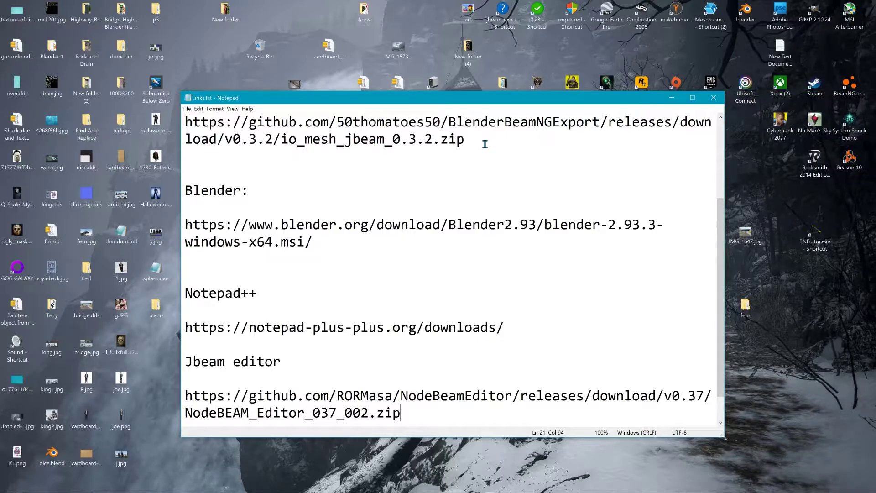
# Step: Review the download links for the Blender Jbeam exporter plugin, Blender, Notepad++ and the Jbeam editor in Links.txt, and minimize the file
pyautogui.moveTo(192, 128); pyautogui.dragTo(548, 142)
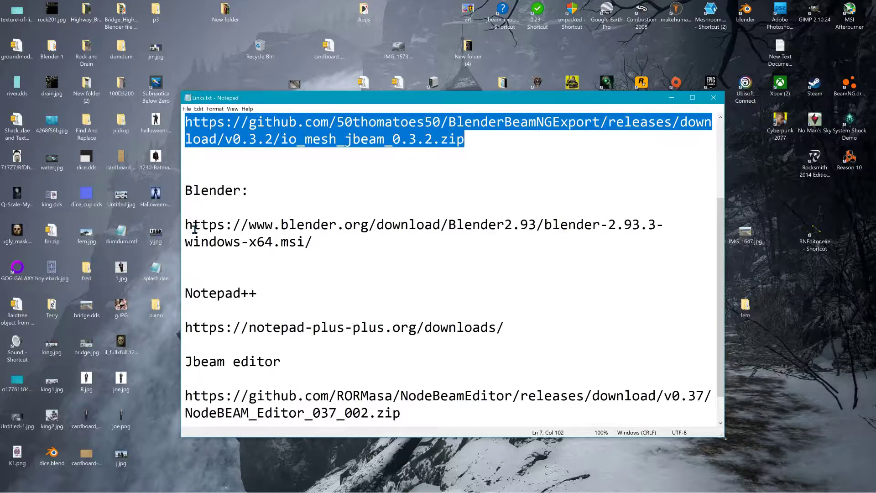
pyautogui.moveTo(186, 228); pyautogui.dragTo(392, 242)
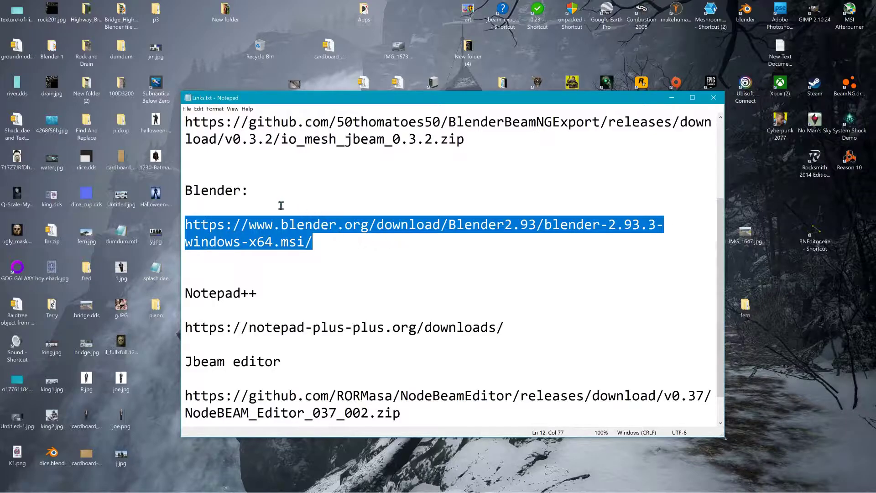
pyautogui.moveTo(274, 203); pyautogui.dragTo(189, 201)
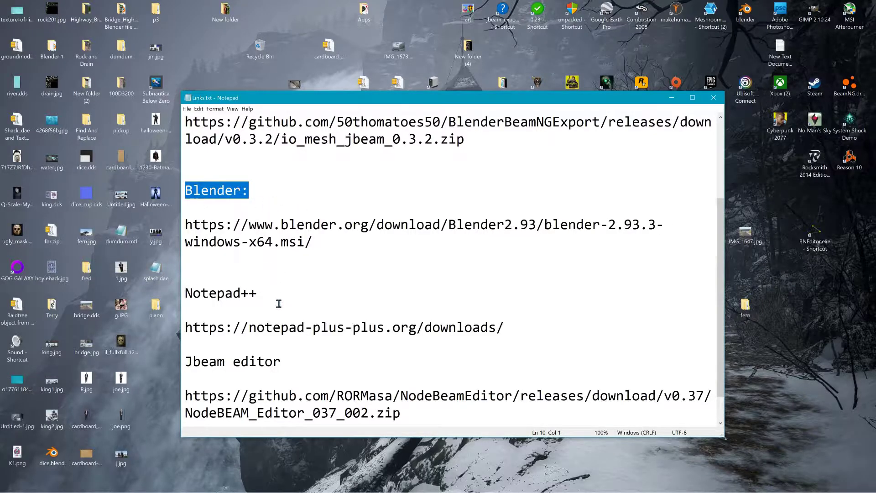
pyautogui.moveTo(279, 303); pyautogui.dragTo(185, 306)
pyautogui.moveTo(296, 366); pyautogui.dragTo(186, 371)
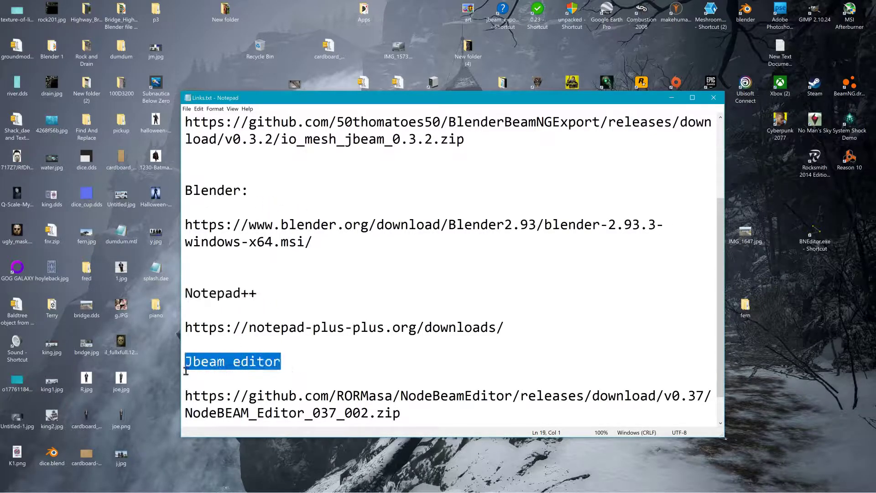
pyautogui.scroll(1, 292, 153)
pyautogui.moveTo(461, 144); pyautogui.dragTo(186, 150)
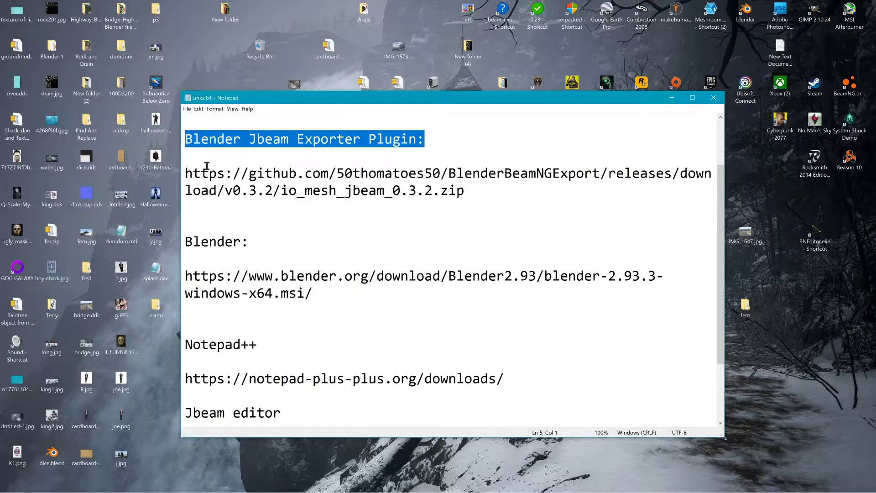
pyautogui.moveTo(188, 180); pyautogui.dragTo(481, 197)
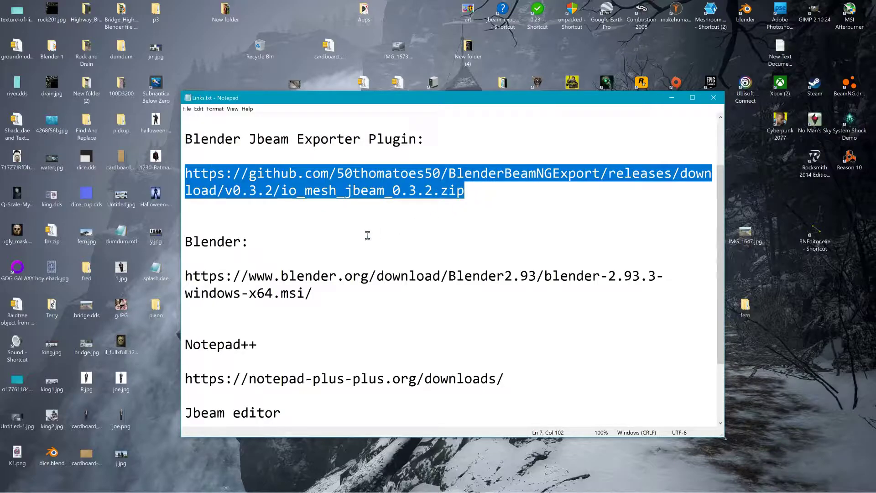
pyautogui.moveTo(188, 276); pyautogui.dragTo(412, 313)
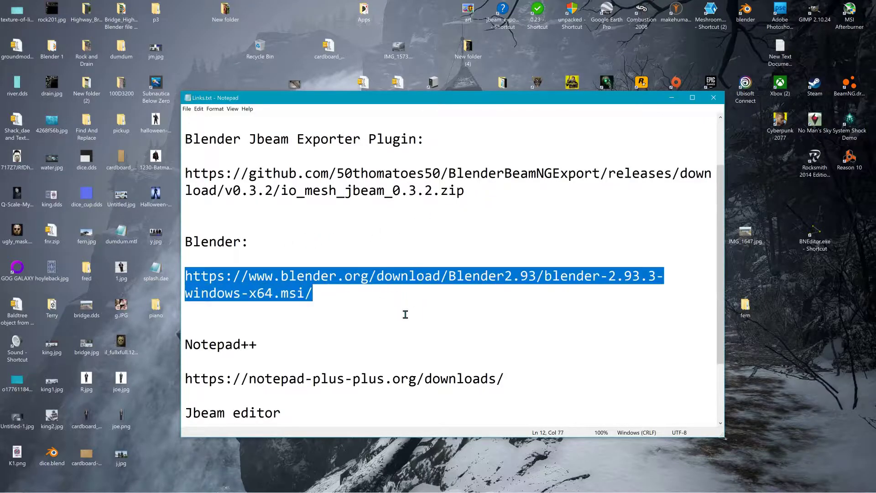
pyautogui.scroll(-2, 397, 315)
pyautogui.moveTo(188, 294); pyautogui.dragTo(524, 300)
pyautogui.click(383, 342)
pyautogui.click(200, 371)
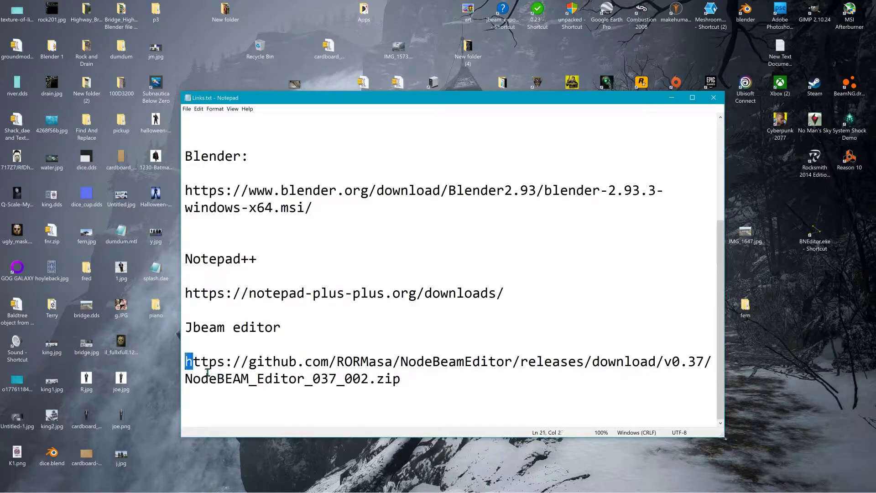
pyautogui.moveTo(200, 371); pyautogui.dragTo(459, 391)
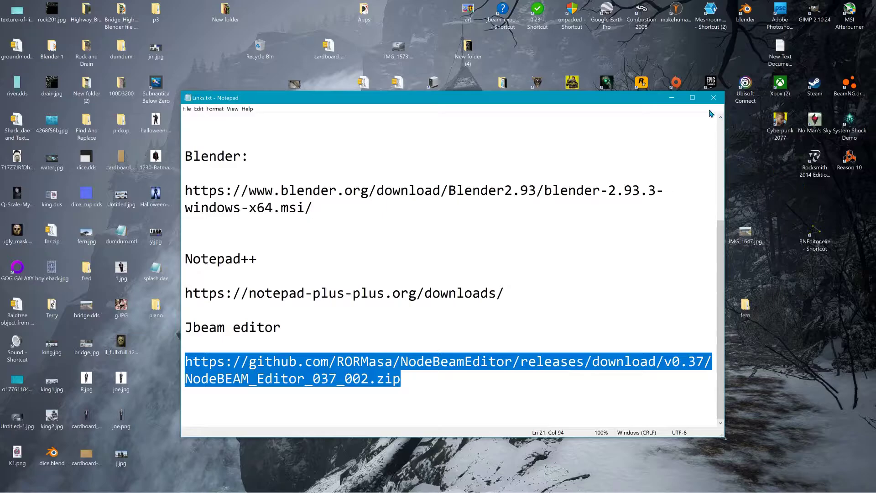
pyautogui.click(672, 98)
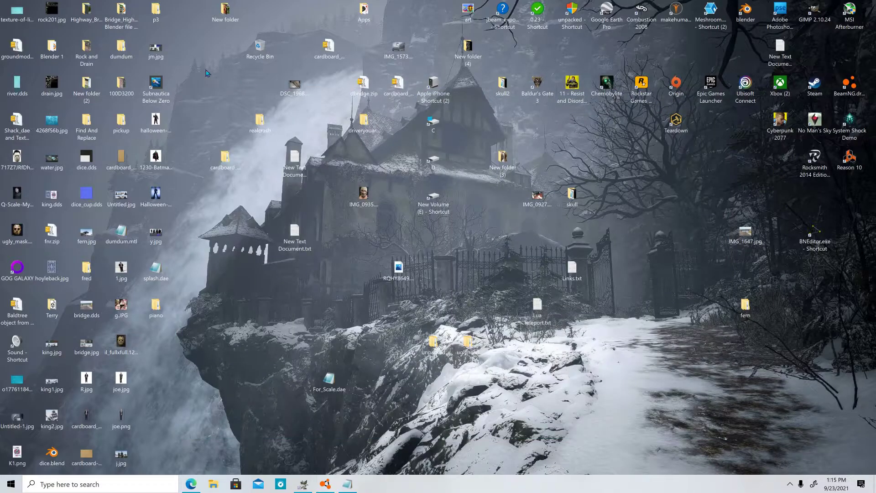
# Step: Run BNEditor.exe from the bin folder of NodeBEAM_Editor_037_002 in Downloads to check that it starts, and close the editor
pyautogui.click(213, 484)
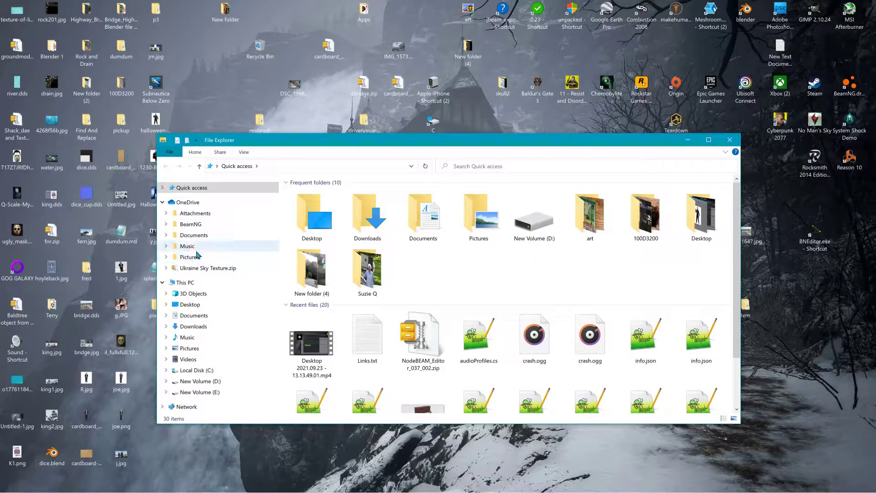
pyautogui.click(195, 326)
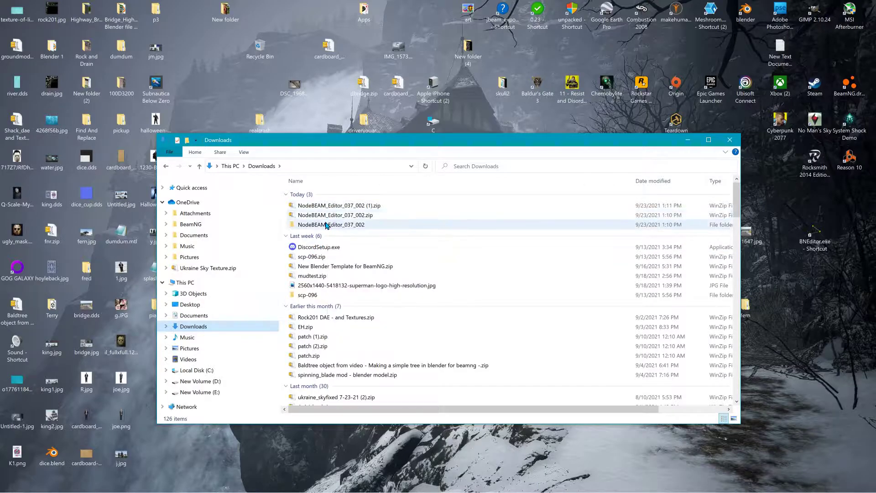
pyautogui.doubleClick(327, 225)
pyautogui.doubleClick(320, 195)
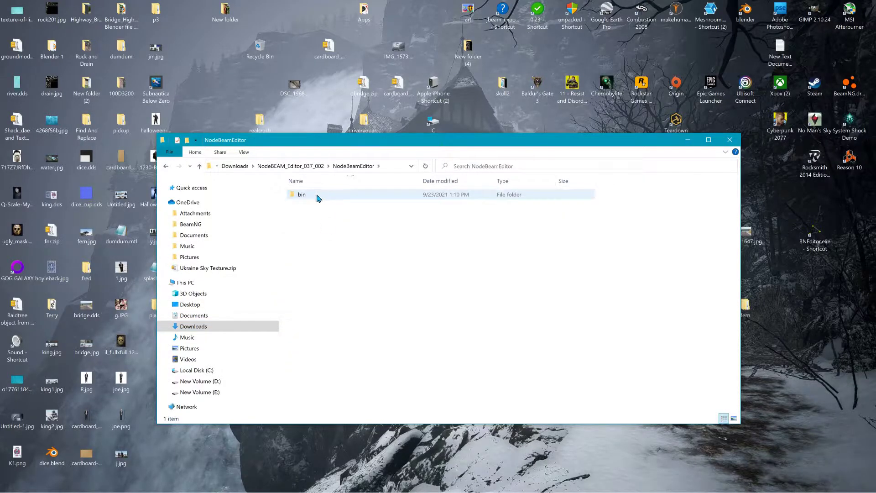
pyautogui.doubleClick(319, 196)
pyautogui.doubleClick(325, 264)
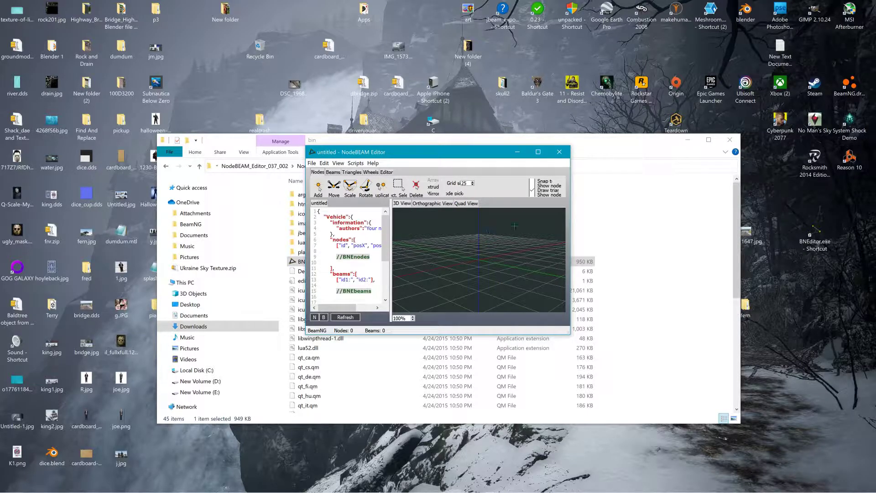
pyautogui.click(560, 153)
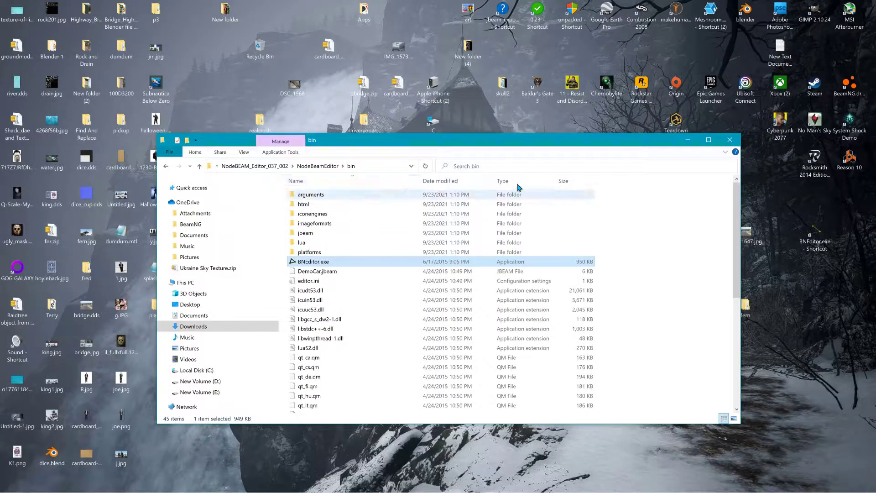
# Step: Switch to Blender by launching it from the desktop, dismiss the splash screen and open the Add-ons preferences
pyautogui.doubleClick(750, 21)
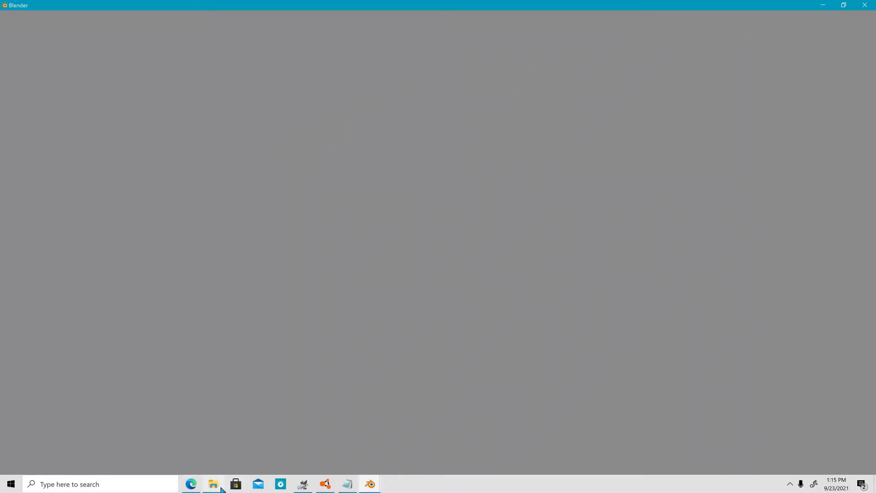
pyautogui.moveTo(218, 489)
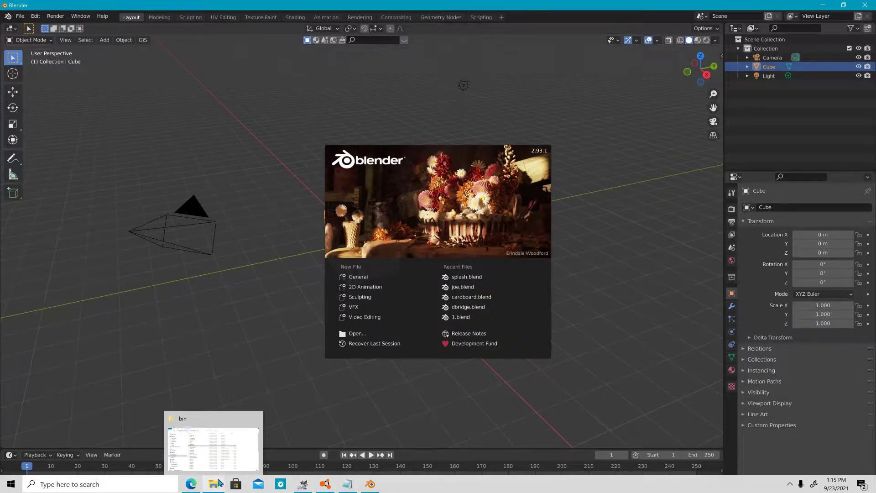
pyautogui.click(369, 130)
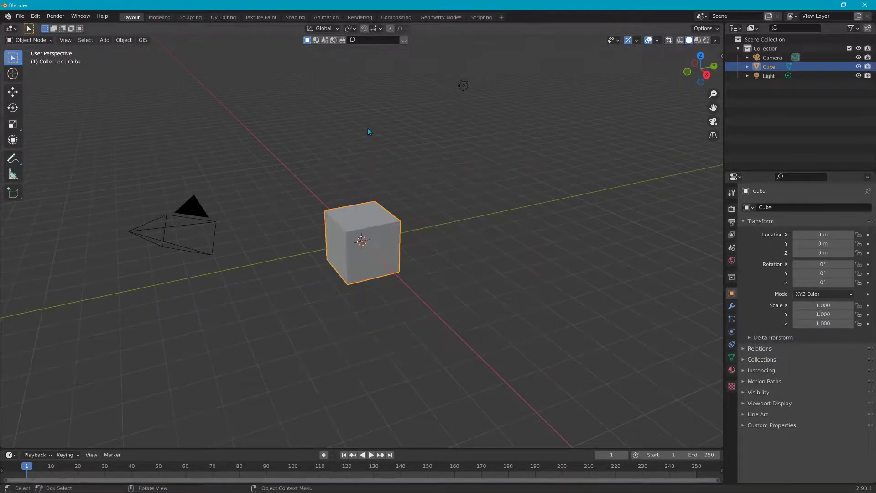
pyautogui.click(20, 16)
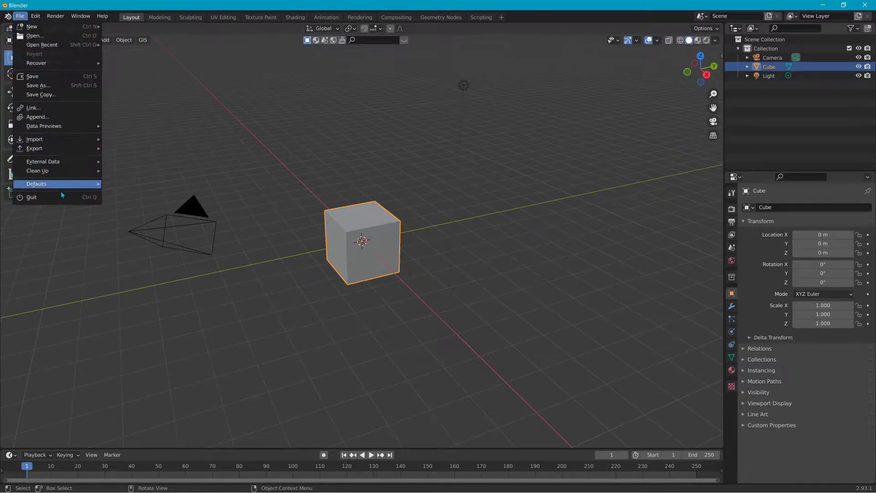
pyautogui.click(35, 16)
pyautogui.click(72, 147)
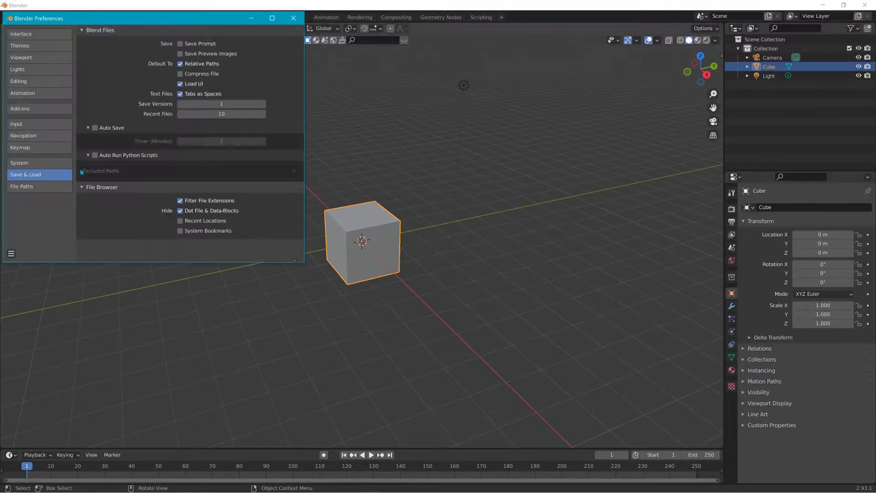
pyautogui.click(39, 109)
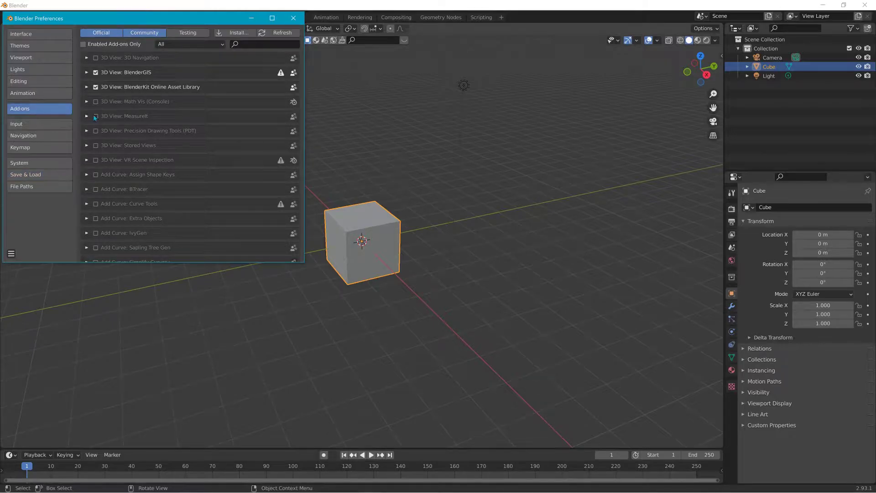
# Step: Choose io_mesh_jbeam_0.3.2 (4).zip from the Downloads folder as the add-on to install, and cancel the installation
pyautogui.click(235, 32)
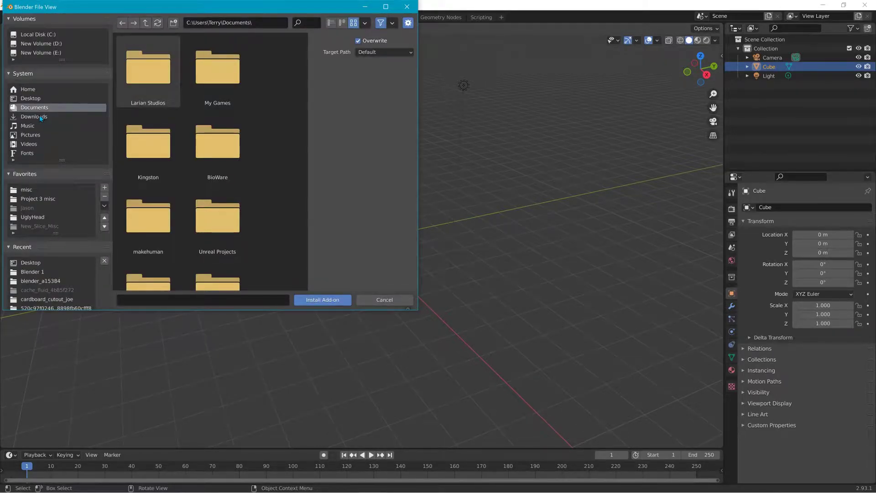
pyautogui.click(39, 117)
pyautogui.scroll(-2, 271, 148)
pyautogui.scroll(-5, 272, 149)
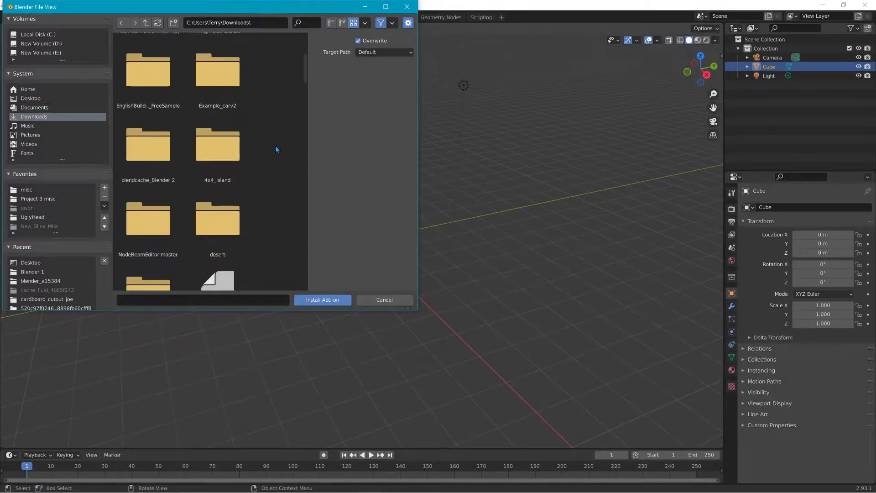
pyautogui.scroll(-3, 275, 149)
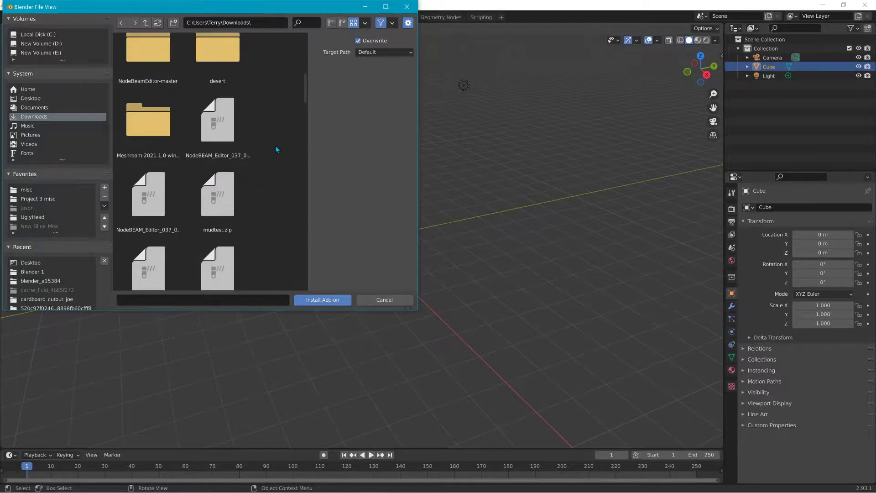
pyautogui.scroll(-4, 276, 150)
pyautogui.scroll(-6, 275, 149)
pyautogui.scroll(-3, 275, 147)
pyautogui.moveTo(306, 147); pyautogui.dragTo(306, 168)
pyautogui.click(221, 86)
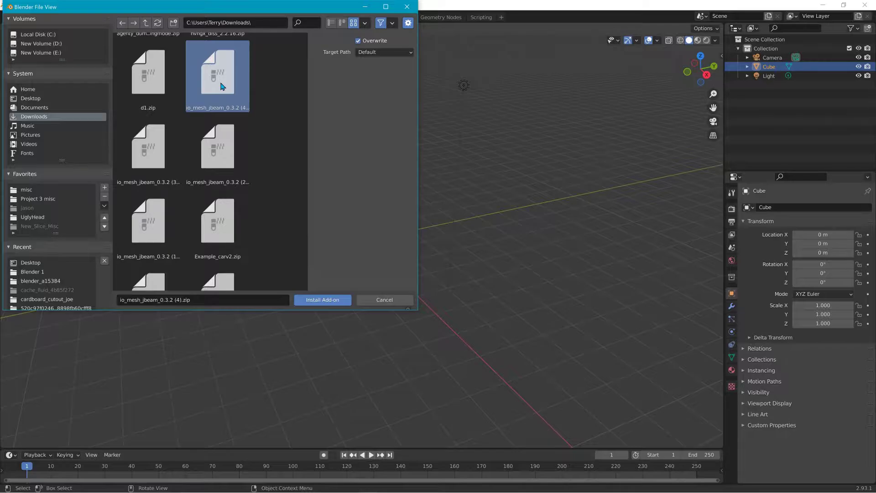
pyautogui.click(368, 298)
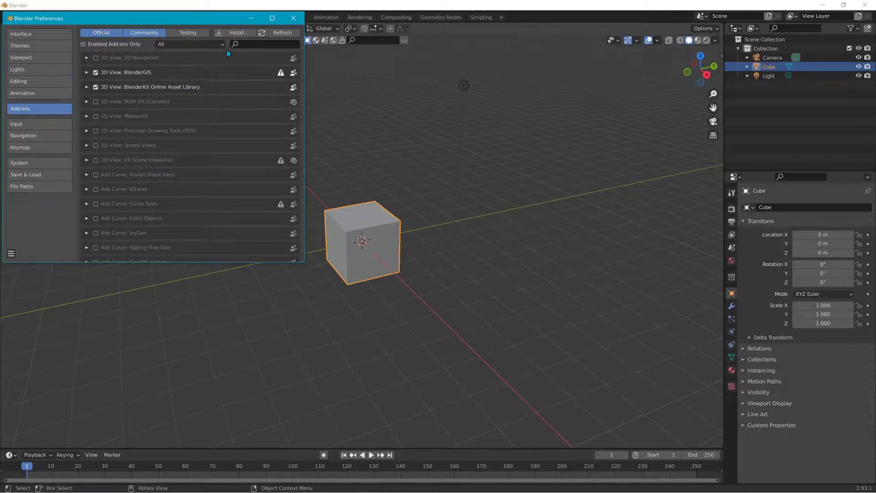
# Step: Search the add-ons for "jb" to check whether the BeamNG.drive JBeam exporter is enabled, and close the preferences
pyautogui.click(241, 46)
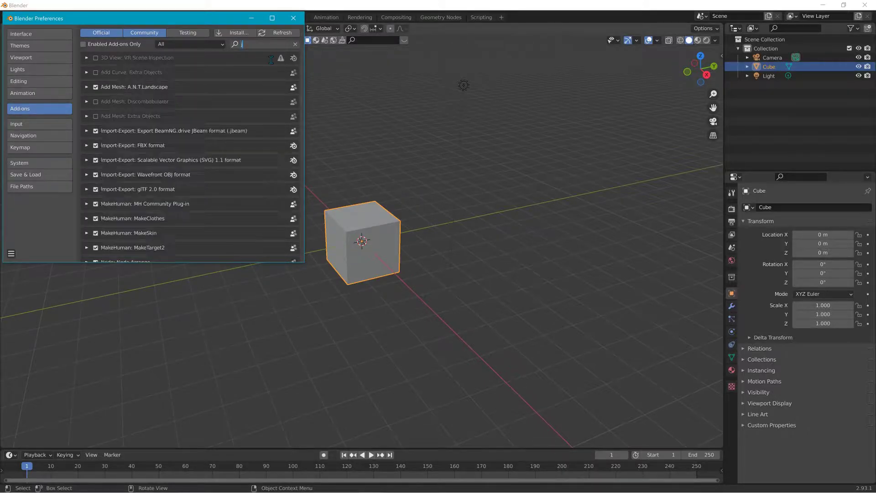
pyautogui.write('jb')
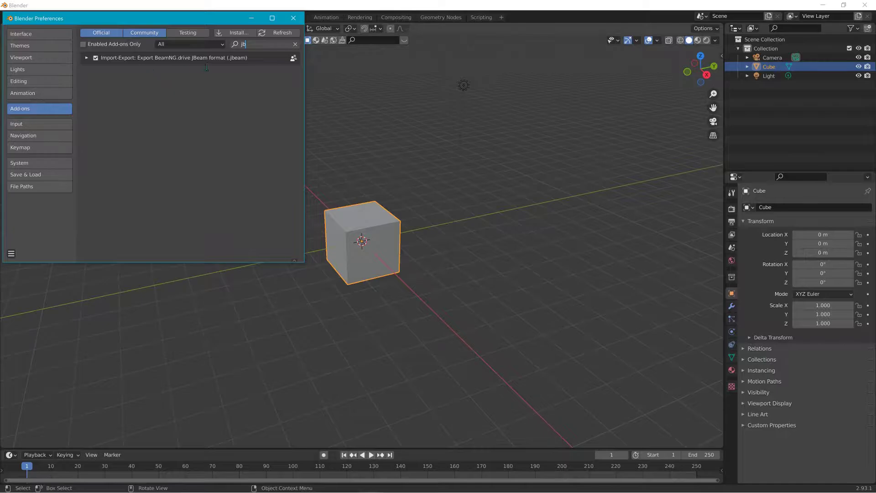
pyautogui.press('Return')
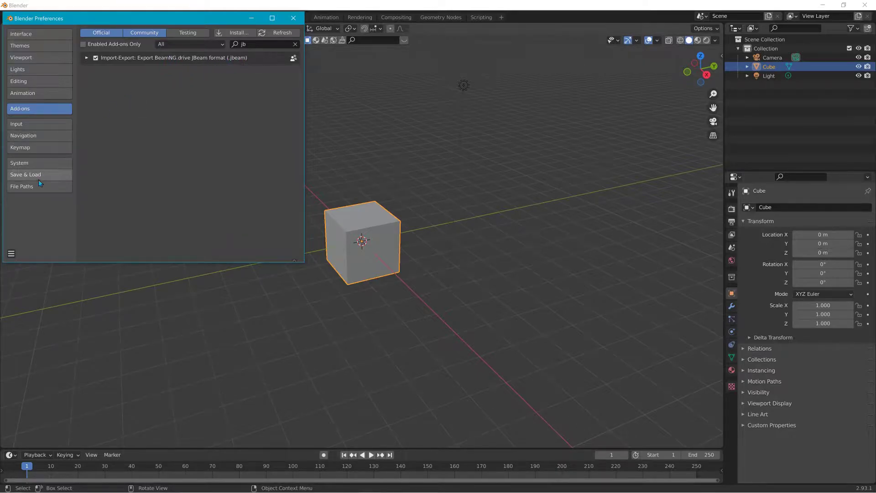
pyautogui.click(11, 253)
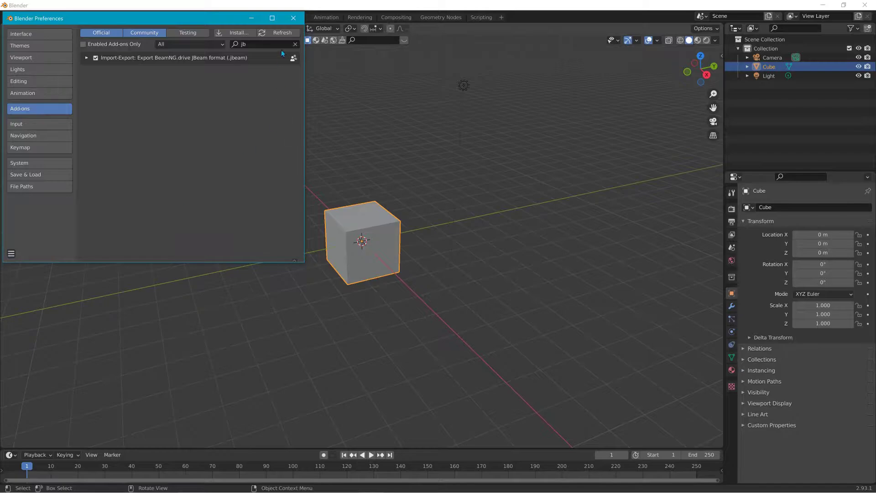
pyautogui.click(293, 19)
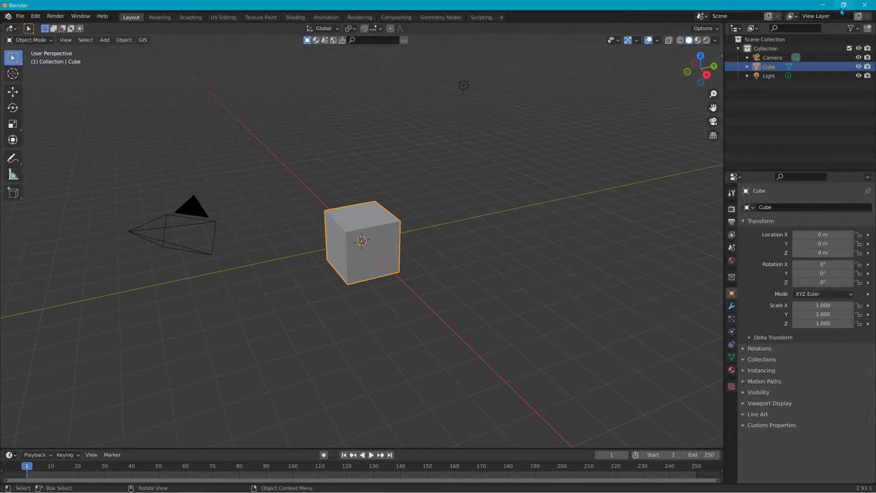
# Step: Minimize Blender, open the BeamNG.drive unpacked mods folder, and look inside cardboard_cutout before returning to unpacked
pyautogui.click(822, 5)
pyautogui.moveTo(386, 142); pyautogui.dragTo(331, 182)
pyautogui.click(676, 181)
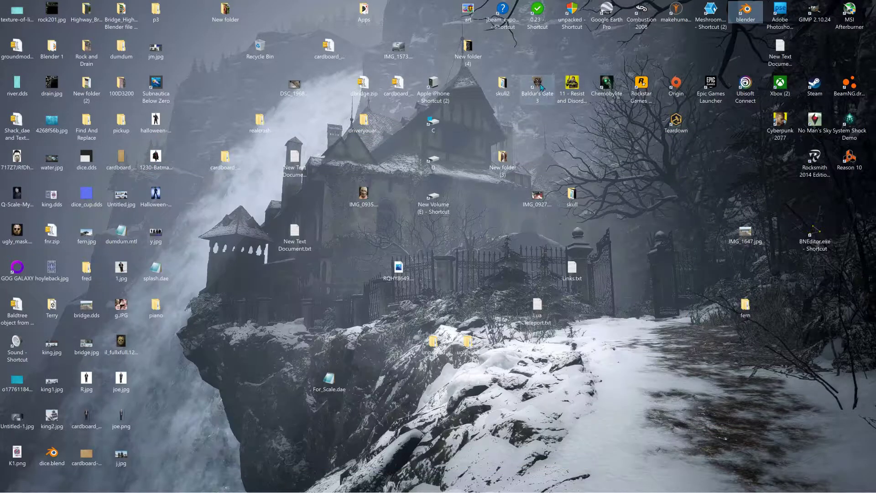
pyautogui.doubleClick(579, 10)
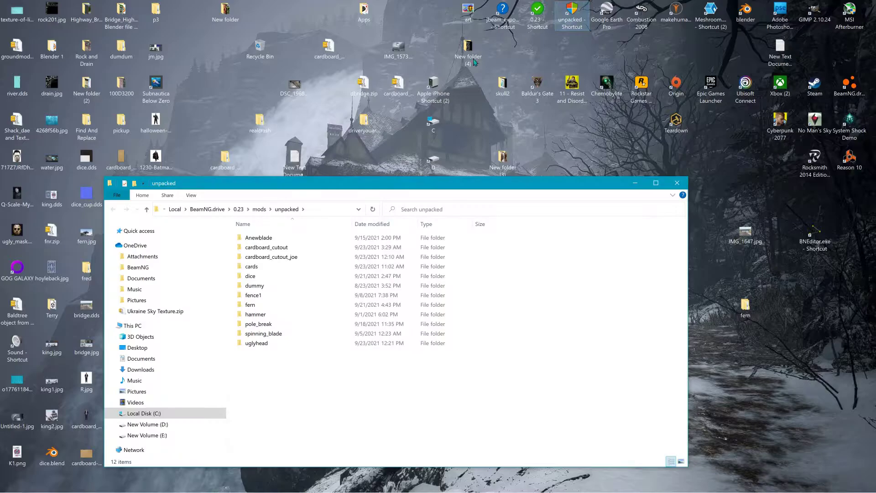
pyautogui.doubleClick(276, 248)
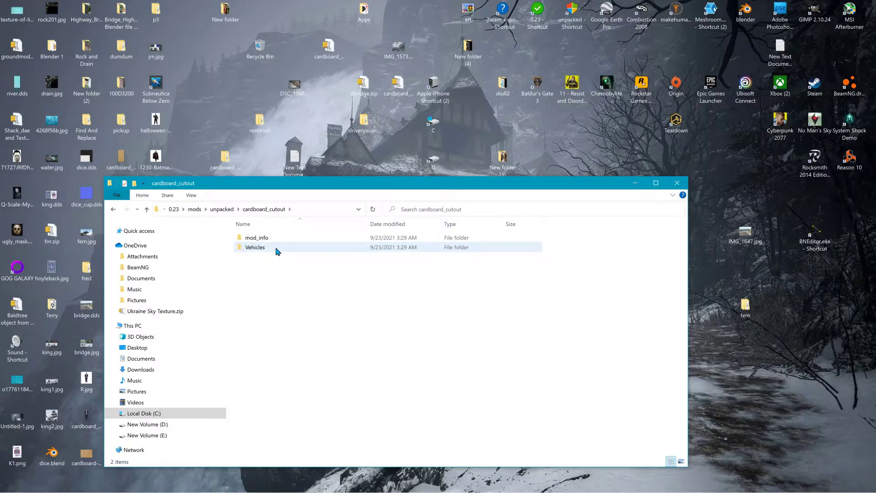
pyautogui.click(221, 209)
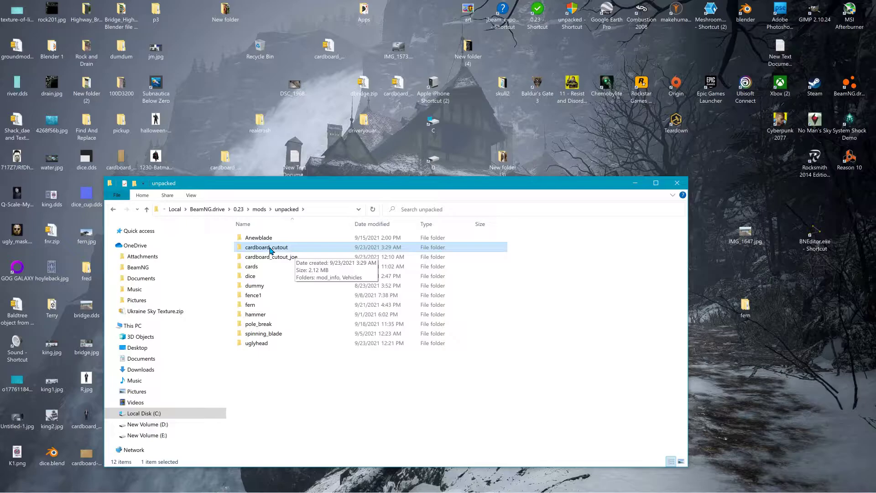
pyautogui.moveTo(422, 191); pyautogui.dragTo(690, 209)
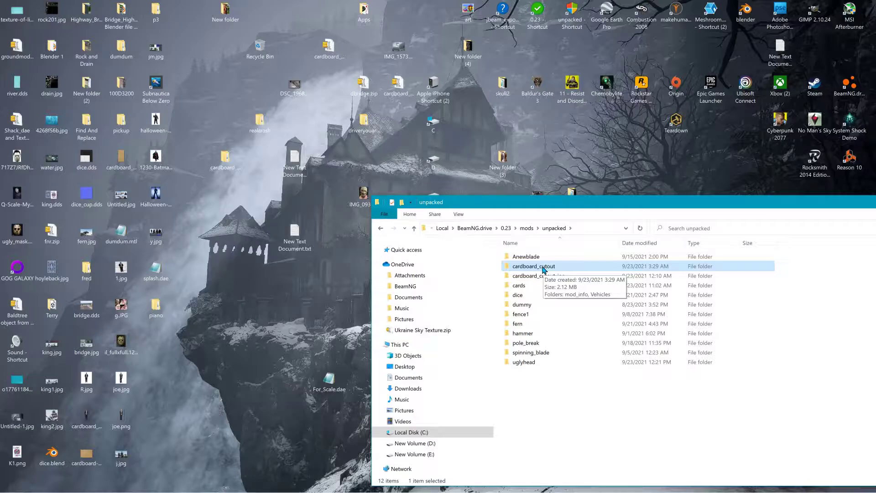
pyautogui.moveTo(543, 269); pyautogui.dragTo(272, 320, button='right')
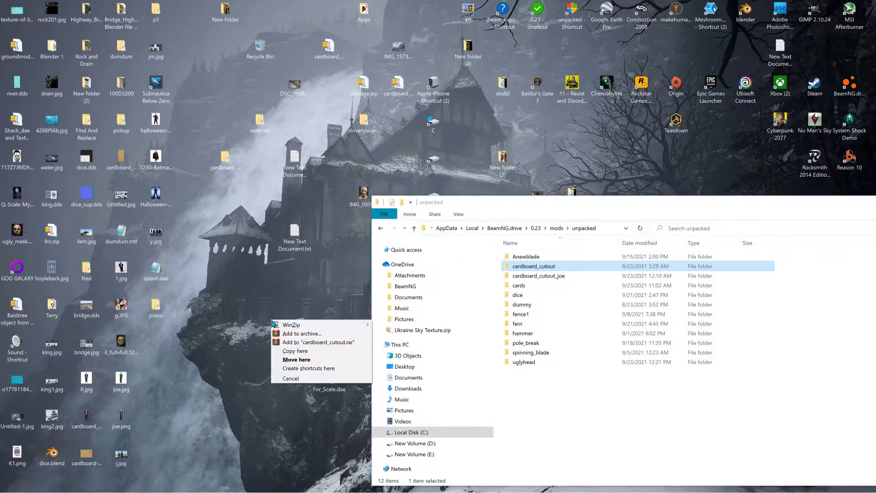
pyautogui.click(308, 352)
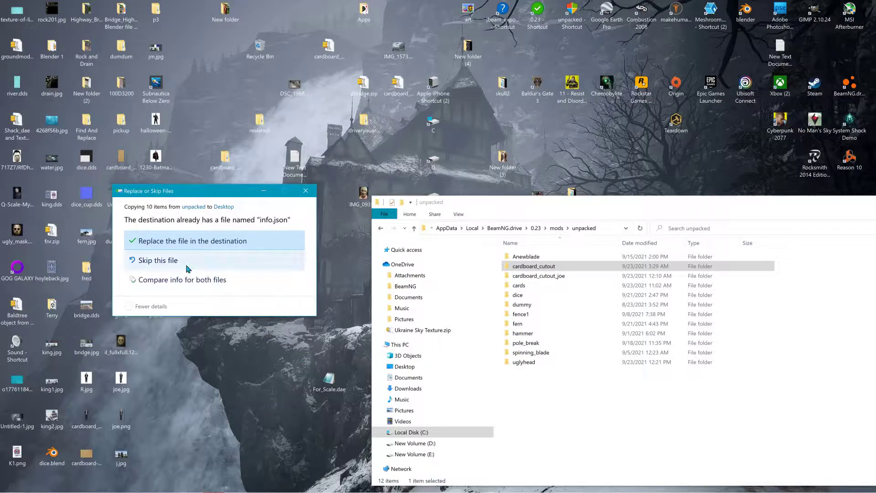
pyautogui.click(305, 190)
# Step: Copy the cardboard_cutout folder into the Anewblade folder and open Anewblade
pyautogui.moveTo(522, 270)
pyautogui.mouseDown(button='right')
pyautogui.moveTo(520, 243)
pyautogui.moveTo(523, 260)
pyautogui.mouseUp(button='right')
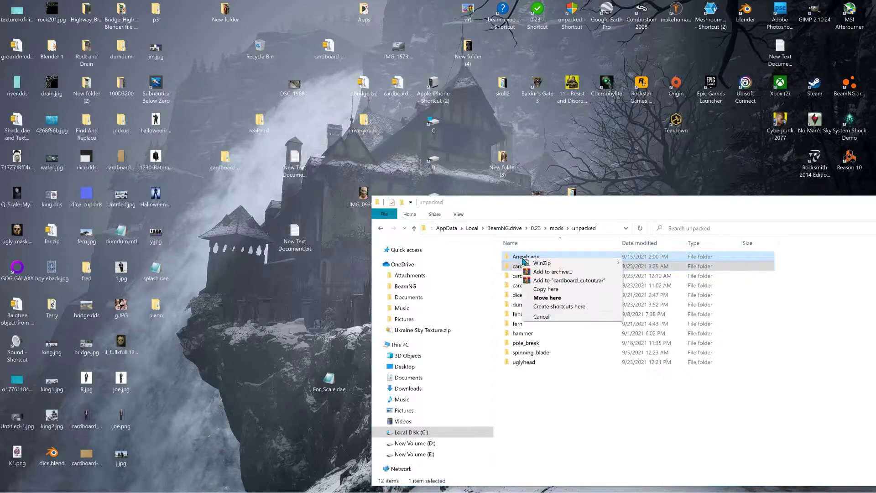
pyautogui.click(541, 291)
pyautogui.doubleClick(525, 257)
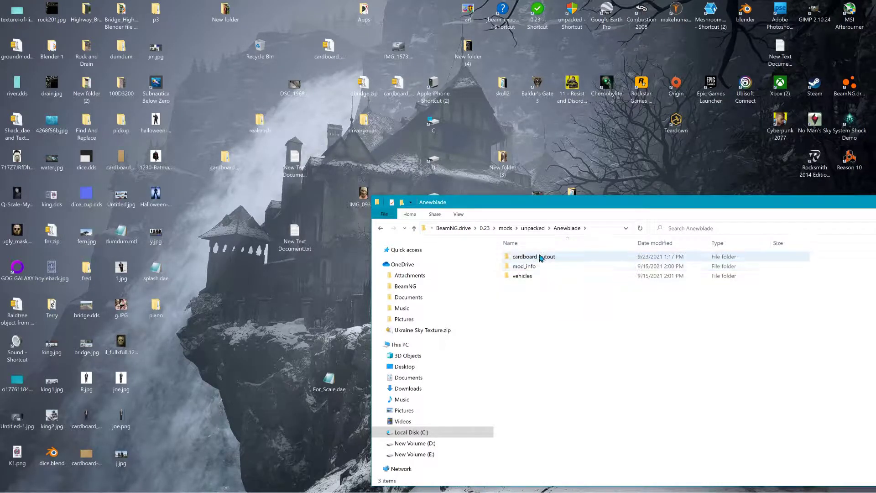
# Step: Rename the cardboard_cutout copy inside Anewblade to yourmod
pyautogui.rightClick(540, 257)
pyautogui.click(576, 466)
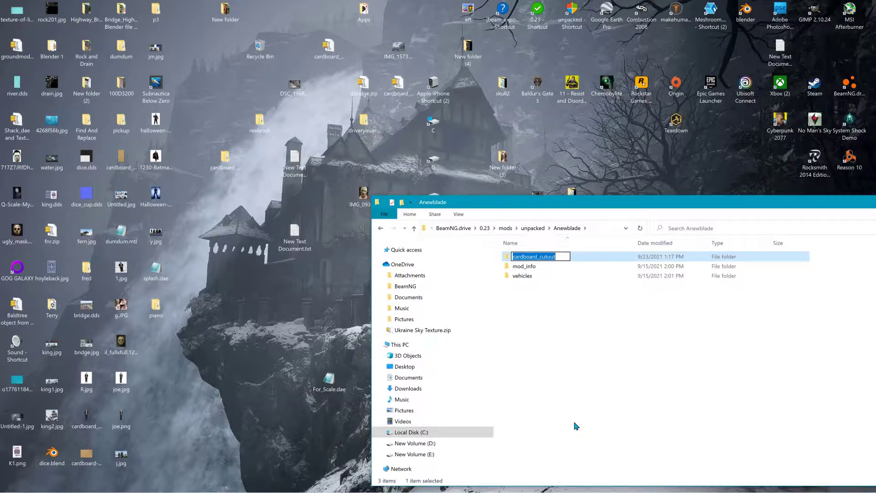
pyautogui.write('yourmo')
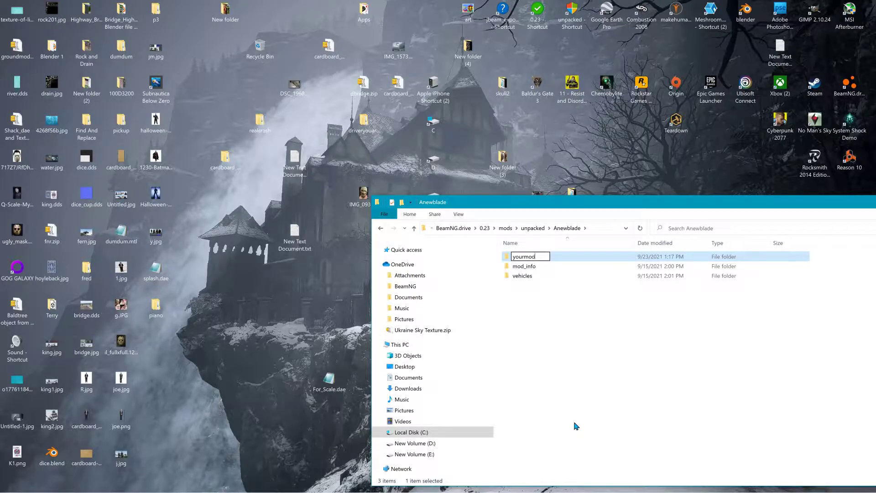
pyautogui.write('d')
pyautogui.click(528, 300)
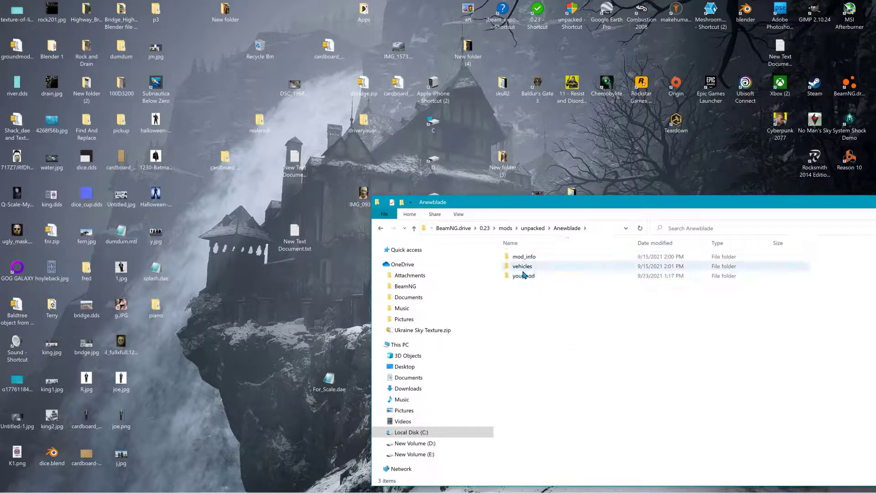
# Step: Move the yourmod folder from Anewblade into the unpacked mods folder and go back to unpacked
pyautogui.click(519, 278)
pyautogui.rightClick(519, 277)
pyautogui.click(519, 277)
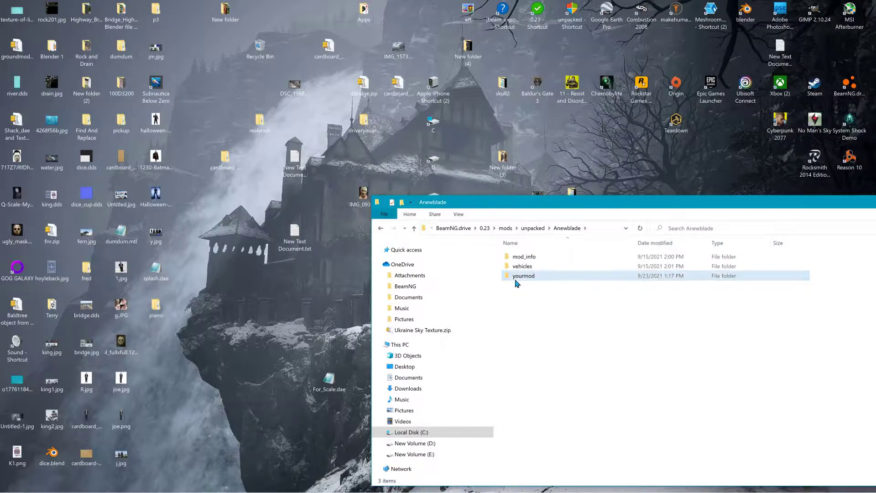
pyautogui.moveTo(519, 276); pyautogui.dragTo(530, 228, button='right')
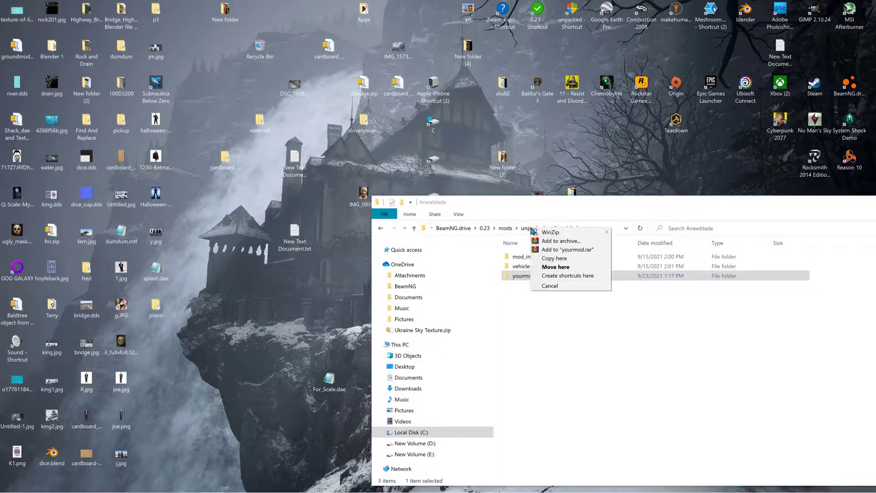
pyautogui.click(560, 268)
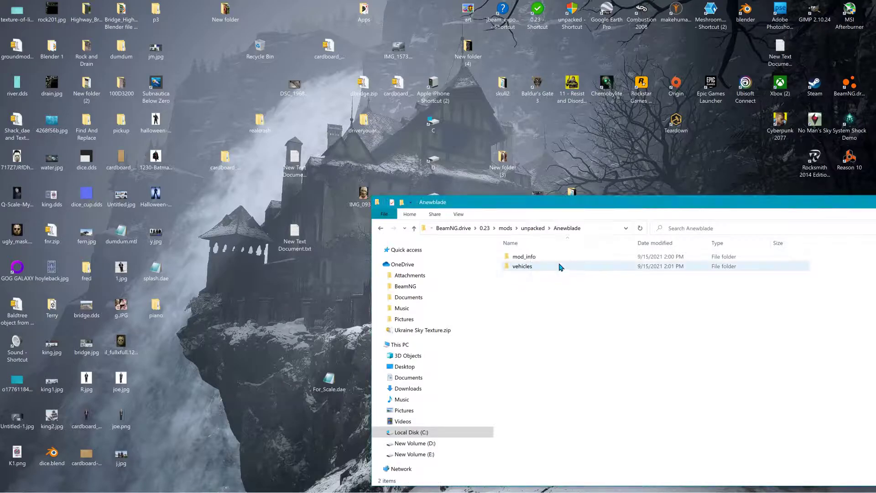
pyautogui.click(534, 227)
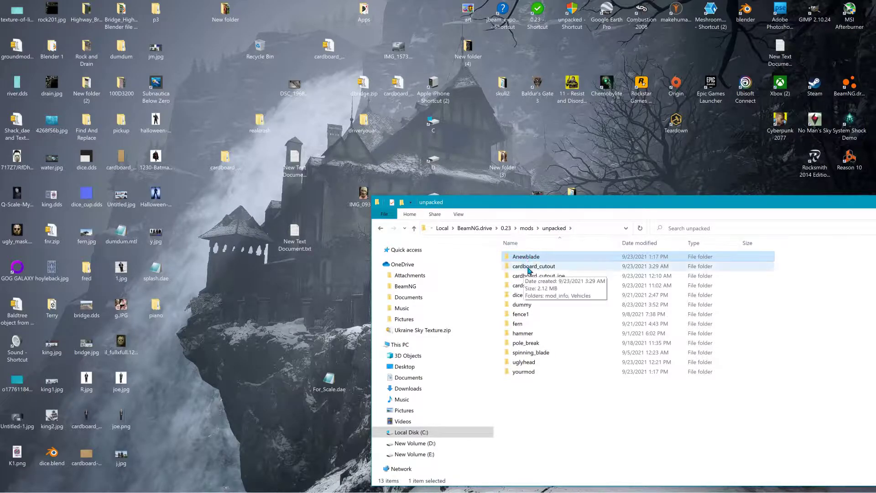
# Step: Open the info.json file from the mod_info folder inside yourmod
pyautogui.click(531, 374)
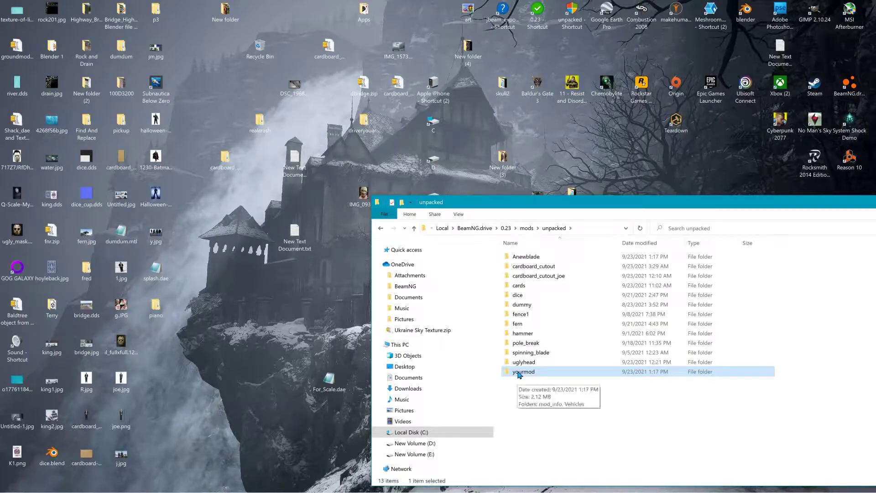
pyautogui.doubleClick(519, 372)
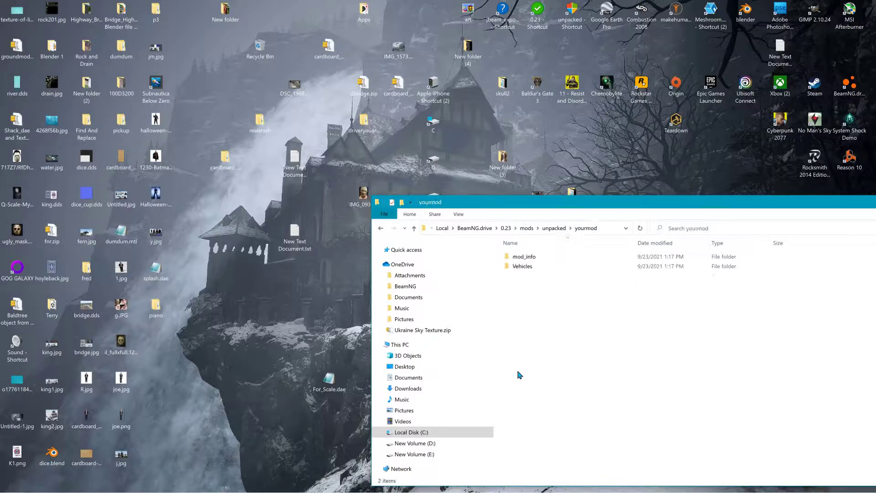
pyautogui.doubleClick(520, 257)
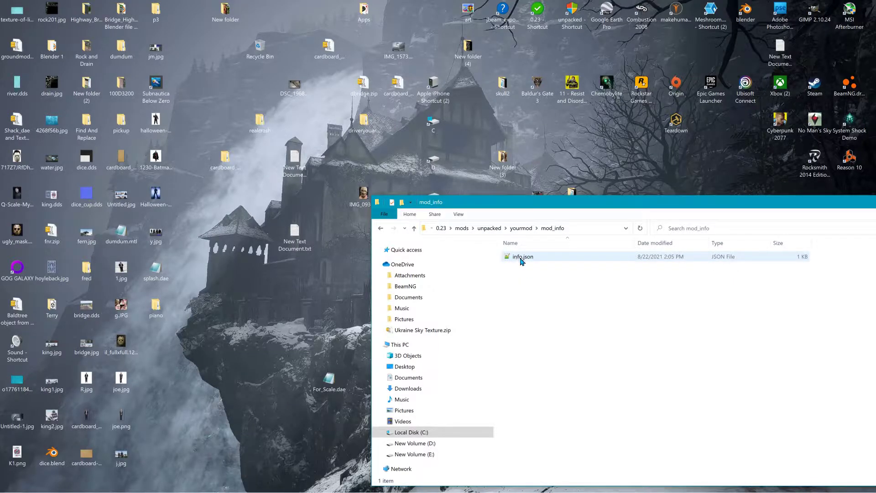
pyautogui.doubleClick(522, 258)
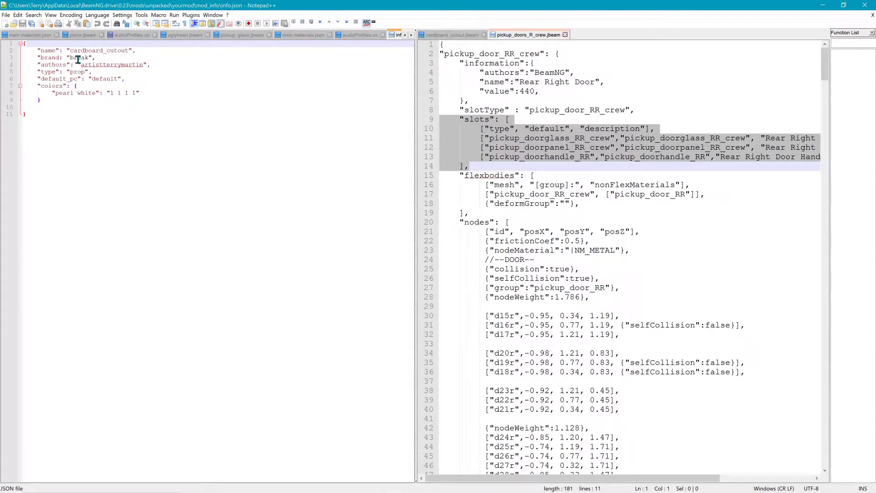
# Step: Close every open file except yourmod's info.json, discarding the unsaved changes to audioProfiles.cs
pyautogui.click(566, 34)
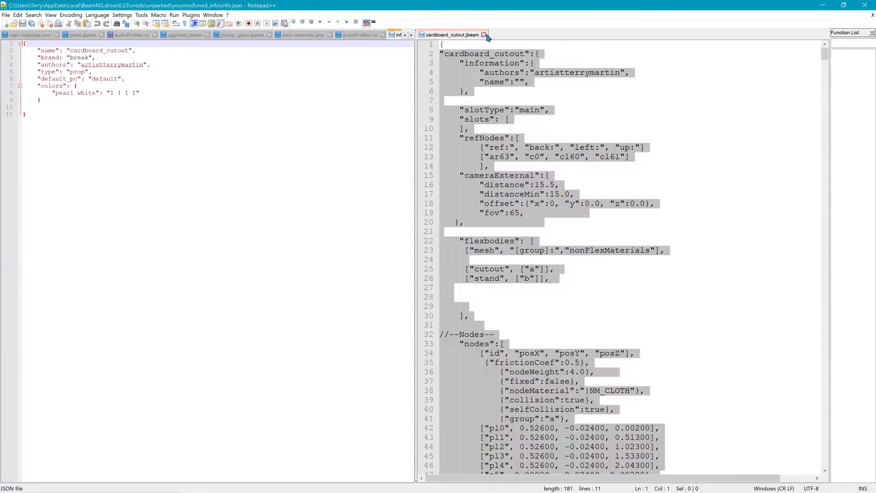
pyautogui.click(484, 35)
pyautogui.click(538, 34)
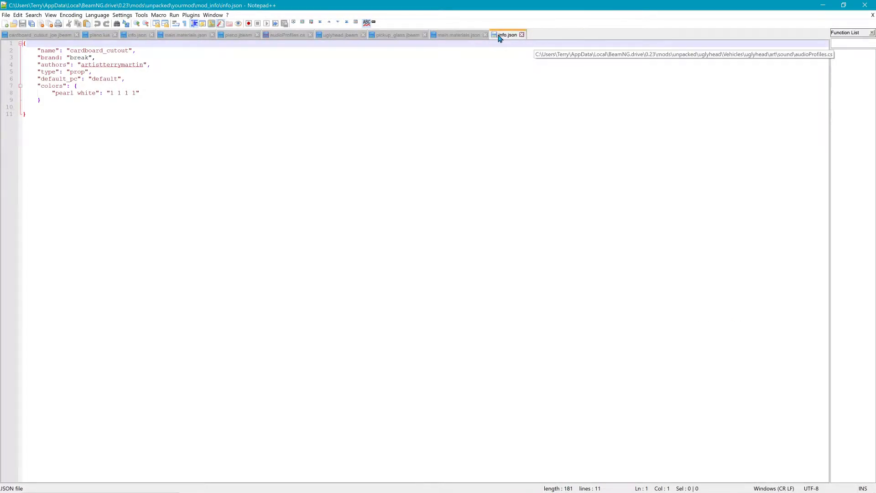
pyautogui.click(485, 34)
pyautogui.click(424, 35)
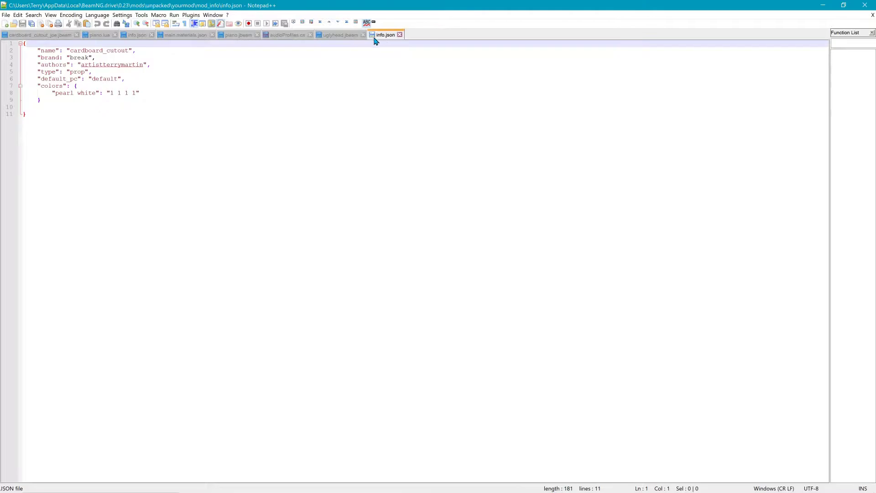
pyautogui.click(358, 36)
pyautogui.click(310, 35)
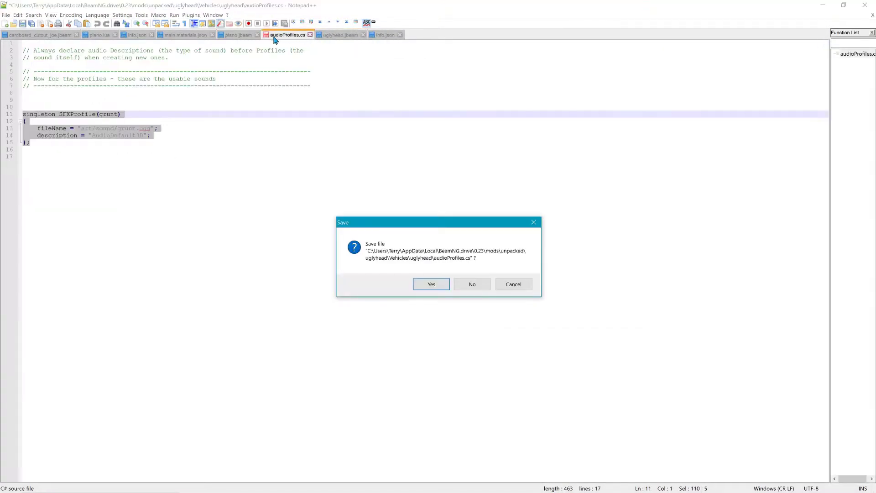
pyautogui.click(468, 285)
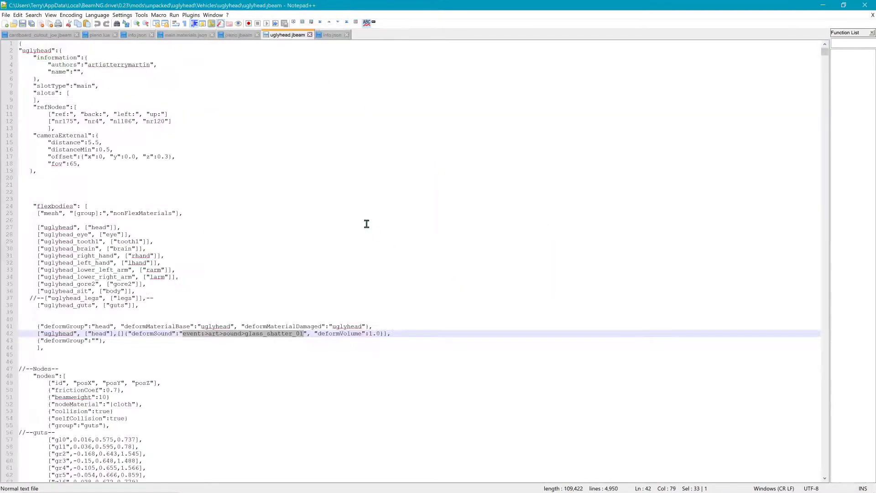
pyautogui.click(257, 35)
pyautogui.click(212, 35)
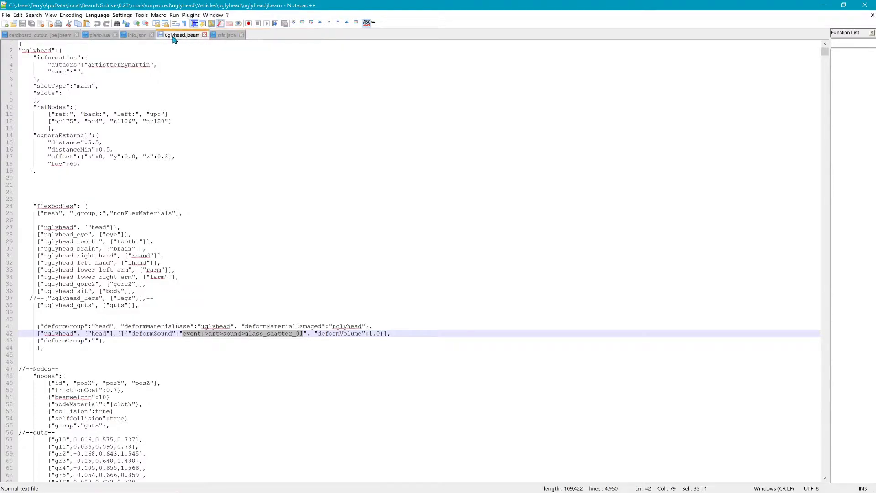
pyautogui.click(152, 35)
pyautogui.click(115, 35)
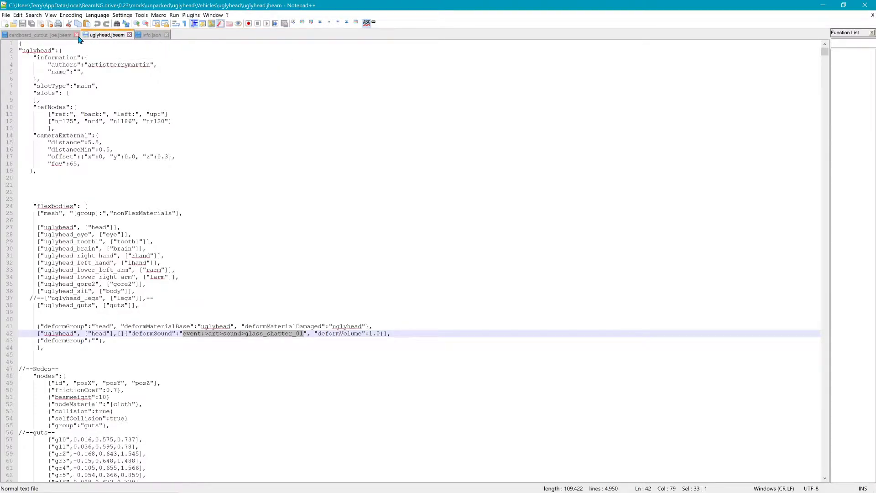
pyautogui.click(77, 35)
pyautogui.click(49, 35)
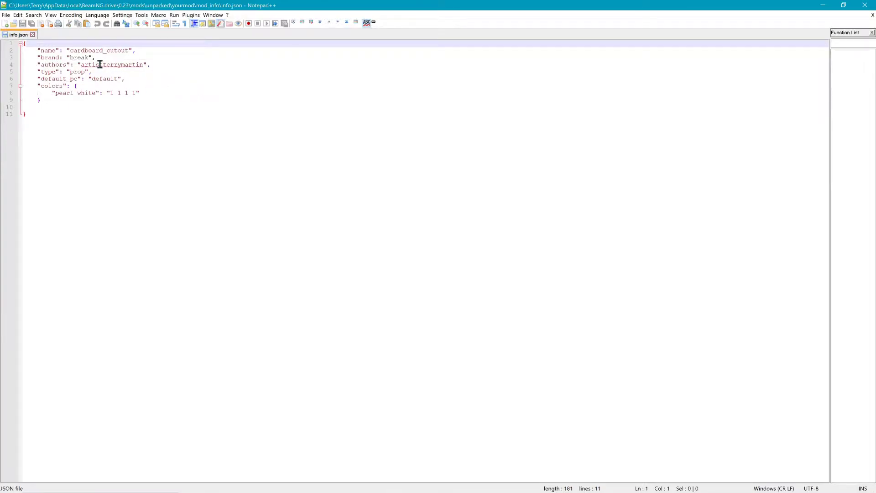
# Step: Replace the authors value in info.json with the placeholder "youname"
pyautogui.doubleClick(99, 50)
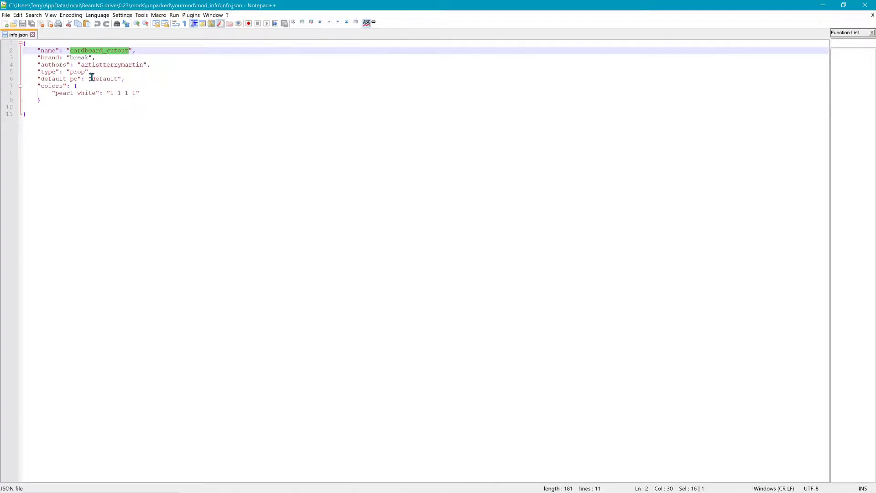
pyautogui.moveTo(82, 72); pyautogui.dragTo(144, 67)
pyautogui.write('youna')
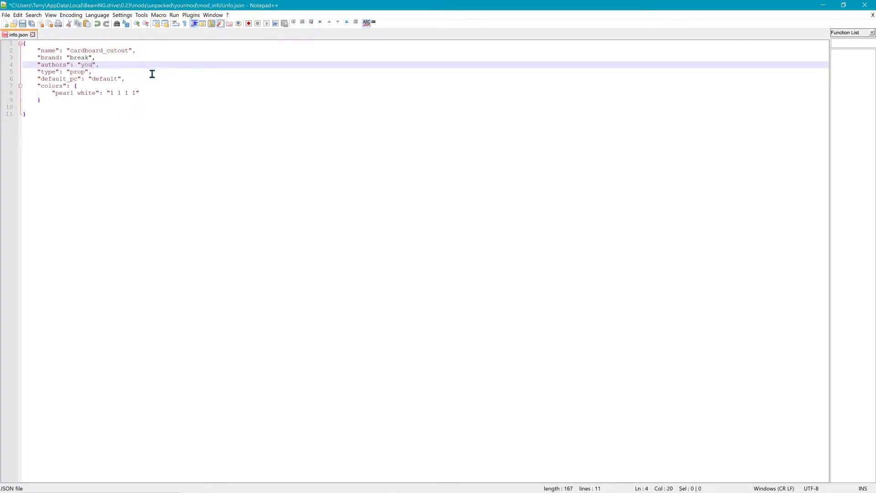
pyautogui.write('me')
pyautogui.click(154, 121)
# Step: Set the name value in info.json to "yourmod", save the file and close the text editor
pyautogui.moveTo(70, 51); pyautogui.dragTo(129, 54)
pyautogui.write('yourmod')
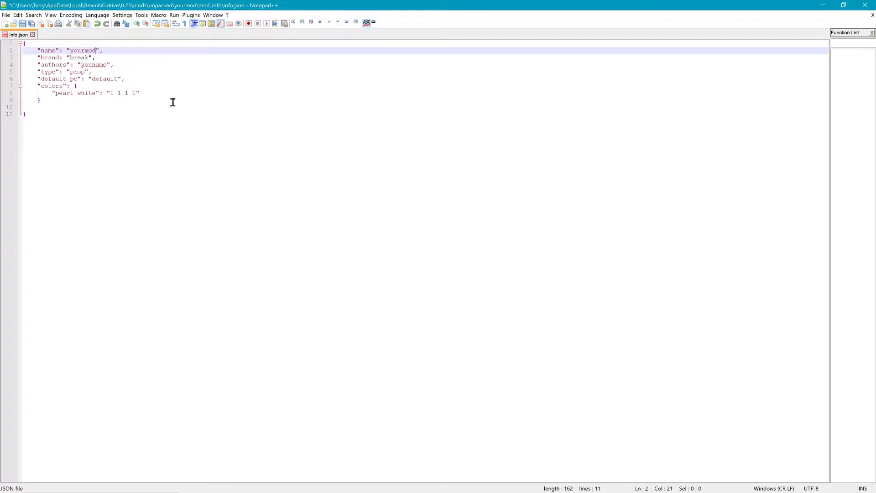
pyautogui.click(175, 142)
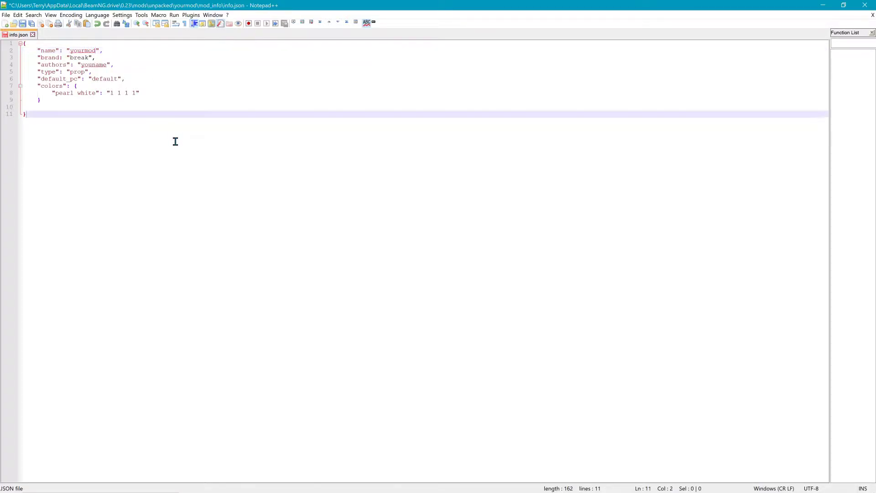
pyautogui.click(23, 24)
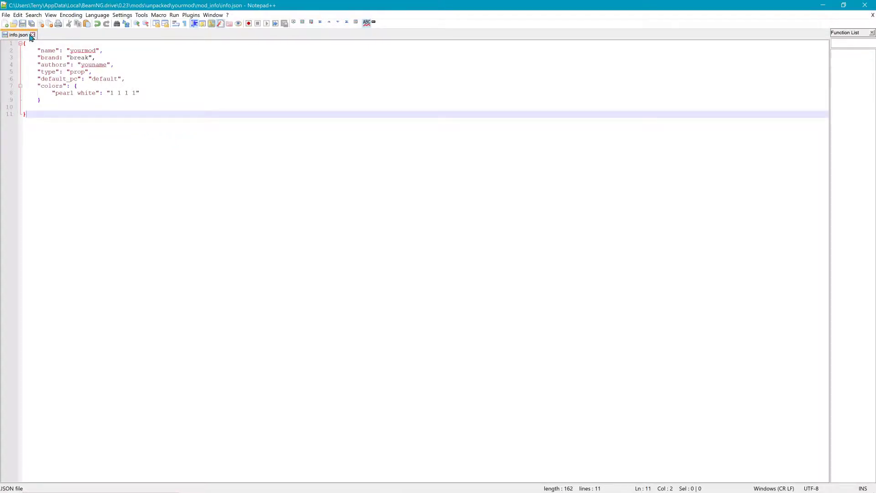
pyautogui.click(866, 6)
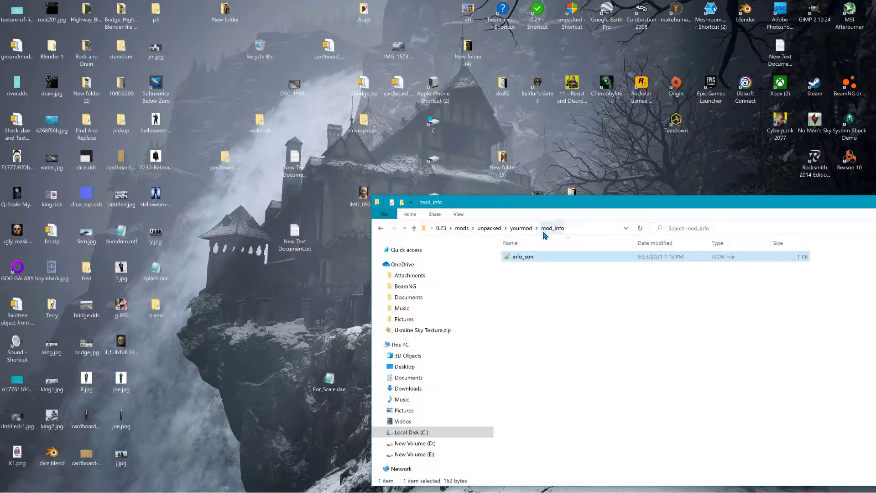
# Step: Rename the cardboard_cutout folder inside yourmod's Vehicles folder to yourmod
pyautogui.click(528, 229)
pyautogui.doubleClick(520, 266)
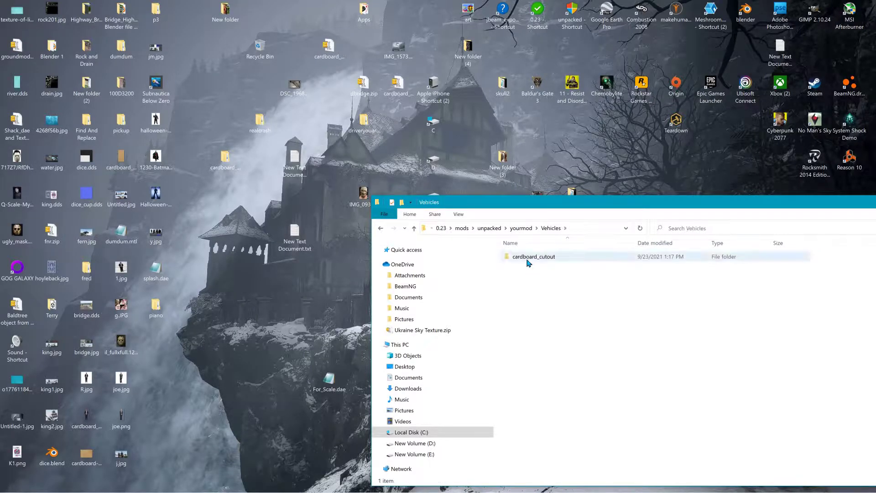
pyautogui.rightClick(527, 257)
pyautogui.click(557, 467)
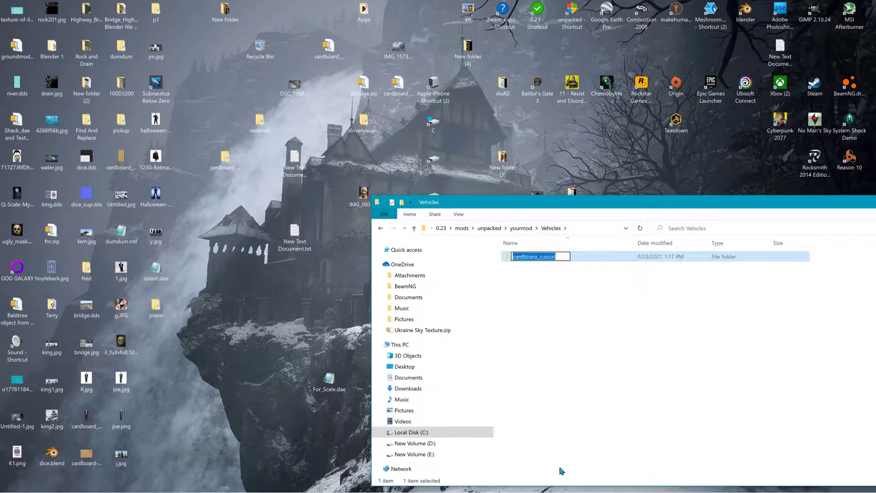
pyautogui.write('yourmod')
pyautogui.press('Return')
# Step: Delete cardboard_cutout.dae and cardboard_cutout.png from the yourmod folder inside Vehicles
pyautogui.doubleClick(523, 256)
pyautogui.click(540, 259)
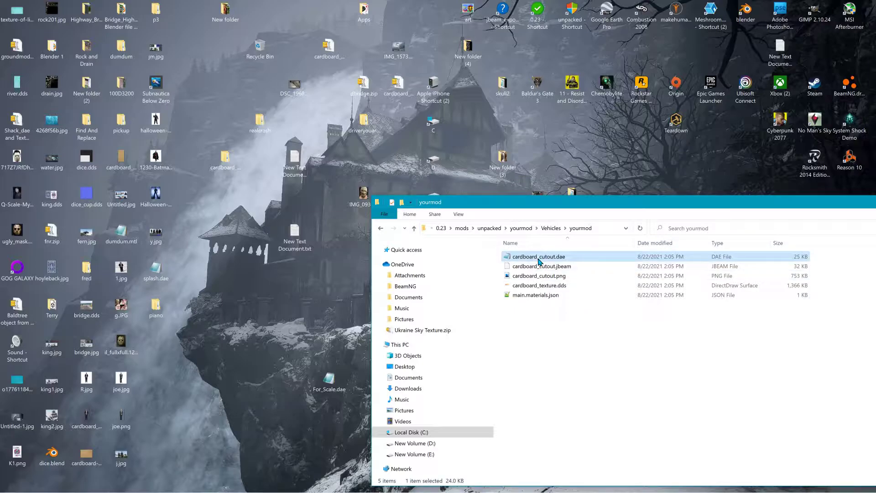
pyautogui.press('Delete')
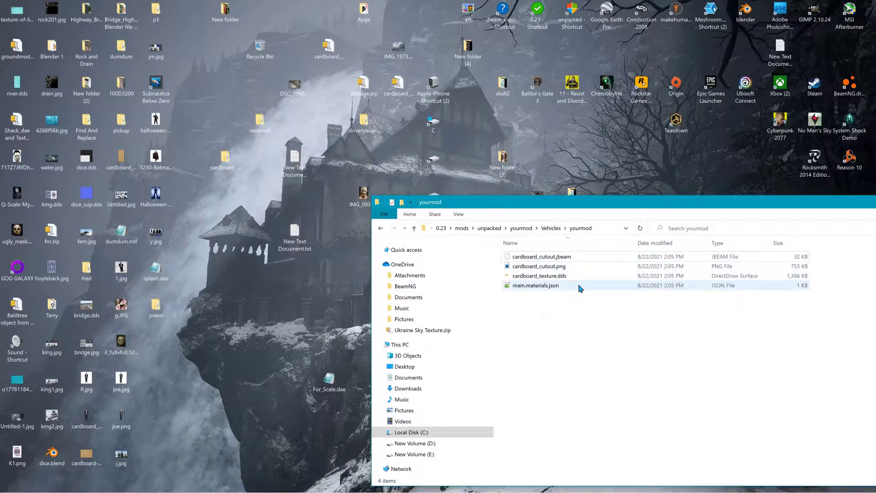
pyautogui.click(555, 267)
pyautogui.press('Delete')
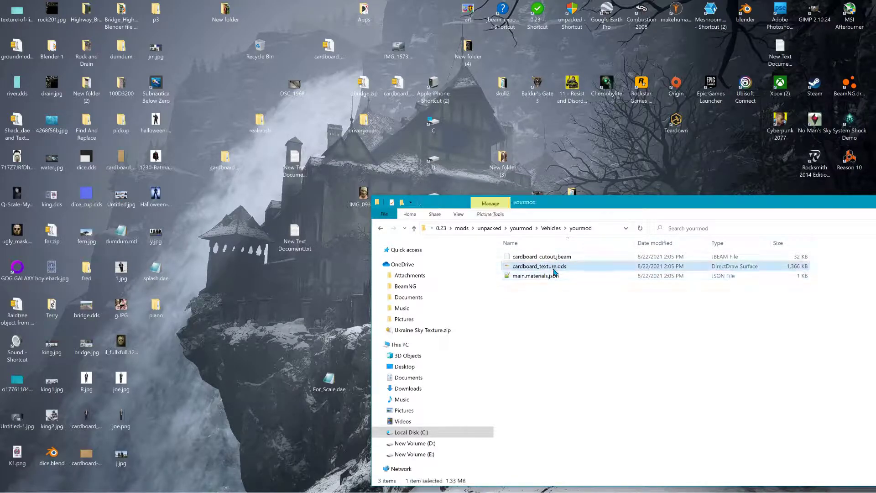
# Step: Delete cardboard_texture.dds from the yourmod vehicle folder and rename cardboard_cutout.jbeam to youmod.jbeam
pyautogui.press('Delete')
pyautogui.click(534, 258)
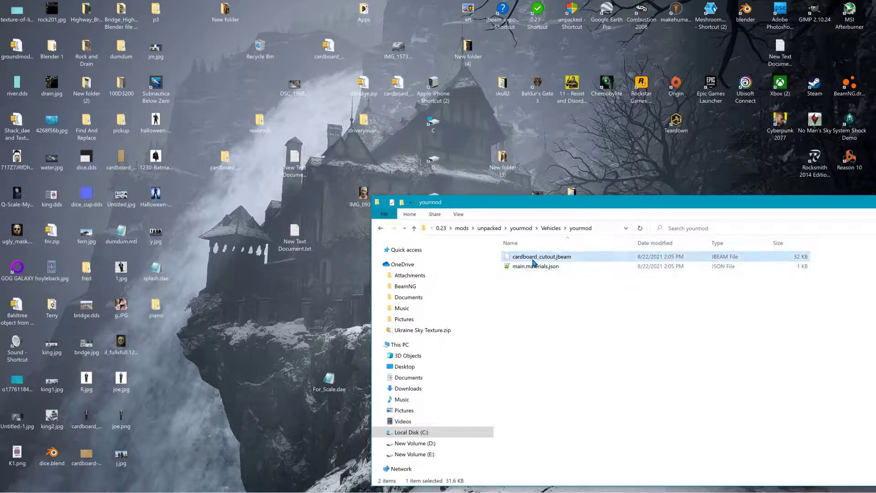
pyautogui.rightClick(534, 262)
pyautogui.click(552, 447)
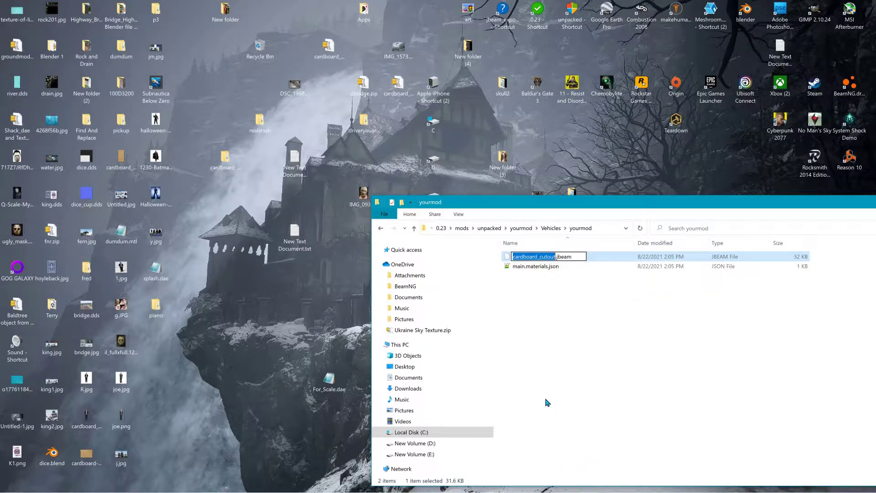
pyautogui.write('you')
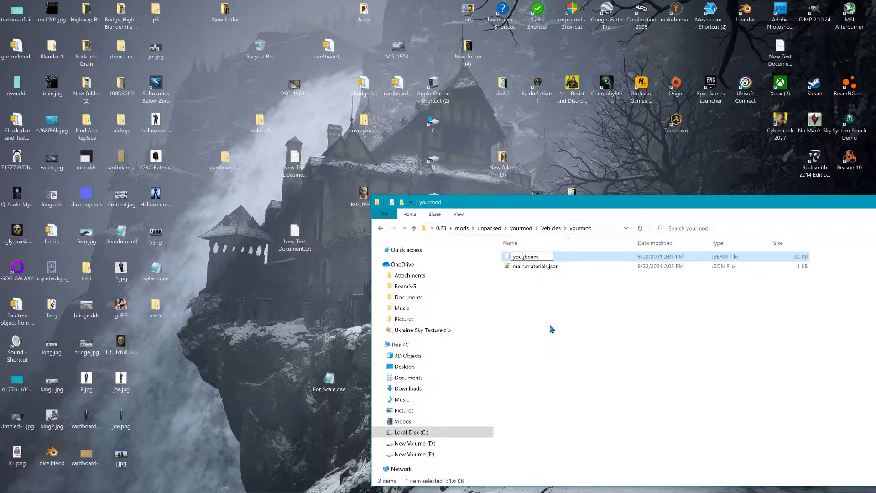
pyautogui.write('rmod')
pyautogui.click(552, 317)
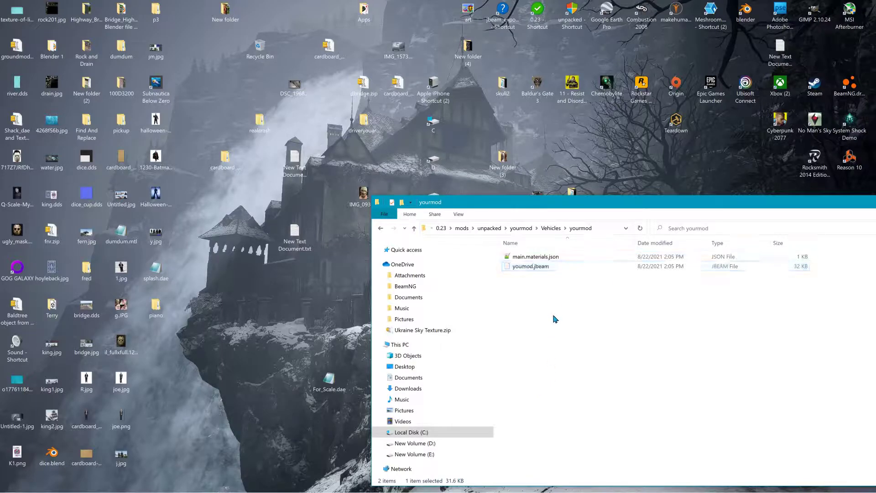
# Step: Open main.materials.json and youmod.jbeam in the text editor and maximize its window with the jbeam file showing
pyautogui.doubleClick(529, 257)
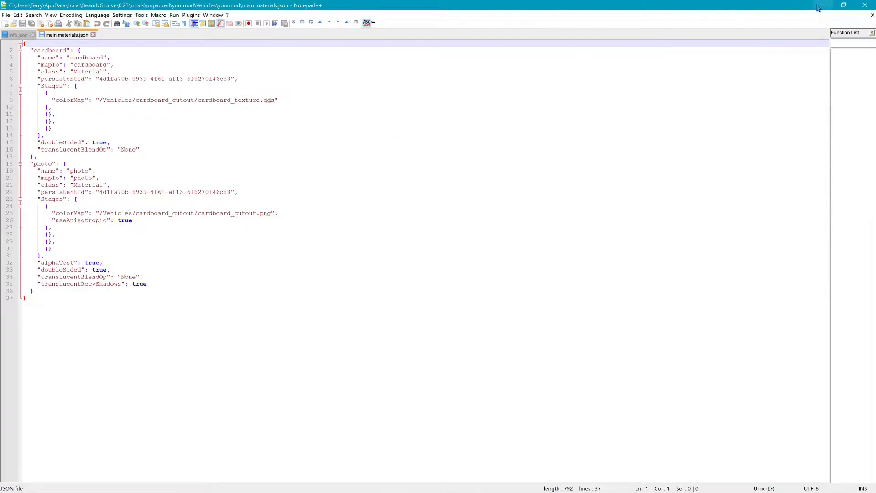
pyautogui.click(844, 5)
pyautogui.moveTo(405, 197); pyautogui.dragTo(685, 137)
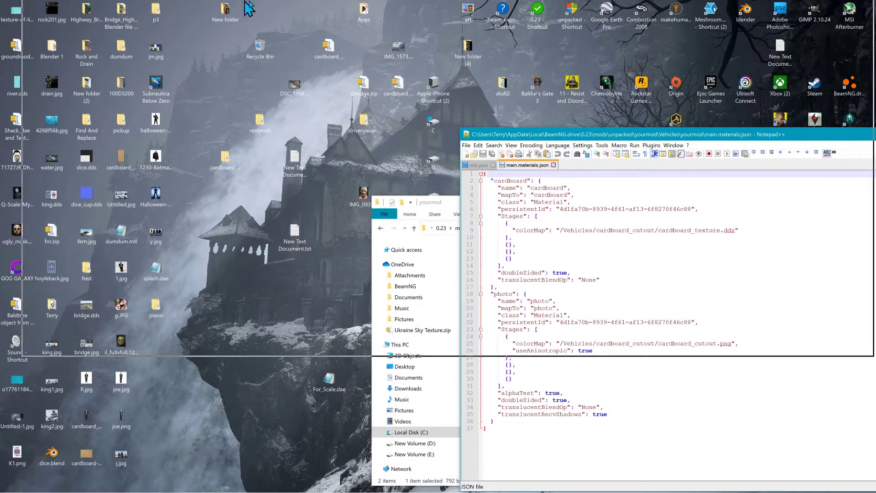
pyautogui.moveTo(5, 62); pyautogui.dragTo(80, 46)
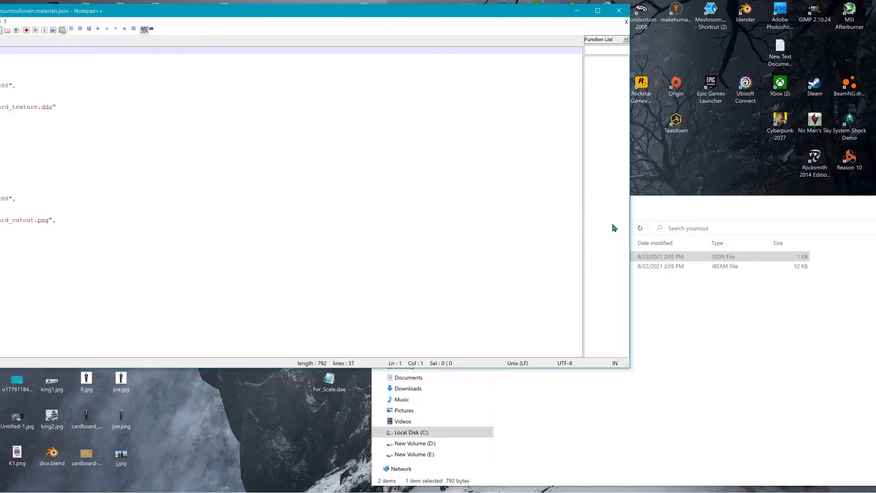
pyautogui.click(669, 215)
pyautogui.moveTo(538, 268); pyautogui.dragTo(240, 121)
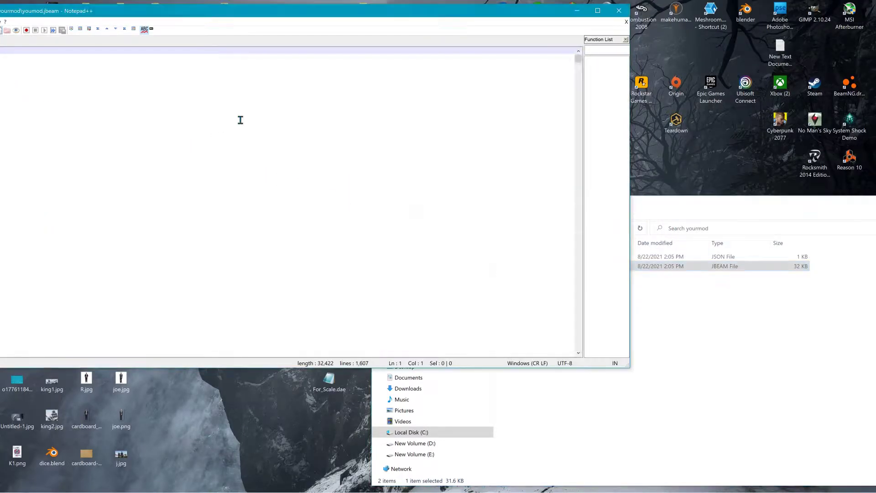
pyautogui.doubleClick(193, 16)
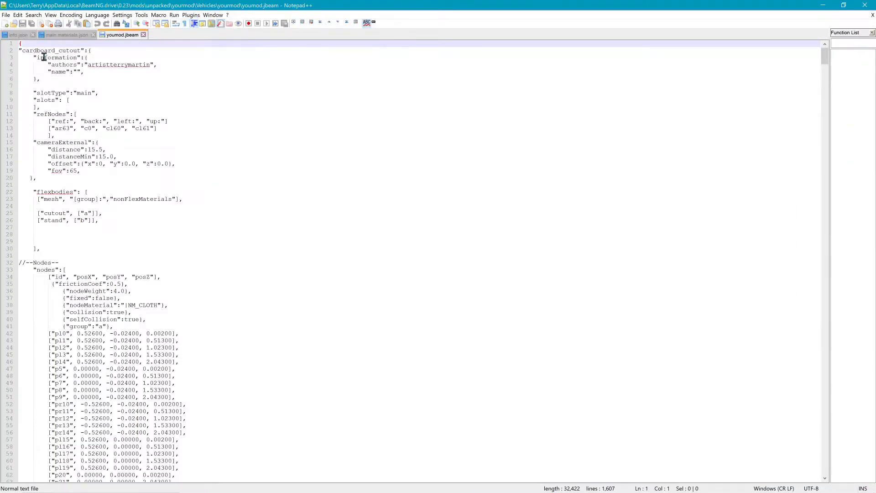
# Step: Replace the cardboard_cutout part name at the start of the jbeam file with "yourmod"
pyautogui.moveTo(22, 50); pyautogui.dragTo(86, 56)
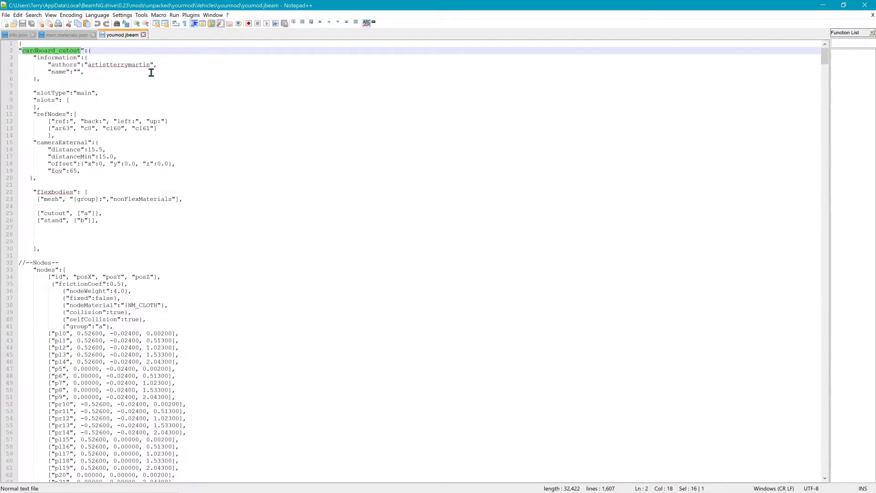
pyautogui.write('yo')
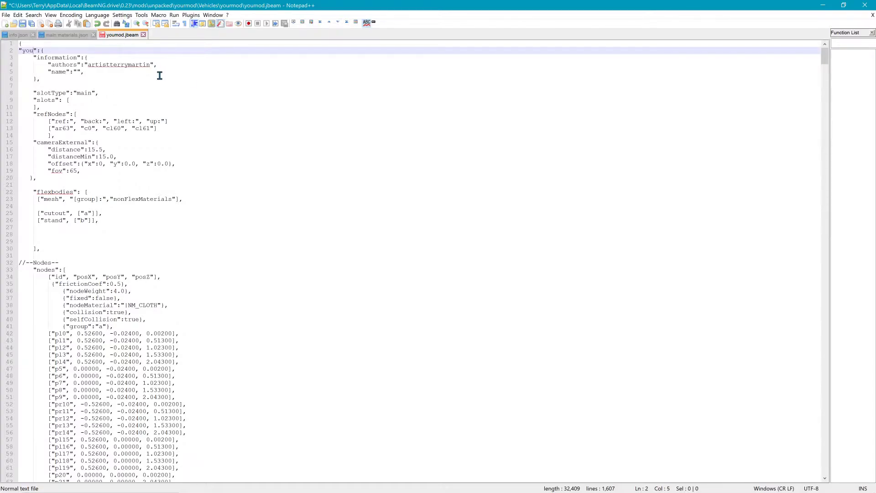
pyautogui.write('urmod')
pyautogui.click(314, 153)
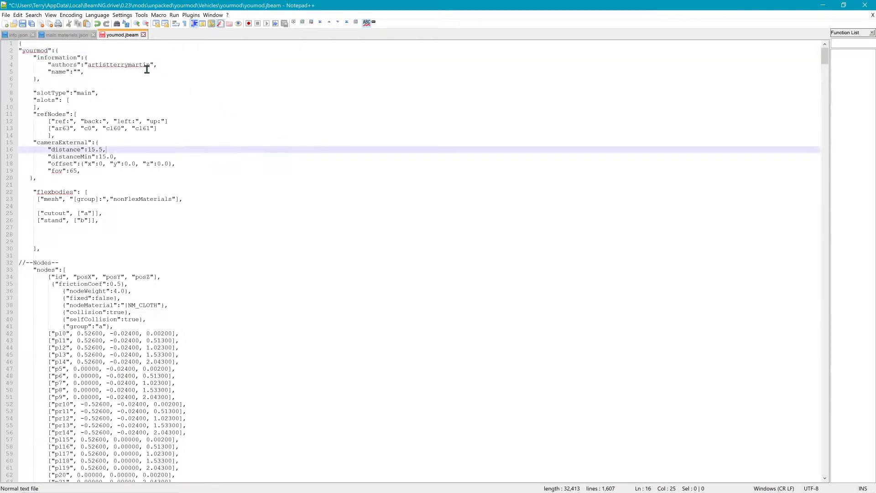
# Step: Set the authors value in the jbeam's information section to the placeholder "yourname"
pyautogui.moveTo(88, 65); pyautogui.dragTo(157, 74)
pyautogui.write('yourna')
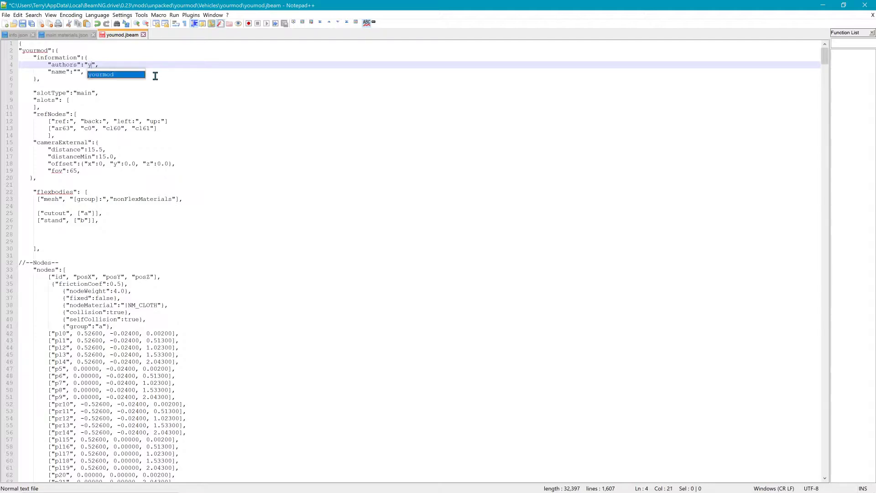
pyautogui.write('me')
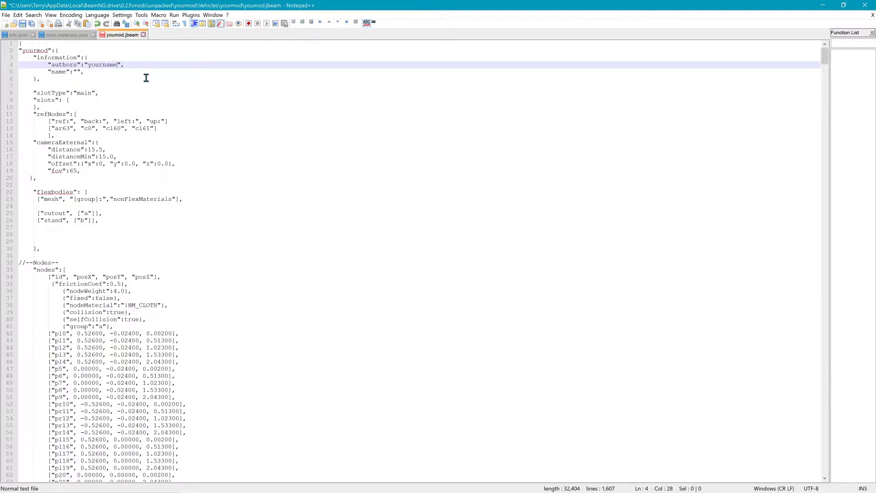
pyautogui.click(196, 100)
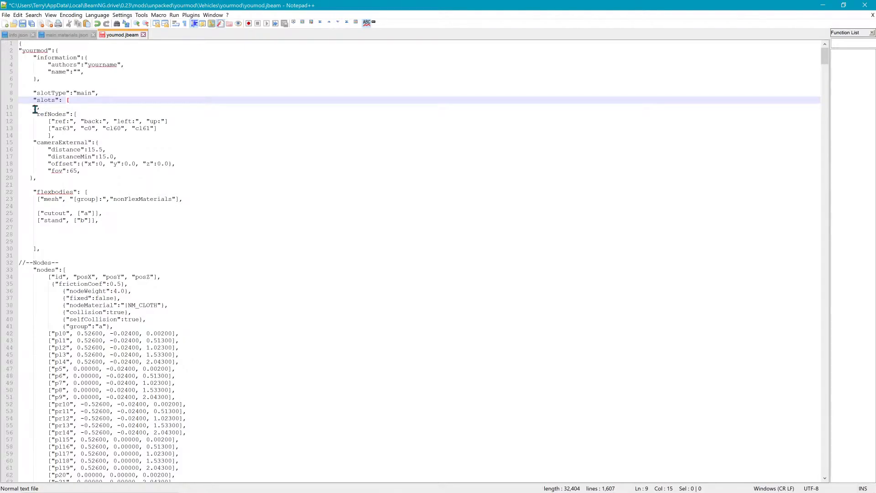
# Step: Clear the four node names for ref, back, left and up in the refNodes section, keeping the empty quotes
pyautogui.moveTo(30, 100); pyautogui.dragTo(70, 100)
pyautogui.press('Right')
pyautogui.doubleClick(64, 130)
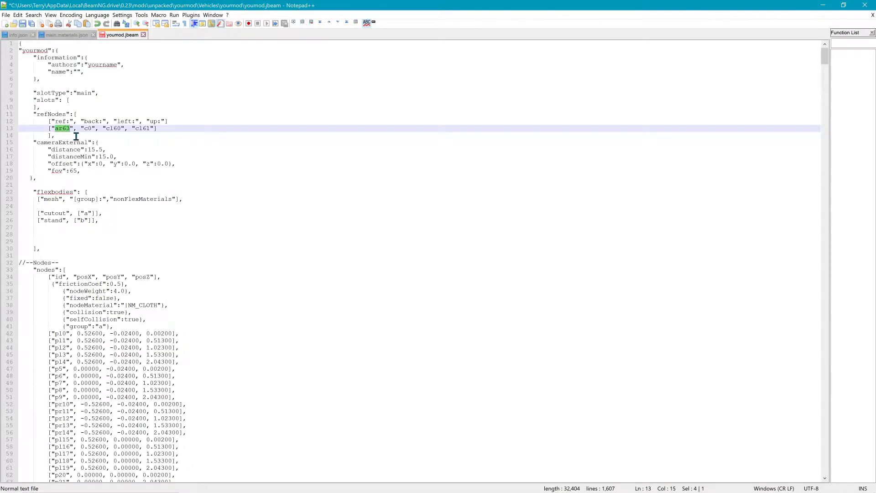
pyautogui.press('BackSpace')
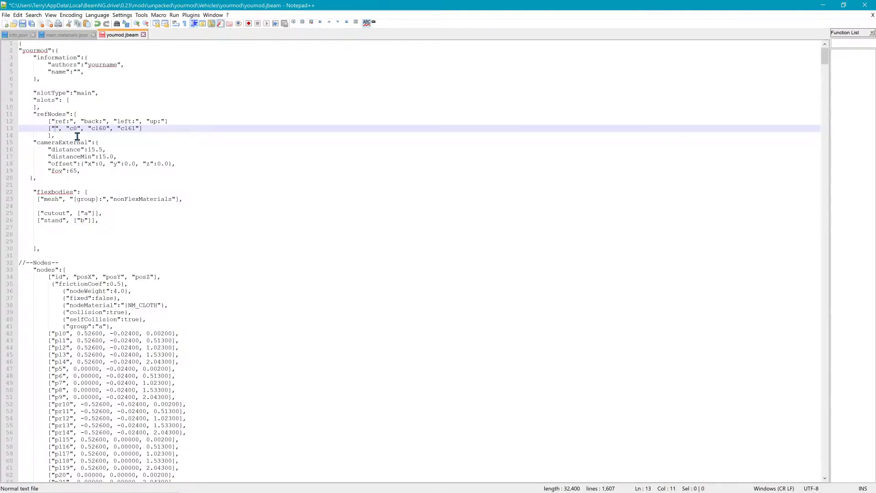
pyautogui.doubleClick(74, 129)
pyautogui.press('BackSpace')
pyautogui.doubleClick(92, 130)
pyautogui.press('BackSpace')
pyautogui.doubleClick(114, 130)
pyautogui.press('BackSpace')
# Step: Empty the mesh and group names in both the cutout and stand entries of the flexbodies section, keeping the quotes
pyautogui.click(58, 218)
pyautogui.doubleClick(65, 218)
pyautogui.press('BackSpace')
pyautogui.doubleClick(64, 214)
pyautogui.press('BackSpace')
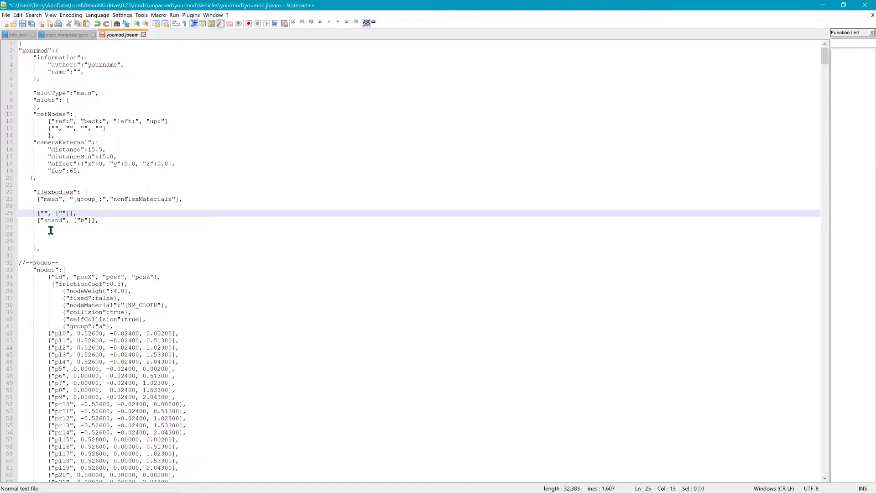
pyautogui.doubleClick(53, 221)
pyautogui.press('BackSpace')
pyautogui.doubleClick(64, 220)
pyautogui.press('BackSpace')
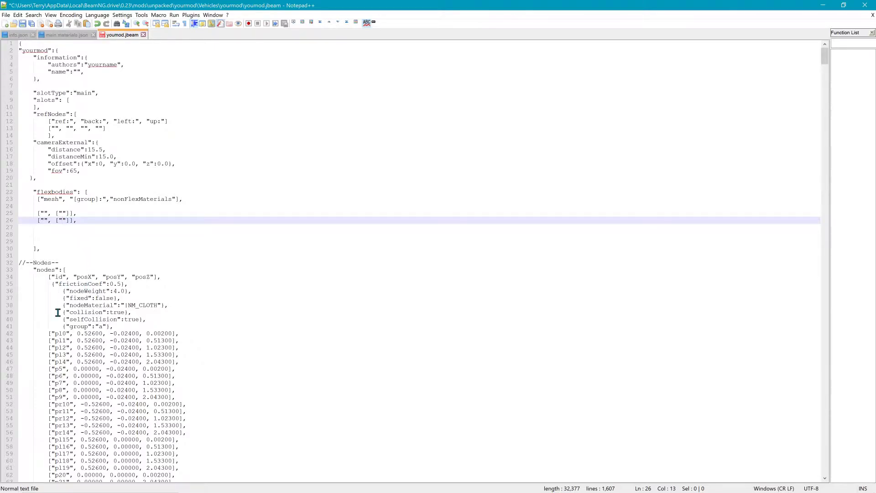
# Step: Delete all node coordinate lines under groups "a" and "b" in the nodes section, keeping the group lines
pyautogui.moveTo(40, 337); pyautogui.dragTo(231, 114)
pyautogui.press('Delete')
pyautogui.moveTo(32, 122); pyautogui.dragTo(219, 247)
pyautogui.press('Delete')
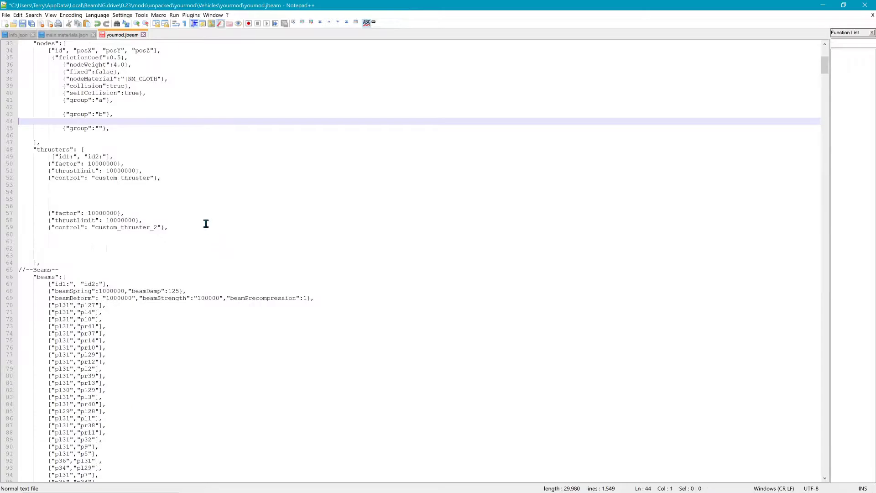
# Step: Delete all node-pair lines from the beams section and all three-node lines from the triangles section, keeping the headers and settings
pyautogui.moveTo(19, 150); pyautogui.dragTo(166, 214)
pyautogui.click(192, 237)
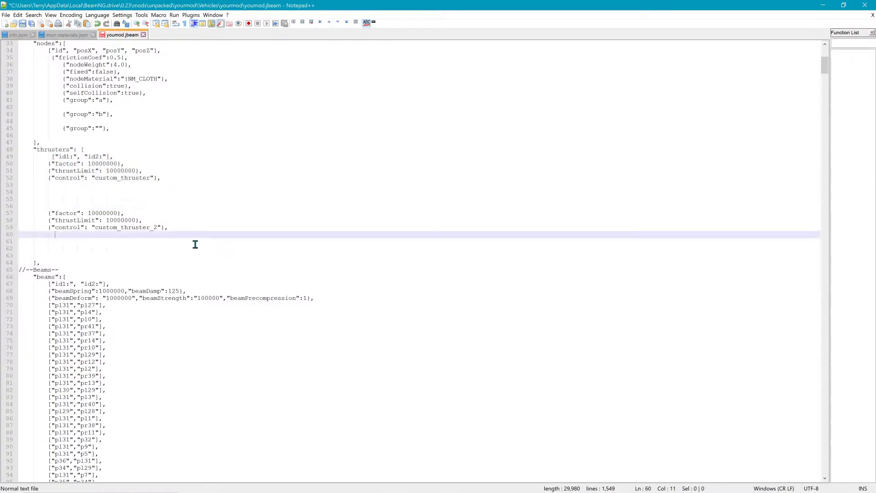
pyautogui.scroll(-3, 180, 248)
pyautogui.scroll(-1, 179, 249)
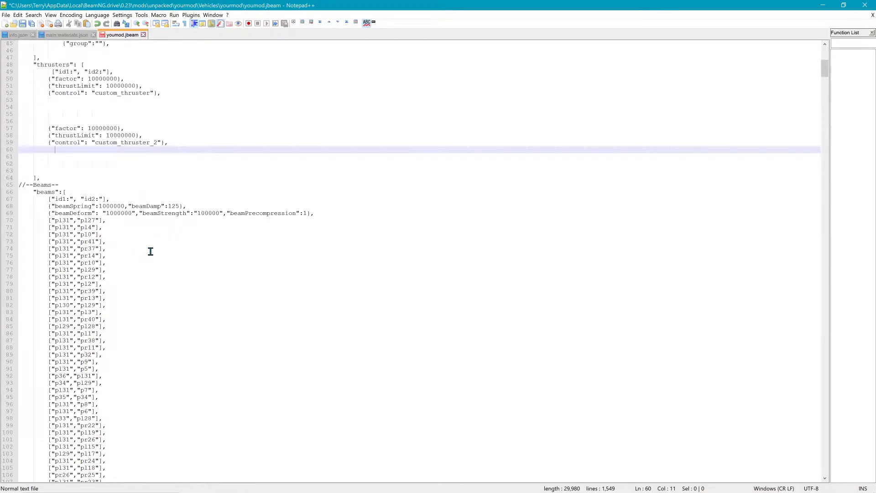
pyautogui.scroll(-2, 151, 252)
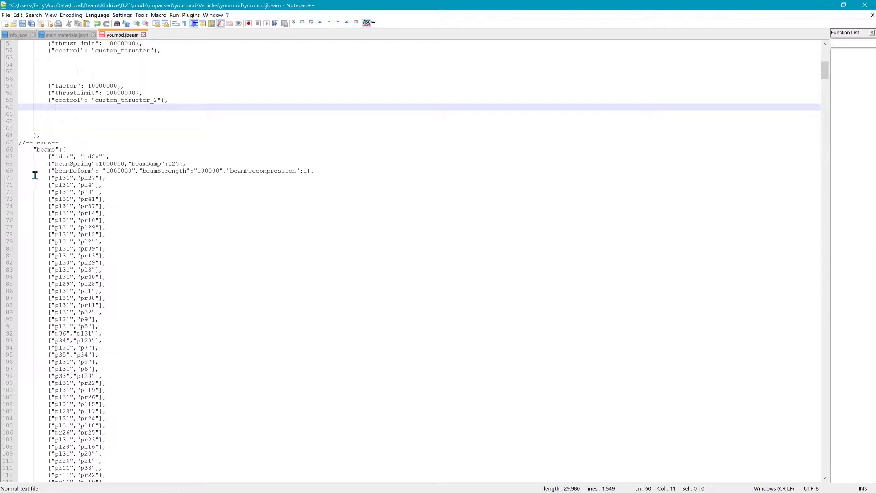
pyautogui.moveTo(31, 178); pyautogui.dragTo(199, 135)
pyautogui.press('Delete')
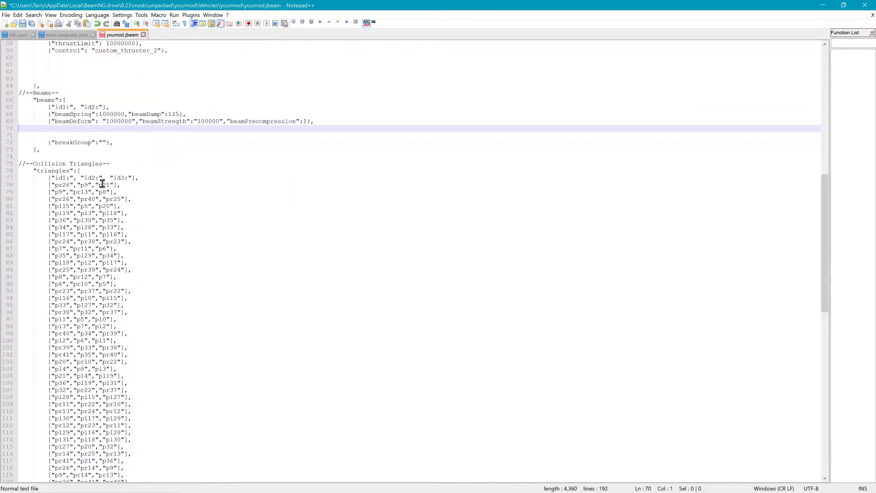
pyautogui.moveTo(44, 195); pyautogui.dragTo(166, 459)
pyautogui.press('Delete')
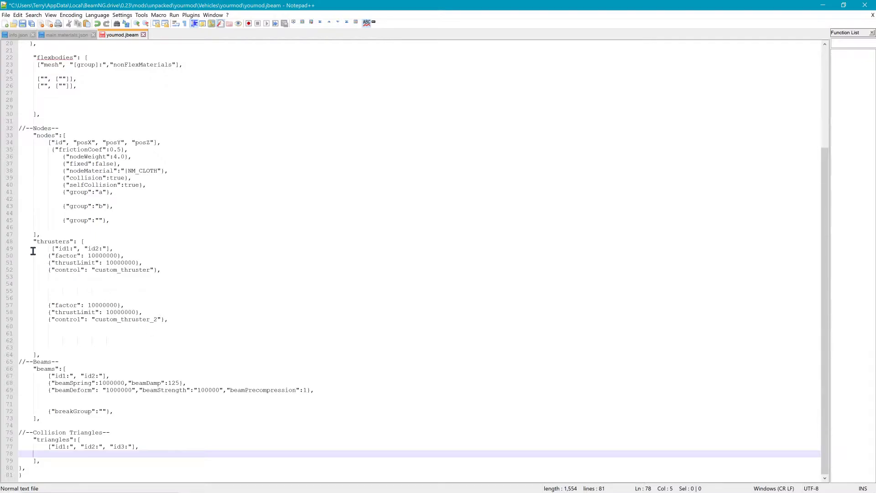
# Step: Review the thrusters block and the flexbodies section with its mesh and group fields in the cleaned jbeam file
pyautogui.moveTo(19, 241); pyautogui.dragTo(253, 325)
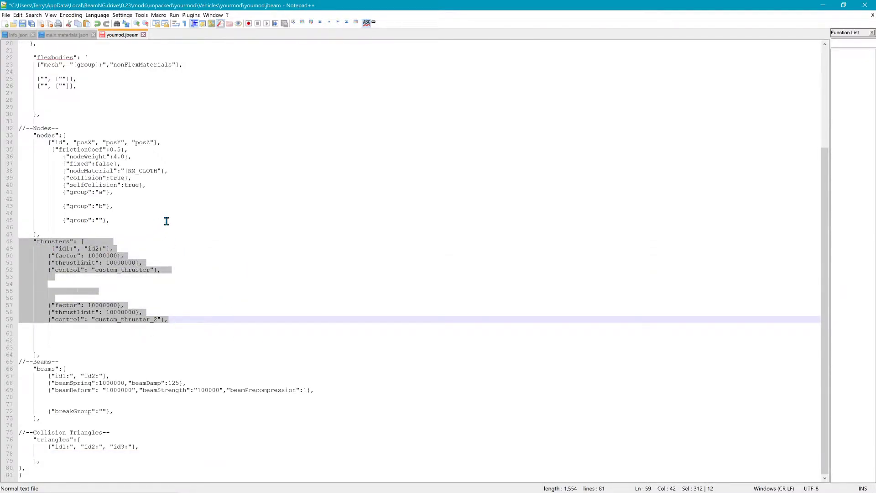
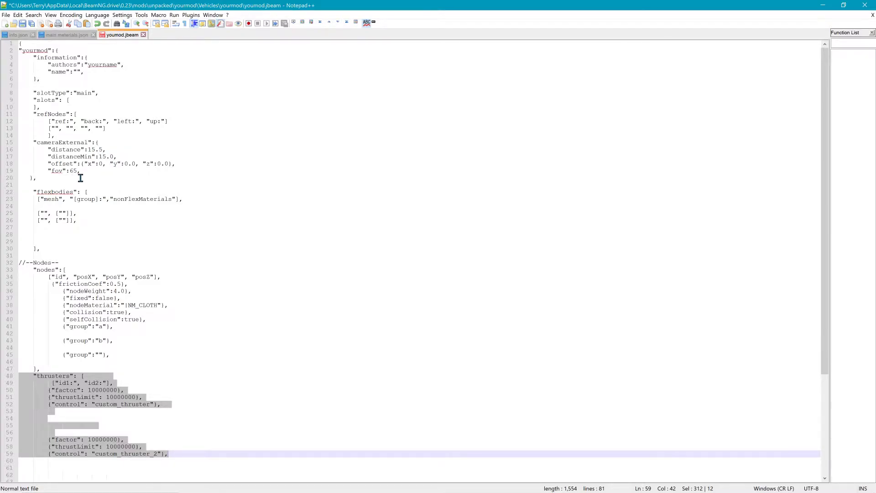
pyautogui.moveTo(33, 192); pyautogui.dragTo(78, 193)
pyautogui.doubleClick(52, 199)
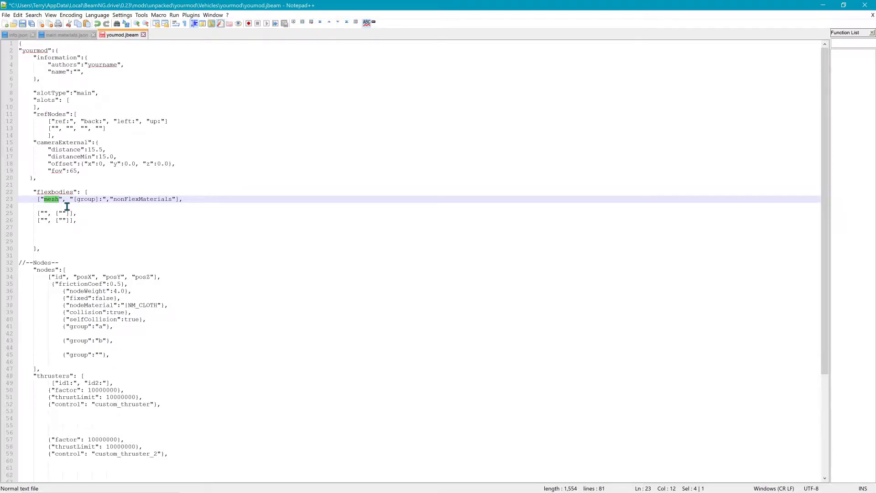
pyautogui.press('Down')
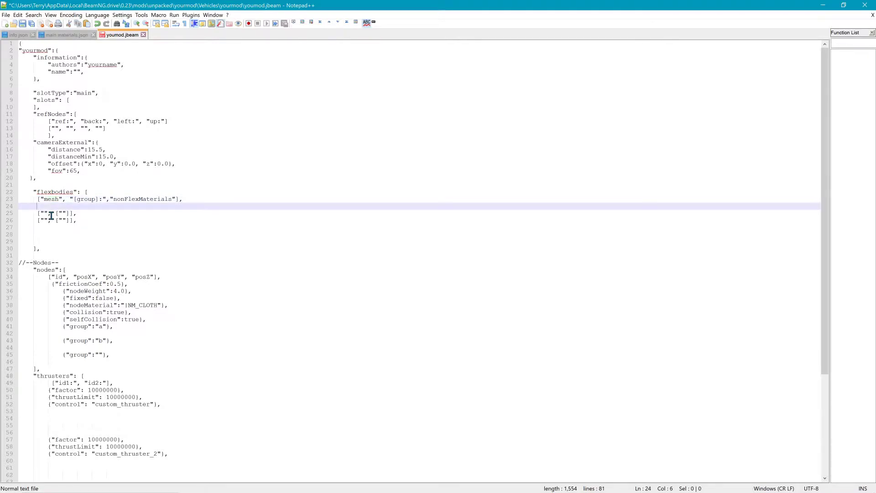
pyautogui.press('Down')
pyautogui.press('Right')
pyautogui.press('Right')
pyautogui.press('Right')
pyautogui.press('Right')
pyautogui.press('Right')
pyautogui.press('Right')
pyautogui.press('Right')
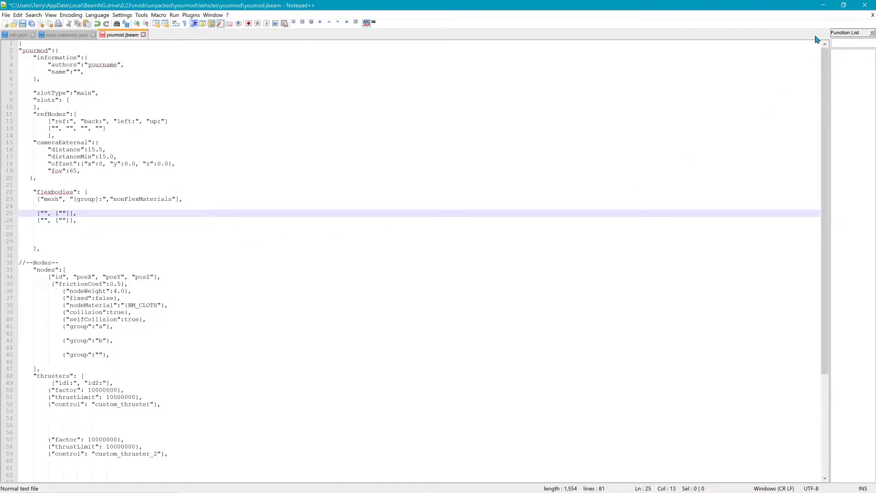
# Step: Minimize the text editor, reposition the folder window, then launch Blender and dismiss its splash screen
pyautogui.click(823, 5)
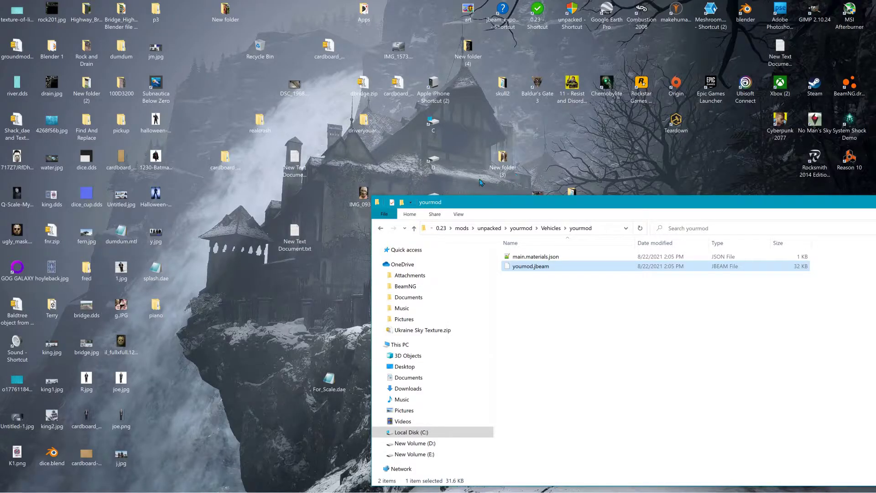
pyautogui.moveTo(503, 204); pyautogui.dragTo(309, 175)
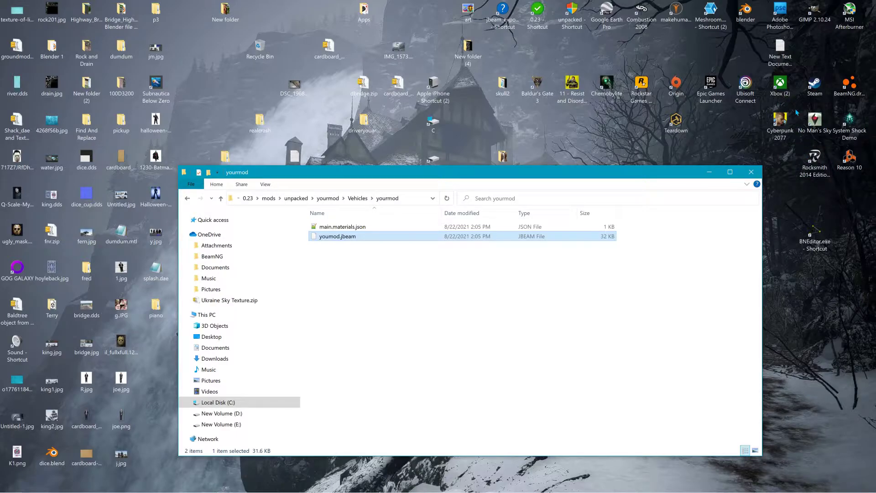
pyautogui.doubleClick(753, 17)
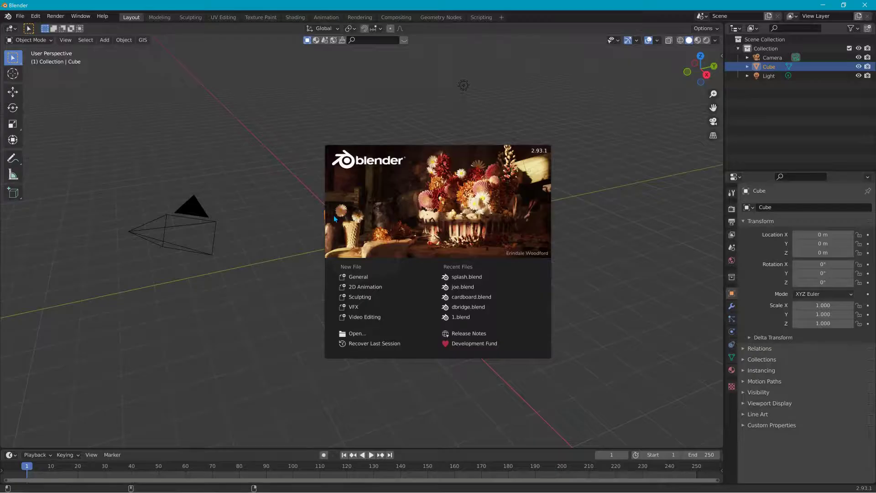
pyautogui.click(255, 169)
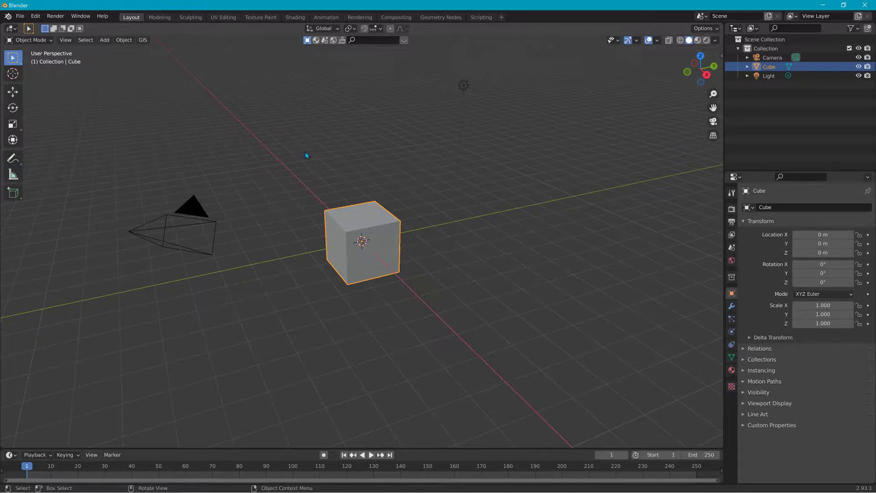
# Step: Delete the default light from the Blender scene
pyautogui.click(769, 77)
pyautogui.press('x')
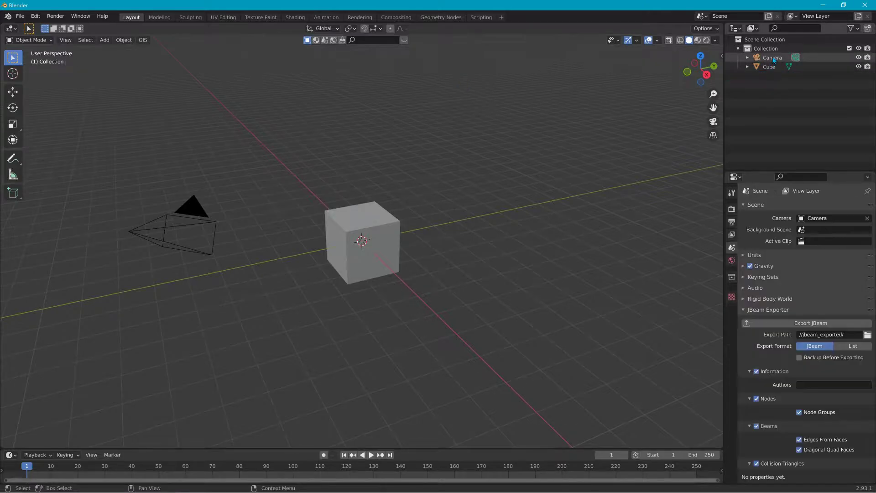
# Step: Delete the default camera from the scene, keeping only the cube
pyautogui.click(774, 57)
pyautogui.press('x')
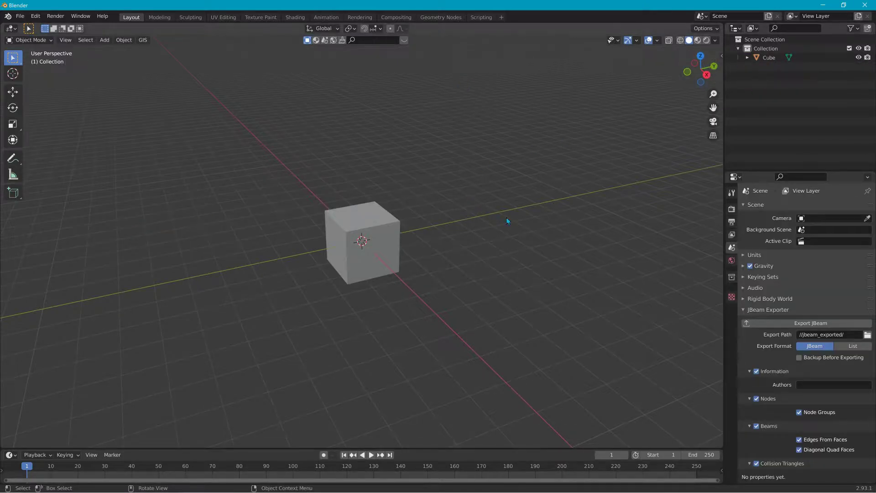
pyautogui.click(367, 232)
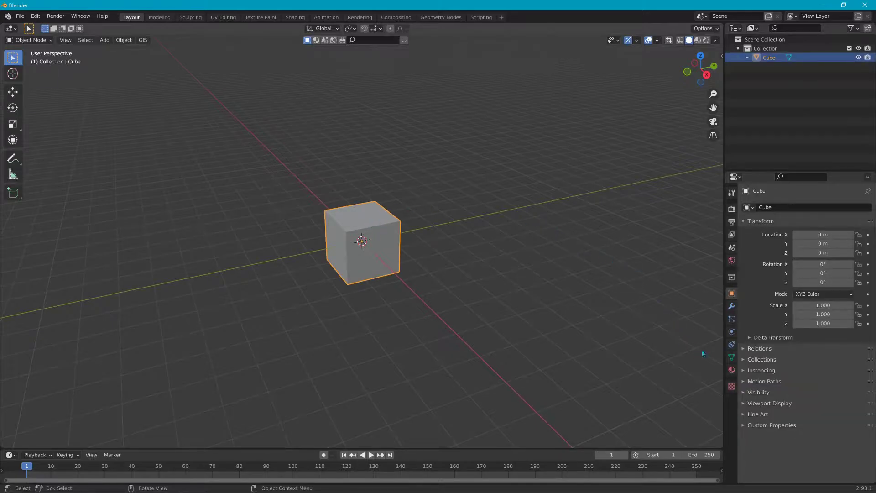
pyautogui.click(390, 161)
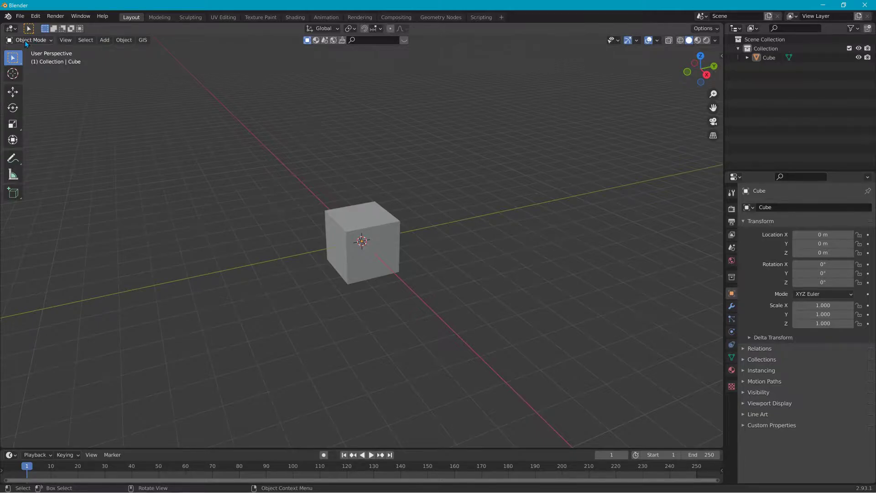
# Step: Set the cube material's Base Color to an Image Texture and start opening an image file for it
pyautogui.click(367, 218)
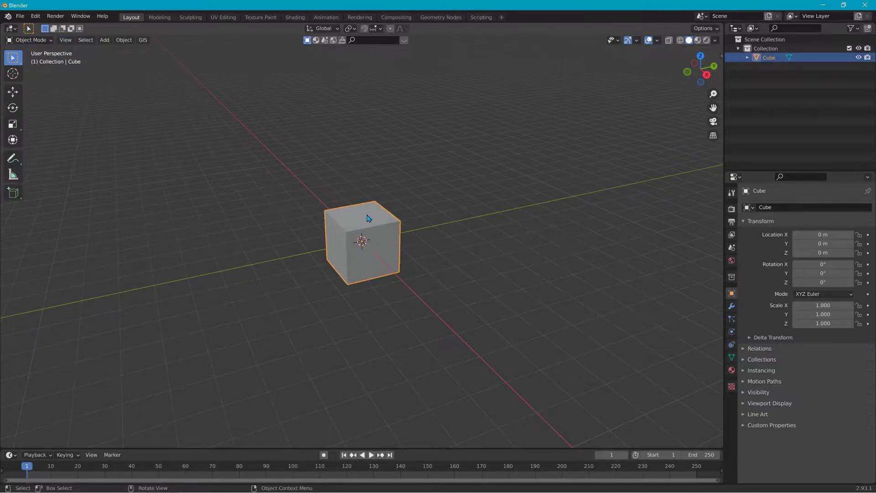
pyautogui.click(732, 371)
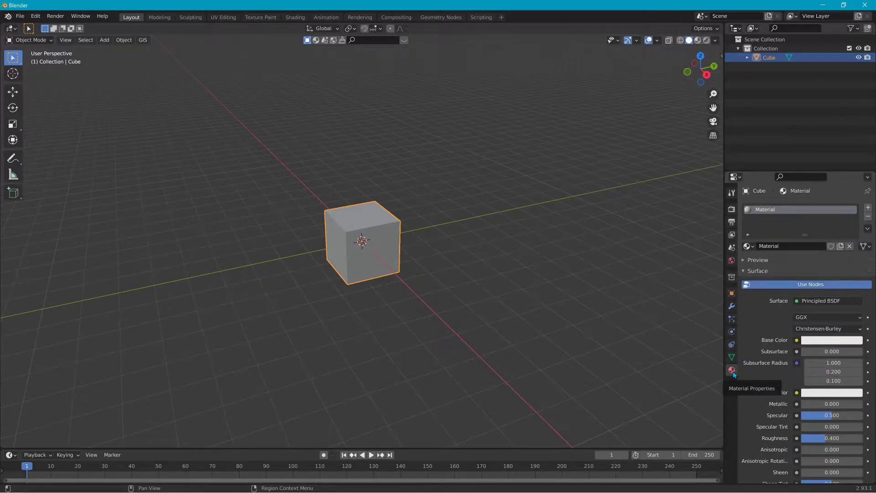
pyautogui.click(797, 341)
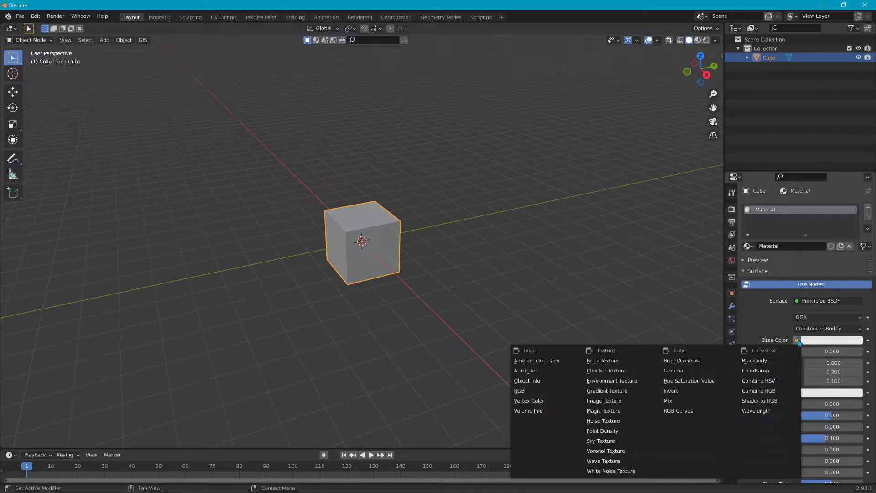
pyautogui.click(625, 402)
pyautogui.click(836, 351)
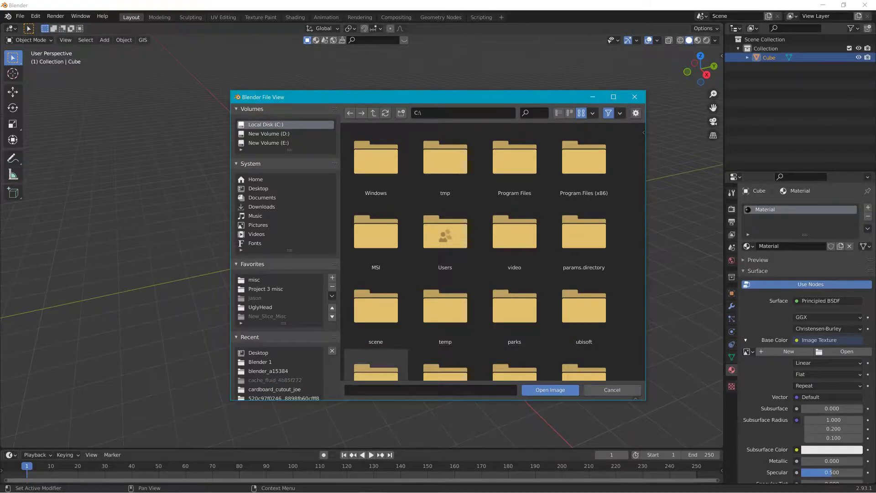
# Step: Minimize Blender, copy wood.jpg from the art folder to the desktop, and close the open folder windows
pyautogui.moveTo(347, 485)
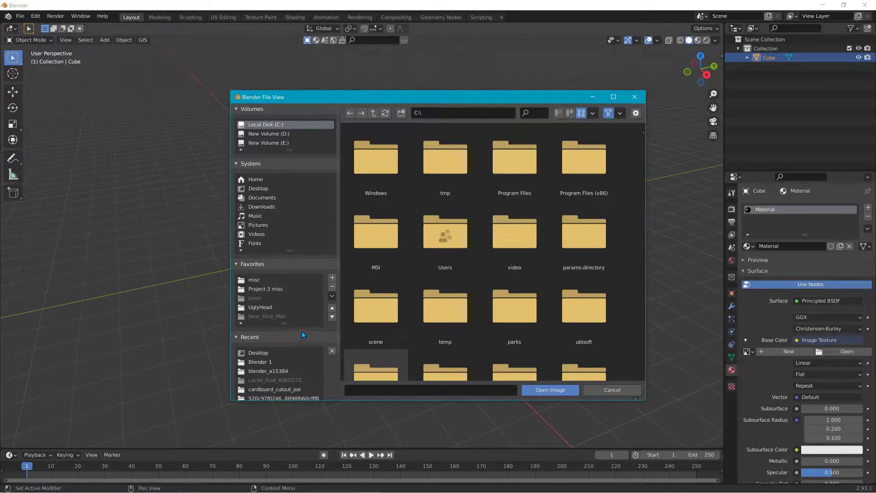
pyautogui.click(822, 5)
pyautogui.doubleClick(467, 10)
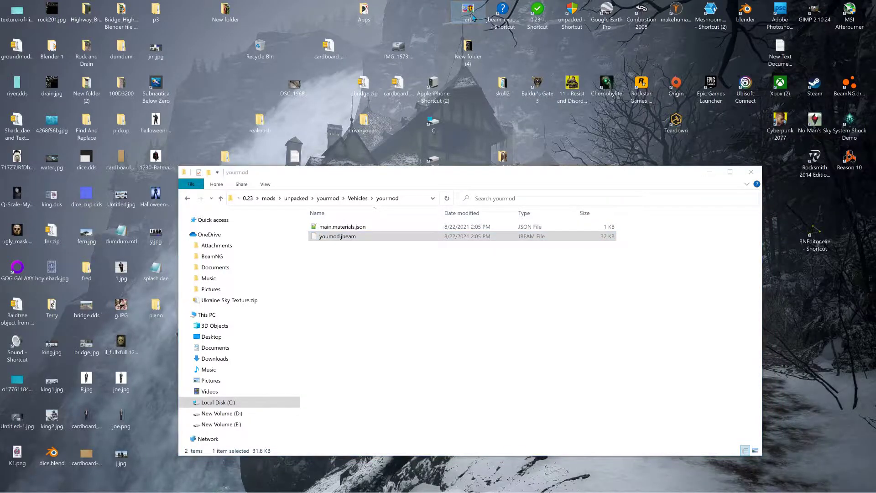
pyautogui.scroll(-10, 509, 249)
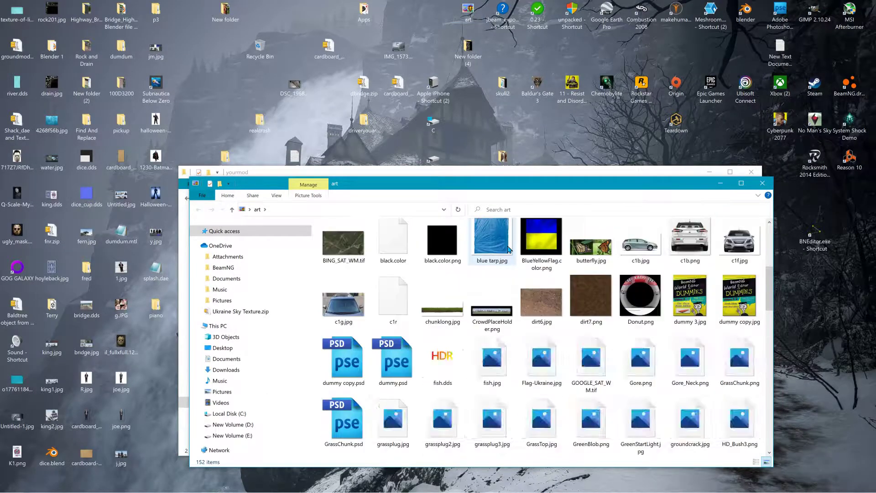
pyautogui.scroll(-3, 509, 249)
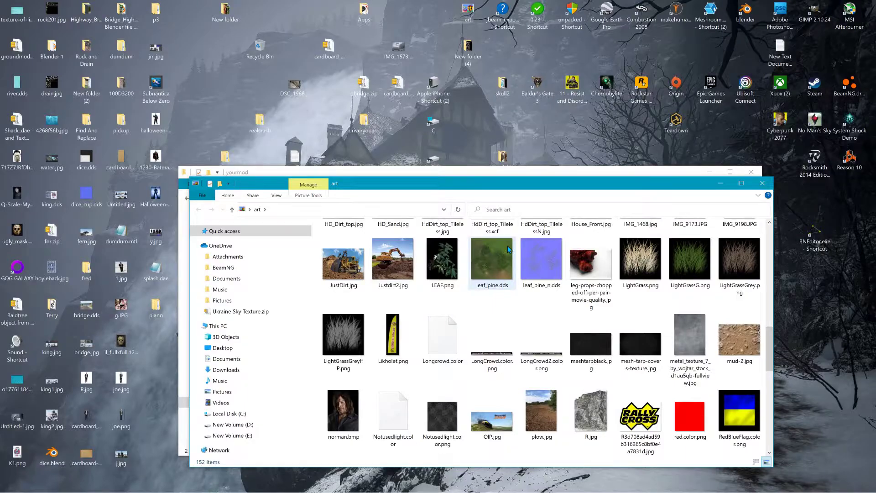
pyautogui.scroll(-10, 509, 249)
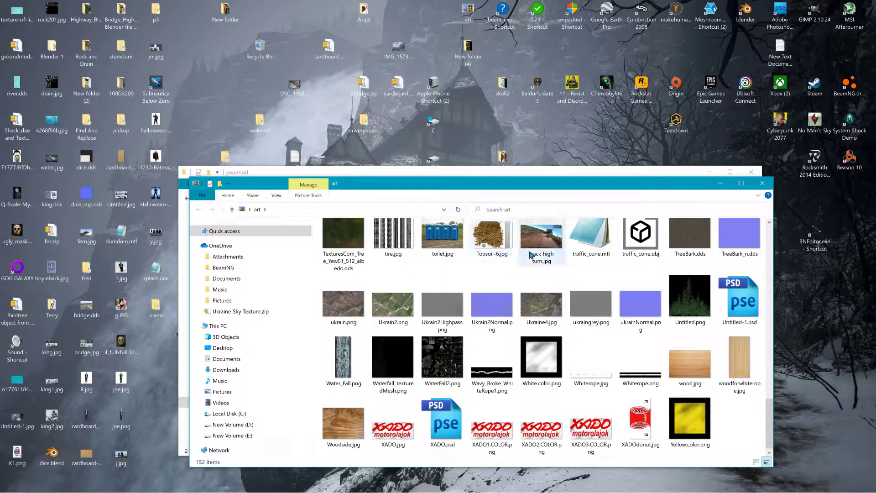
pyautogui.moveTo(736, 352)
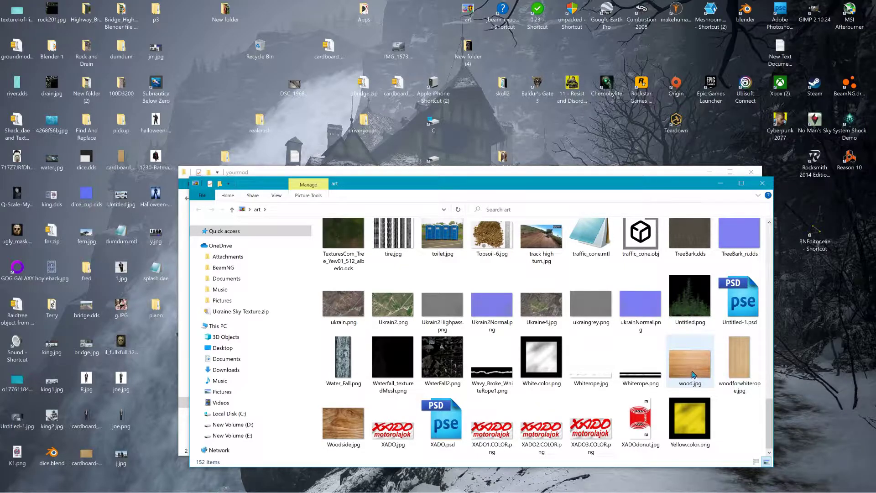
pyautogui.moveTo(694, 370)
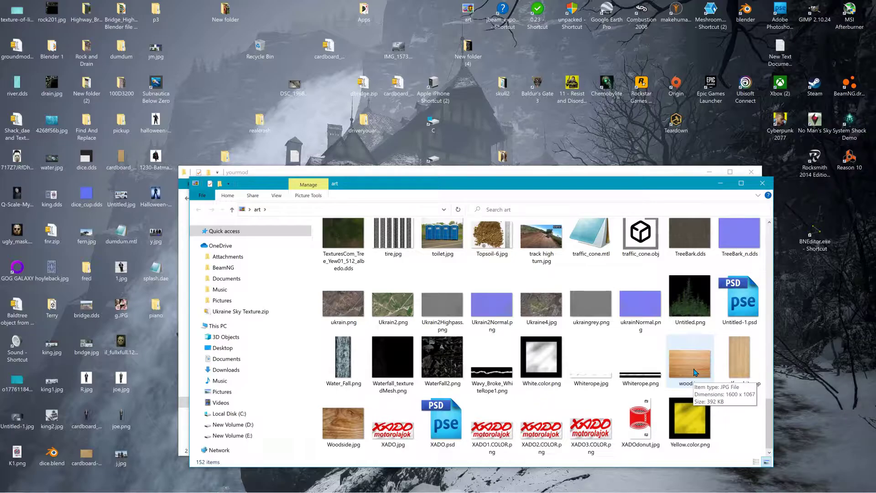
pyautogui.moveTo(694, 372); pyautogui.dragTo(569, 159)
pyautogui.moveTo(570, 159); pyautogui.dragTo(569, 157, button='right')
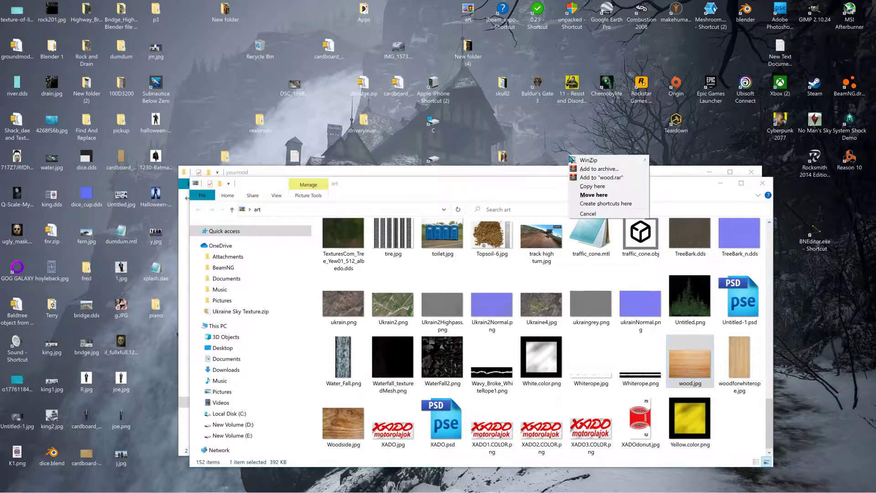
pyautogui.click(593, 187)
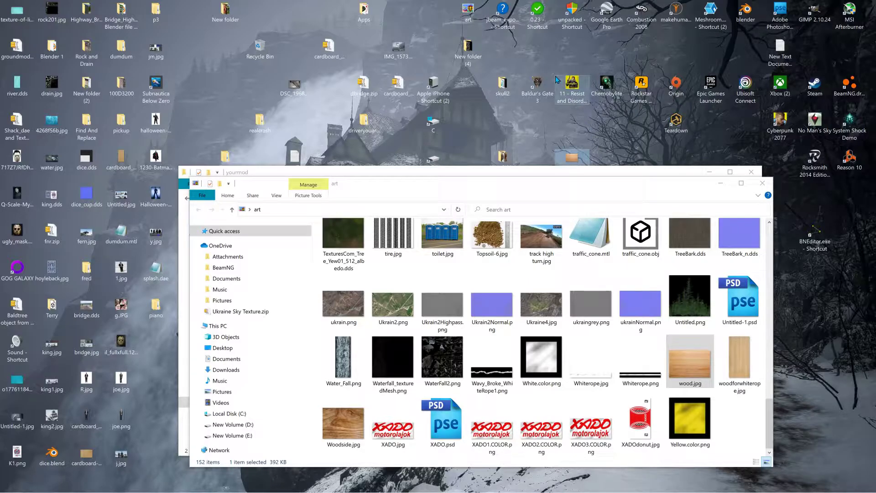
pyautogui.click(760, 184)
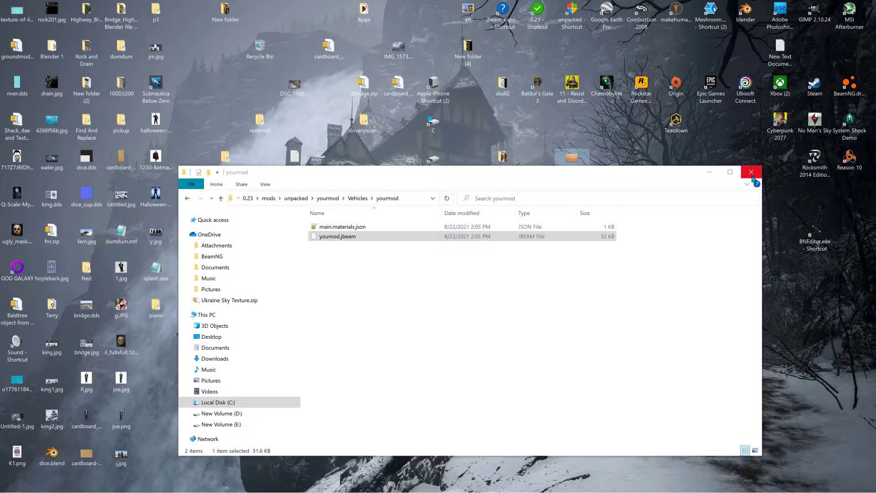
pyautogui.click(753, 179)
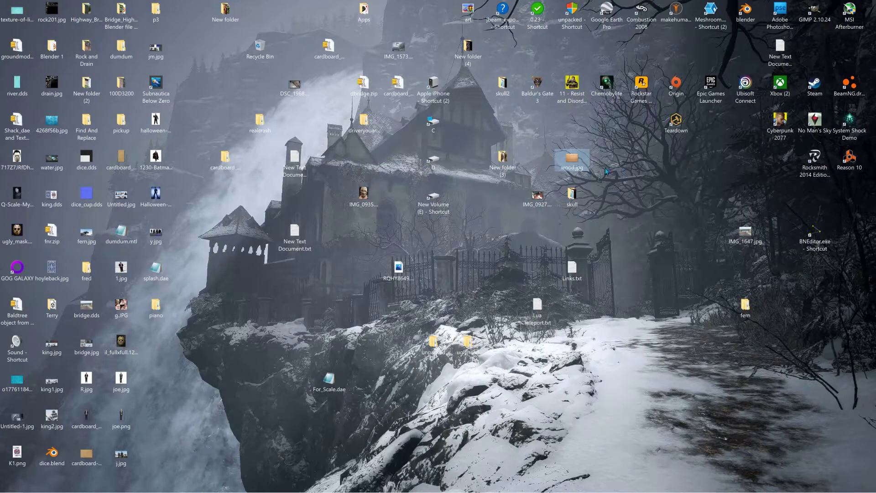
# Step: Switch back to Blender and load wood.jpg from the Desktop as the cube's Base Color texture
pyautogui.moveTo(393, 491)
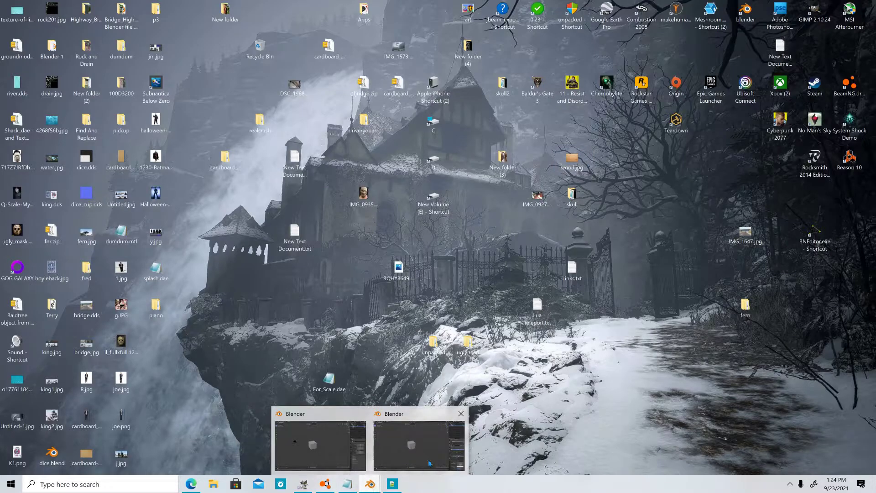
pyautogui.click(447, 430)
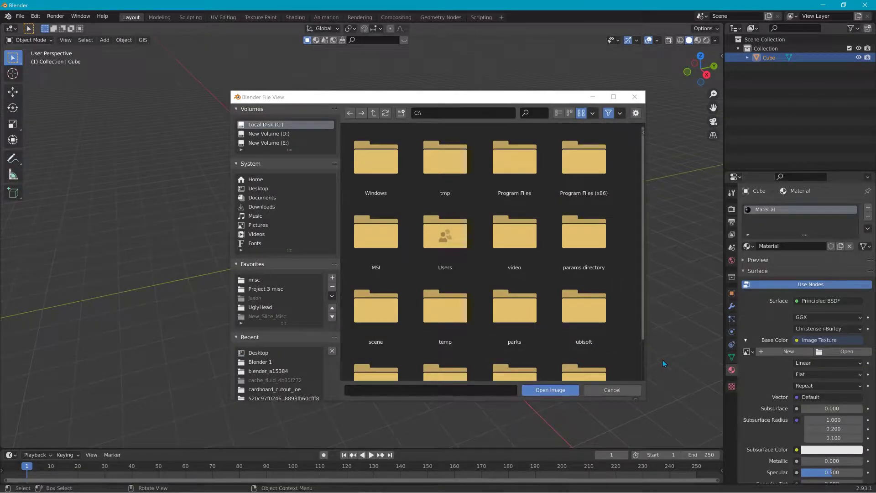
pyautogui.click(262, 189)
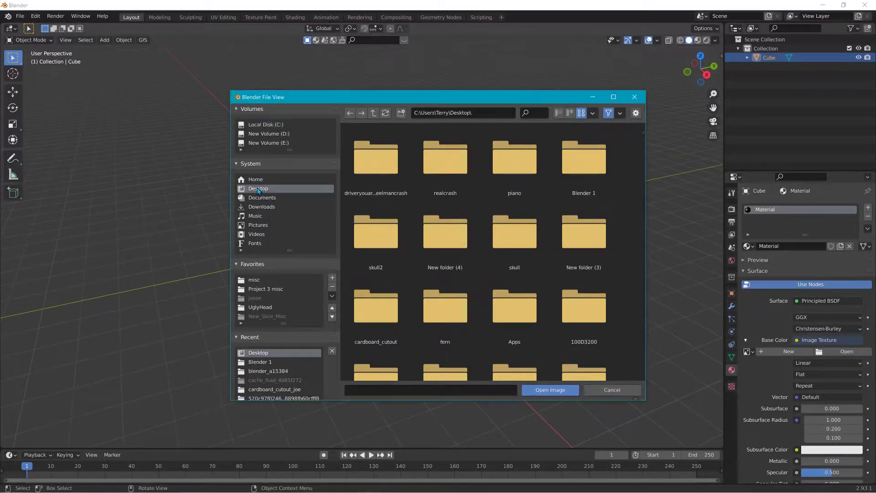
pyautogui.scroll(-3, 525, 289)
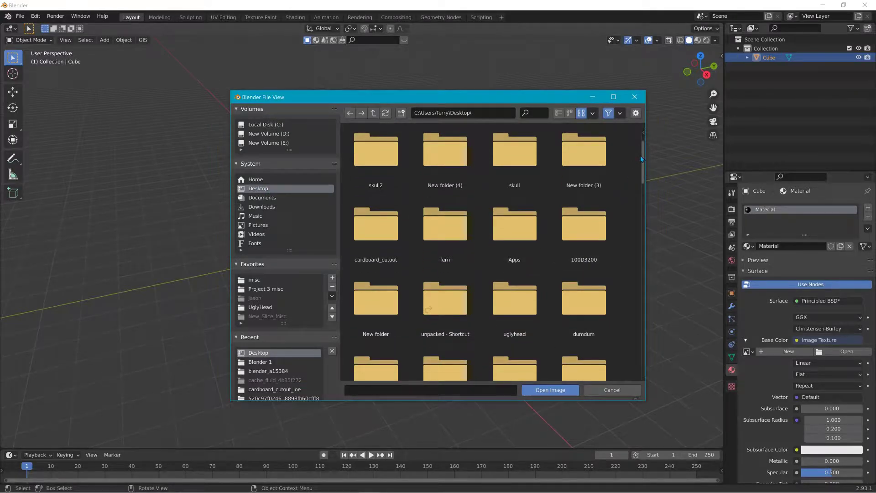
pyautogui.moveTo(643, 160); pyautogui.dragTo(646, 356)
pyautogui.click(446, 269)
pyautogui.click(551, 391)
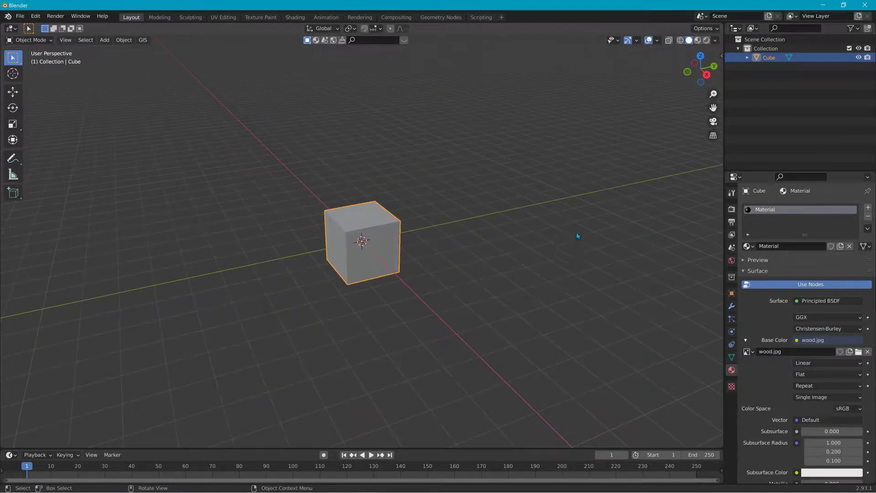
# Step: Switch the viewport to Material Preview shading and inspect the wood texture on the cube's faces
pyautogui.click(697, 40)
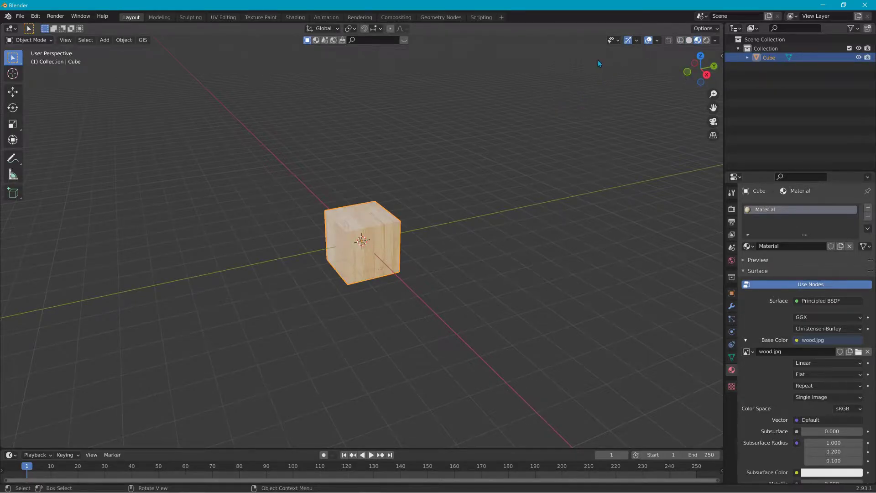
pyautogui.moveTo(420, 178); pyautogui.dragTo(292, 209, button='middle')
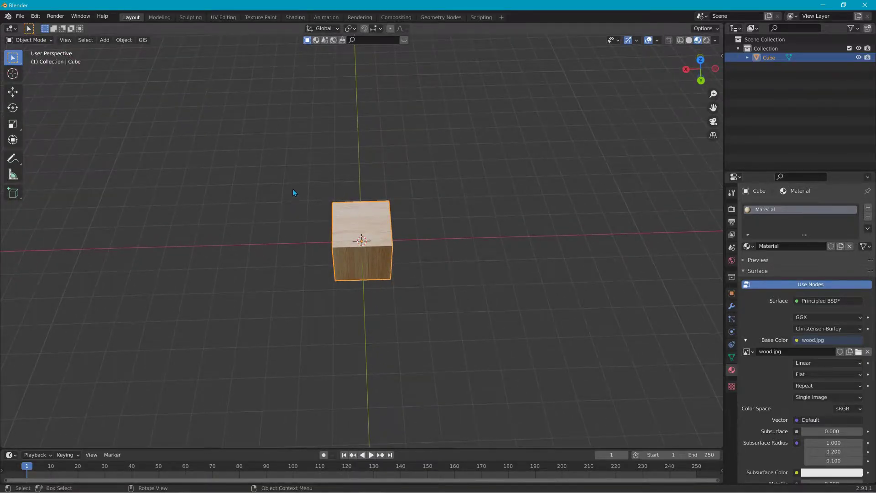
pyautogui.moveTo(447, 234)
pyautogui.mouseDown(button='middle')
pyautogui.moveTo(497, 205)
pyautogui.moveTo(450, 208)
pyautogui.moveTo(458, 227)
pyautogui.moveTo(434, 228)
pyautogui.mouseUp(button='middle')
pyautogui.moveTo(404, 226); pyautogui.dragTo(444, 229, button='middle')
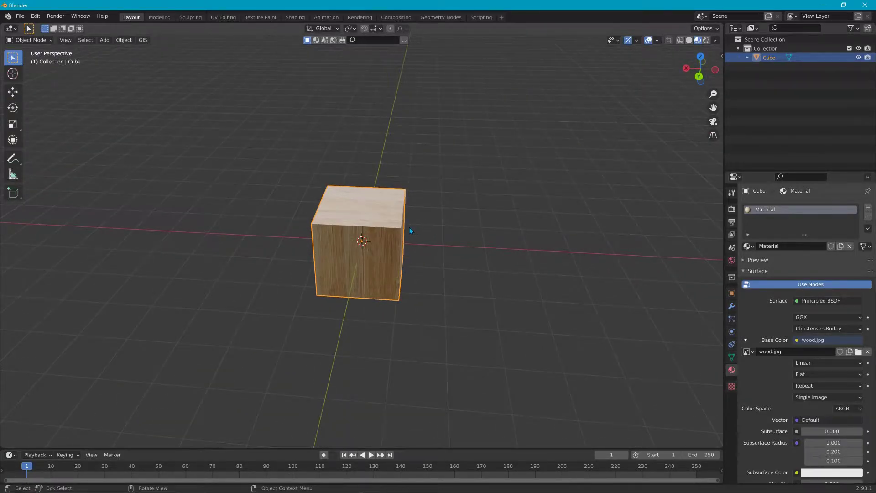
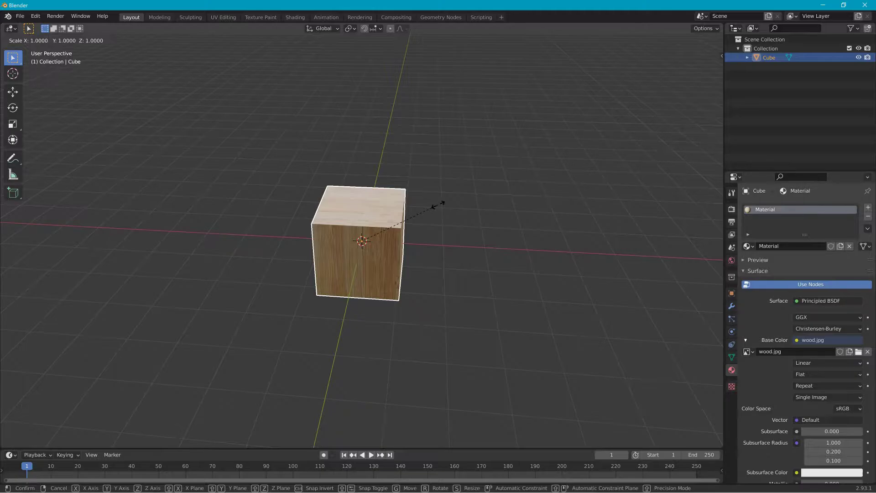
# Step: Scale the cube down along the Z axis to flatten it into a thin slab
pyautogui.press('y')
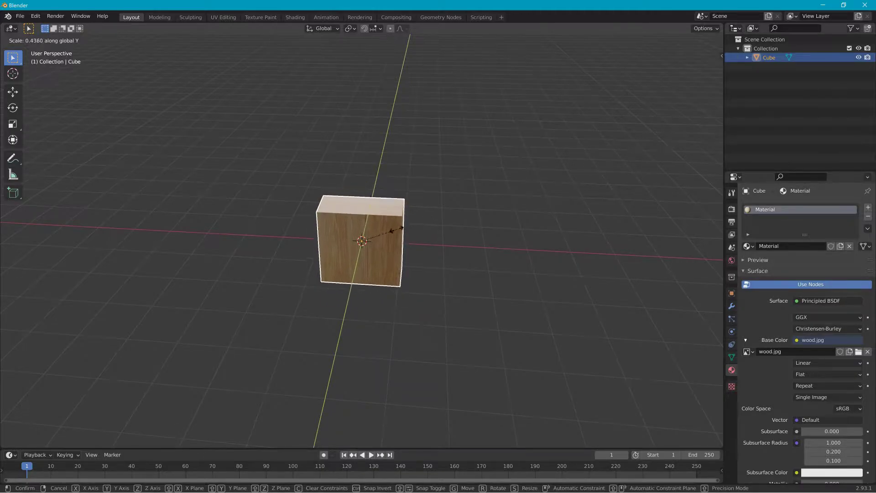
pyautogui.press('x')
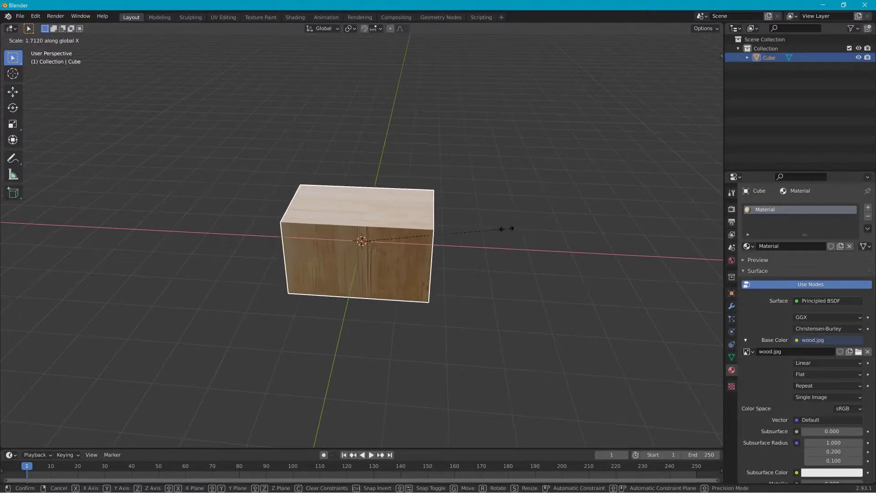
pyautogui.press('z')
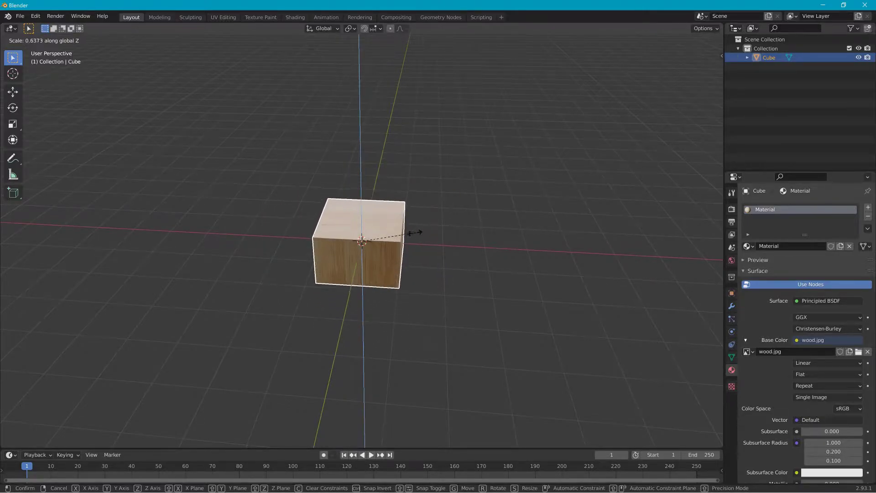
pyautogui.click(377, 245)
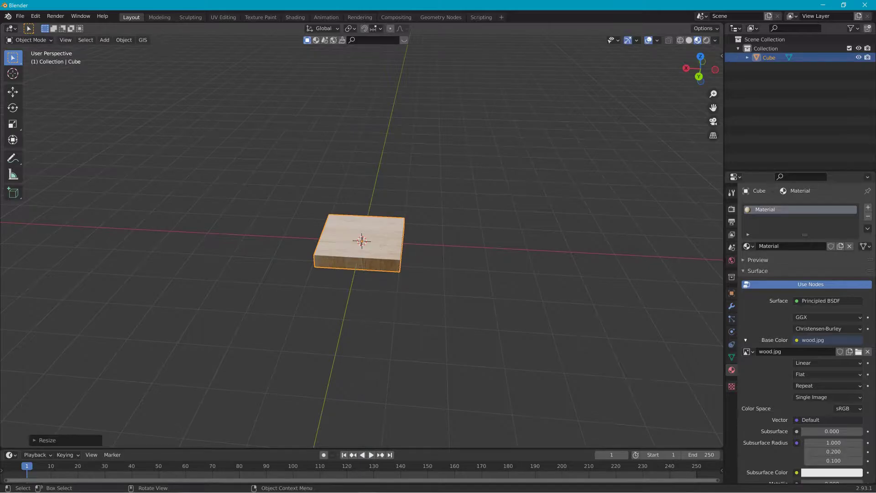
# Step: Stretch the slab about 3.3 times along X and narrow it along Y to form a long plank
pyautogui.press('s')
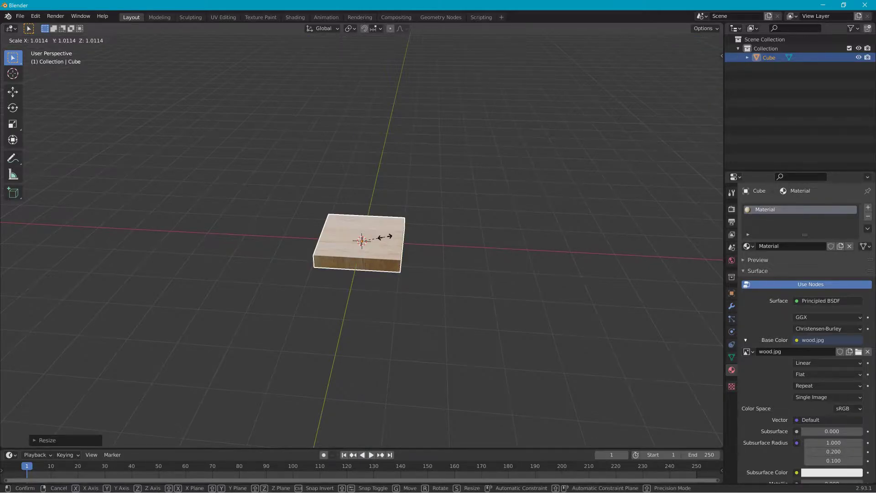
pyautogui.click(384, 239)
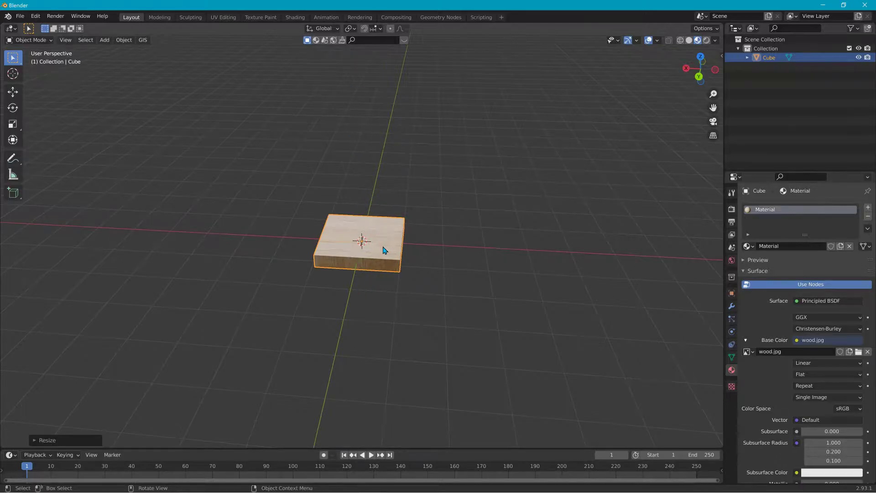
pyautogui.press('s')
pyautogui.press('x')
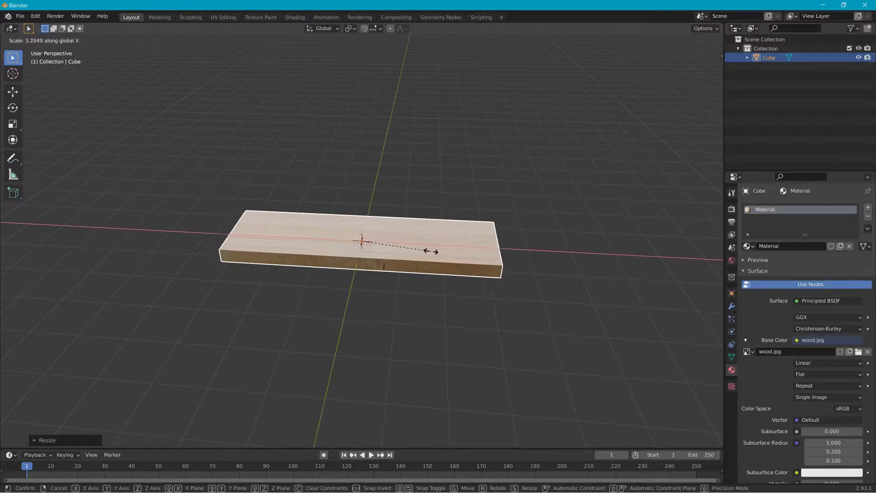
pyautogui.click(483, 251)
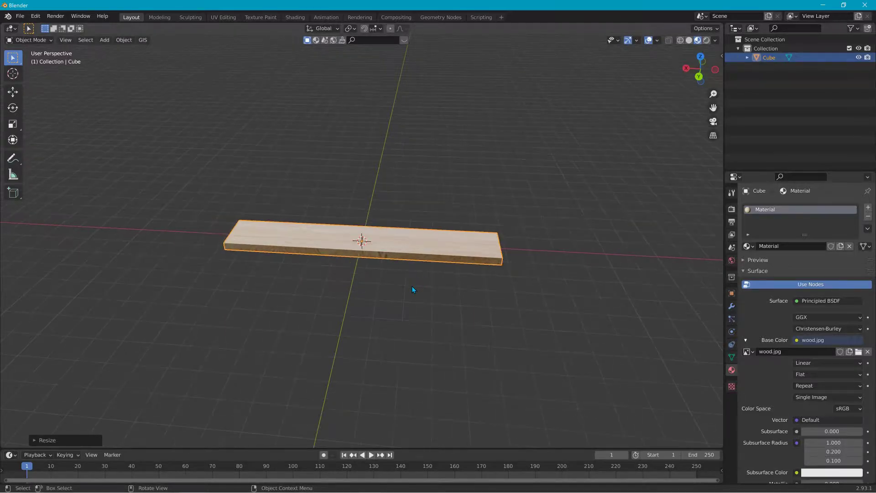
# Step: Select the plank and switch it to Edit Mode
pyautogui.moveTo(412, 286); pyautogui.dragTo(418, 266, button='middle')
pyautogui.moveTo(416, 199); pyautogui.dragTo(411, 231, button='middle')
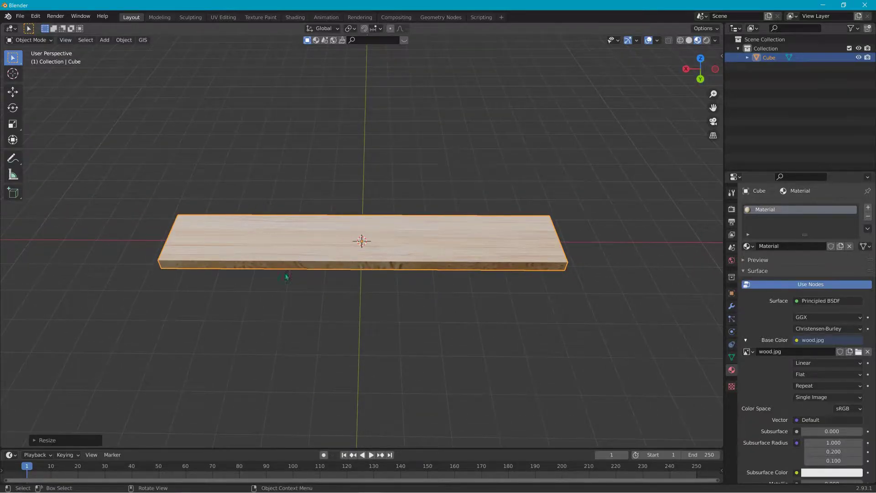
pyautogui.moveTo(373, 262); pyautogui.dragTo(305, 228, button='middle')
pyautogui.click(307, 161)
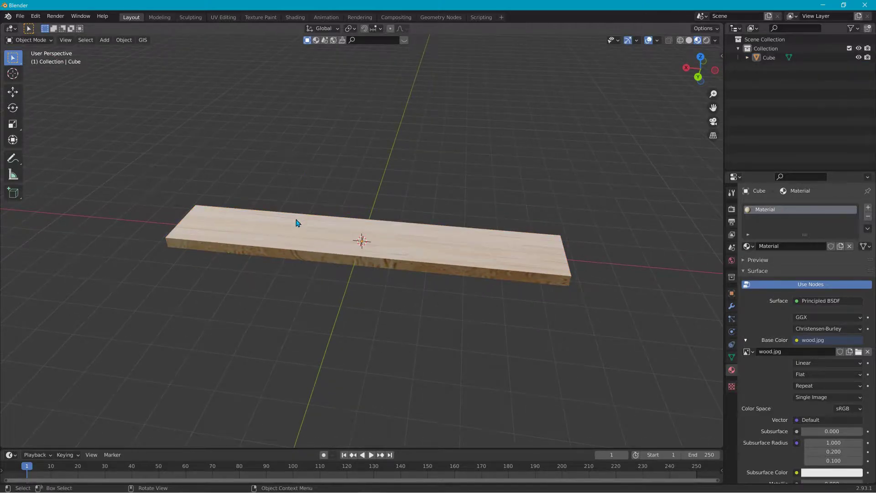
pyautogui.click(294, 228)
pyautogui.click(27, 41)
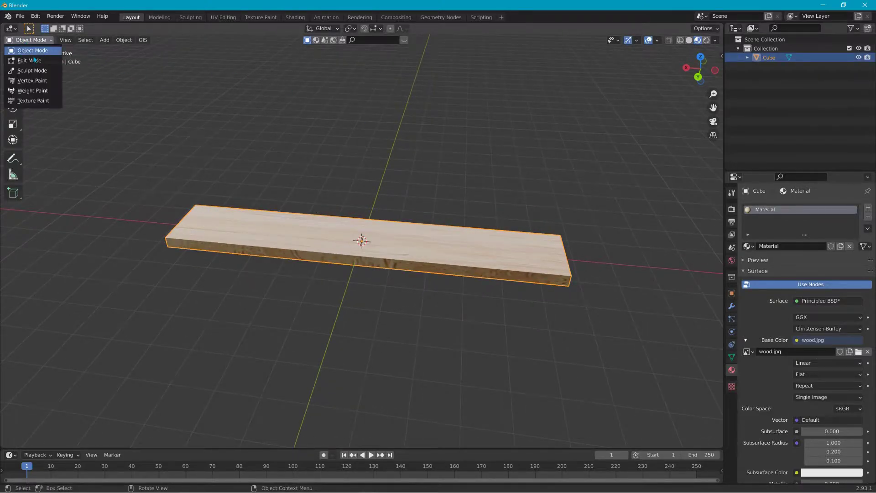
pyautogui.click(23, 60)
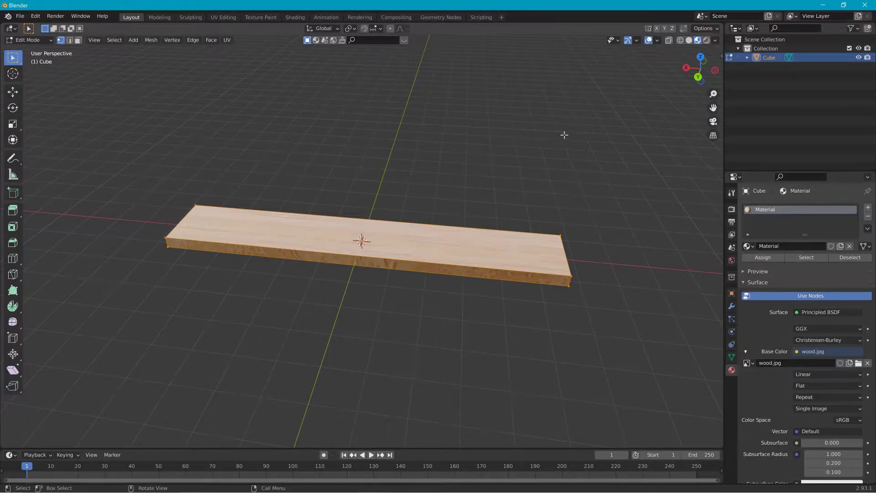
pyautogui.moveTo(456, 192)
pyautogui.mouseDown(button='middle')
pyautogui.moveTo(440, 182)
pyautogui.moveTo(453, 182)
pyautogui.mouseUp(button='middle')
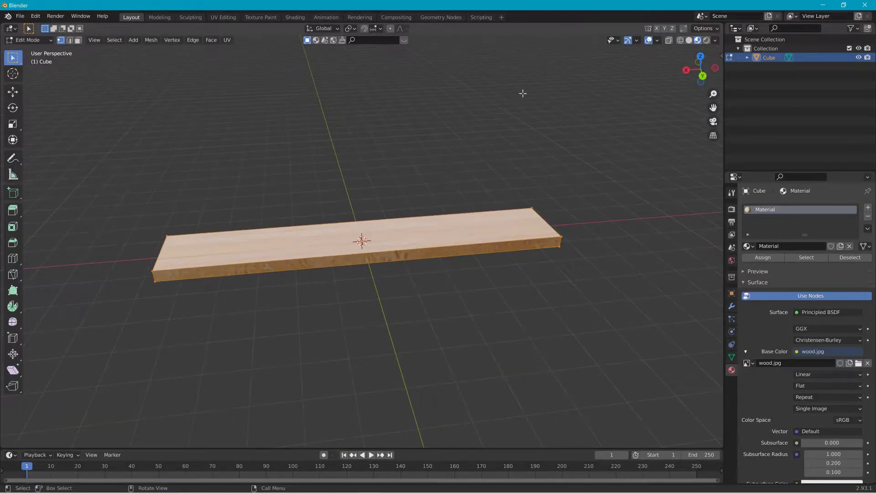
# Step: Toggle X-ray on and off, and use face selection mode to select the plank's top face
pyautogui.click(669, 41)
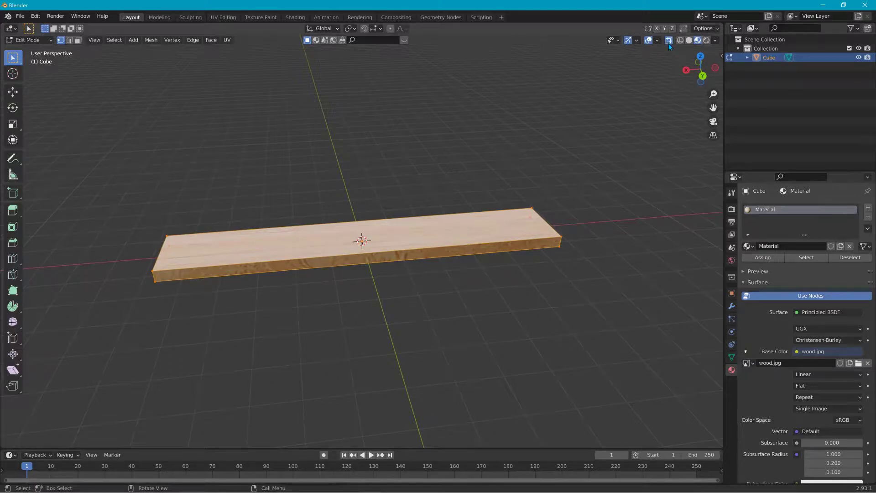
pyautogui.click(669, 41)
pyautogui.click(79, 41)
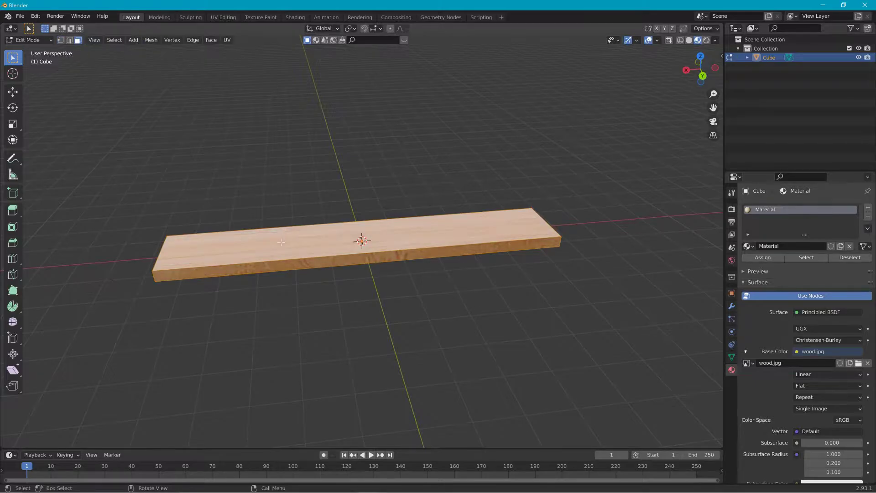
pyautogui.hotkey('alt', 'a')
pyautogui.press('a')
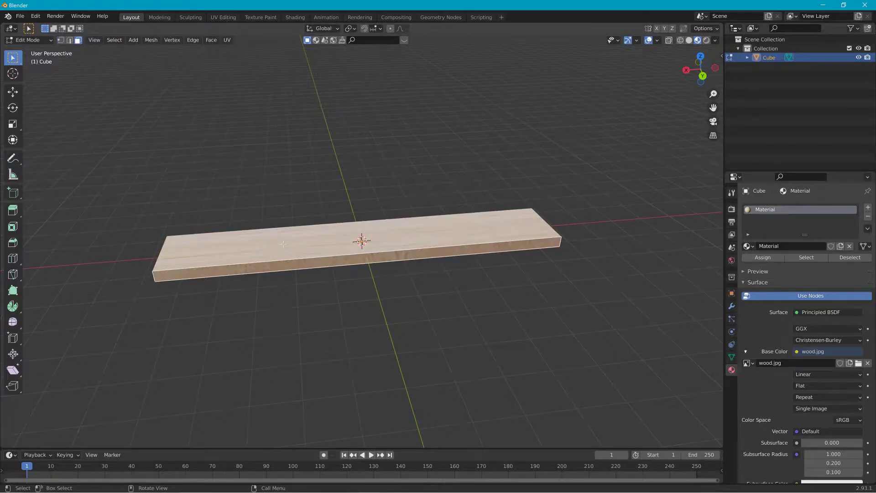
pyautogui.press('u')
pyautogui.click(282, 246)
pyautogui.moveTo(282, 269); pyautogui.dragTo(196, 274, button='middle')
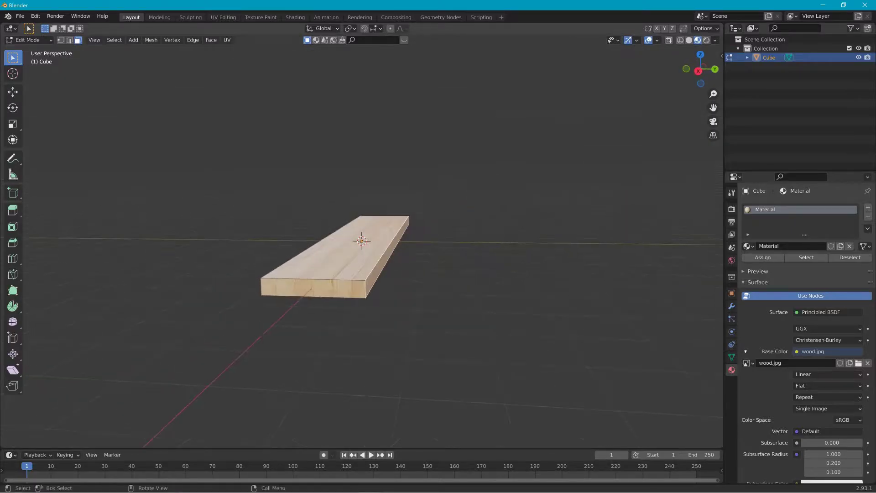
pyautogui.moveTo(330, 289); pyautogui.dragTo(277, 246, button='middle')
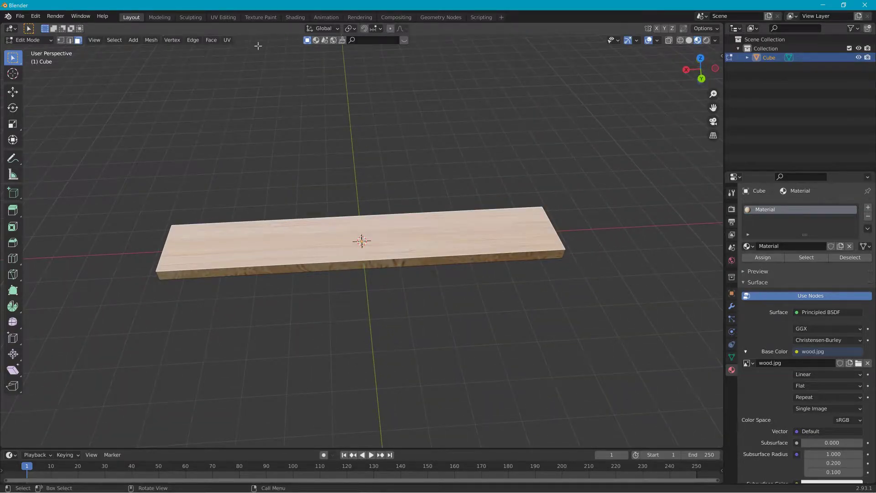
# Step: Open the UV Editing workspace, widen its 3D viewport and set that viewport to Material Preview shading
pyautogui.click(224, 17)
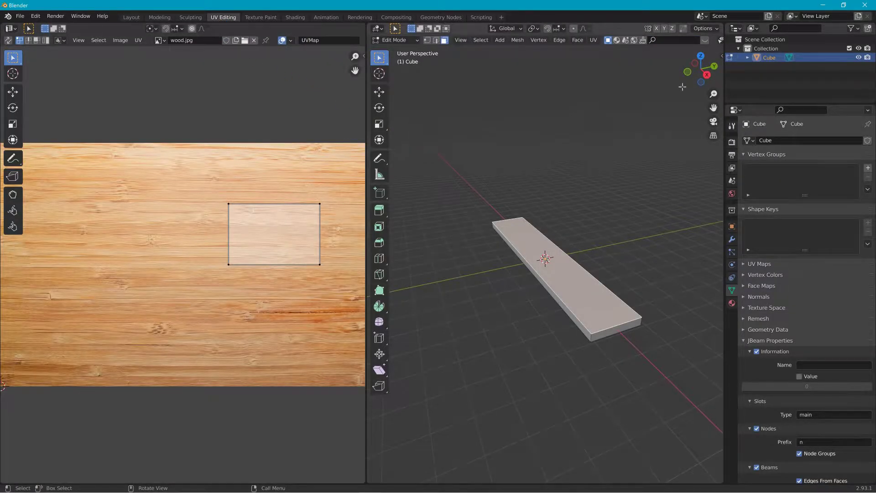
pyautogui.moveTo(730, 84); pyautogui.dragTo(827, 91)
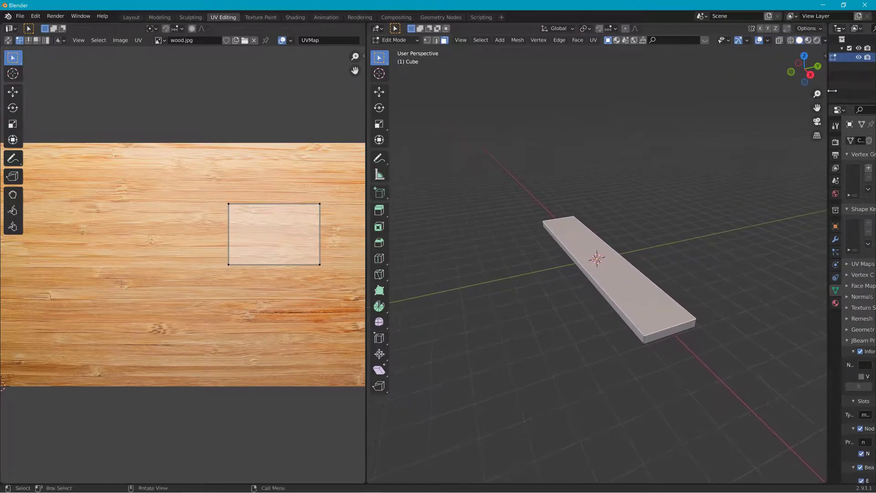
pyautogui.click(809, 42)
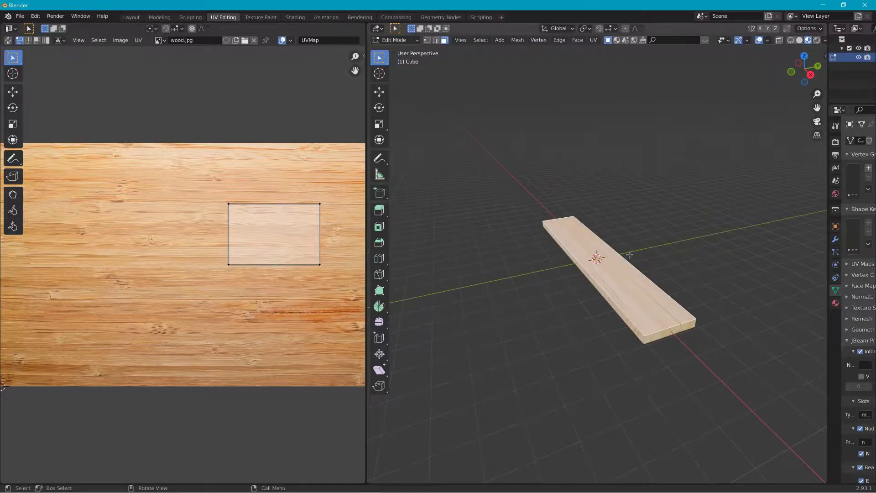
pyautogui.moveTo(647, 248); pyautogui.dragTo(515, 278, button='middle')
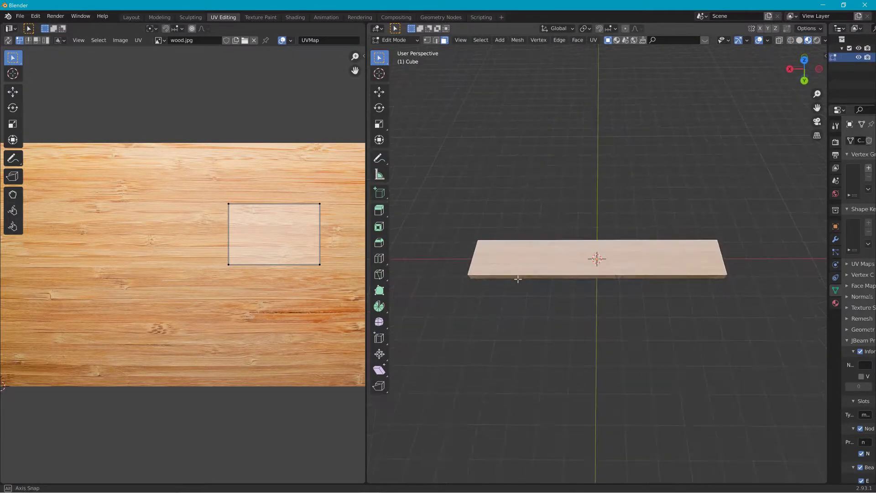
# Step: Select the plank's long side face and its top face in turn to compare their areas on the wood texture
pyautogui.scroll(-2, 280, 203)
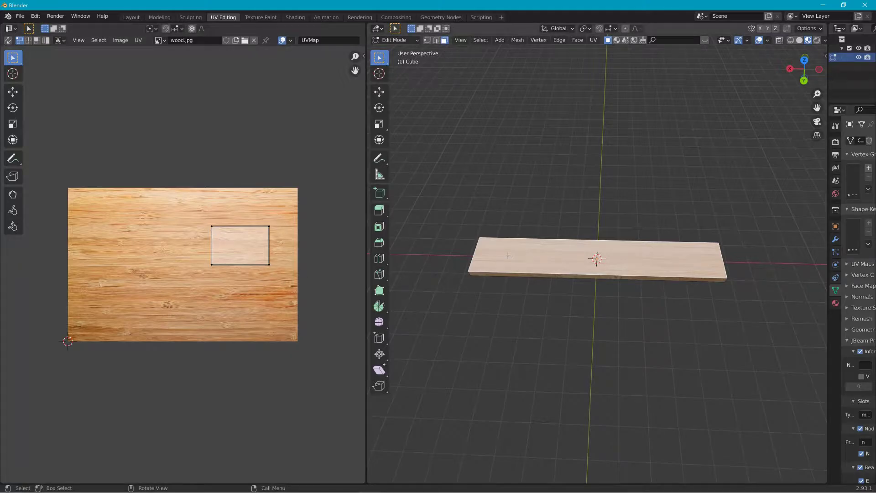
pyautogui.hotkey('ctrl', 'z')
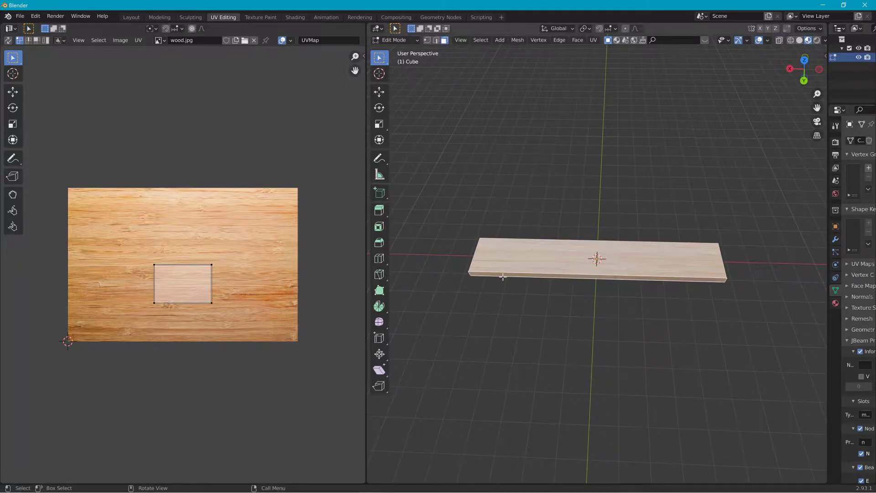
pyautogui.hotkey('ctrl', 'shift', 'z')
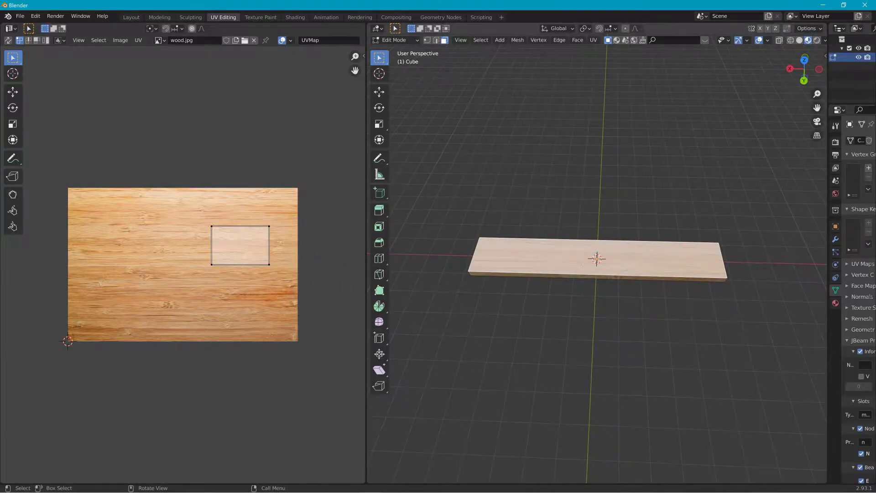
# Step: Select all UV vertices of the top face and move them to the middle of the wood texture
pyautogui.moveTo(192, 203); pyautogui.dragTo(303, 283)
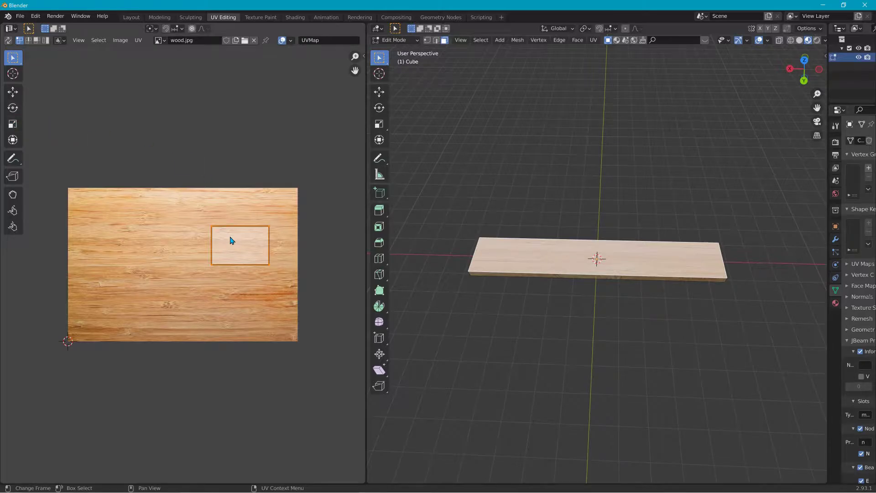
pyautogui.moveTo(231, 238); pyautogui.dragTo(170, 253)
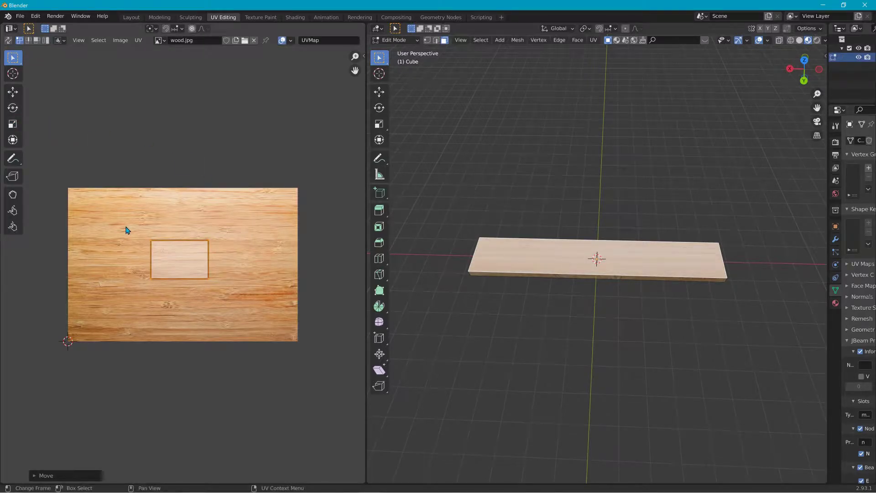
pyautogui.moveTo(125, 226); pyautogui.dragTo(248, 307)
pyautogui.moveTo(199, 219); pyautogui.dragTo(237, 295)
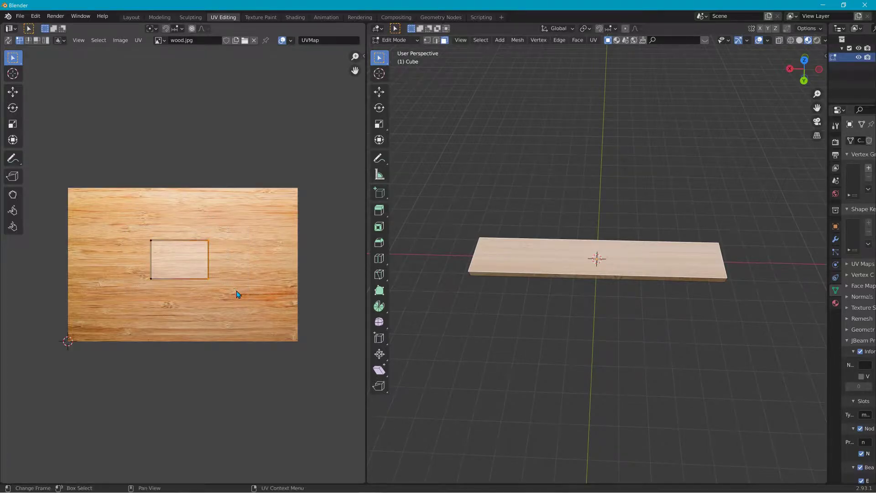
pyautogui.press('g')
pyautogui.rightClick(237, 244)
pyautogui.moveTo(138, 226); pyautogui.dragTo(242, 311)
pyautogui.press('g')
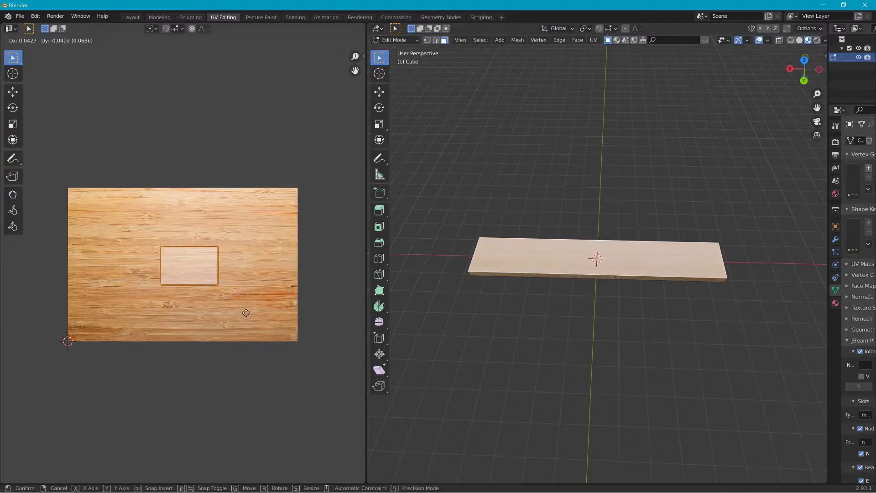
pyautogui.click(242, 309)
# Step: Try scaling the top face's UV area and rotating it by 90 degrees on the wood texture
pyautogui.press('s')
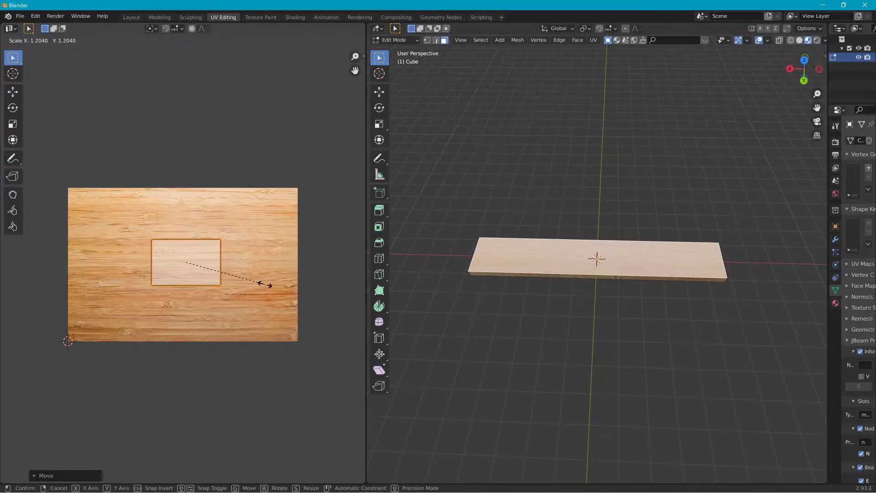
pyautogui.press('r')
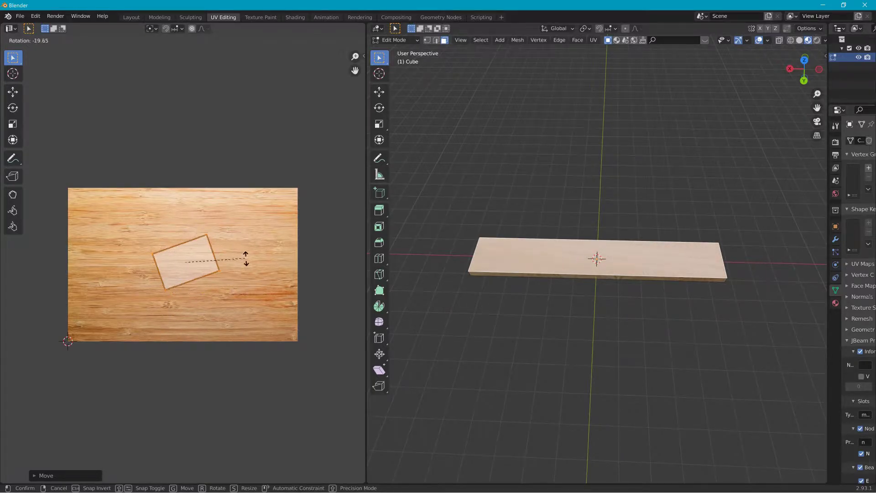
pyautogui.press('Escape')
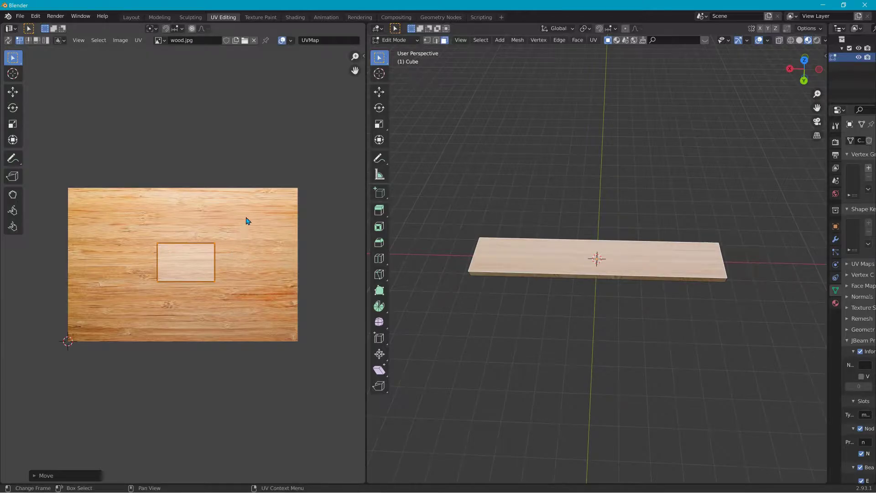
pyautogui.press('r')
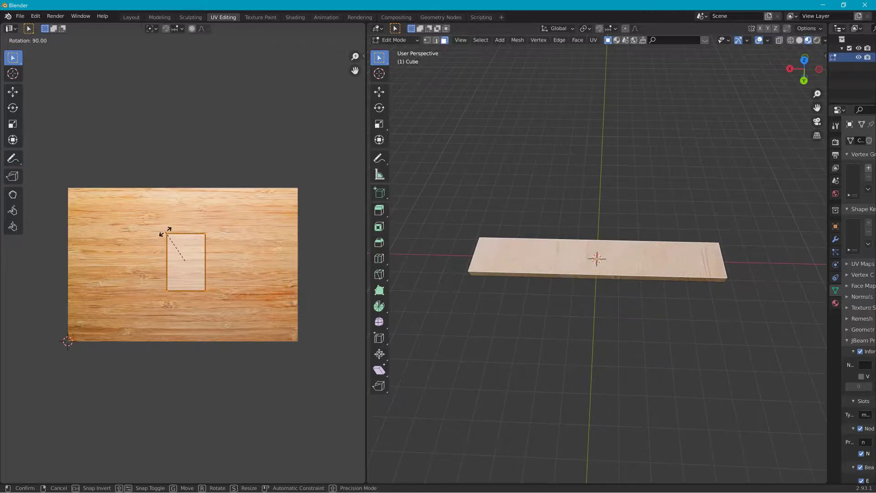
pyautogui.press('Escape')
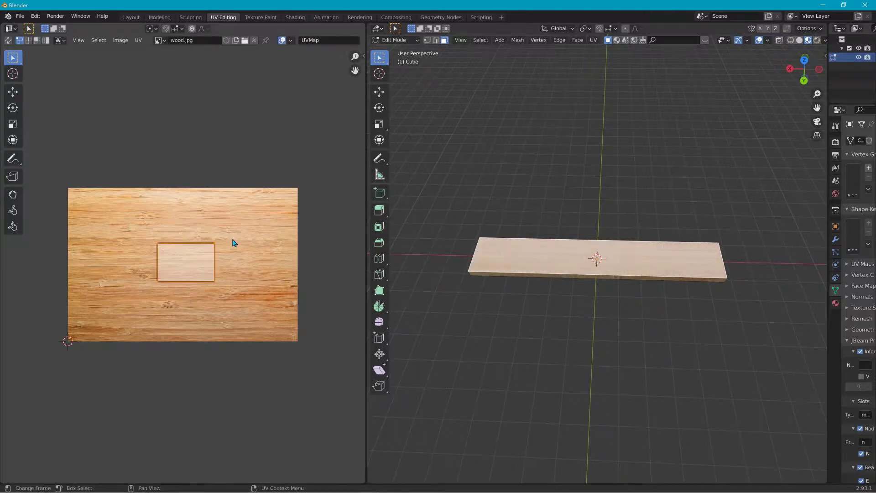
pyautogui.press('r')
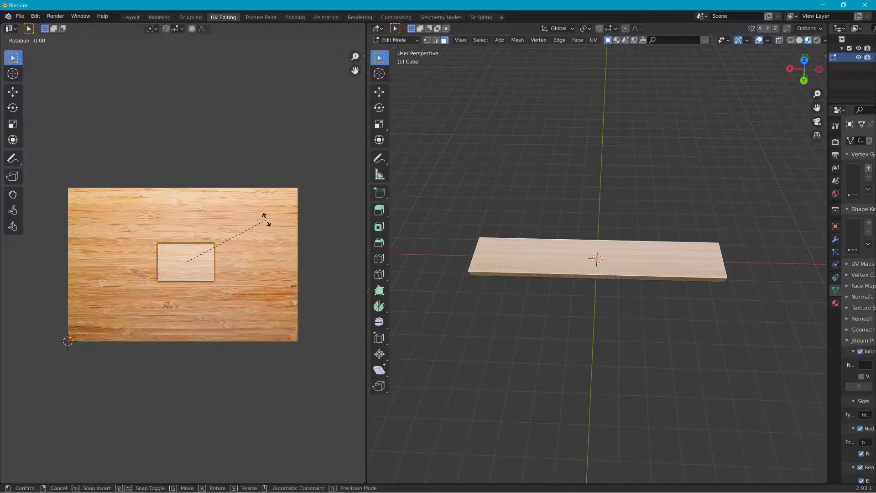
pyautogui.click(268, 220)
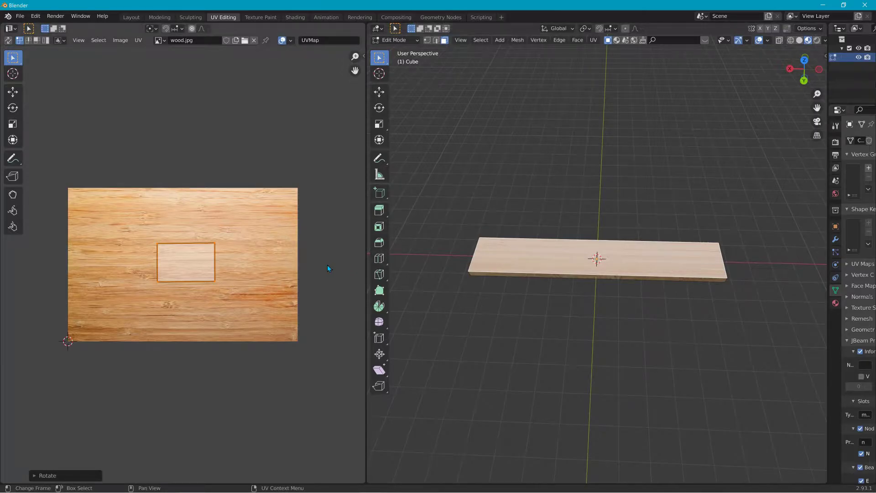
# Step: Stretch the top face's UV area along X across nearly the full texture width and inspect the plank's grain
pyautogui.press('s')
pyautogui.press('y')
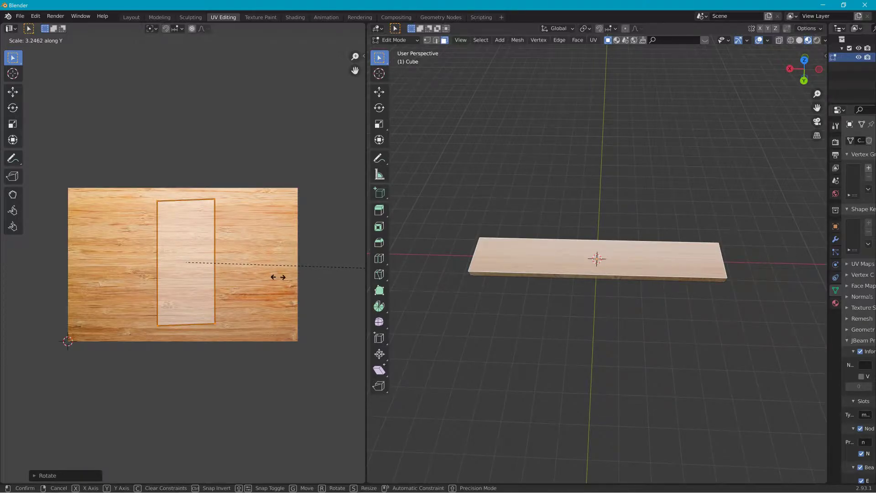
pyautogui.press('x')
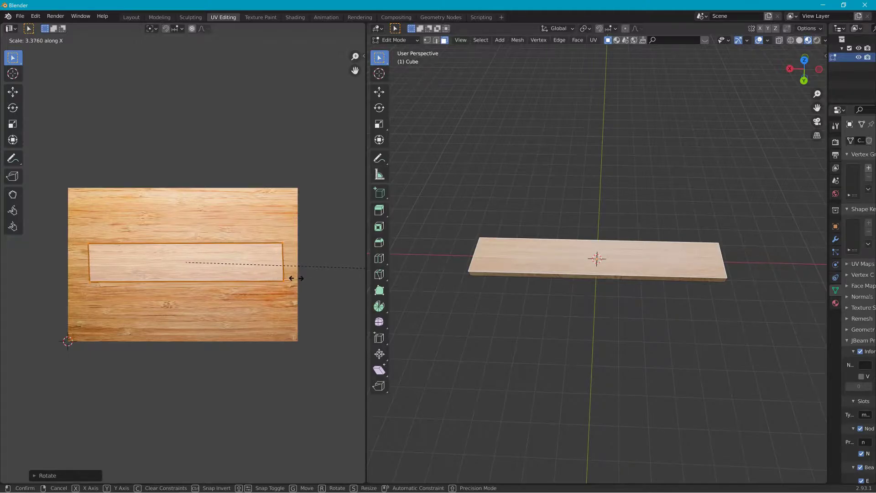
pyautogui.click(345, 277)
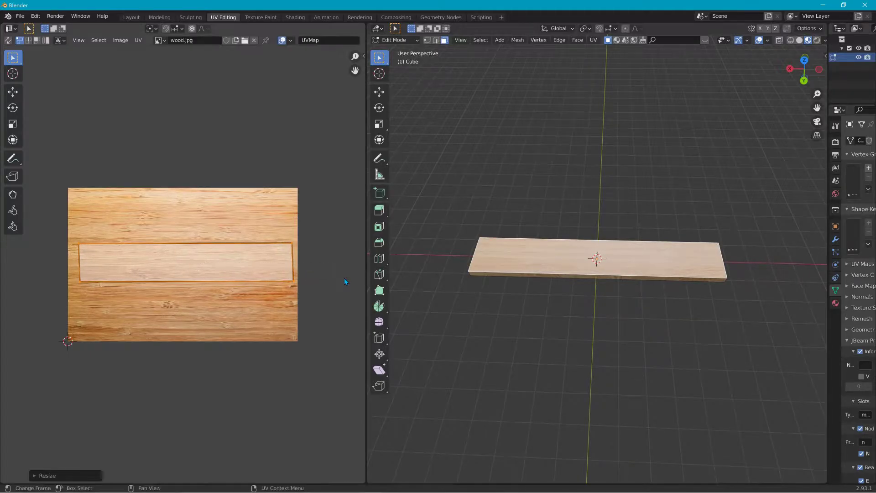
pyautogui.scroll(5, 512, 296)
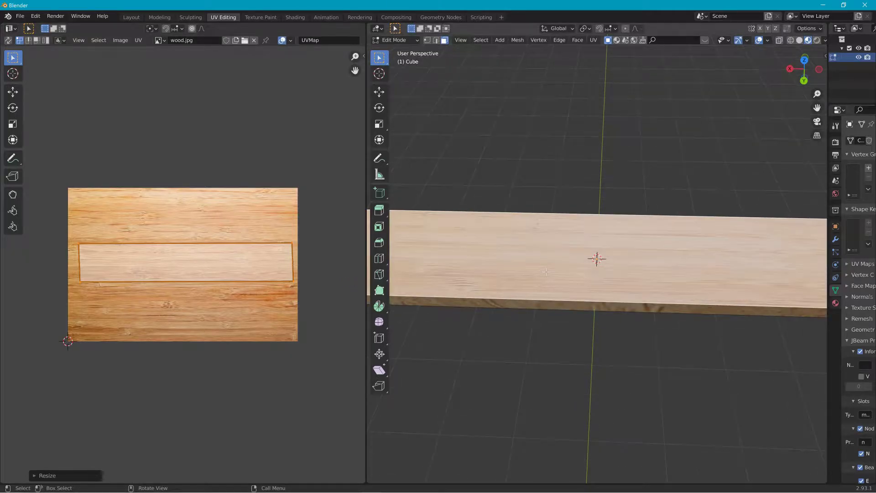
pyautogui.moveTo(544, 273); pyautogui.dragTo(515, 274, button='middle')
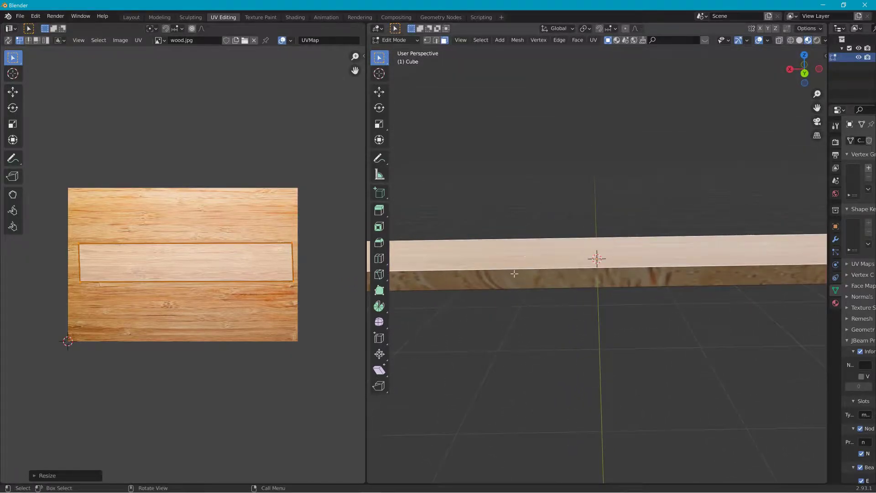
# Step: Shrink the long side face's UV area, stretch it along X across nearly the full texture width, and try scaling it along Y
pyautogui.hotkey('ctrl', 'z')
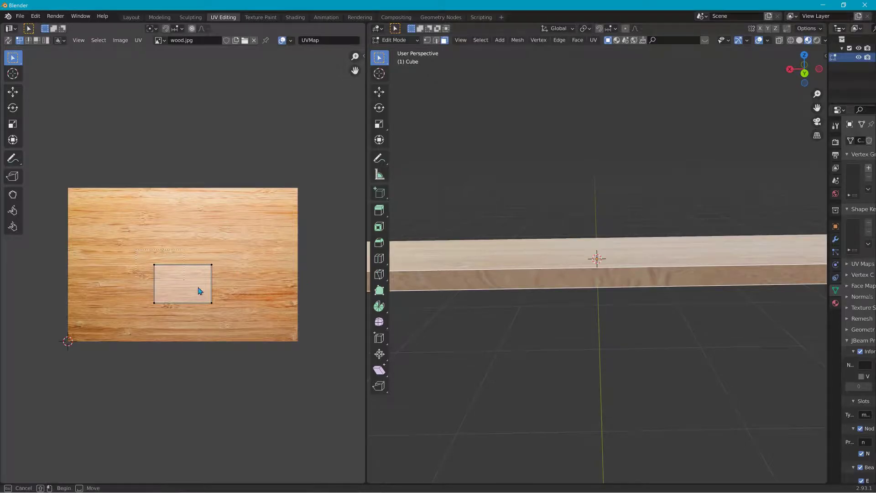
pyautogui.press('a')
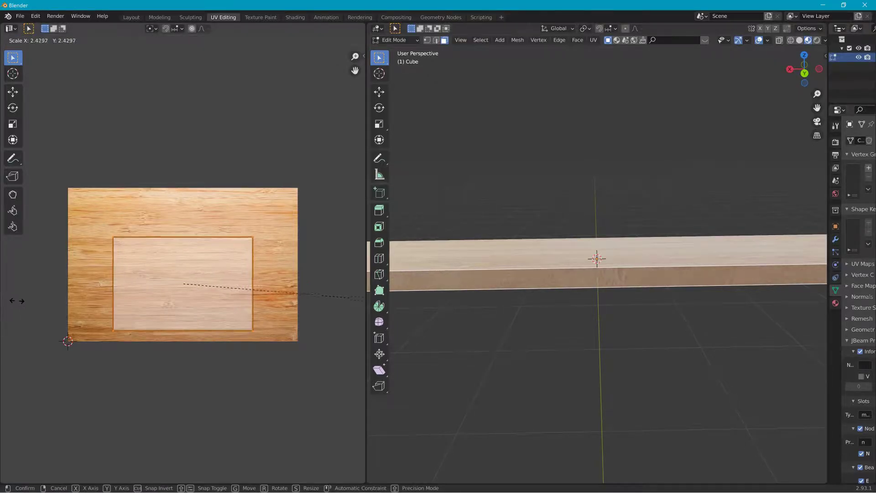
pyautogui.press('x')
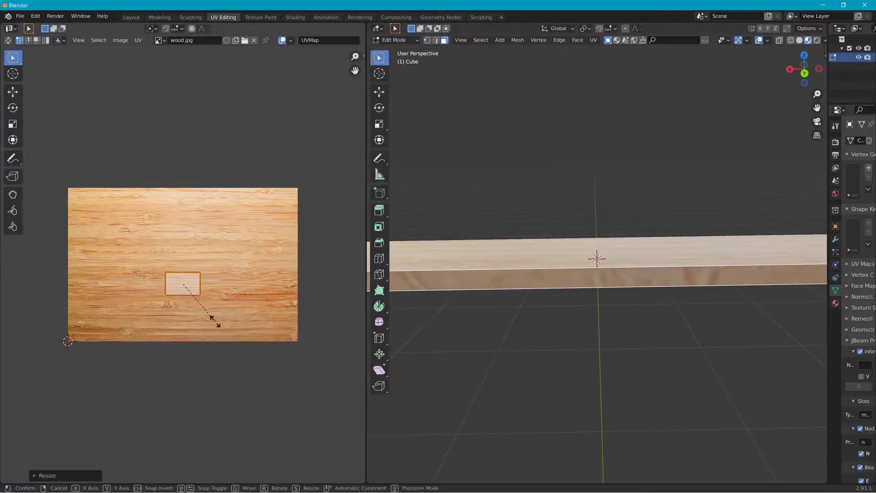
pyautogui.click(121, 312)
pyautogui.press('s')
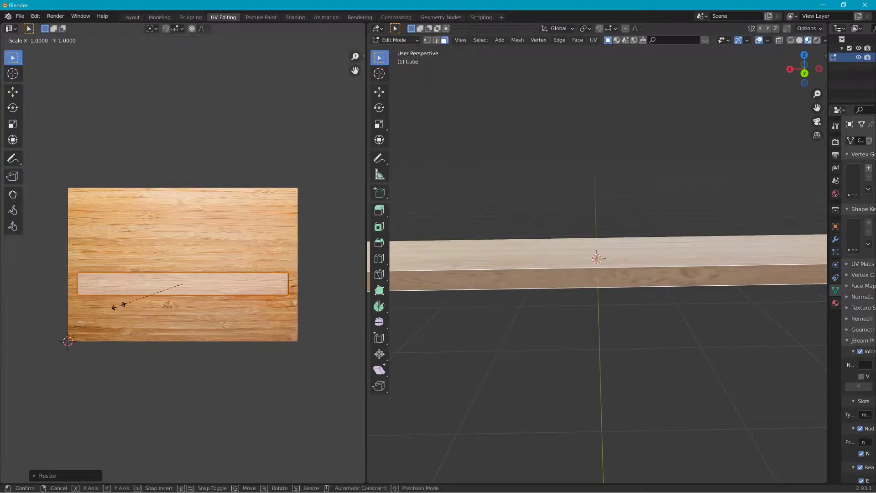
pyautogui.press('y')
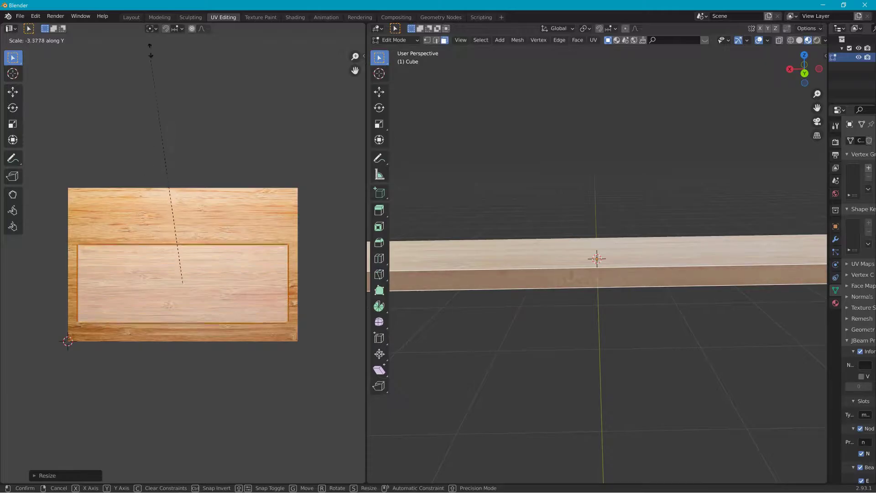
pyautogui.click(140, 189)
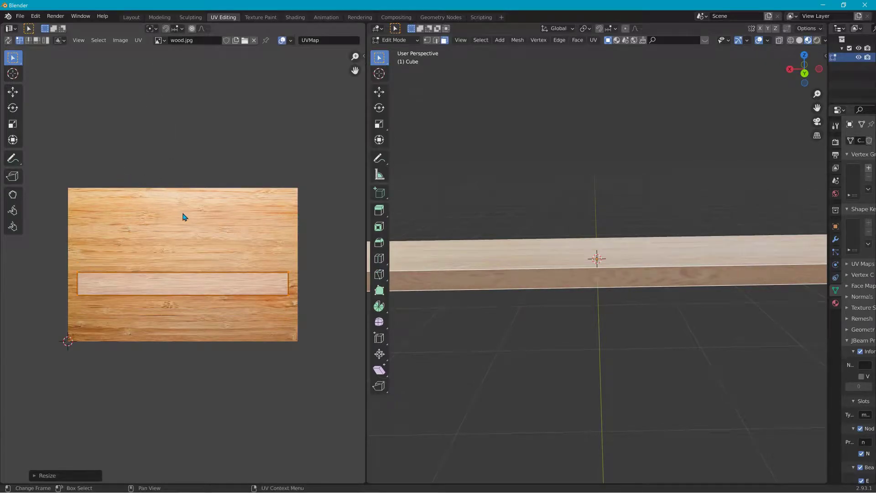
# Step: Rotate the side face's UV area by 90 degrees, shorten it along Y, and inspect the grain on that side
pyautogui.press('r')
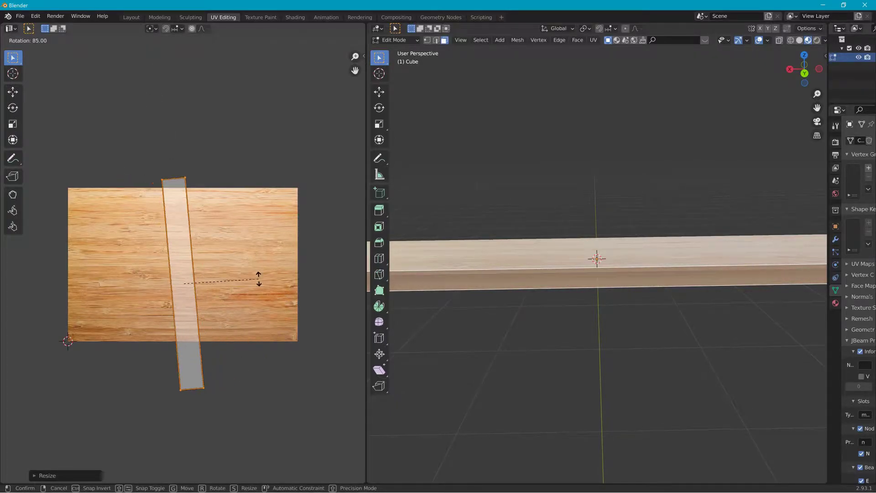
pyautogui.click(259, 280)
pyautogui.press('s')
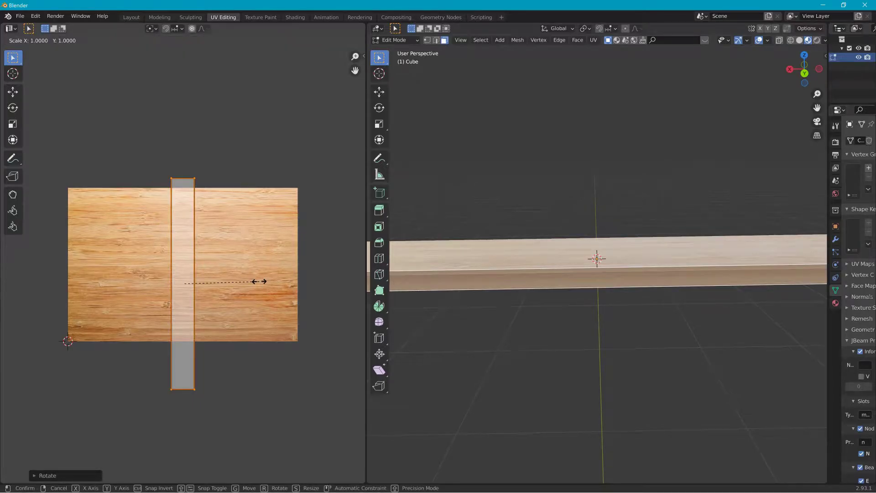
pyautogui.press('y')
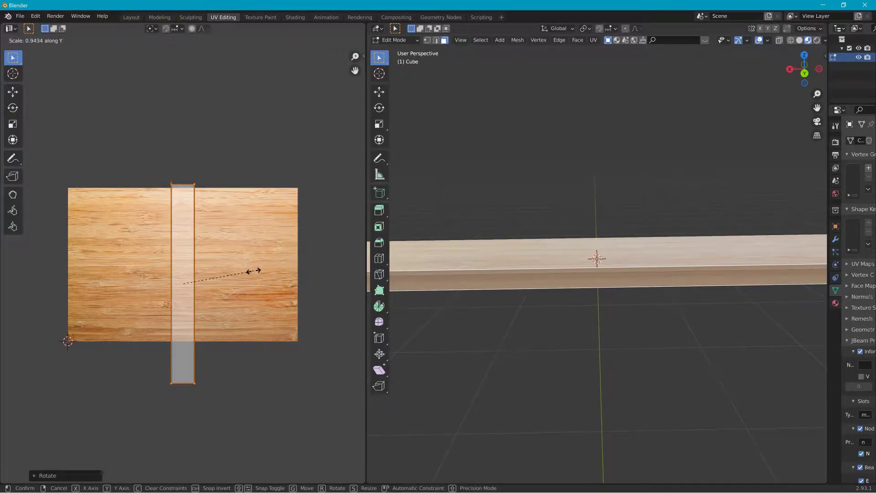
pyautogui.click(210, 307)
pyautogui.click(420, 327)
pyautogui.moveTo(420, 327); pyautogui.dragTo(494, 303, button='middle')
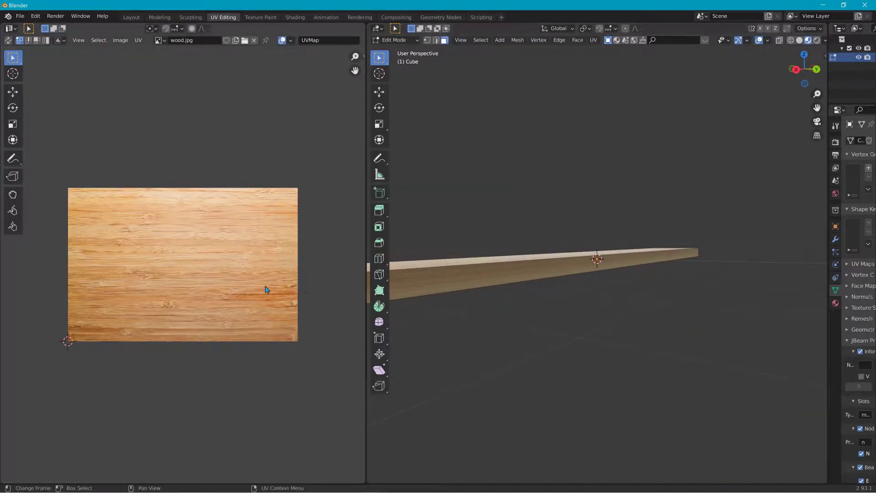
pyautogui.click(412, 290)
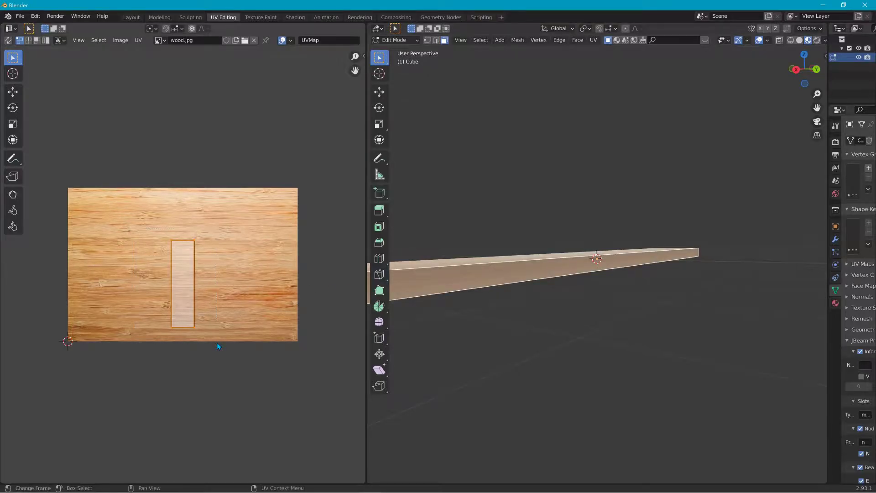
# Step: Stretch the side face's UV area along X to almost the full texture width and flatten it along Y into a thin strip
pyautogui.press('s')
pyautogui.press('x')
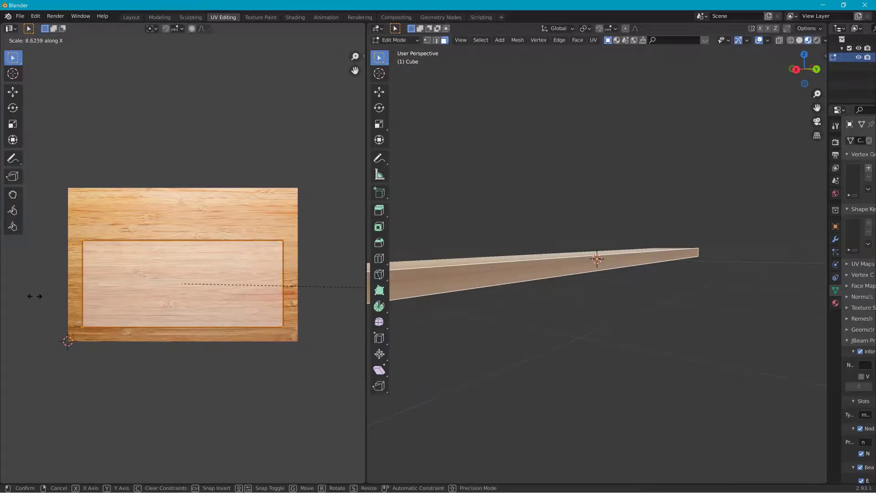
pyautogui.click(100, 294)
pyautogui.press('s')
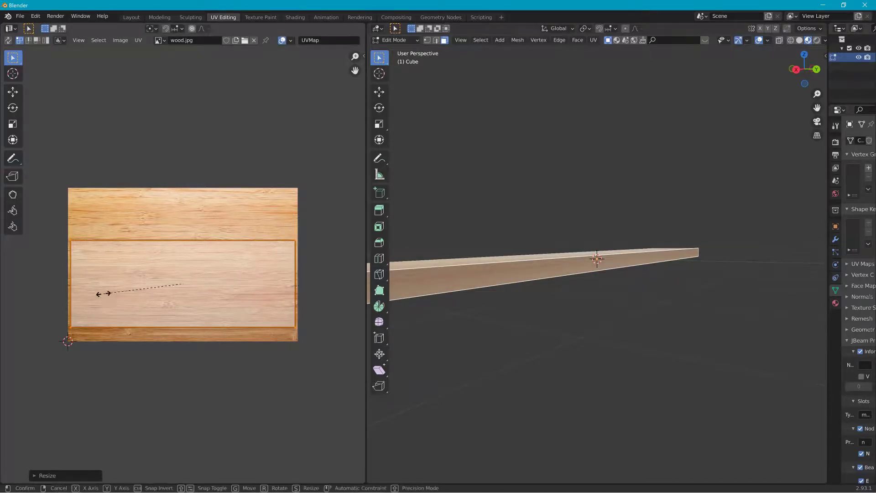
pyautogui.rightClick(87, 292)
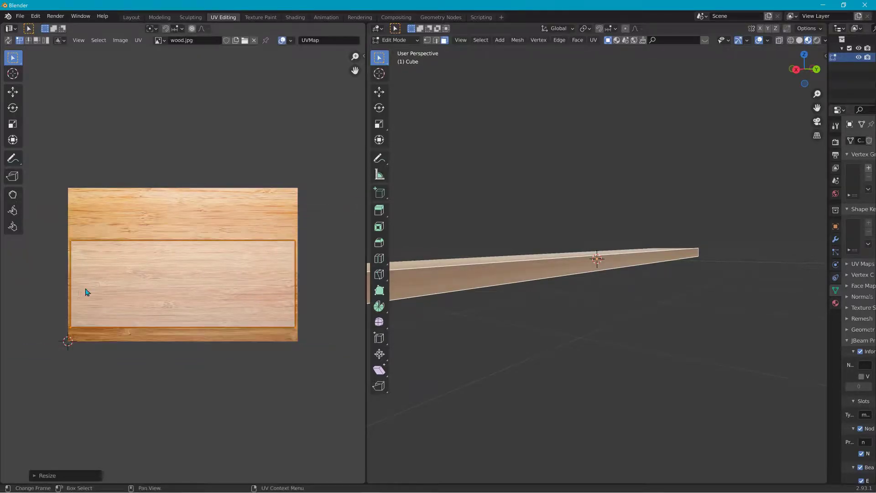
pyautogui.press('s')
pyautogui.press('y')
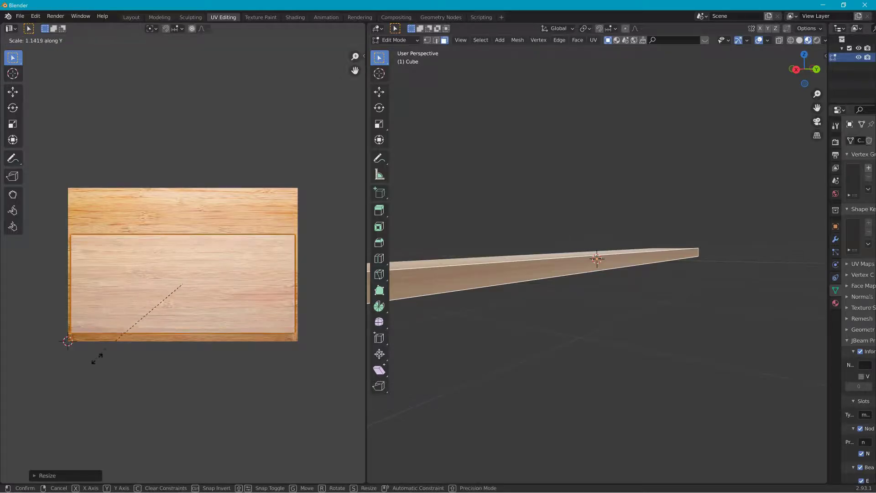
pyautogui.click(184, 309)
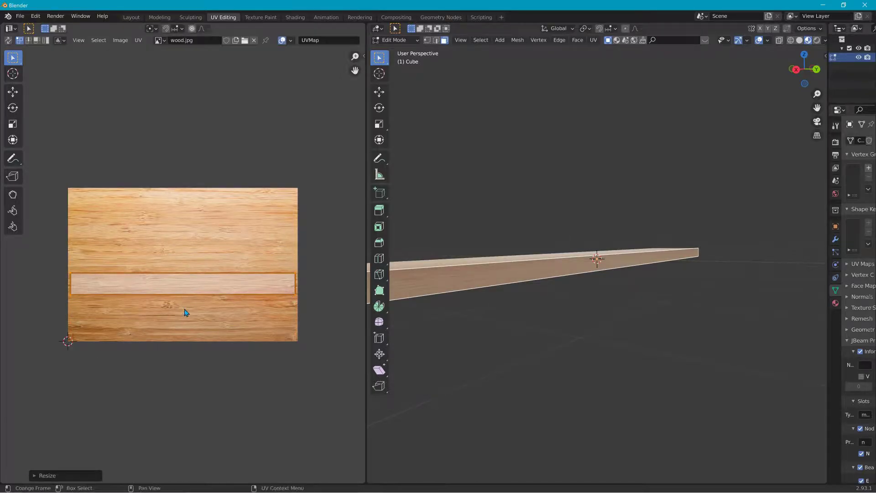
# Step: Select the plank's opposite long side face and move all its UV vertices to the middle of the wood texture
pyautogui.click(425, 315)
pyautogui.moveTo(426, 315); pyautogui.dragTo(464, 312, button='middle')
pyautogui.click(463, 311)
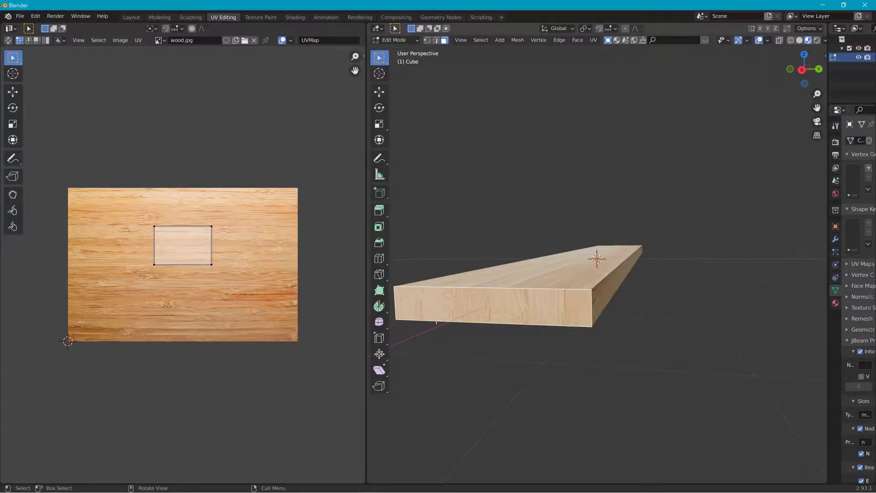
pyautogui.moveTo(416, 346); pyautogui.dragTo(525, 298, button='middle')
pyautogui.click(525, 270)
pyautogui.moveTo(120, 185); pyautogui.dragTo(255, 255)
pyautogui.press('s')
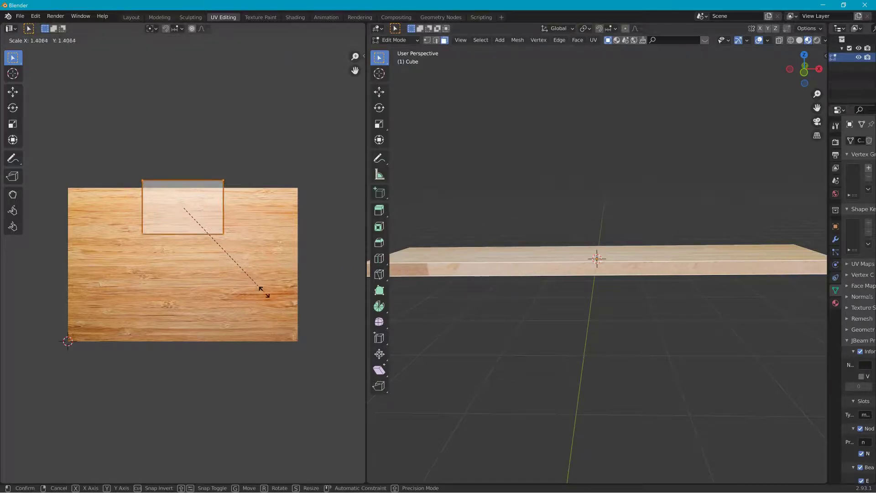
pyautogui.press('Escape')
pyautogui.press('g')
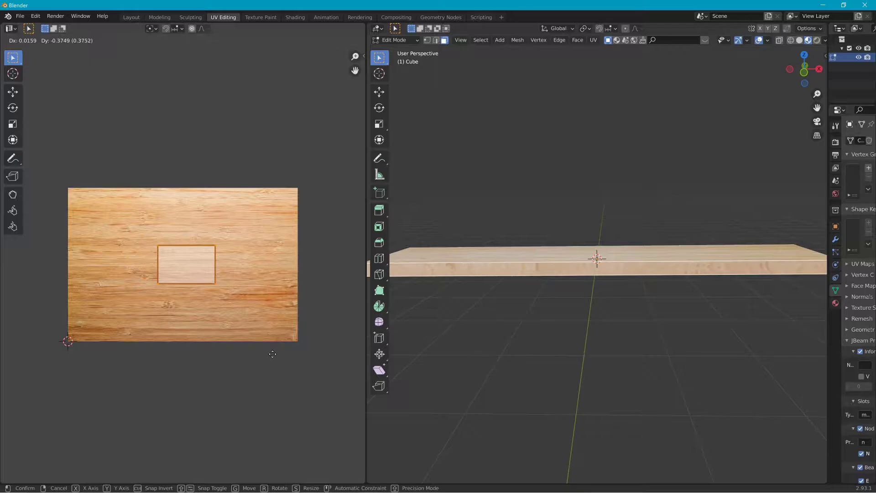
pyautogui.click(271, 355)
# Step: Rotate the opposite side face's UV area by 90 degrees and flatten it along Y to about a third of its height
pyautogui.press('r')
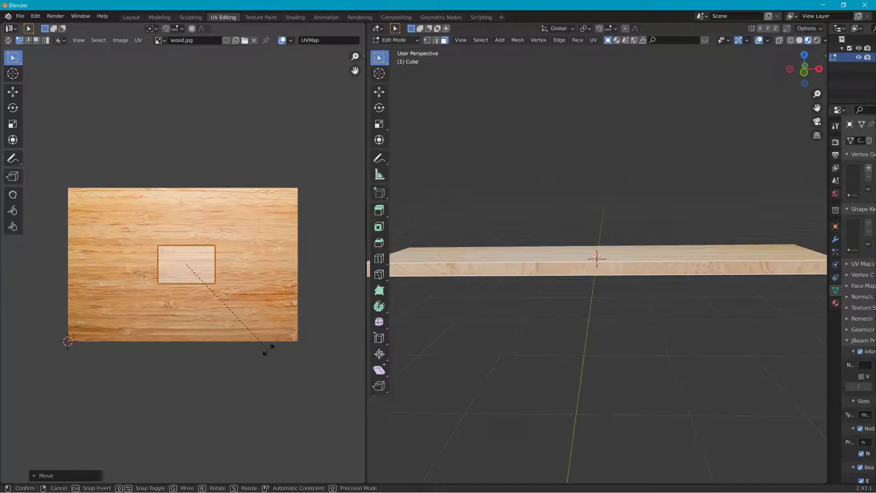
pyautogui.click(116, 342)
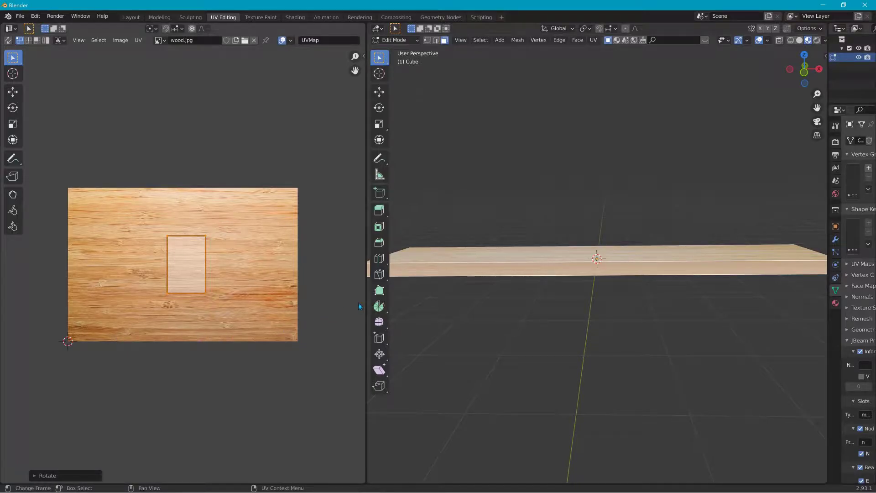
pyautogui.press('s')
pyautogui.press('y')
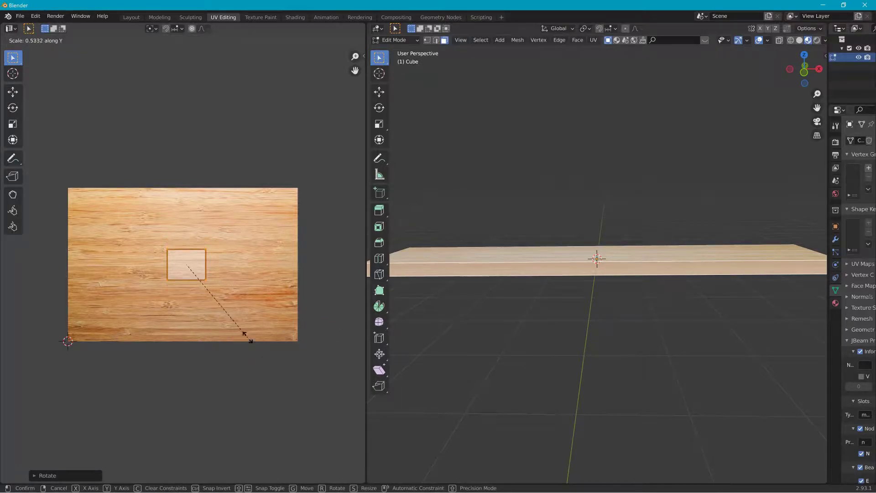
pyautogui.click(228, 303)
# Step: Stretch the opposite side face's UV area along X across most of the texture width and thin it slightly along Y
pyautogui.press('g')
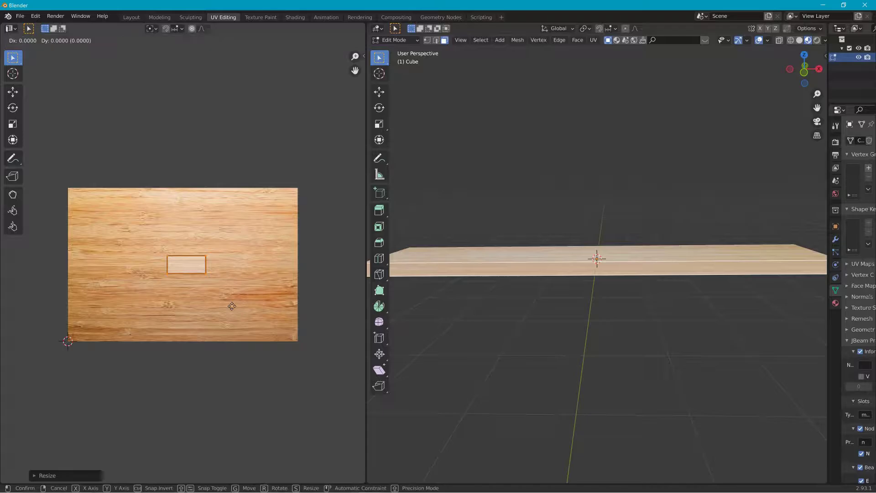
pyautogui.press('x')
pyautogui.click(241, 313)
pyautogui.press('s')
pyautogui.press('x')
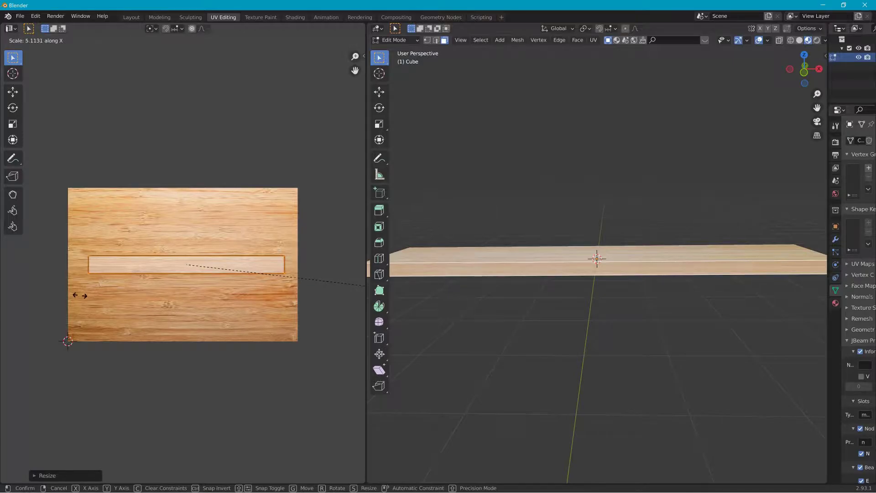
pyautogui.click(85, 297)
pyautogui.press('s')
pyautogui.press('y')
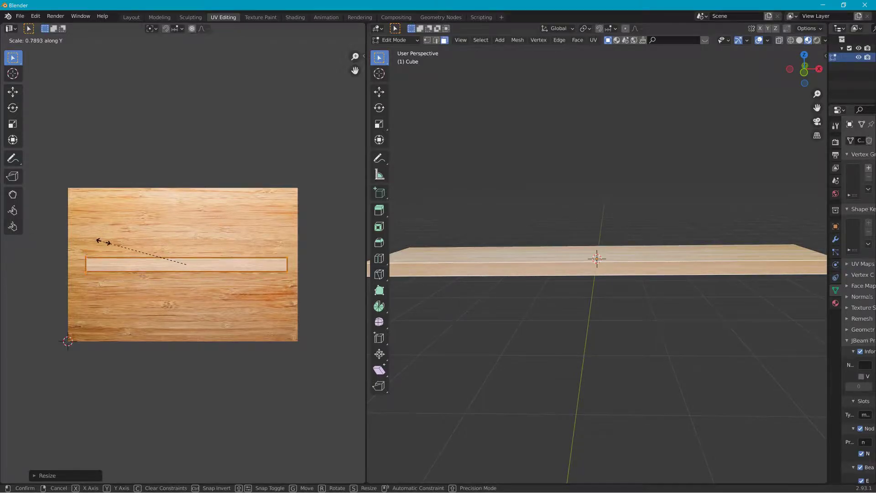
pyautogui.click(93, 245)
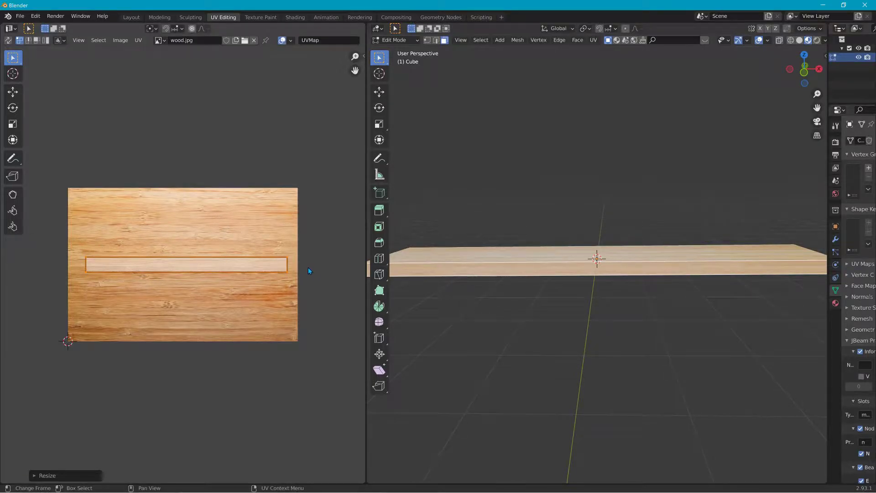
# Step: Select the plank's underside face and move all its UV vertices to the middle of the wood texture
pyautogui.moveTo(547, 305); pyautogui.dragTo(475, 209, button='middle')
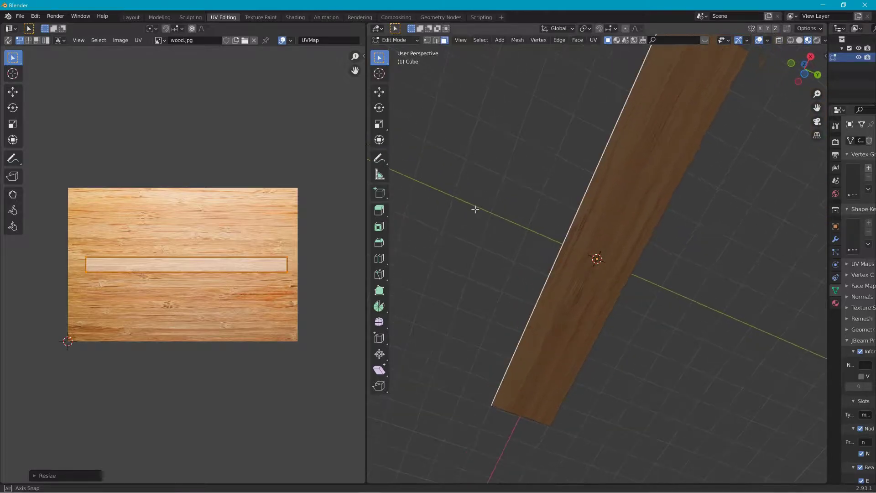
pyautogui.press('a')
pyautogui.moveTo(69, 215); pyautogui.dragTo(237, 310)
pyautogui.press('g')
pyautogui.click(293, 330)
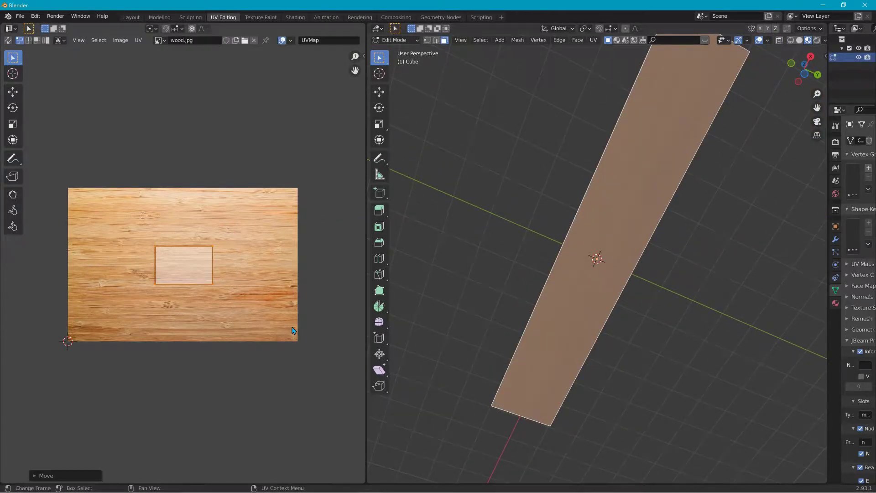
# Step: Stretch the underside face's UV area along Y to about three times its height and rotate it by 90 degrees
pyautogui.press('s')
pyautogui.press('y')
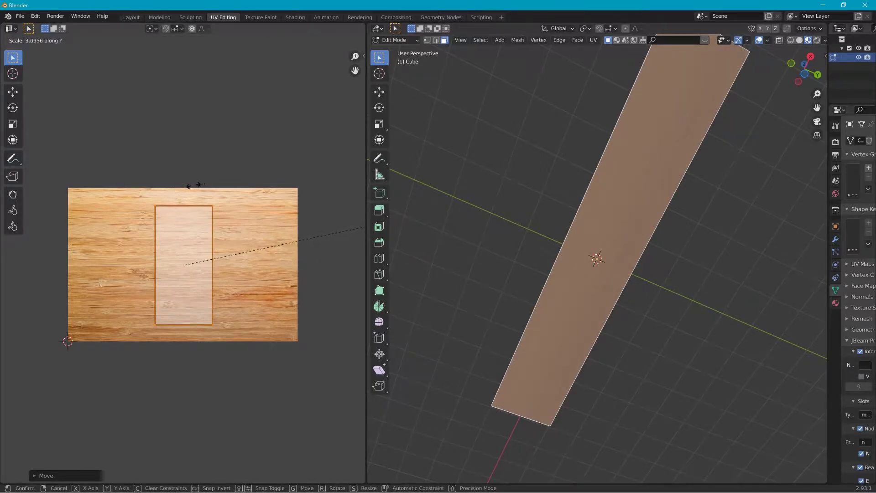
pyautogui.click(211, 190)
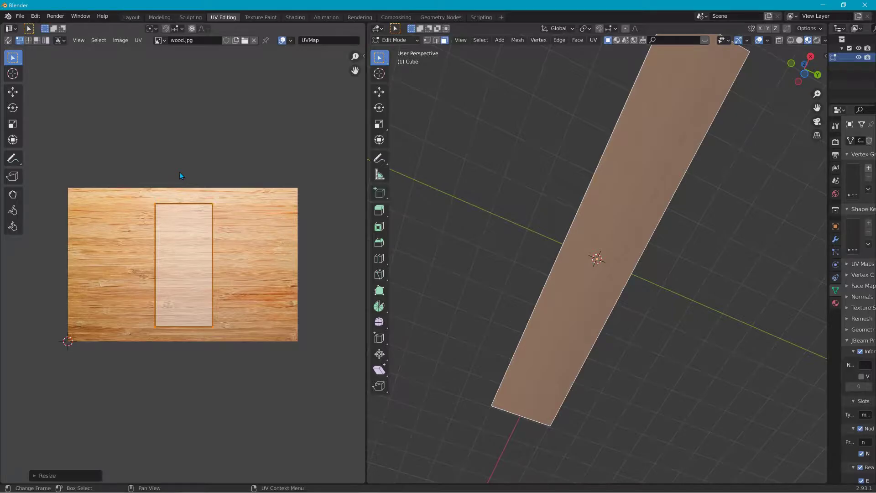
pyautogui.press('r')
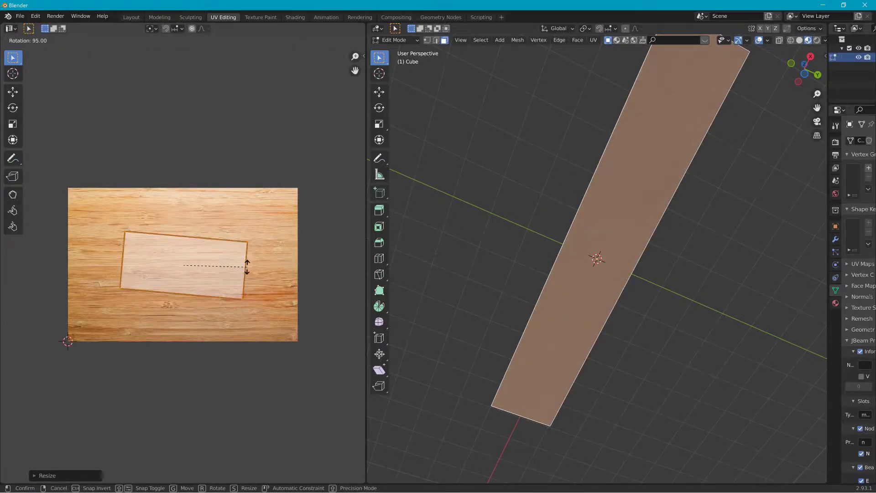
pyautogui.click(247, 257)
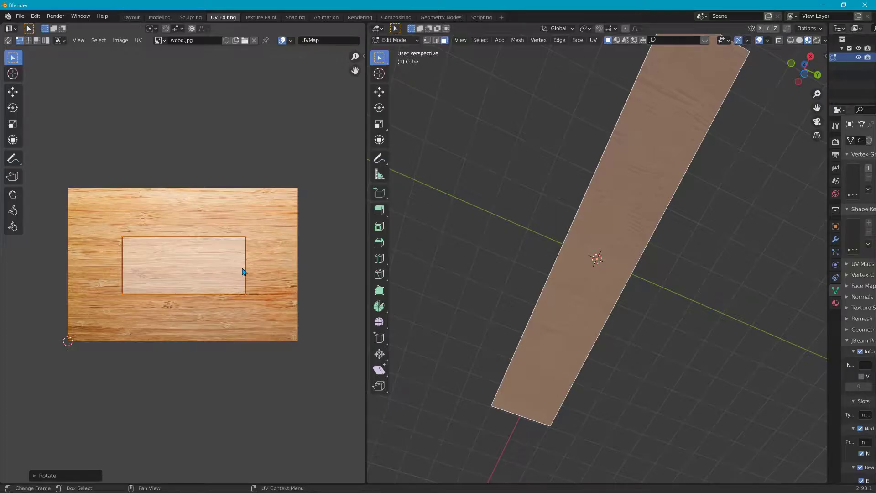
# Step: Shrink the underside face's UV area uniformly and rotate it until it stands almost upright on the wood texture
pyautogui.press('s')
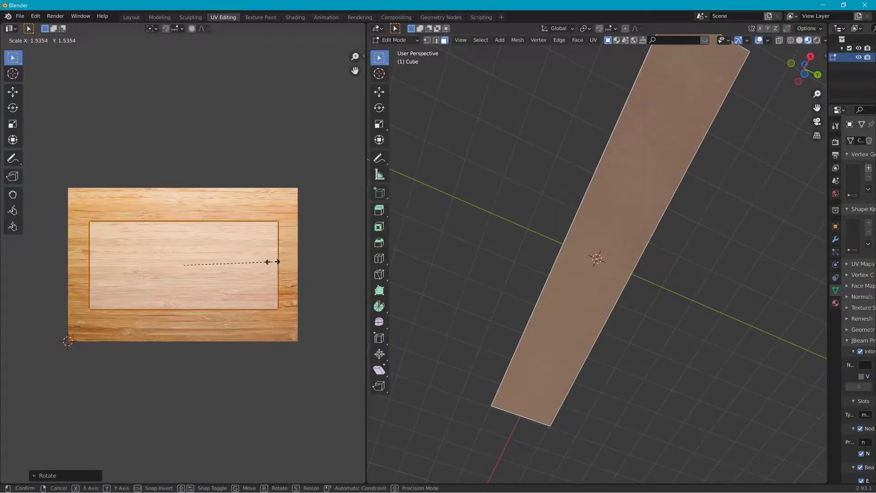
pyautogui.click(221, 270)
pyautogui.press('r')
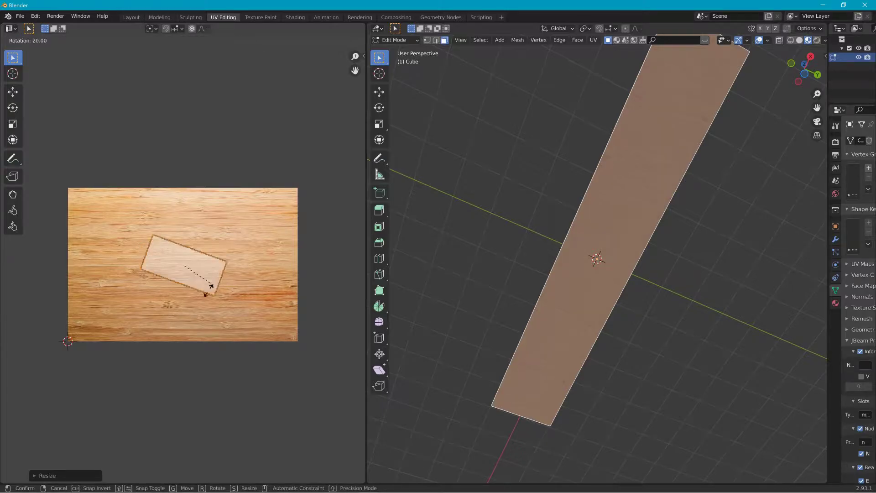
pyautogui.click(179, 321)
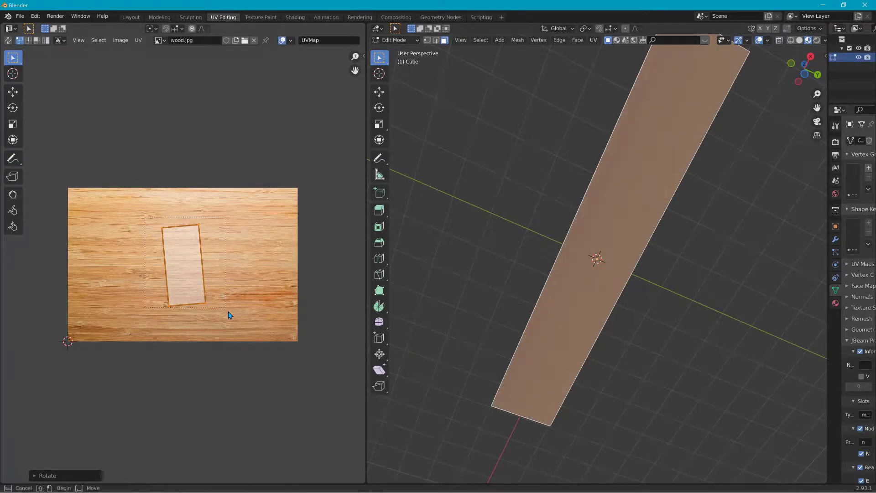
# Step: Rotate the underside face's UV area fully upright and scale it about 6.28 times along X to span the wood texture's width
pyautogui.press('r')
pyautogui.click(230, 326)
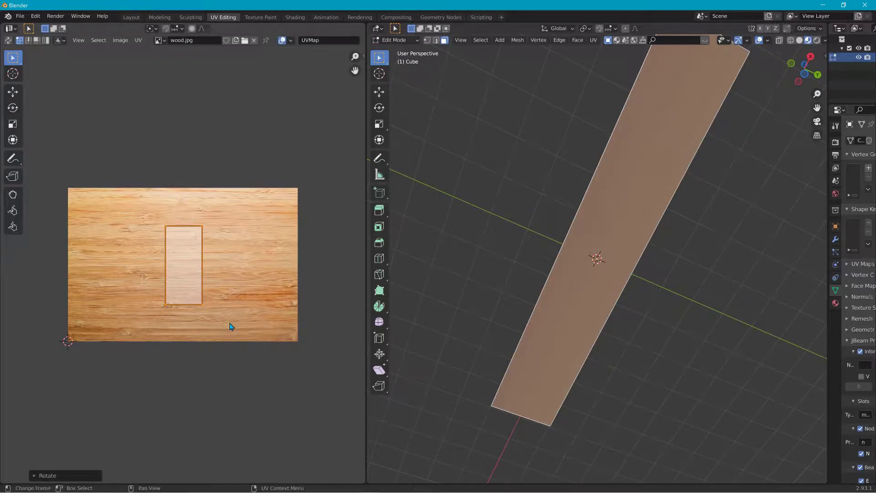
pyautogui.press('s')
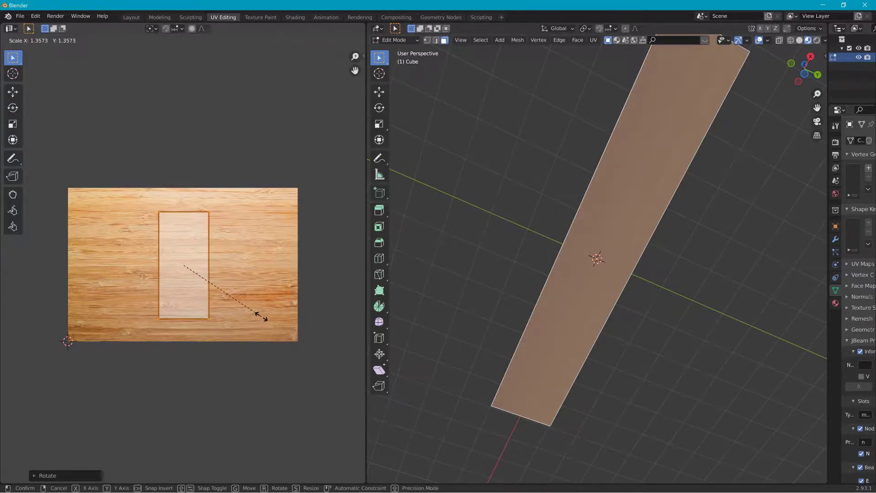
pyautogui.press('x')
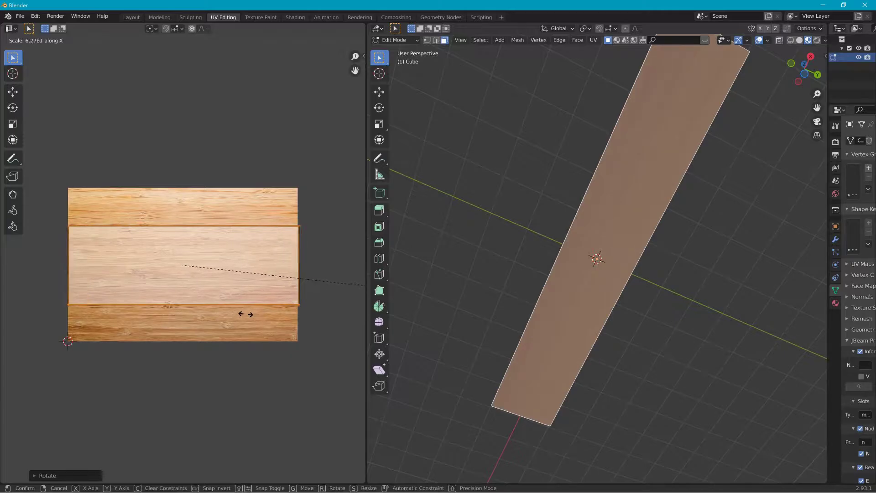
pyautogui.click(244, 315)
pyautogui.moveTo(464, 227); pyautogui.dragTo(677, 254, button='middle')
pyautogui.click(678, 255)
pyautogui.moveTo(706, 195); pyautogui.dragTo(557, 196, button='middle')
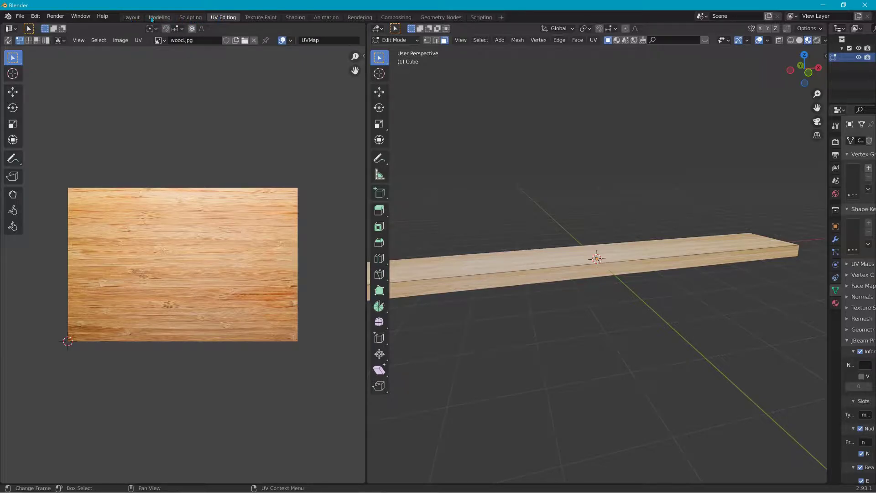
# Step: Switch to the Layout workspace
pyautogui.click(503, 17)
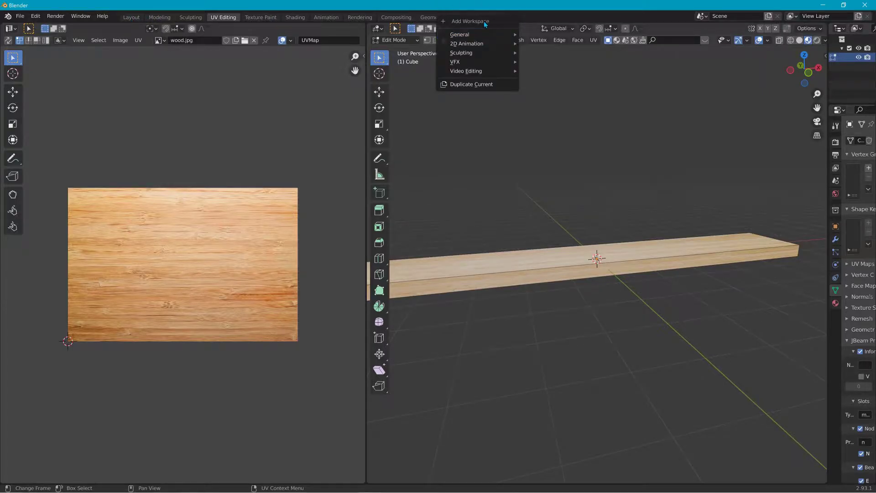
pyautogui.moveTo(470, 33)
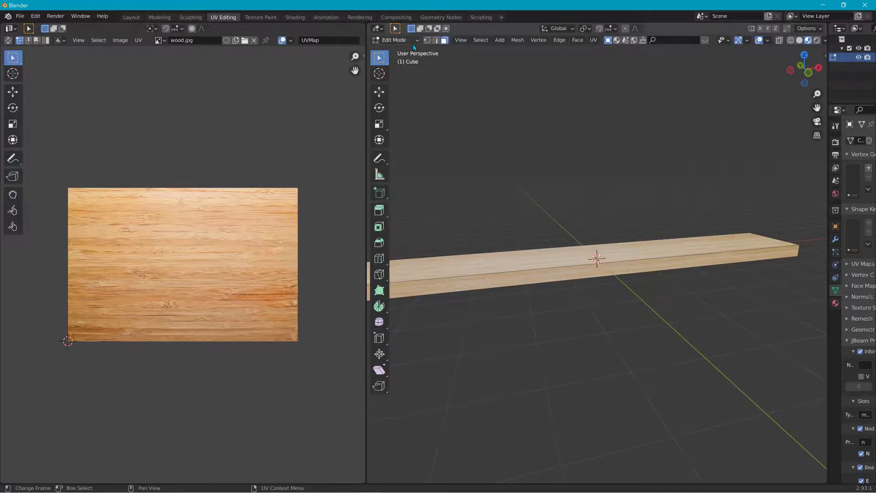
pyautogui.click(126, 17)
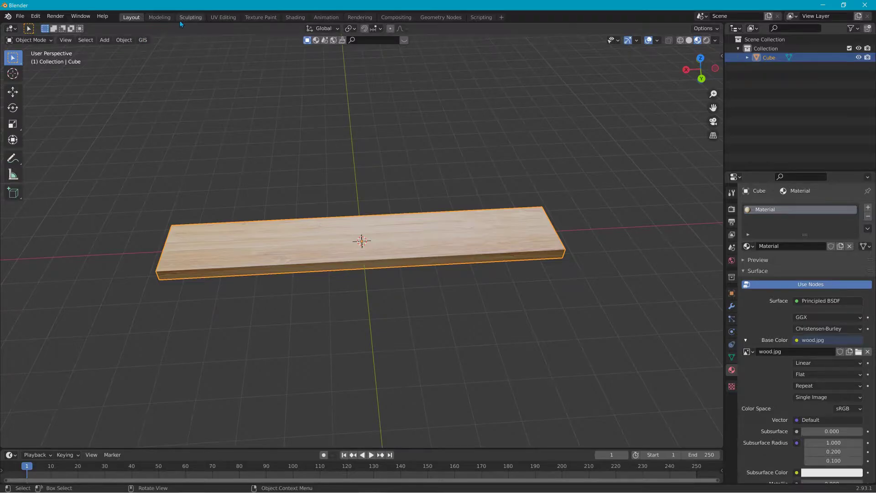
# Step: Switch the plank back and forth between Edit Mode and Object Mode, ending in Object Mode
pyautogui.click(38, 41)
pyautogui.click(37, 51)
pyautogui.click(38, 41)
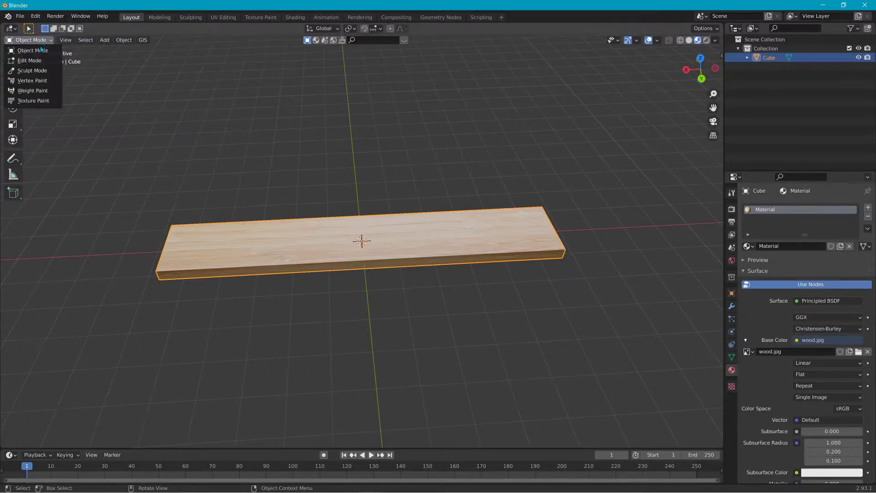
pyautogui.click(40, 62)
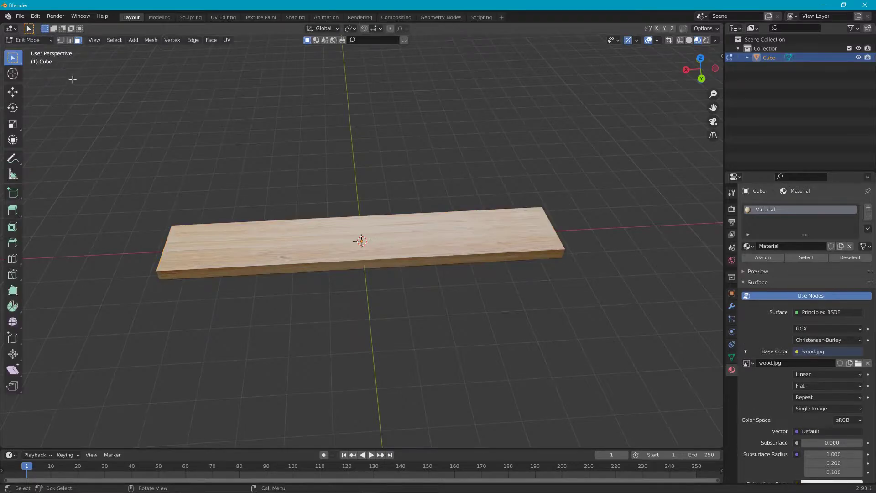
pyautogui.click(46, 42)
pyautogui.click(42, 53)
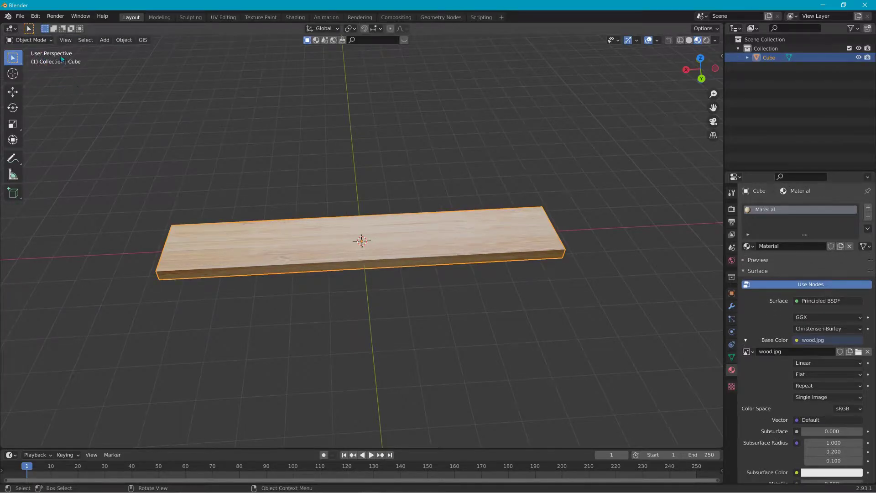
pyautogui.click(38, 41)
pyautogui.click(50, 61)
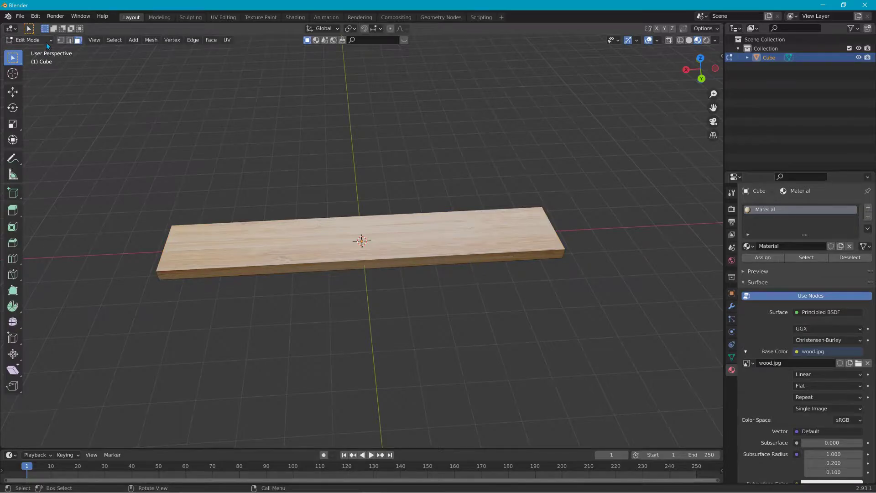
pyautogui.click(46, 42)
pyautogui.click(41, 53)
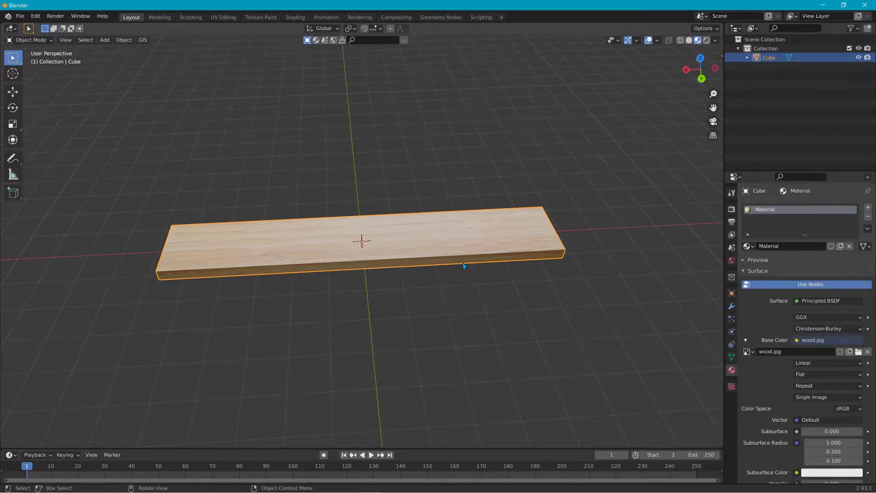
# Step: Select the plank and set its origin to the 3D cursor
pyautogui.moveTo(464, 266); pyautogui.dragTo(412, 186, button='middle')
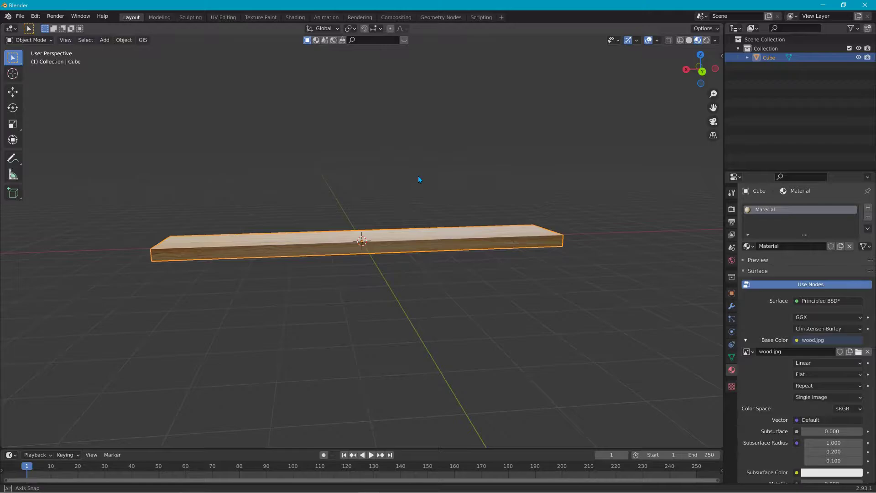
pyautogui.moveTo(416, 184); pyautogui.dragTo(409, 189, button='middle')
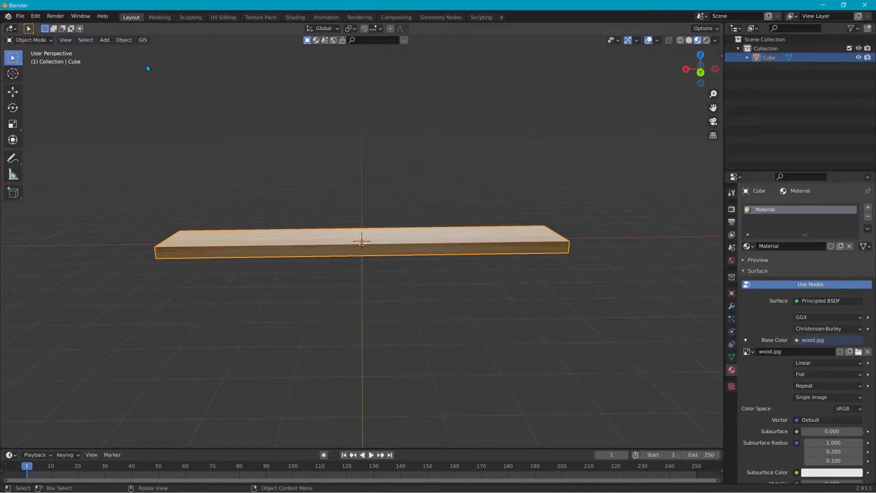
pyautogui.click(215, 214)
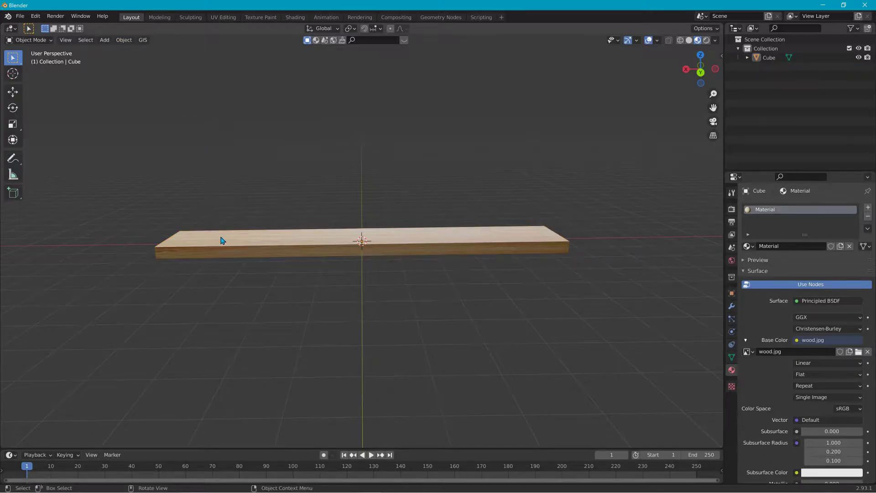
pyautogui.click(224, 240)
pyautogui.click(120, 43)
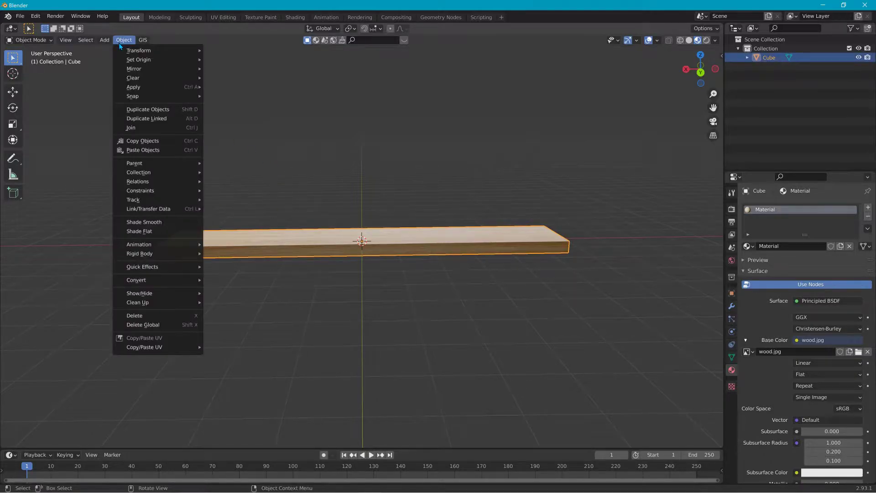
pyautogui.moveTo(129, 65)
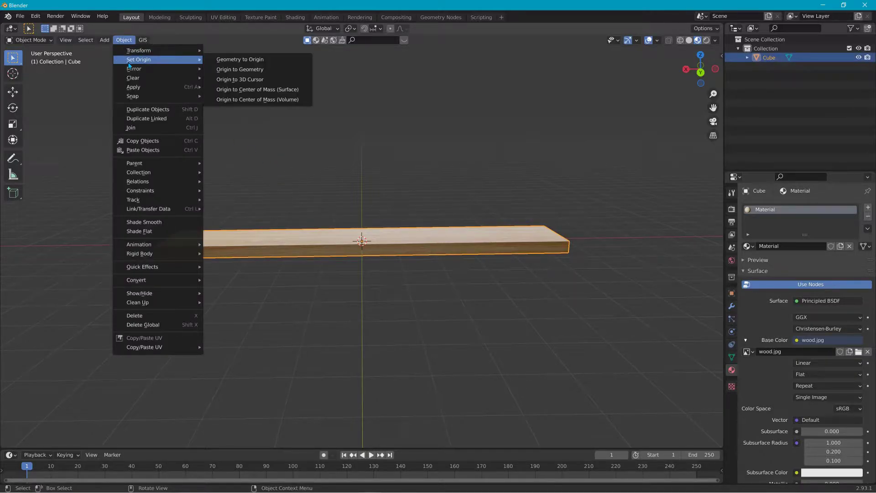
pyautogui.click(237, 79)
# Step: Move the plank's geometry to its origin
pyautogui.click(124, 40)
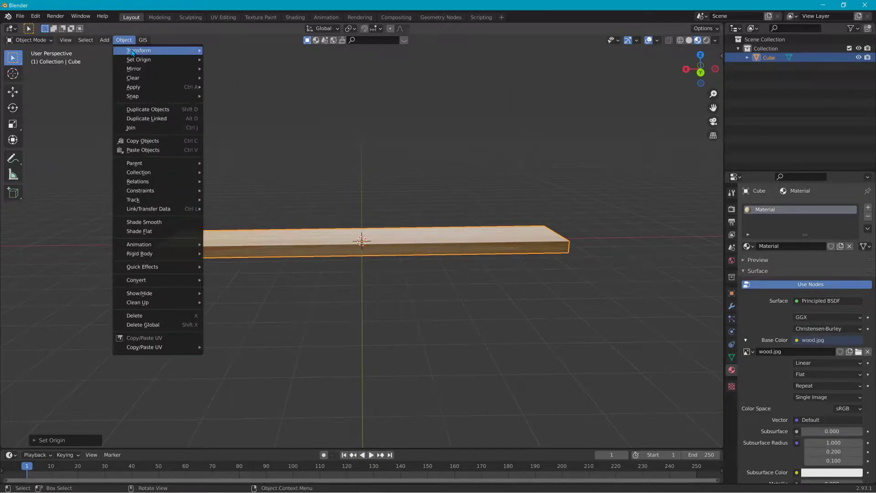
pyautogui.moveTo(146, 60)
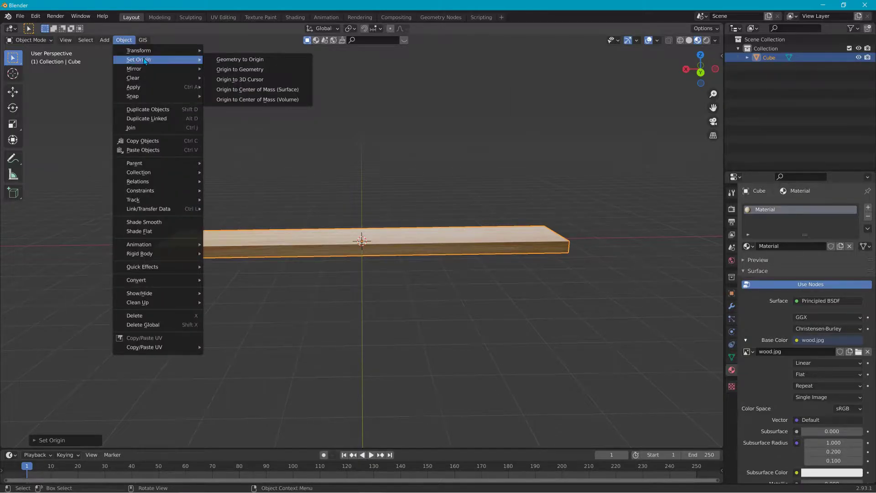
pyautogui.click(223, 60)
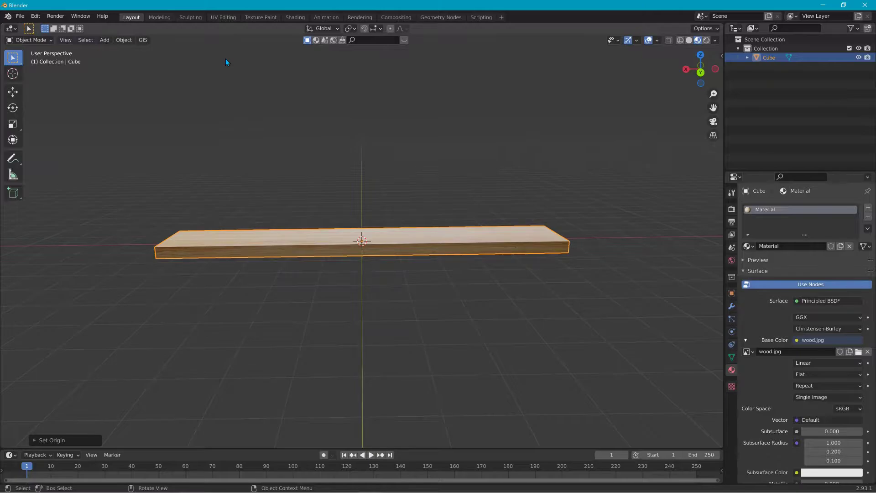
# Step: Raise the plank about 0.184 m along Z in an end-on orthographic view so its underside sits just above the ground line
pyautogui.click(702, 73)
pyautogui.click(693, 69)
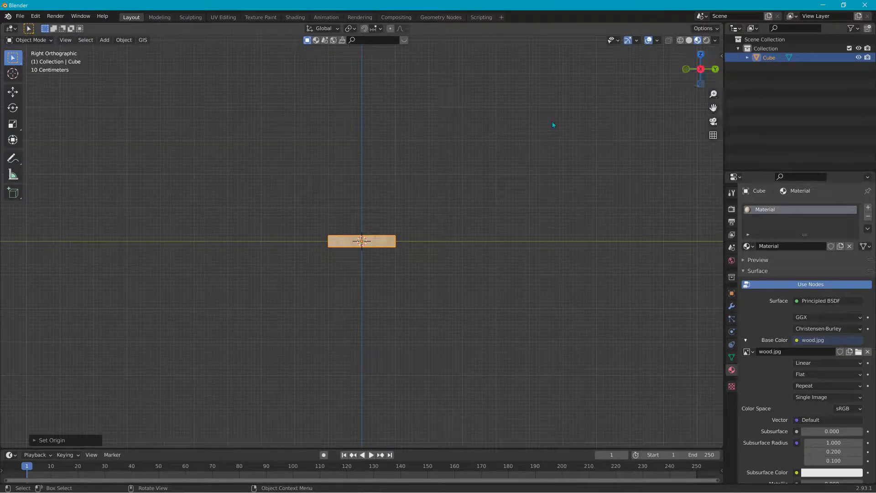
pyautogui.scroll(2, 410, 277)
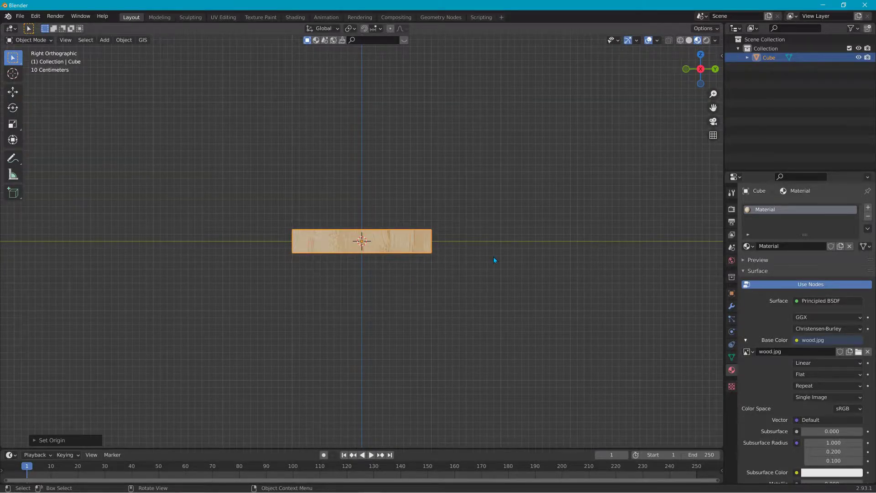
pyautogui.click(686, 71)
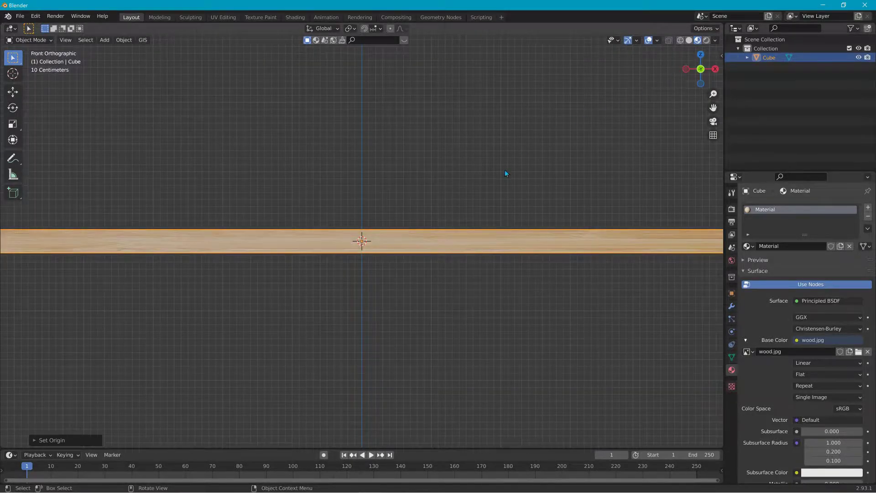
pyautogui.click(686, 69)
pyautogui.scroll(6, 427, 241)
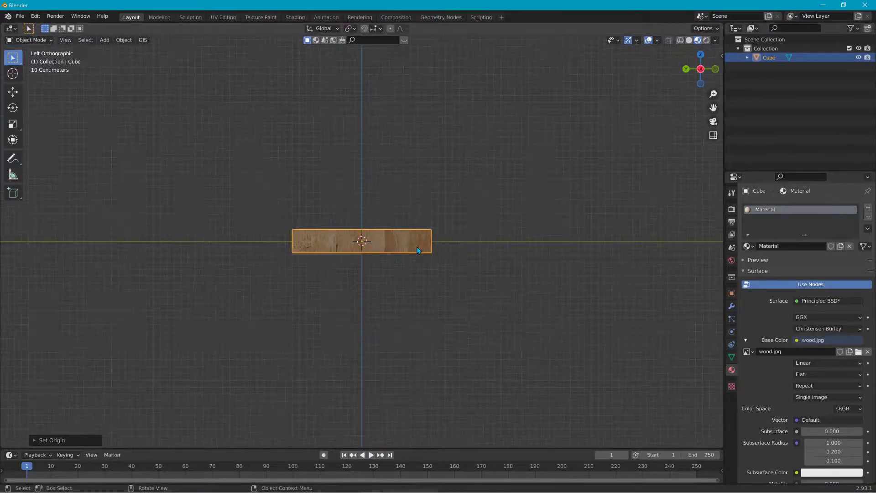
pyautogui.scroll(1, 415, 247)
pyautogui.press('g')
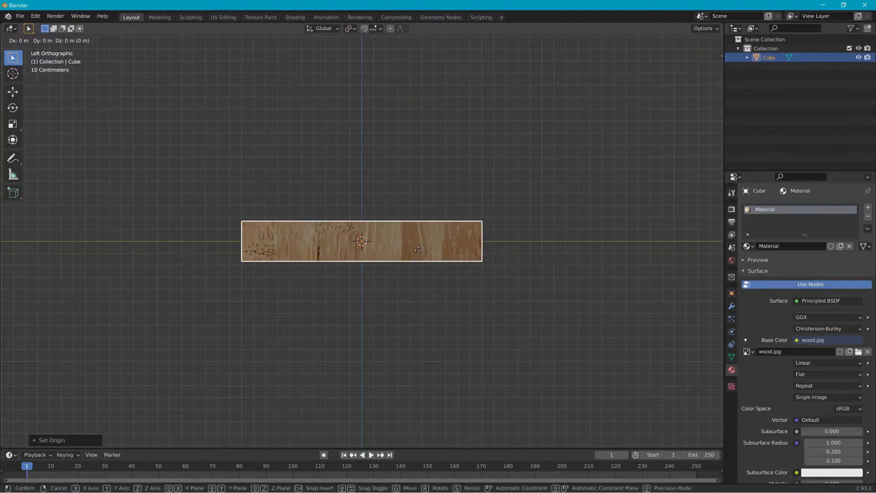
pyautogui.press('z')
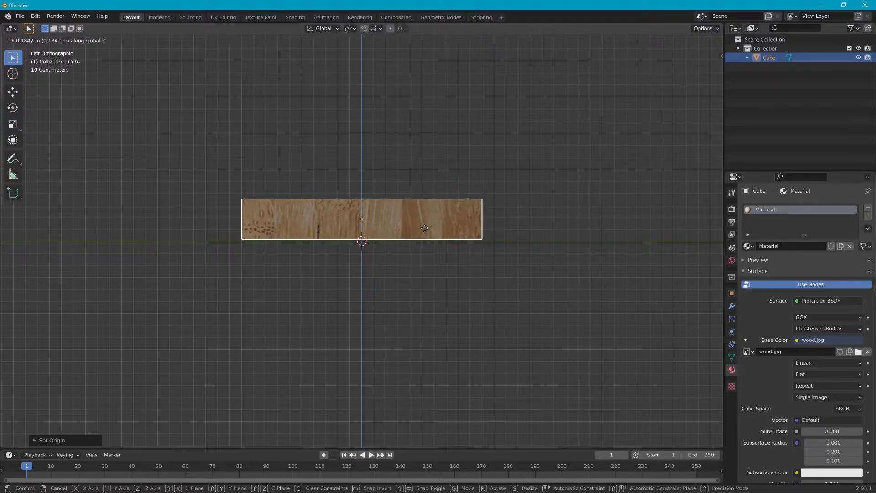
pyautogui.click(425, 228)
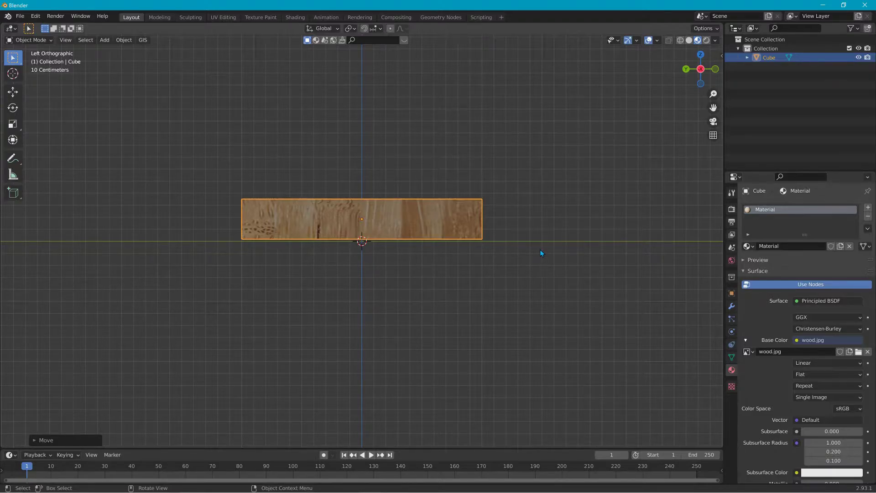
# Step: Try tilting the plank about the X axis with the Rotate tool, and undo the rotation
pyautogui.moveTo(540, 250); pyautogui.dragTo(443, 281, button='middle')
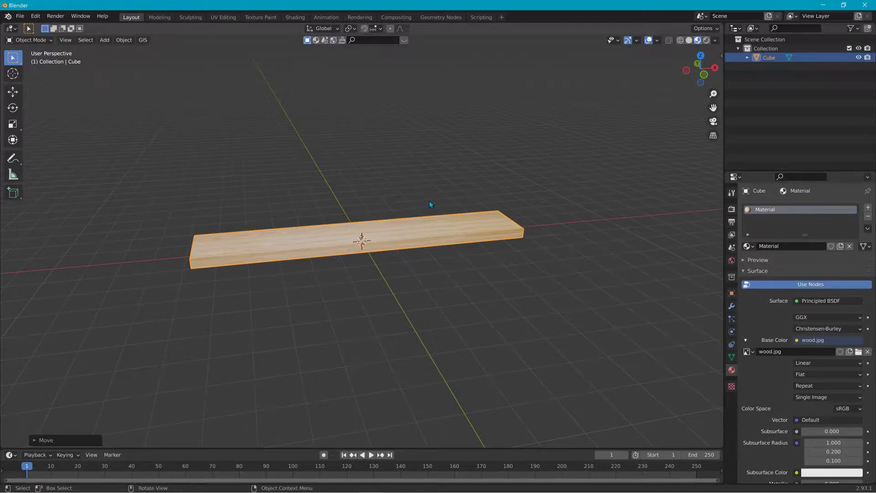
pyautogui.press('r')
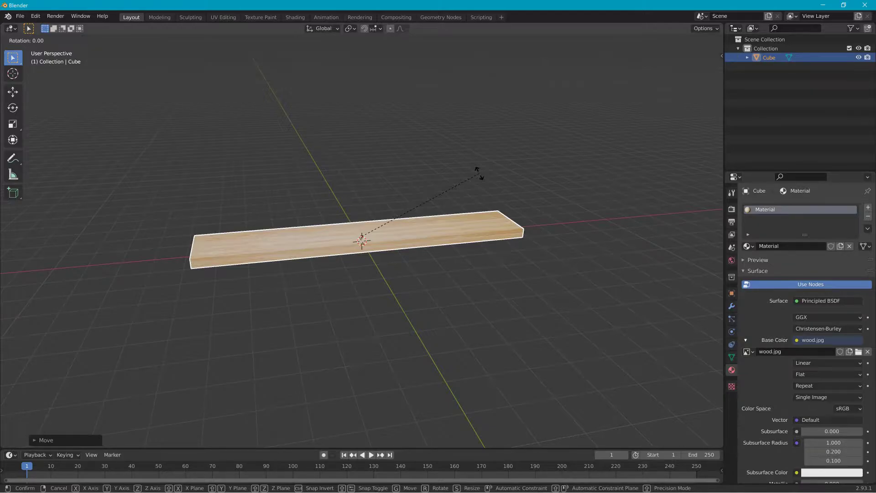
pyautogui.press('Escape')
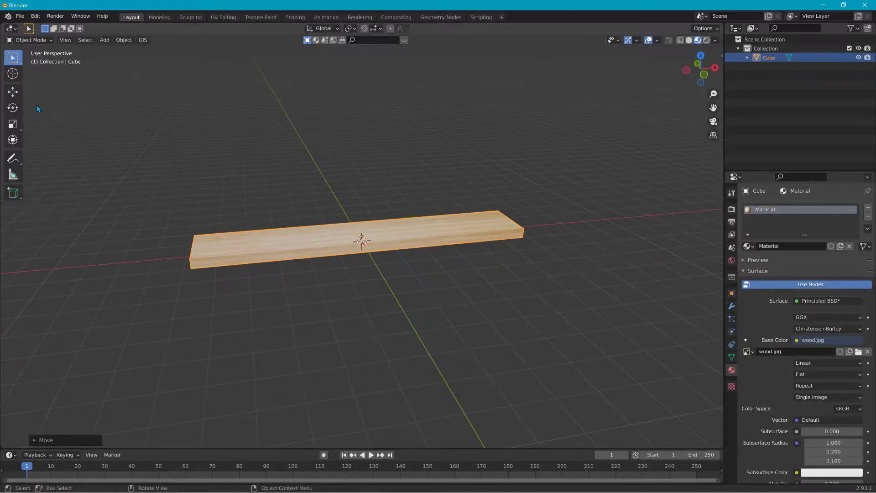
pyautogui.click(13, 107)
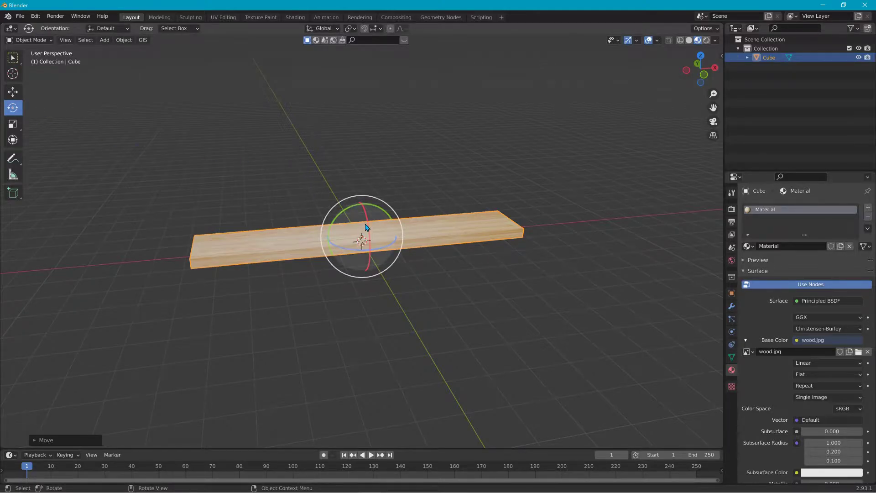
pyautogui.moveTo(365, 227)
pyautogui.mouseDown()
pyautogui.moveTo(345, 212)
pyautogui.moveTo(365, 214)
pyautogui.mouseUp()
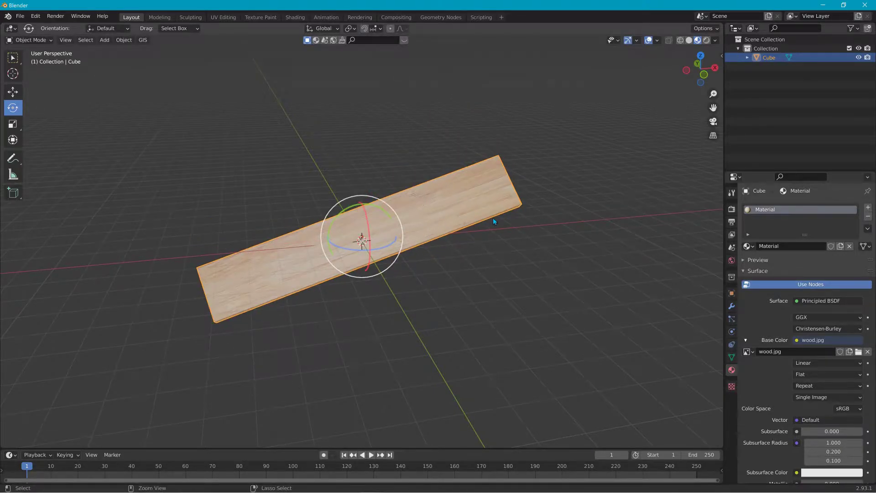
pyautogui.hotkey('ctrl', 'z')
pyautogui.hotkey('ctrl', 'z')
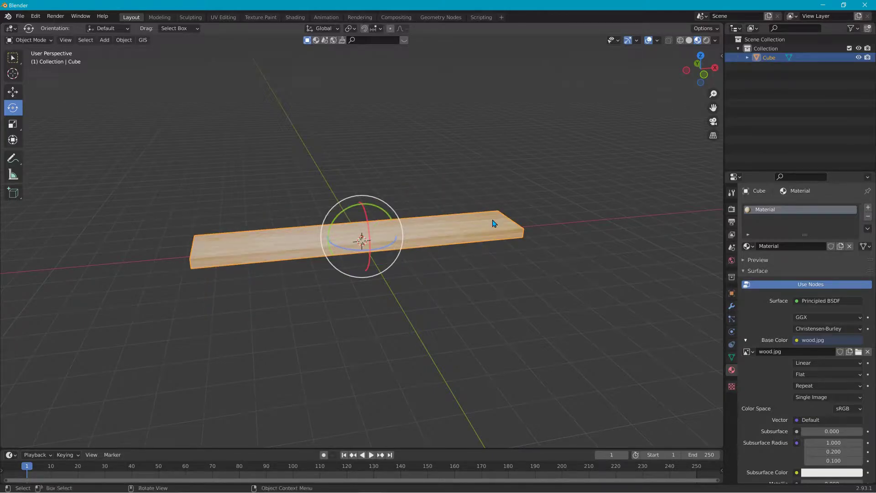
# Step: Rotate the plank about the global Y axis until it stands vertically on end
pyautogui.click(197, 125)
pyautogui.click(323, 238)
pyautogui.press('r')
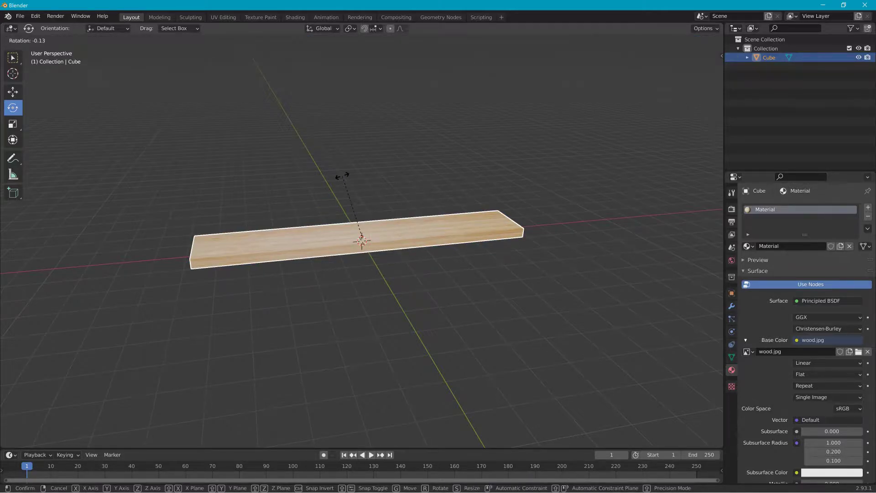
pyautogui.press('x')
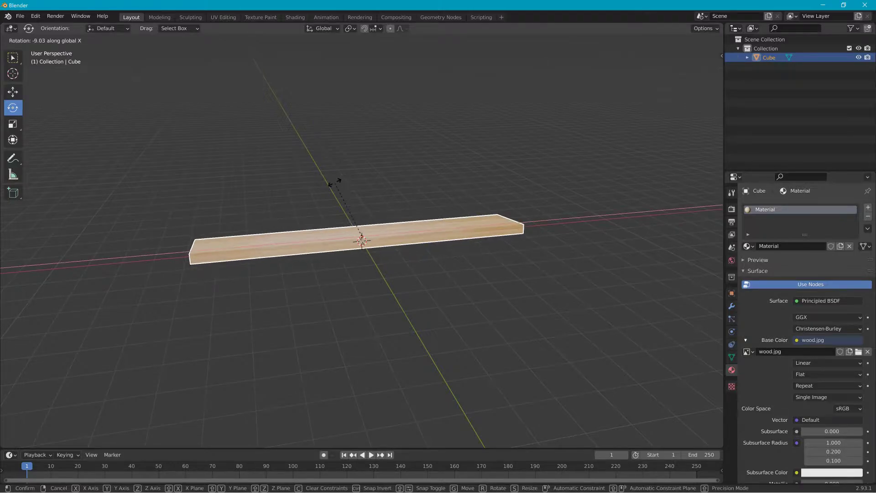
pyautogui.press('y')
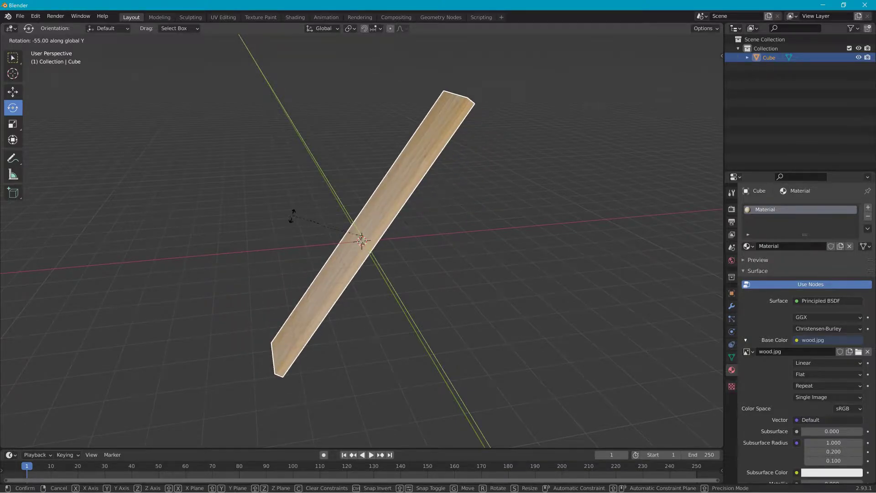
pyautogui.click(297, 257)
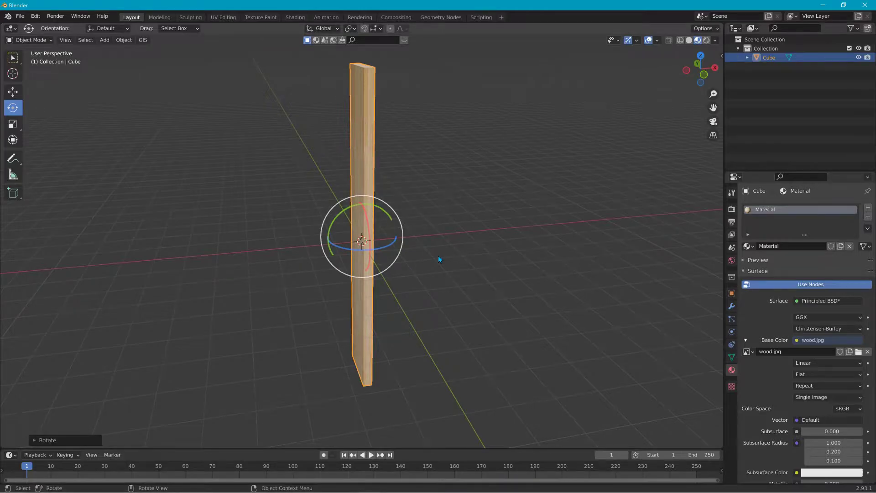
pyautogui.moveTo(439, 255); pyautogui.dragTo(492, 253, button='middle')
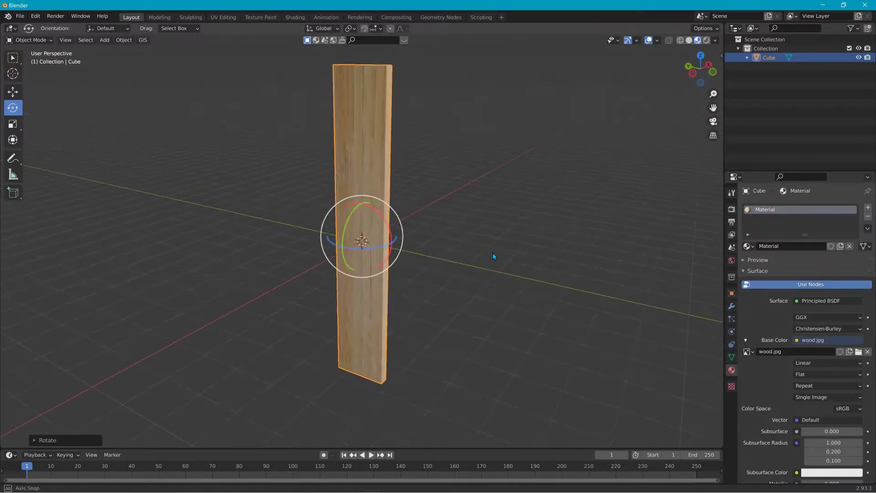
# Step: Raise the upright plank along the global Z axis until its lower end sits near the 3D cursor at the origin
pyautogui.click(12, 92)
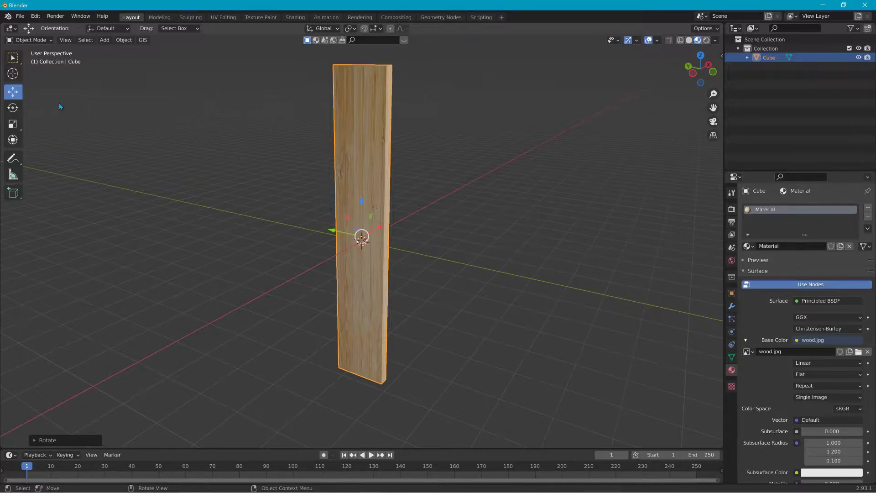
pyautogui.click(74, 113)
pyautogui.click(340, 160)
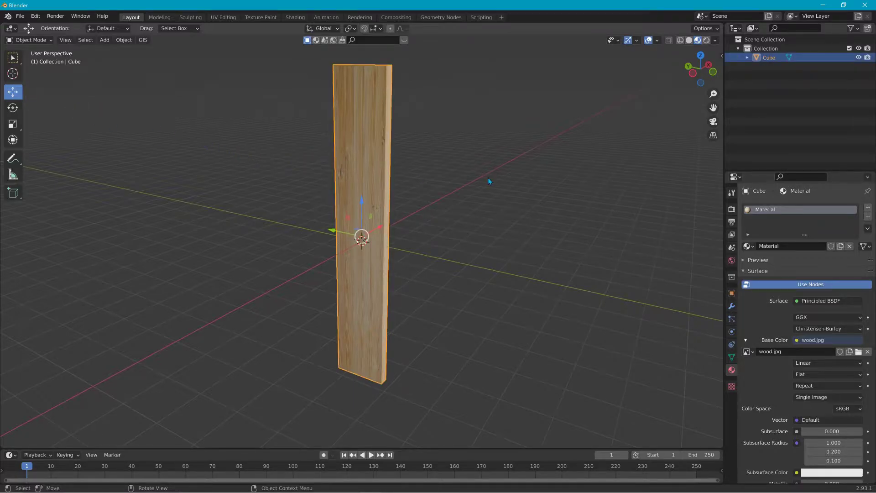
pyautogui.click(488, 177)
pyautogui.click(383, 185)
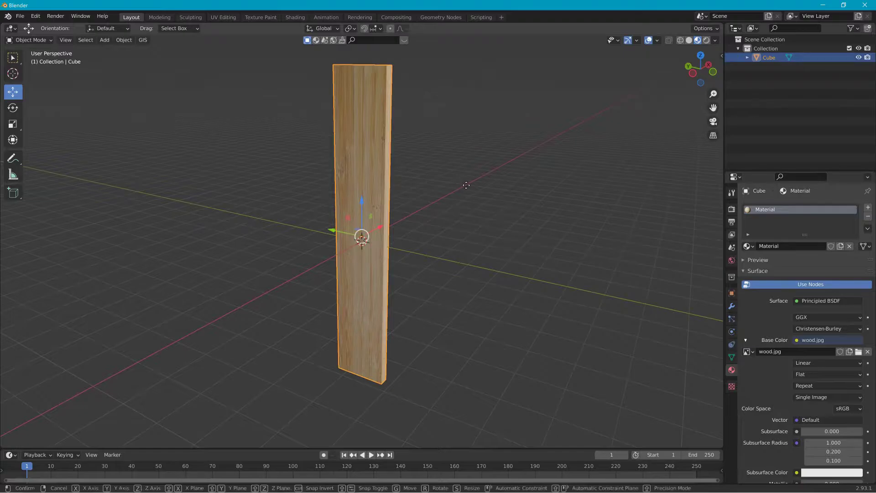
pyautogui.press('g')
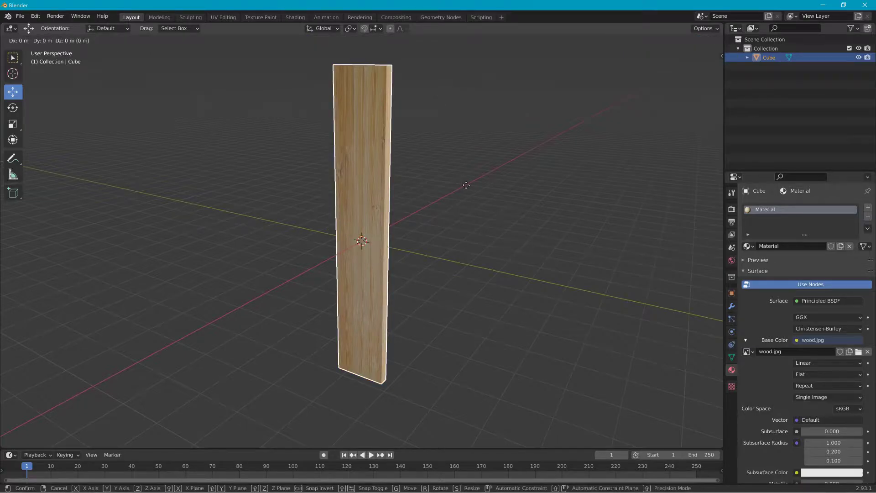
pyautogui.press('z')
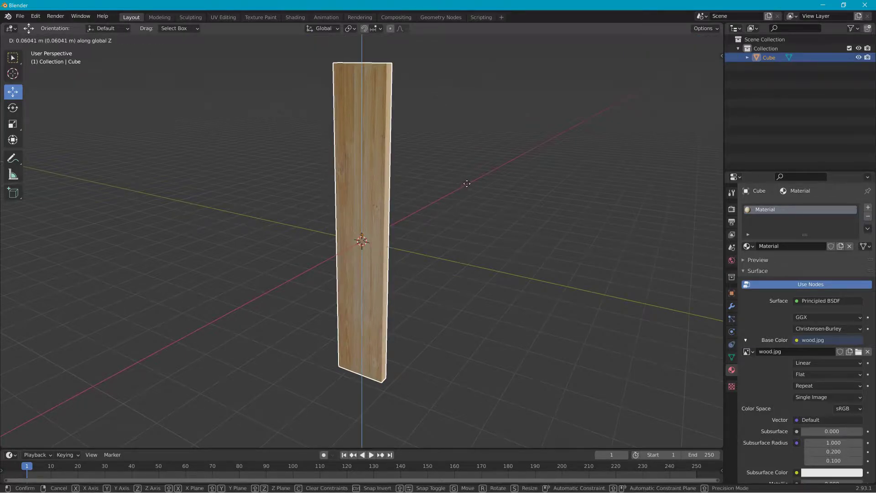
pyautogui.click(457, 426)
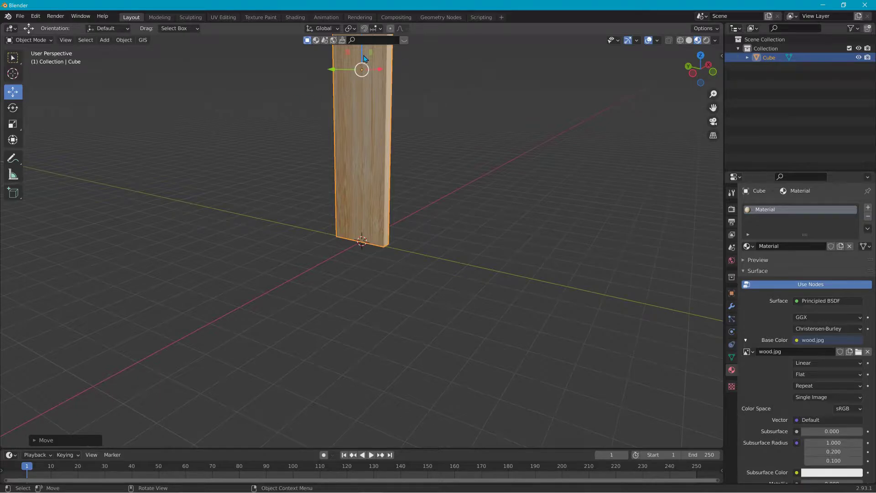
# Step: Lower the plank slightly along Z in front orthographic view so its bottom edge sits just above the ground line
pyautogui.moveTo(503, 153); pyautogui.dragTo(427, 220, button='middle')
pyautogui.click(701, 70)
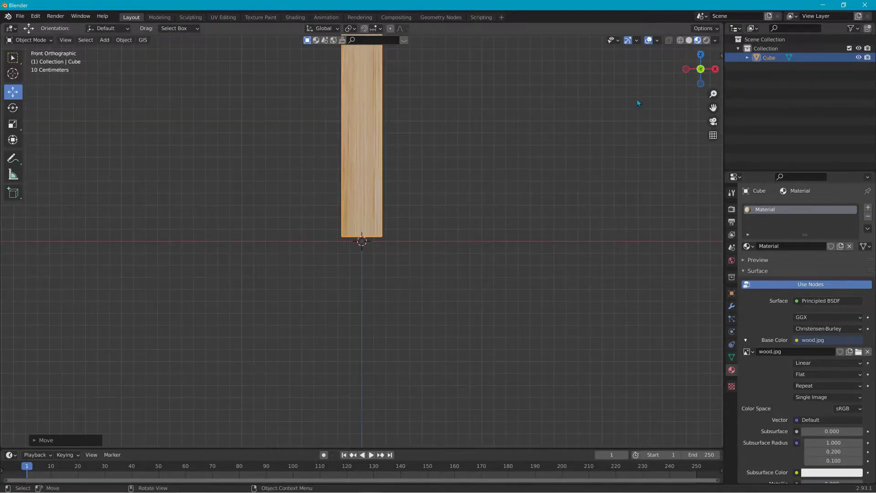
pyautogui.scroll(2, 461, 195)
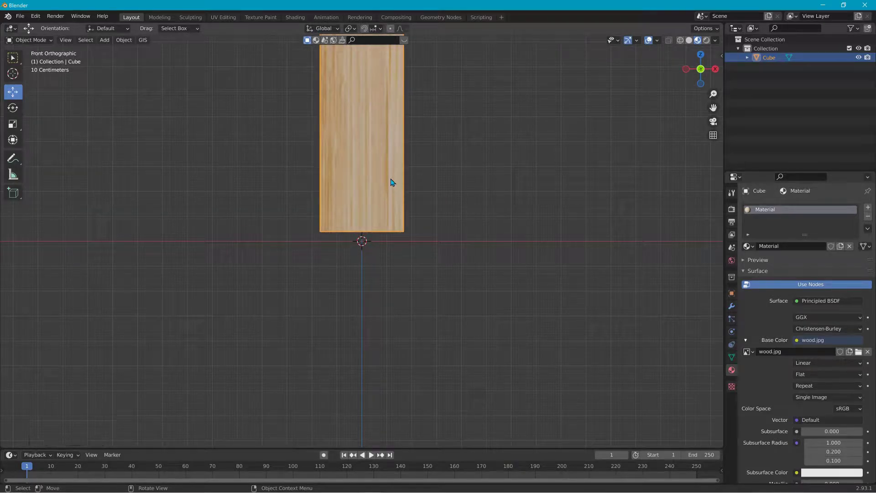
pyautogui.press('g')
pyautogui.press('z')
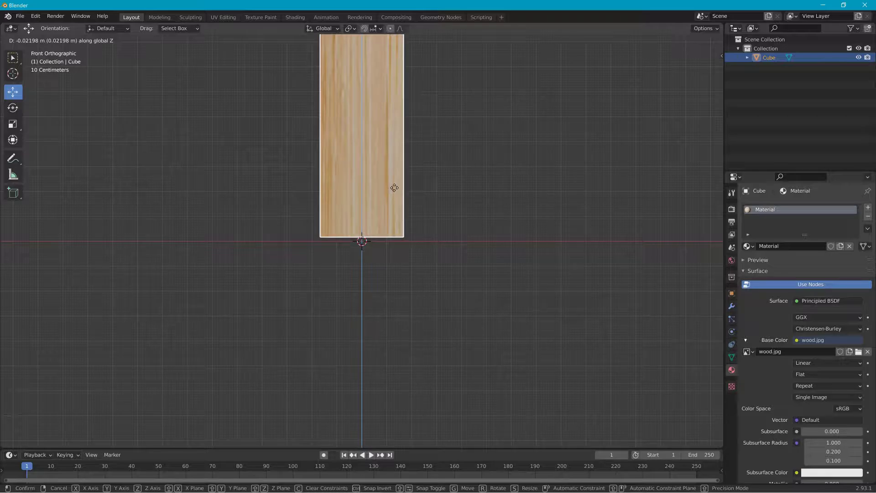
pyautogui.click(393, 187)
# Step: Apply all transforms to the upright plank
pyautogui.moveTo(441, 180); pyautogui.dragTo(223, 89, button='middle')
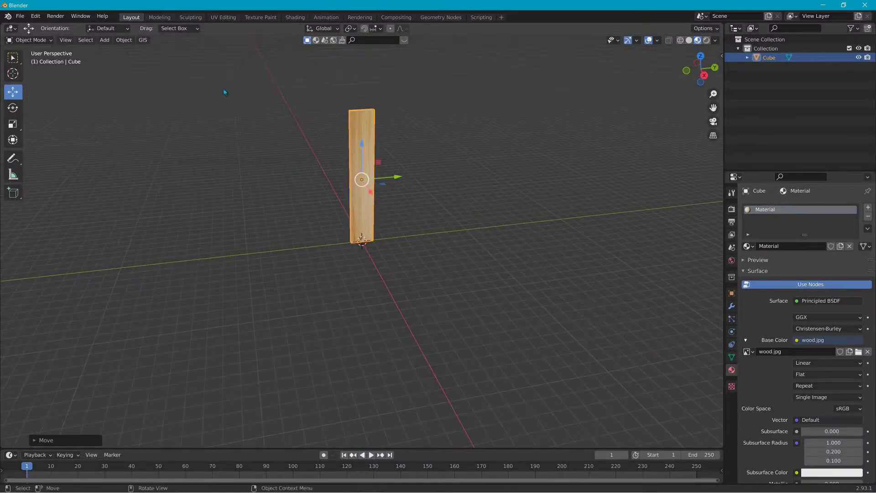
pyautogui.click(123, 40)
pyautogui.moveTo(160, 87)
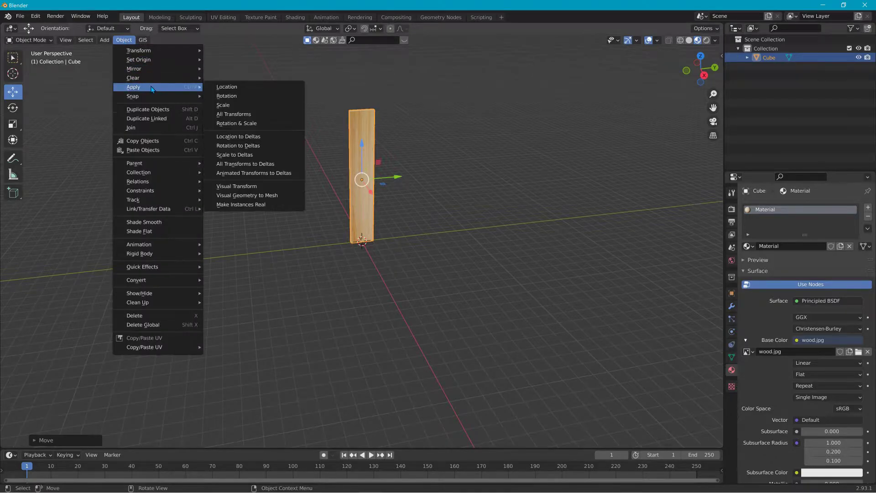
pyautogui.click(248, 114)
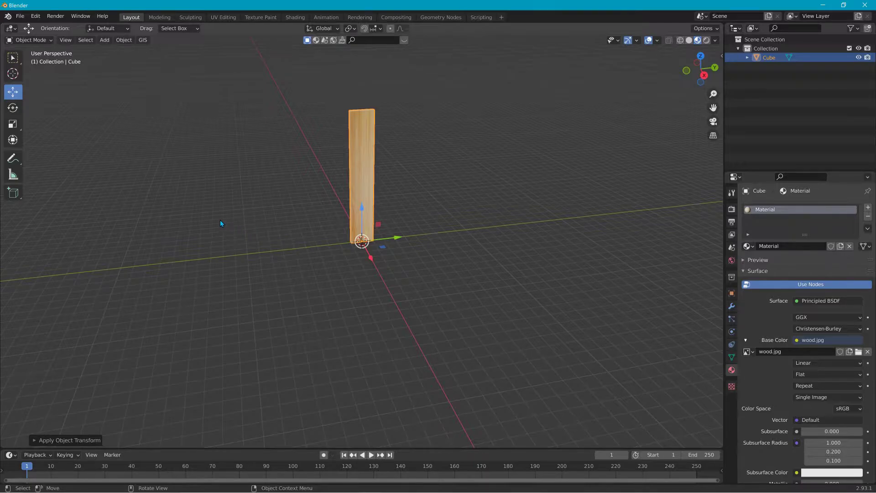
# Step: Examine the JBeam Properties in the plank's mesh data, including the slot, node and beam options
pyautogui.moveTo(223, 222); pyautogui.dragTo(500, 222, button='middle')
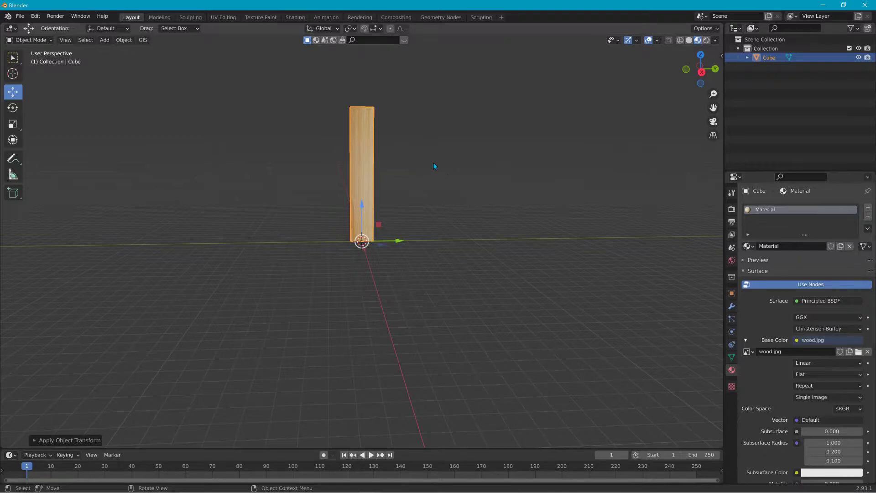
pyautogui.scroll(2, 432, 161)
pyautogui.keyDown('shift'); pyautogui.moveTo(451, 143); pyautogui.dragTo(439, 196, button='middle'); pyautogui.keyUp('shift')
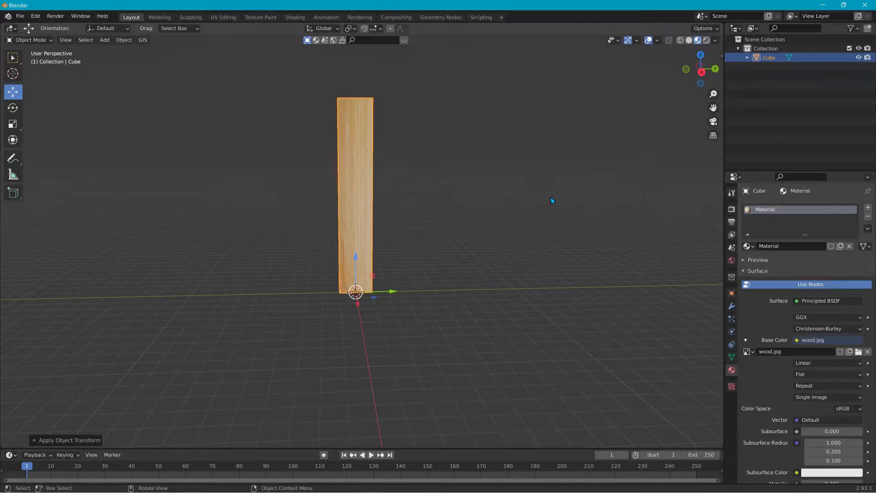
pyautogui.moveTo(522, 217)
pyautogui.mouseDown(button='middle')
pyautogui.moveTo(498, 197)
pyautogui.moveTo(272, 213)
pyautogui.moveTo(514, 227)
pyautogui.mouseUp(button='middle')
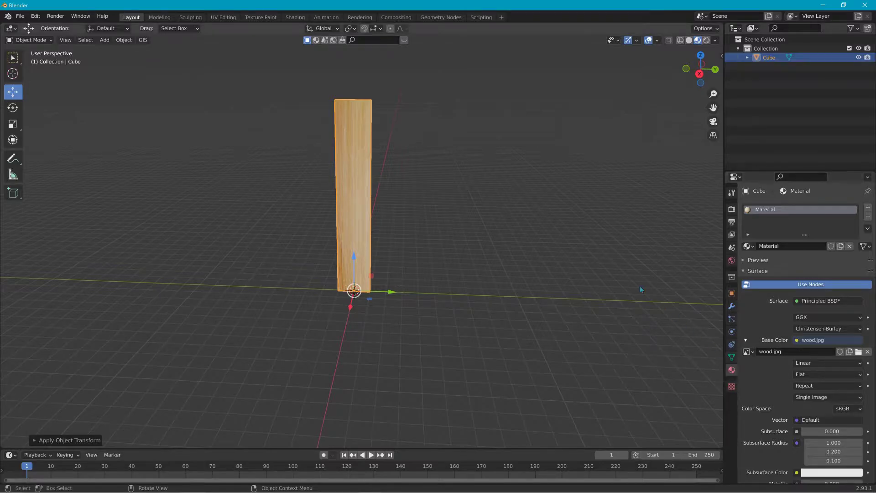
pyautogui.click(730, 358)
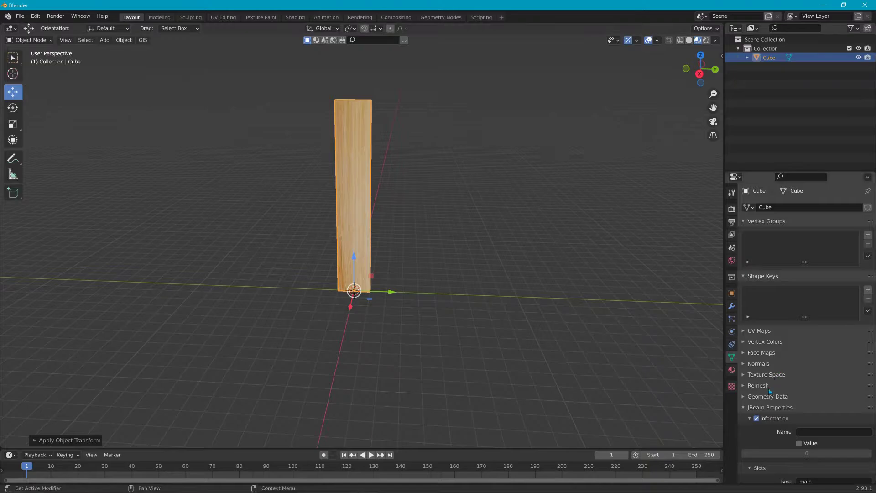
pyautogui.scroll(-1, 794, 412)
pyautogui.scroll(-5, 794, 412)
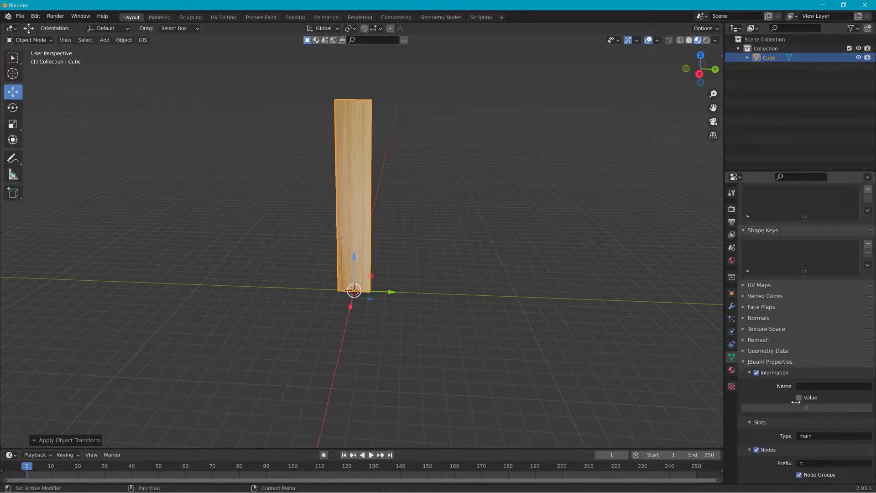
pyautogui.scroll(7, 745, 346)
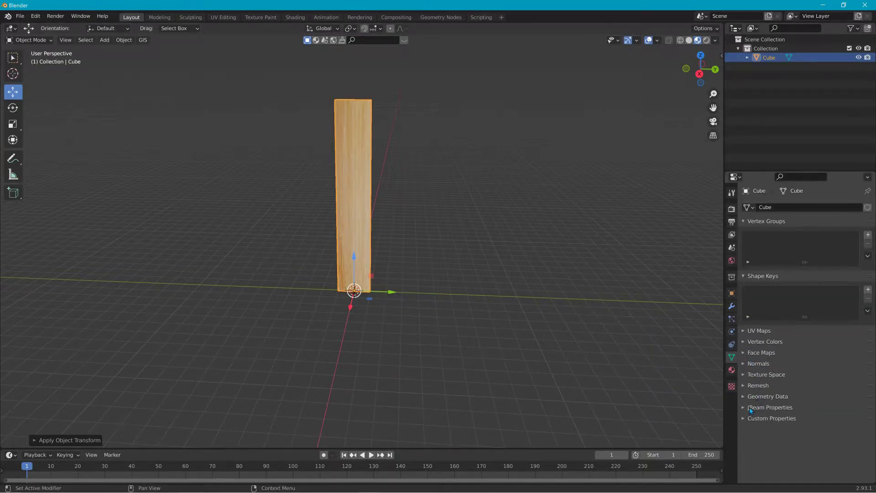
pyautogui.scroll(-10, 808, 373)
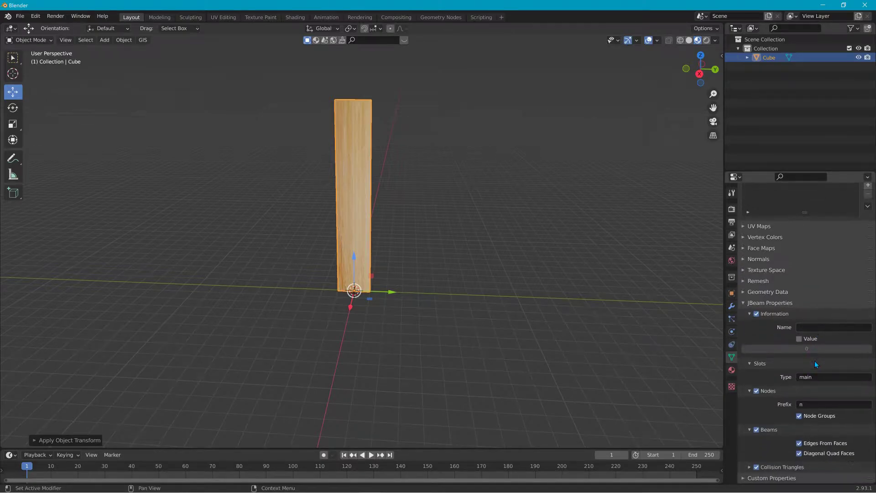
# Step: Rename the plank object to 2x4a
pyautogui.click(812, 406)
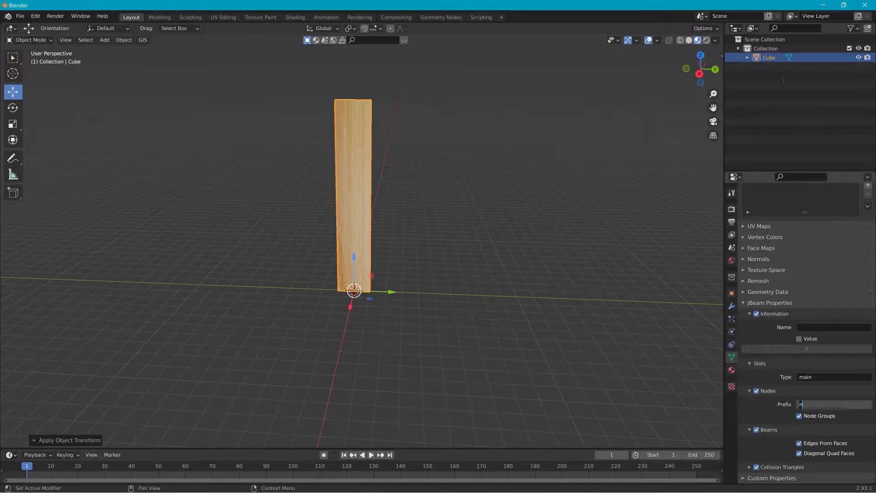
pyautogui.click(771, 61)
pyautogui.doubleClick(771, 59)
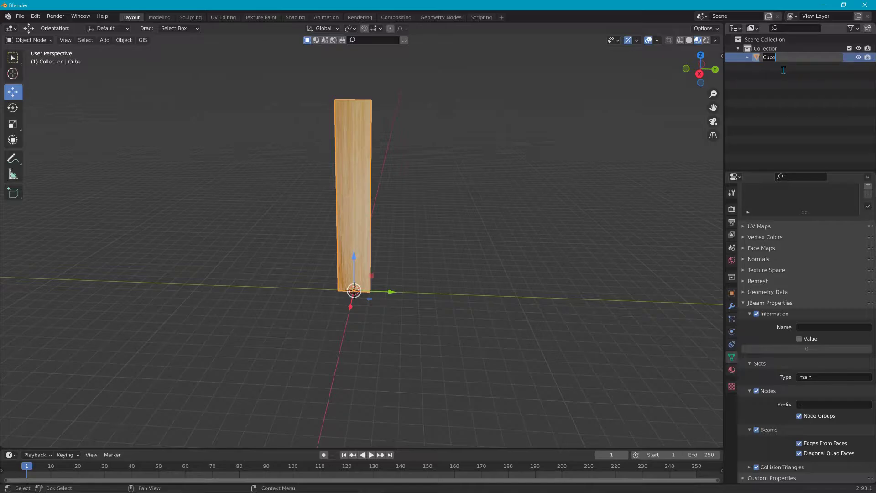
pyautogui.write('2x4a')
pyautogui.press('Return')
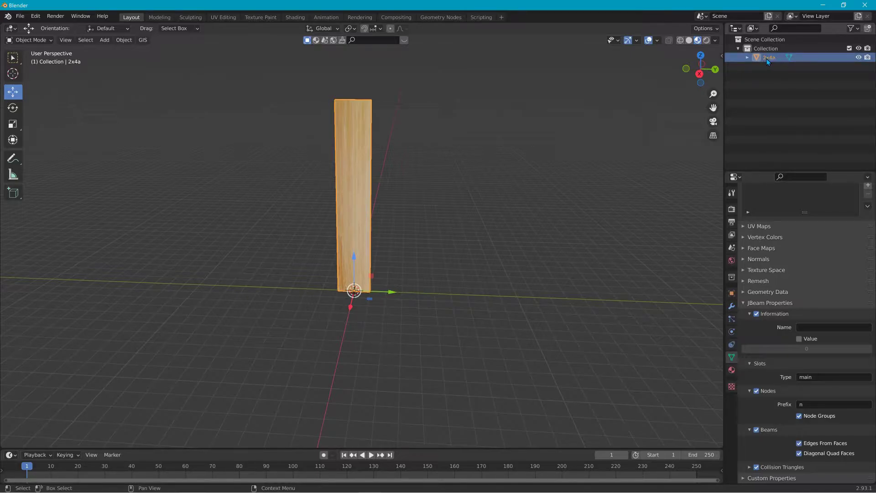
# Step: Set the JBeam node prefix of the plank to a
pyautogui.click(801, 404)
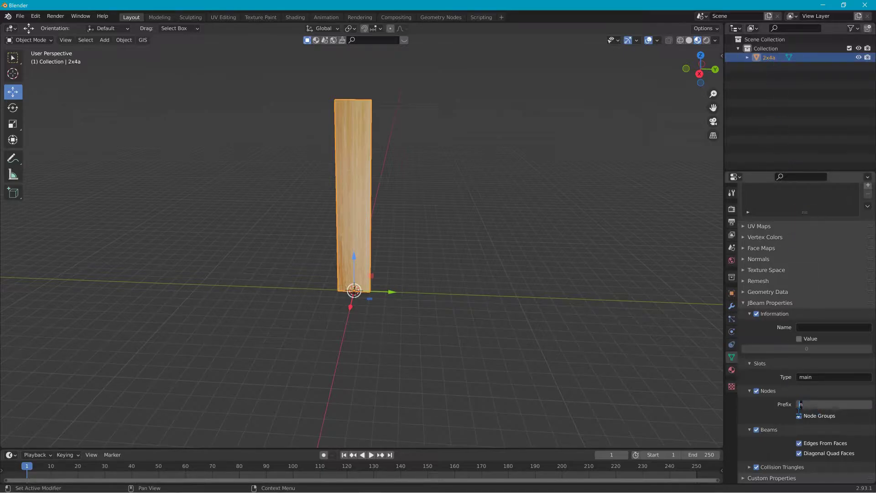
pyautogui.write('a')
pyautogui.press('Return')
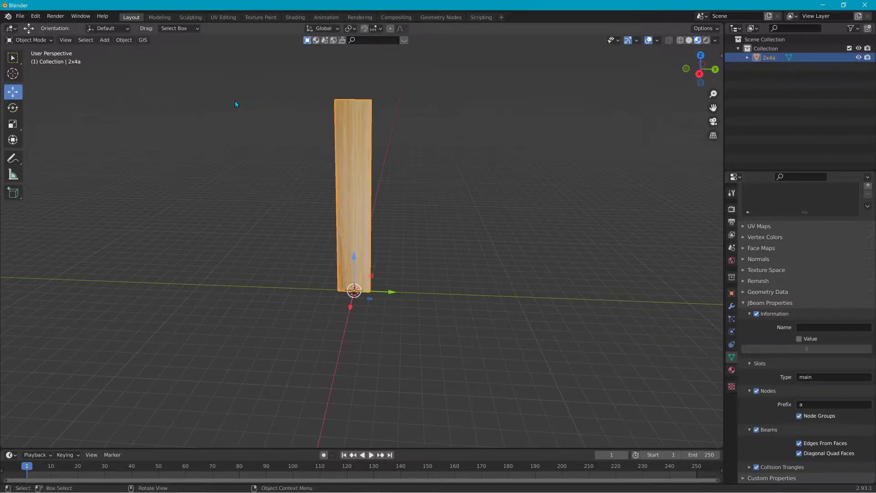
# Step: Display the plank in wireframe shading and enter Edit Mode on it
pyautogui.moveTo(304, 143); pyautogui.dragTo(334, 161, button='middle')
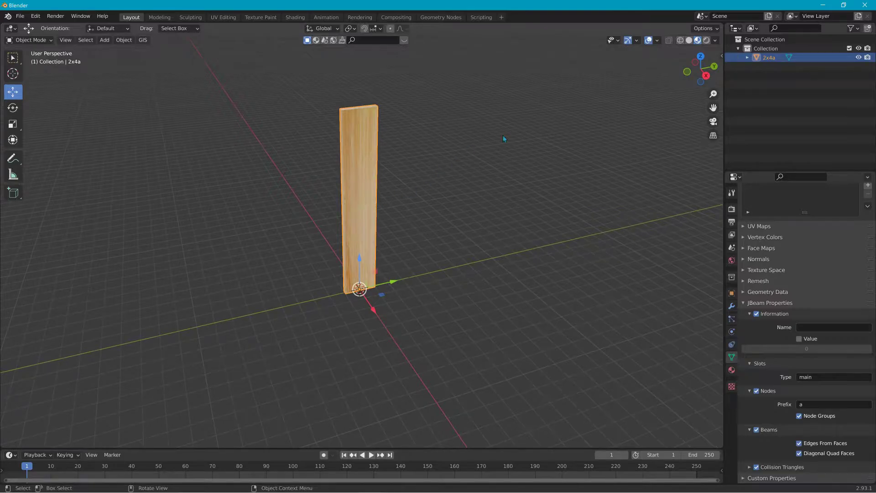
pyautogui.hotkey('shift', 'z')
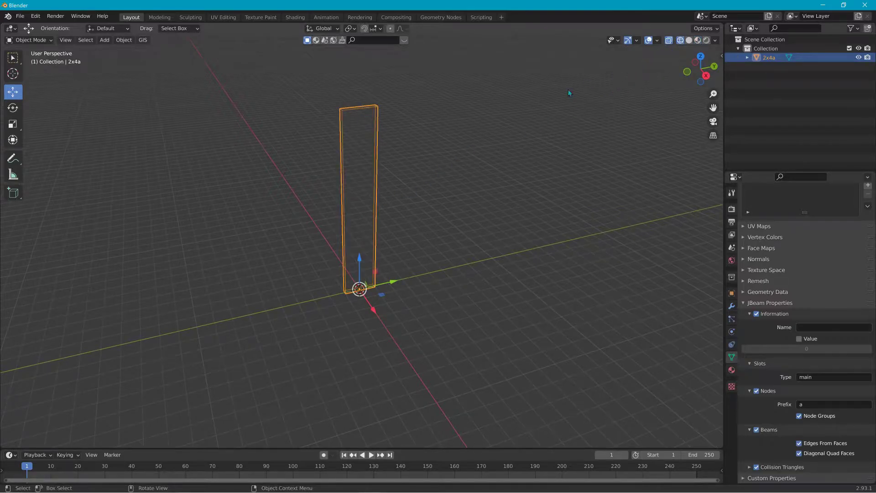
pyautogui.moveTo(525, 114)
pyautogui.mouseDown(button='middle')
pyautogui.moveTo(489, 137)
pyautogui.moveTo(469, 168)
pyautogui.moveTo(452, 172)
pyautogui.moveTo(534, 171)
pyautogui.moveTo(486, 153)
pyautogui.mouseUp(button='middle')
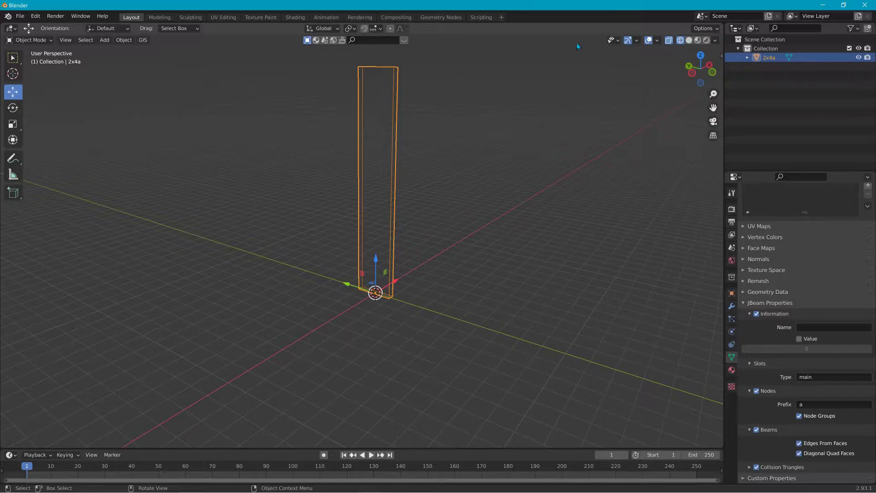
pyautogui.click(231, 77)
pyautogui.click(378, 68)
pyautogui.click(29, 40)
pyautogui.click(39, 61)
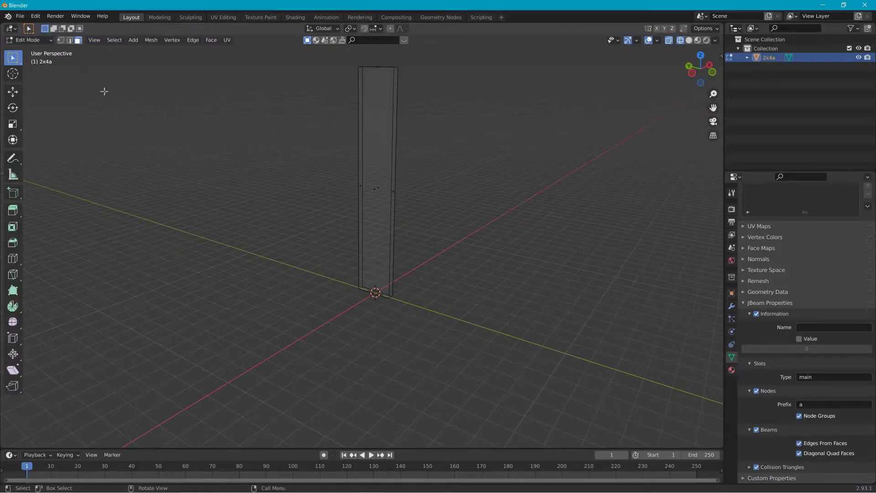
# Step: Try the vertex, edge and face selection modes on the plank mesh, and settle on vertex selection
pyautogui.moveTo(174, 108); pyautogui.dragTo(284, 125, button='middle')
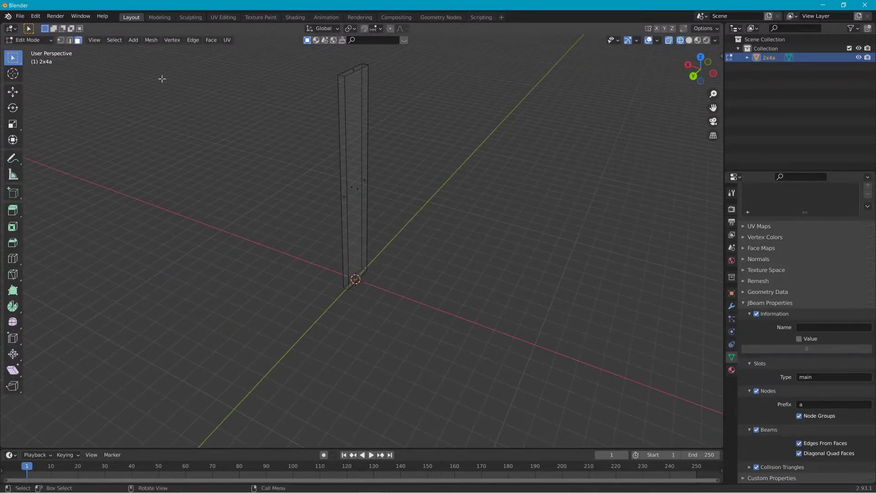
pyautogui.click(62, 43)
pyautogui.click(69, 43)
pyautogui.click(80, 43)
pyautogui.moveTo(176, 121); pyautogui.dragTo(356, 126, button='middle')
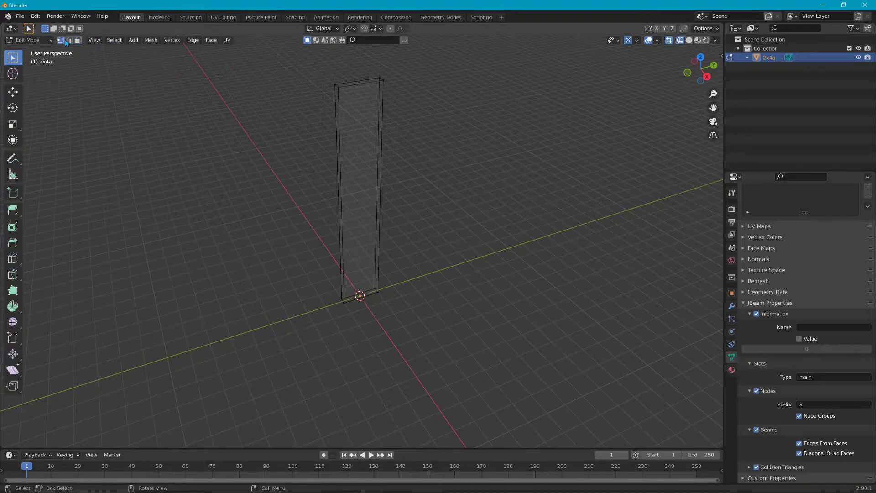
# Step: Select the plank's upper corner vertices one at a time to examine the points that become nodes
pyautogui.click(341, 89)
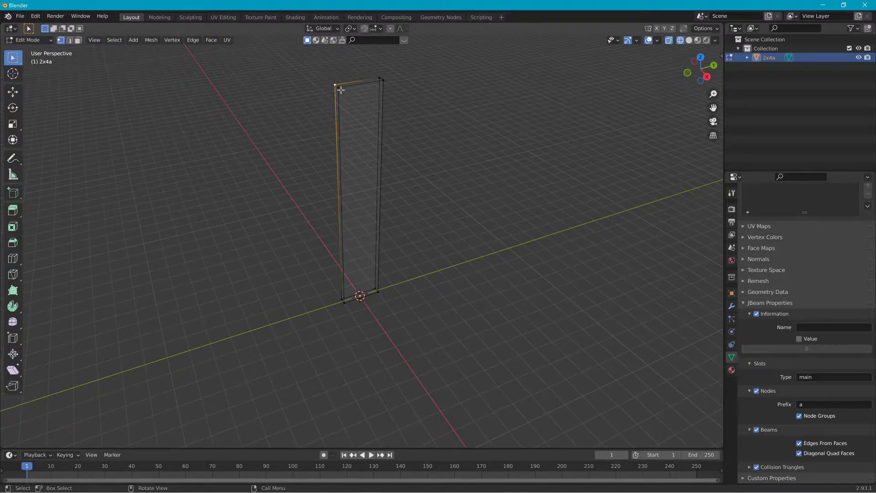
pyautogui.click(340, 89)
pyautogui.click(380, 79)
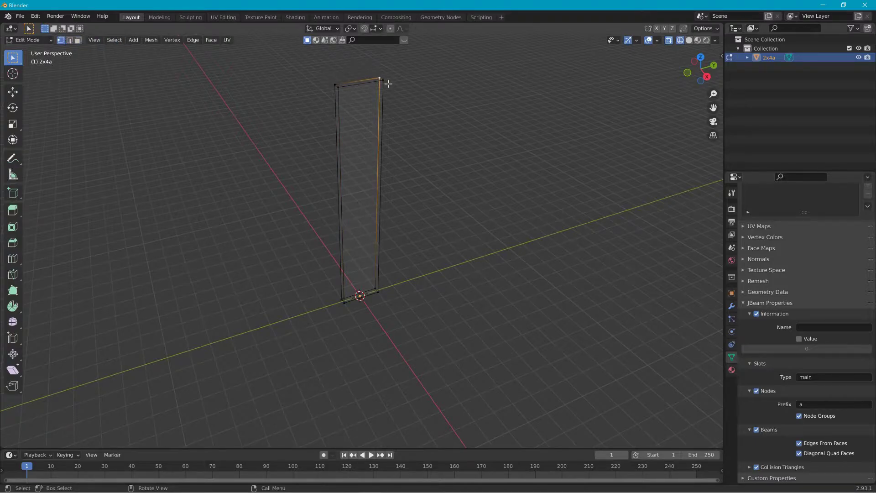
pyautogui.click(388, 83)
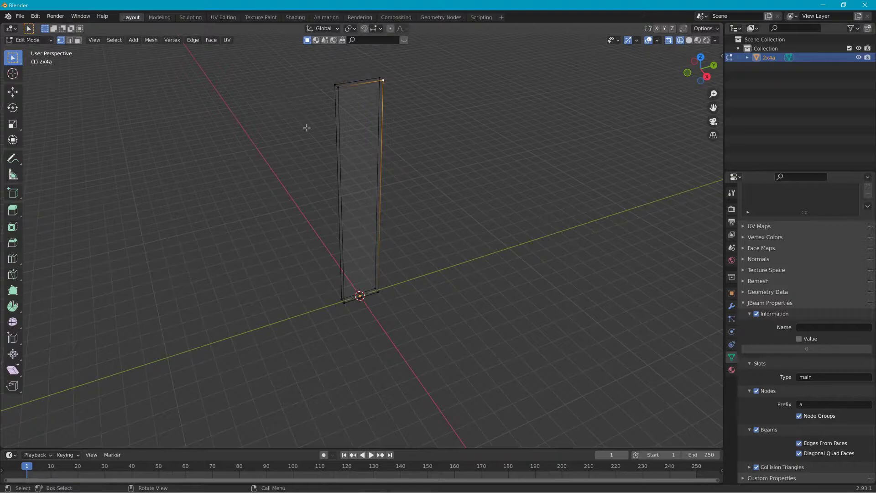
pyautogui.moveTo(305, 130); pyautogui.dragTo(358, 166, button='middle')
pyautogui.scroll(2, 490, 141)
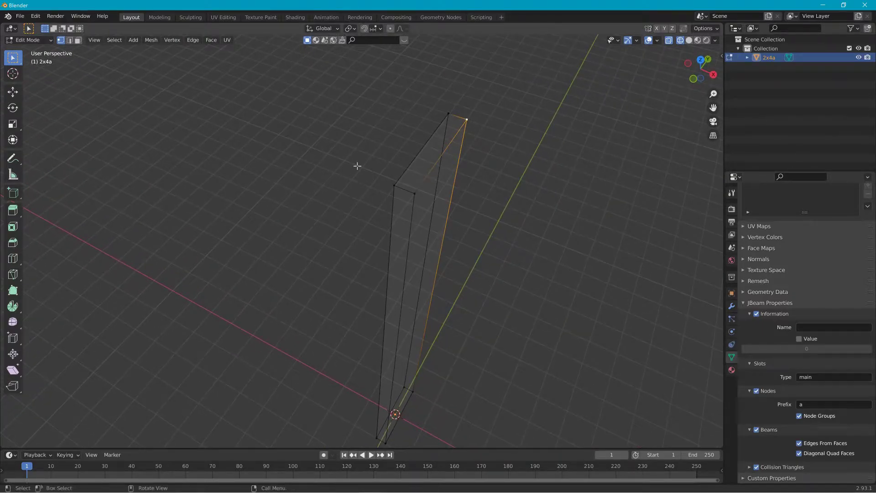
# Step: Switch to edge selection and select the edges around the plank's upper end in turn to examine them
pyautogui.click(70, 41)
pyautogui.click(406, 190)
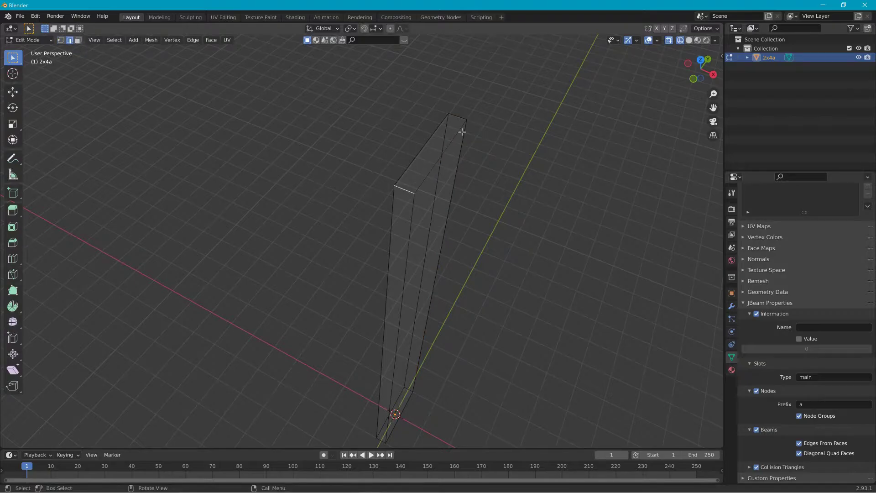
pyautogui.click(460, 117)
pyautogui.click(433, 144)
pyautogui.click(440, 162)
pyautogui.click(427, 154)
pyautogui.click(427, 174)
pyautogui.moveTo(390, 157); pyautogui.dragTo(293, 129, button='middle')
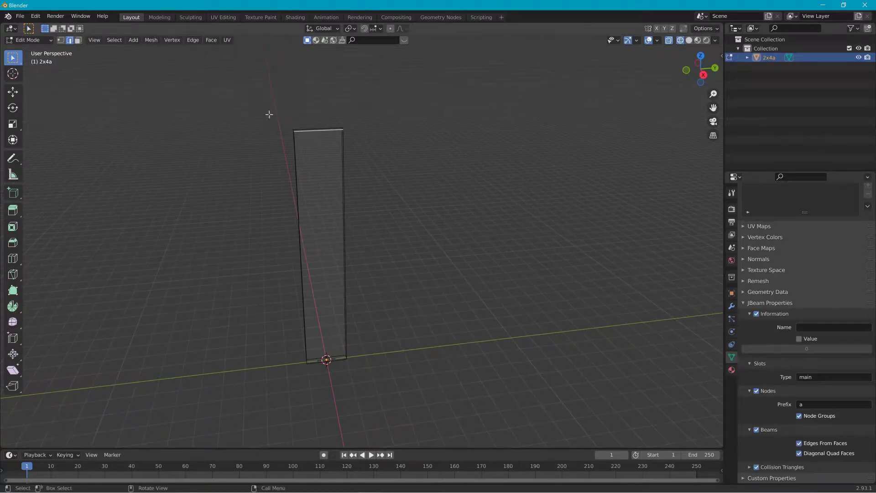
# Step: Switch to face selection and check the plank in Material Preview before returning to wireframe shading
pyautogui.click(78, 41)
pyautogui.click(699, 42)
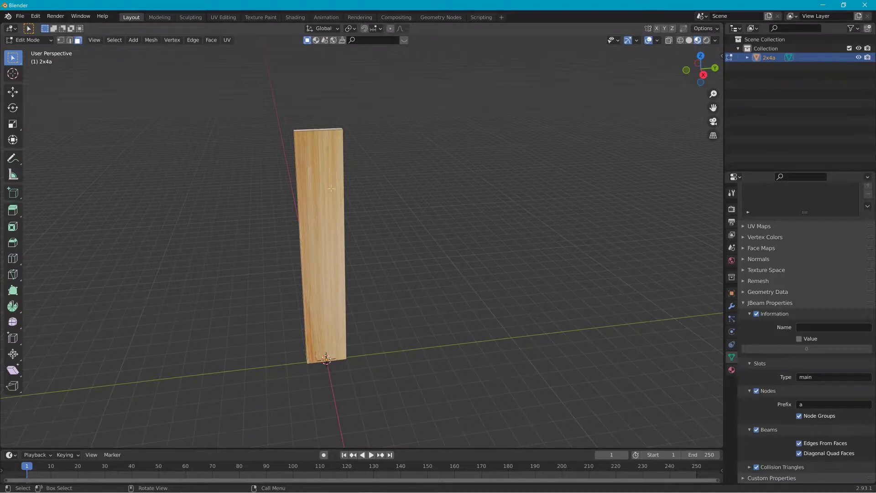
pyautogui.click(680, 40)
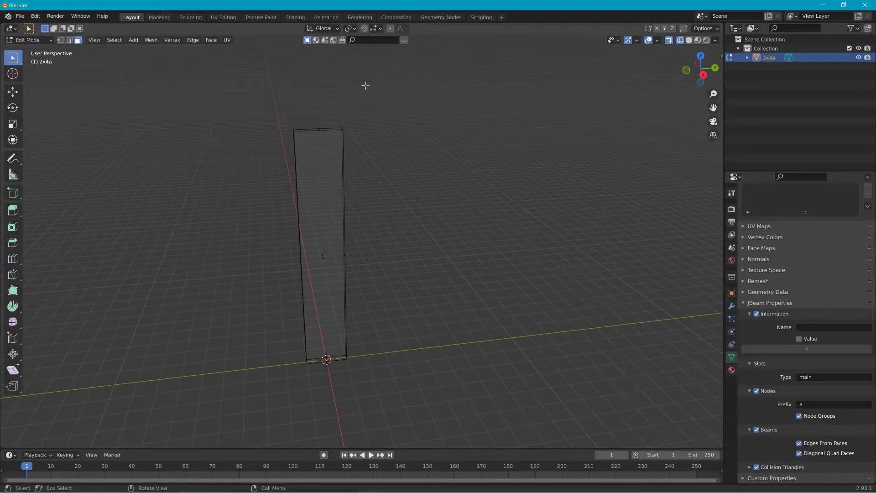
# Step: Select all of the plank's faces, triangulate them, and clear the selection
pyautogui.moveTo(251, 108); pyautogui.dragTo(410, 401)
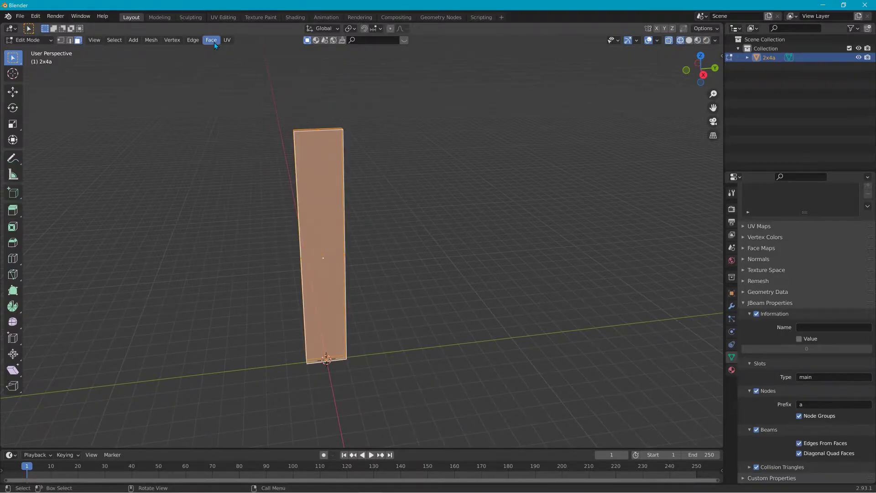
pyautogui.click(215, 42)
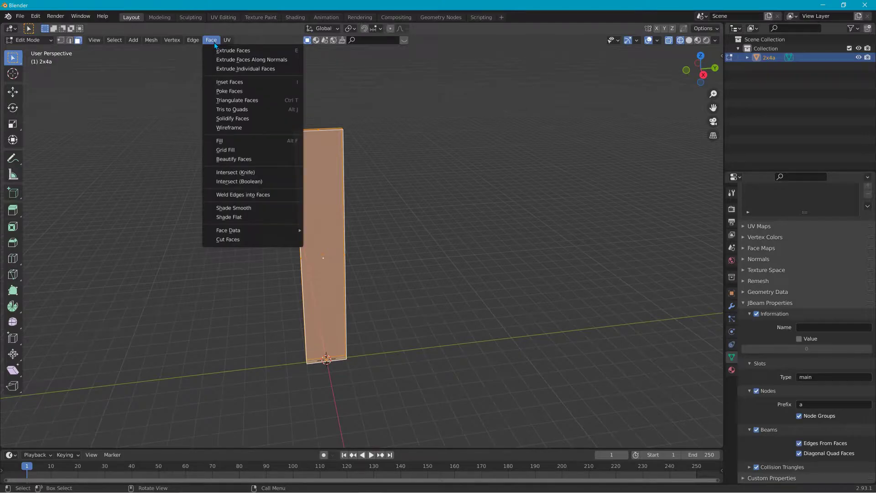
pyautogui.click(228, 101)
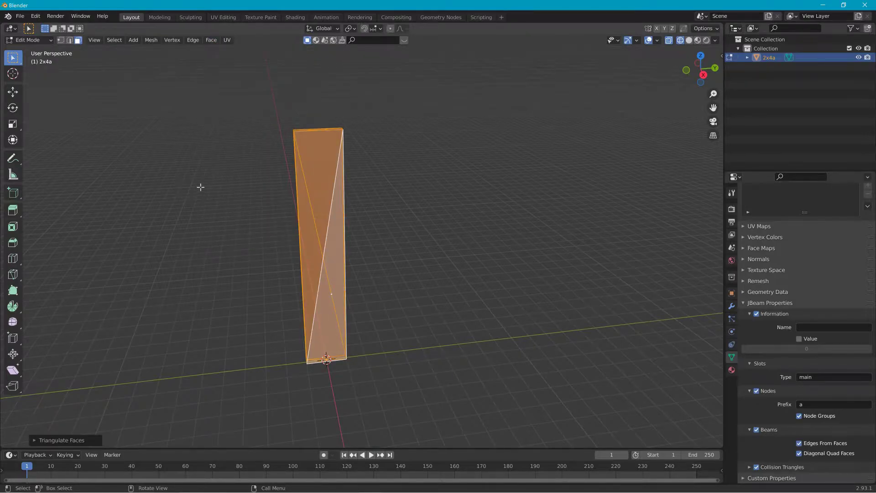
pyautogui.scroll(3, 200, 187)
pyautogui.scroll(-2, 194, 173)
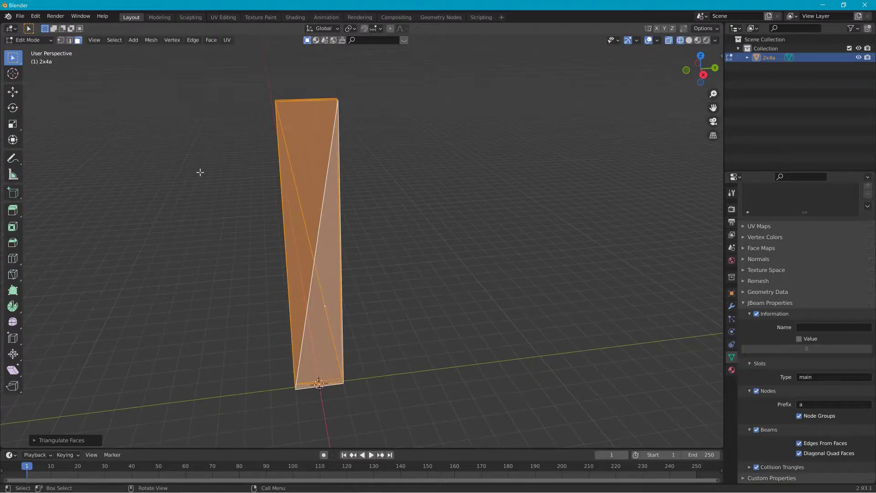
pyautogui.click(200, 171)
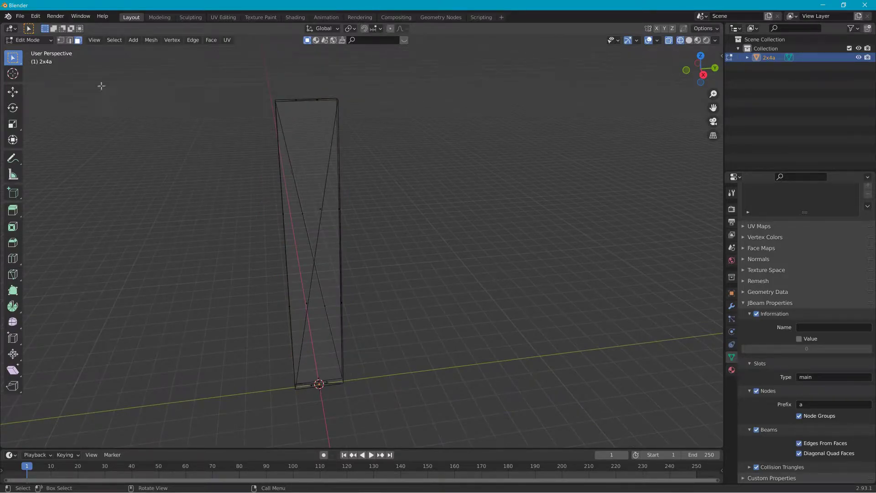
# Step: Select the triangulated plank's corner vertices in turn with vertex selection to examine how the edges and diagonals connect them
pyautogui.click(278, 106)
pyautogui.click(340, 102)
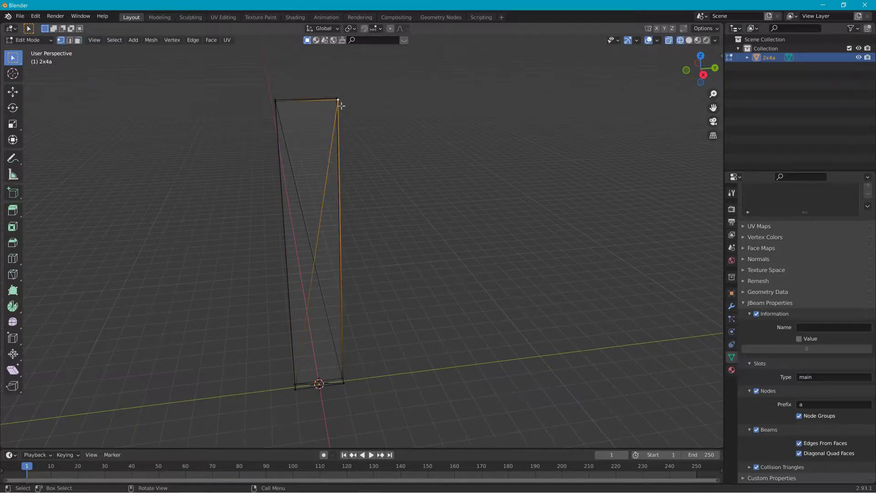
pyautogui.click(299, 393)
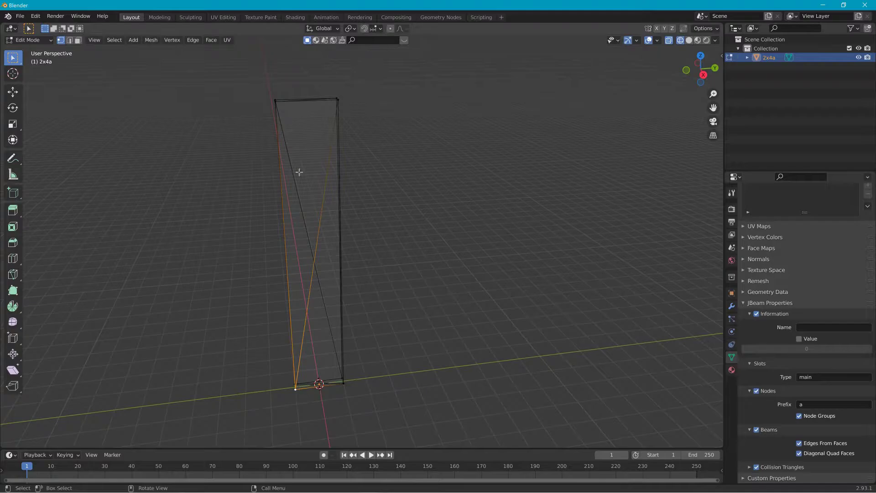
pyautogui.click(279, 105)
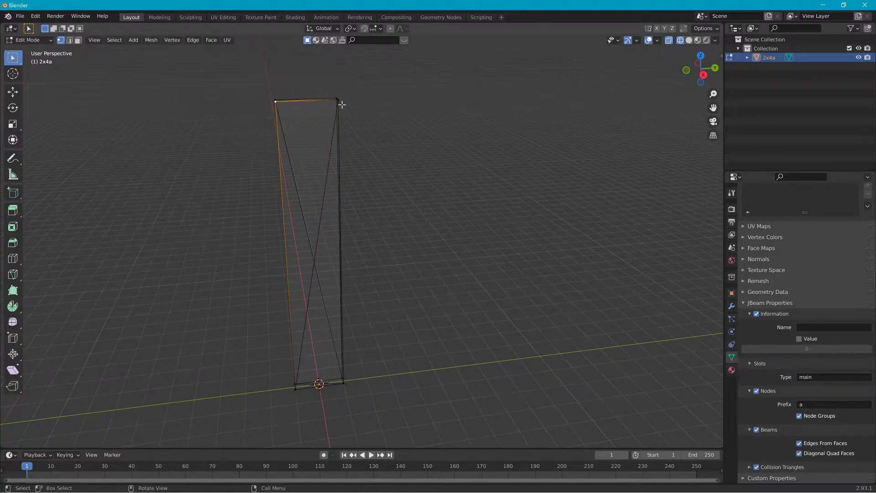
pyautogui.click(340, 101)
pyautogui.click(297, 390)
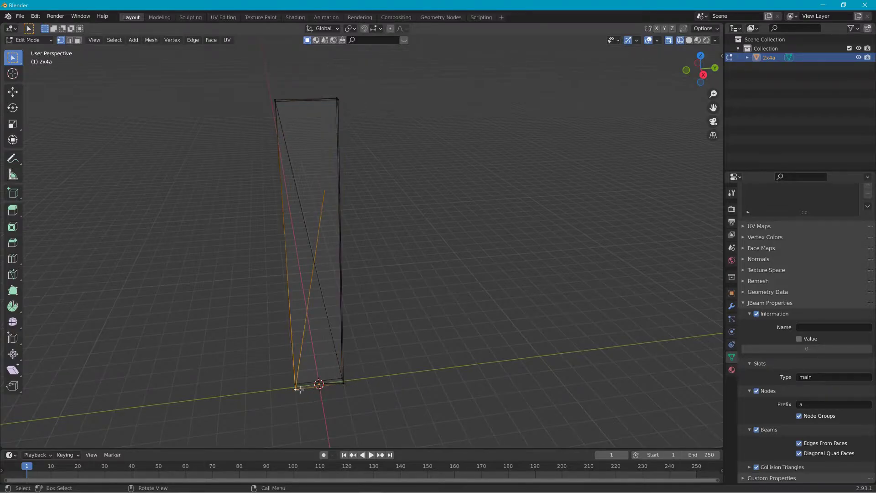
pyautogui.click(283, 105)
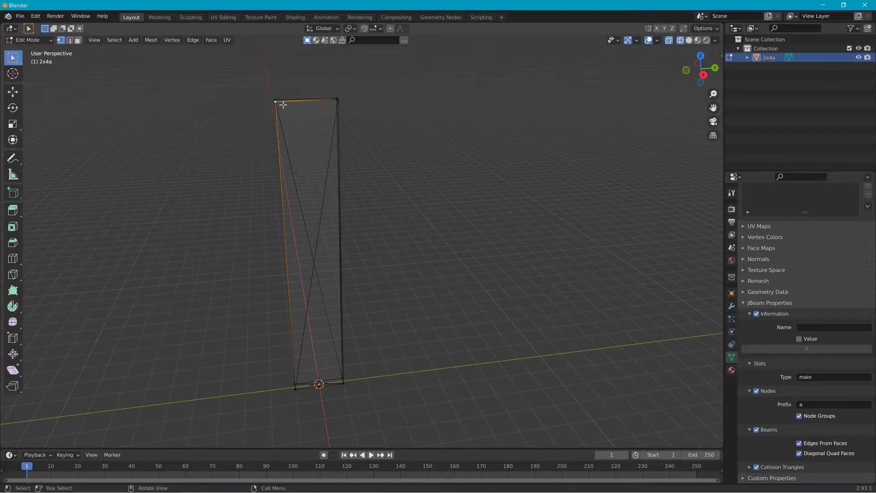
pyautogui.click(340, 102)
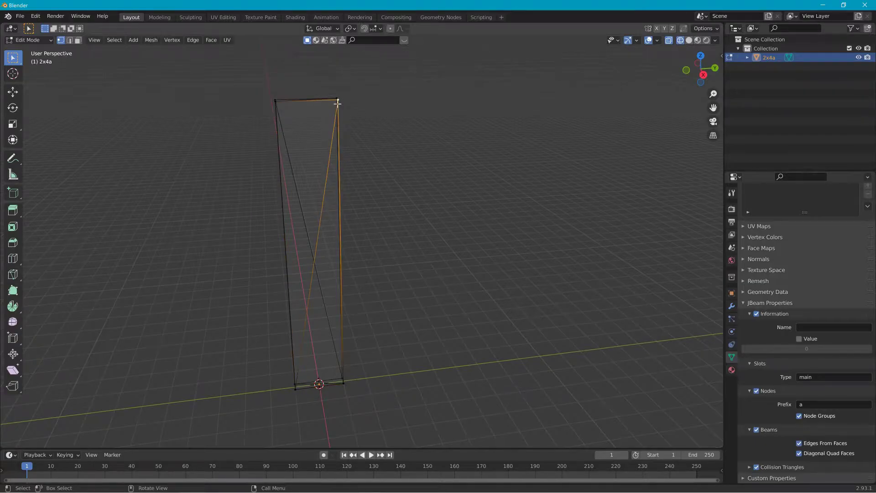
pyautogui.click(250, 105)
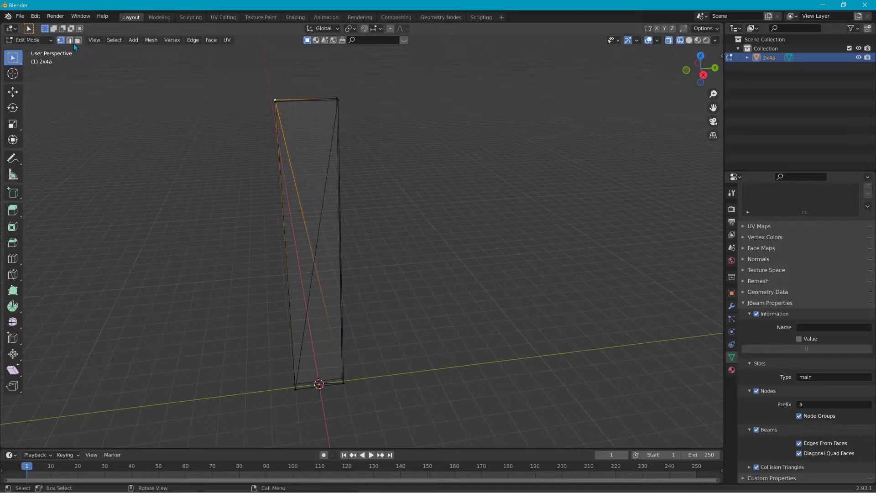
# Step: Try edge selection on the plank, return to vertex selection, and check its two upper front corner vertices
pyautogui.press('2')
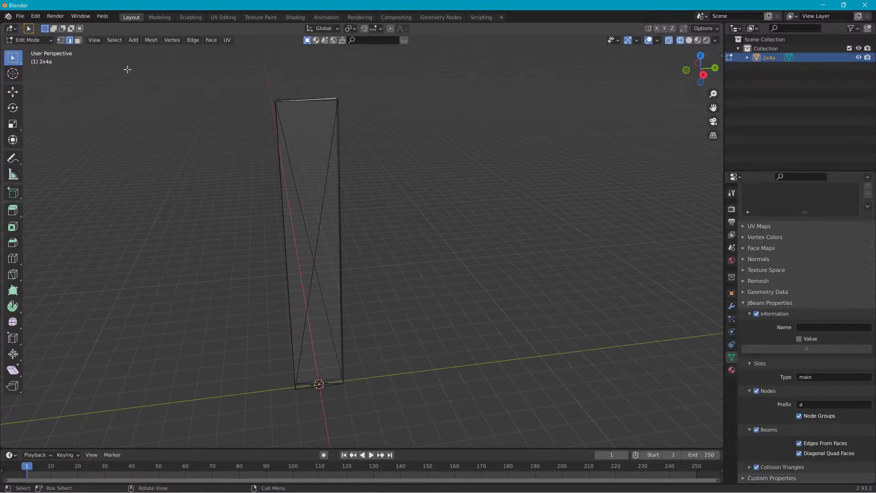
pyautogui.click(61, 40)
pyautogui.click(282, 105)
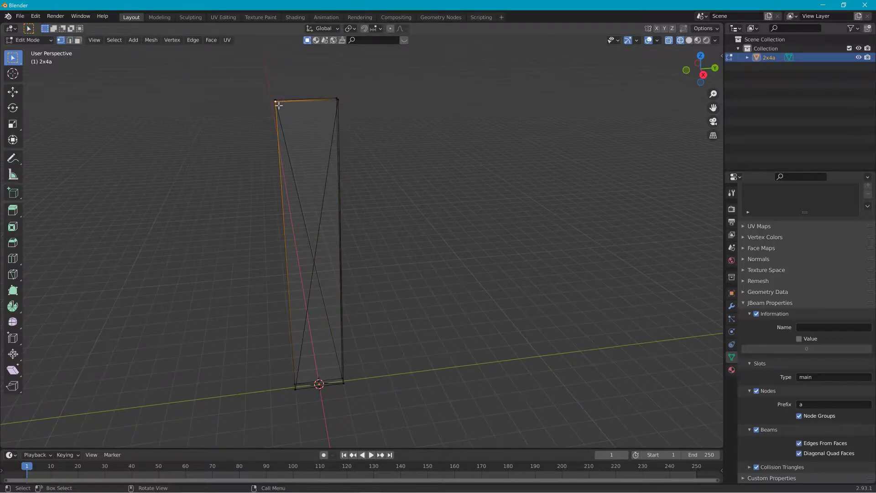
pyautogui.click(339, 100)
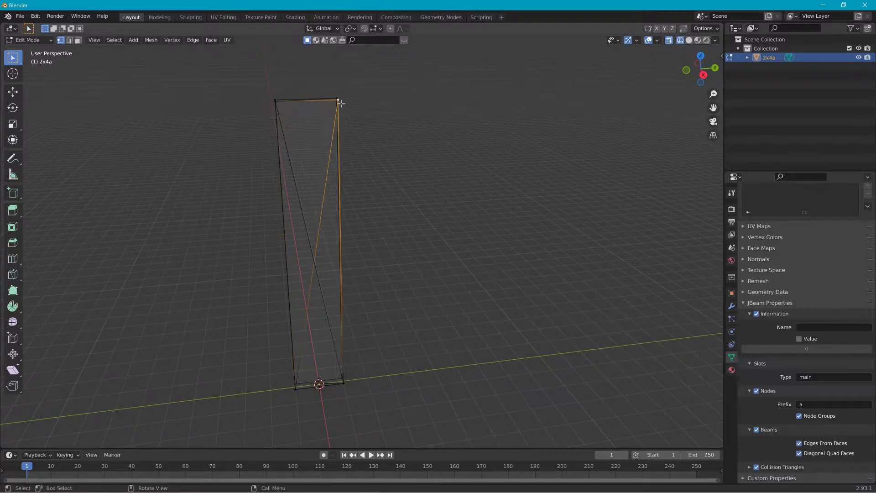
pyautogui.click(281, 105)
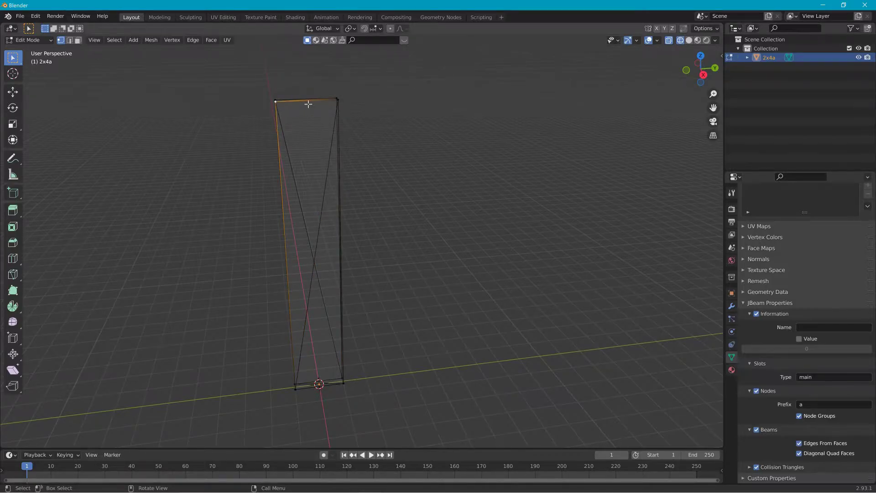
# Step: Compare the plank's upper front edge in edge selection with that edge's two end points in vertex selection
pyautogui.scroll(5, 309, 104)
pyautogui.scroll(-3, 358, 131)
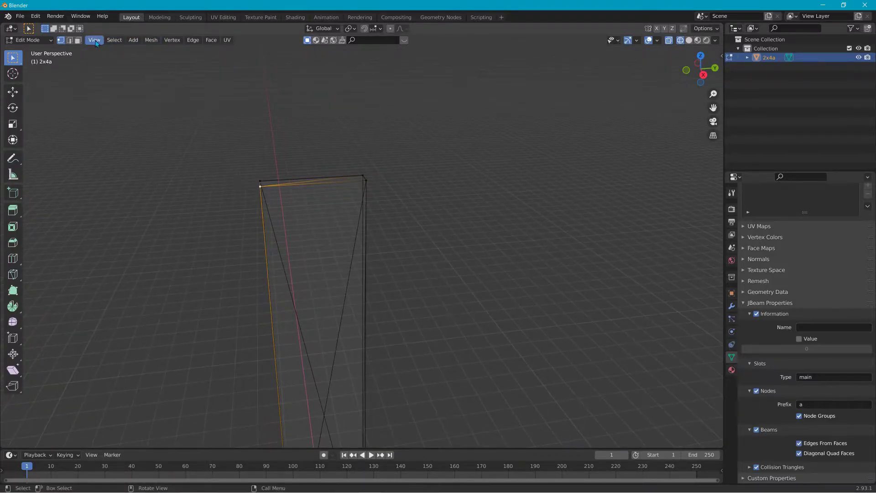
pyautogui.click(70, 40)
pyautogui.click(308, 187)
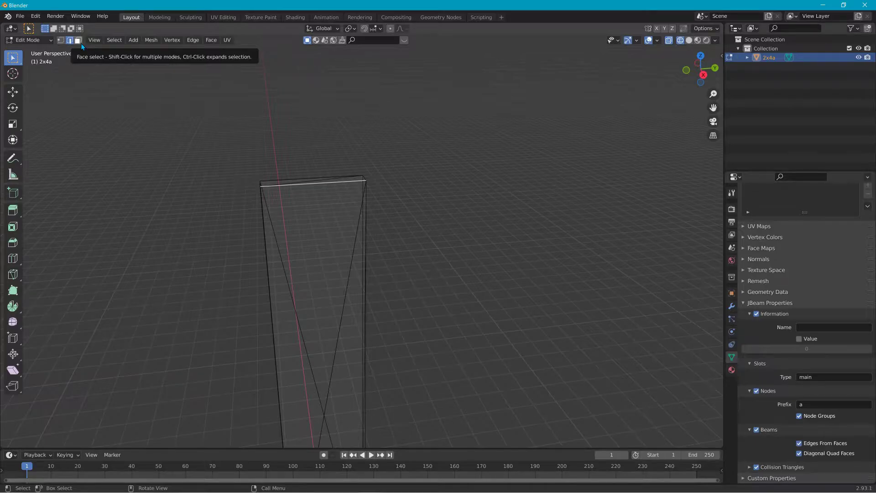
pyautogui.click(61, 41)
pyautogui.click(262, 188)
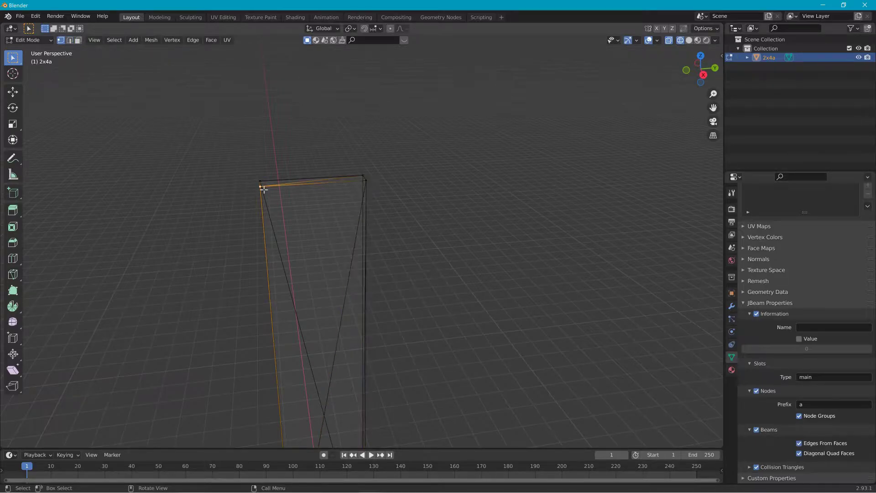
pyautogui.click(368, 183)
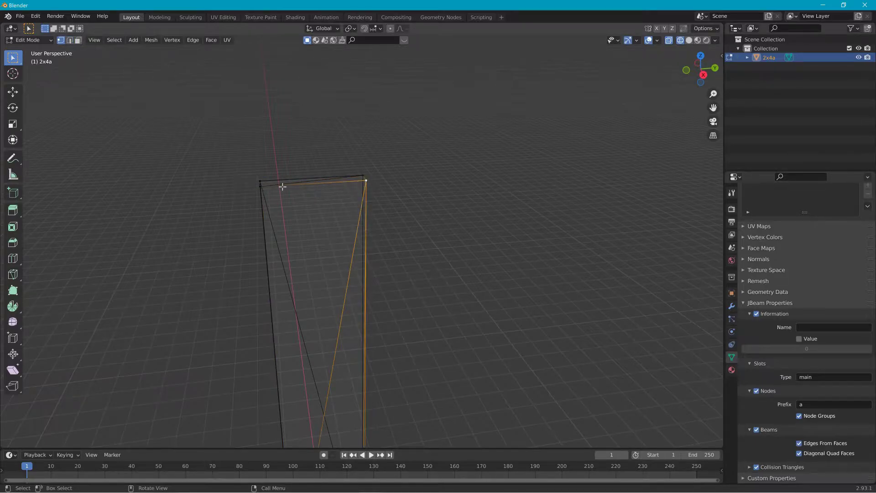
pyautogui.click(261, 188)
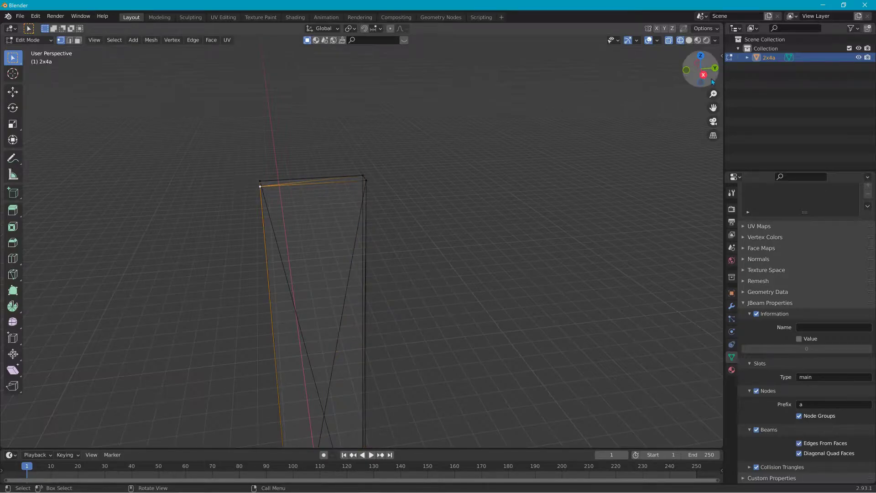
# Step: Show the vertex Transform values and examine the local coordinates of the plank's upper corner vertices
pyautogui.click(722, 56)
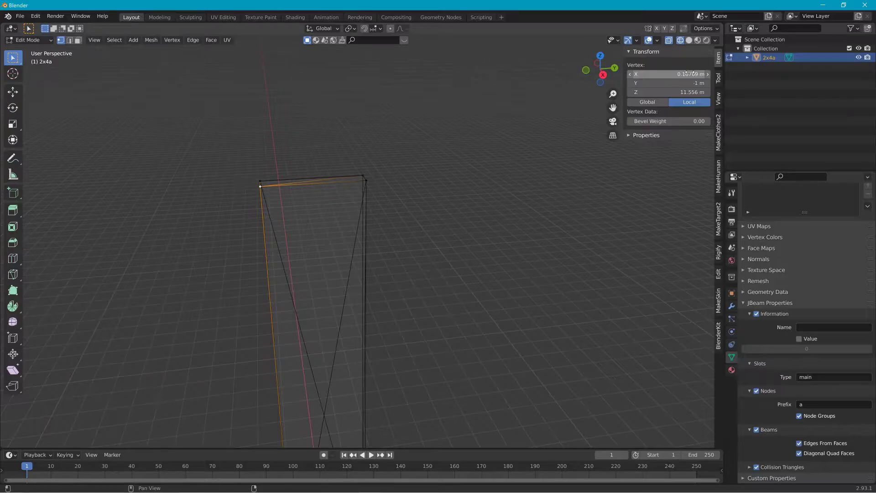
pyautogui.click(263, 185)
pyautogui.click(364, 178)
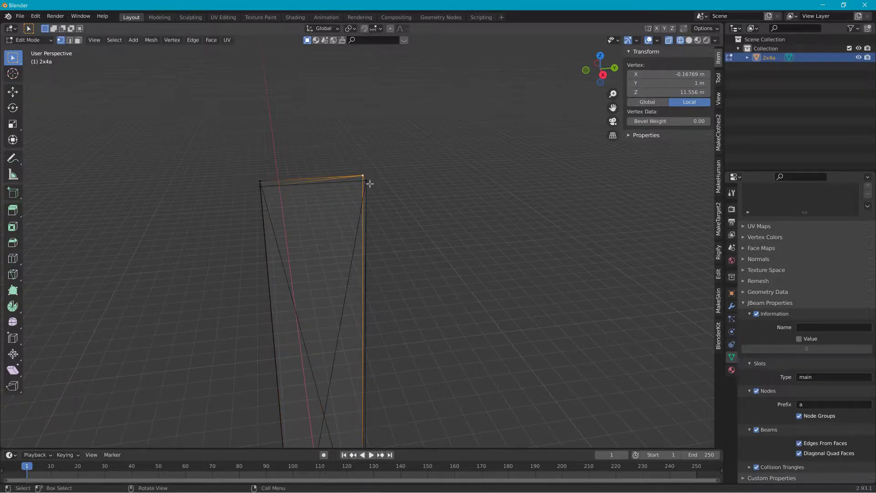
pyautogui.click(263, 188)
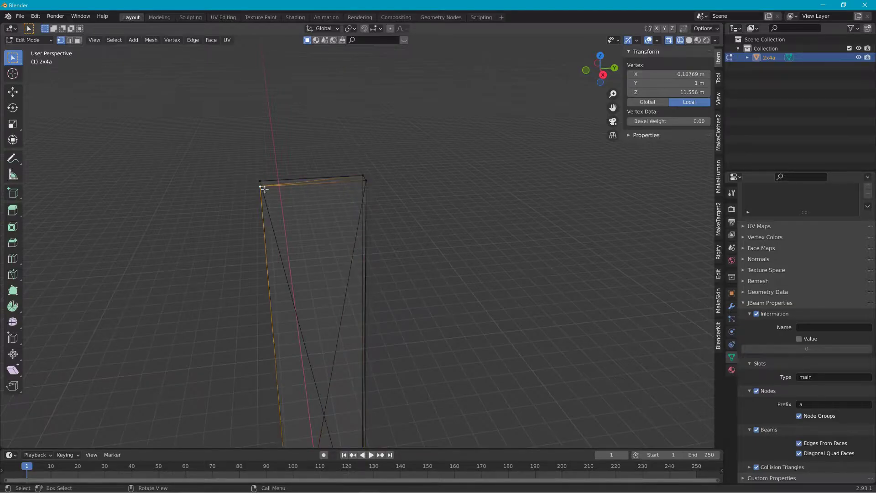
pyautogui.click(366, 181)
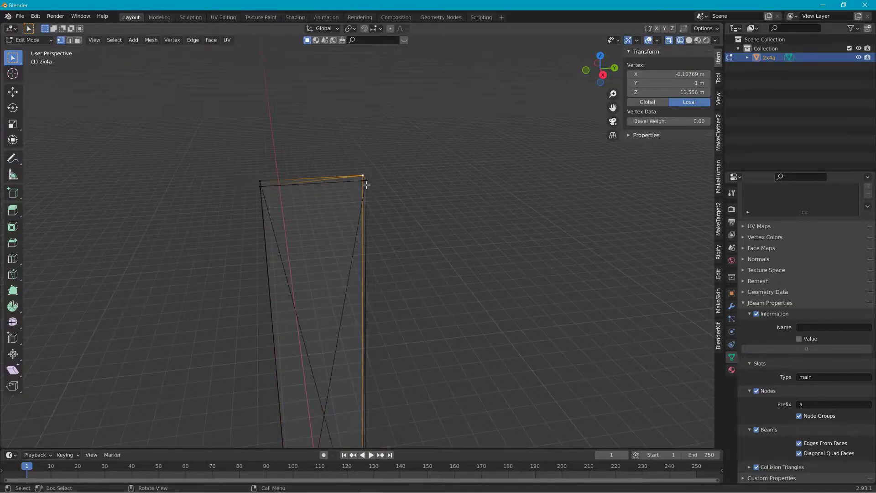
pyautogui.click(367, 184)
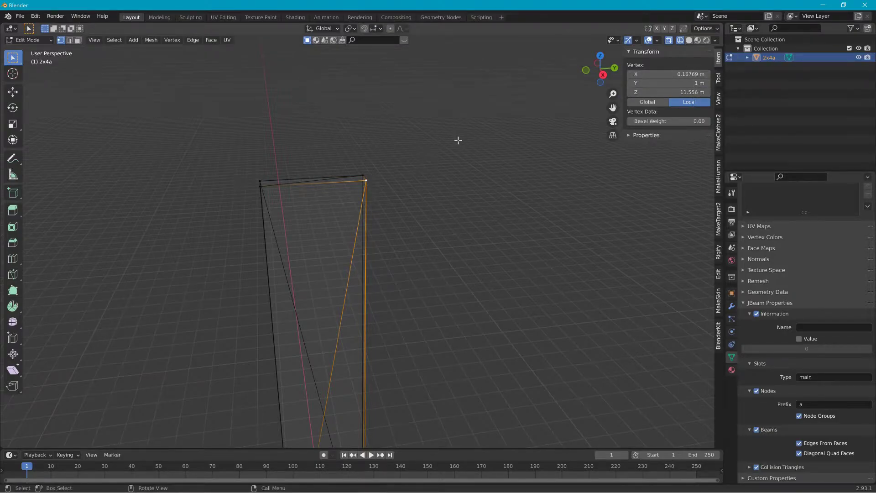
pyautogui.scroll(-4, 438, 201)
pyautogui.moveTo(440, 193); pyautogui.dragTo(422, 170, button='middle')
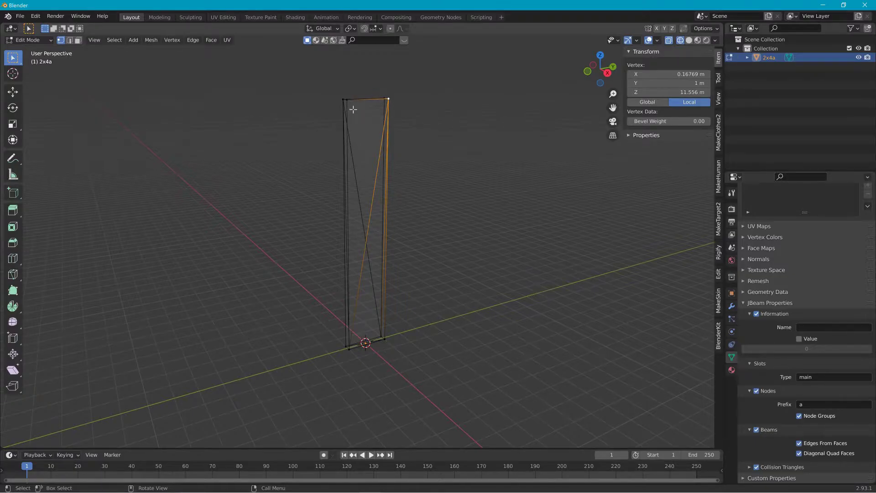
# Step: Try to add a loop cut across the fully selected, triangulated plank, checking it in material preview and wireframe display
pyautogui.moveTo(423, 114)
pyautogui.mouseDown(button='middle')
pyautogui.moveTo(435, 124)
pyautogui.moveTo(427, 127)
pyautogui.mouseUp(button='middle')
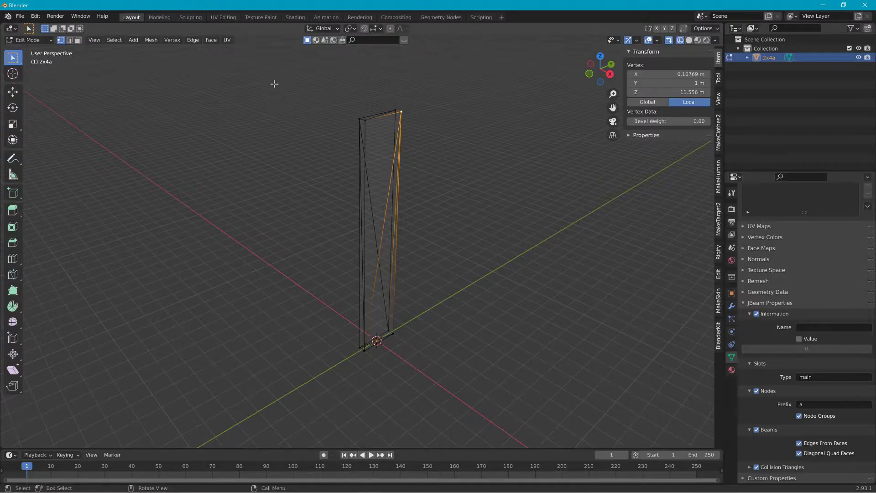
pyautogui.moveTo(310, 89); pyautogui.dragTo(438, 410)
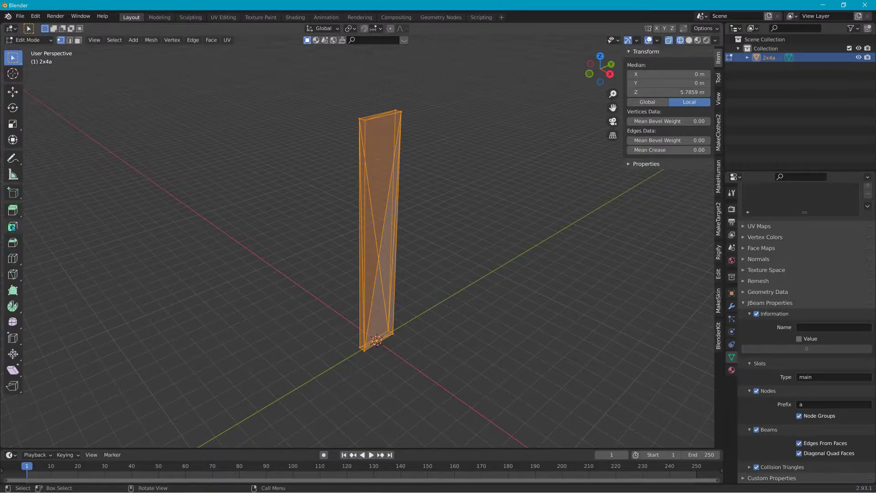
pyautogui.click(12, 258)
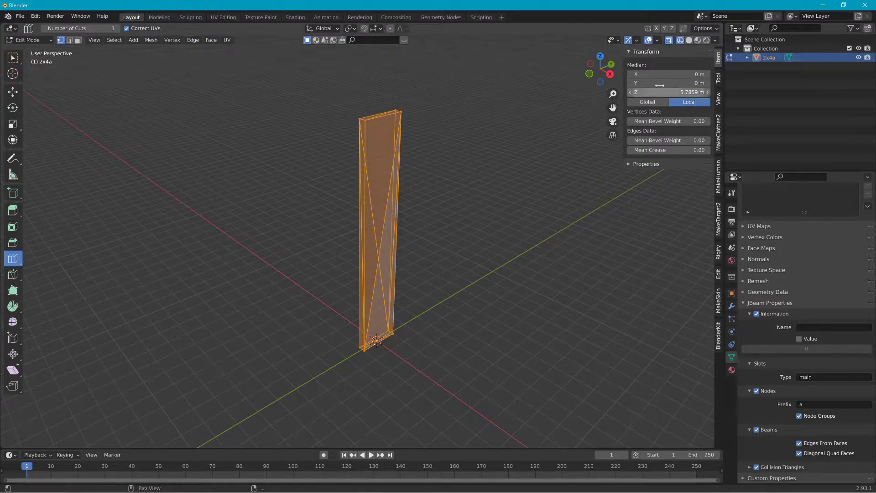
pyautogui.click(668, 41)
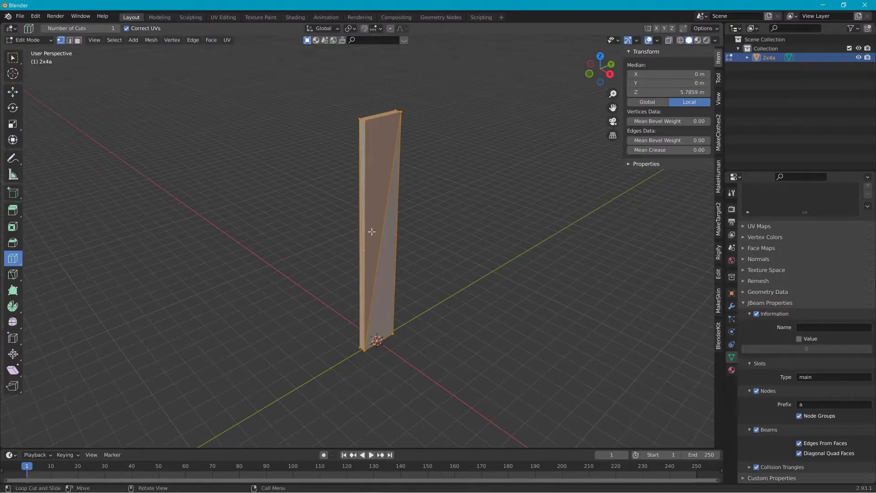
pyautogui.click(698, 40)
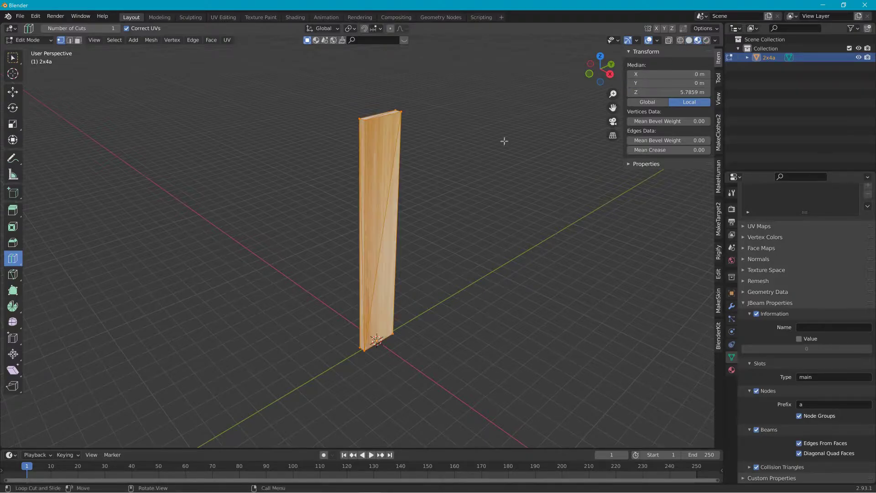
pyautogui.click(669, 40)
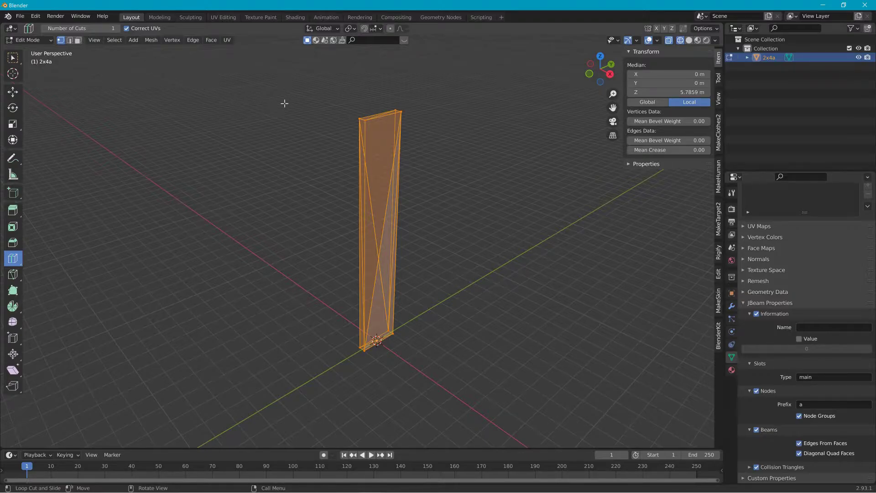
pyautogui.click(389, 230)
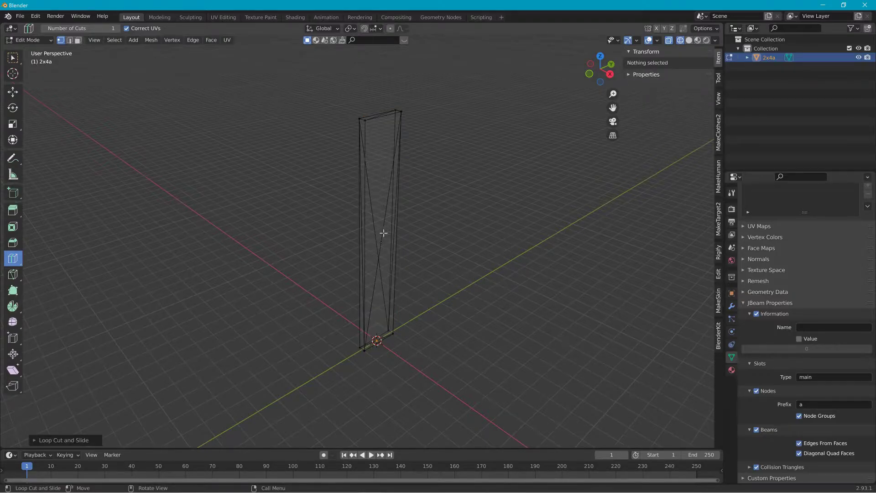
# Step: Undo the plank's recent selection changes and its triangulation to return to the original quad faces
pyautogui.press('a')
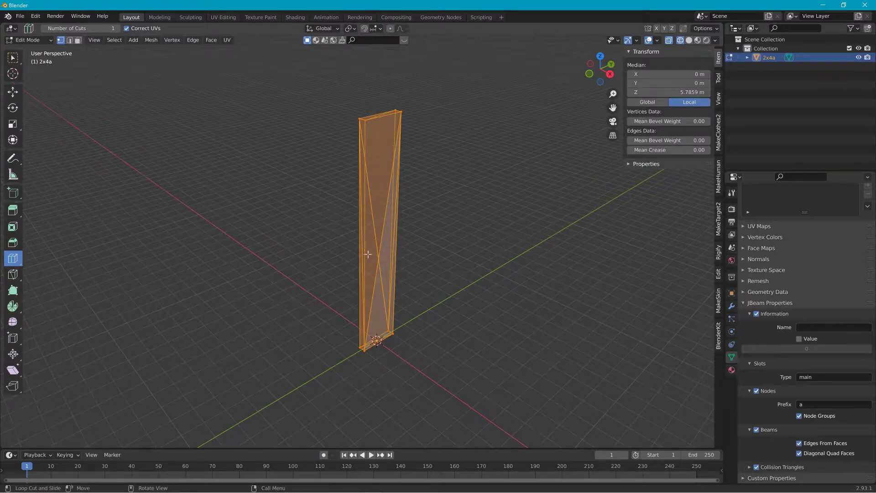
pyautogui.hotkey('shift', 'ctrl', 'm')
pyautogui.hotkey('shift', 'ctrl', 'm')
pyautogui.hotkey('shift', 'ctrl', 'm')
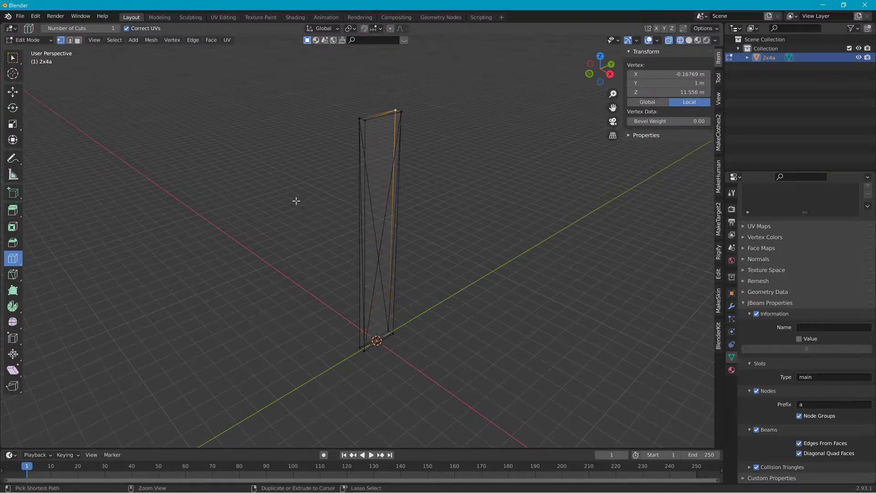
pyautogui.hotkey('shift', 'ctrl', 'm')
pyautogui.hotkey('shift', 'ctrl', 'm')
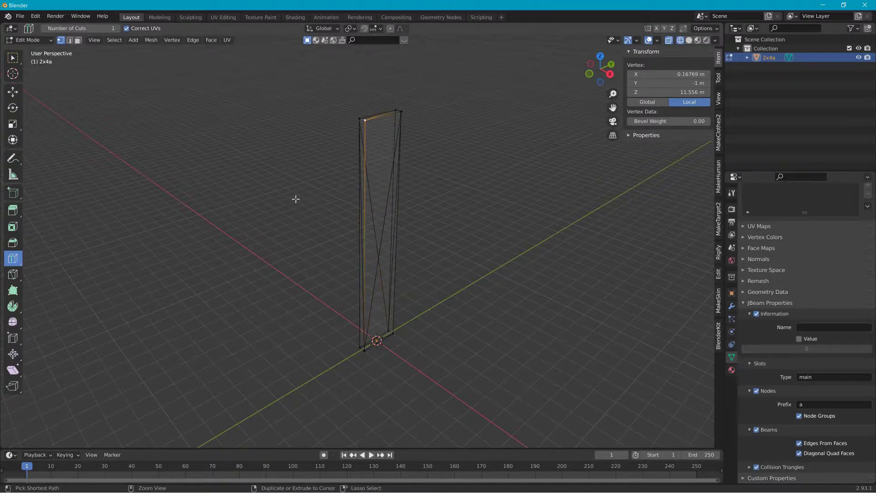
pyautogui.press('2')
pyautogui.hotkey('shift', 'ctrl', 'm')
pyautogui.hotkey('shift', 'ctrl', 'm')
pyautogui.hotkey('shift', 'ctrl', 'm')
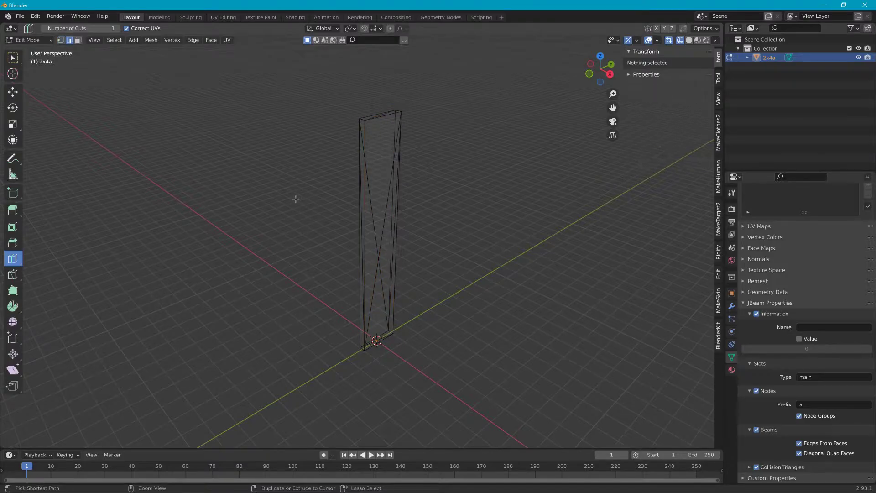
pyautogui.hotkey('shift', 'ctrl', 'm')
pyautogui.press('1')
pyautogui.hotkey('shift', 'ctrl', 'm')
pyautogui.hotkey('shift', 'ctrl', 'm')
pyautogui.hotkey('shift', 'ctrl', 'm')
pyautogui.hotkey('shift', 'ctrl', 'm')
pyautogui.hotkey('shift', 'ctrl', 'm')
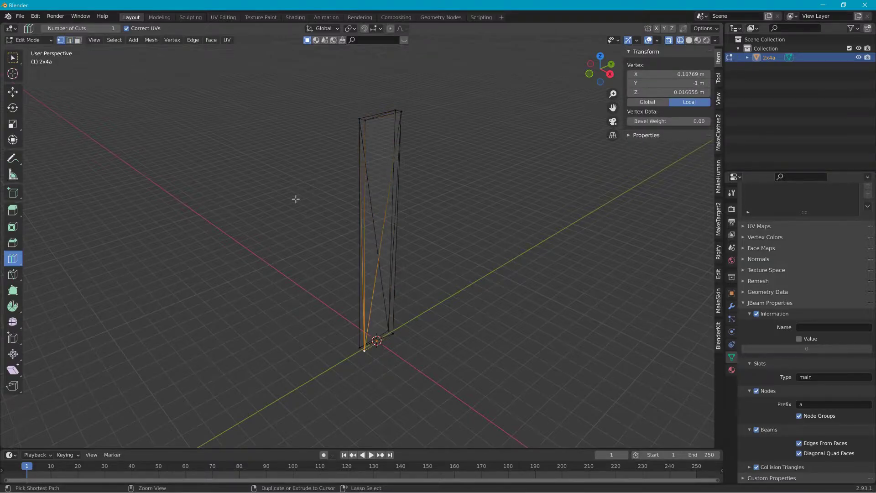
pyautogui.press('3')
pyautogui.press('a')
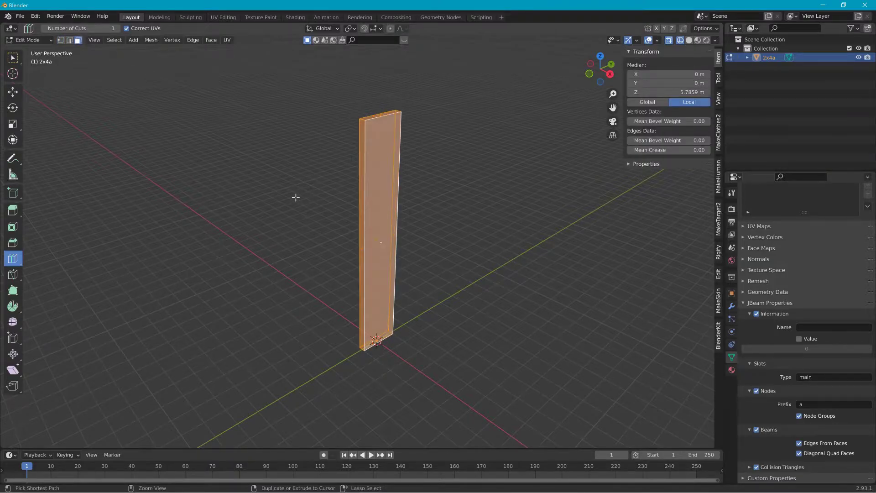
pyautogui.hotkey('alt', 'a')
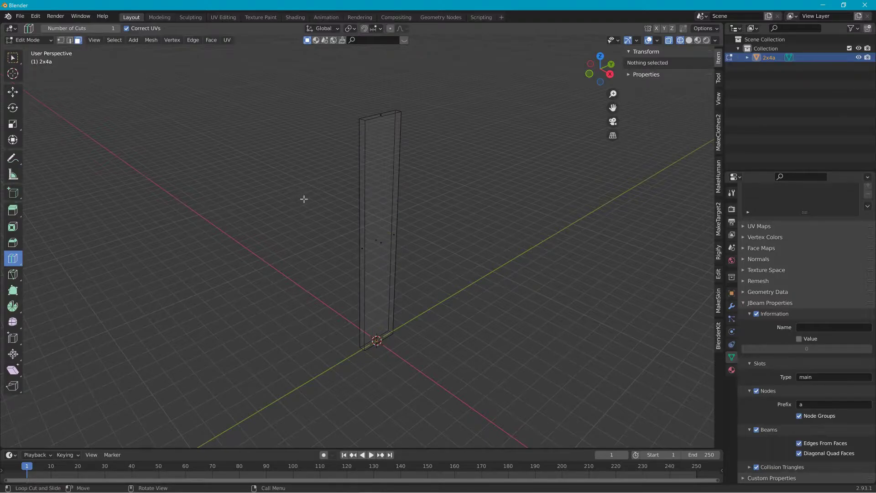
# Step: Add a single horizontal loop cut around the plank at mid-height
pyautogui.moveTo(313, 237)
pyautogui.mouseDown(button='middle')
pyautogui.moveTo(319, 220)
pyautogui.moveTo(311, 232)
pyautogui.mouseUp(button='middle')
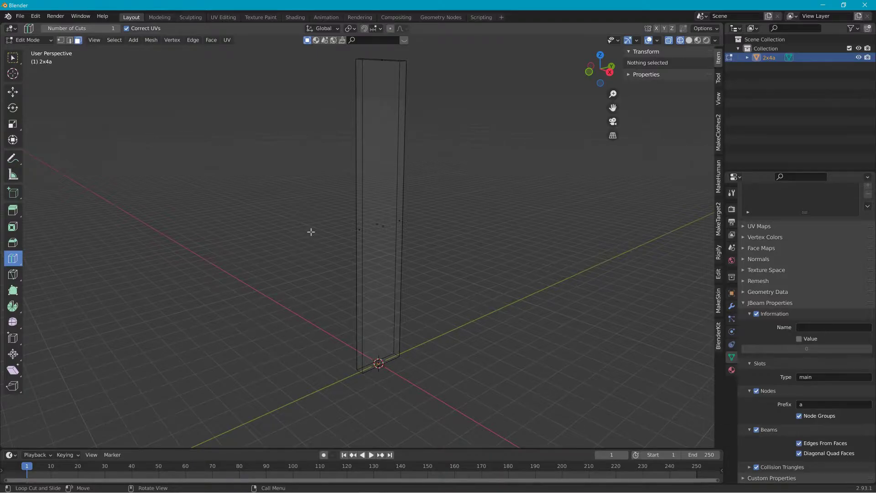
pyautogui.scroll(-2, 311, 231)
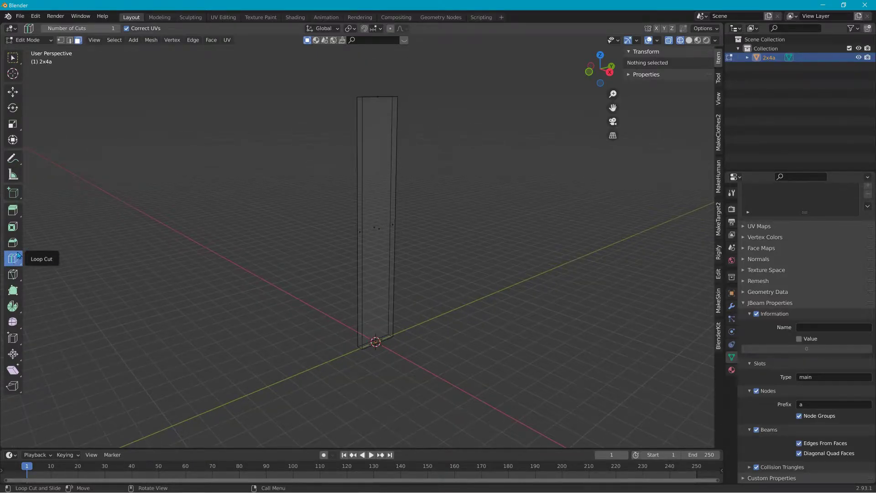
pyautogui.click(375, 233)
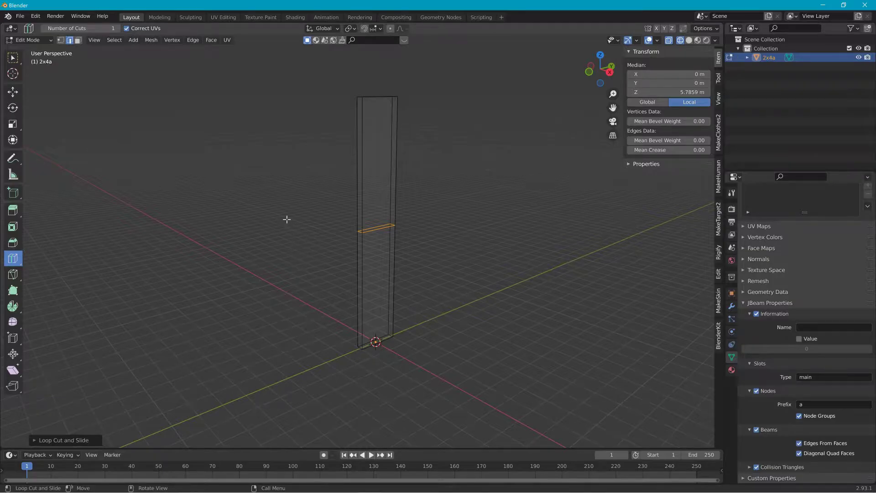
# Step: Return to vertex selection with the Select Box tool and select the entire plank, including its middle loop
pyautogui.moveTo(288, 217); pyautogui.dragTo(315, 228, button='middle')
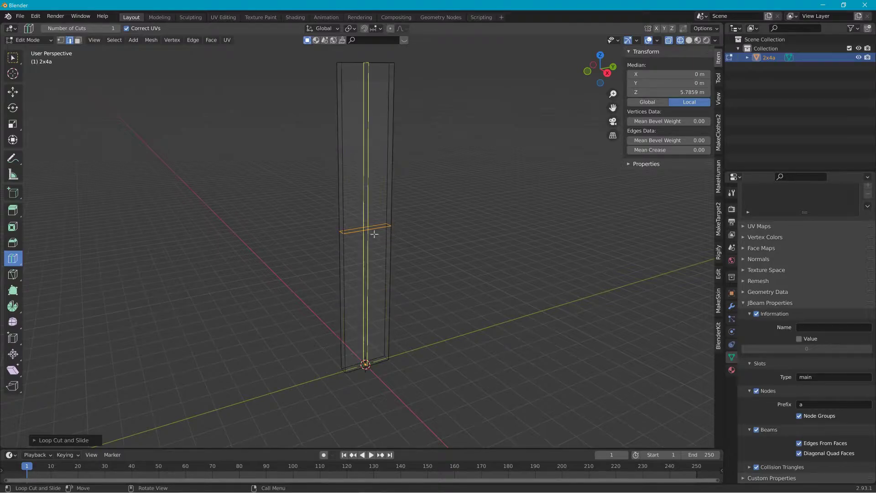
pyautogui.press('a')
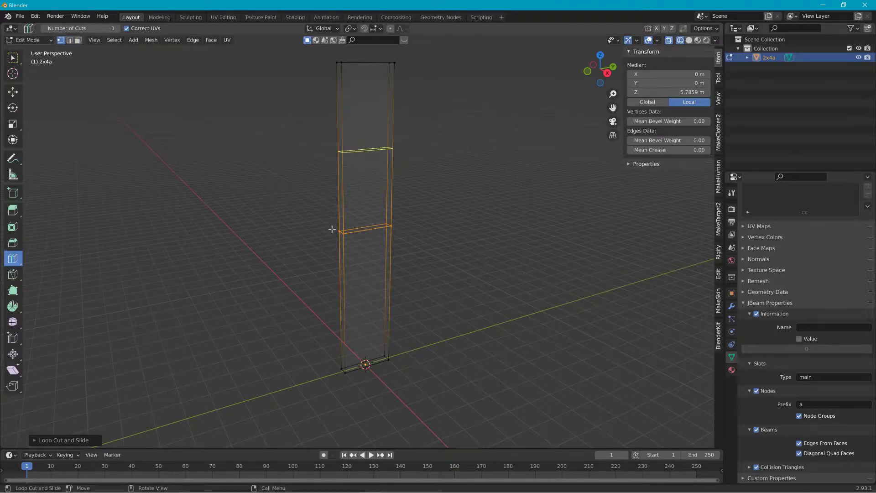
pyautogui.scroll(5, 412, 231)
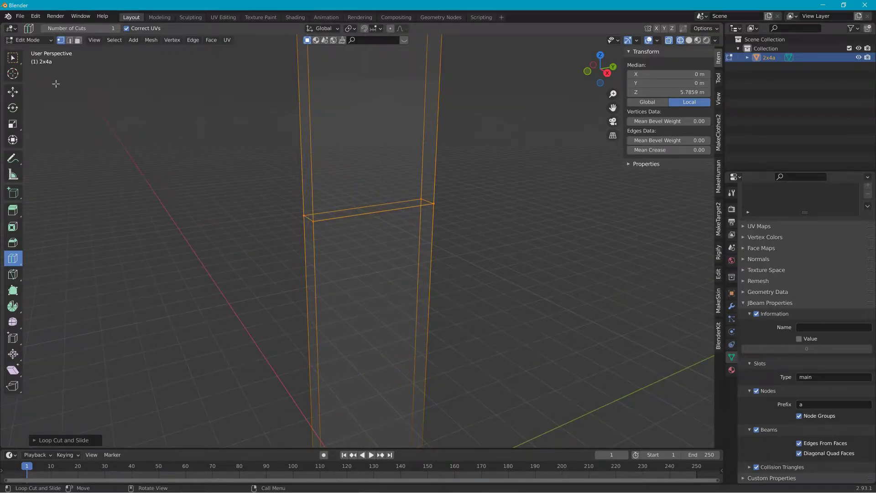
pyautogui.click(14, 59)
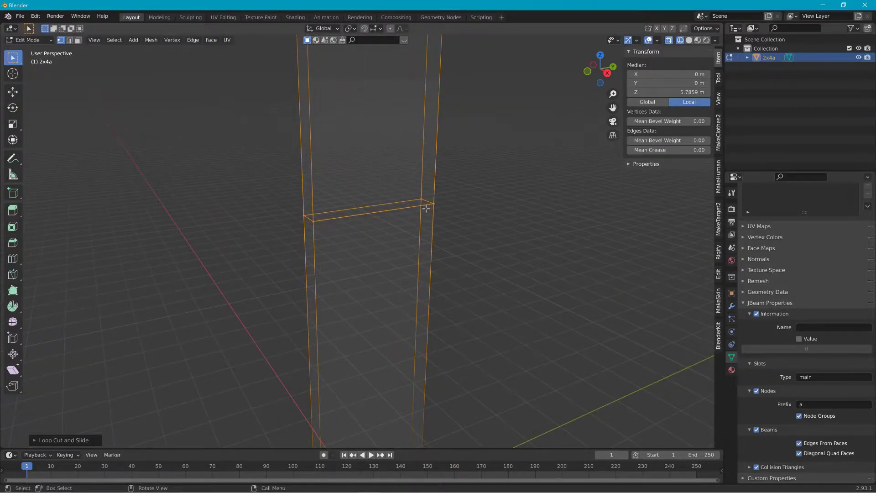
pyautogui.scroll(-5, 278, 200)
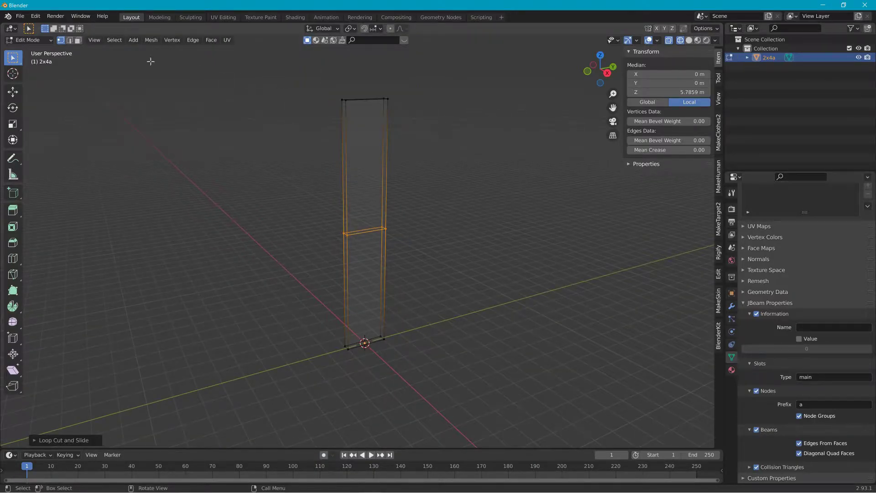
pyautogui.moveTo(271, 71); pyautogui.dragTo(451, 369)
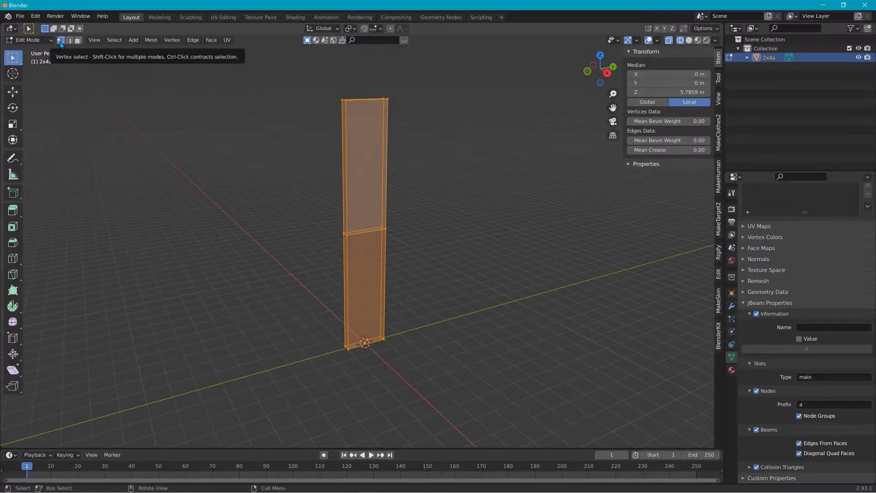
# Step: Select the whole 2x4a board mesh and triangulate its faces
pyautogui.moveTo(297, 84); pyautogui.dragTo(445, 387)
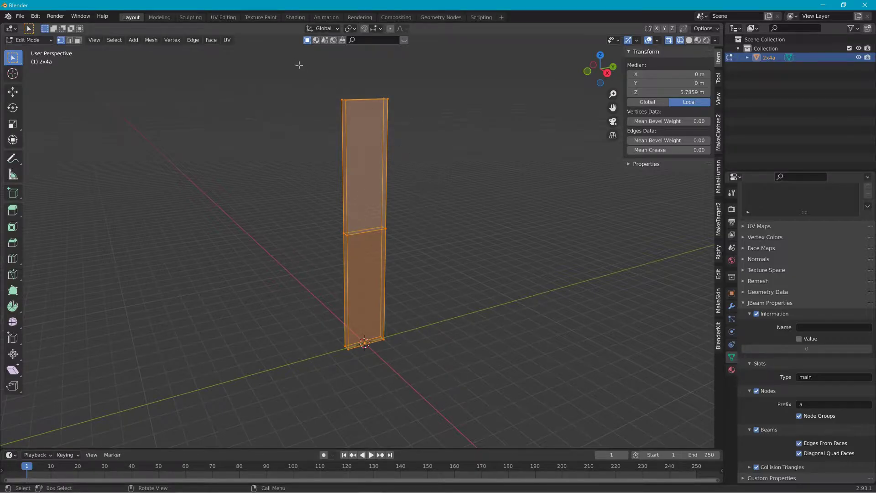
pyautogui.click(212, 41)
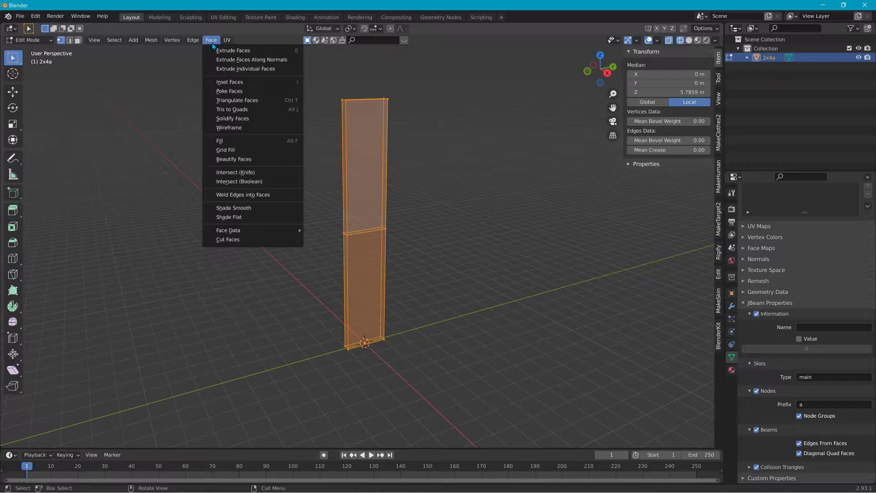
pyautogui.click(249, 101)
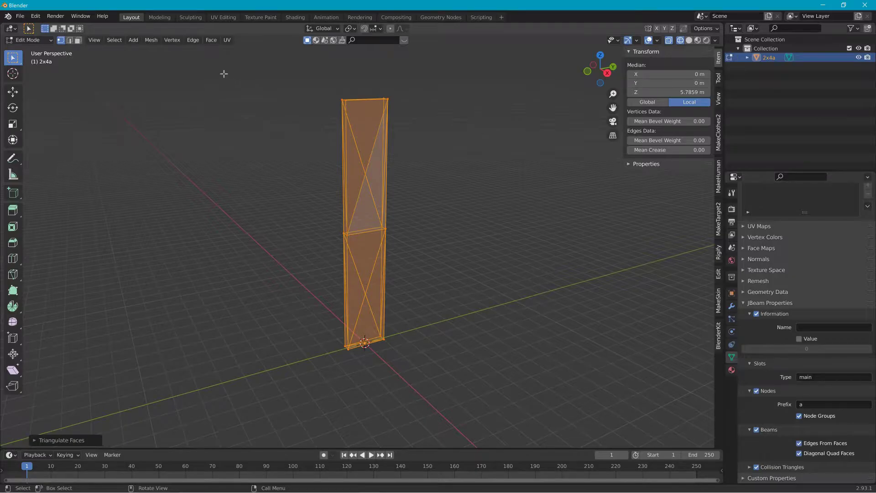
# Step: Connect all selected board vertices with edges using the JBeam NodesConnector, and inspect the resulting cross-bracing
pyautogui.click(156, 42)
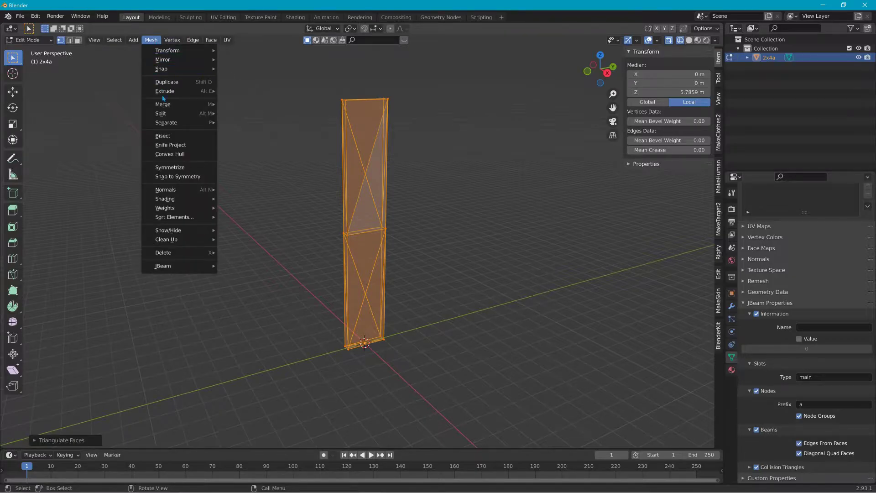
pyautogui.moveTo(208, 266)
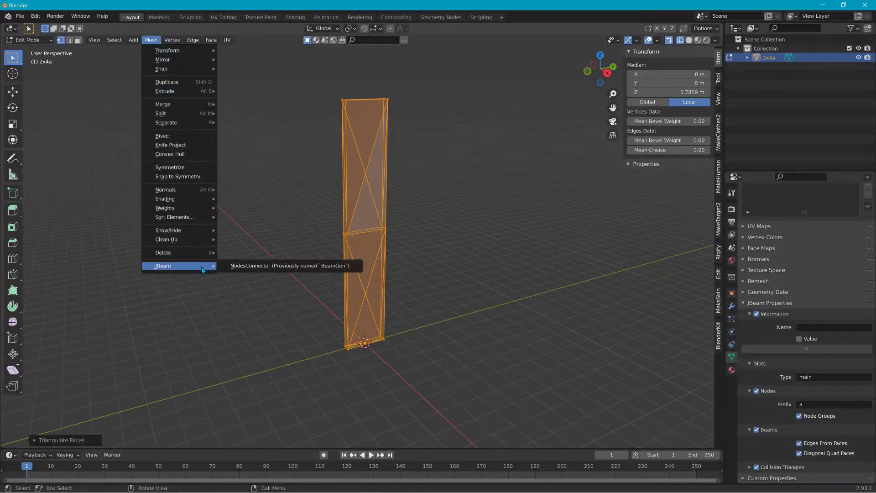
pyautogui.click(240, 267)
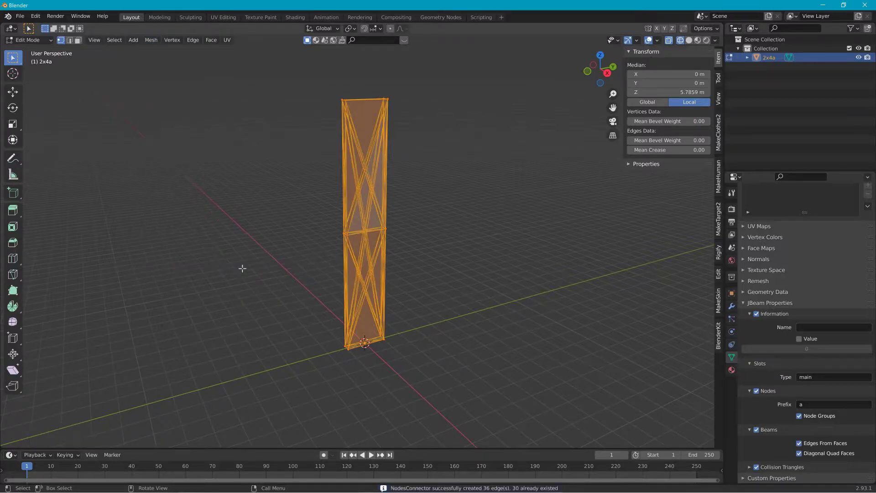
pyautogui.scroll(3, 266, 216)
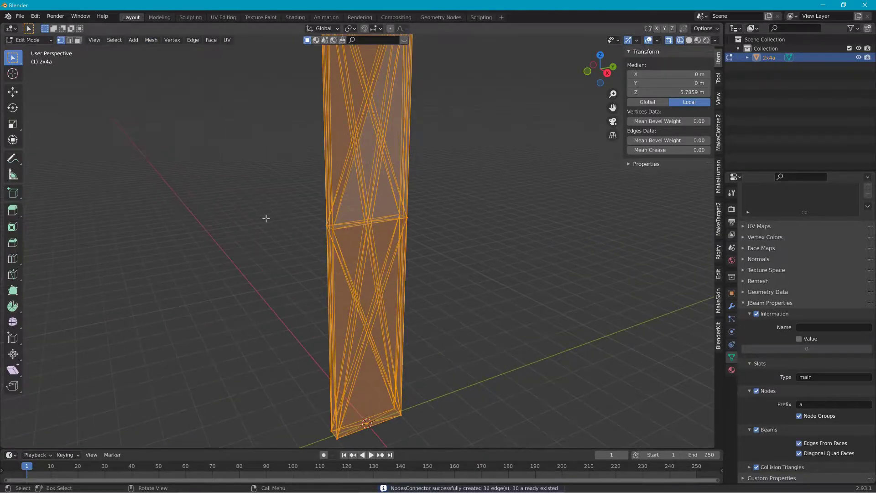
pyautogui.moveTo(266, 218); pyautogui.dragTo(268, 258, button='middle')
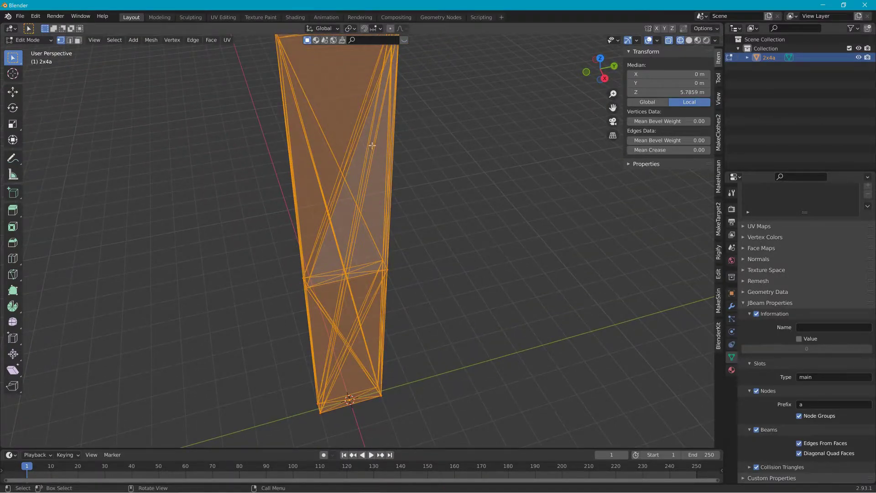
pyautogui.scroll(-2, 377, 125)
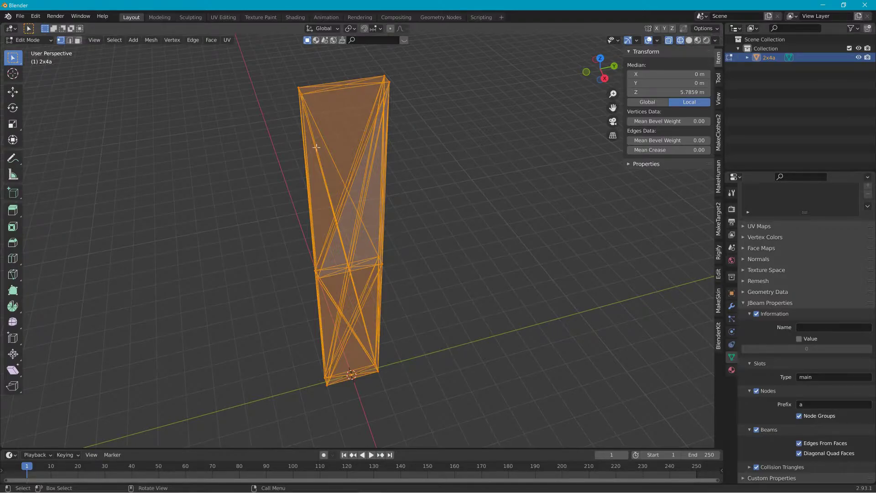
pyautogui.moveTo(316, 147); pyautogui.dragTo(270, 157, button='middle')
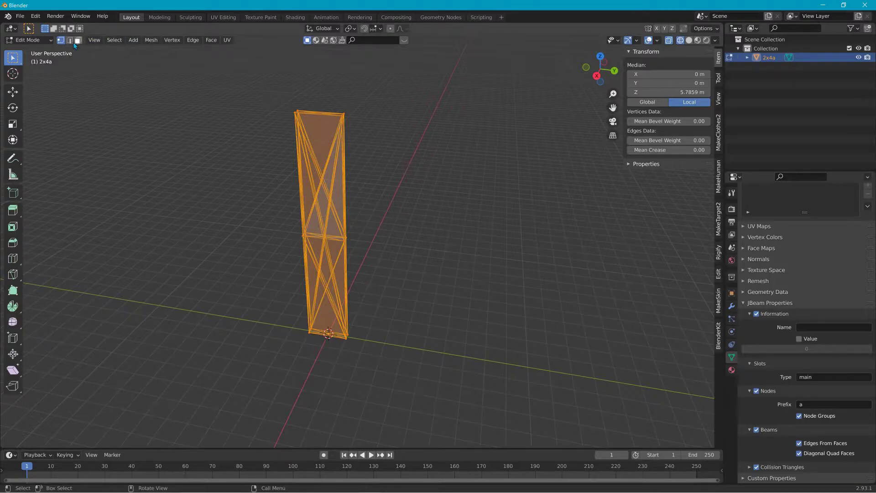
# Step: Return to Object Mode and display the textured board in Material Preview shading, comparing it with wireframe and solid views
pyautogui.click(28, 40)
pyautogui.click(25, 51)
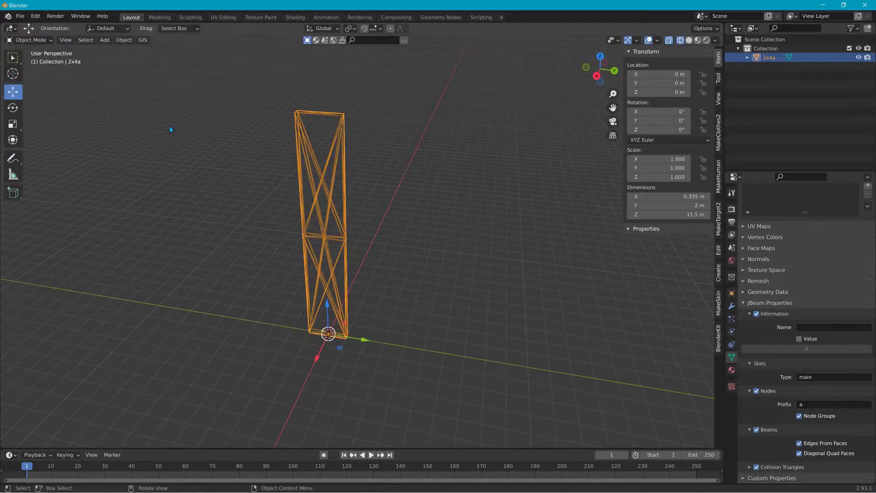
pyautogui.click(698, 41)
pyautogui.moveTo(442, 193); pyautogui.dragTo(493, 187, button='middle')
pyautogui.click(689, 41)
pyautogui.click(680, 40)
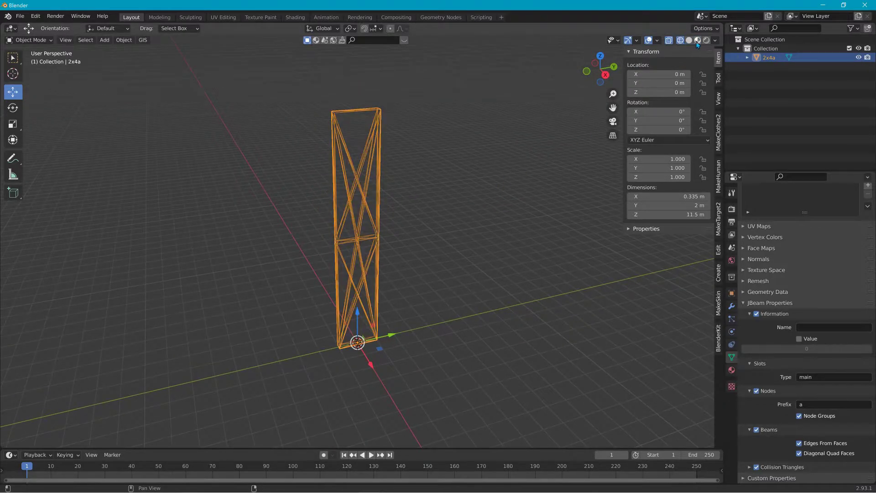
pyautogui.click(699, 40)
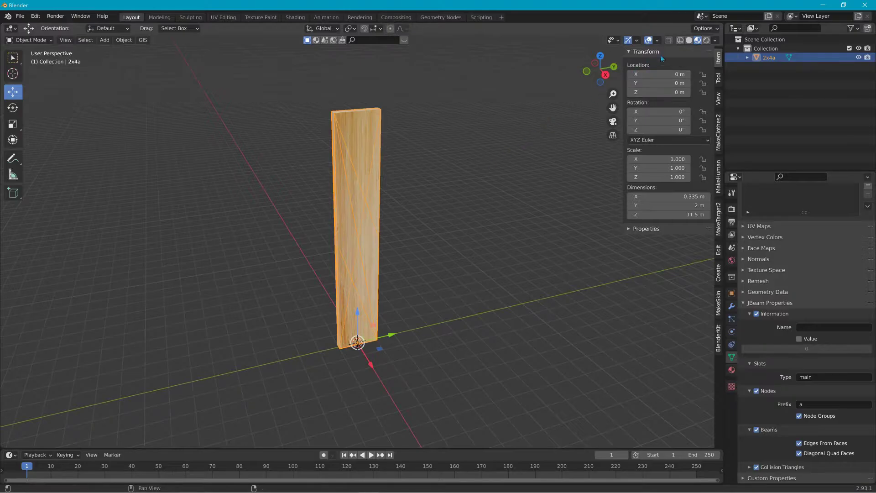
pyautogui.click(693, 41)
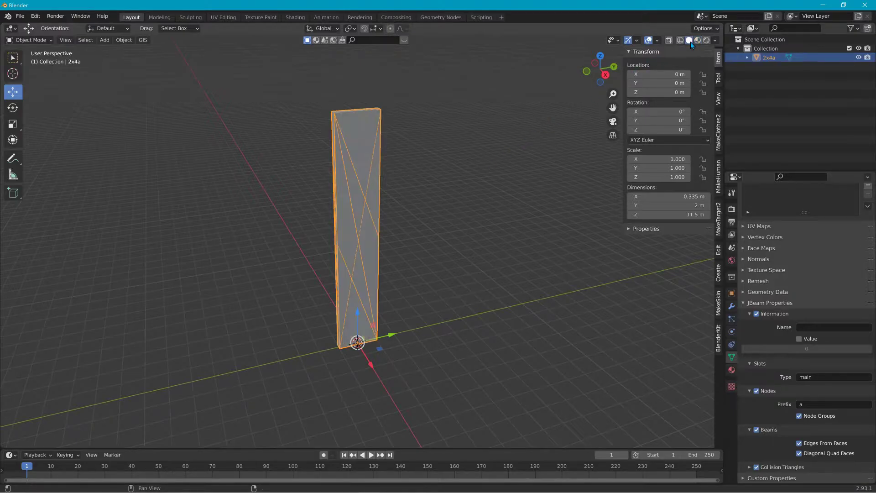
pyautogui.click(697, 40)
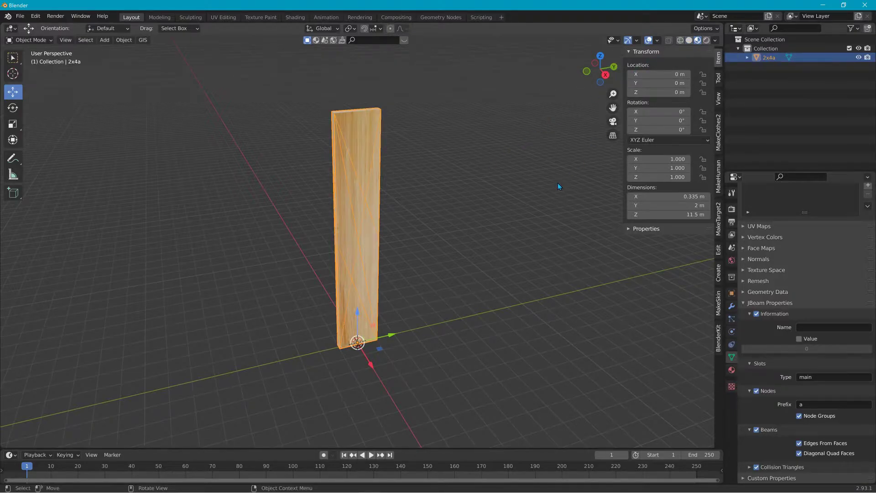
pyautogui.scroll(-1, 558, 183)
pyautogui.scroll(1, 553, 193)
# Step: Import the Collada reference model For_Scale.dae from the Desktop folder
pyautogui.click(20, 17)
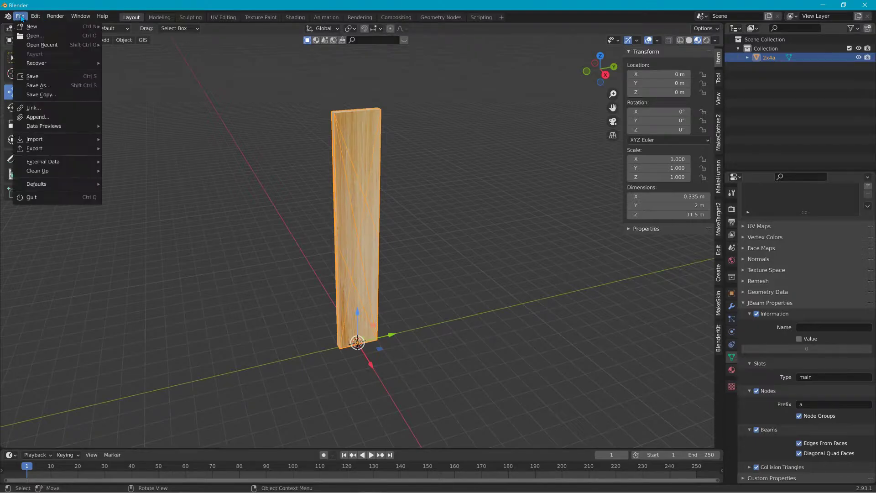
pyautogui.moveTo(31, 29)
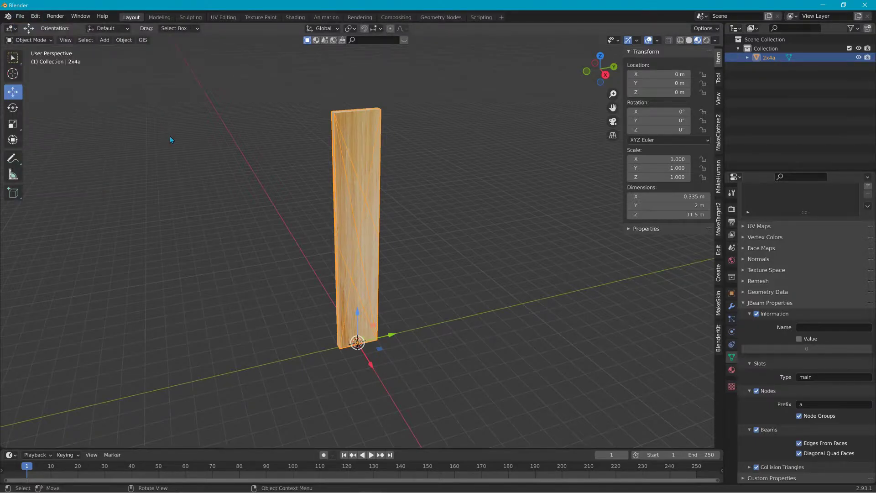
pyautogui.click(21, 17)
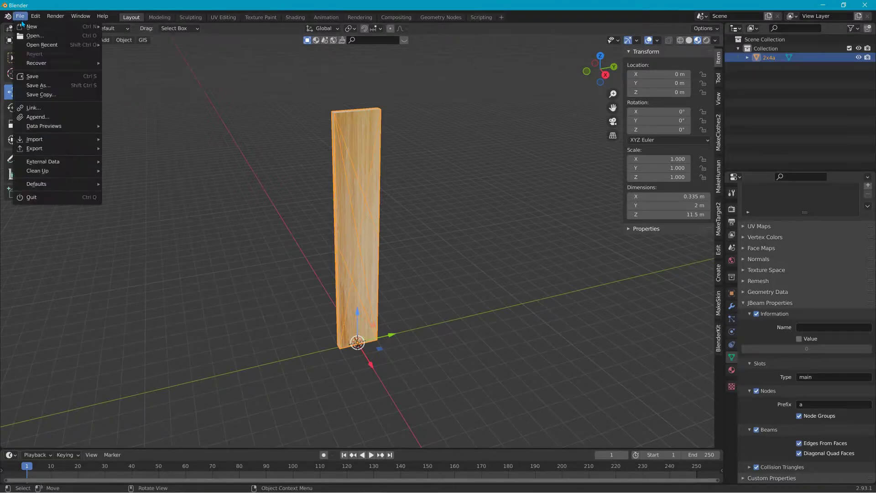
pyautogui.moveTo(64, 140)
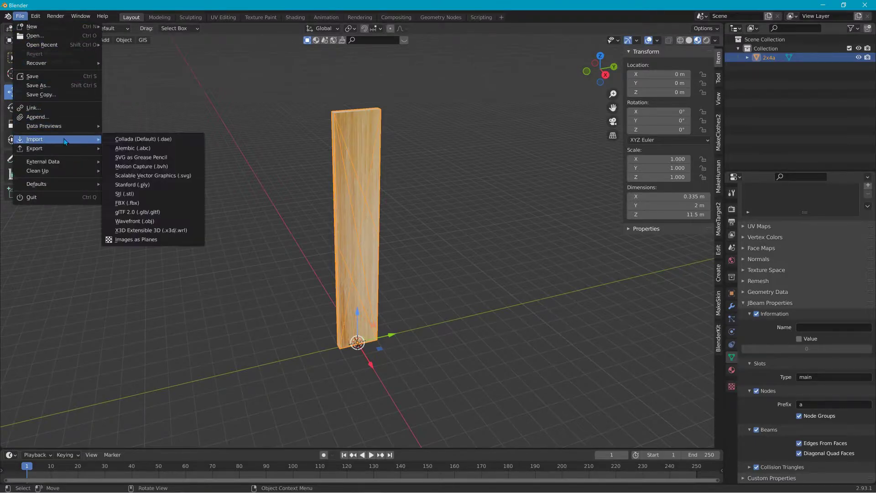
pyautogui.click(123, 141)
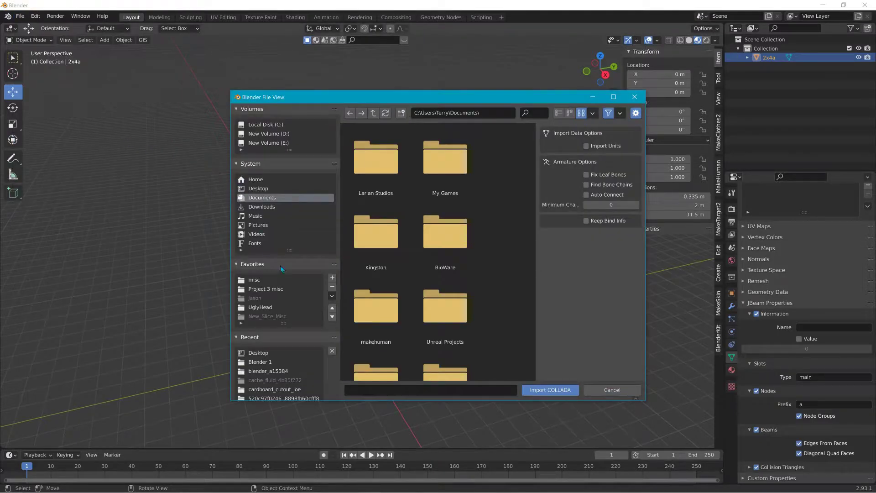
pyautogui.click(259, 352)
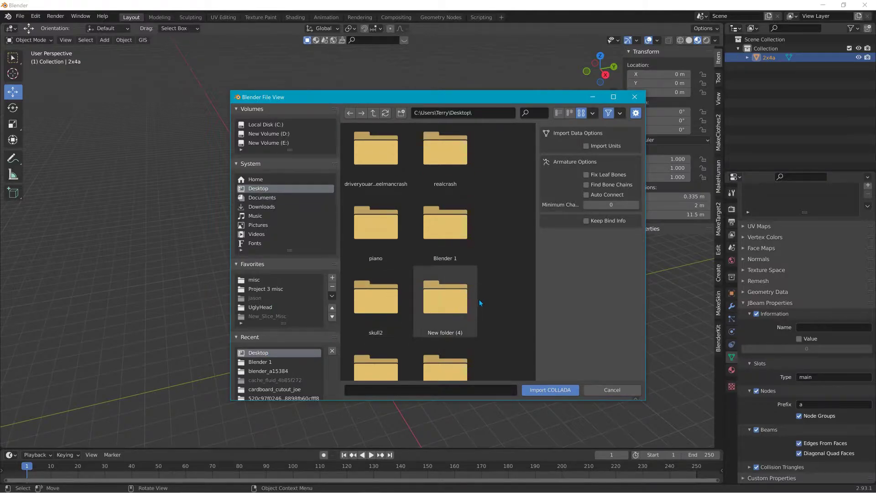
pyautogui.scroll(-3, 493, 277)
pyautogui.moveTo(535, 185); pyautogui.dragTo(535, 380)
pyautogui.click(445, 337)
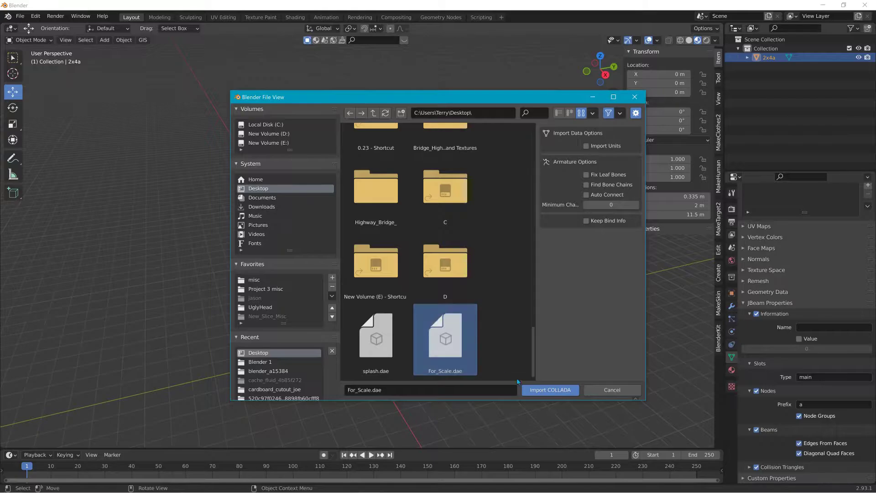
pyautogui.click(550, 390)
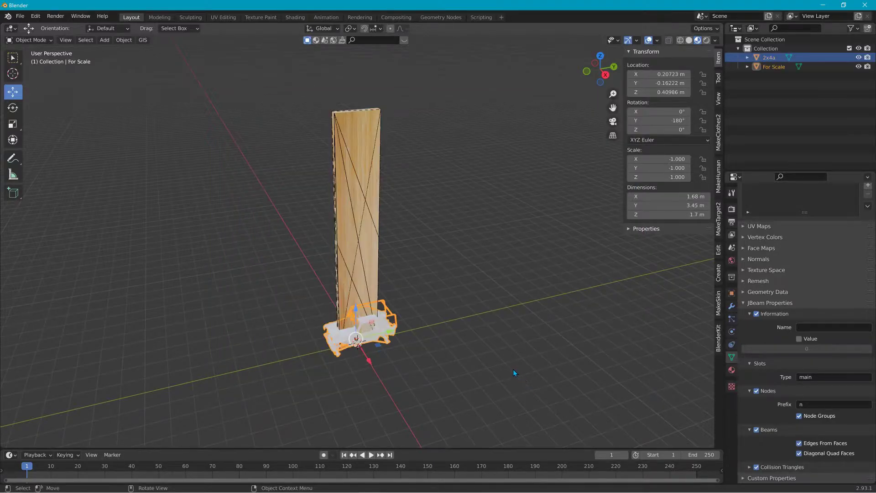
# Step: Move the imported reference vehicle along the Y axis beside the board, to about Y 3.43 m
pyautogui.scroll(2, 445, 337)
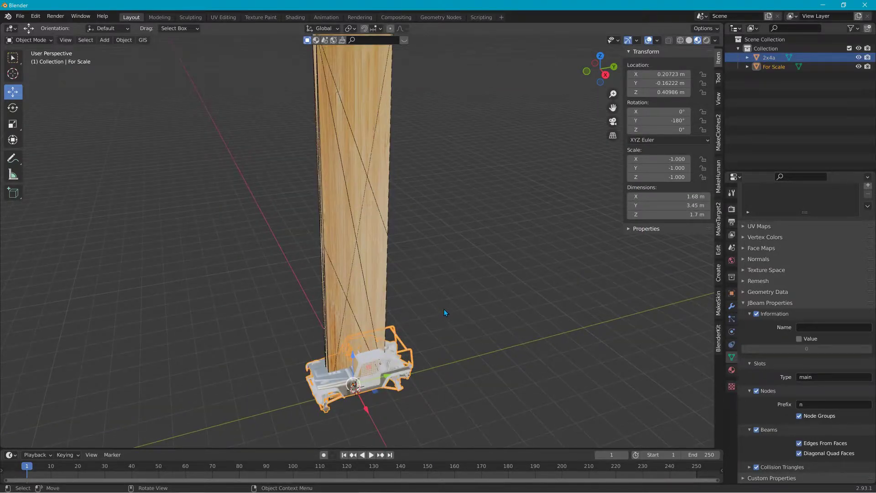
pyautogui.moveTo(445, 306); pyautogui.dragTo(461, 234, button='middle')
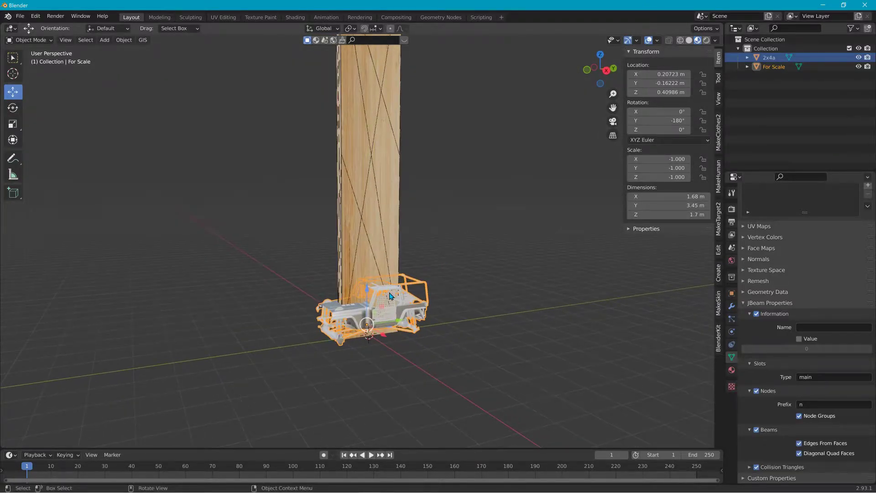
pyautogui.moveTo(398, 320); pyautogui.dragTo(499, 323)
# Step: Scale the 2x4a board down uniformly to about 0.216, roughly 2.5 m tall, judging its size against the vehicle
pyautogui.click(370, 219)
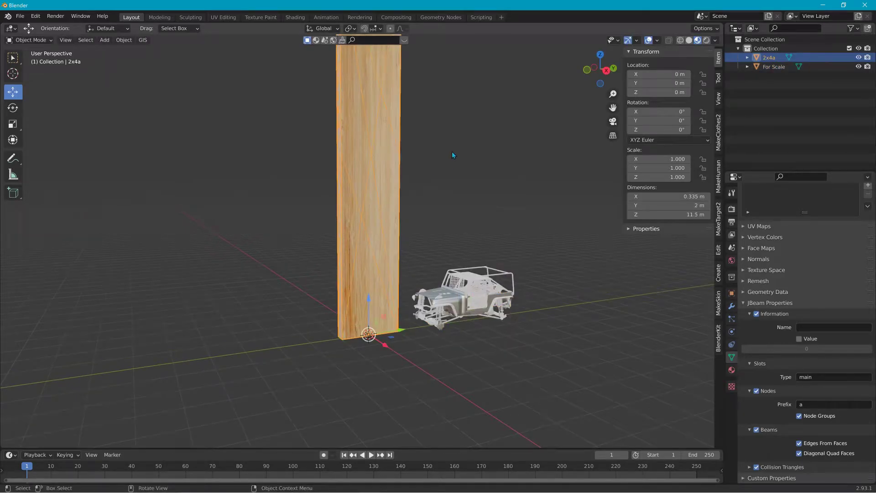
pyautogui.scroll(-4, 453, 146)
pyautogui.scroll(2, 453, 147)
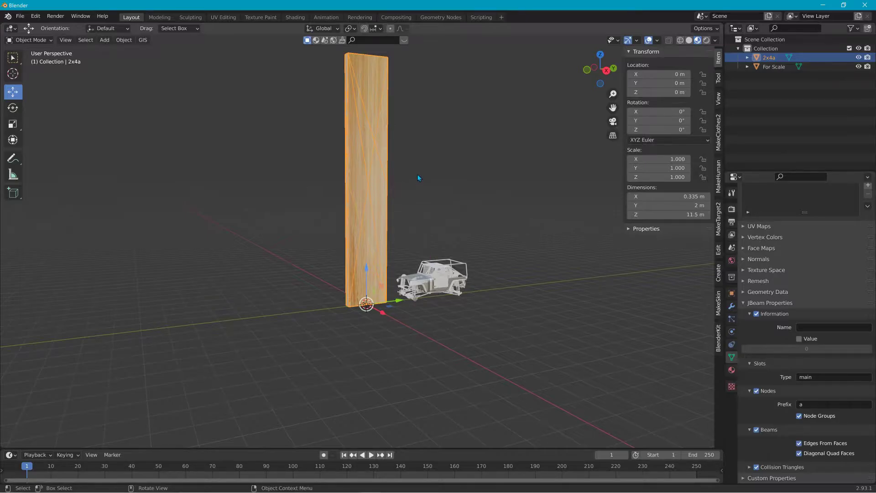
pyautogui.click(245, 84)
pyautogui.click(374, 88)
pyautogui.press('s')
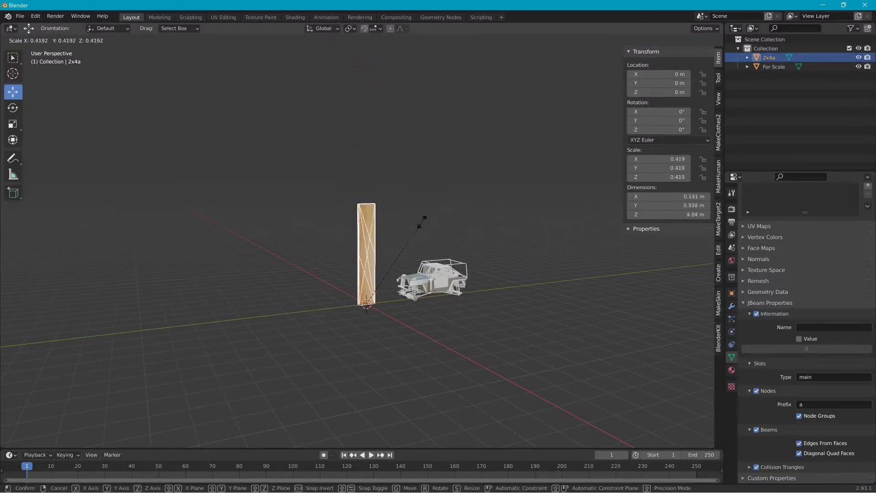
pyautogui.click(397, 270)
pyautogui.scroll(5, 397, 271)
pyautogui.moveTo(399, 276); pyautogui.dragTo(345, 302, button='middle')
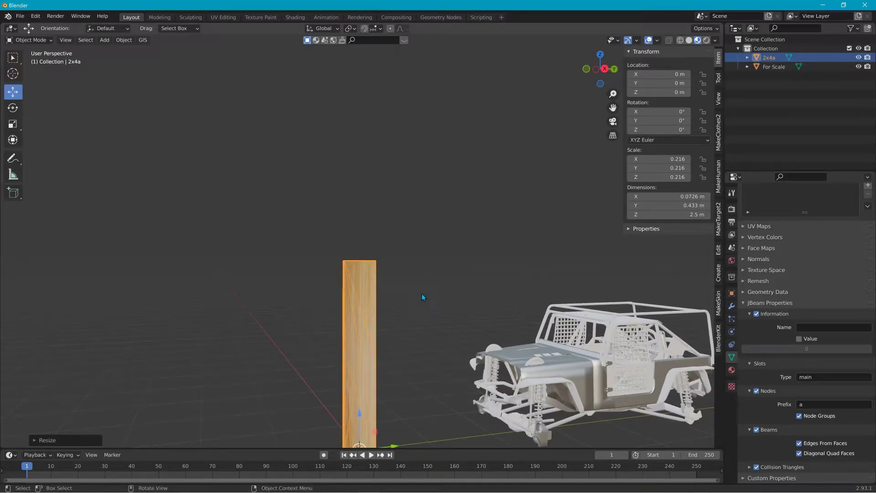
pyautogui.scroll(-3, 438, 297)
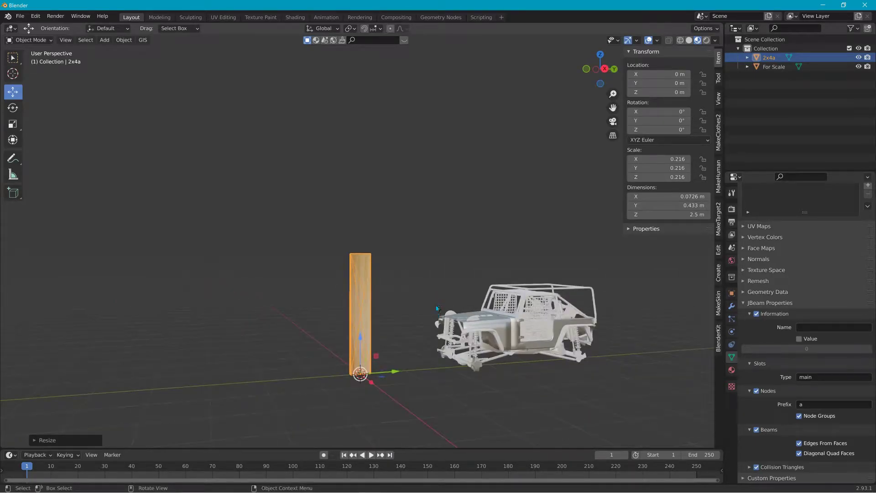
# Step: Delete the For Scale reference vehicle from the scene
pyautogui.click(538, 332)
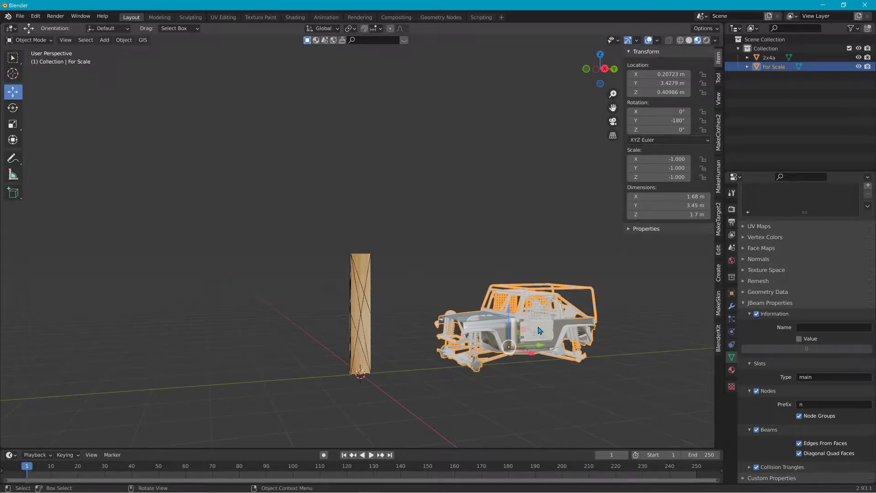
pyautogui.press('Delete')
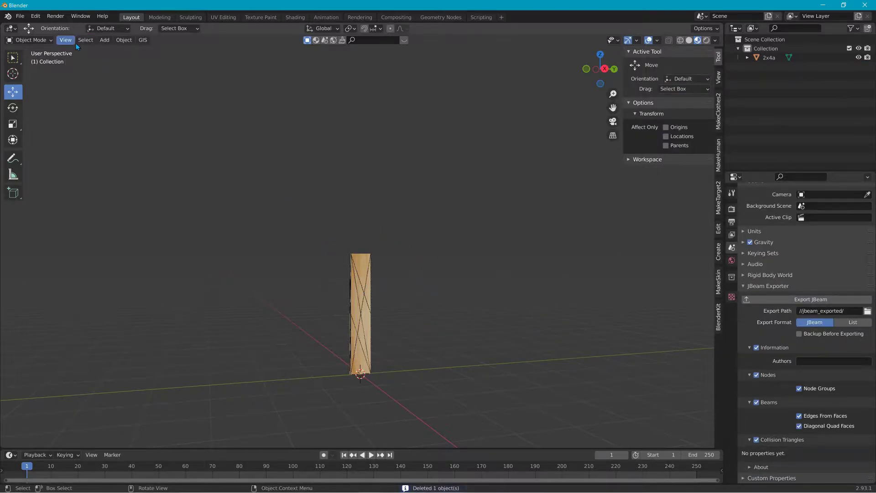
pyautogui.click(36, 42)
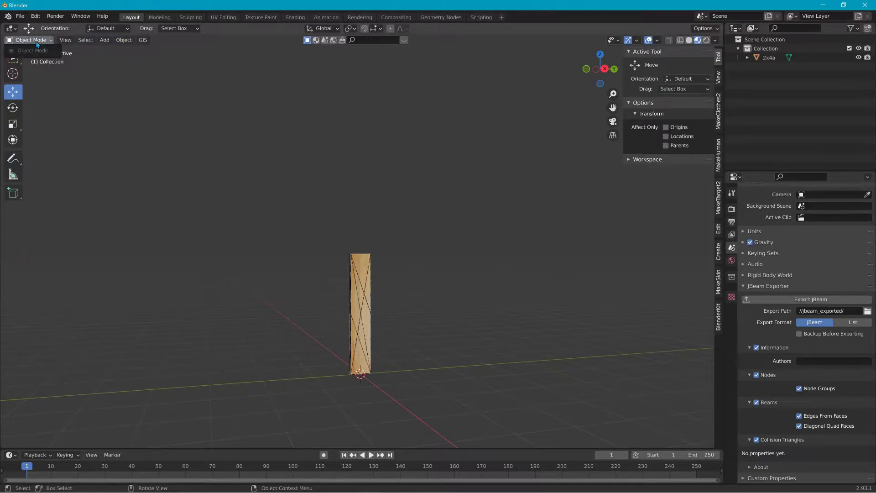
# Step: Start a Collada (.dae) export of the board and set its destination to the mods\unpacked\yourmod\Vehicles\yourmod folder
pyautogui.click(18, 17)
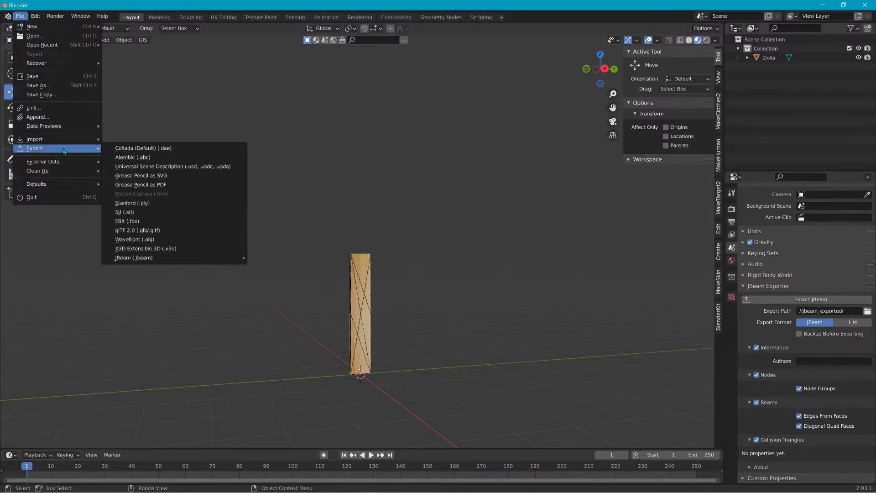
pyautogui.click(131, 149)
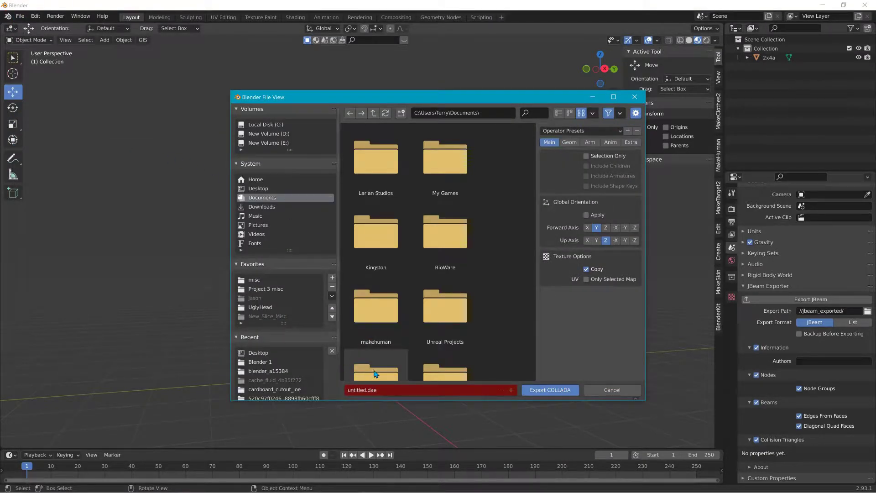
pyautogui.click(374, 115)
pyautogui.click(374, 116)
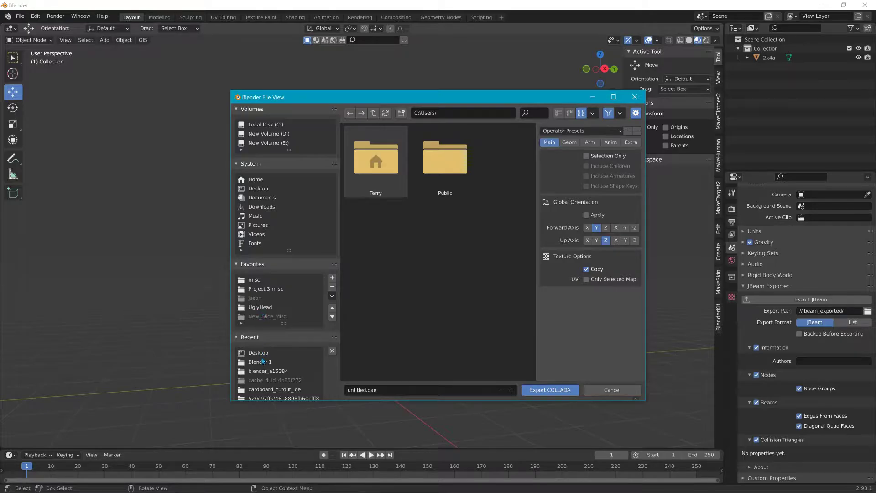
pyautogui.scroll(-2, 269, 369)
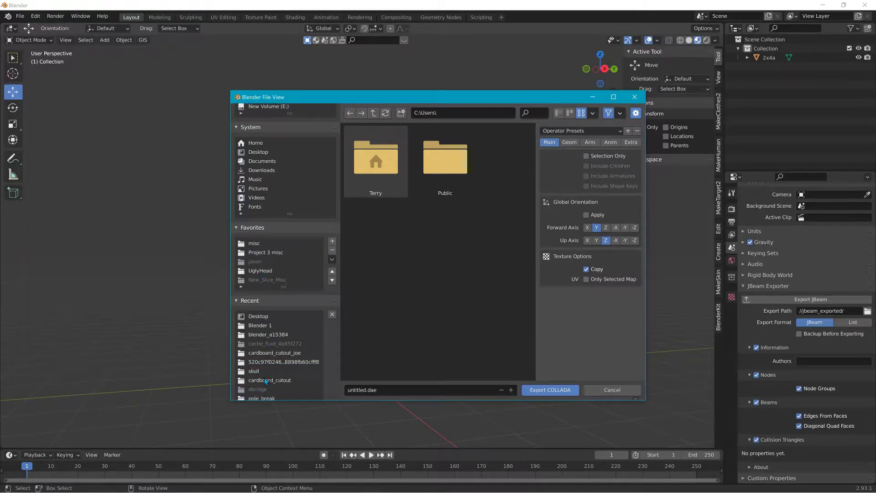
pyautogui.click(266, 380)
pyautogui.click(372, 114)
pyautogui.click(372, 114)
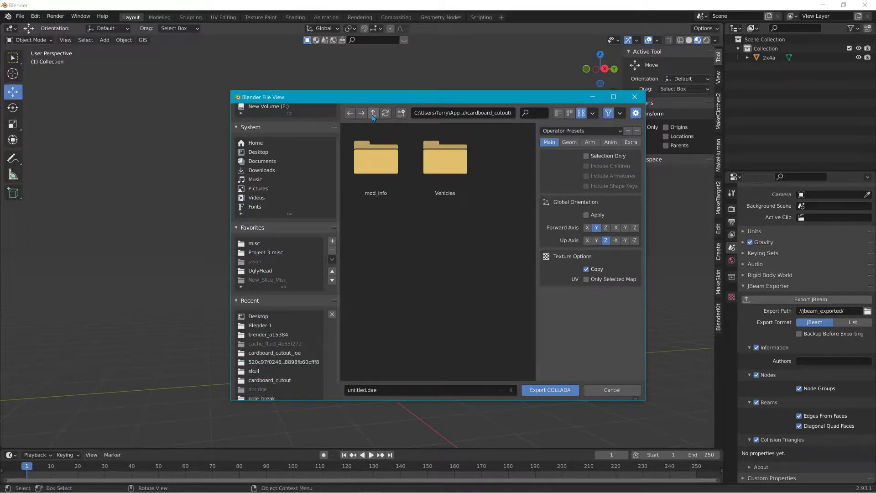
pyautogui.click(373, 115)
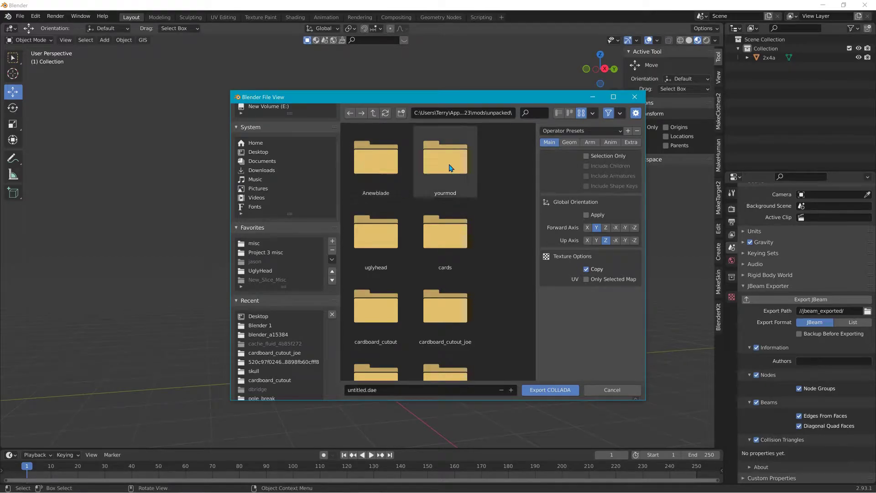
pyautogui.doubleClick(432, 169)
pyautogui.doubleClick(379, 164)
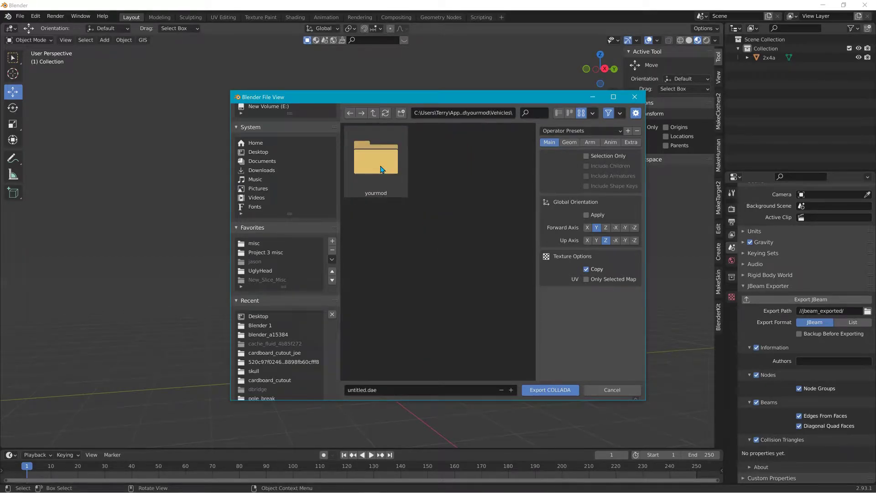
pyautogui.doubleClick(380, 166)
pyautogui.click(443, 115)
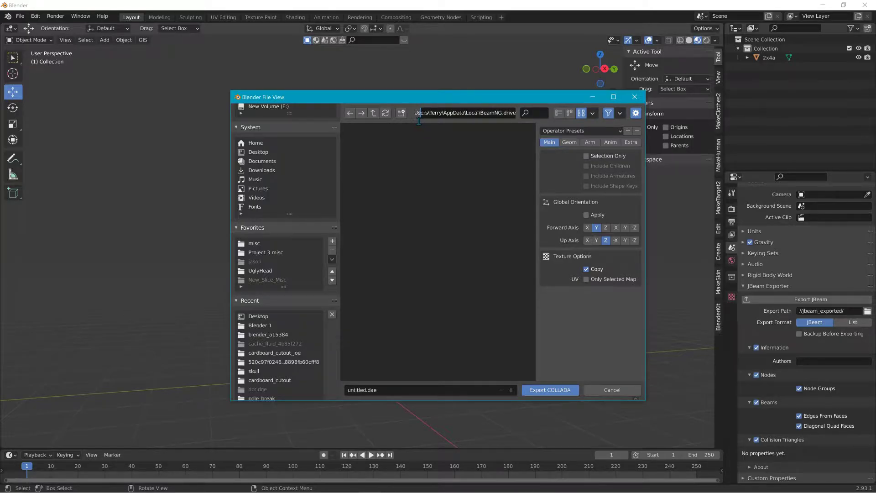
pyautogui.moveTo(419, 113); pyautogui.dragTo(526, 121)
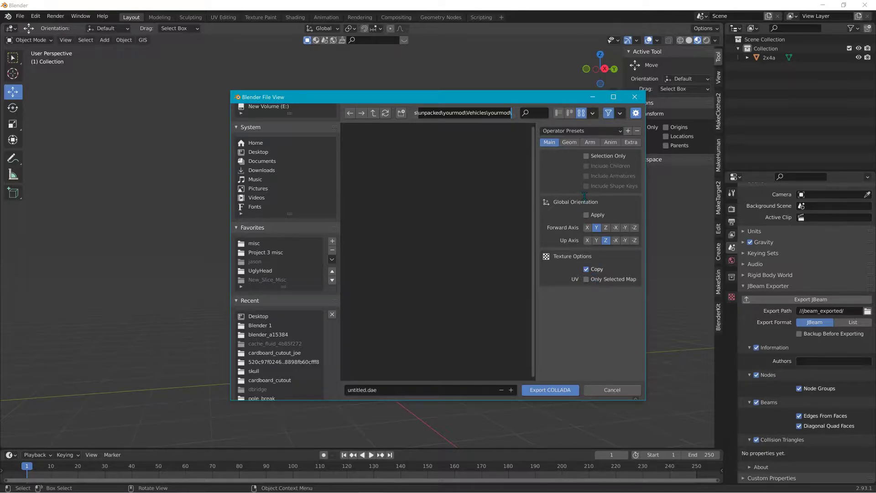
pyautogui.press('Return')
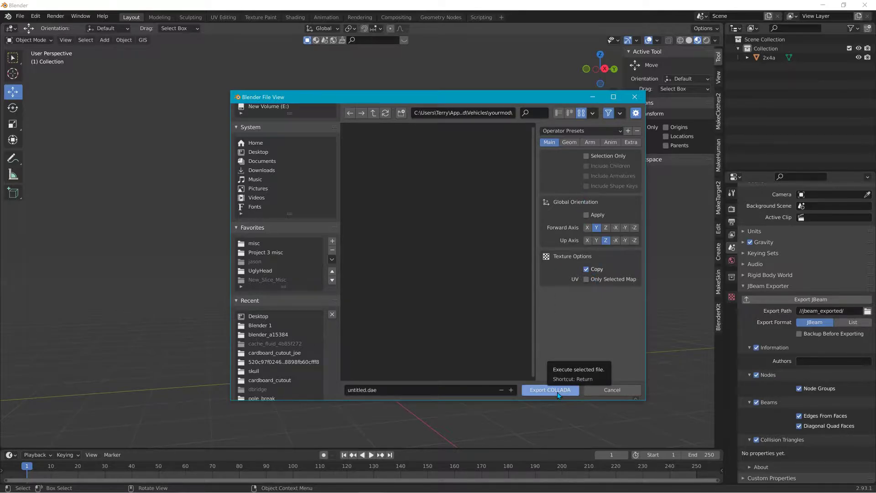
# Step: Name the Collada file yourmod.dae and export it
pyautogui.click(375, 391)
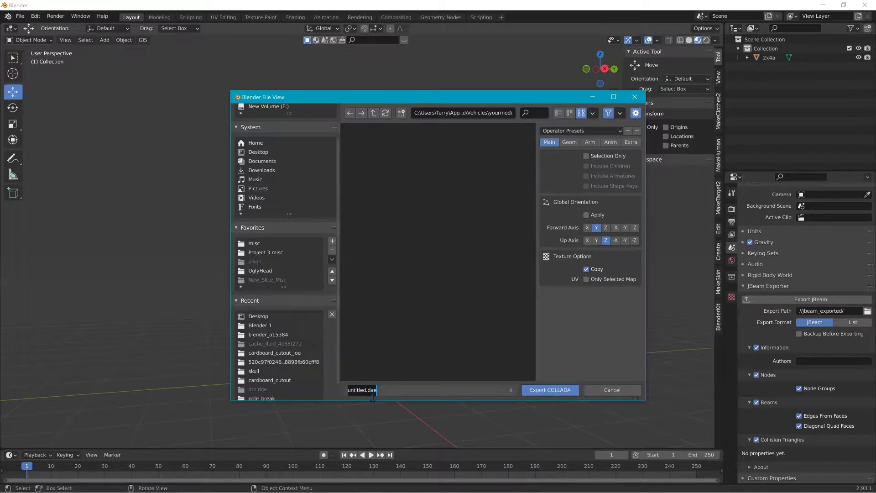
pyautogui.doubleClick(349, 390)
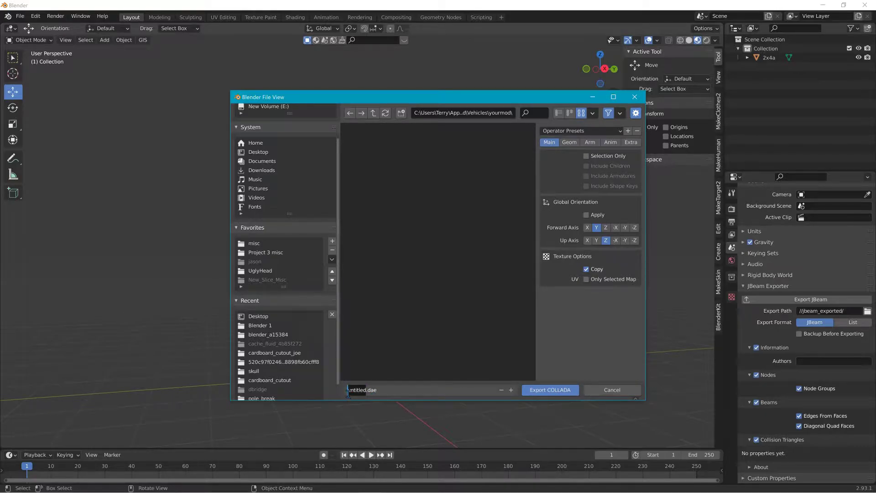
pyautogui.write('bu')
pyautogui.write('r')
pyautogui.write('mod')
pyautogui.click(556, 398)
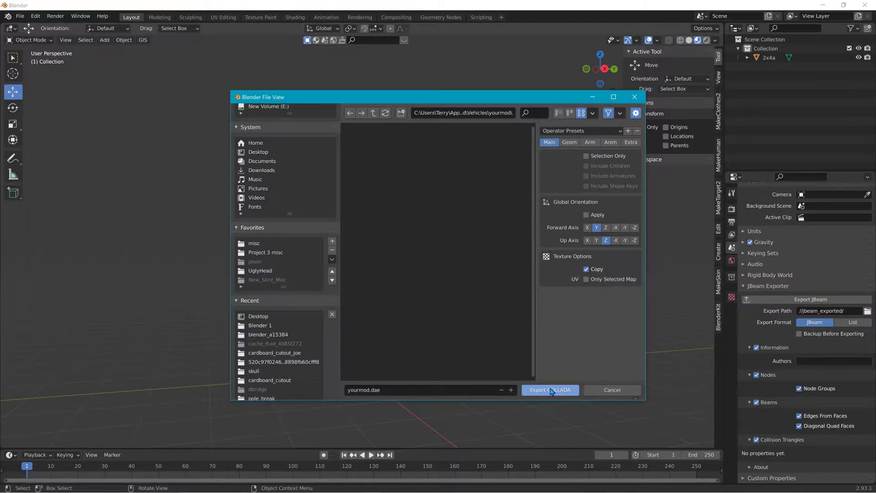
pyautogui.click(551, 391)
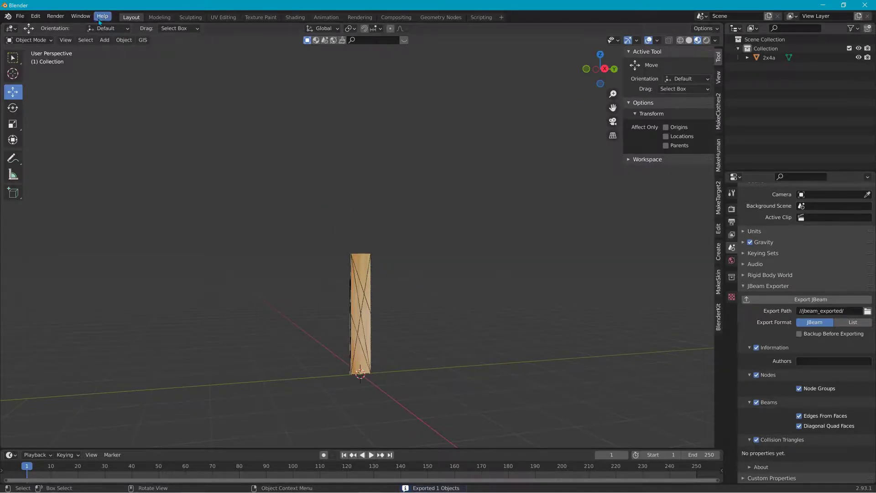
# Step: Save the project as 2x4a.blend in the Desktop\Blender 1 folder
pyautogui.click(20, 16)
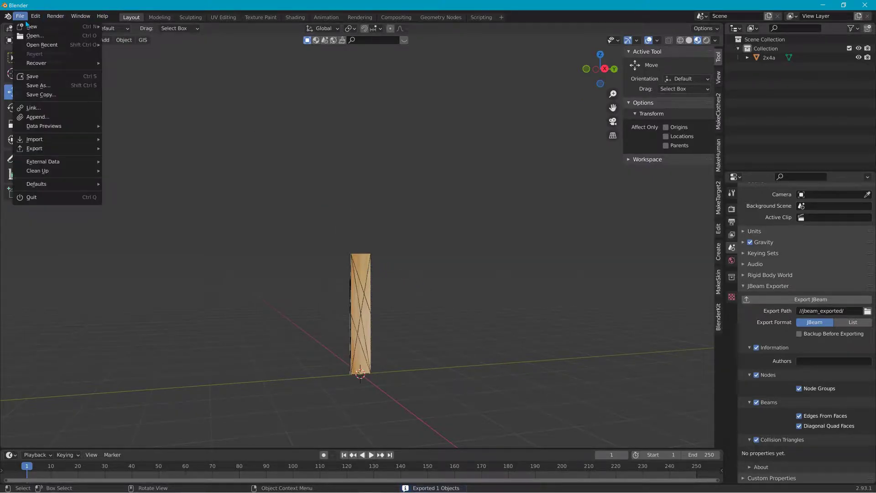
pyautogui.click(43, 76)
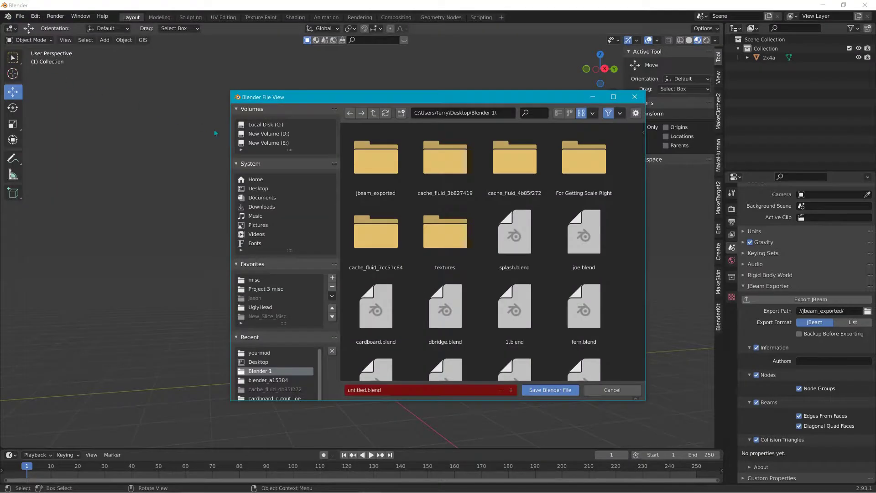
pyautogui.click(389, 389)
pyautogui.press('BackSpace')
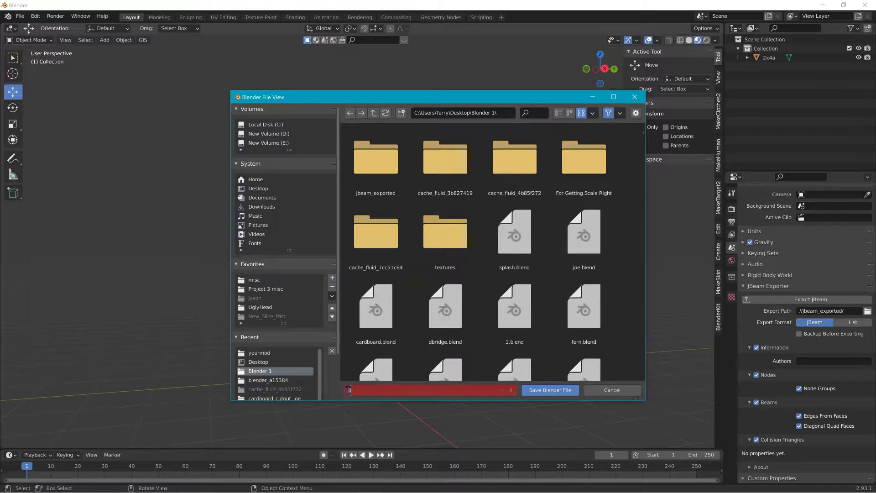
pyautogui.write('b')
pyautogui.press('BackSpace')
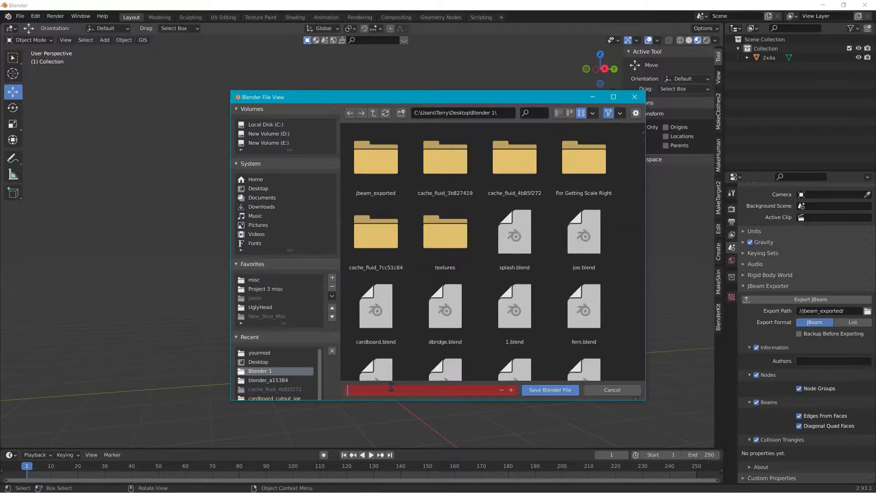
pyautogui.write('32')
pyautogui.press('BackSpace')
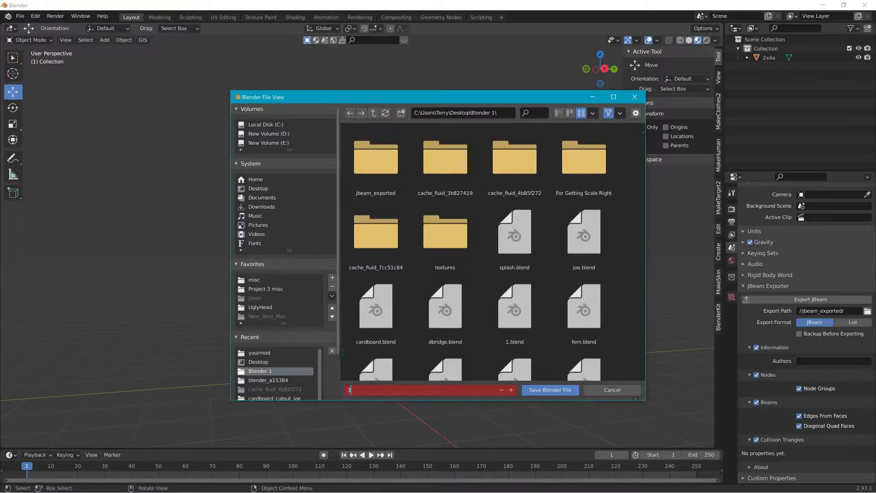
pyautogui.write('2x4a')
pyautogui.click(540, 390)
pyautogui.click(541, 391)
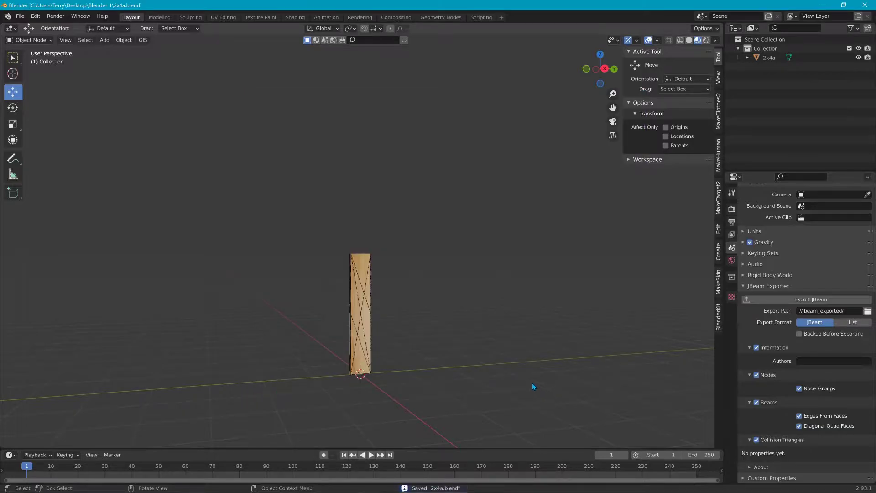
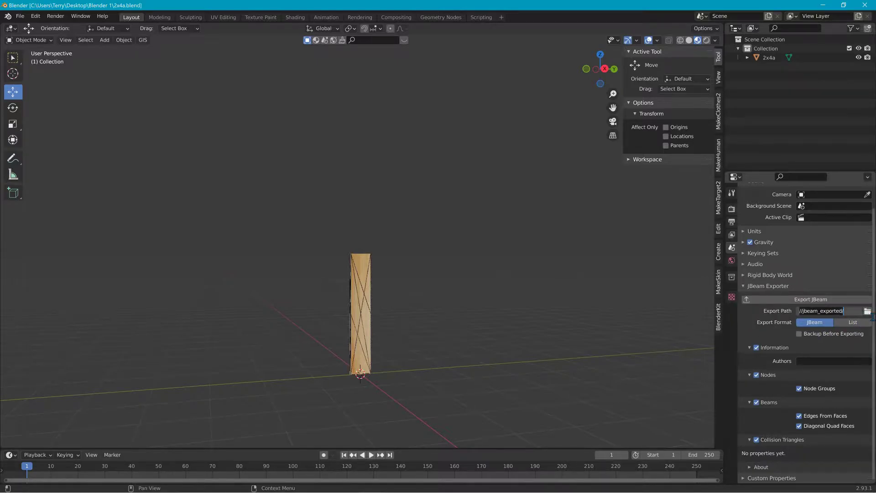
# Step: Check which folder the JBeam Exporter's export path points to by browsing it and inspecting its full path
pyautogui.click(868, 312)
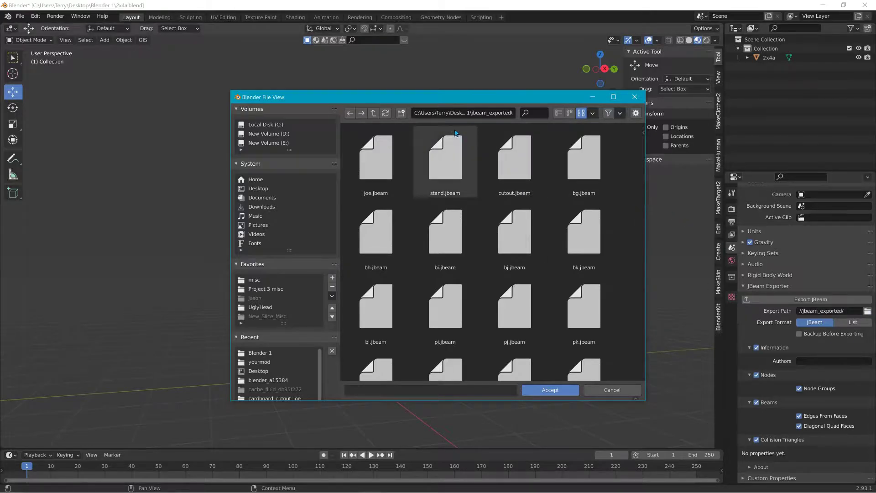
pyautogui.moveTo(424, 113); pyautogui.dragTo(521, 117)
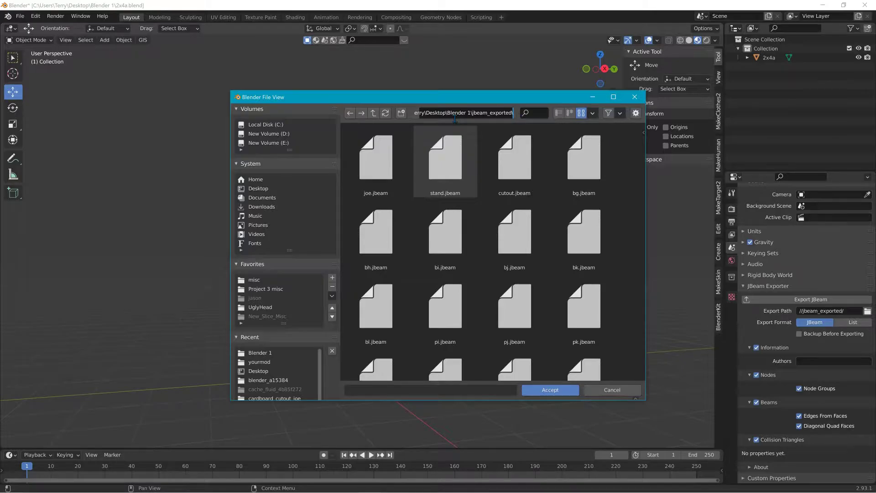
pyautogui.moveTo(455, 115); pyautogui.dragTo(527, 120)
pyautogui.moveTo(427, 115); pyautogui.dragTo(558, 137)
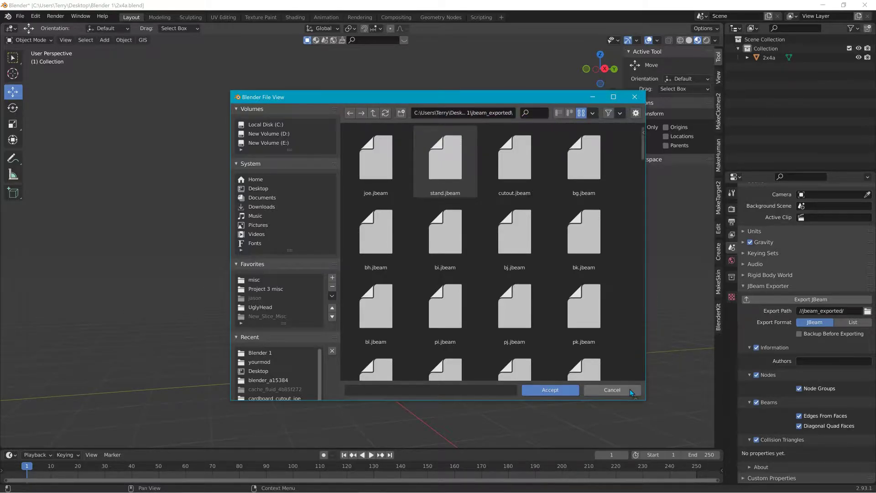
pyautogui.click(630, 389)
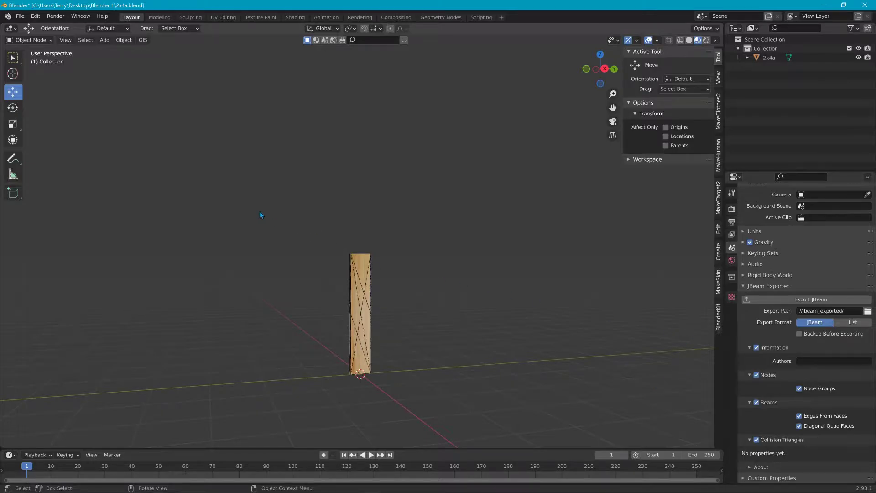
# Step: Select the 2x4a board and export it in JBeam (.jbeam) format
pyautogui.click(361, 288)
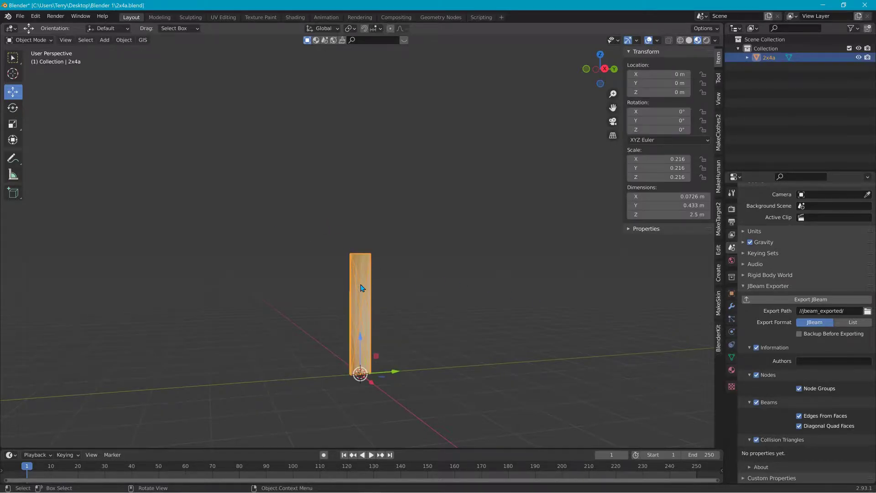
pyautogui.click(23, 17)
pyautogui.moveTo(56, 147)
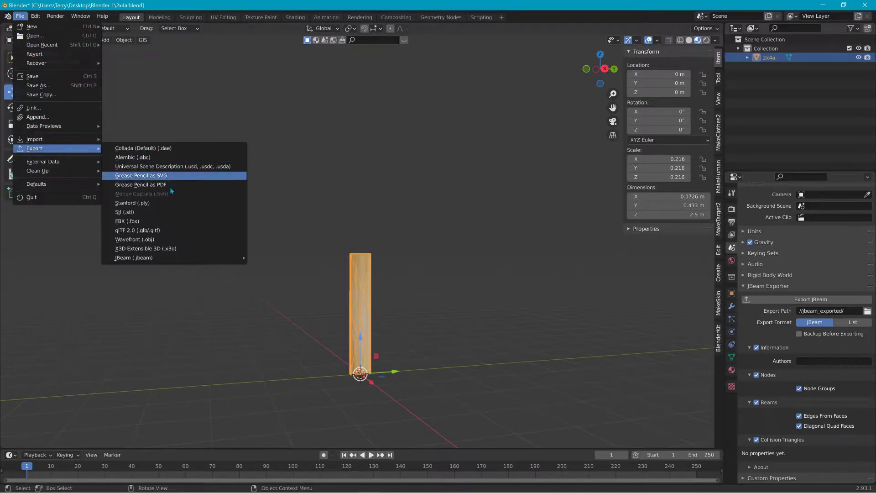
pyautogui.moveTo(193, 261)
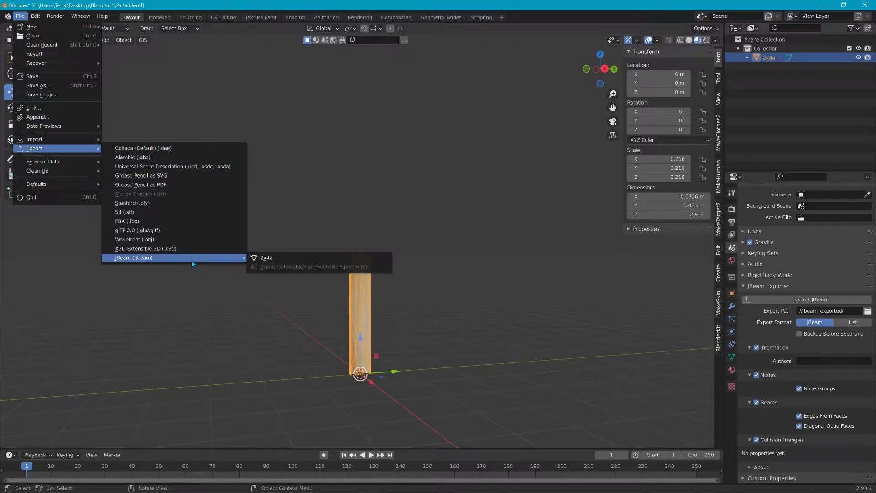
pyautogui.click(273, 260)
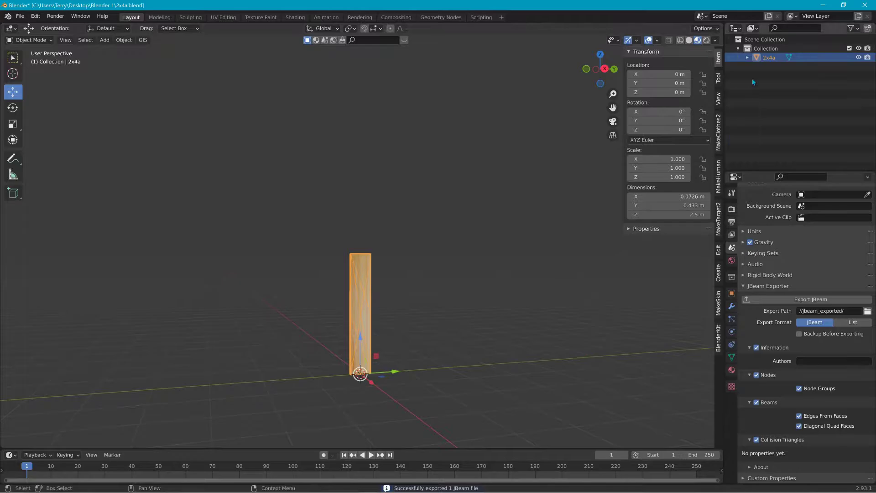
# Step: Switch to File Explorer, open unpacked\yourmod\Vehicles\yourmod from the desktop's unpacked shortcut, and select the exported yourmod.dae
pyautogui.click(822, 5)
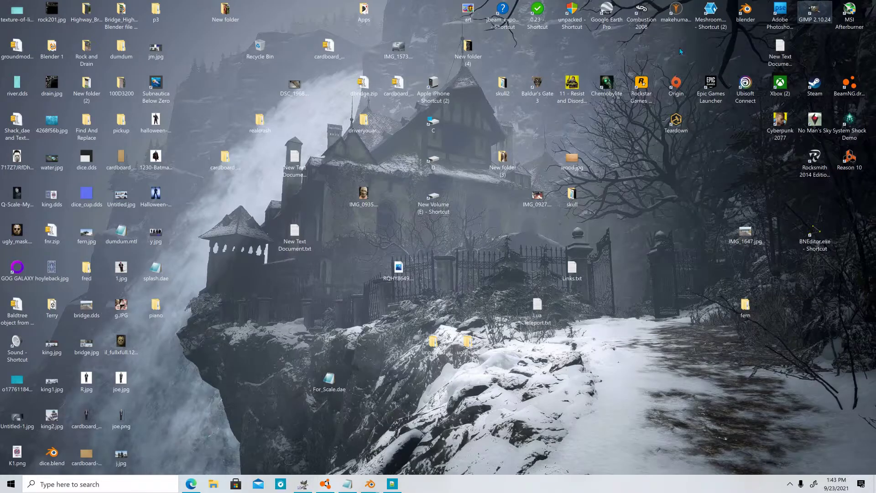
pyautogui.doubleClick(576, 18)
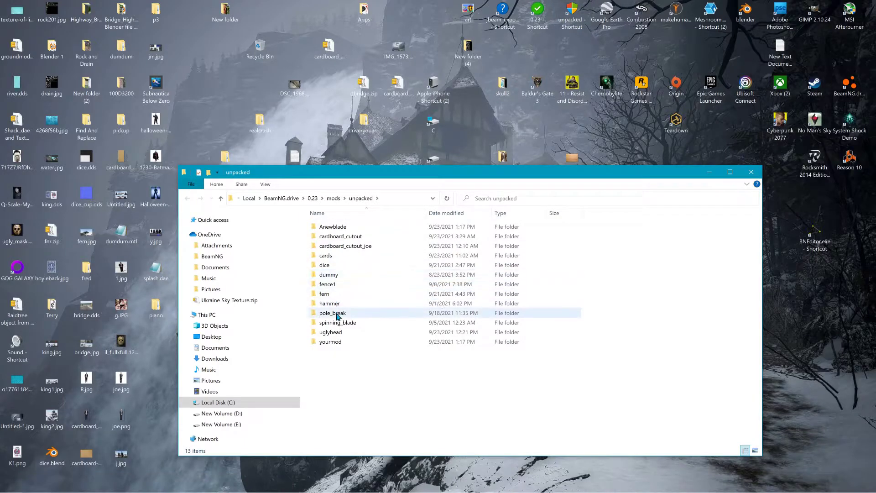
pyautogui.doubleClick(339, 343)
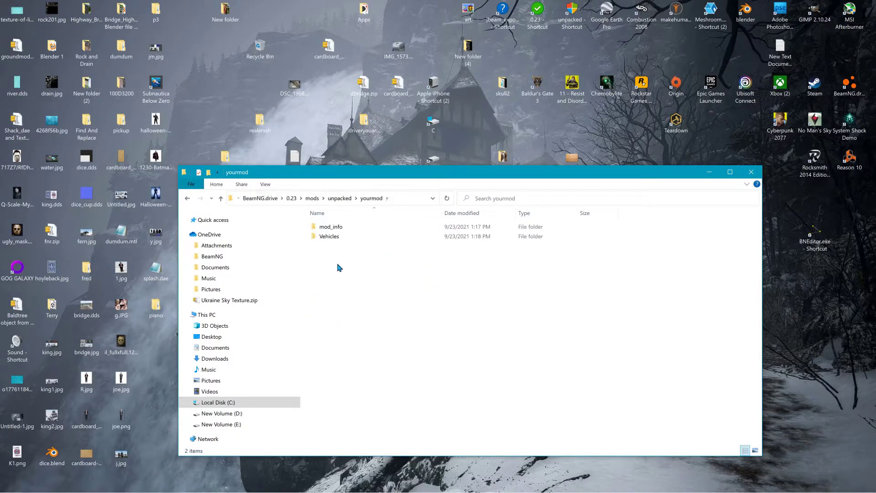
pyautogui.doubleClick(333, 236)
pyautogui.doubleClick(332, 227)
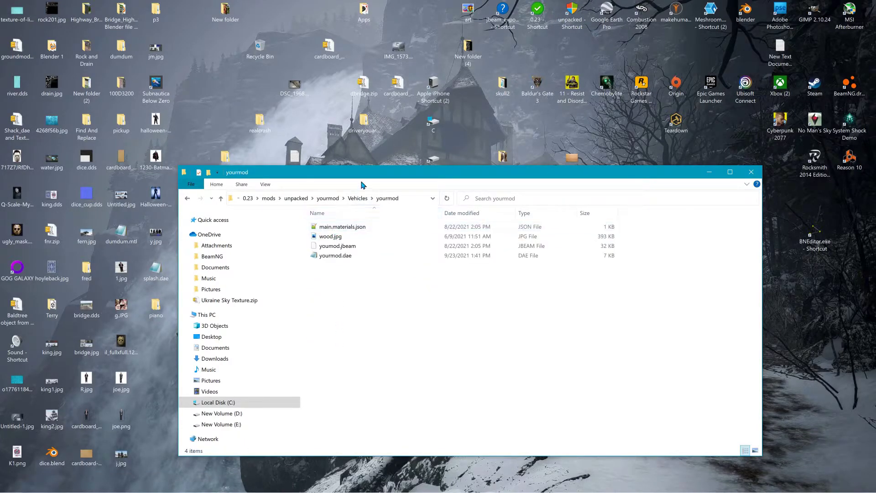
pyautogui.moveTo(367, 174); pyautogui.dragTo(384, 103)
pyautogui.click(354, 167)
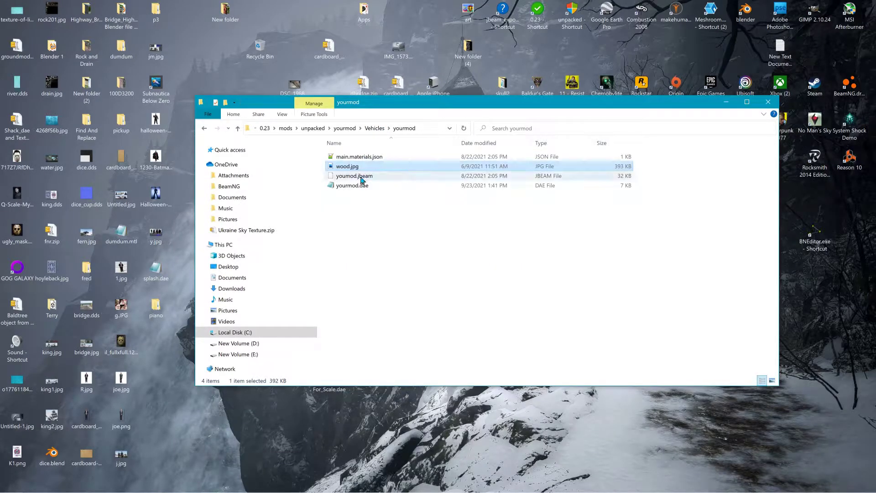
pyautogui.click(353, 187)
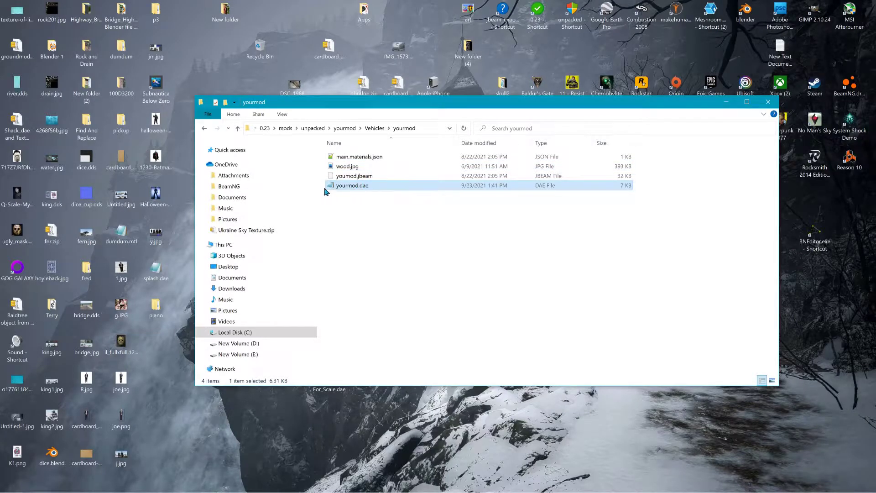
# Step: Switch to Notepad++, where youmod.jbeam is open, and load 2x4a.jbeam into it from the desktop's jbeam_exported folder shortcut
pyautogui.click(349, 177)
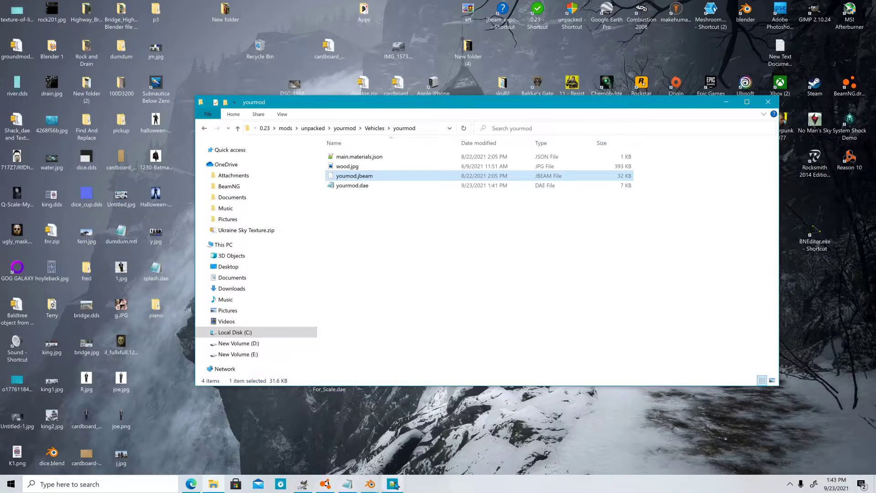
pyautogui.moveTo(395, 485)
pyautogui.click(392, 485)
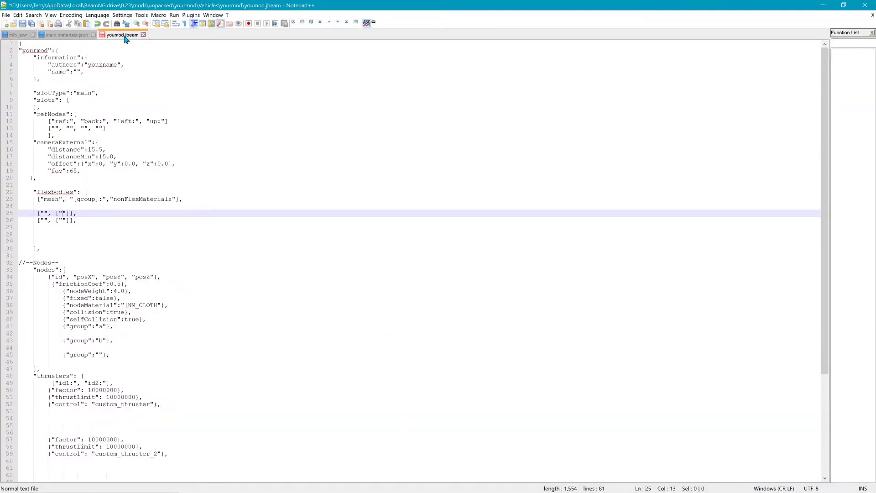
pyautogui.click(842, 5)
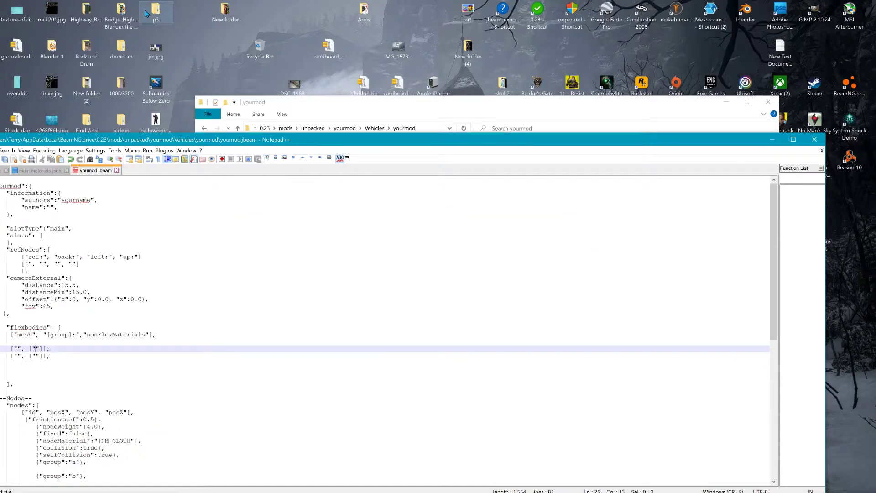
pyautogui.doubleClick(504, 19)
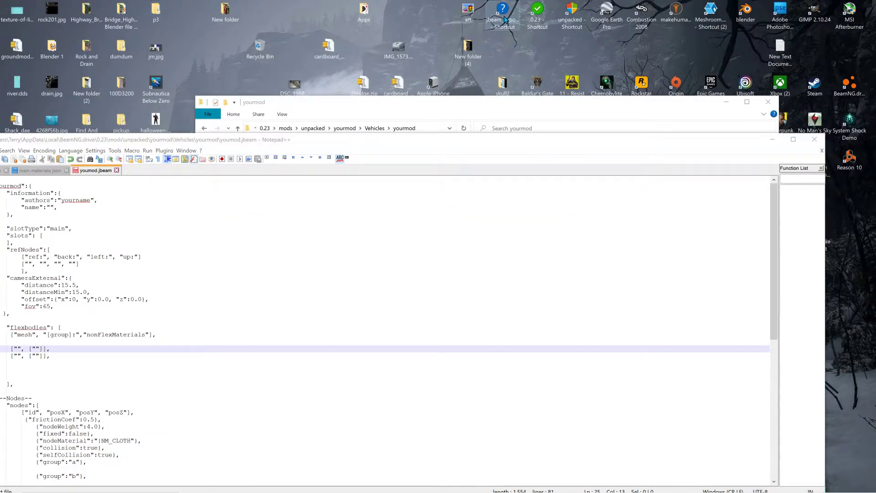
pyautogui.click(360, 168)
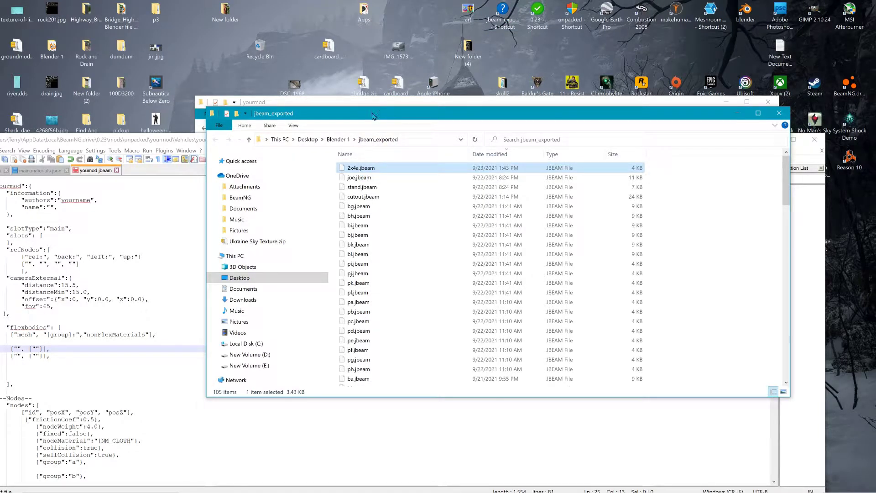
pyautogui.moveTo(376, 115); pyautogui.dragTo(635, 124)
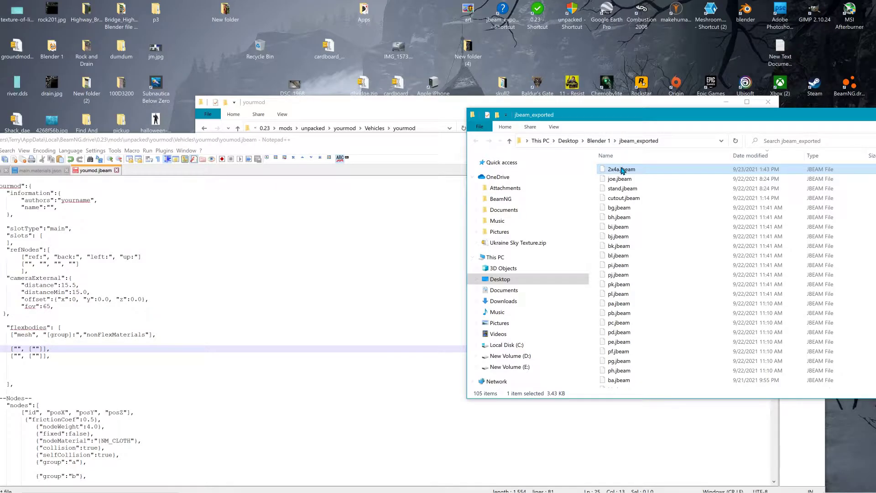
pyautogui.moveTo(621, 170); pyautogui.dragTo(329, 243)
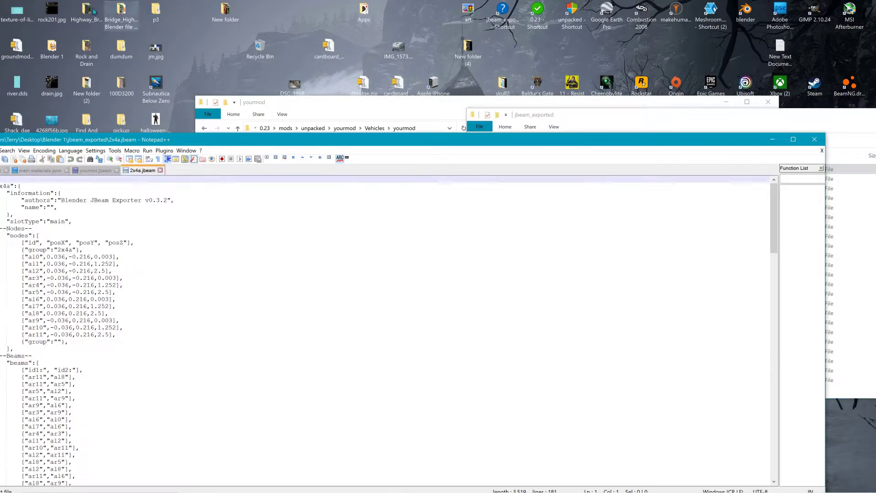
pyautogui.doubleClick(237, 142)
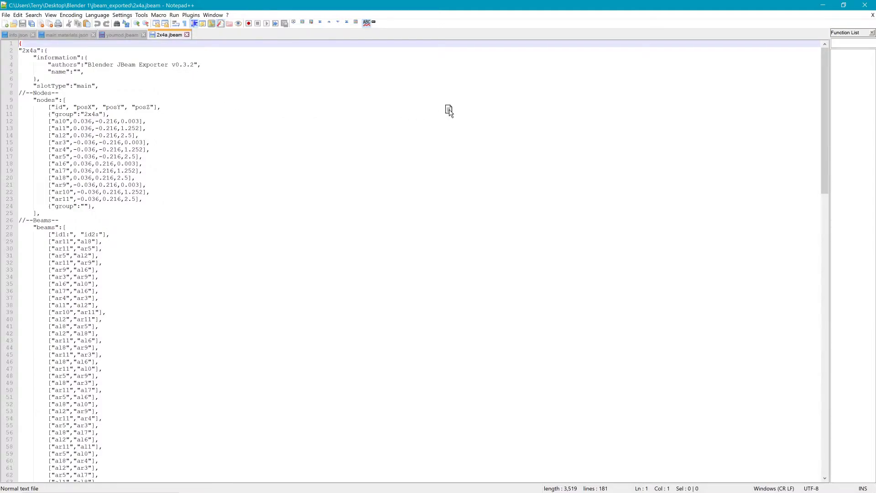
# Step: Move 2x4a.jbeam to the other view so that it sits side by side with youmod.jbeam
pyautogui.moveTo(449, 111); pyautogui.dragTo(476, 114)
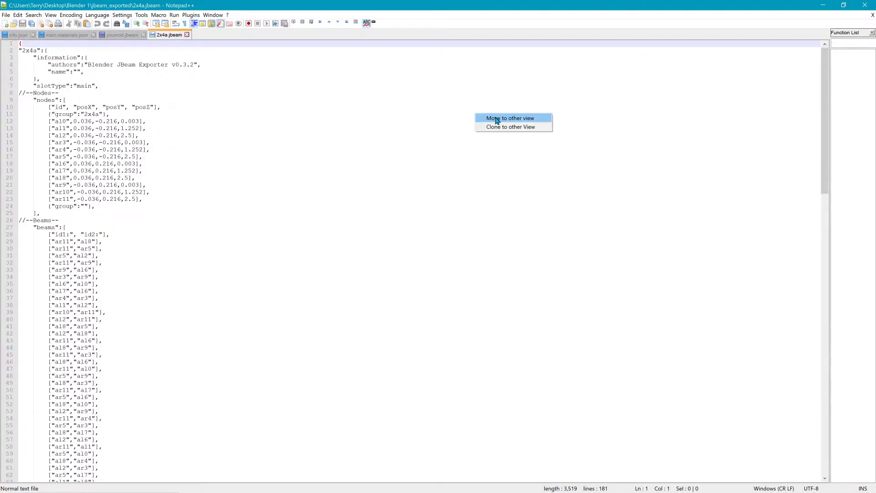
pyautogui.click(497, 120)
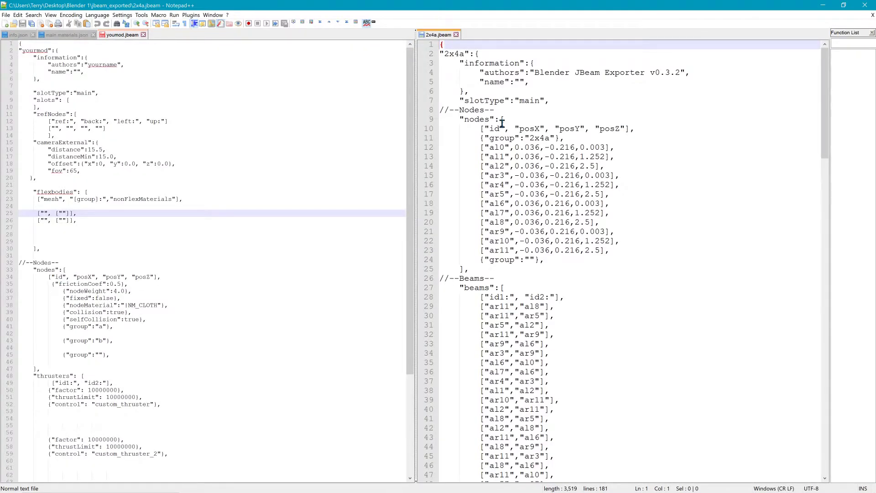
pyautogui.click(123, 37)
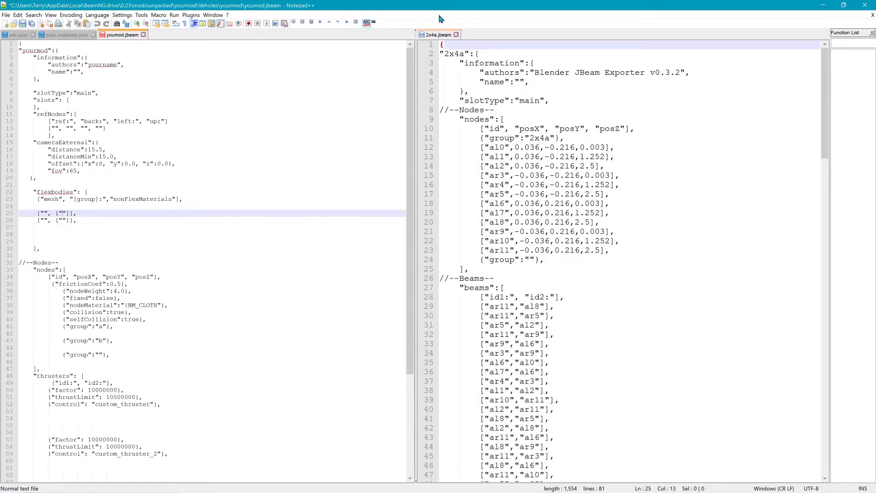
pyautogui.click(435, 40)
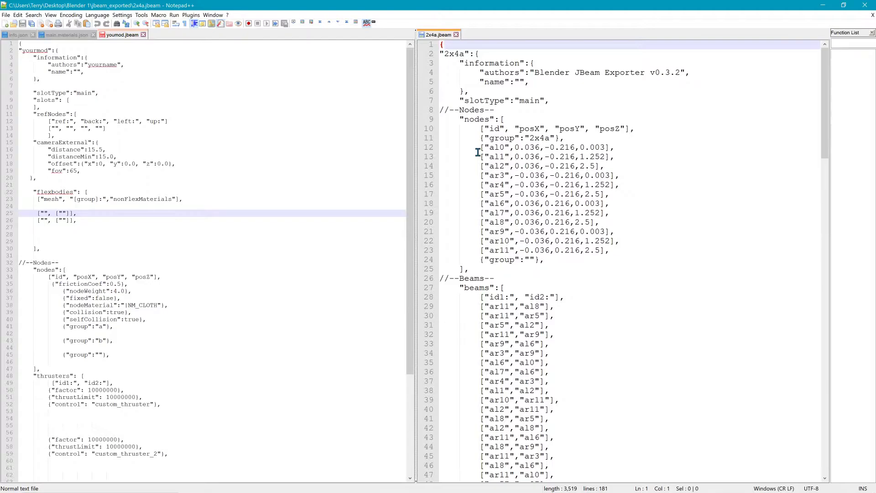
# Step: Compare the node ID prefix in 2x4a.jbeam with the Nodes prefix in the board's JBeam Properties in Blender
pyautogui.doubleClick(498, 147)
pyautogui.moveTo(481, 157)
pyautogui.mouseDown()
pyautogui.moveTo(502, 158)
pyautogui.moveTo(496, 148)
pyautogui.mouseUp()
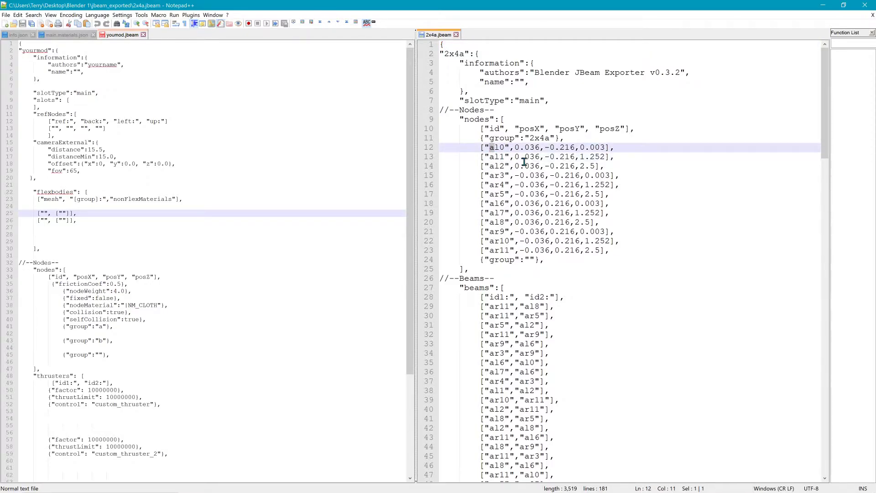
pyautogui.hotkey('alt', 'Tab')
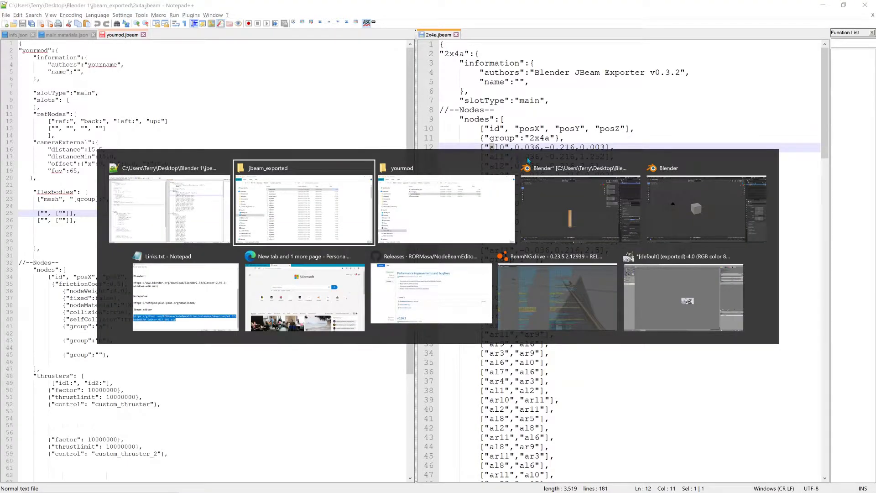
pyautogui.hotkey('alt', 'Tab')
pyautogui.hotkey('alt', 'Tab')
pyautogui.click(731, 357)
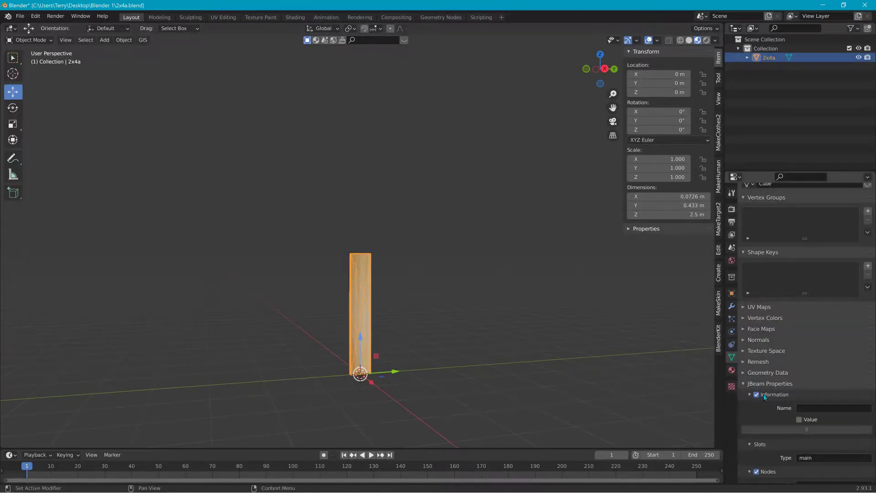
pyautogui.scroll(-4, 796, 433)
pyautogui.click(810, 415)
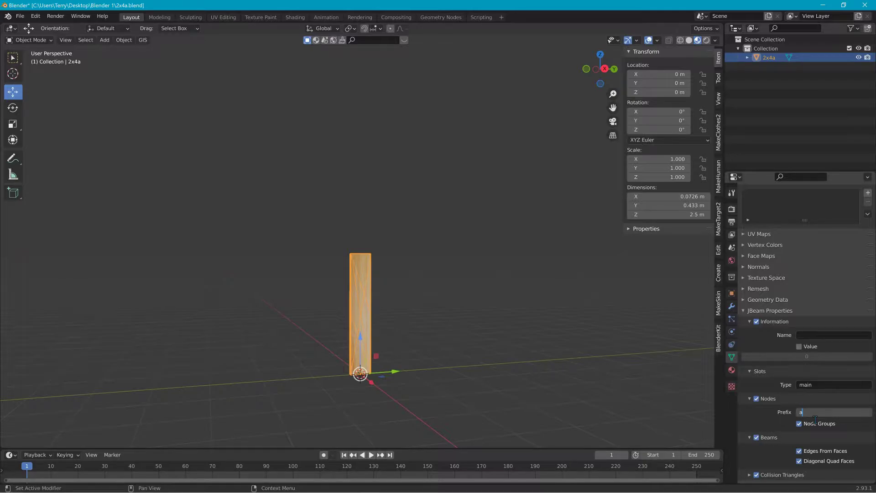
pyautogui.hotkey('alt', 'Tab')
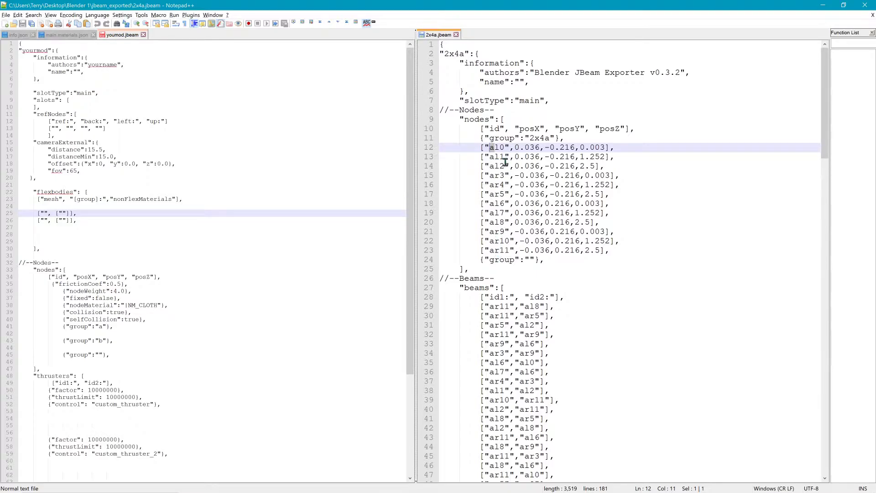
# Step: Return to Blender, show the board's mesh in Edit Mode with X-ray wireframe, and inspect one mid-height corner vertex's coordinates
pyautogui.hotkey('alt', 'Tab')
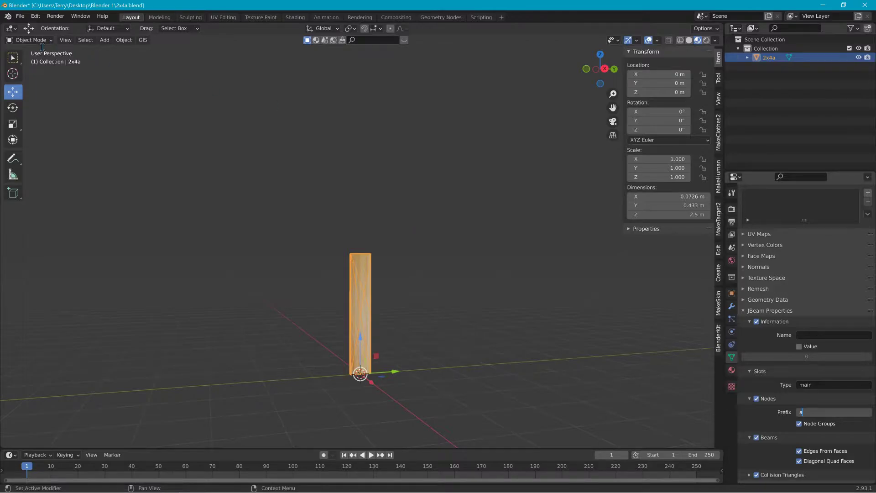
pyautogui.click(40, 42)
pyautogui.click(34, 60)
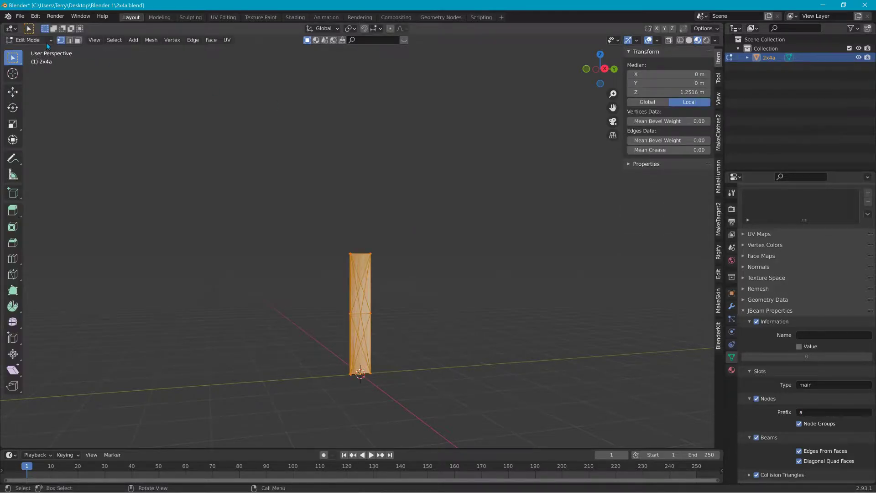
pyautogui.scroll(3, 229, 180)
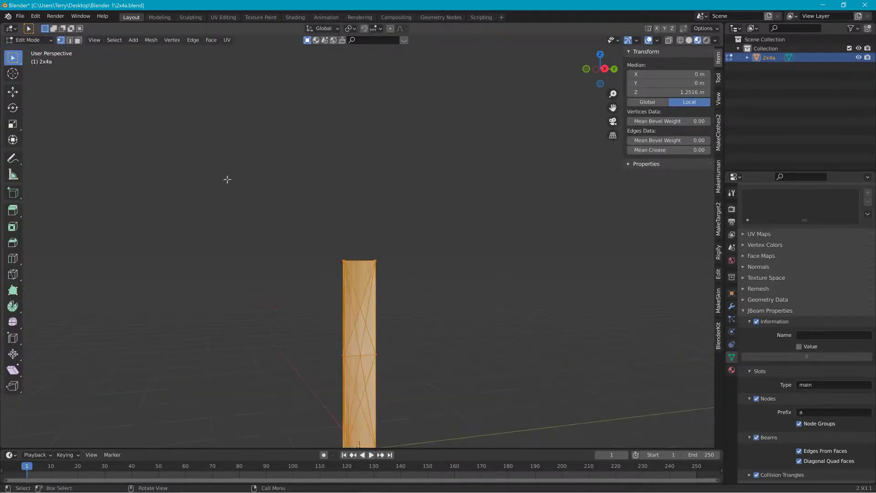
pyautogui.click(669, 41)
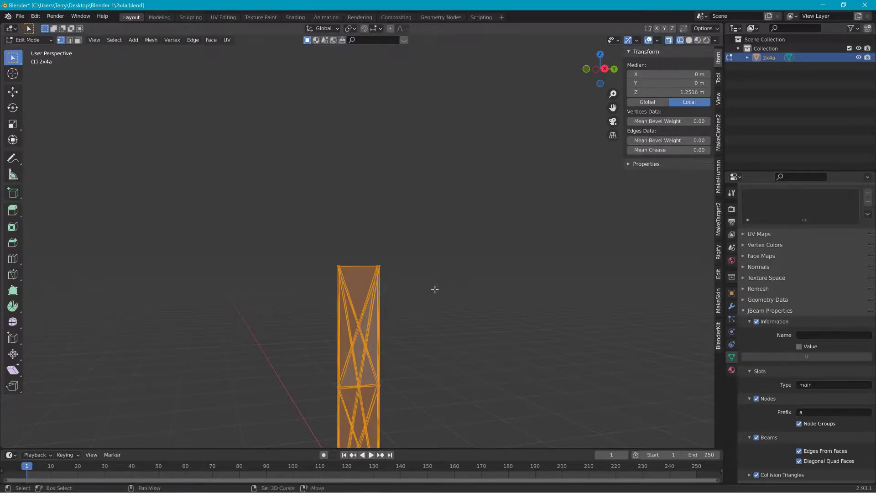
pyautogui.moveTo(435, 290); pyautogui.dragTo(437, 201, button='middle')
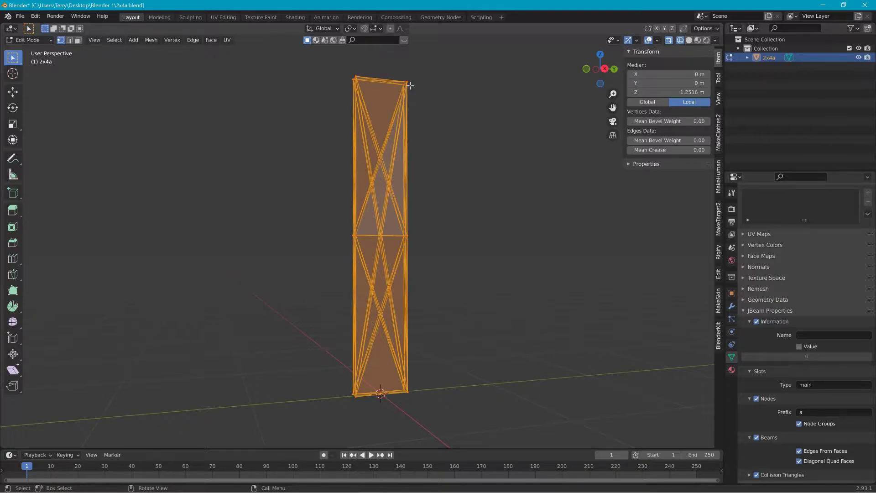
pyautogui.scroll(5, 413, 81)
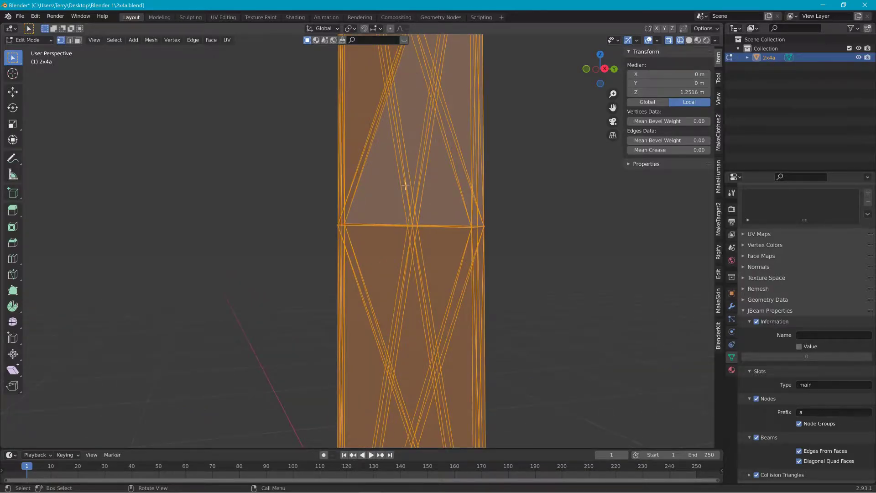
pyautogui.scroll(3, 340, 230)
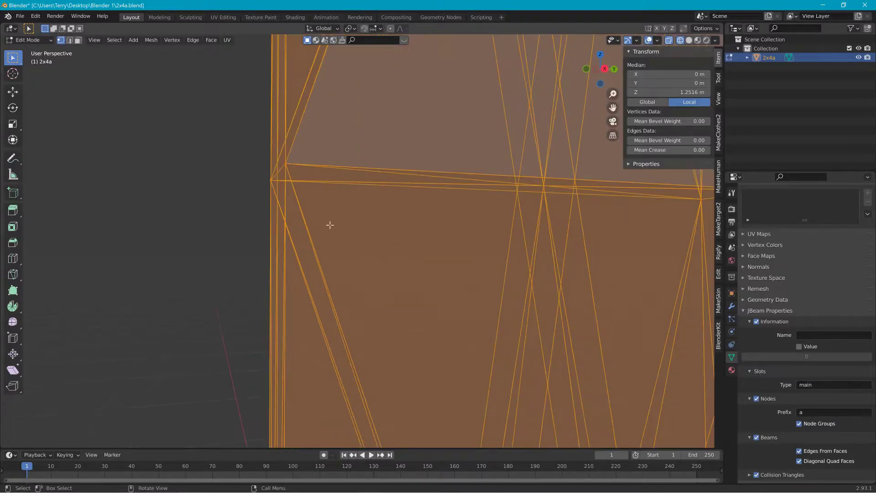
pyautogui.click(288, 164)
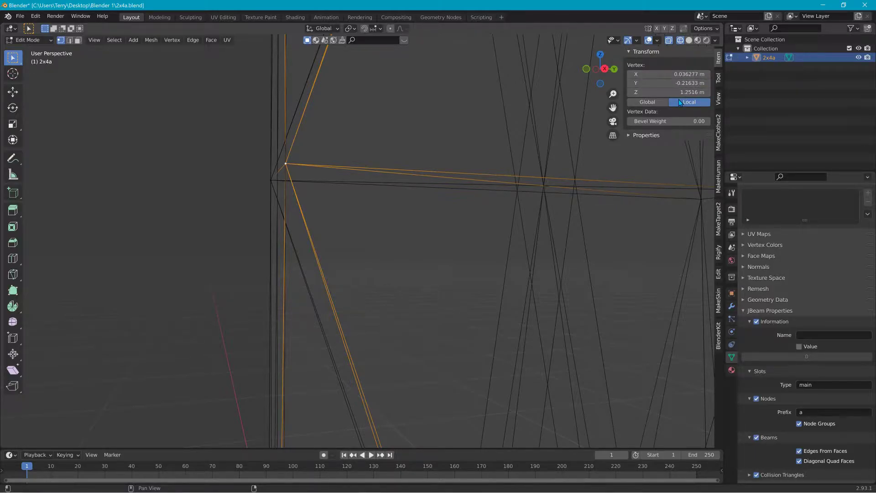
# Step: Switch to Notepad++ and examine the posX, posY and posZ values of the nodes listed in 2x4a.jbeam
pyautogui.hotkey('alt', 'Tab')
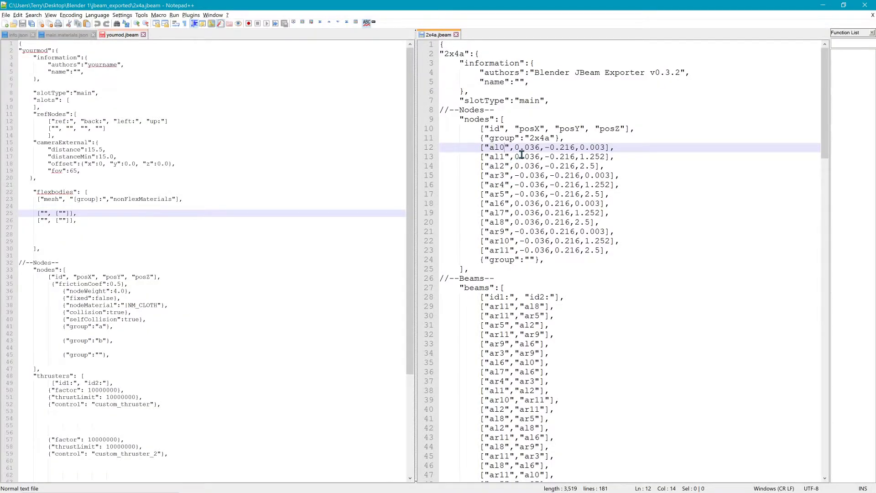
pyautogui.moveTo(515, 151); pyautogui.dragTo(542, 152)
pyautogui.moveTo(585, 148); pyautogui.dragTo(601, 148)
pyautogui.doubleClick(529, 129)
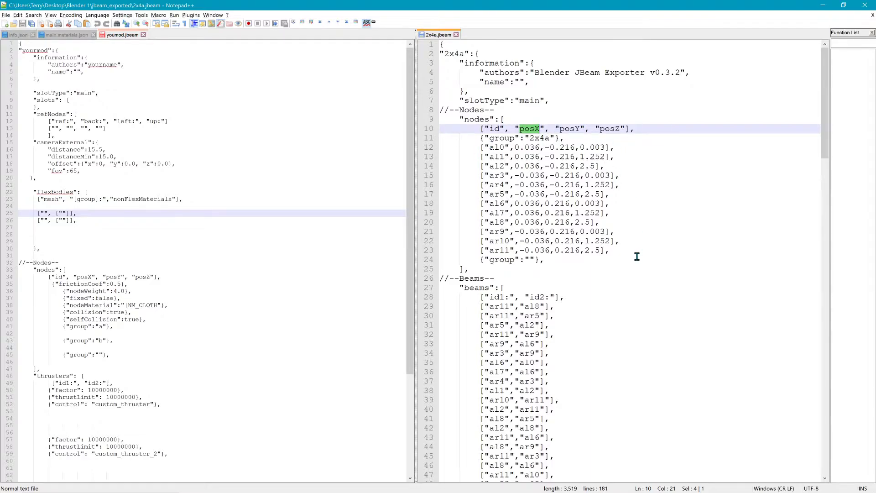
pyautogui.moveTo(458, 148); pyautogui.dragTo(651, 256)
pyautogui.click(648, 264)
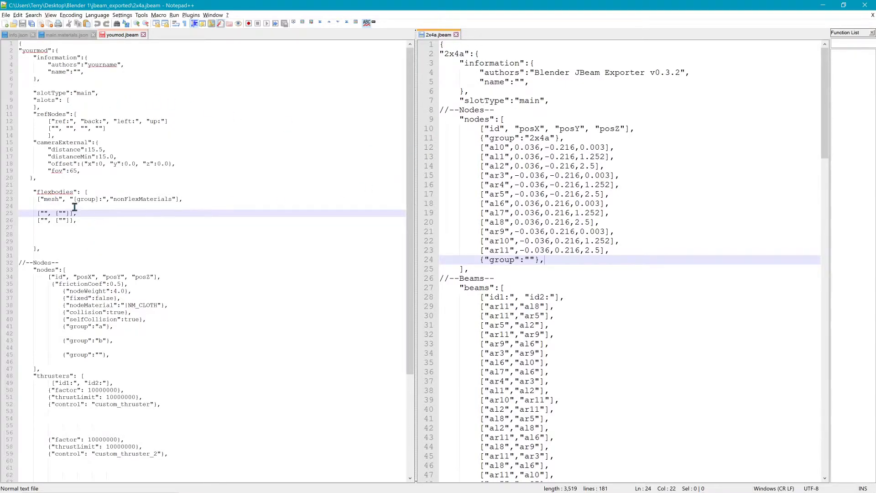
# Step: Enter 2x4a as the mesh name in the first empty flexbodies row of youmod.jbeam
pyautogui.click(35, 193)
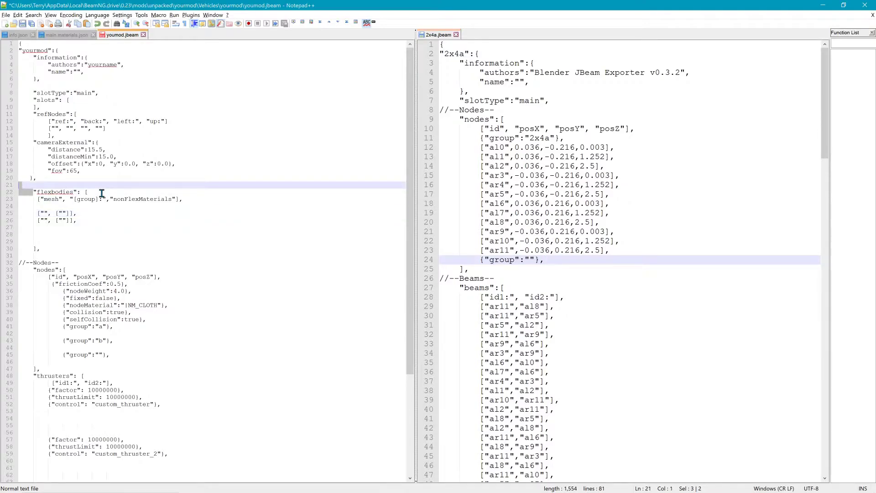
pyautogui.moveTo(44, 199); pyautogui.dragTo(48, 200)
pyautogui.doubleClick(52, 200)
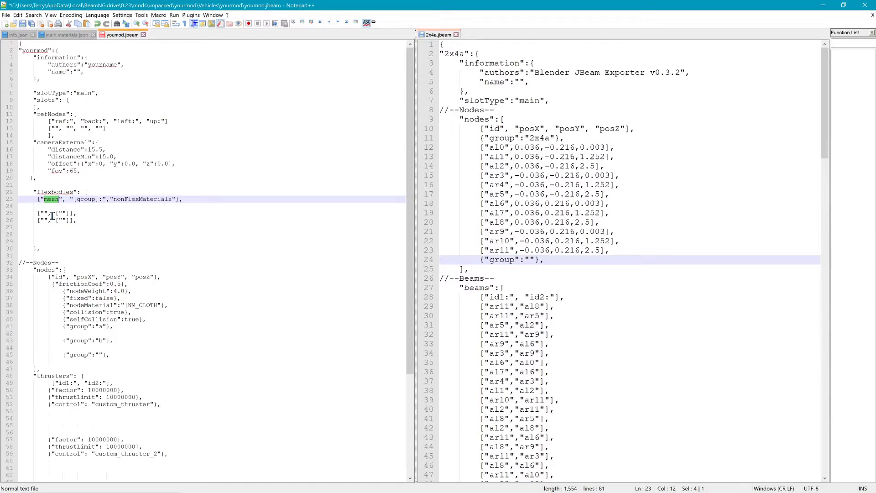
pyautogui.click(43, 213)
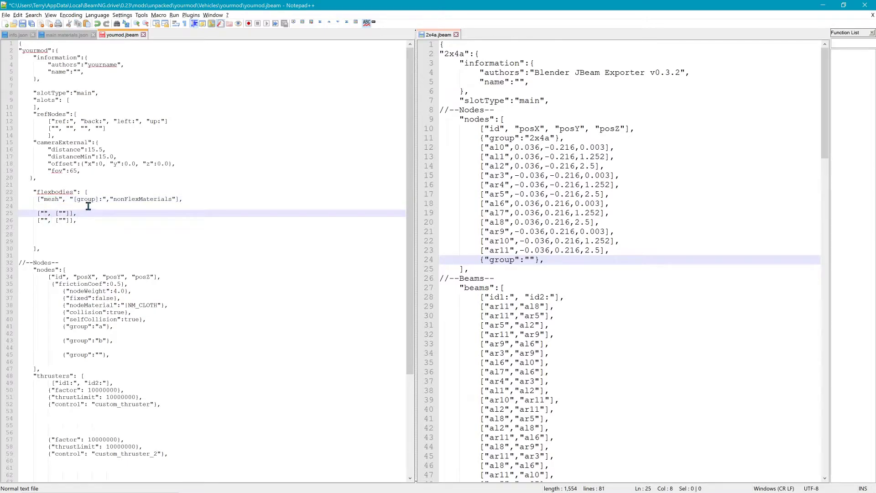
pyautogui.write('2x4a')
# Step: Check the board object's name in Blender, restore Material Preview shading on the whole board, and return to Notepad++
pyautogui.hotkey('alt', 'Tab')
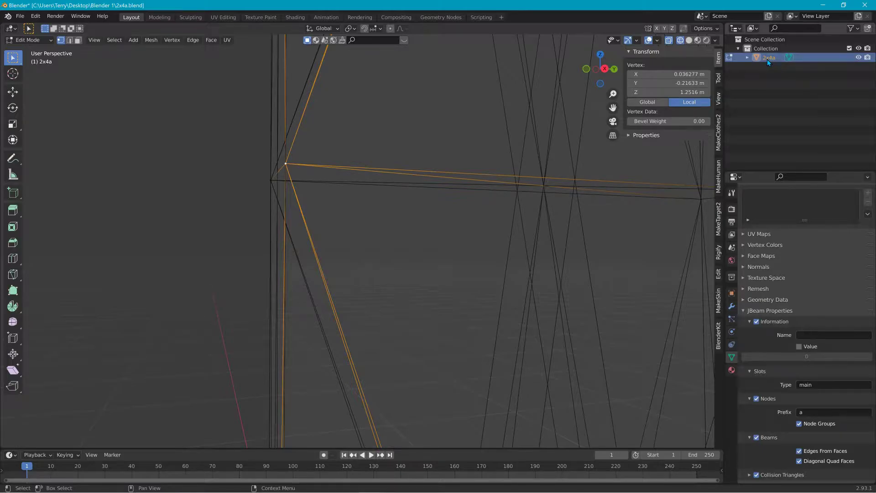
pyautogui.press('Home')
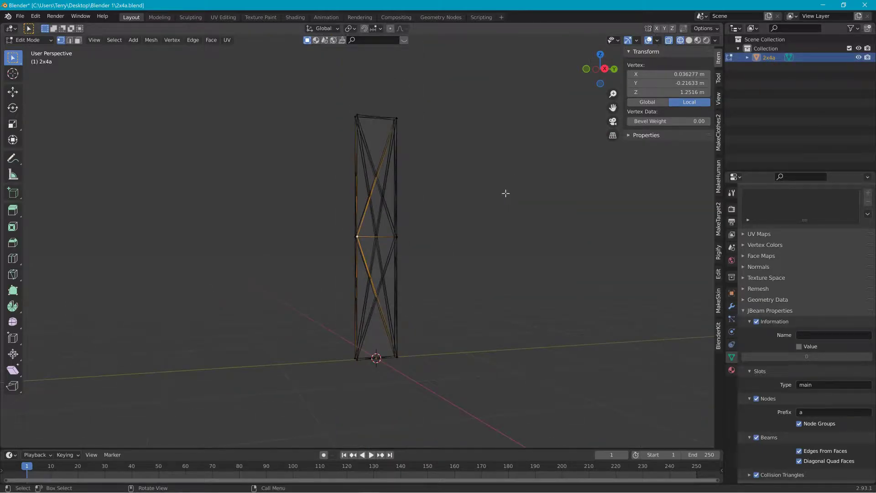
pyautogui.click(698, 41)
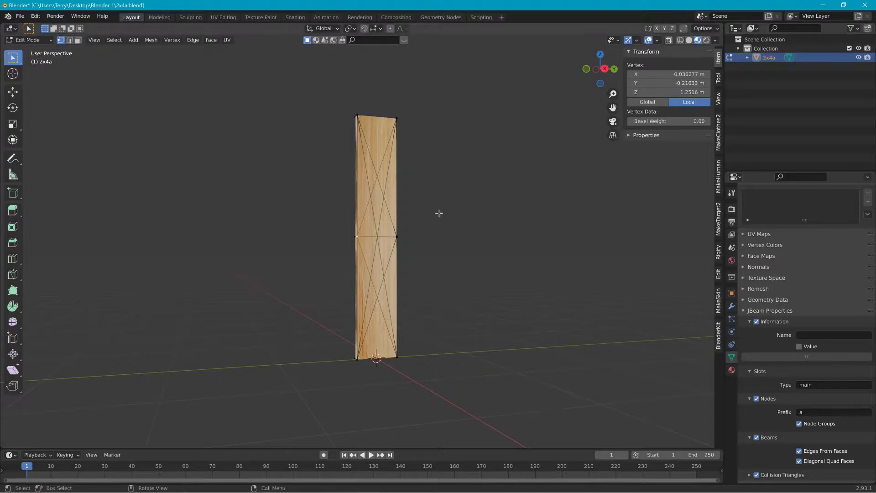
pyautogui.hotkey('alt', 'Tab')
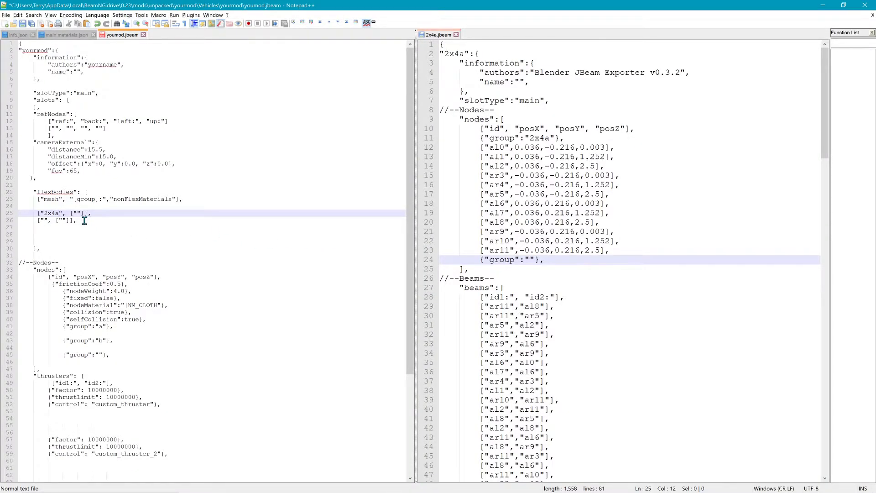
# Step: Enter a as the group of the 2x4a mesh row in the flexbodies section of youmod.jbeam
pyautogui.press('Right')
pyautogui.press('Right')
pyautogui.press('Right')
pyautogui.press('Right')
pyautogui.press('Right')
pyautogui.write('a')
pyautogui.press('Escape')
pyautogui.press('Down')
pyautogui.press('Down')
pyautogui.press('Down')
pyautogui.press('Down')
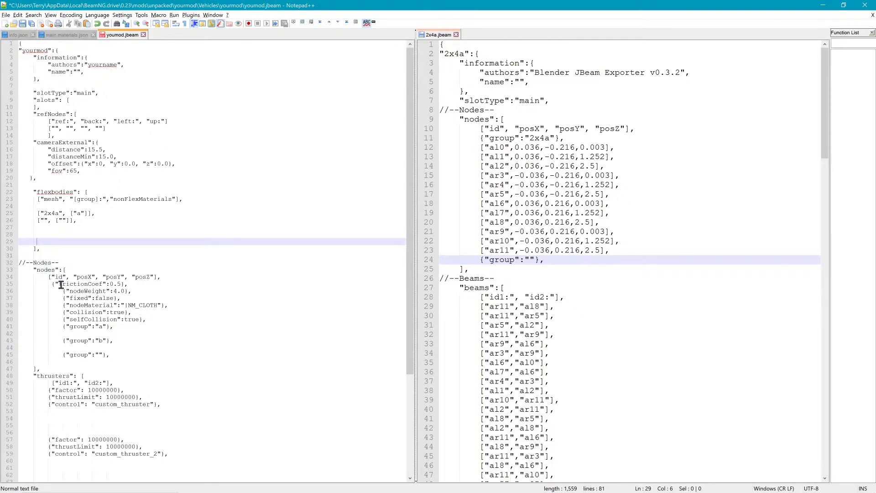
# Step: Examine the group rows, the id and position header, and the friction, weight, material and collision settings in youmod.jbeam's nodes section
pyautogui.moveTo(63, 326); pyautogui.dragTo(72, 334)
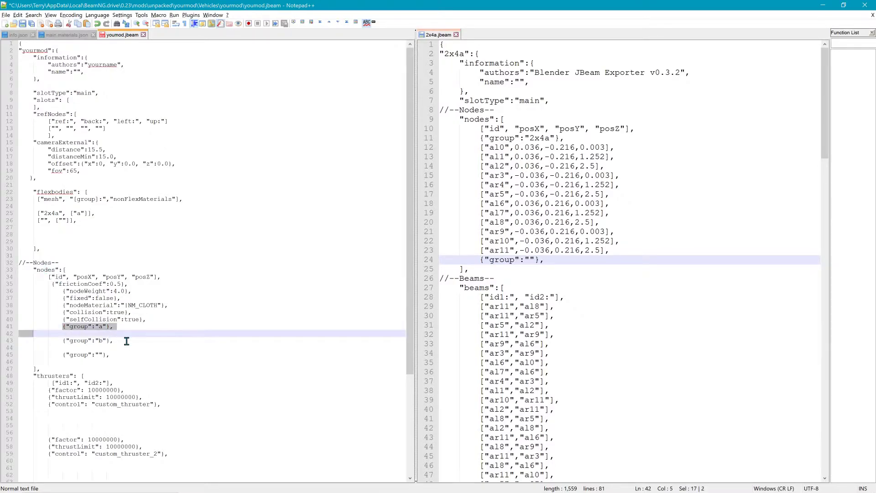
pyautogui.moveTo(126, 341); pyautogui.dragTo(125, 336)
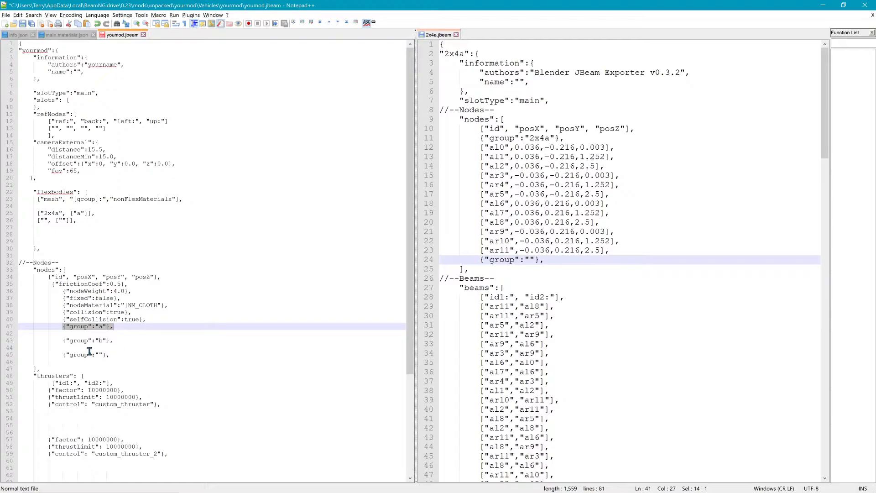
pyautogui.moveTo(56, 351); pyautogui.dragTo(143, 350)
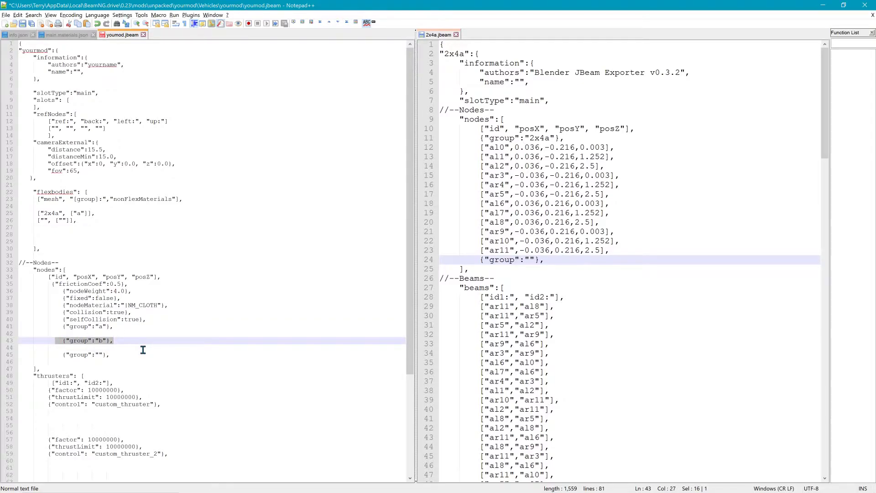
pyautogui.click(105, 329)
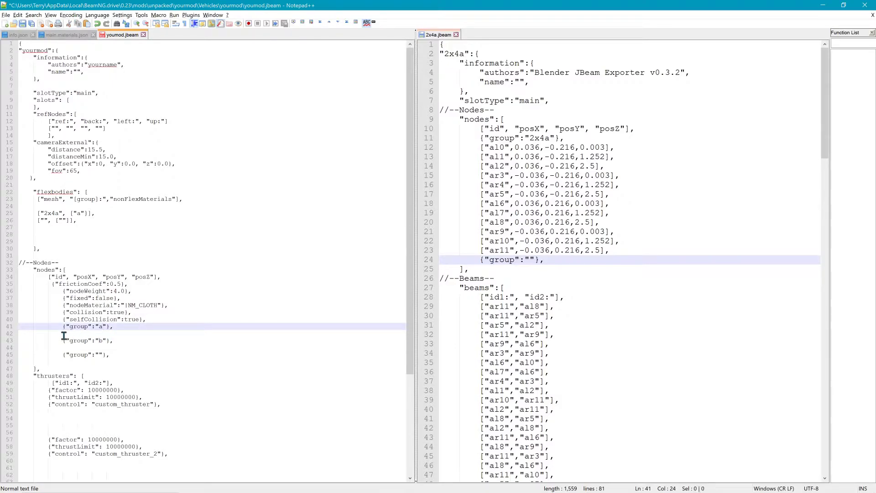
pyautogui.moveTo(51, 278); pyautogui.dragTo(179, 284)
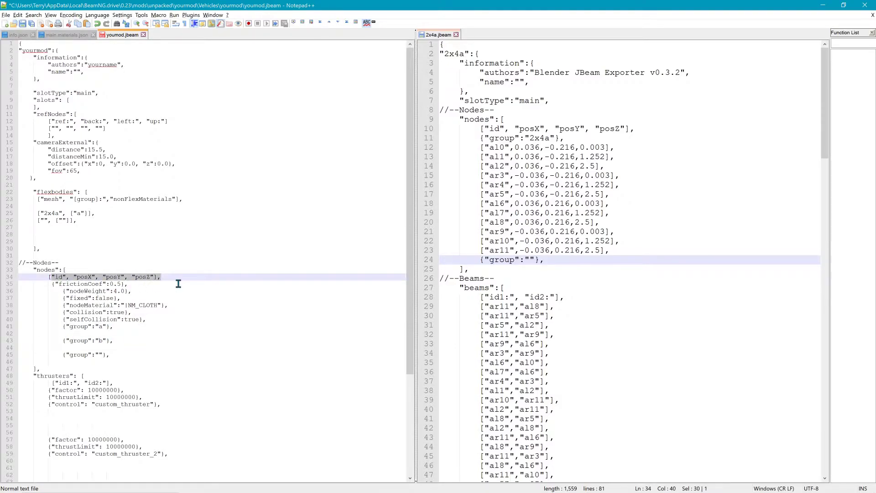
pyautogui.moveTo(52, 284); pyautogui.dragTo(144, 303)
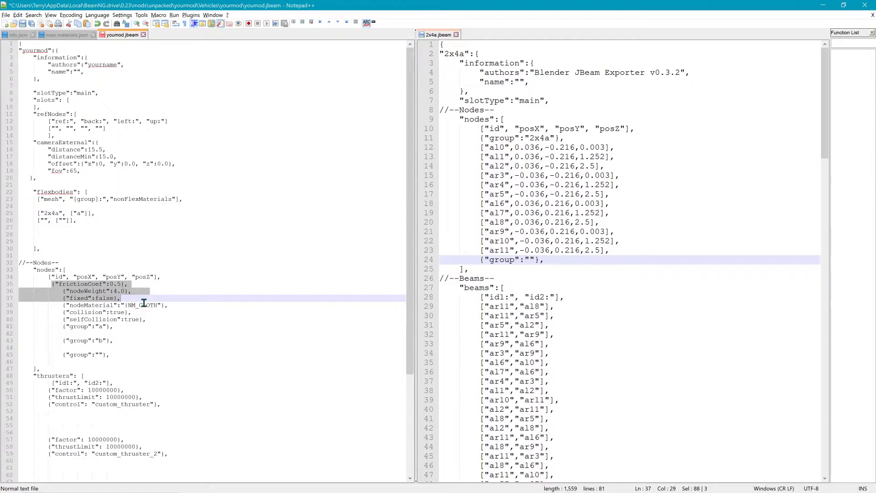
pyautogui.moveTo(63, 305); pyautogui.dragTo(174, 313)
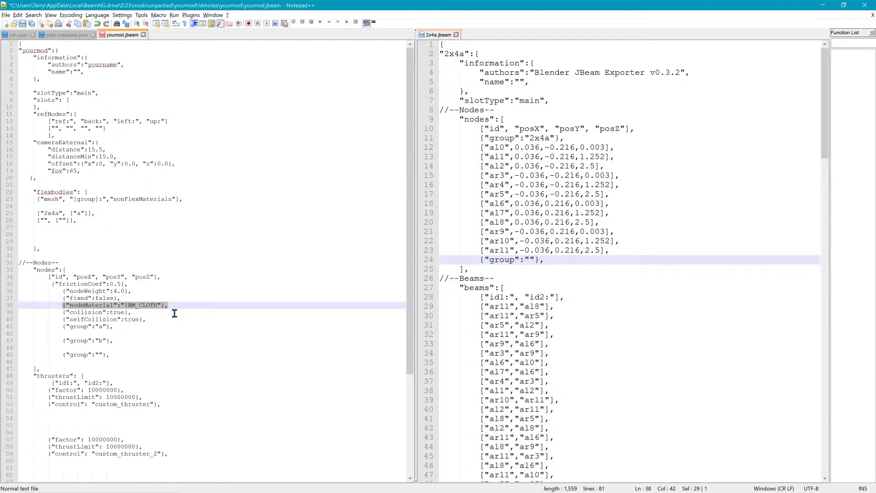
pyautogui.moveTo(64, 314); pyautogui.dragTo(144, 319)
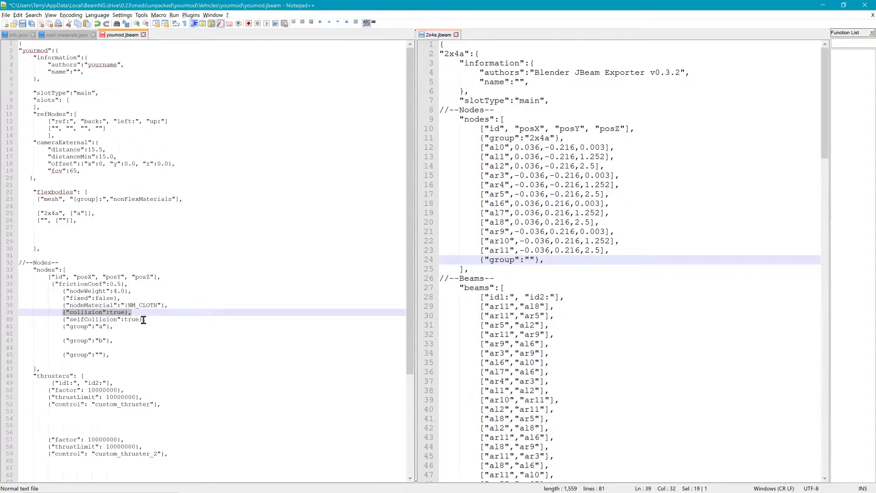
pyautogui.moveTo(53, 325); pyautogui.dragTo(166, 327)
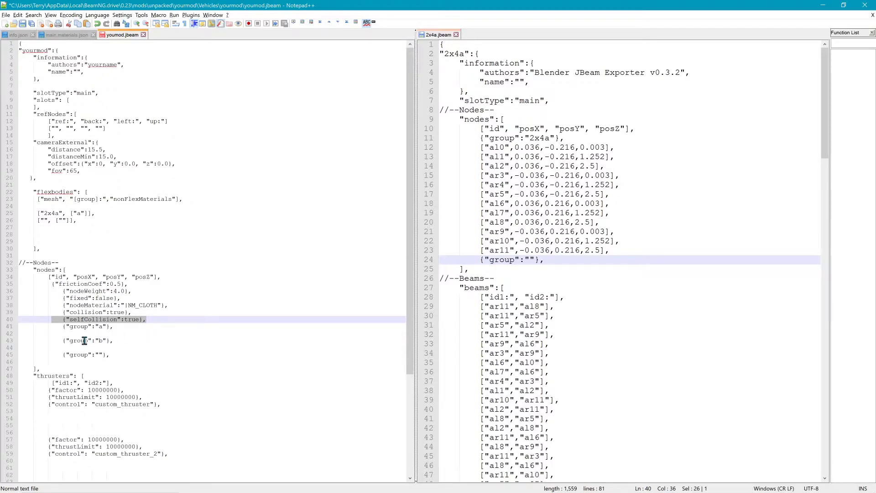
# Step: Copy the node rows al0 through ar11 from 2x4a.jbeam into the empty line below group a in youmod.jbeam
pyautogui.press('Down')
pyautogui.press('Down')
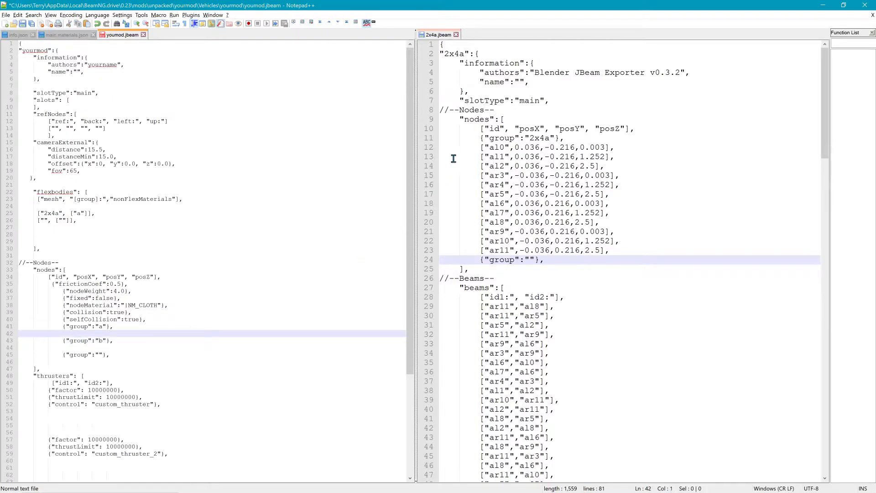
pyautogui.moveTo(442, 148); pyautogui.dragTo(662, 251)
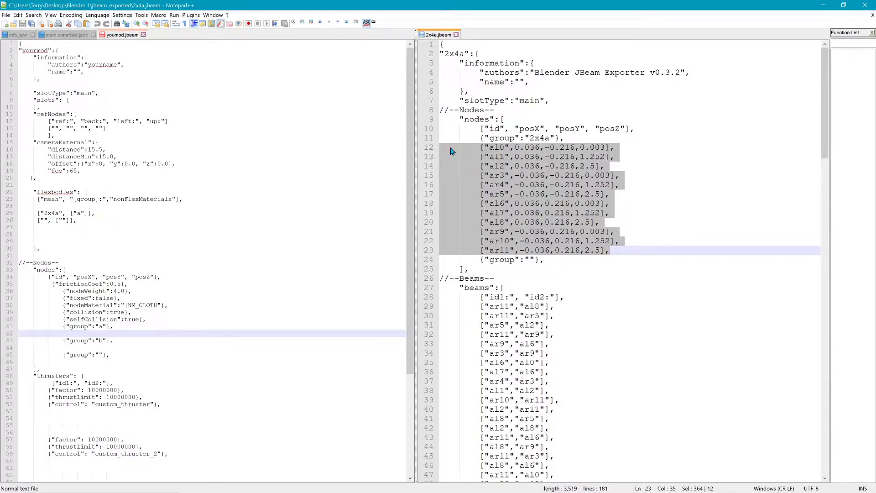
pyautogui.moveTo(452, 148); pyautogui.dragTo(20, 338)
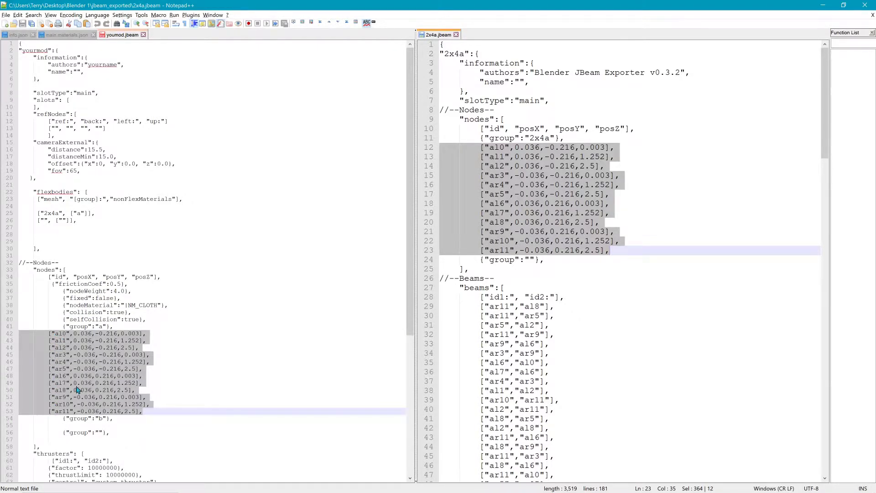
# Step: Examine the id1/id2 header and the beamSpring, beamDamp, beamDeform and beamStrength settings in youmod.jbeam's beams section
pyautogui.scroll(-9, 195, 392)
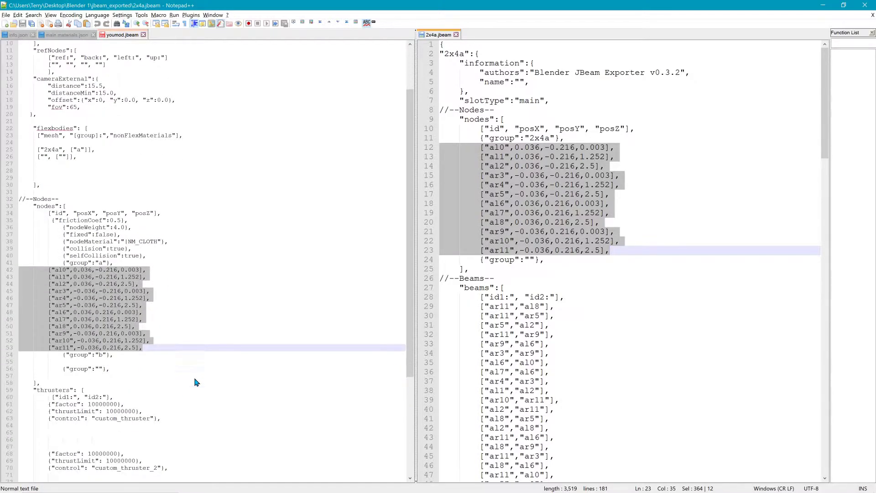
pyautogui.scroll(-1, 203, 383)
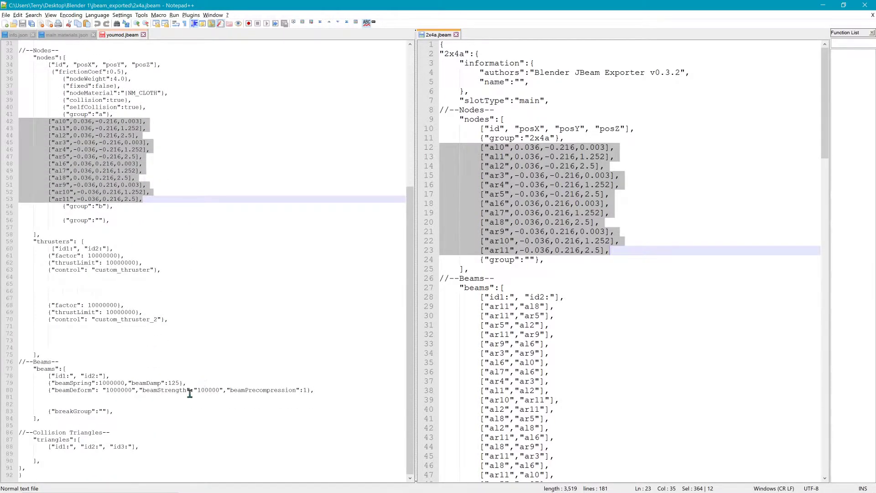
pyautogui.moveTo(48, 375); pyautogui.dragTo(110, 375)
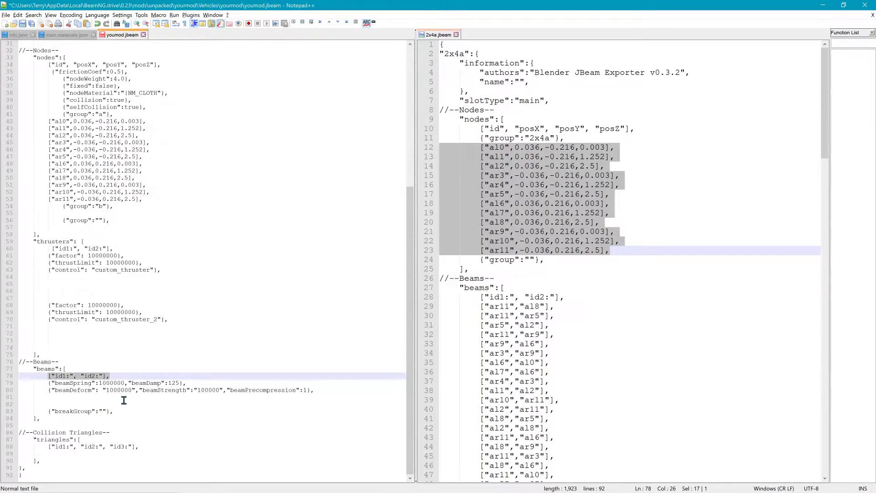
pyautogui.moveTo(48, 384); pyautogui.dragTo(347, 406)
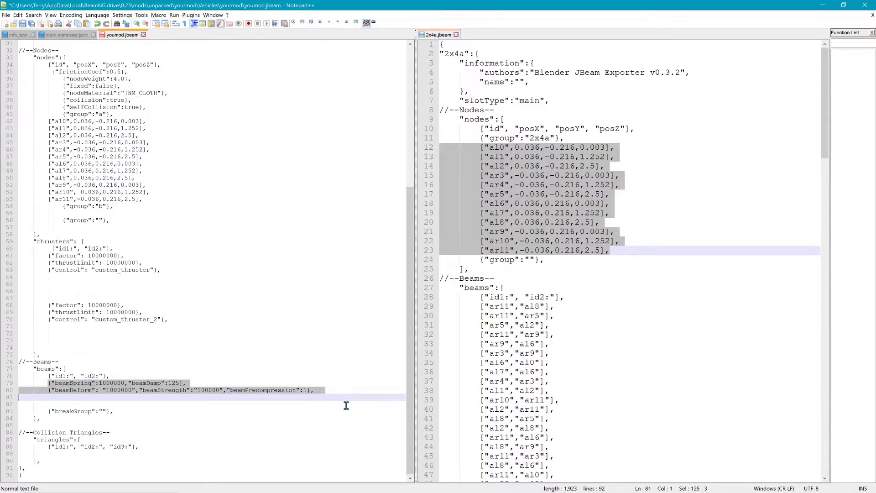
pyautogui.hotkey('shift', 'Left')
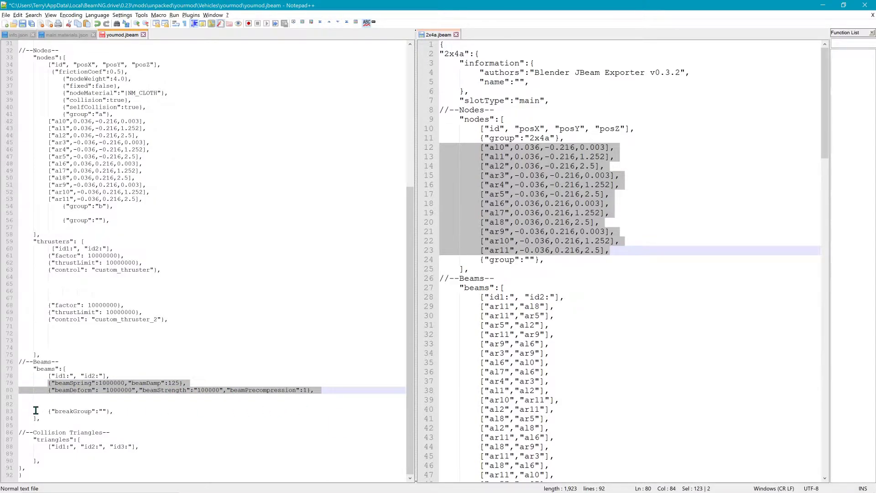
pyautogui.press('Down')
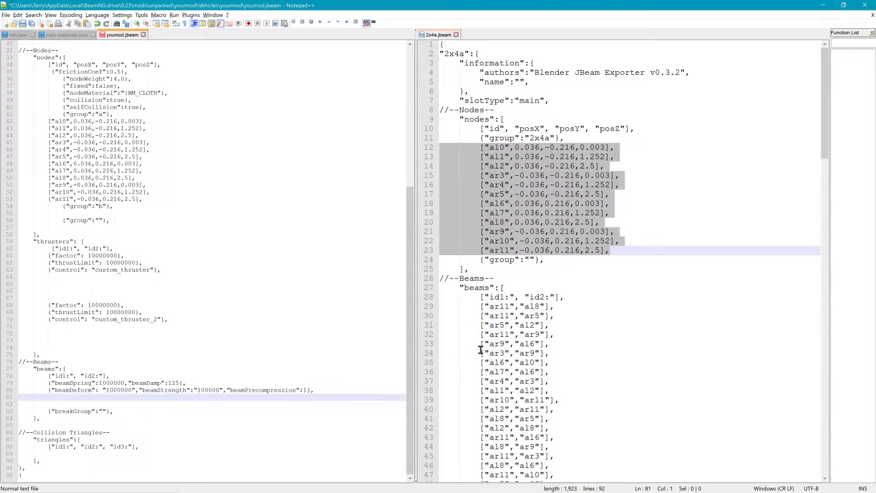
# Step: Examine the id1 and id2 header and how the first beam row pairs nodes ar11 and al8 in 2x4a.jbeam
pyautogui.moveTo(454, 306); pyautogui.dragTo(552, 484)
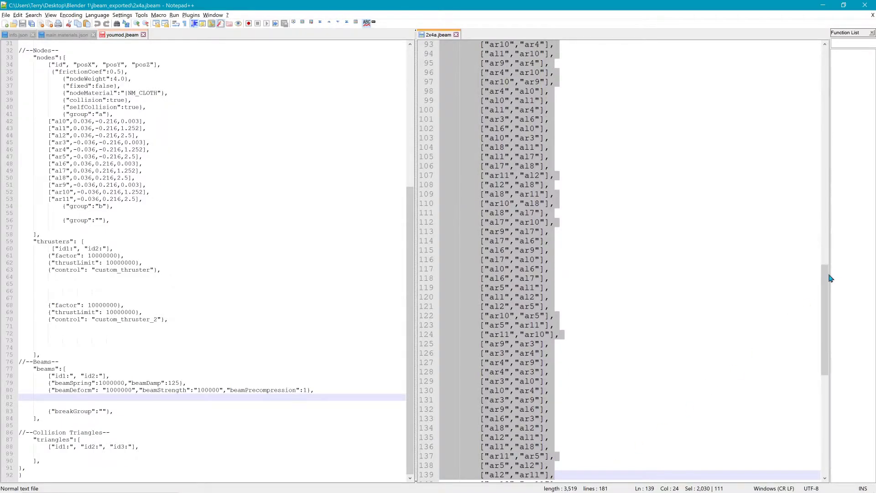
pyautogui.moveTo(826, 276); pyautogui.dragTo(840, 89)
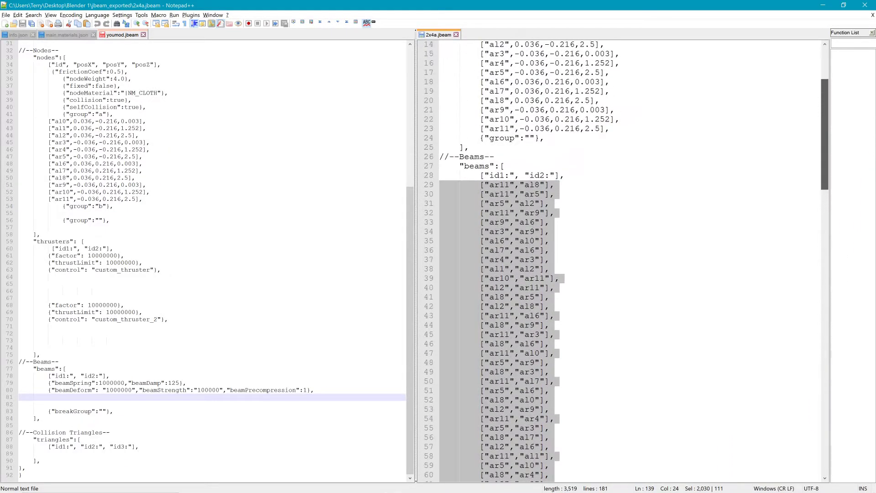
pyautogui.doubleClick(498, 176)
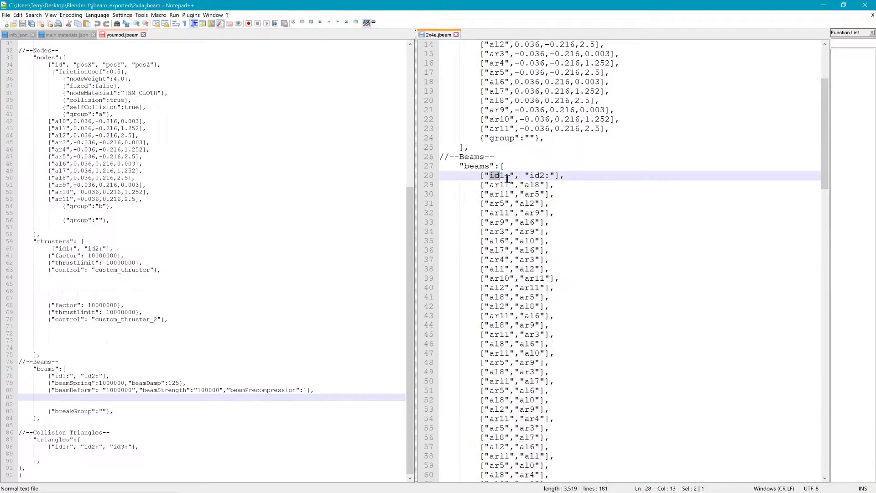
pyautogui.doubleClick(537, 176)
pyautogui.moveTo(495, 186); pyautogui.dragTo(511, 186)
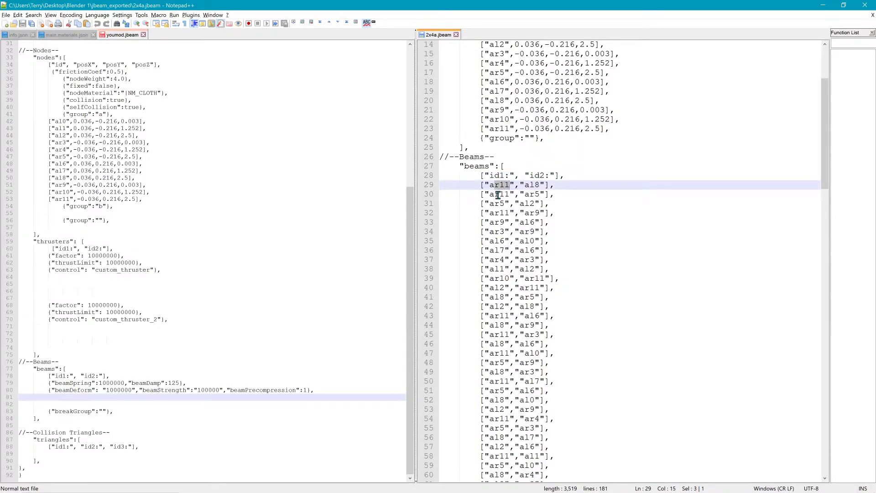
pyautogui.press('Left')
pyautogui.press('Left')
pyautogui.moveTo(483, 189); pyautogui.dragTo(579, 189)
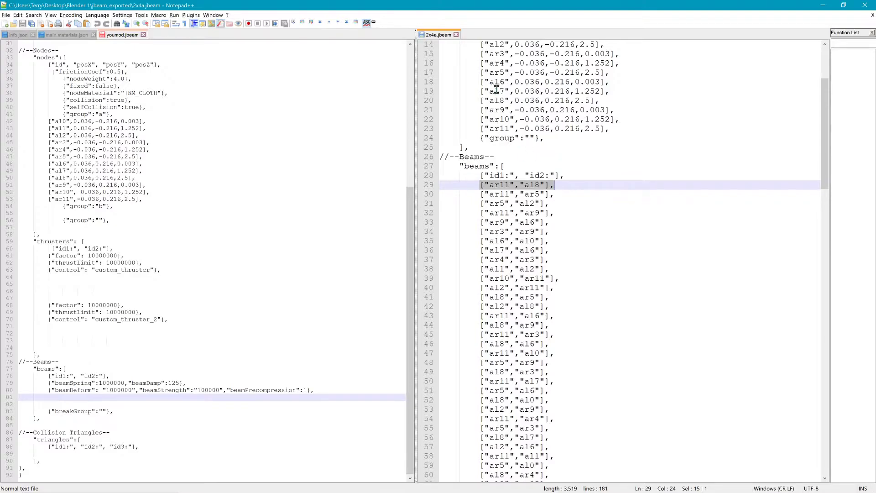
pyautogui.rightClick(561, 188)
pyautogui.click(474, 191)
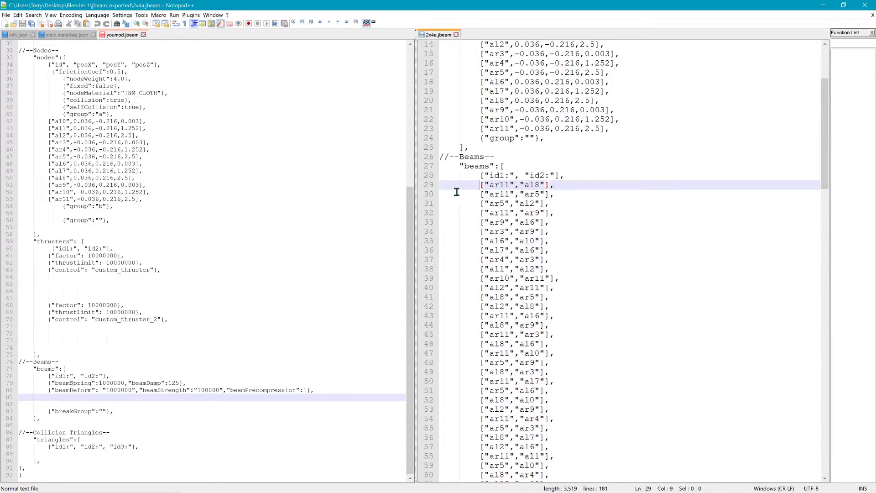
# Step: Copy all beam rows, from ar11–al8 through ar5–ar10, from 2x4a.jbeam to below the beamDeform line in youmod.jbeam
pyautogui.moveTo(447, 188); pyautogui.dragTo(616, 269)
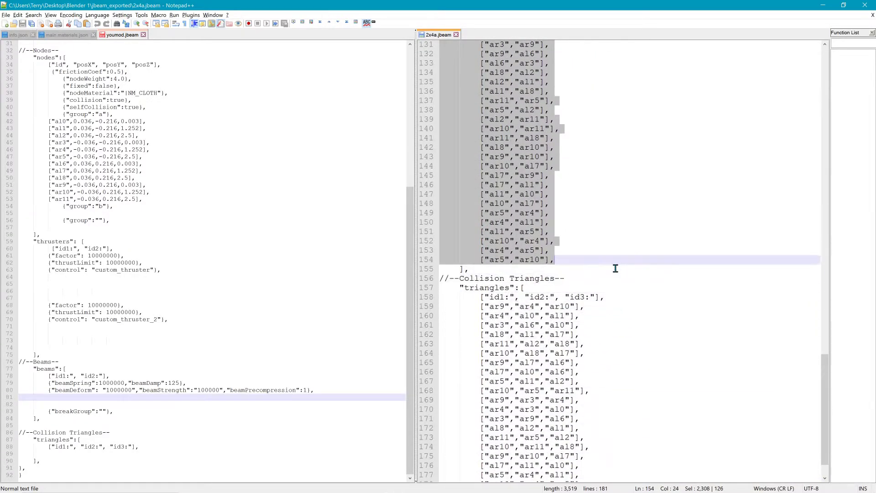
pyautogui.moveTo(459, 121); pyautogui.dragTo(44, 402)
pyautogui.scroll(-5, 212, 340)
pyautogui.scroll(-11, 212, 340)
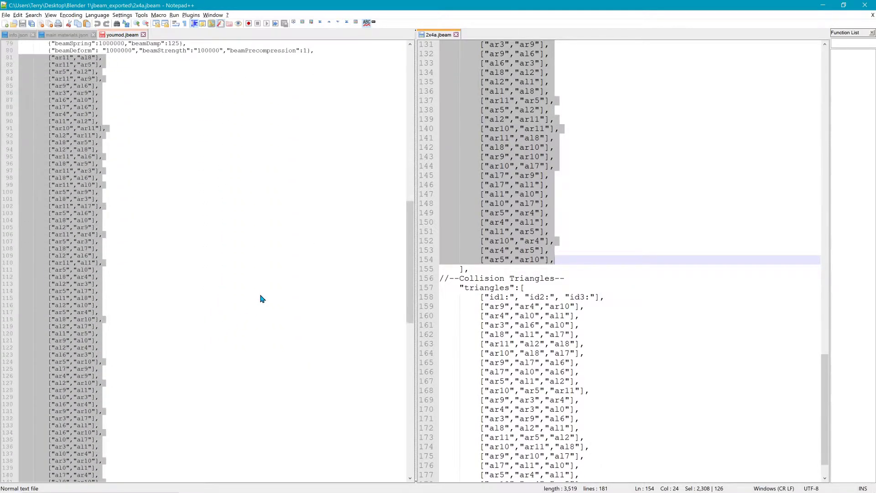
pyautogui.scroll(-20, 262, 299)
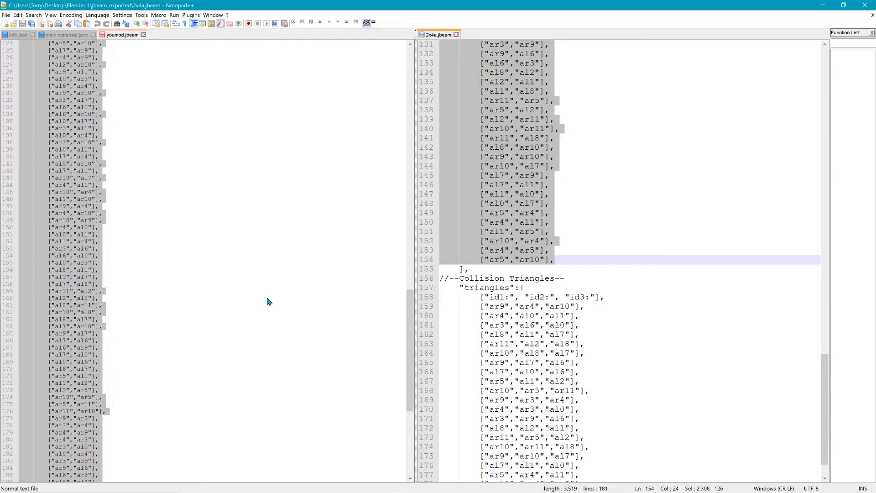
pyautogui.scroll(-3, 268, 304)
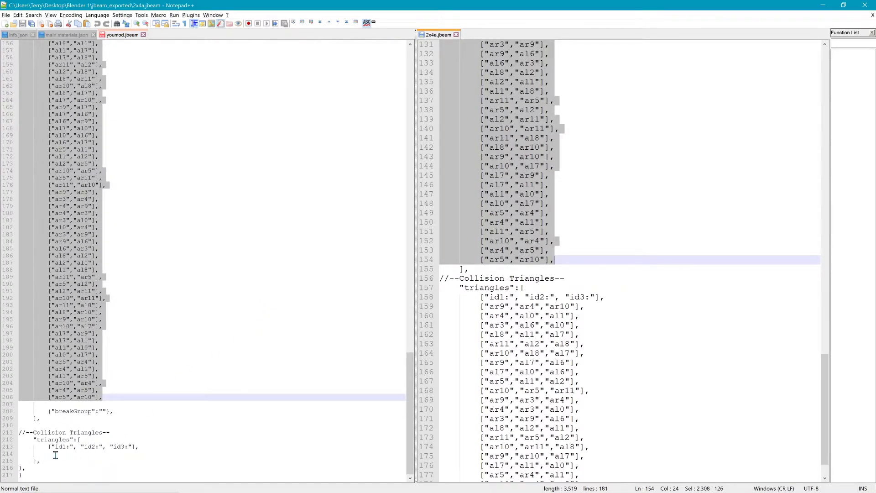
# Step: Copy all collision triangle rows from 2x4a.jbeam into the empty line below the id1, id2, id3 header of youmod.jbeam's triangles section
pyautogui.moveTo(50, 447); pyautogui.dragTo(132, 447)
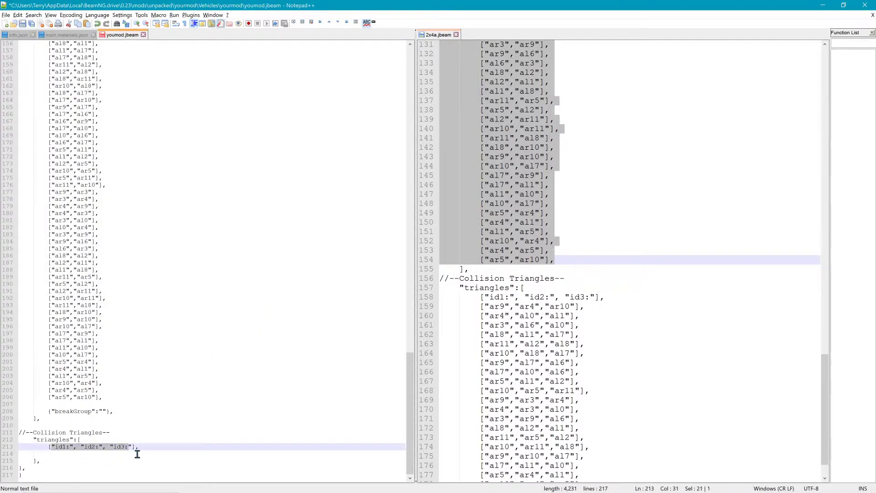
pyautogui.click(29, 464)
pyautogui.press('Up')
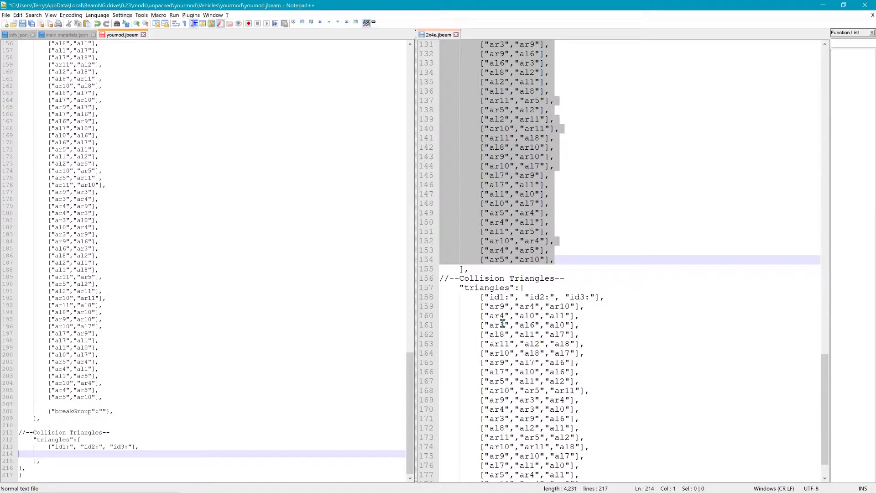
pyautogui.scroll(-2, 503, 324)
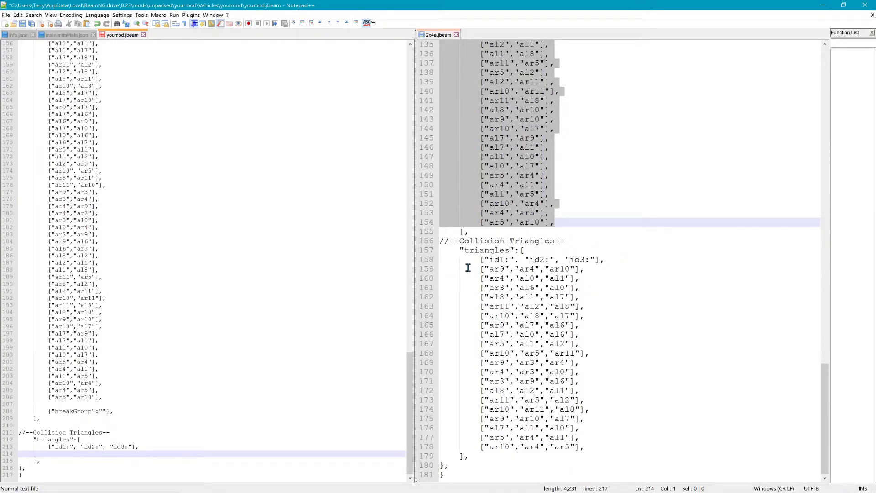
pyautogui.moveTo(460, 259); pyautogui.dragTo(601, 260)
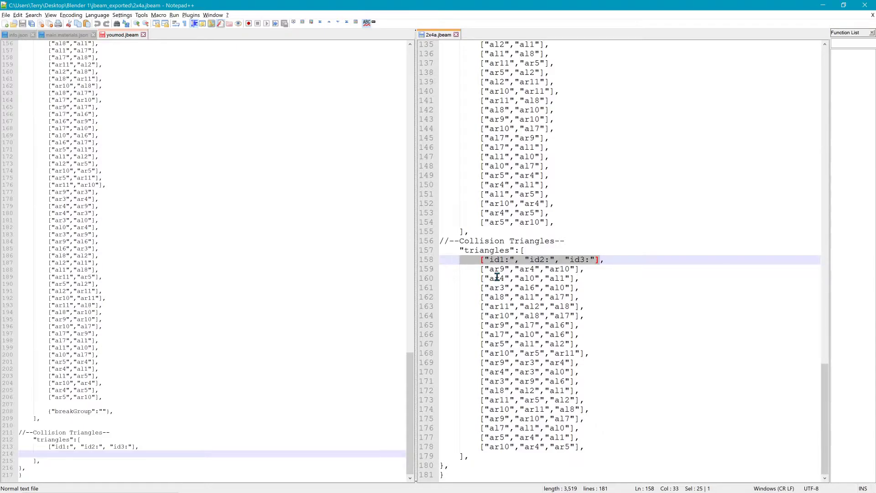
pyautogui.moveTo(449, 270); pyautogui.dragTo(619, 453)
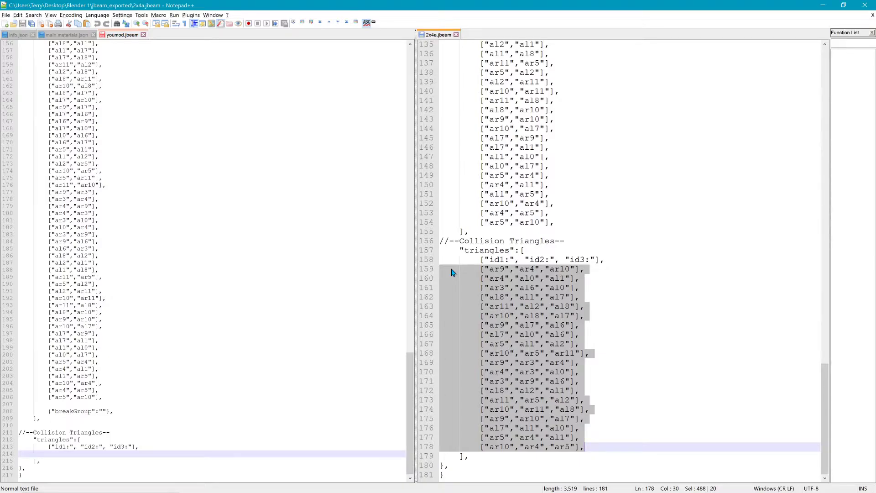
pyautogui.moveTo(446, 271); pyautogui.dragTo(21, 458)
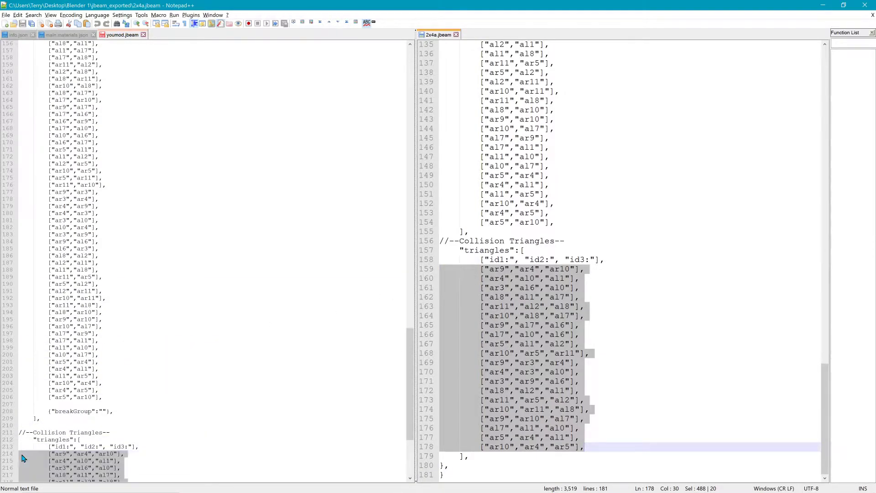
# Step: Check the pasted triangle rows and save youmod.jbeam
pyautogui.scroll(-7, 191, 382)
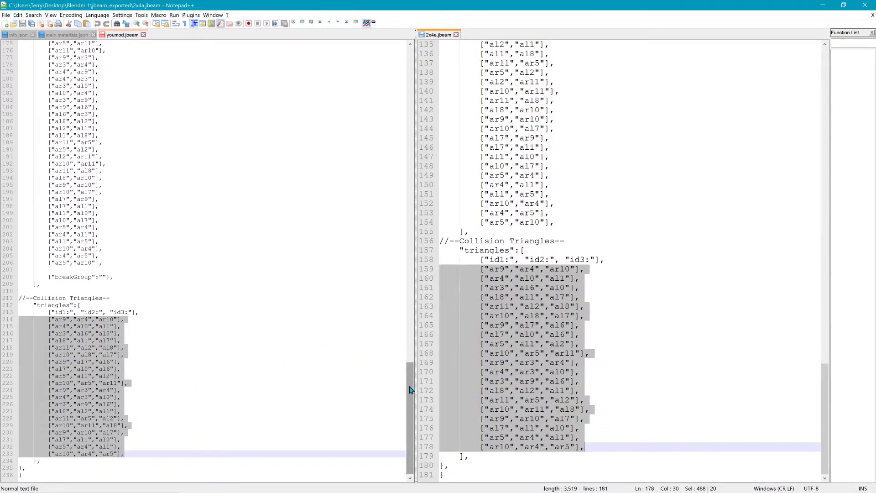
pyautogui.moveTo(410, 390); pyautogui.dragTo(408, 71)
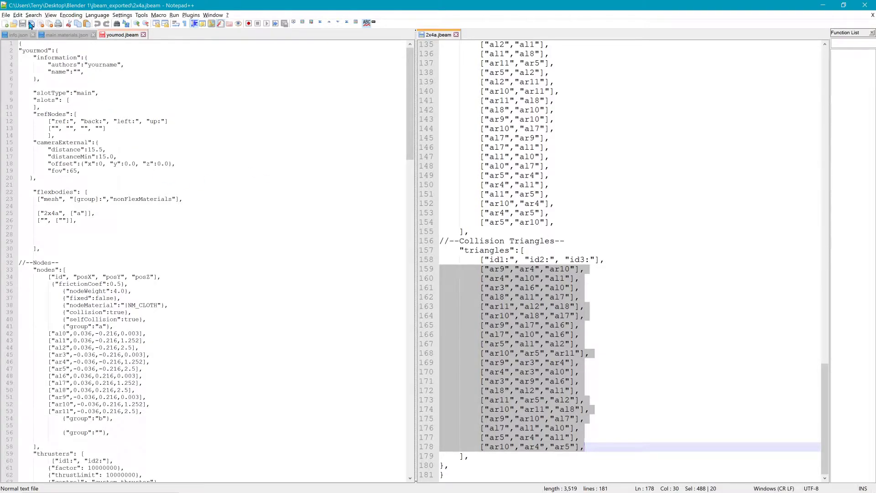
pyautogui.click(117, 37)
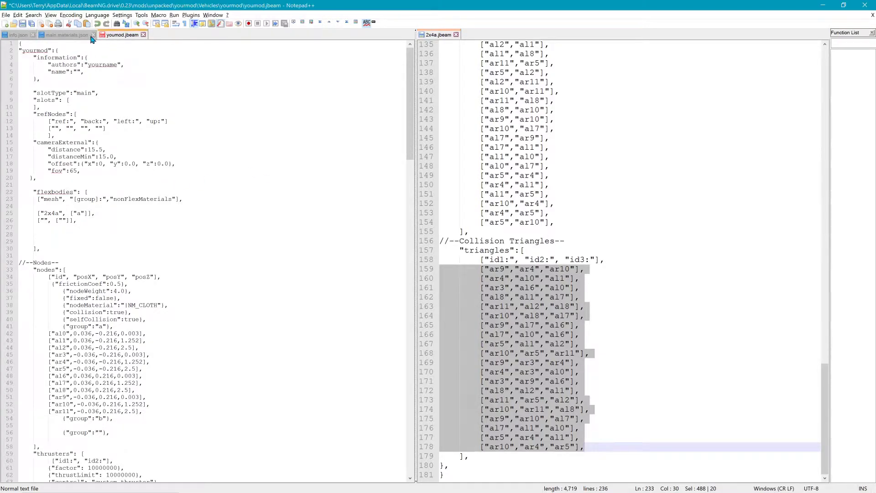
pyautogui.click(23, 25)
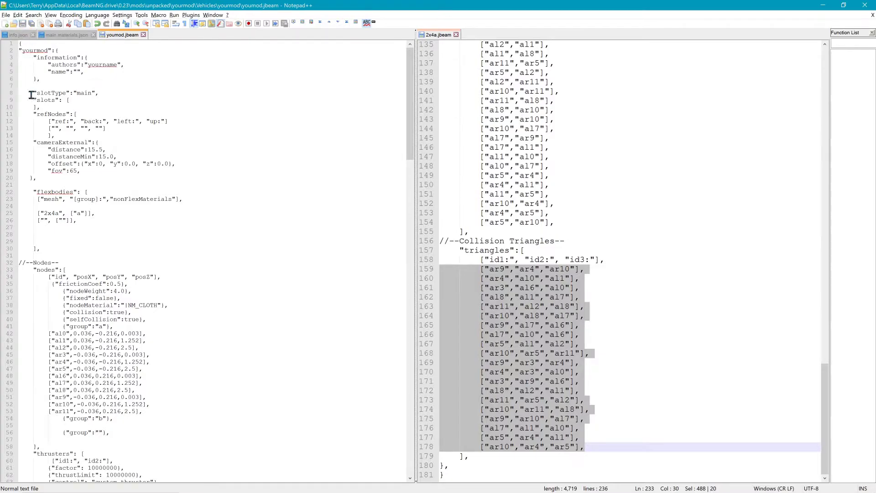
# Step: Review the nodes and beams in youmod.jbeam and 2x4a.jbeam, plus youmod.jbeam's refNodes, cameraExternal and flexbodies sections
pyautogui.scroll(-8, 53, 310)
pyautogui.scroll(-19, 54, 321)
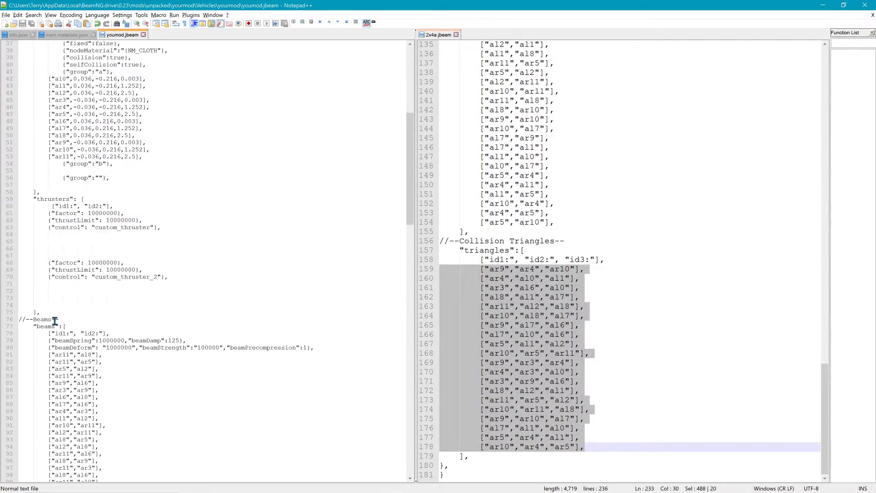
pyautogui.scroll(-9, 53, 322)
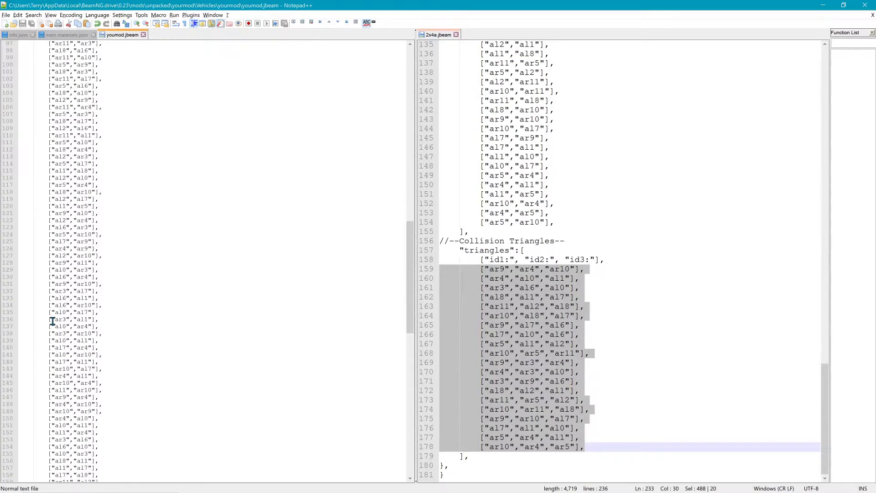
pyautogui.scroll(20, 484, 338)
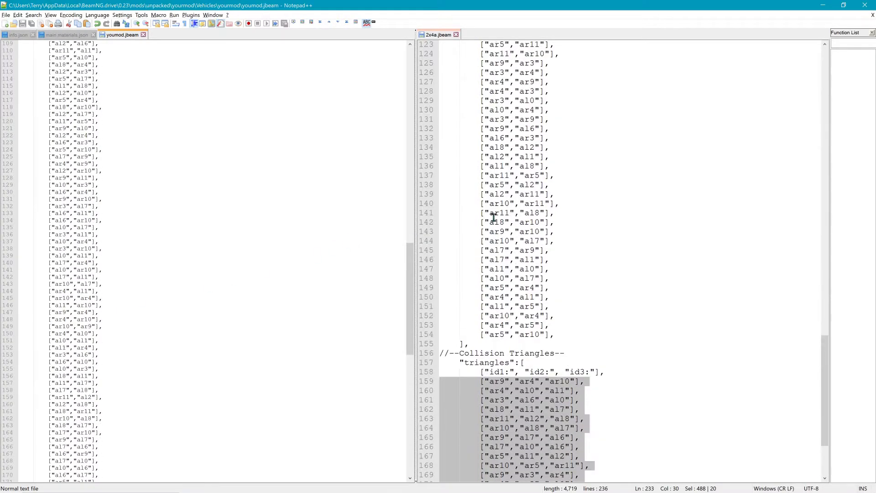
pyautogui.scroll(20, 496, 132)
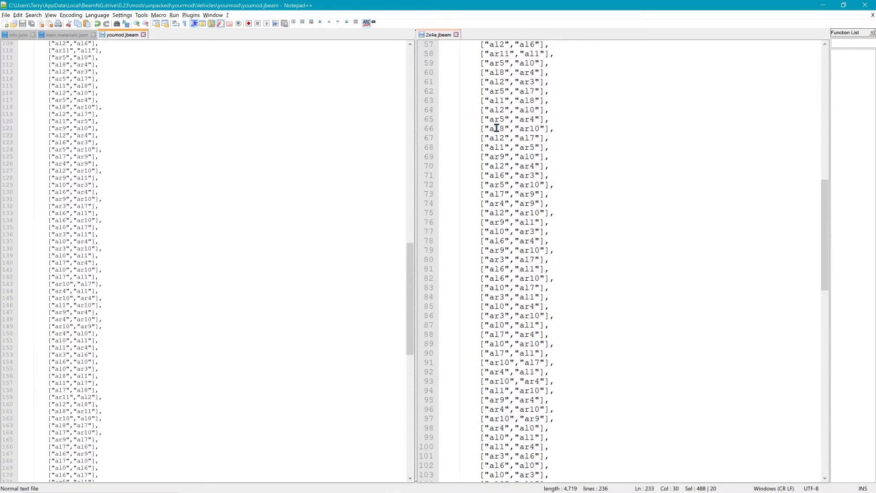
pyautogui.scroll(5, 494, 132)
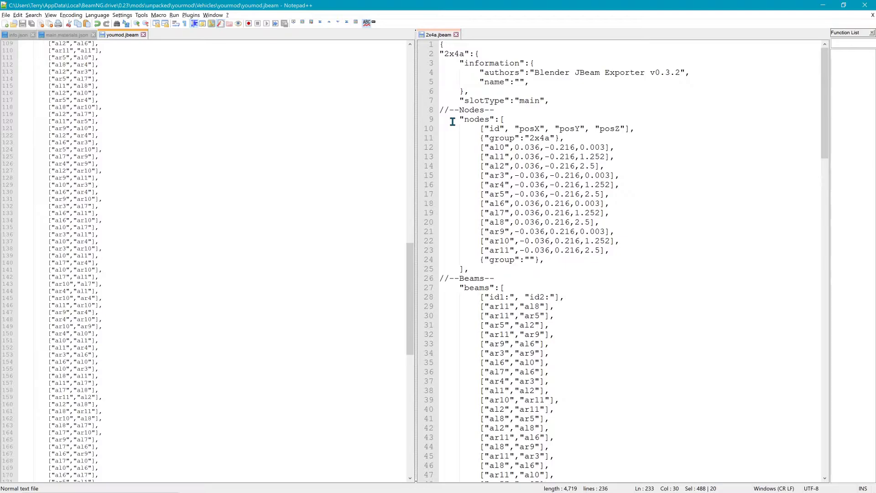
pyautogui.moveTo(410, 274); pyautogui.dragTo(416, 75)
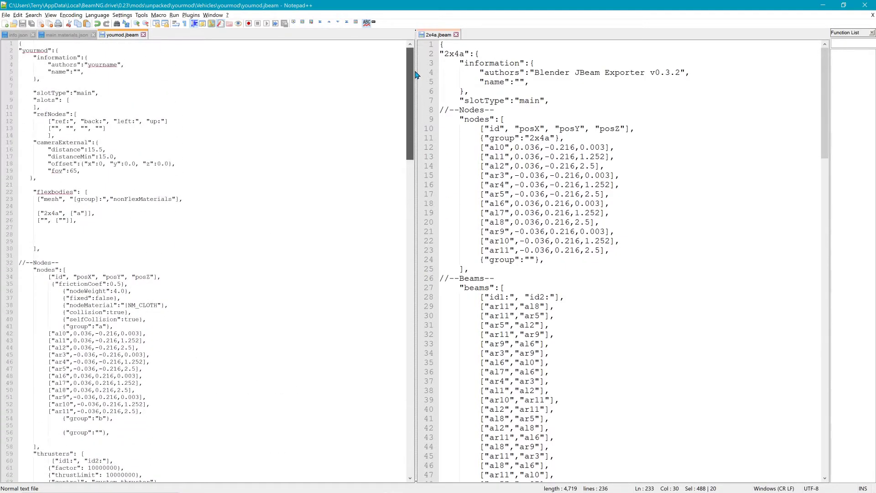
pyautogui.moveTo(33, 192); pyautogui.dragTo(212, 238)
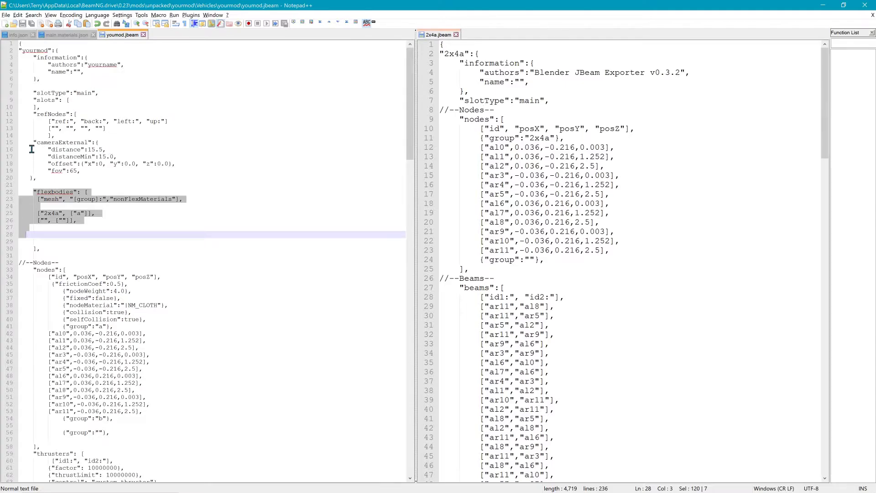
pyautogui.moveTo(23, 143); pyautogui.dragTo(26, 143)
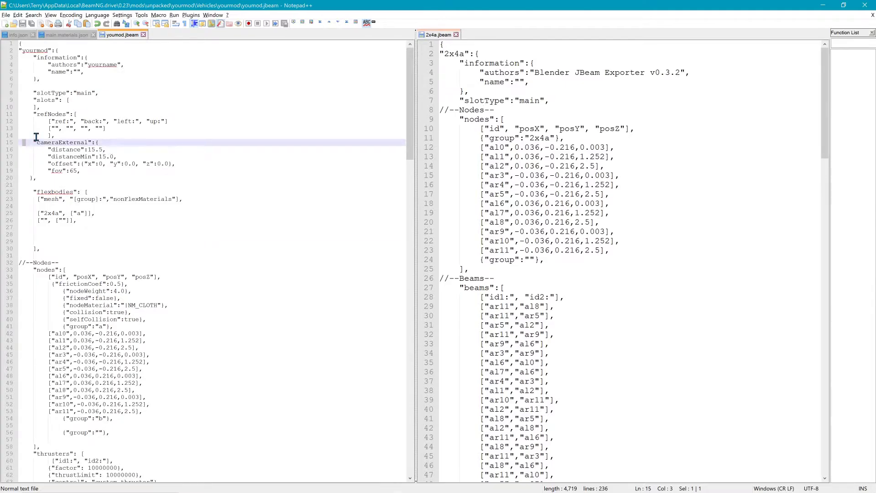
pyautogui.moveTo(28, 123); pyautogui.dragTo(240, 232)
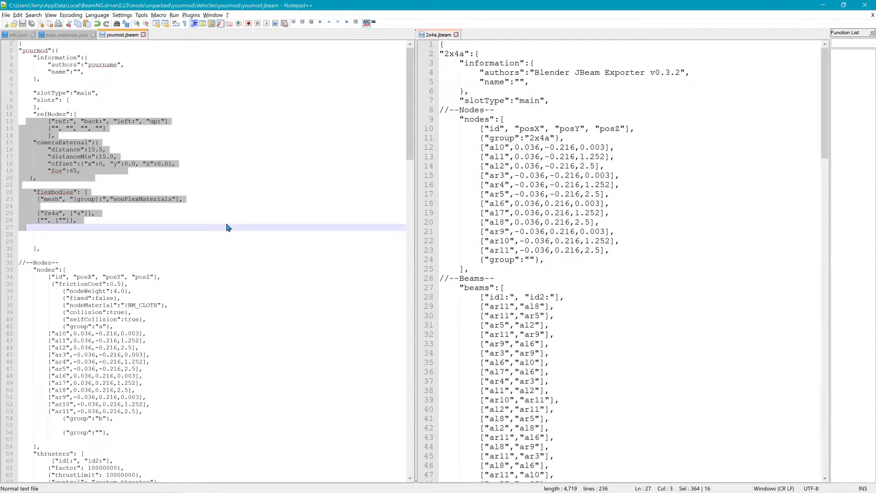
pyautogui.click(33, 122)
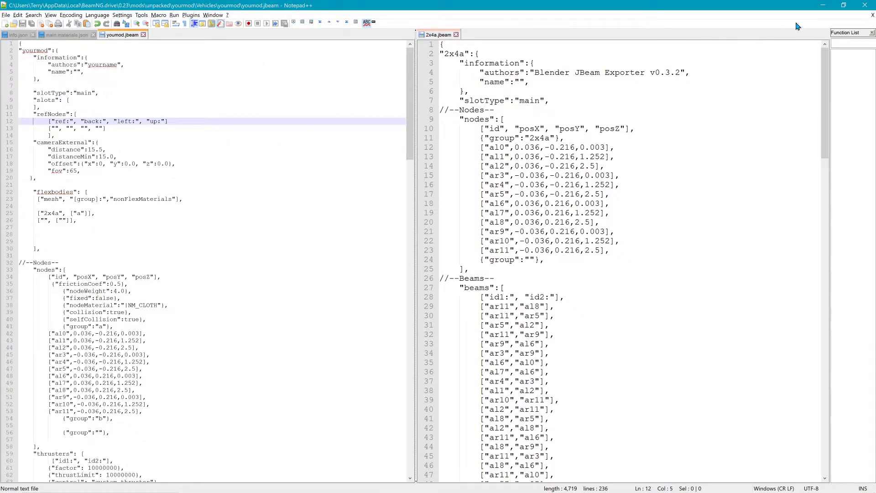
# Step: Minimize Notepad++, move the jbeam_exported folder window aside, and launch NodeBEAM Editor from the desktop
pyautogui.click(823, 5)
pyautogui.click(823, 5)
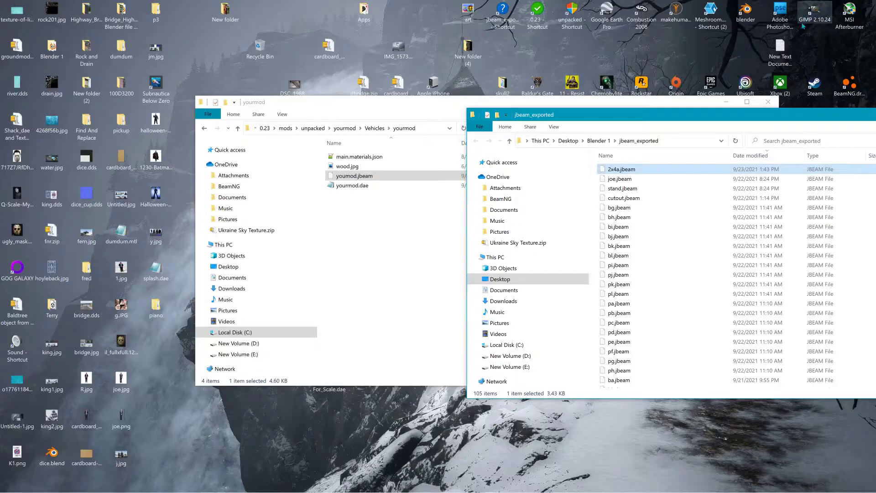
pyautogui.moveTo(807, 116); pyautogui.dragTo(641, 167)
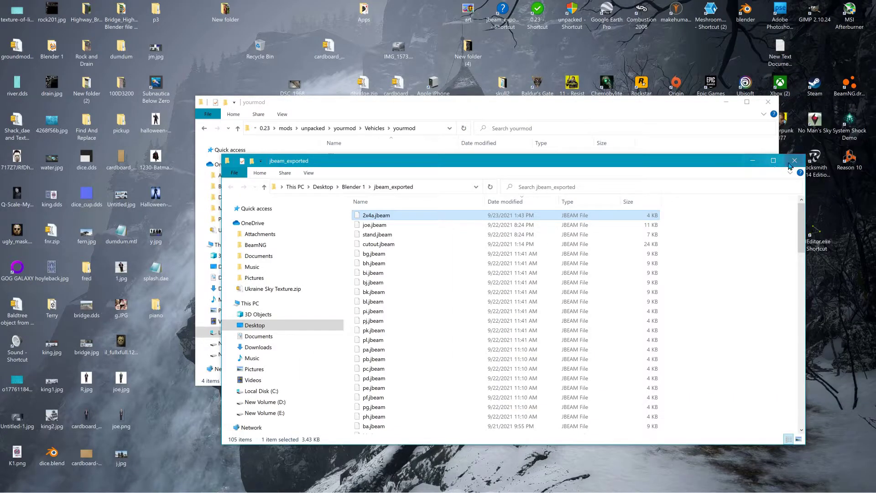
pyautogui.moveTo(705, 165); pyautogui.dragTo(608, 165)
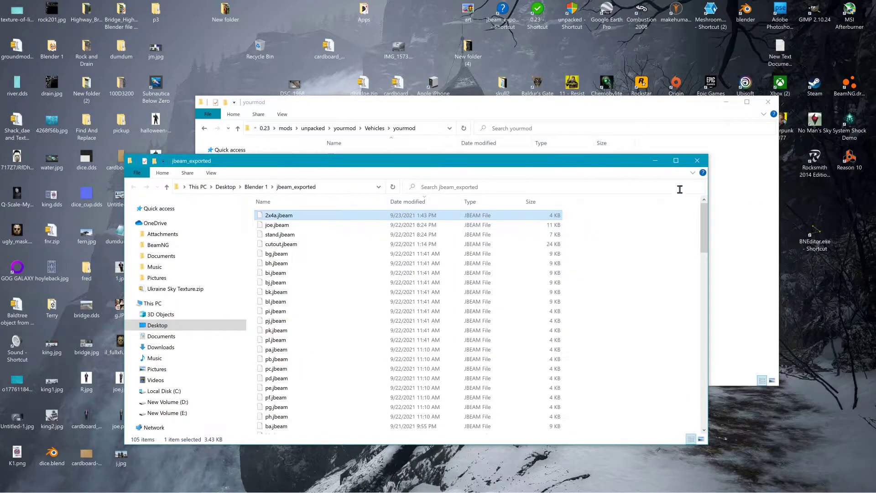
pyautogui.doubleClick(823, 239)
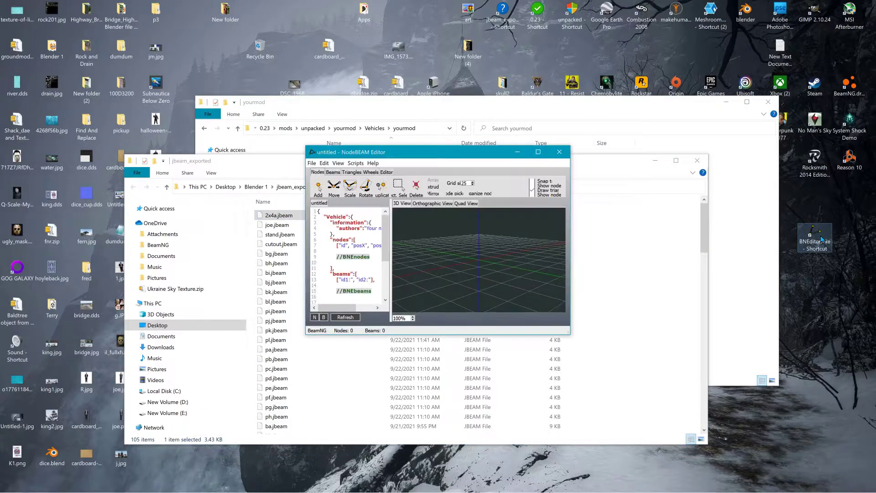
pyautogui.moveTo(476, 159); pyautogui.dragTo(548, 196)
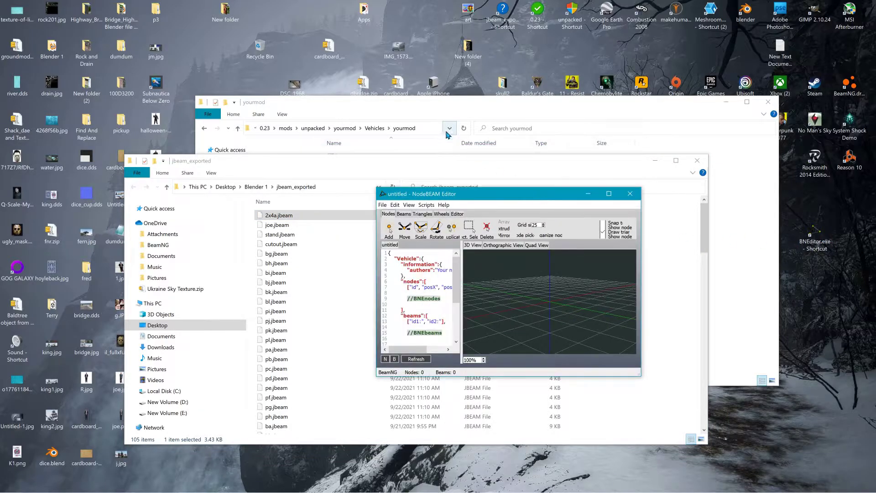
# Step: Load youmod.jbeam from the yourmod folder into NodeBEAM Editor, close the folder windows and maximize the editor
pyautogui.click(426, 119)
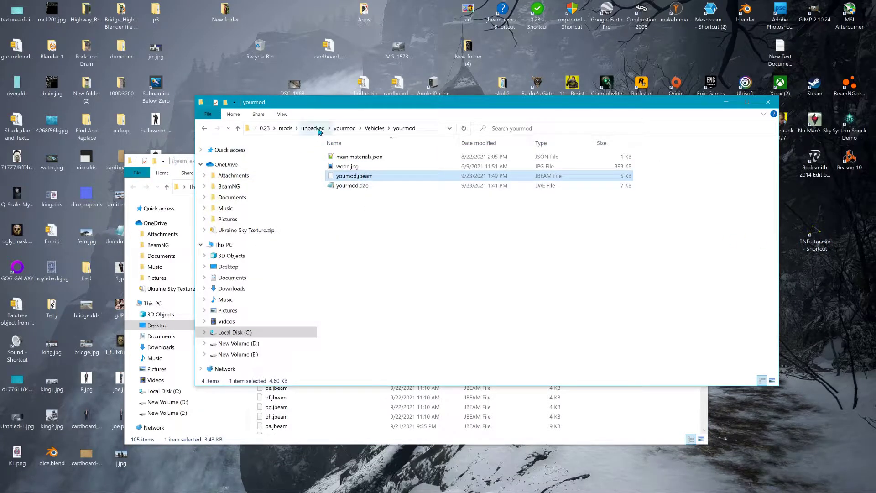
pyautogui.moveTo(339, 104); pyautogui.dragTo(143, 57)
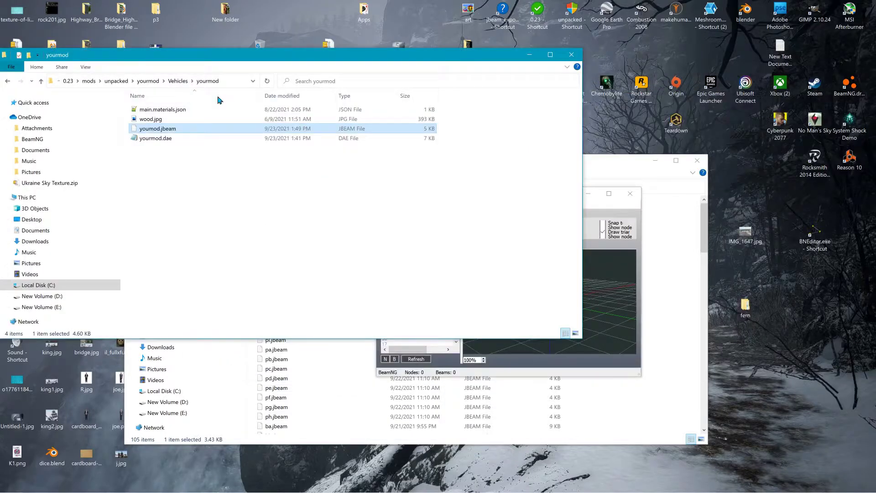
pyautogui.click(697, 161)
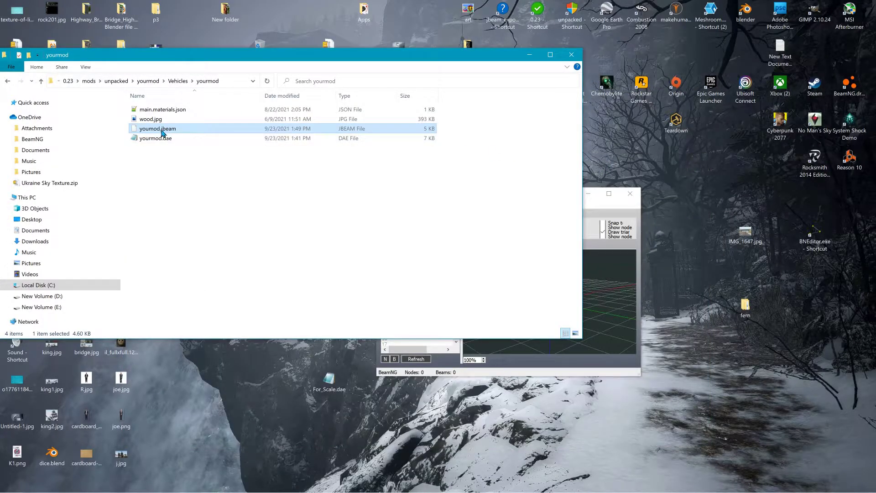
pyautogui.moveTo(162, 132); pyautogui.dragTo(627, 319)
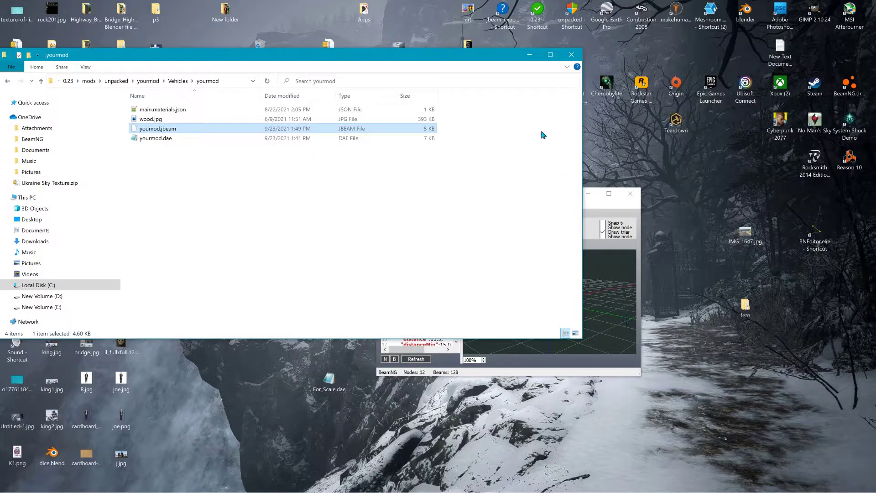
pyautogui.click(571, 55)
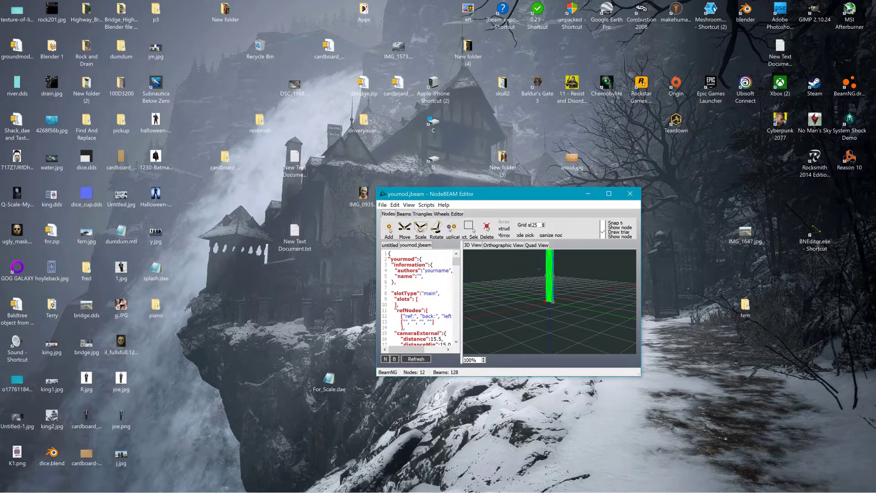
pyautogui.doubleClick(548, 196)
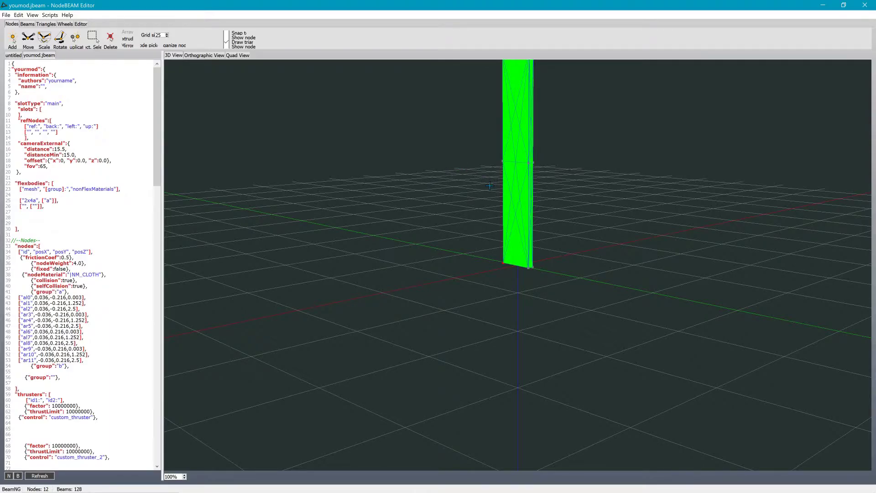
# Step: Inspect the board from its base to its upper end in the 3D view and turn on the node name labels
pyautogui.moveTo(519, 226); pyautogui.dragTo(524, 261, button='middle')
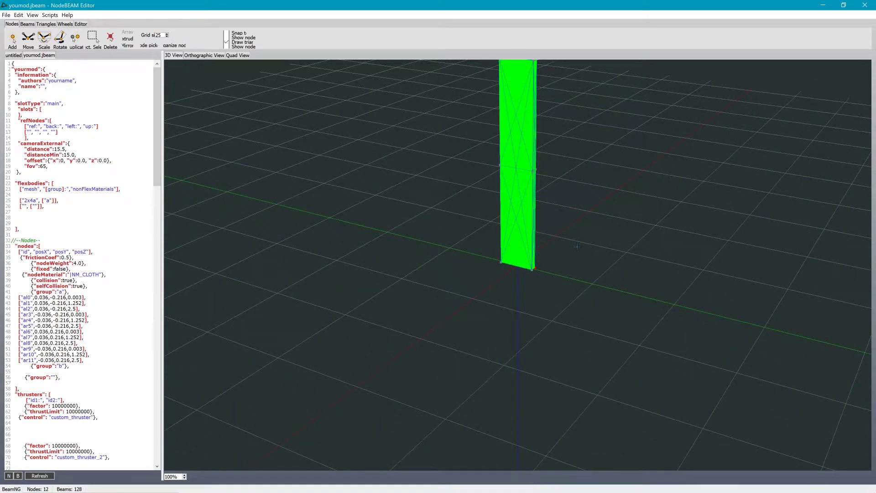
pyautogui.moveTo(577, 246); pyautogui.dragTo(597, 234, button='middle')
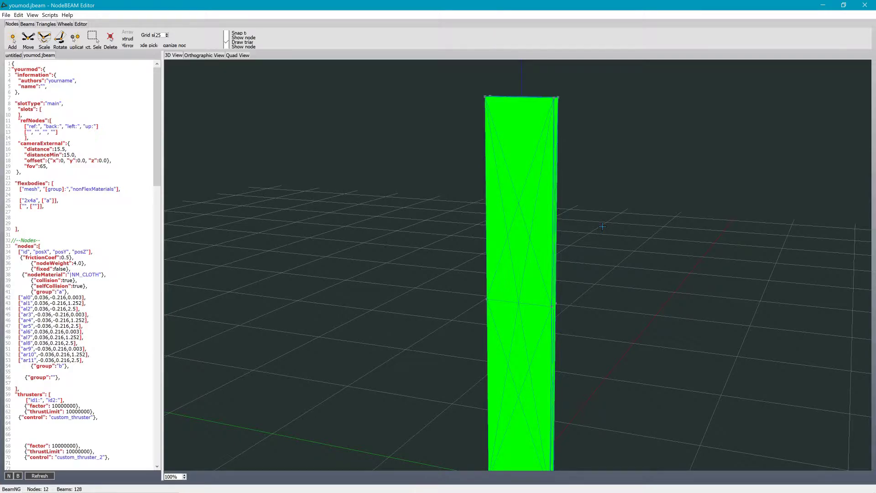
pyautogui.click(227, 47)
pyautogui.moveTo(387, 174); pyautogui.dragTo(383, 170, button='middle')
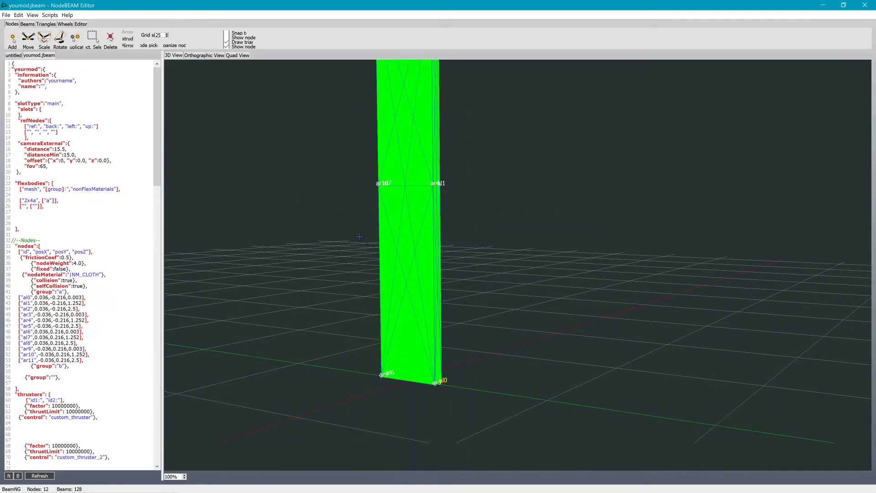
# Step: Enter ar3, the node at the board's bottom corner, as the ref node in the refNodes row
pyautogui.scroll(2, 359, 236)
pyautogui.moveTo(329, 289); pyautogui.dragTo(331, 288, button='middle')
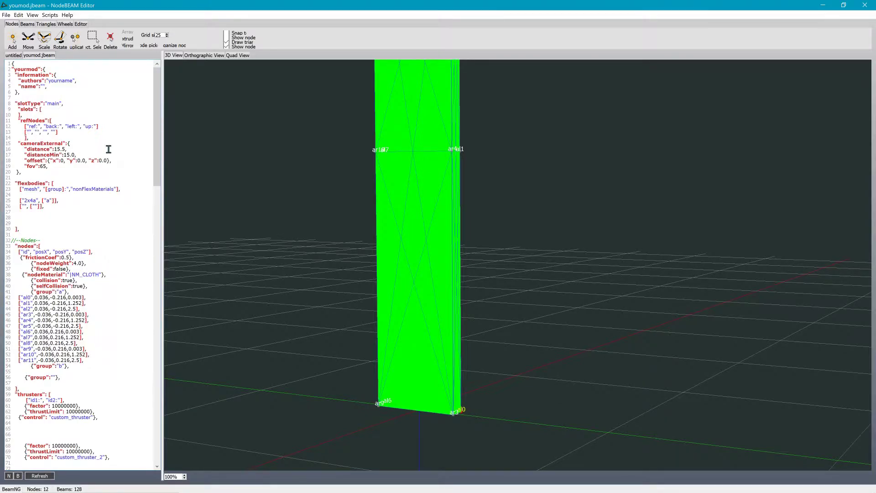
pyautogui.scroll(-1, 230, 170)
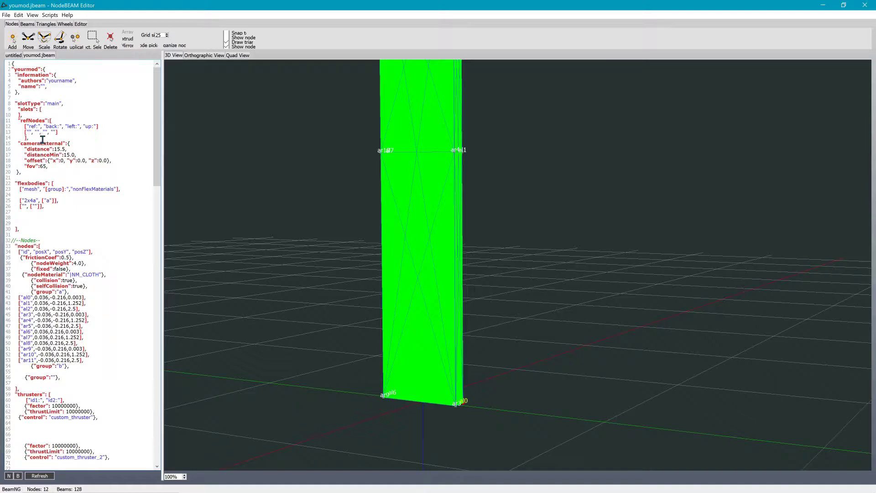
pyautogui.write('ar3')
# Step: Set the Windows display scaling to 250% and return to NodeBEAM Editor
pyautogui.click(823, 6)
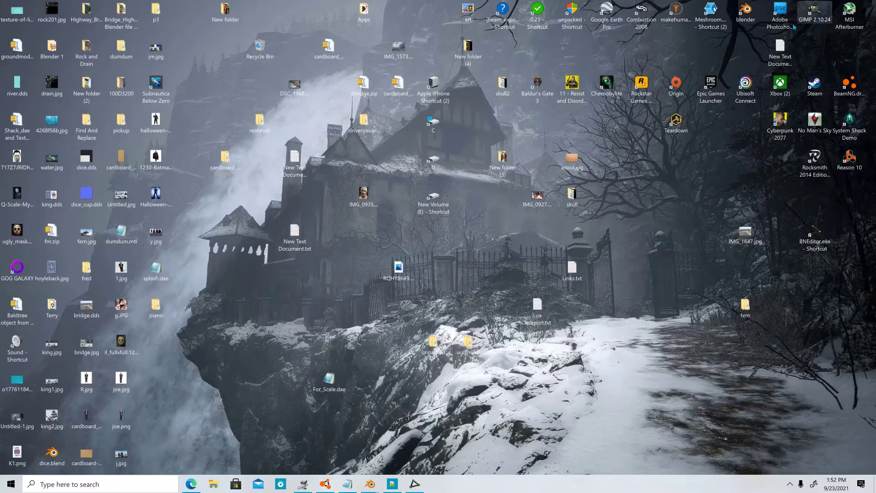
pyautogui.rightClick(655, 168)
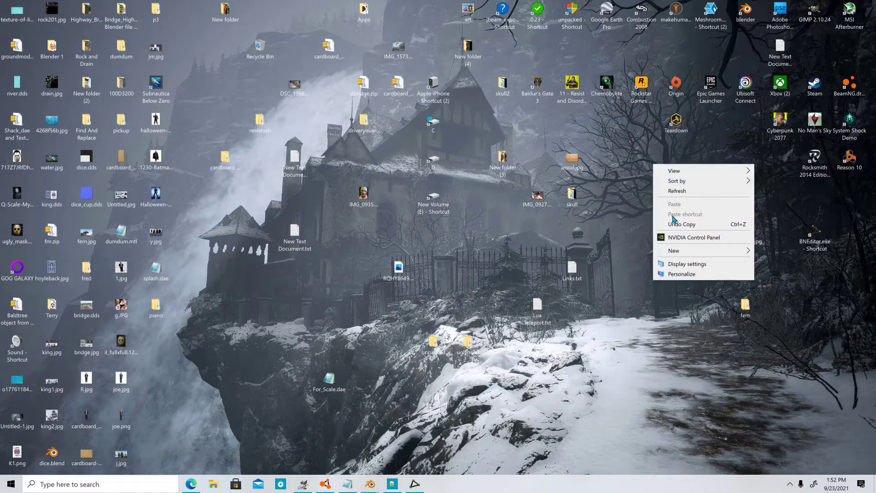
pyautogui.click(694, 260)
pyautogui.click(235, 293)
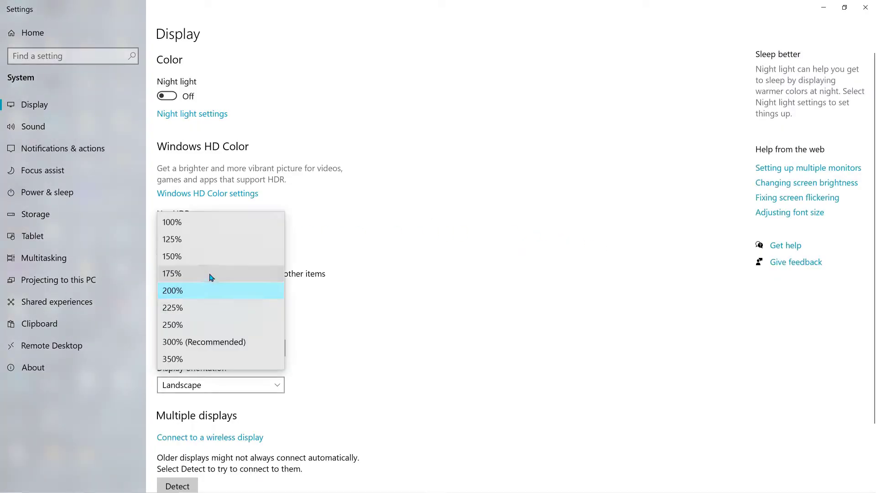
pyautogui.click(172, 325)
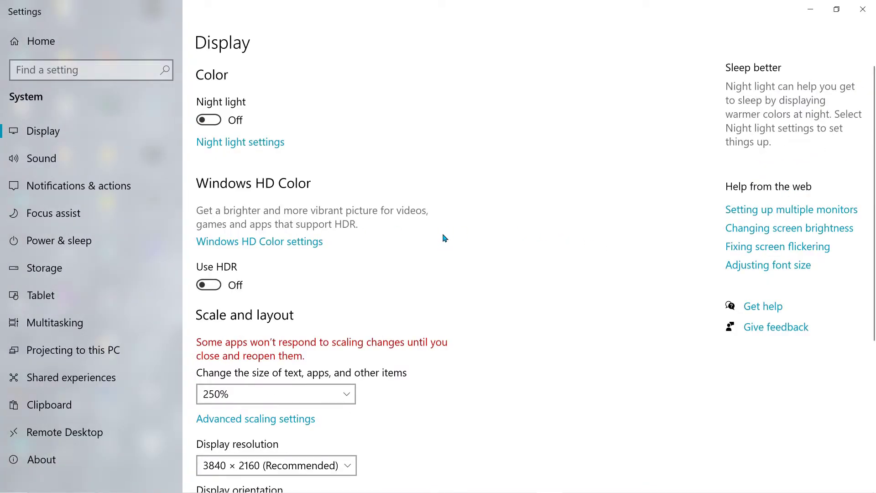
pyautogui.hotkey('alt', 'Tab')
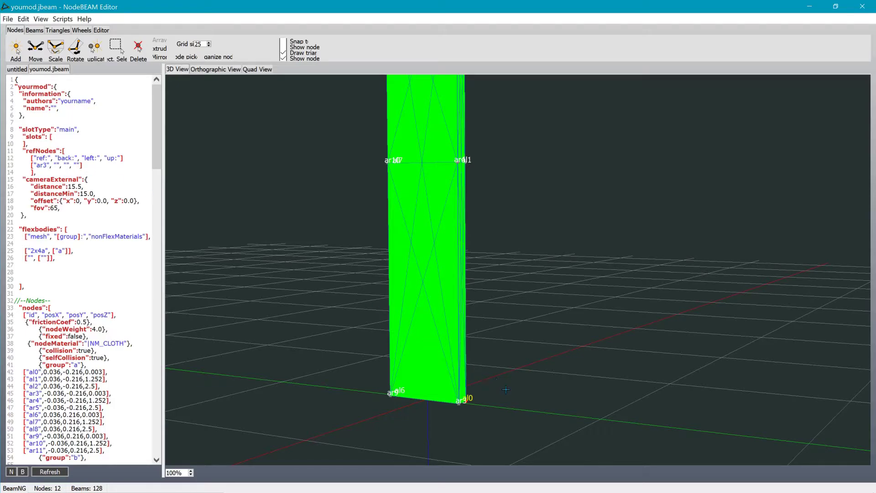
# Step: Enter al0, the bottom-corner node beside ar3, as the back node in the refNodes row
pyautogui.press('Right')
pyautogui.press('Right')
pyautogui.press('Right')
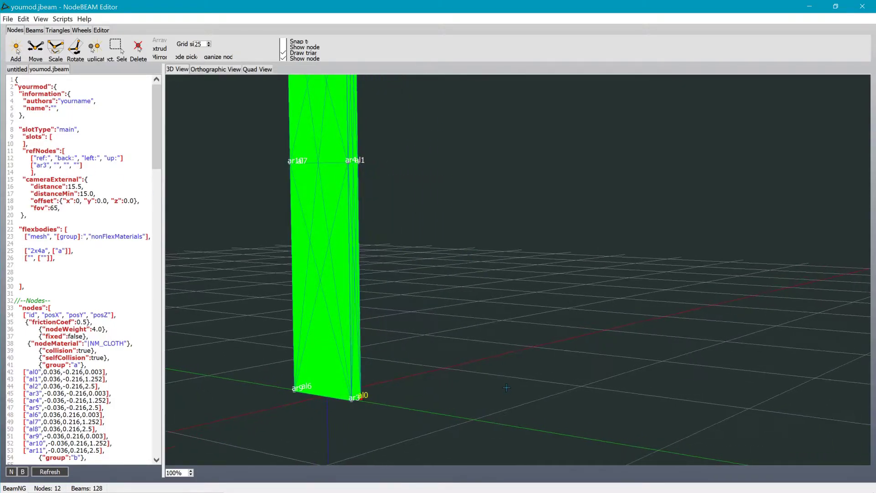
pyautogui.press('Right')
pyautogui.press('Right')
pyautogui.press('Right')
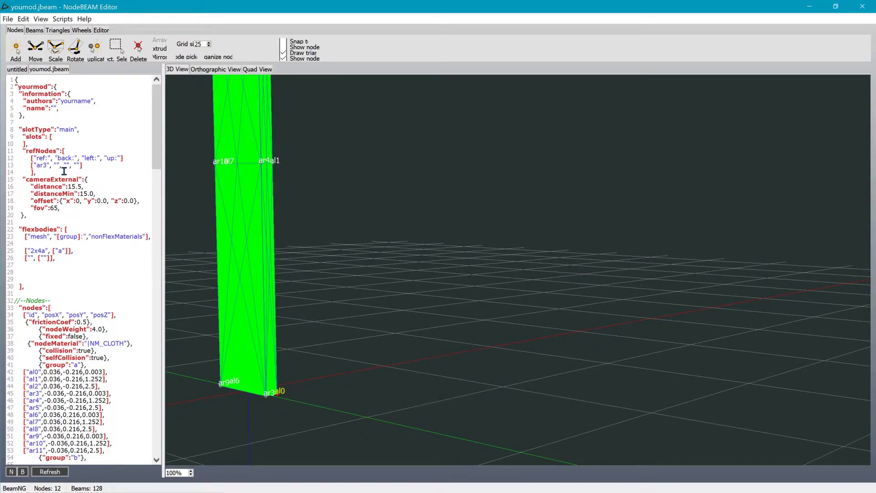
pyautogui.write('al0')
# Step: Enter al1, the mid-height node above al0, as the left node in the refNodes row
pyautogui.scroll(5, 328, 211)
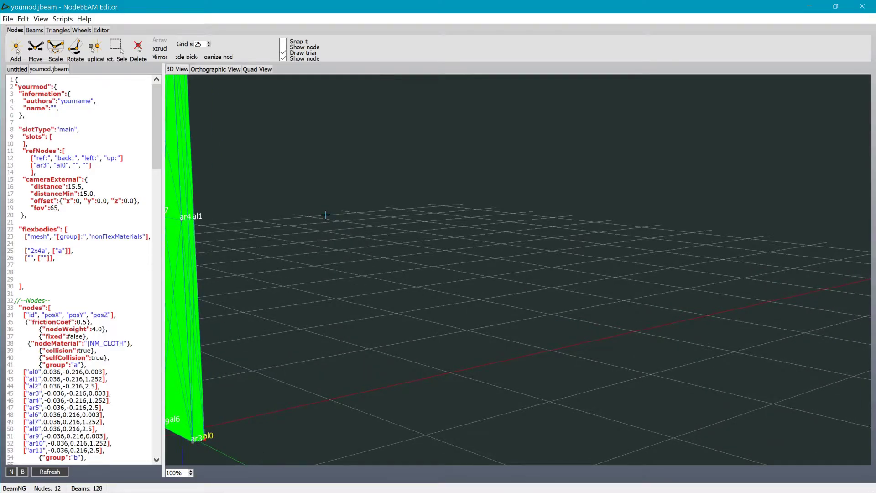
pyautogui.moveTo(330, 216); pyautogui.dragTo(253, 215, button='middle')
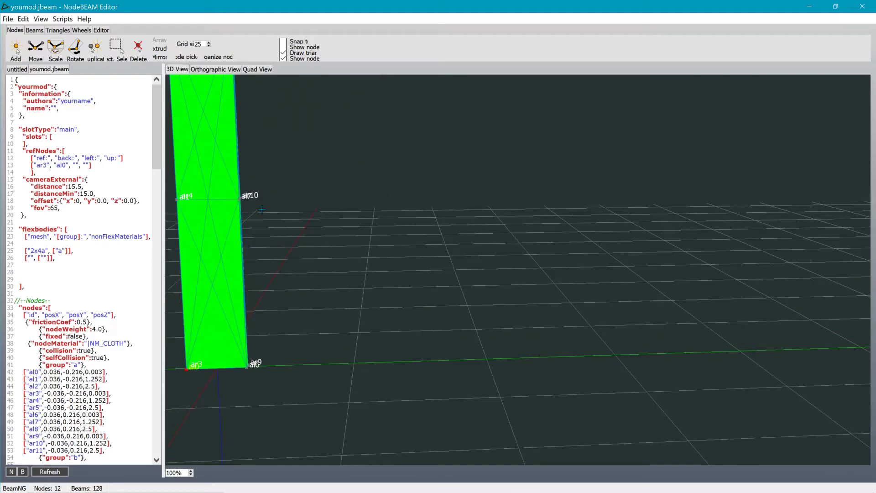
pyautogui.moveTo(262, 209); pyautogui.dragTo(356, 269, button='middle')
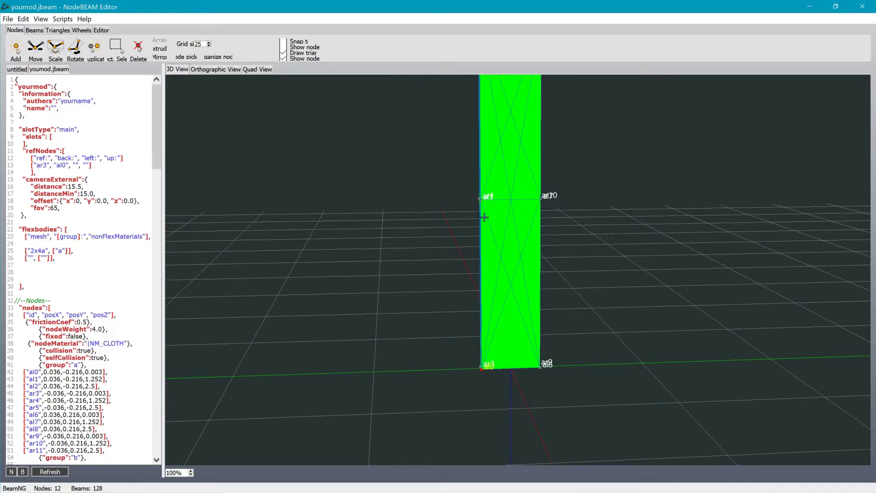
pyautogui.scroll(2, 507, 205)
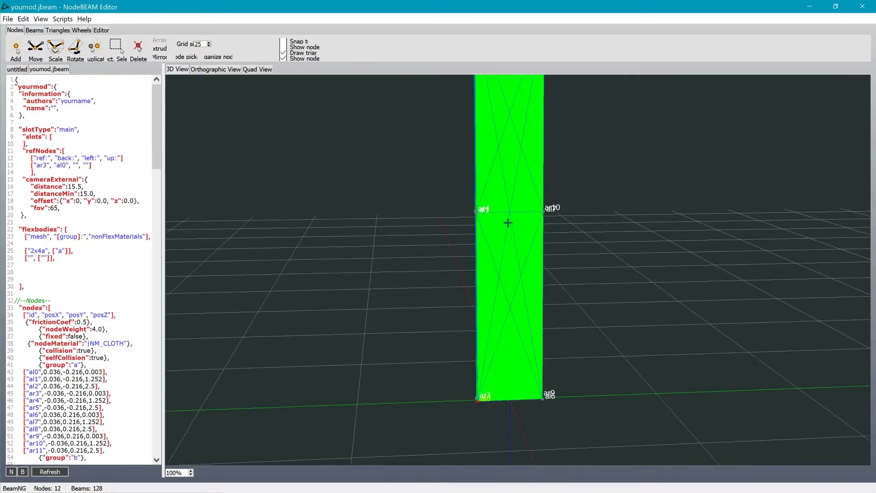
pyautogui.scroll(3, 508, 223)
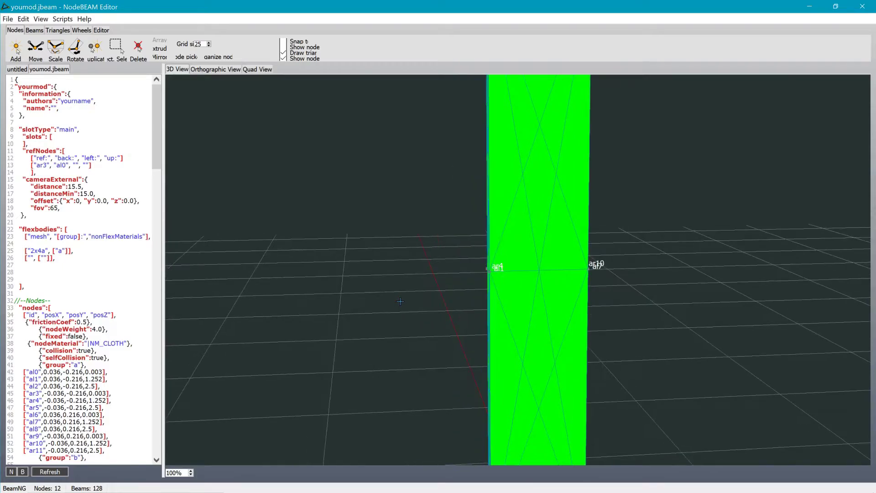
pyautogui.moveTo(400, 301); pyautogui.dragTo(403, 302, button='middle')
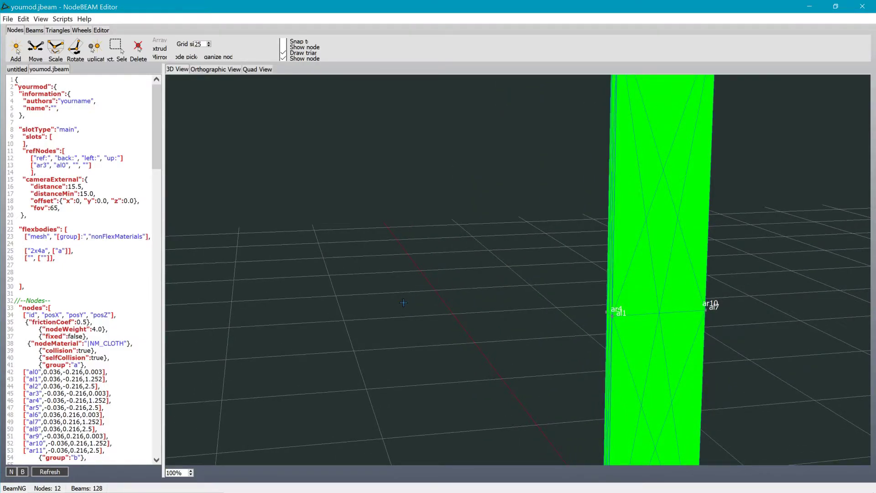
pyautogui.click(76, 165)
pyautogui.write('al1')
# Step: Enter al2, the node at the board's top corner, as the up node in the refNodes row and save the JBeam file
pyautogui.click(95, 165)
pyautogui.moveTo(444, 166); pyautogui.dragTo(614, 422, button='middle')
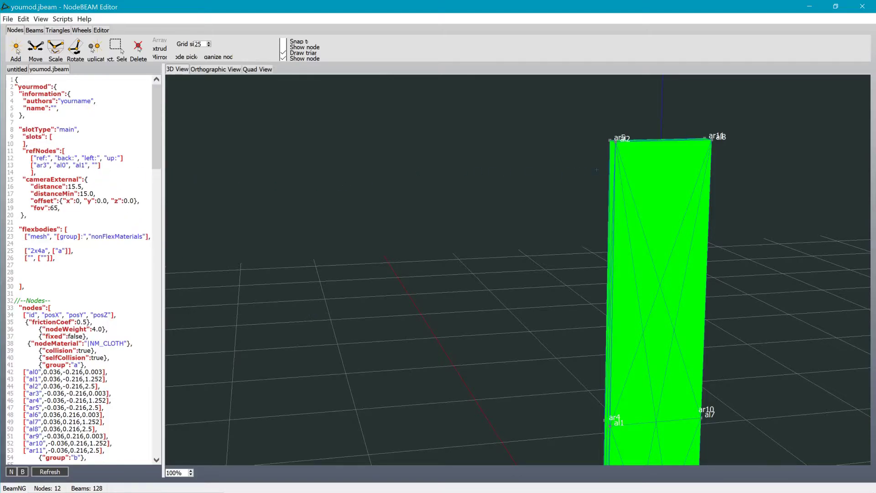
pyautogui.moveTo(609, 171); pyautogui.dragTo(610, 170, button='middle')
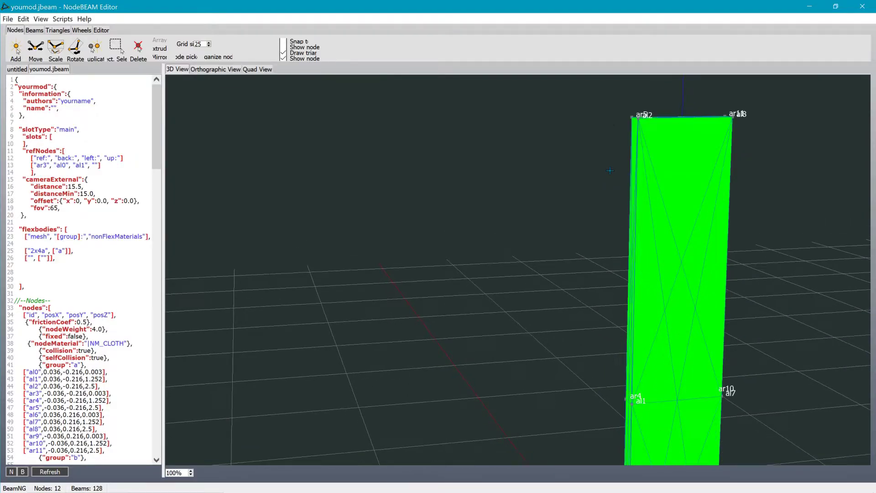
pyautogui.rightClick(98, 166)
pyautogui.press('Escape')
pyautogui.scroll(-1, 174, 174)
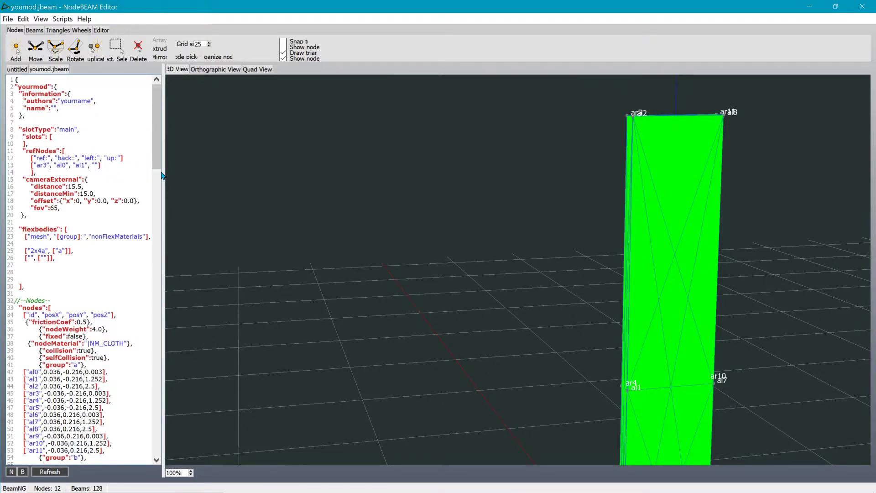
pyautogui.write('al2')
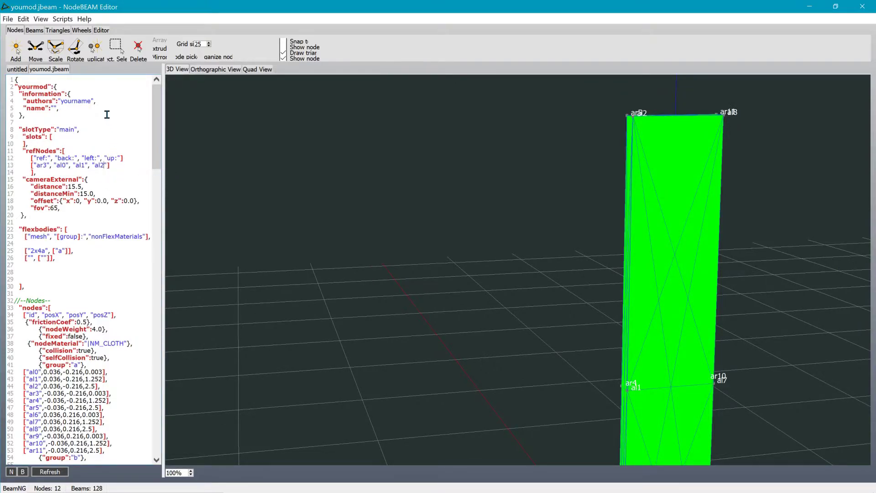
pyautogui.click(8, 19)
pyautogui.click(35, 112)
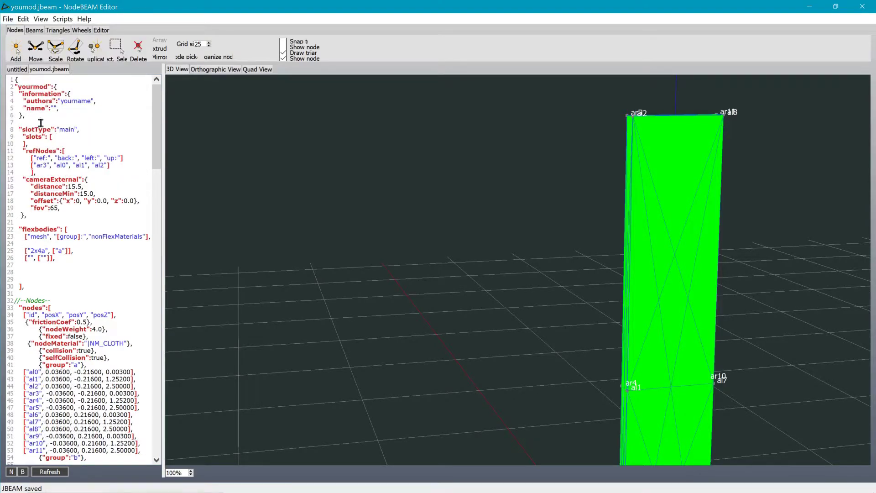
# Step: Set the Windows display scaling to 200% and minimize the editor and Settings windows
pyautogui.click(809, 6)
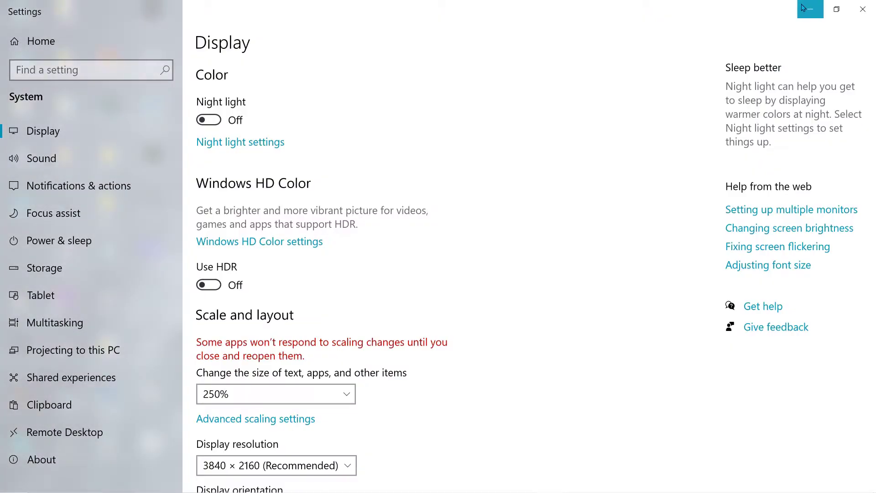
pyautogui.click(258, 390)
pyautogui.click(219, 349)
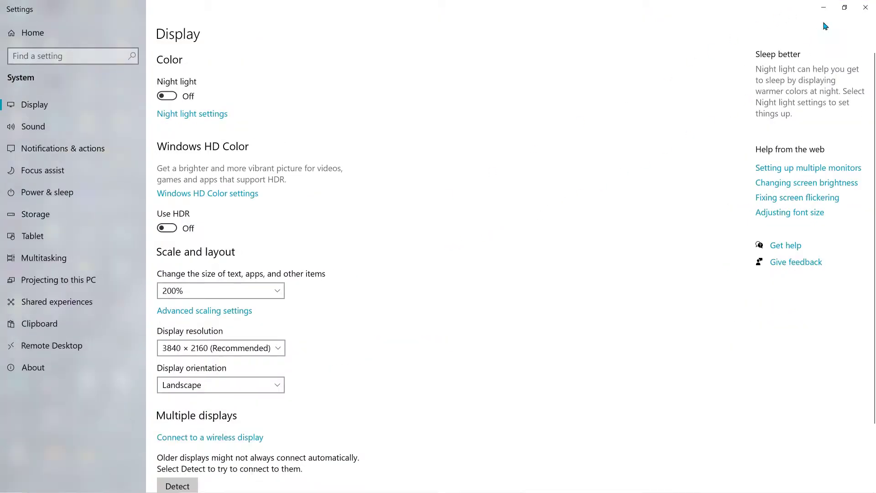
pyautogui.click(824, 7)
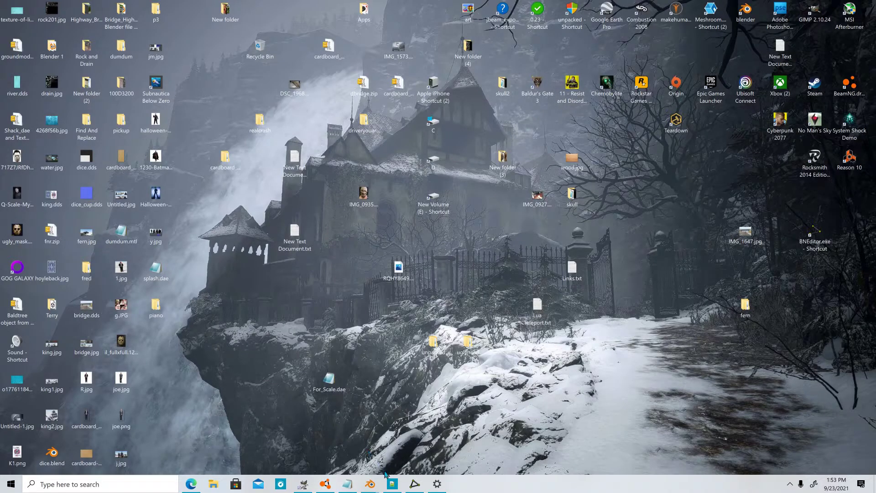
# Step: Switch to Notepad++, reload the modified youmod.jbeam and check its refNodes row
pyautogui.click(391, 484)
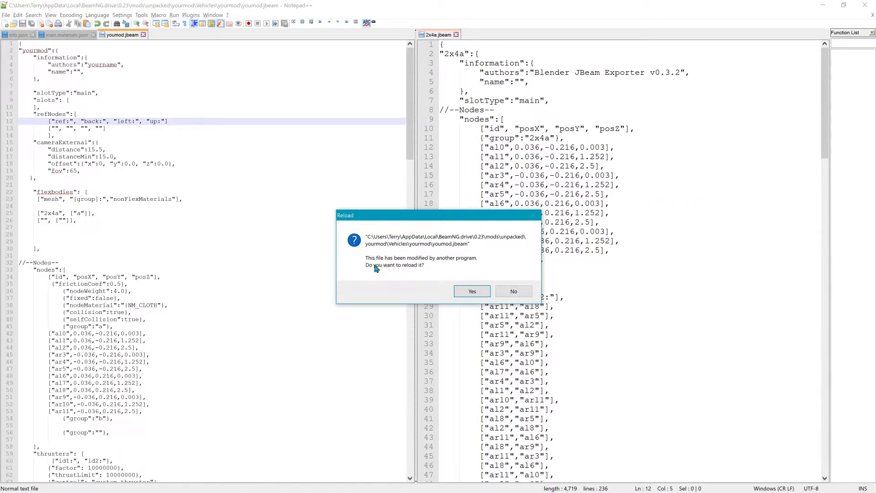
pyautogui.click(472, 292)
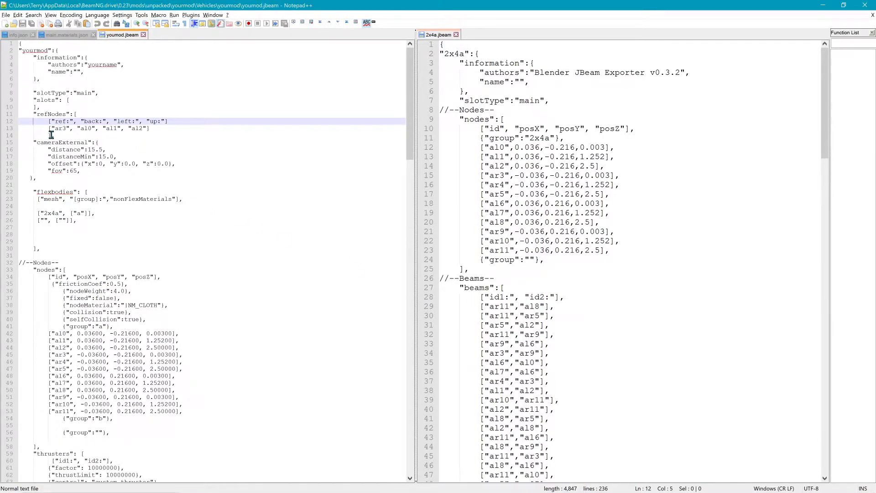
pyautogui.moveTo(49, 129); pyautogui.dragTo(145, 132)
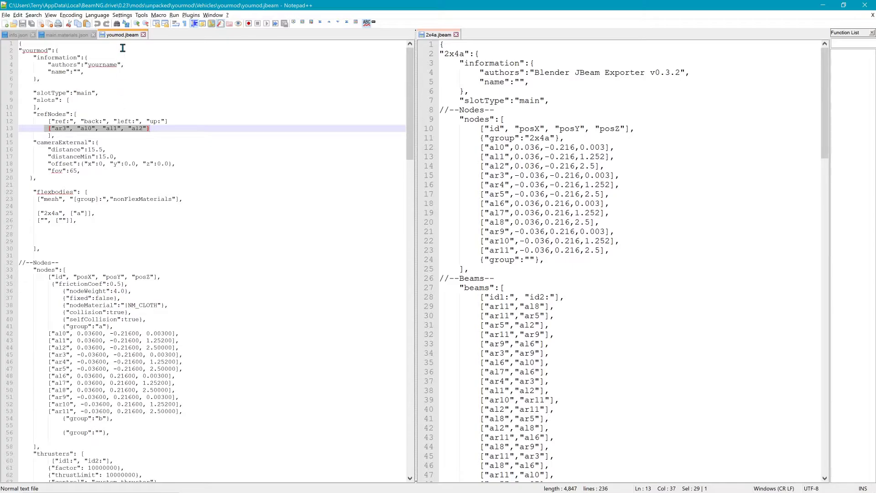
pyautogui.click(155, 132)
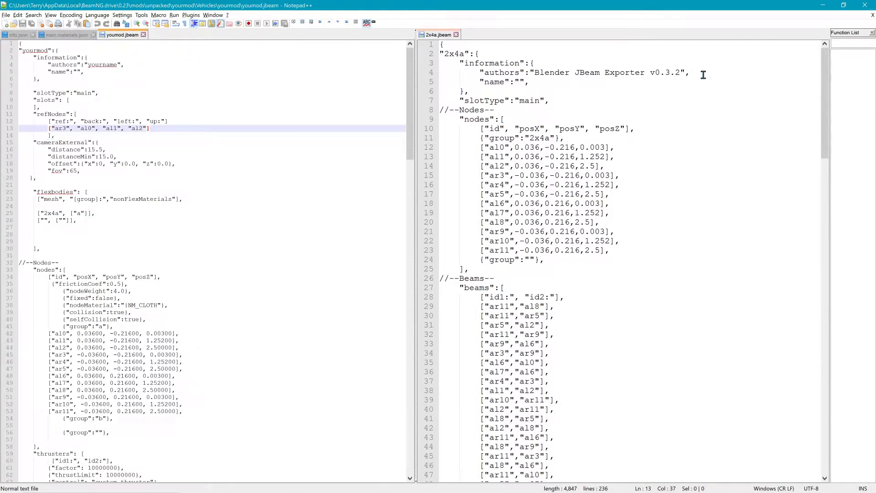
# Step: Open main.materials.json and examine the key, name and mapTo lines of the cardboard entry
pyautogui.click(89, 36)
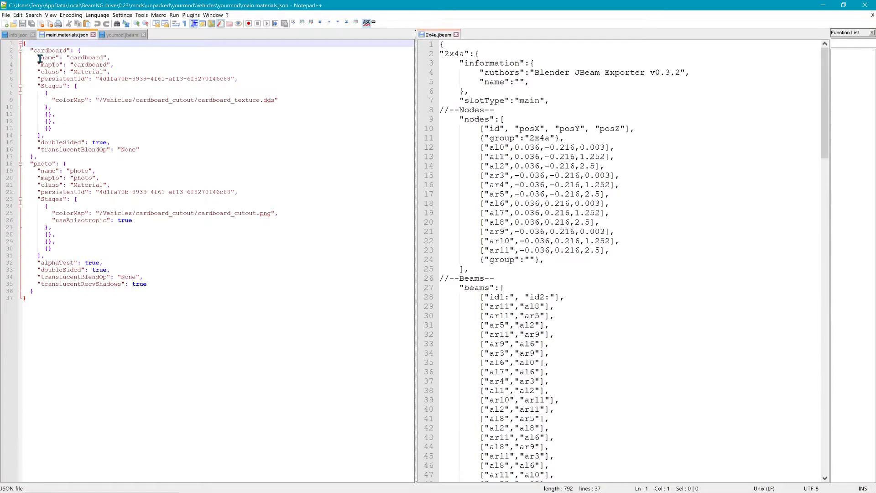
pyautogui.moveTo(34, 51); pyautogui.dragTo(71, 51)
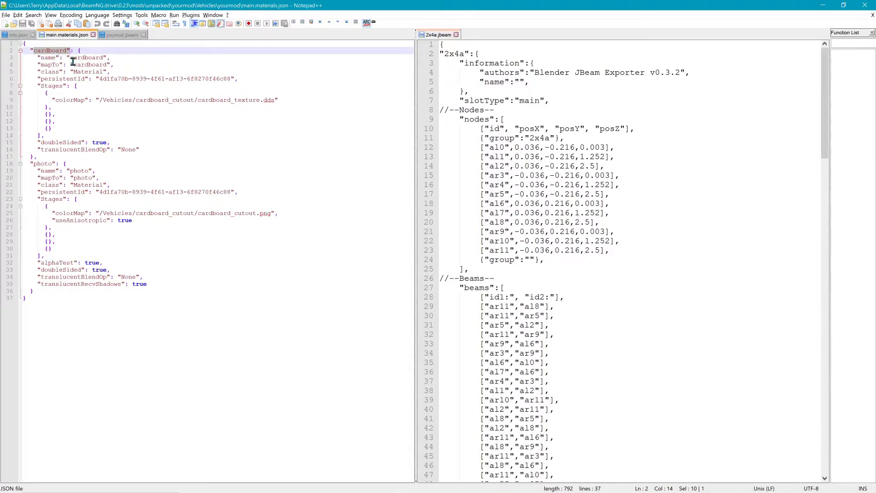
pyautogui.doubleClick(93, 65)
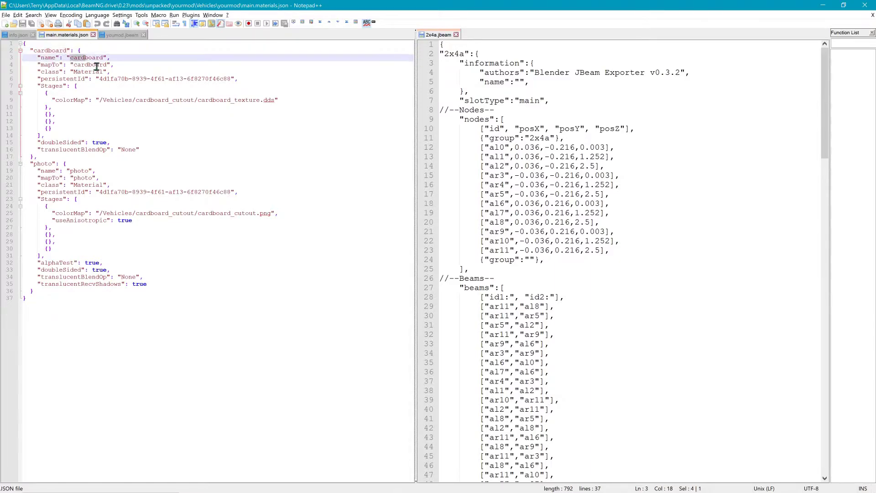
pyautogui.click(106, 65)
pyautogui.moveTo(105, 64); pyautogui.dragTo(63, 52)
# Step: Switch to Blender and expand the 2x4a object in the outliner to check its material's name
pyautogui.hotkey('alt', 'Tab')
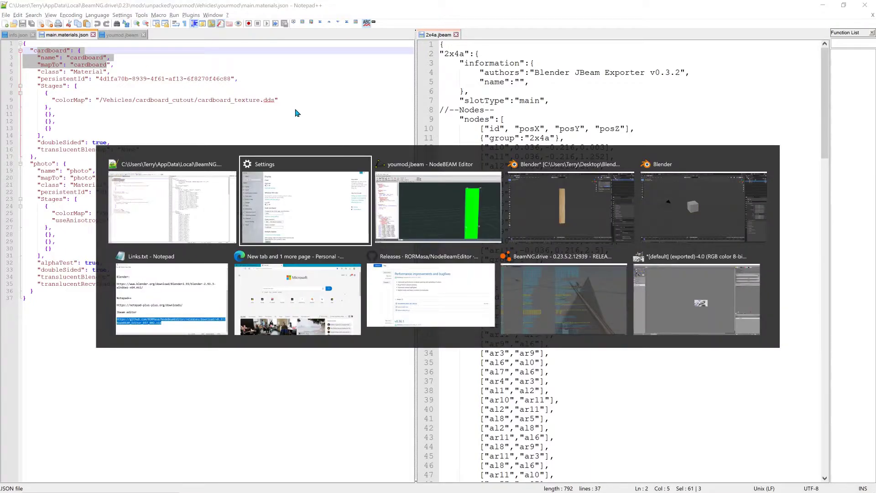
pyautogui.click(477, 172)
pyautogui.hotkey('alt', 'Tab')
pyautogui.hotkey('alt', 'Tab')
pyautogui.hotkey('alt', 'Tab')
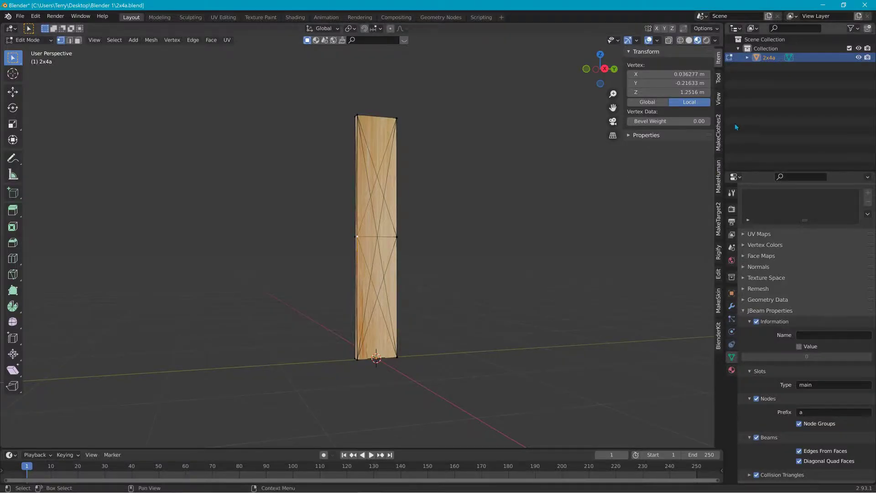
pyautogui.click(747, 57)
pyautogui.click(756, 66)
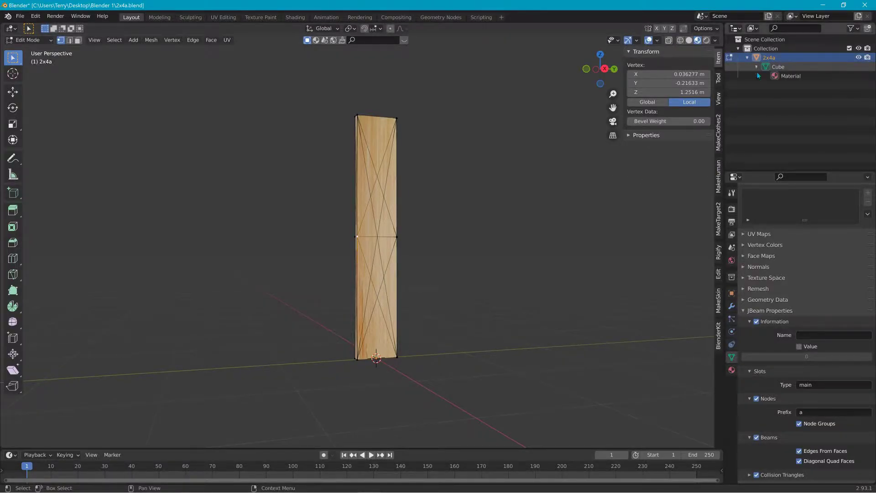
pyautogui.click(793, 76)
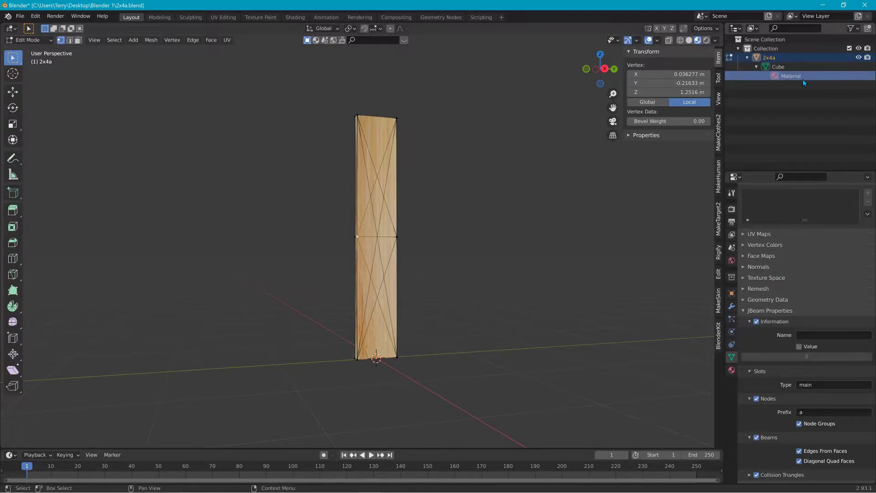
# Step: Return to Notepad++ and rename the key of the first entry in main.materials.json to "material"
pyautogui.hotkey('alt', 'Tab')
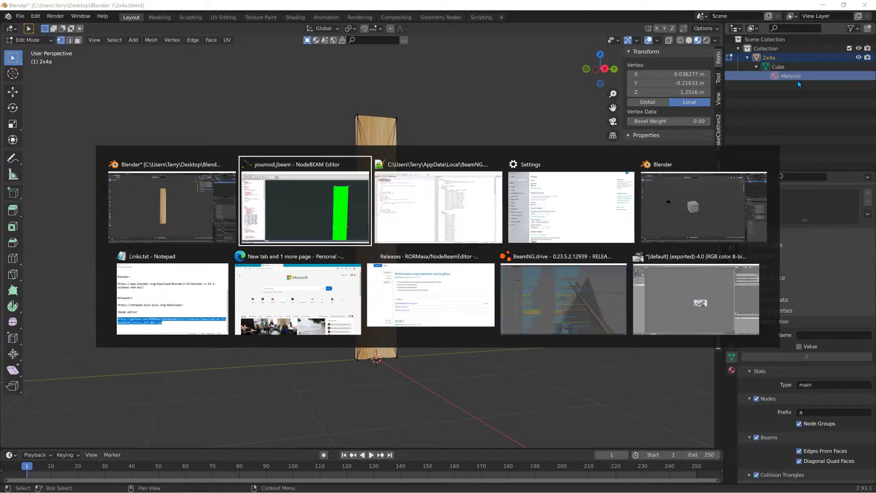
pyautogui.hotkey('alt', 'Tab')
pyautogui.hotkey('alt', 'Tab')
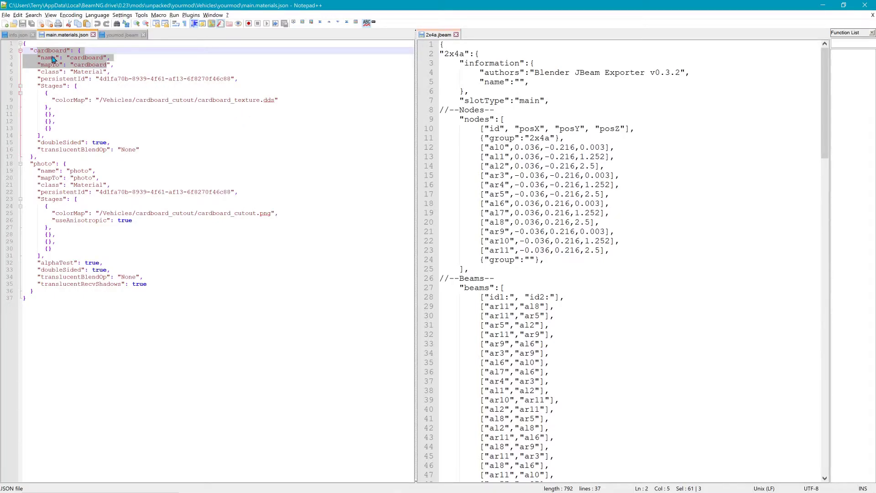
pyautogui.doubleClick(42, 50)
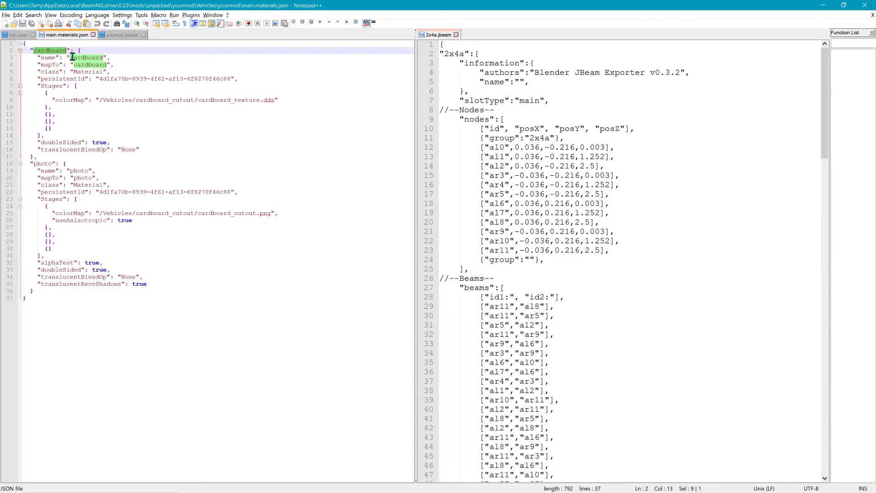
pyautogui.click(65, 51)
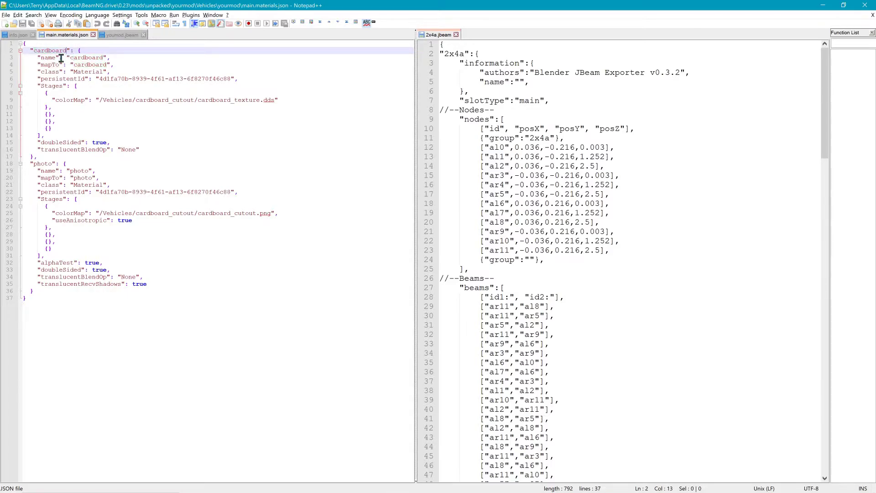
pyautogui.press('BackSpace')
pyautogui.press('BackSpace')
pyautogui.press('BackSpace')
pyautogui.press('BackSpace')
pyautogui.press('BackSpace')
pyautogui.press('BackSpace')
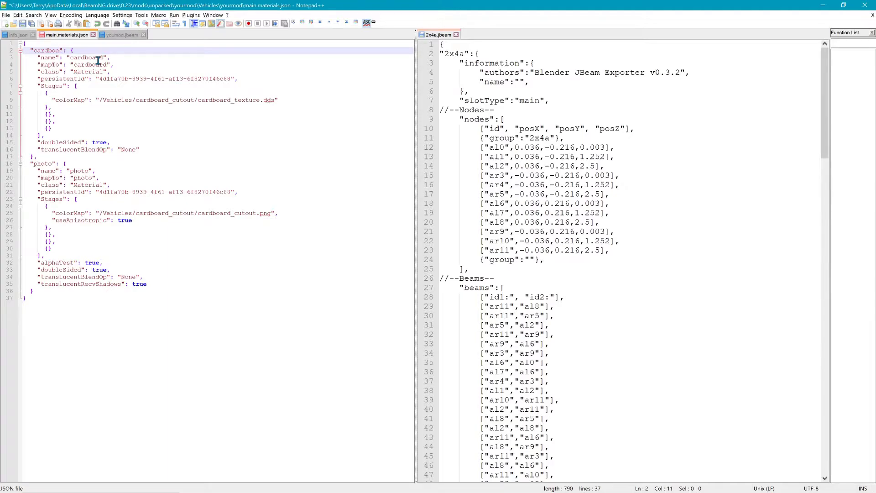
pyautogui.write('material')
# Step: Set the first entry's "name" value to "material"
pyautogui.press('Down')
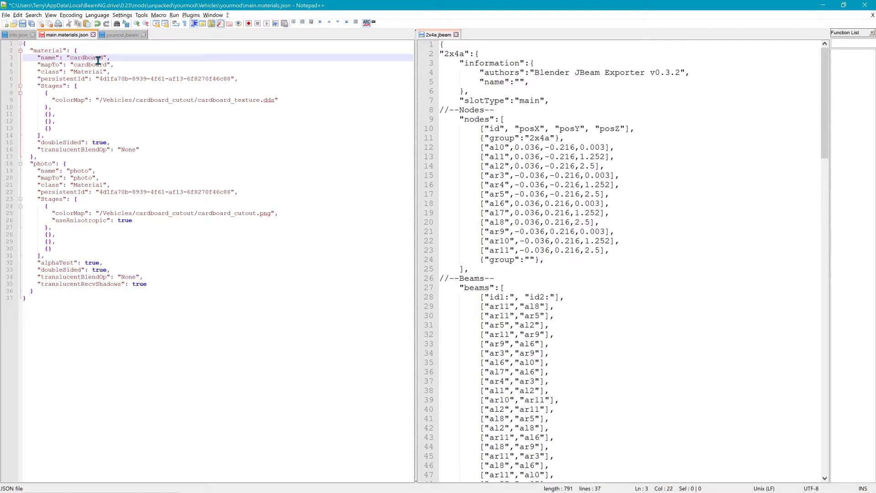
pyautogui.press('BackSpace')
pyautogui.press('BackSpace')
pyautogui.press('BackSpace')
pyautogui.press('BackSpace')
pyautogui.press('BackSpace')
pyautogui.press('BackSpace')
pyautogui.write('material')
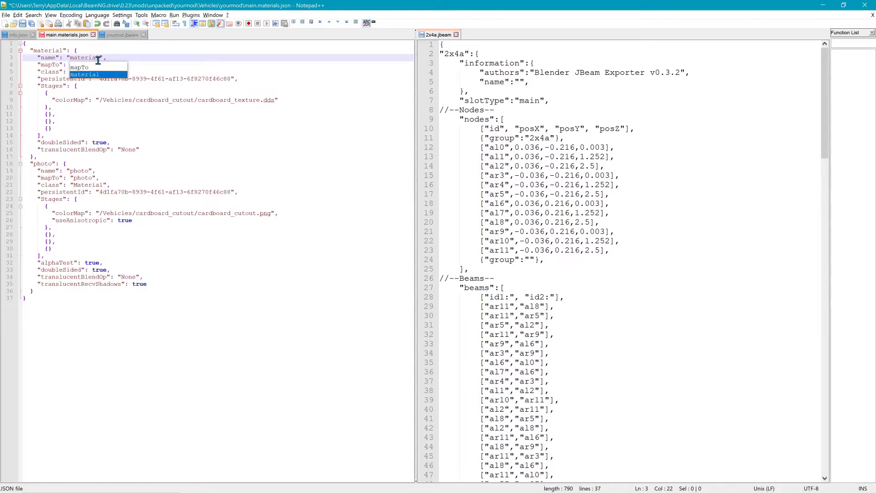
pyautogui.click(165, 67)
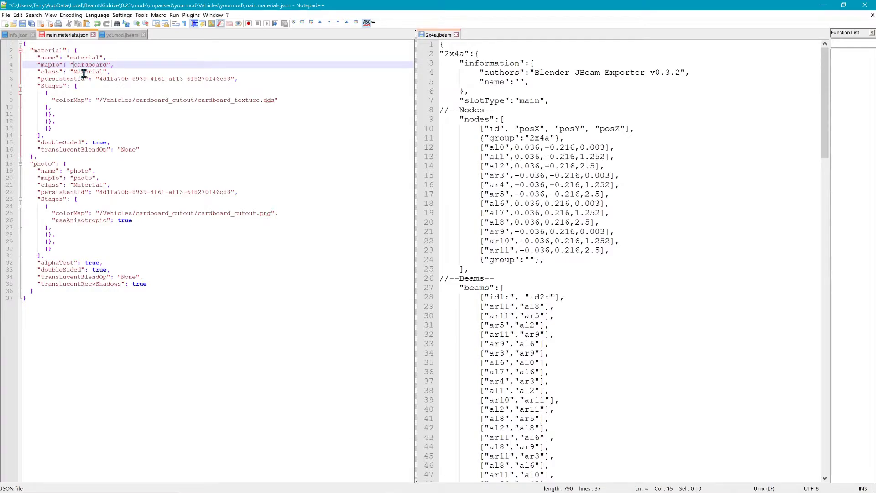
# Step: Set the first entry's "mapTo" value to "material"
pyautogui.doubleClick(103, 65)
pyautogui.write('mater')
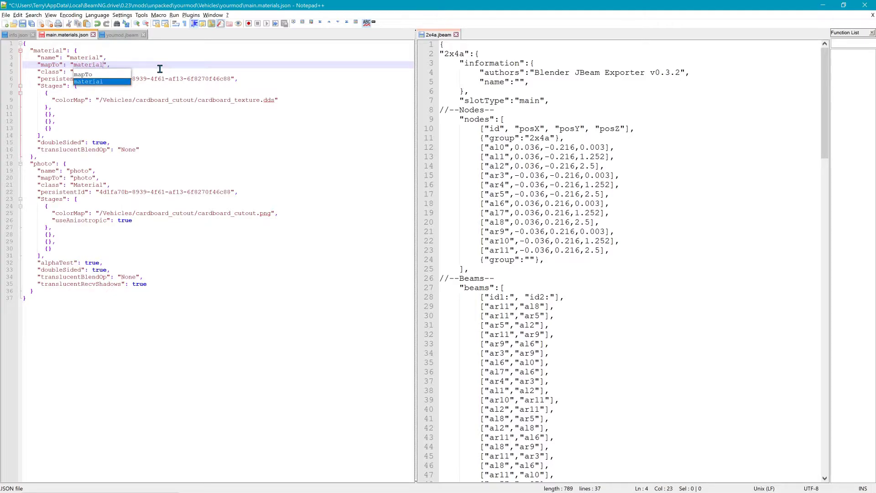
pyautogui.write('ial')
pyautogui.click(160, 70)
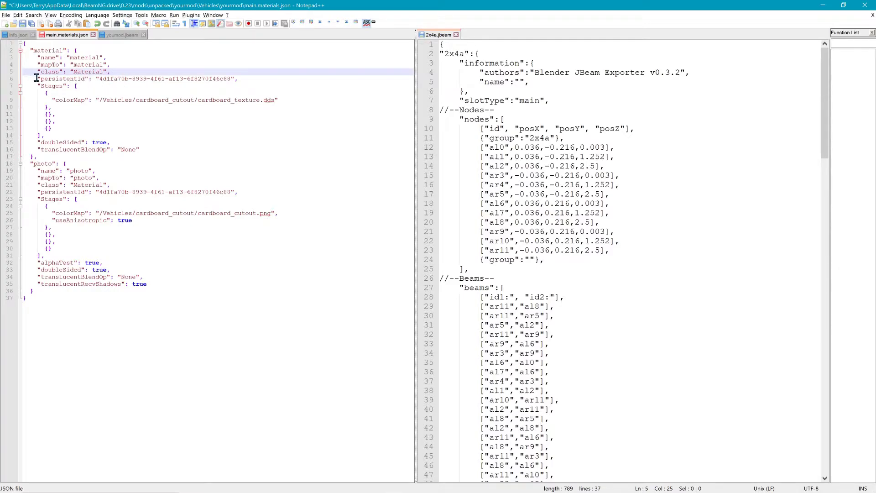
# Step: Switch to Blender, put the 2x4a board in Object Mode and check the image name under its material's Base Color
pyautogui.click(108, 94)
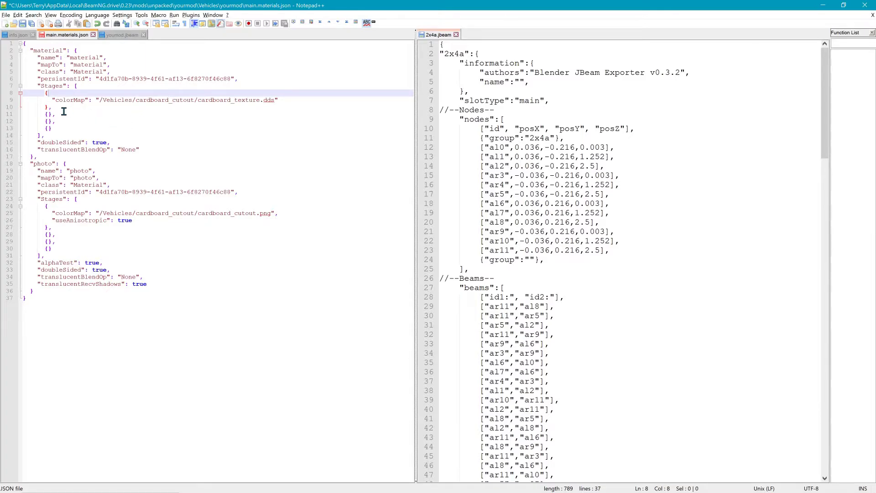
pyautogui.click(288, 107)
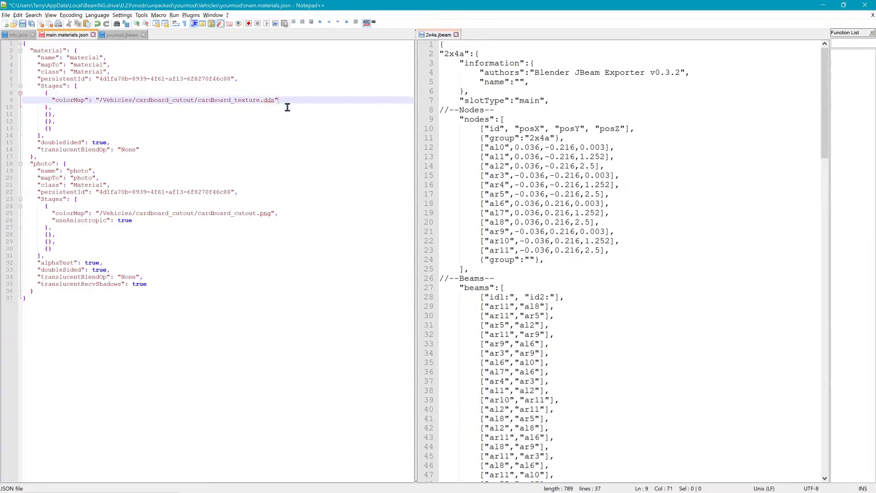
pyautogui.moveTo(288, 106); pyautogui.dragTo(23, 101)
pyautogui.hotkey('alt', 'Tab')
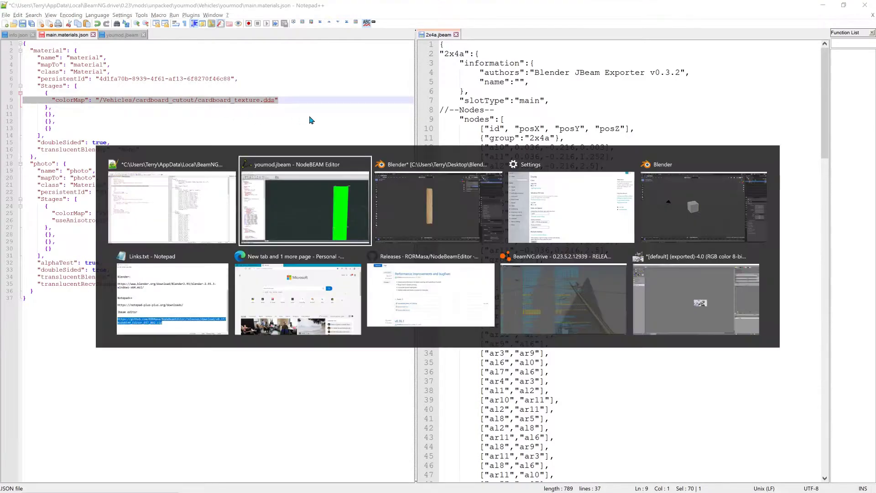
pyautogui.click(420, 158)
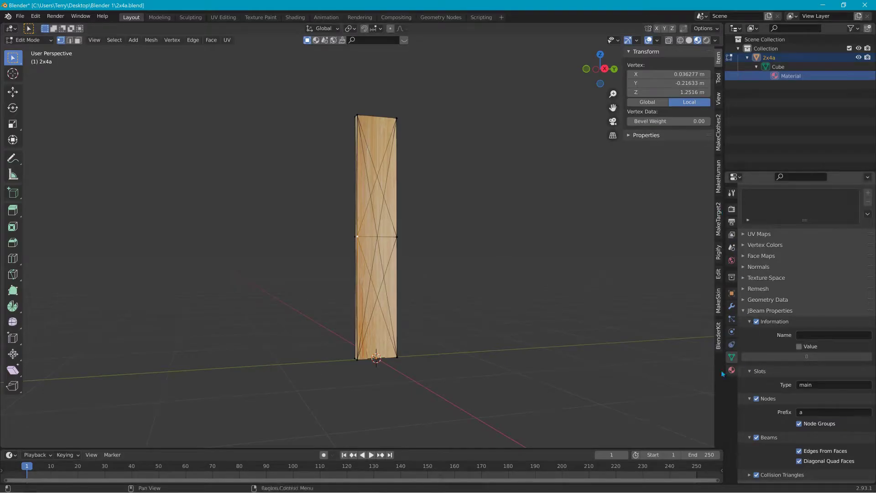
pyautogui.click(395, 225)
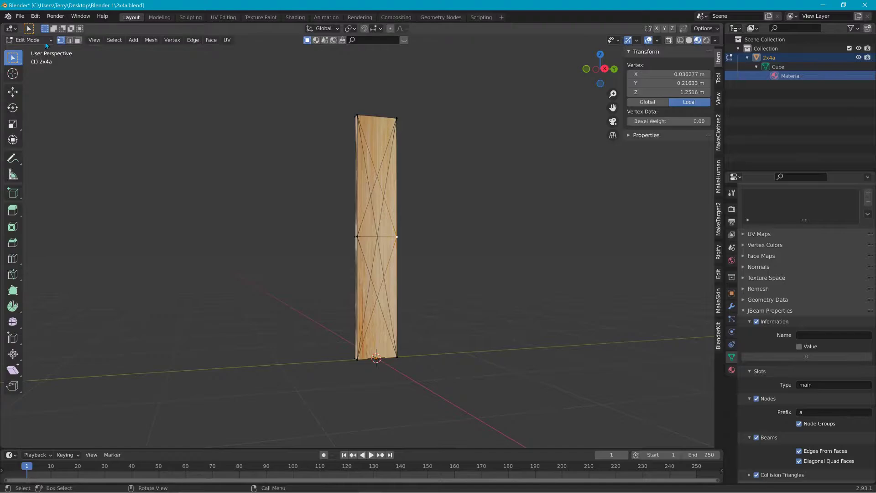
pyautogui.click(27, 40)
pyautogui.click(26, 45)
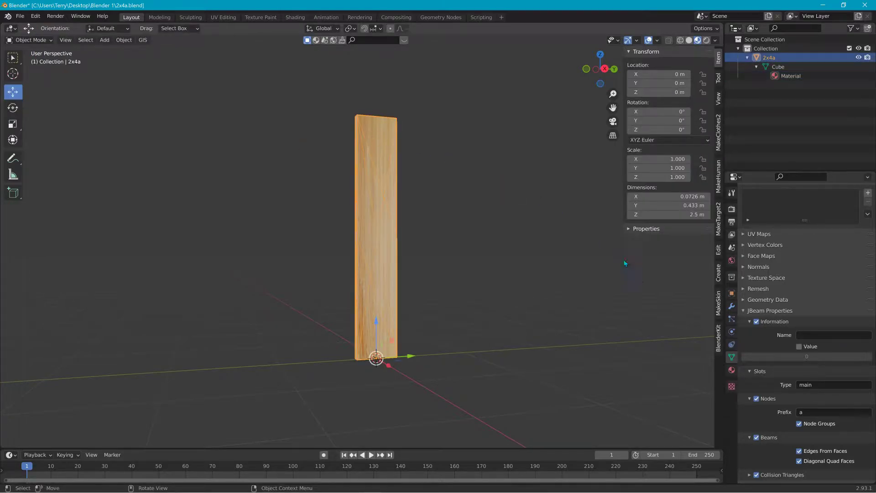
pyautogui.click(731, 370)
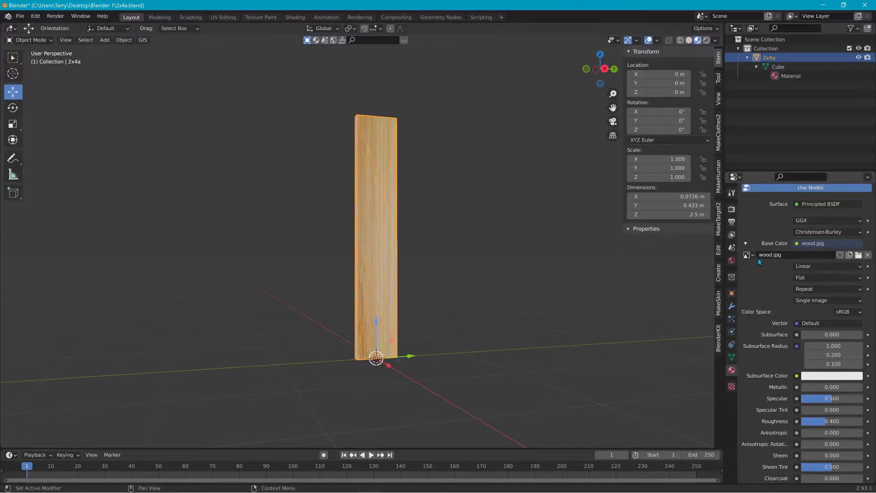
pyautogui.click(804, 258)
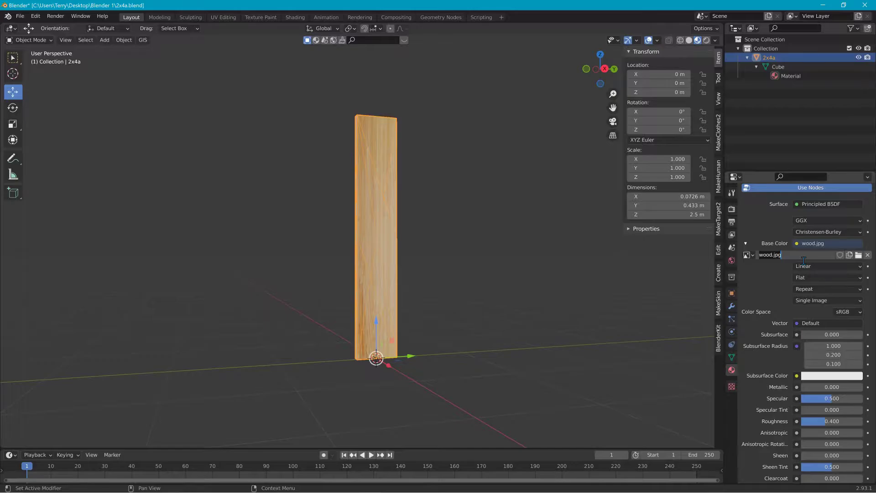
# Step: Return to Notepad++ and change the folder name in the first entry's colorMap path to "yourmod"
pyautogui.hotkey('alt', 'Tab')
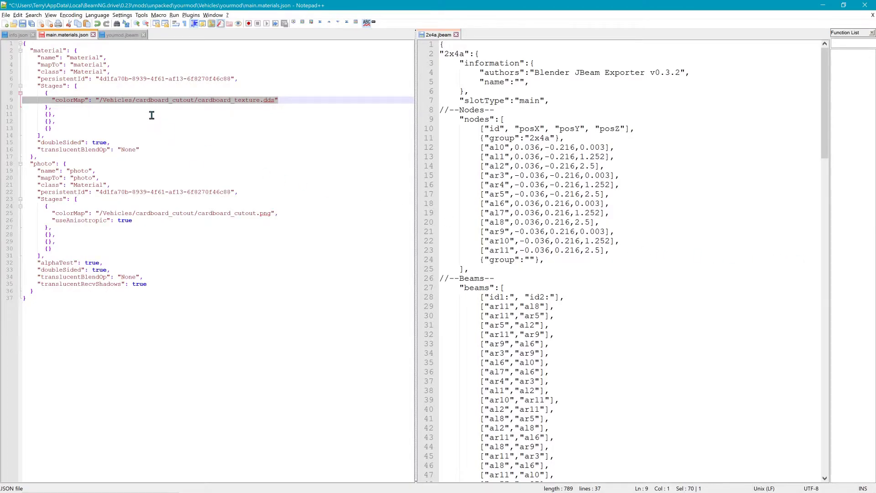
pyautogui.doubleClick(142, 106)
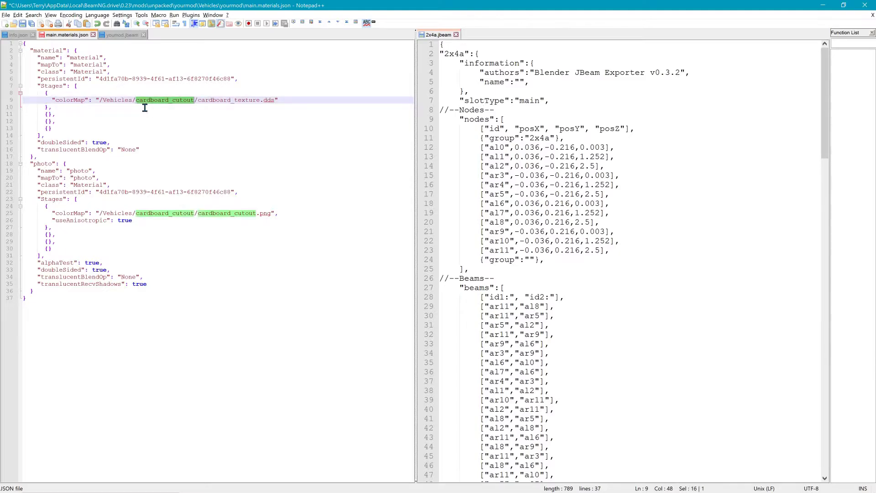
pyautogui.click(178, 106)
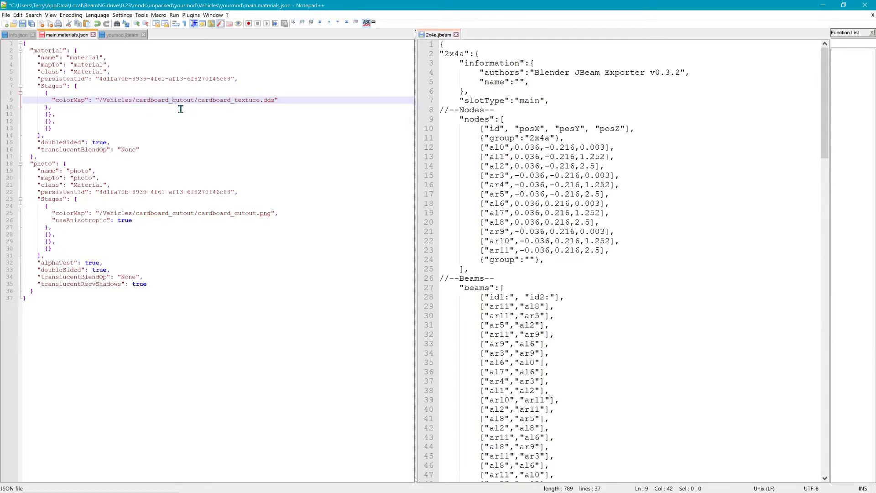
pyautogui.moveTo(194, 106); pyautogui.dragTo(138, 107)
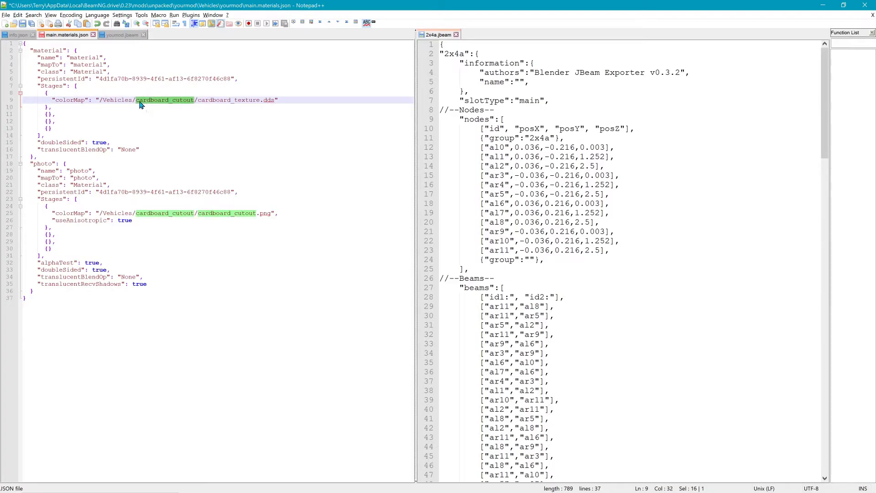
pyautogui.write('you')
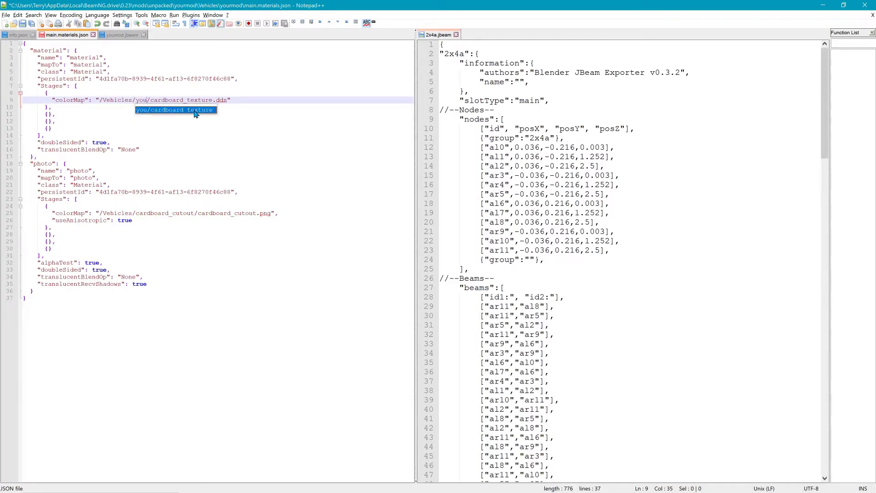
pyautogui.write('rmod')
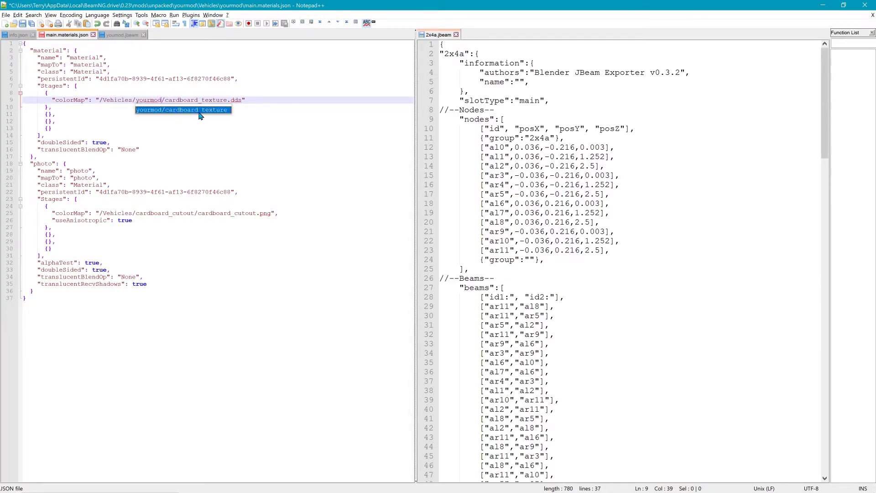
pyautogui.press('Escape')
pyautogui.press('Down')
pyautogui.press('Down')
pyautogui.press('Down')
pyautogui.press('Down')
pyautogui.press('Down')
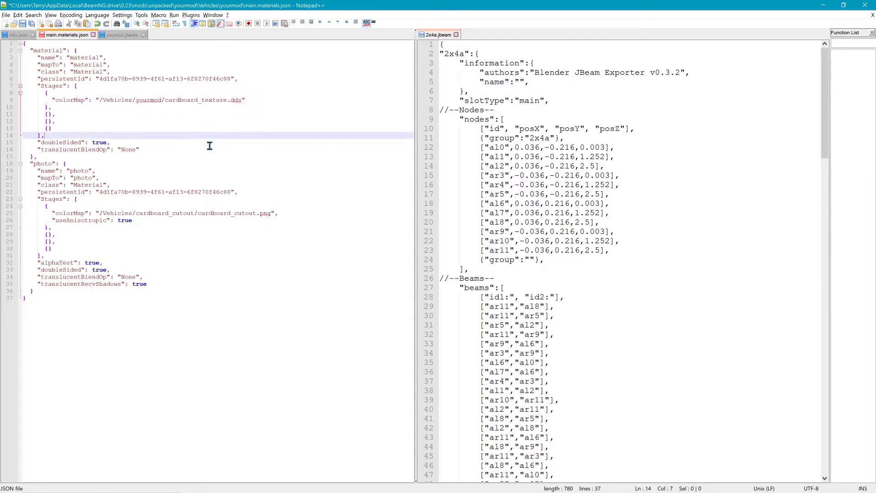
# Step: Replace the texture file name in the first entry's colorMap path with "wood.jpg", checking the name against Blender
pyautogui.moveTo(165, 110); pyautogui.dragTo(242, 106)
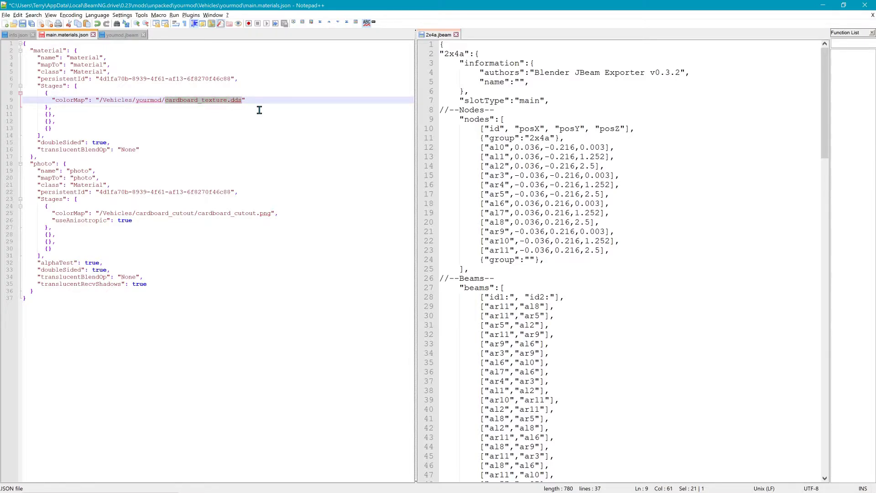
pyautogui.hotkey('alt', 'Tab')
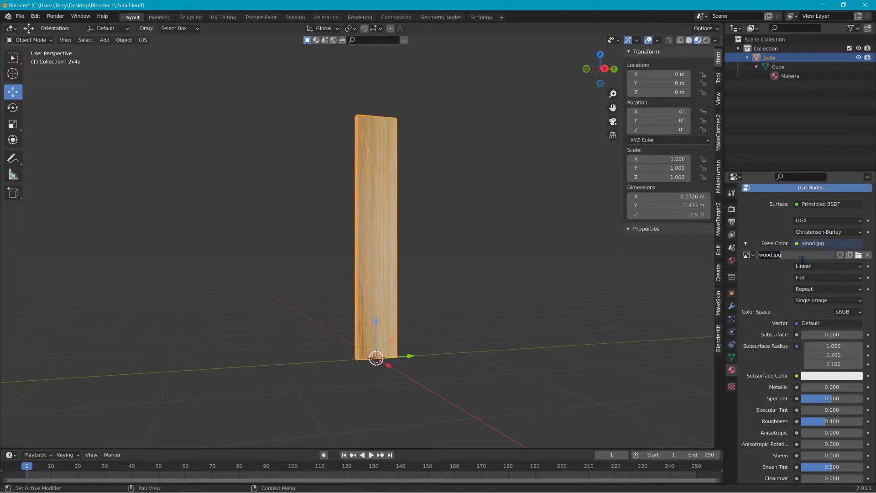
pyautogui.hotkey('alt', 'Tab')
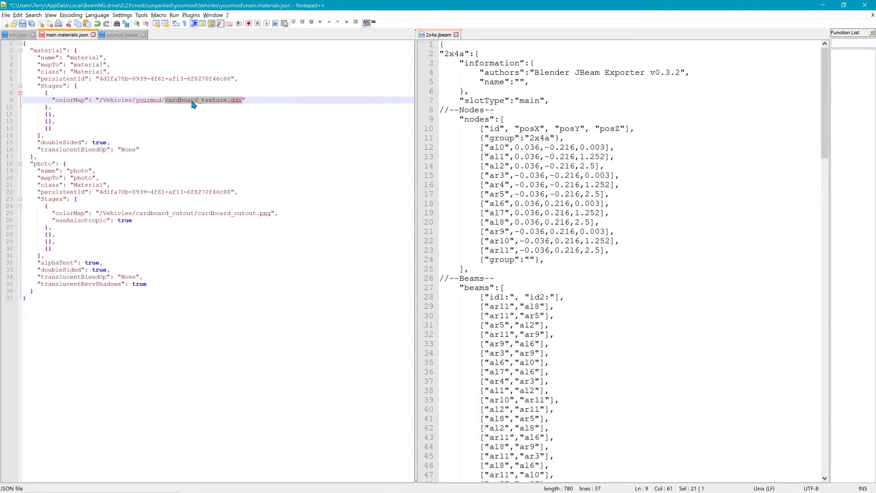
pyautogui.write('wood')
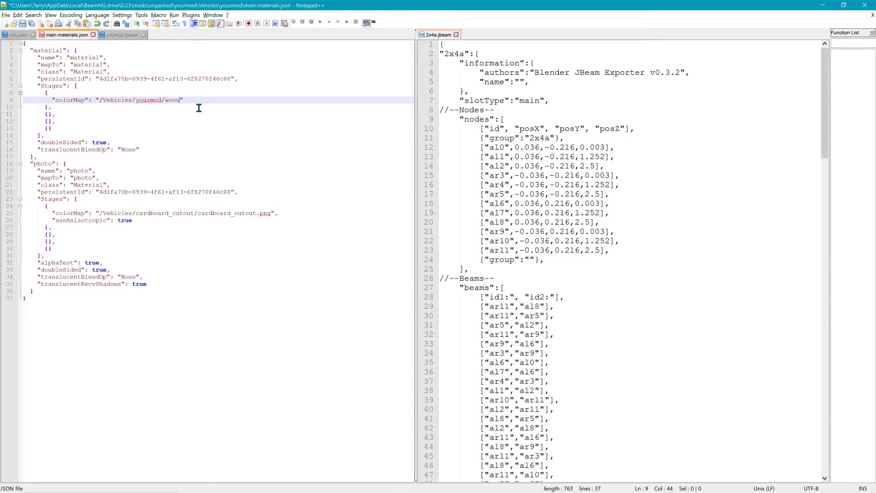
pyautogui.write('jp')
pyautogui.press('Left')
pyautogui.press('Left')
pyautogui.write('.')
pyautogui.press('Right')
pyautogui.press('Right')
pyautogui.write('g')
pyautogui.press('Down')
pyautogui.press('Down')
pyautogui.press('Down')
pyautogui.press('Down')
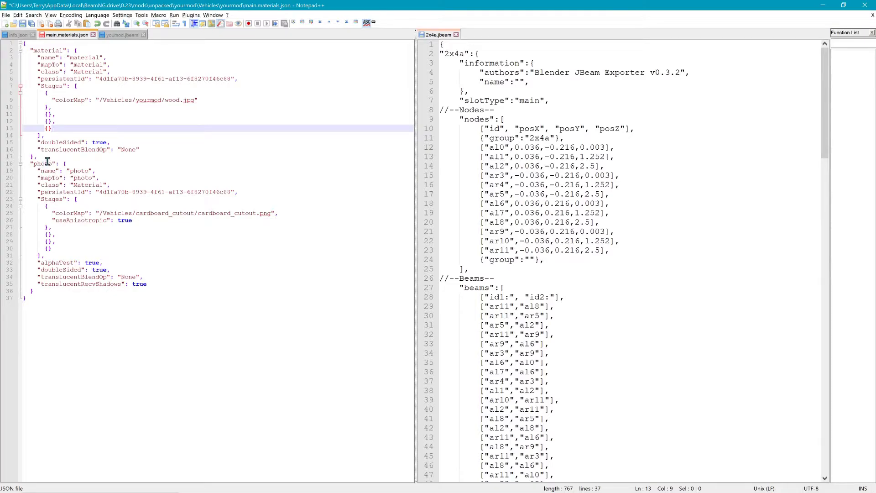
# Step: Delete the "photo" entry together with the first entry's closing brace and comma, keeping the final two closing braces
pyautogui.moveTo(47, 158); pyautogui.dragTo(35, 161)
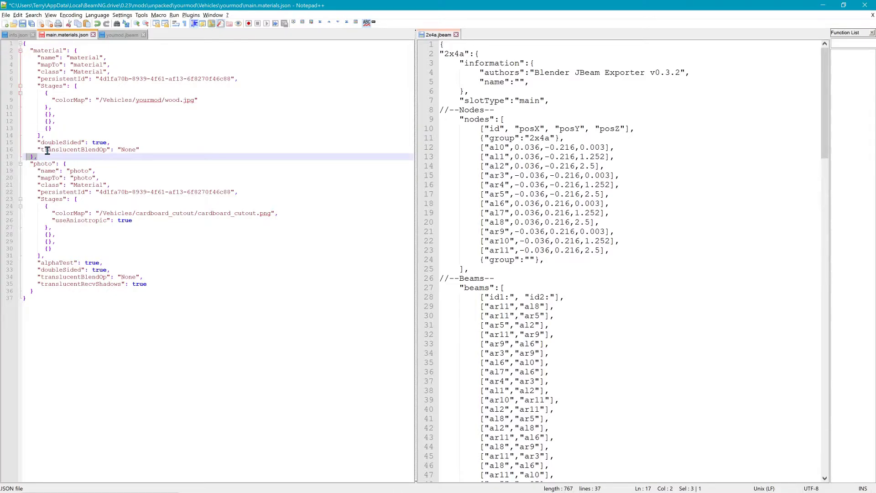
pyautogui.moveTo(147, 150); pyautogui.dragTo(23, 56)
pyautogui.click(99, 164)
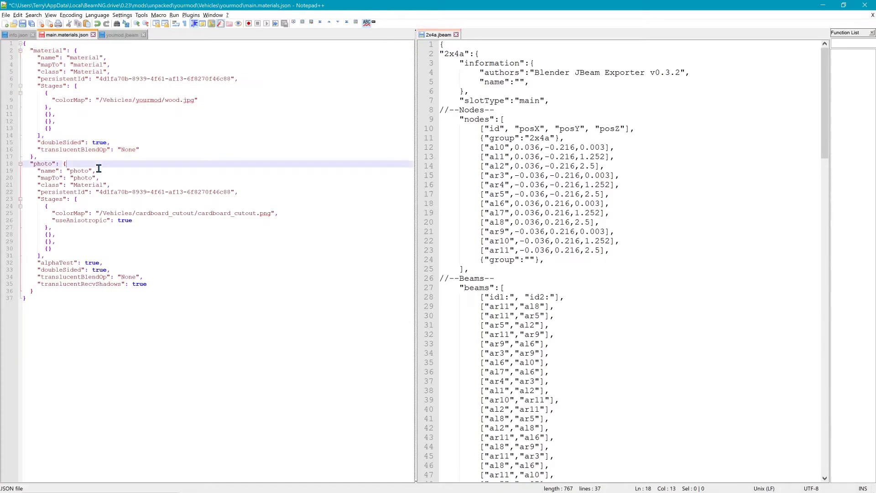
pyautogui.click(152, 152)
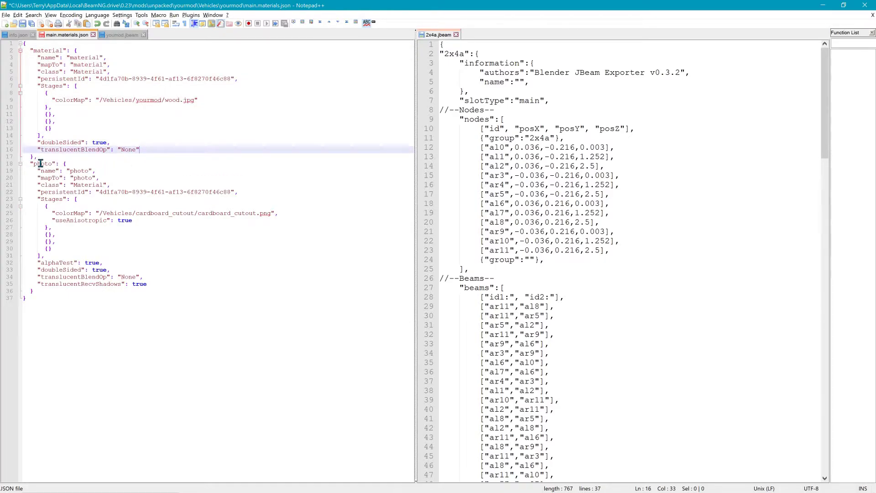
pyautogui.press('Down')
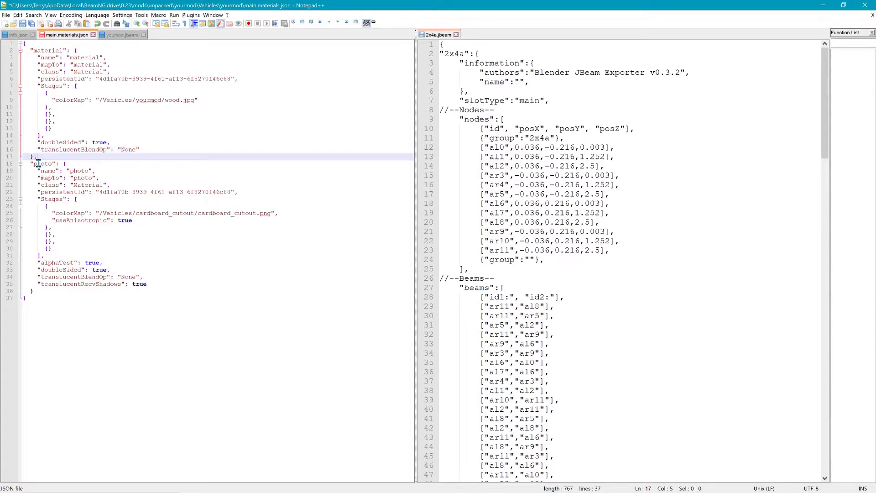
pyautogui.press('Home')
pyautogui.moveTo(31, 157); pyautogui.dragTo(186, 292)
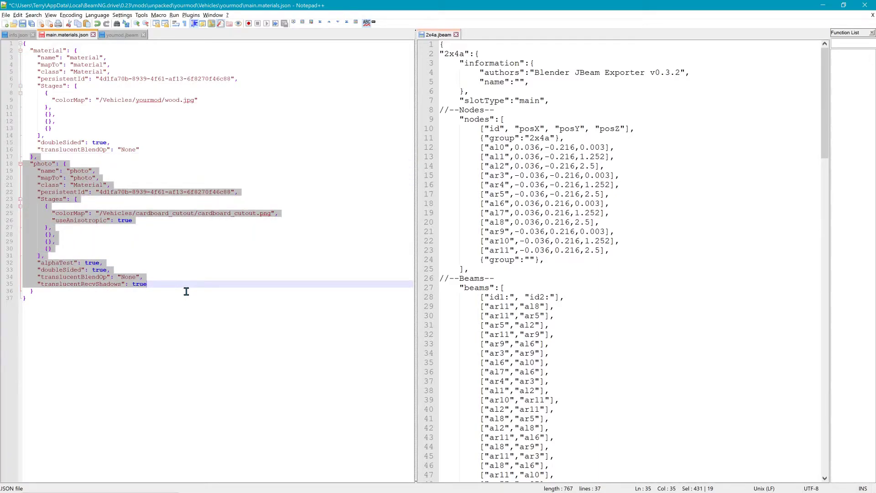
pyautogui.press('Delete')
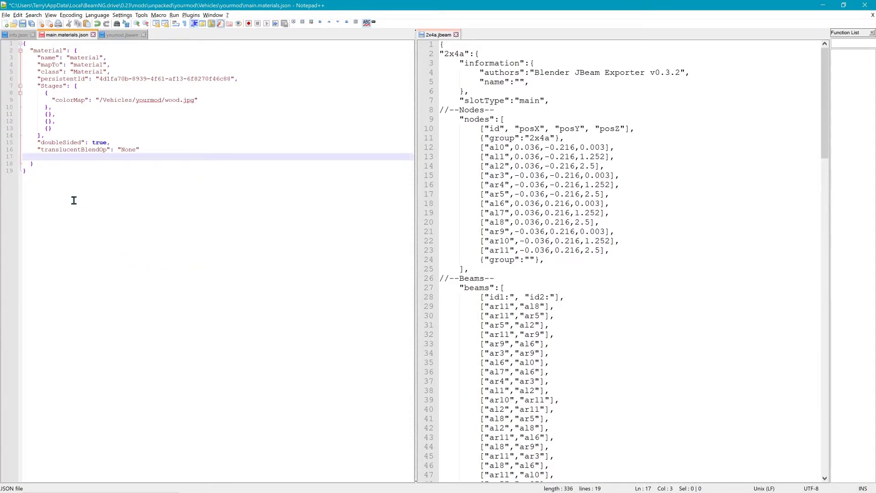
# Step: Remove the blank line below "translucentBlendOp" and save main.materials.json
pyautogui.rightClick(61, 172)
pyautogui.click(52, 166)
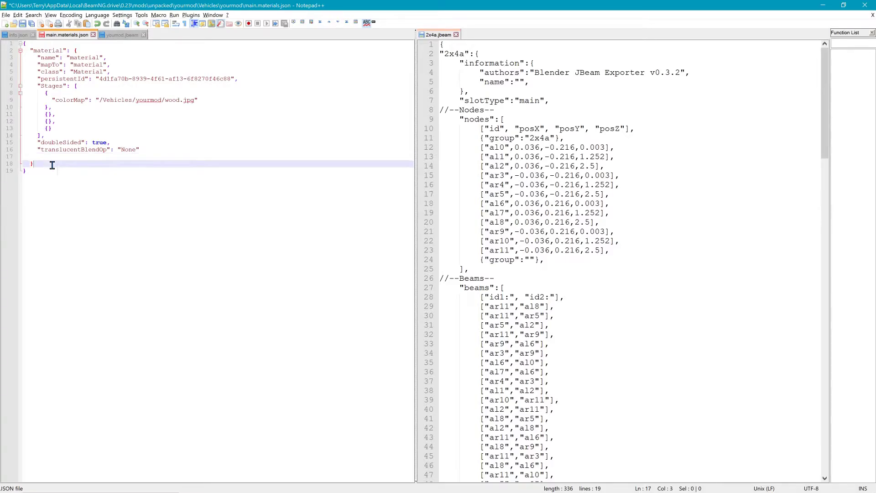
pyautogui.click(158, 153)
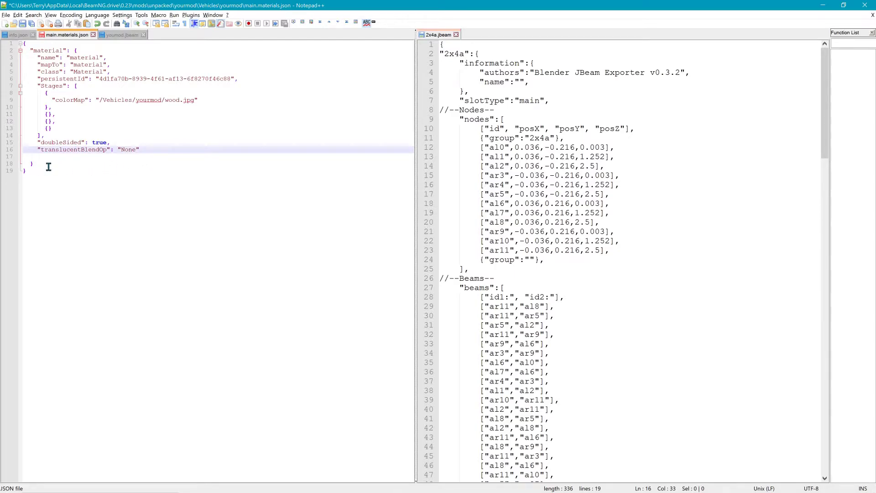
pyautogui.press('Down')
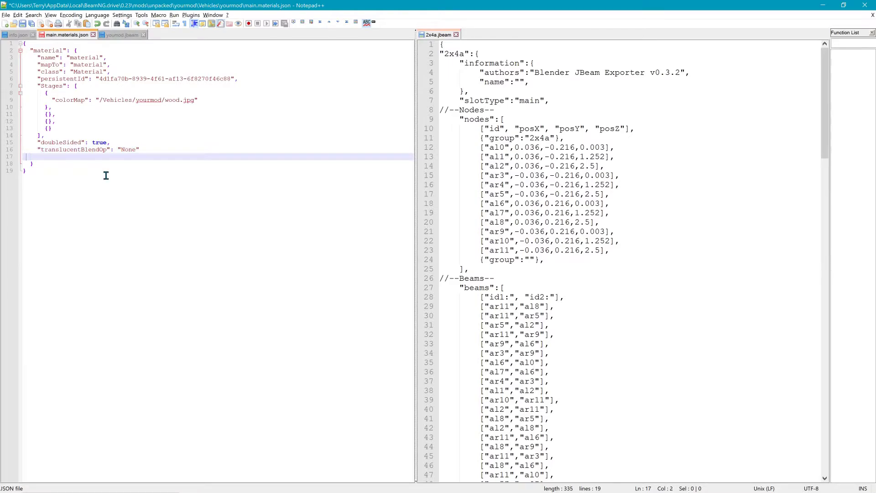
pyautogui.press('BackSpace')
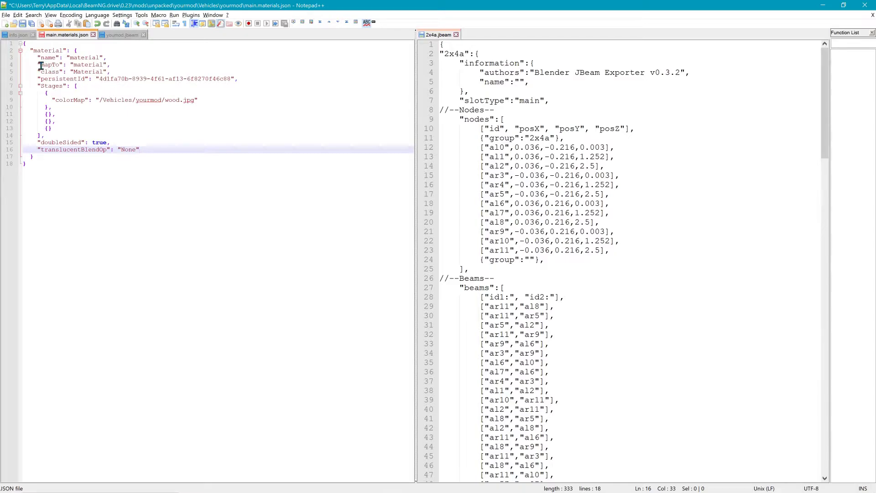
pyautogui.click(23, 23)
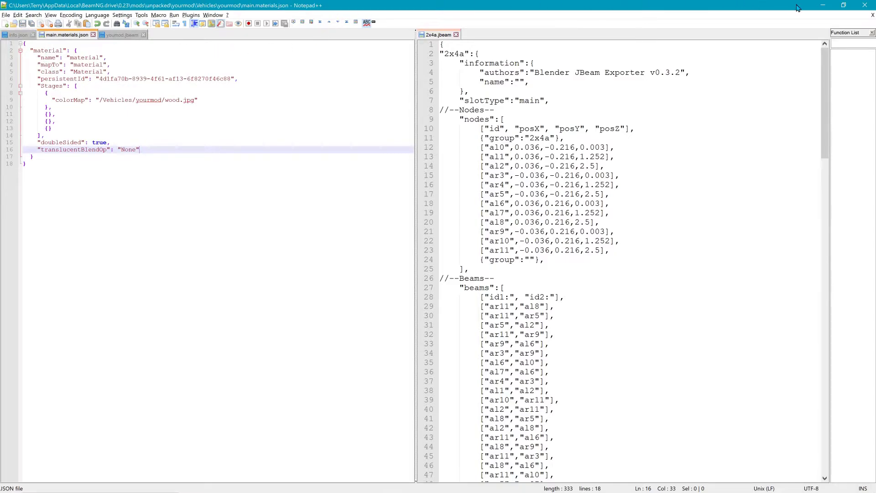
# Step: Minimize Notepad++, Blender and the remaining open window to reveal the desktop
pyautogui.click(821, 7)
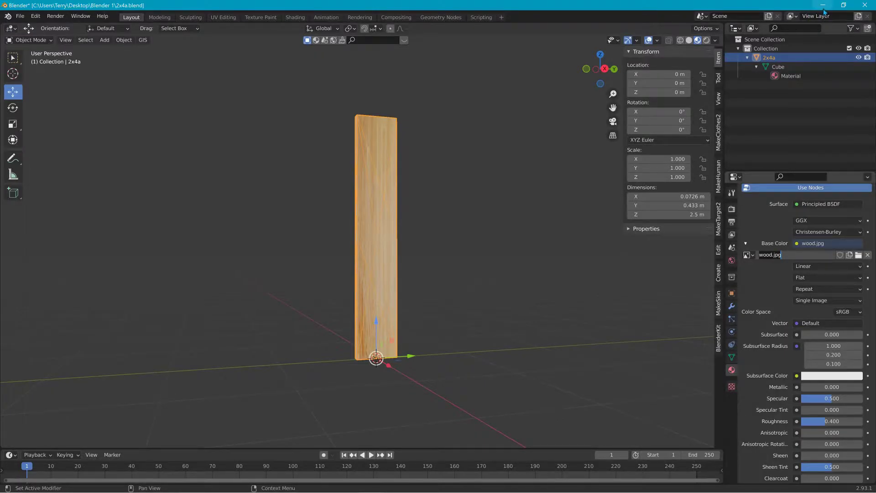
pyautogui.click(823, 5)
pyautogui.click(822, 6)
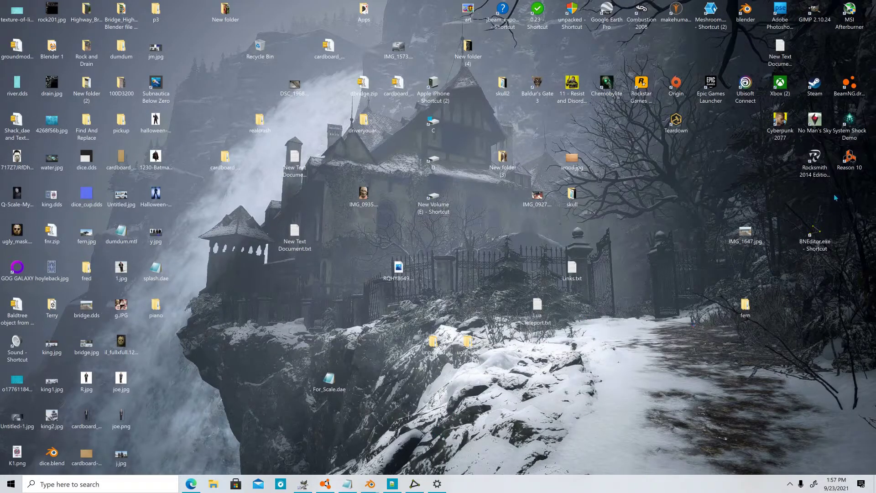
# Step: Switch to BeamNG.drive, exit the running session to the main menu and spawn in Freeroam on the "Grid, Small, Pure" map
pyautogui.doubleClick(850, 85)
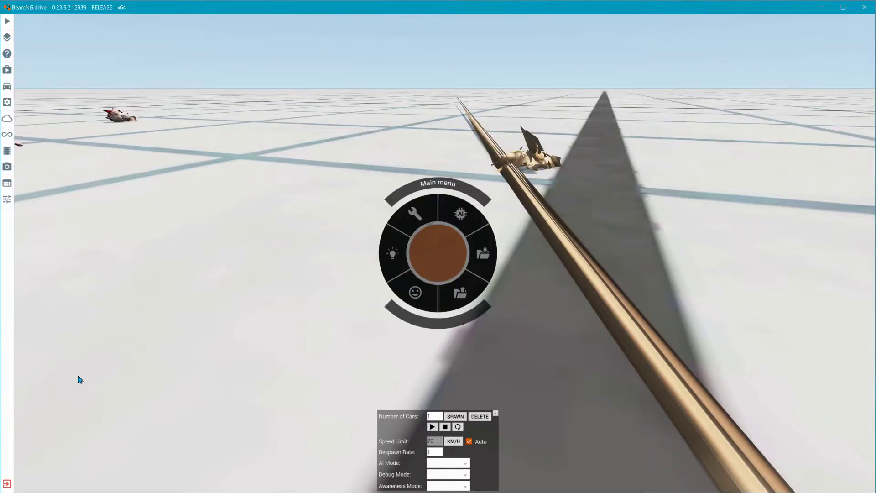
pyautogui.click(8, 484)
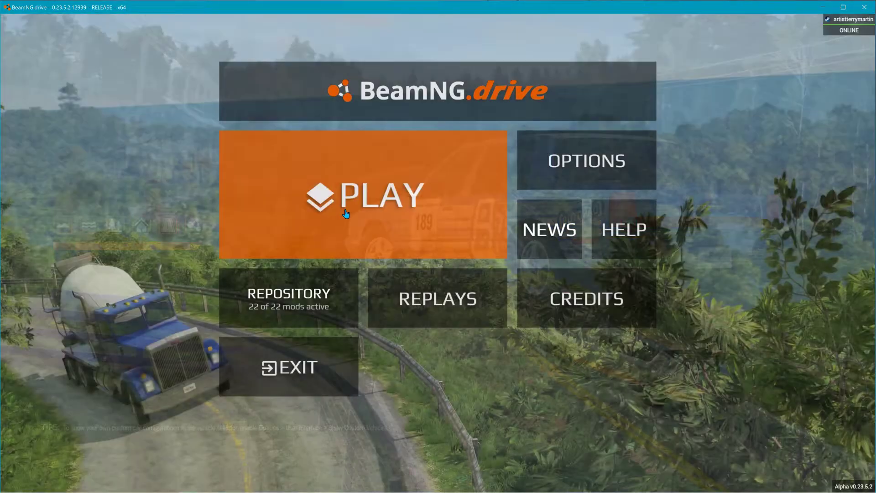
pyautogui.click(346, 215)
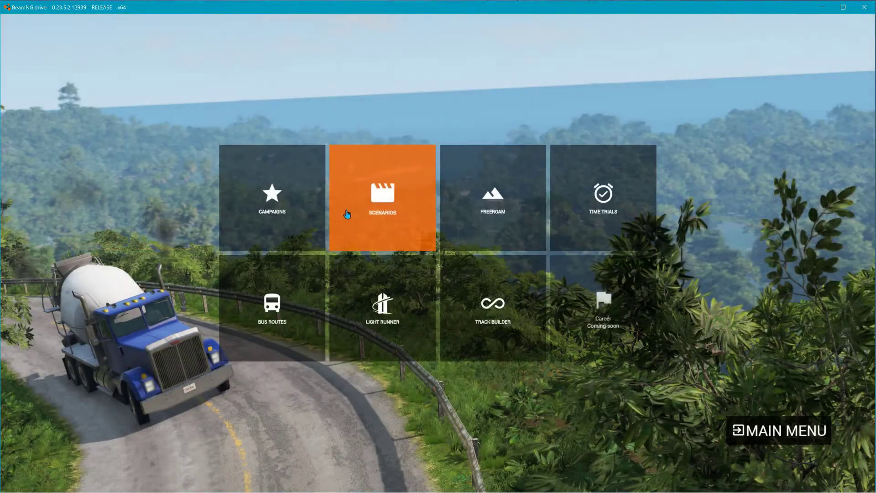
pyautogui.click(514, 208)
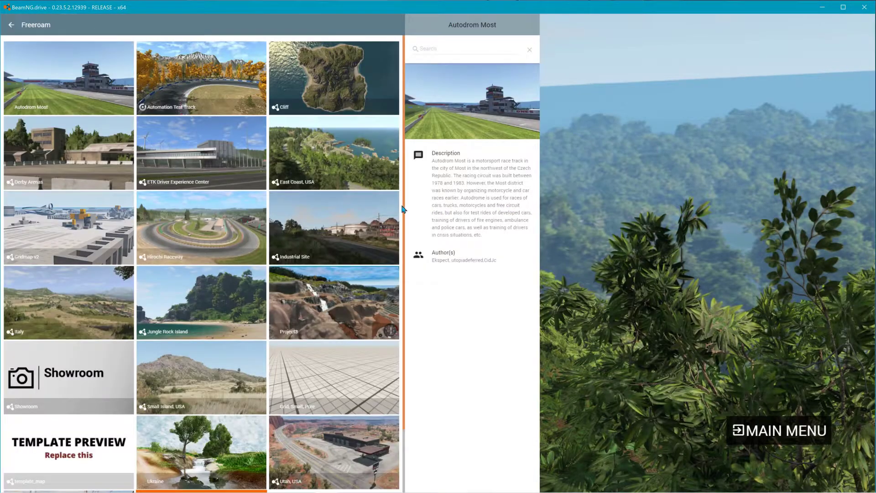
pyautogui.click(349, 376)
pyautogui.click(472, 479)
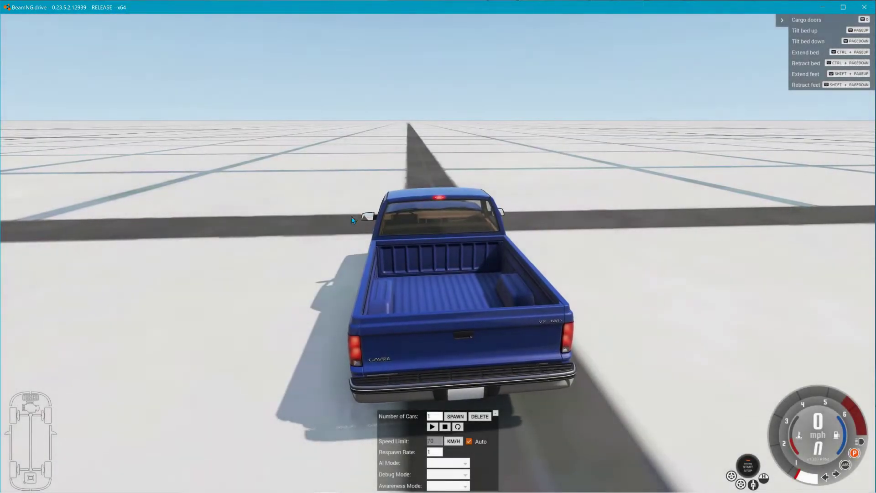
# Step: Open the vehicle selector and look through the whole list for the yourmod entry
pyautogui.press('e')
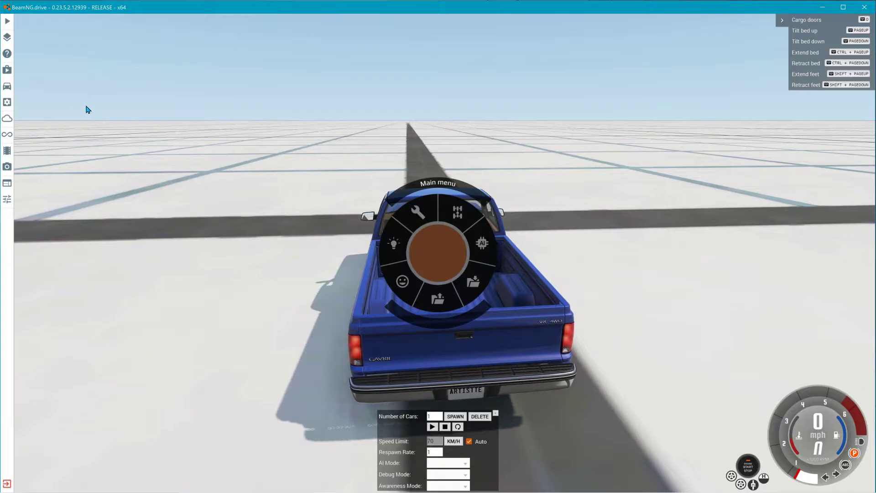
pyautogui.click(11, 89)
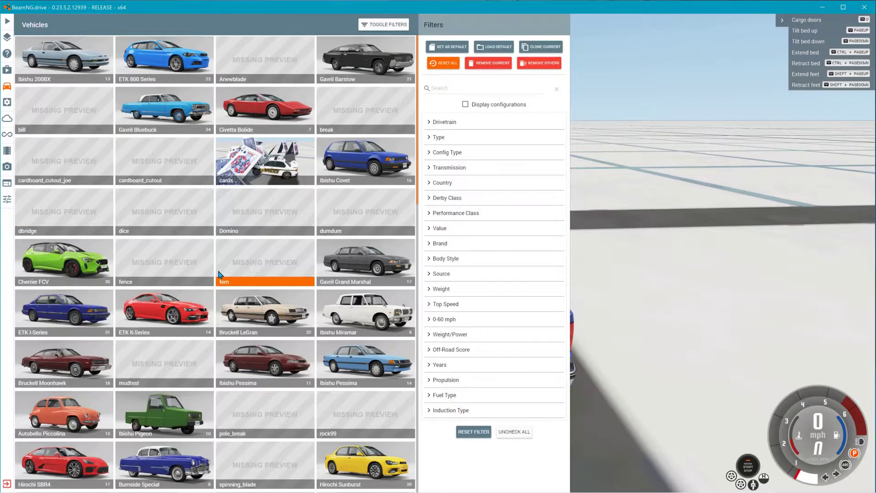
pyautogui.scroll(-2, 218, 273)
pyautogui.scroll(-3, 219, 274)
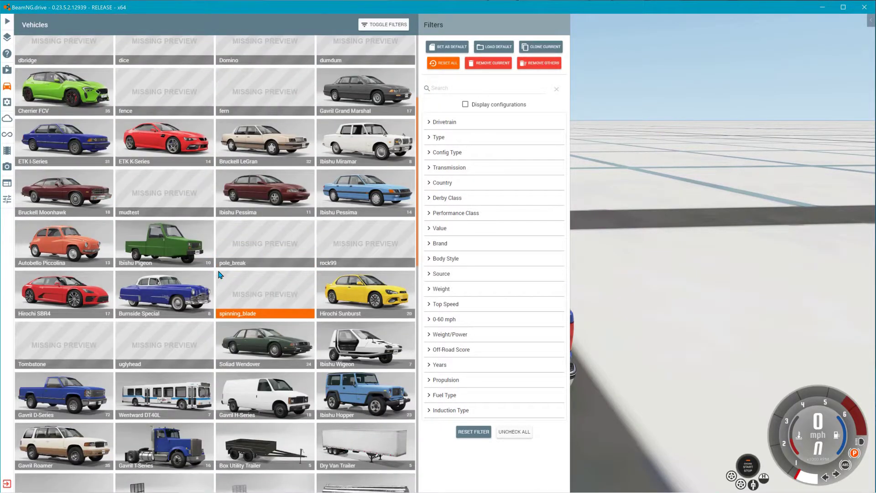
pyautogui.scroll(-2, 218, 273)
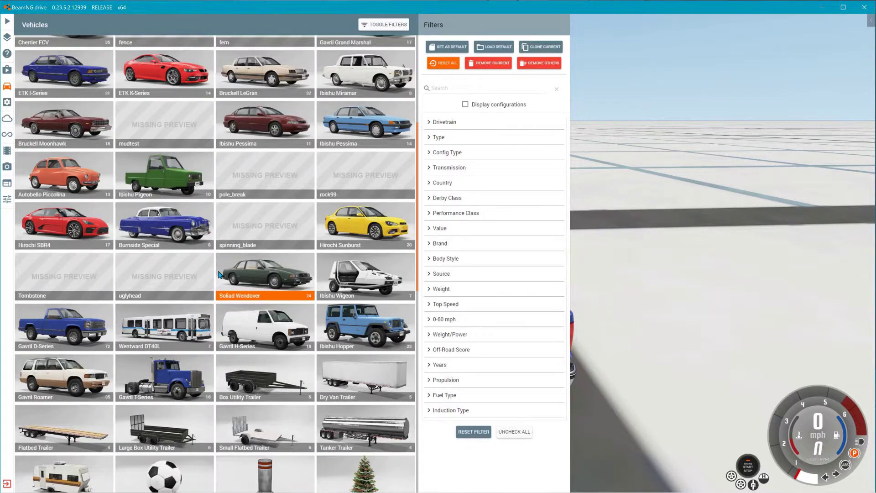
pyautogui.scroll(-2, 219, 274)
pyautogui.scroll(-3, 220, 274)
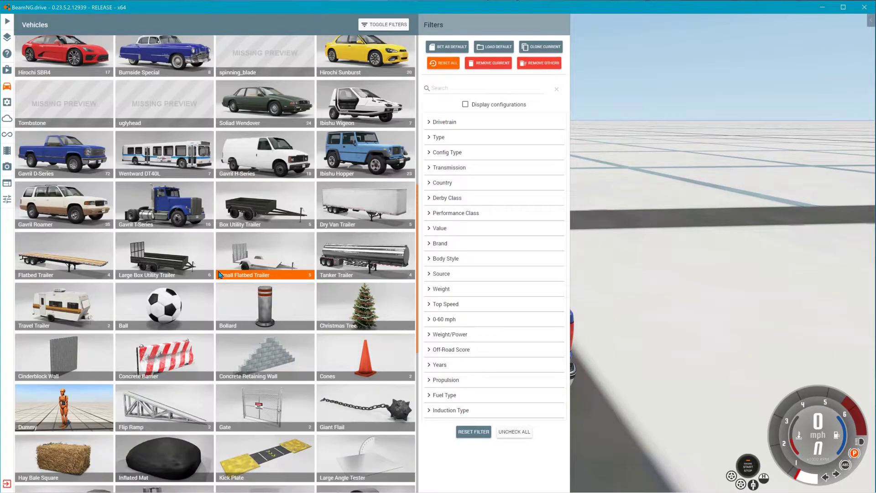
pyautogui.scroll(-9, 219, 274)
pyautogui.scroll(9, 219, 273)
pyautogui.scroll(6, 220, 273)
pyautogui.scroll(6, 221, 273)
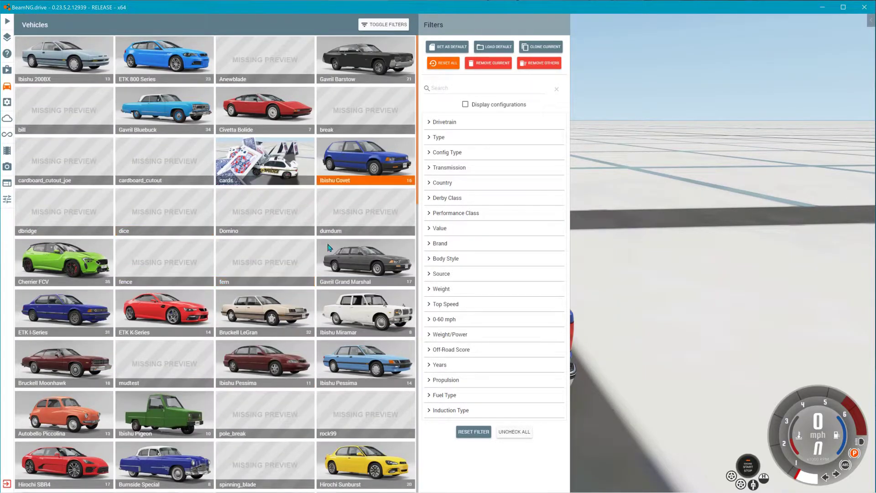
# Step: Quit BeamNG.drive and reopen its launcher from the desktop
pyautogui.click(865, 7)
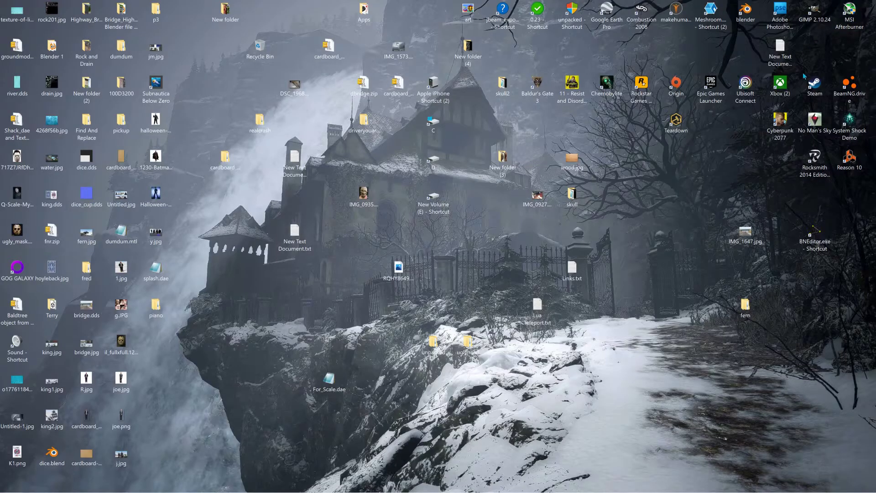
pyautogui.click(843, 83)
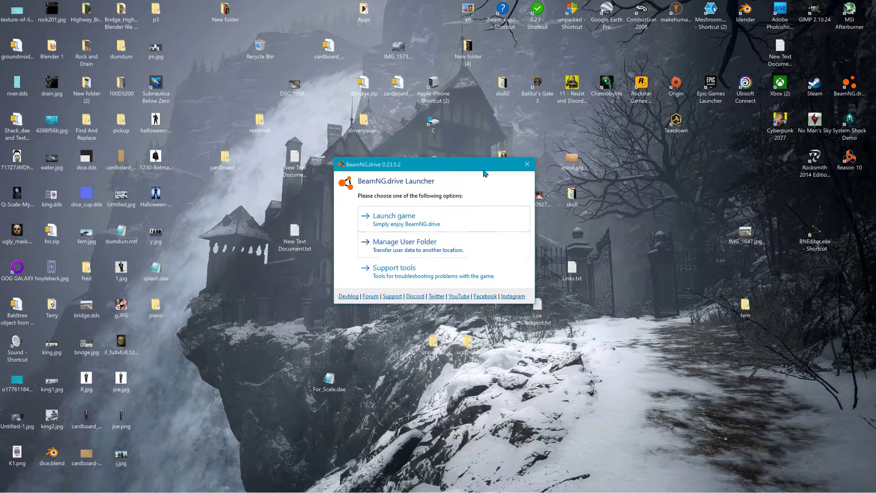
# Step: Check info.json in the 0.23 user folder under mods/unpacked/yourmod/mod_info, and close the editor and folder windows
pyautogui.doubleClick(537, 11)
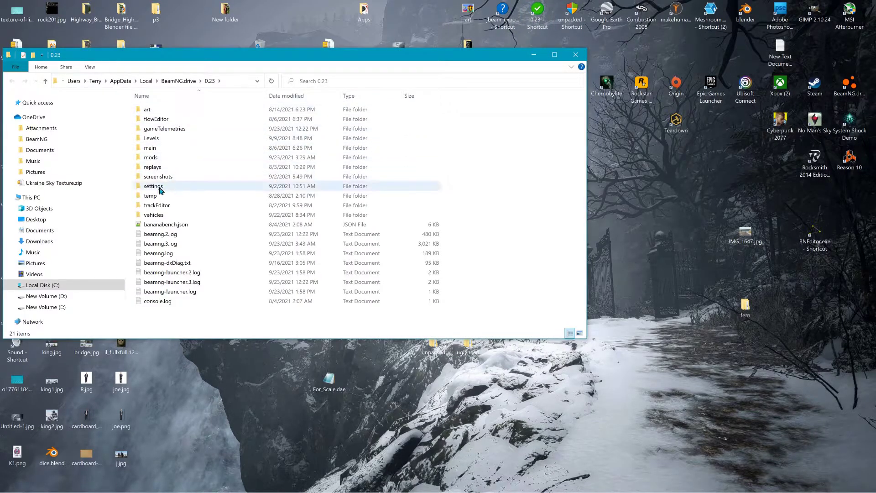
pyautogui.doubleClick(165, 158)
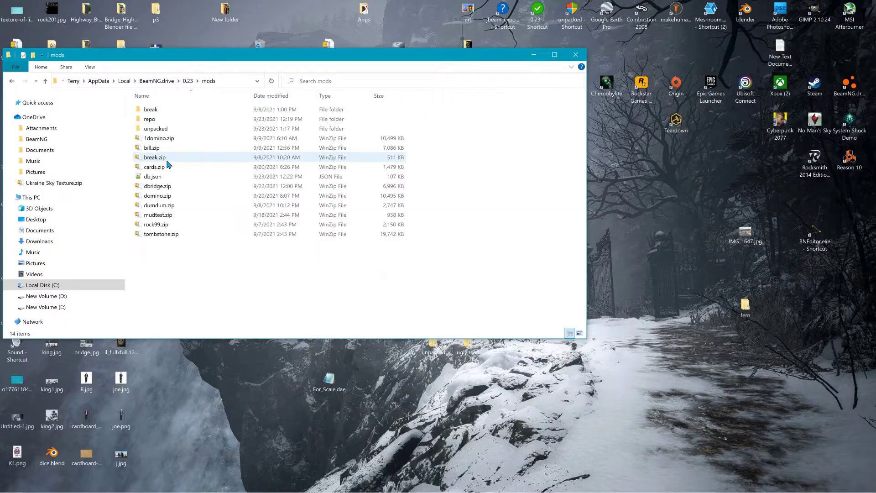
pyautogui.doubleClick(165, 129)
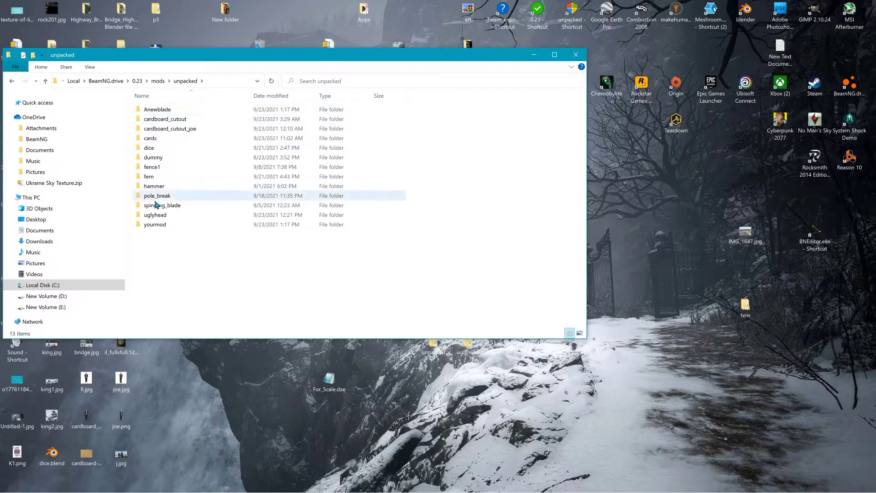
pyautogui.doubleClick(155, 225)
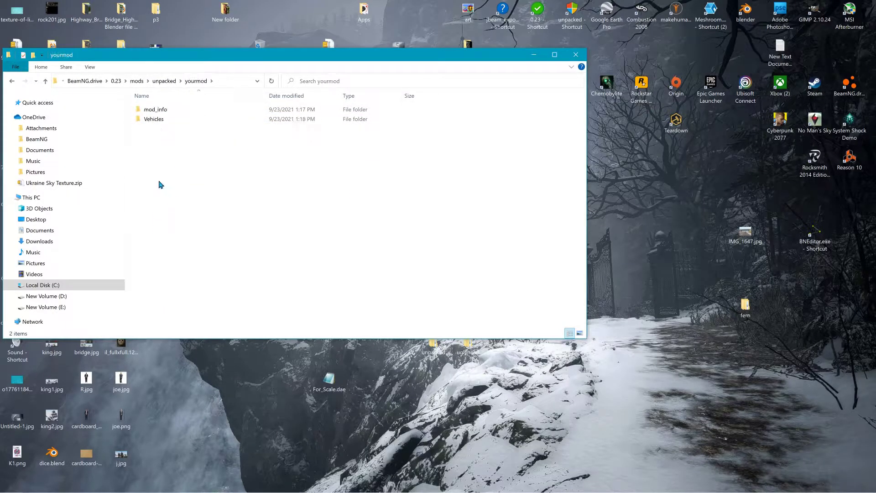
pyautogui.doubleClick(154, 110)
pyautogui.doubleClick(156, 112)
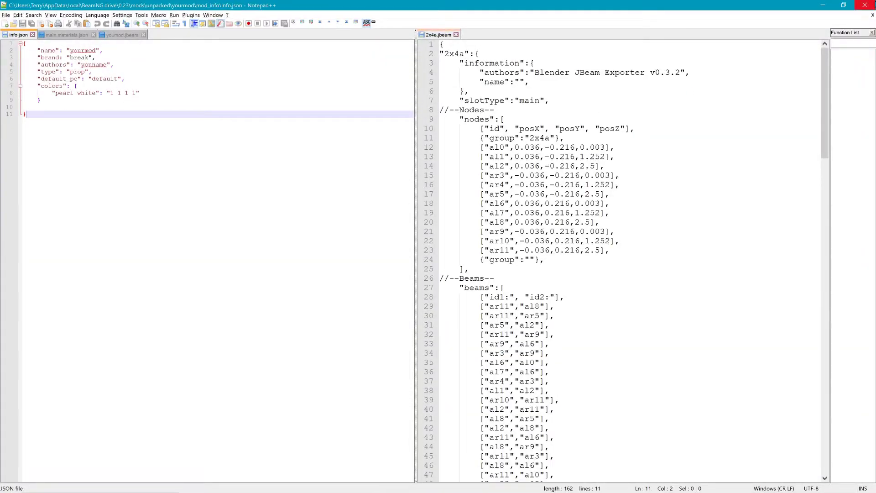
pyautogui.click(865, 5)
pyautogui.click(579, 34)
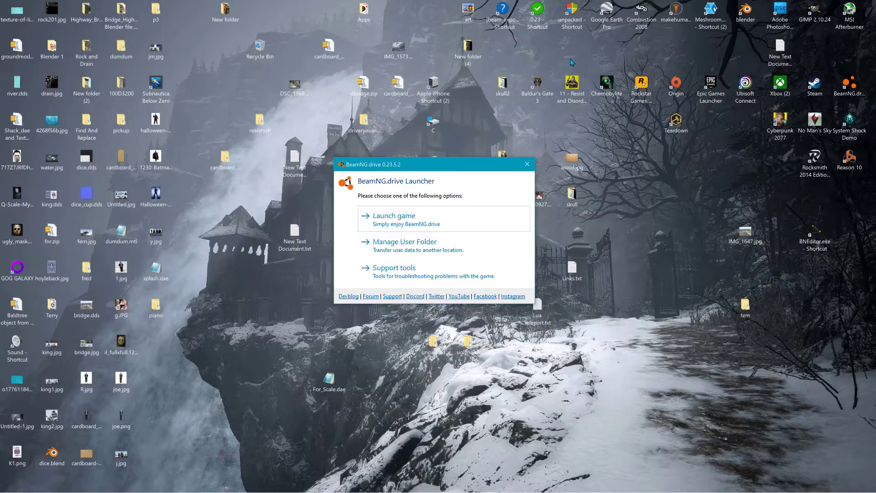
# Step: Launch the game from the BeamNG.drive Launcher and bring up its main menu
pyautogui.click(413, 214)
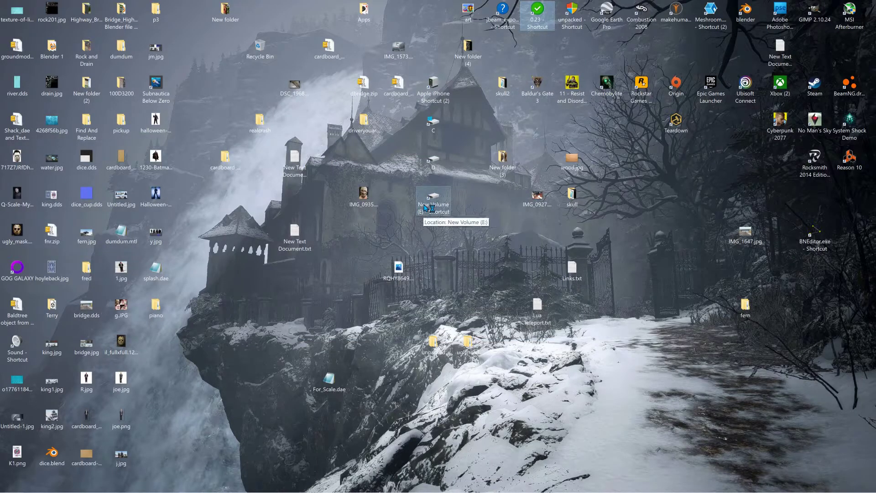
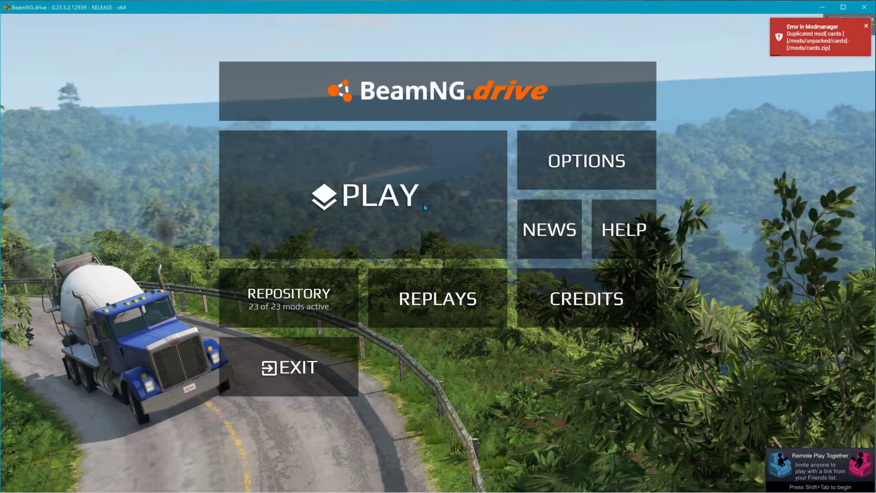
pyautogui.click(438, 199)
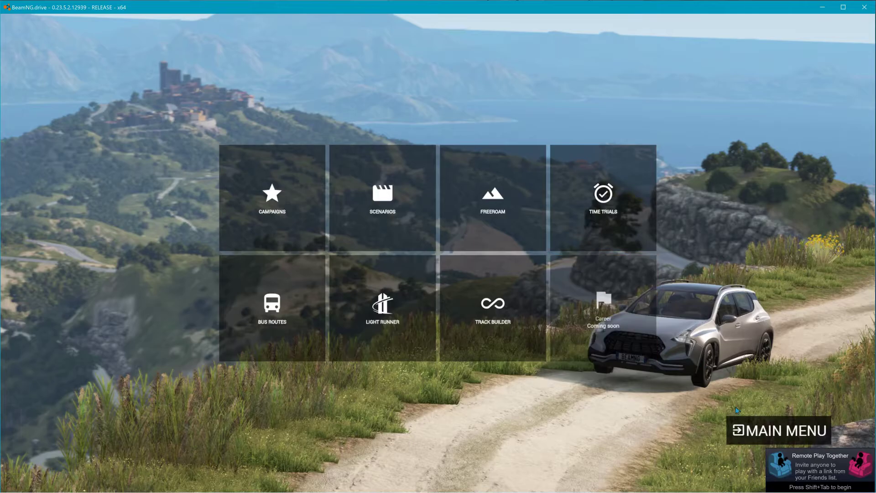
pyautogui.click(764, 429)
# Step: Look through the installed mods in the Mods Manager for yourmod and return to the main menu
pyautogui.click(283, 299)
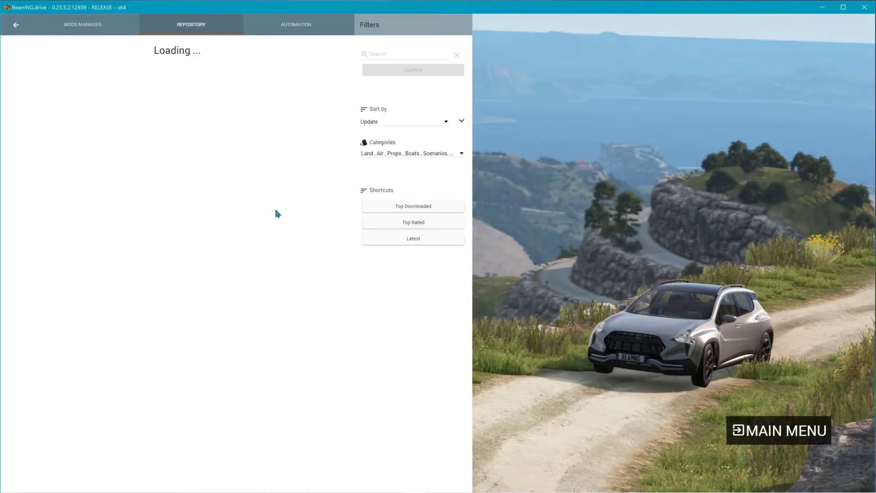
pyautogui.click(77, 24)
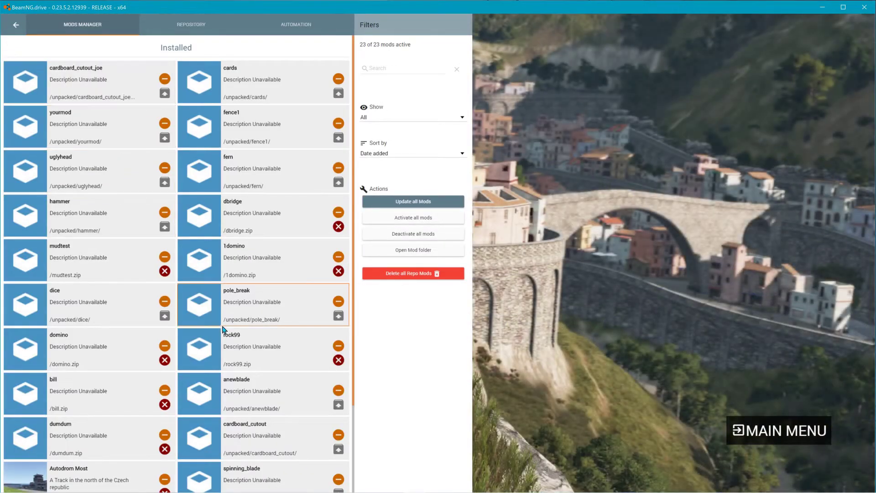
pyautogui.scroll(-5, 236, 370)
pyautogui.scroll(-1, 156, 434)
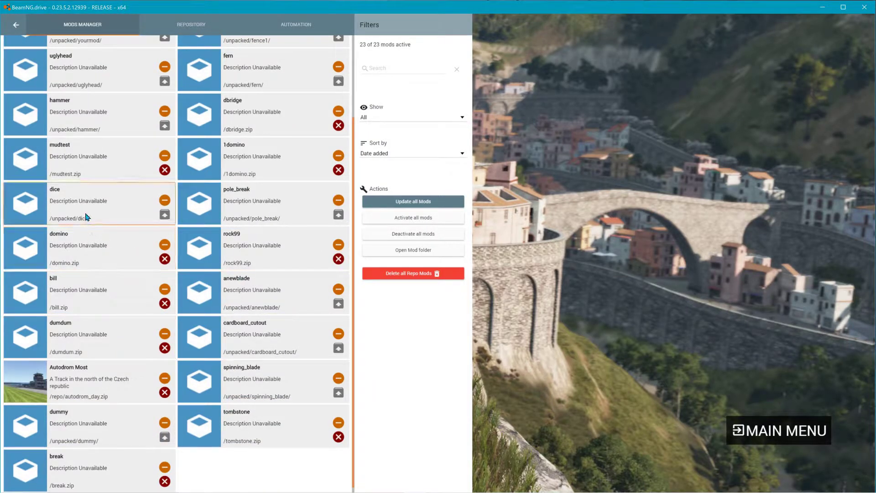
pyautogui.scroll(1, 133, 171)
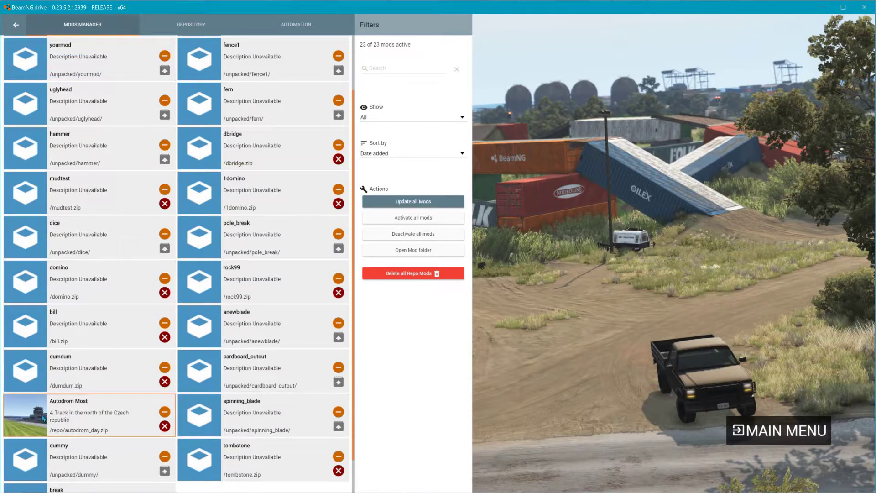
pyautogui.scroll(2, 94, 219)
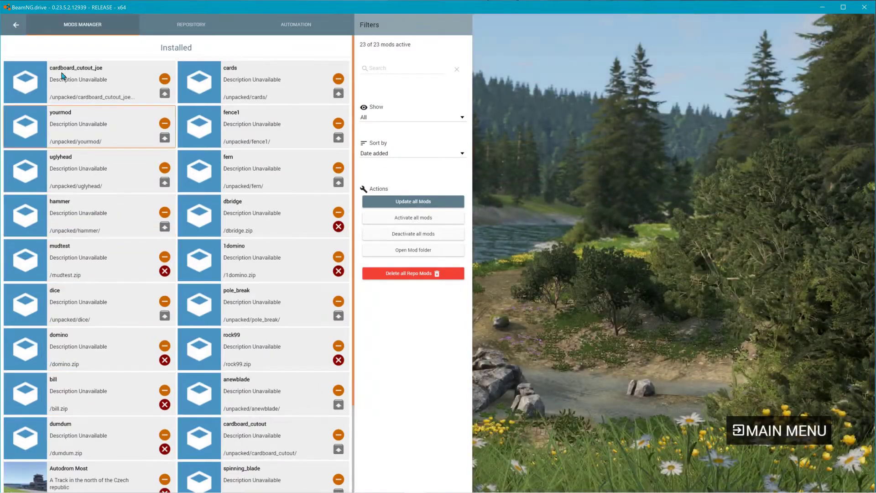
pyautogui.click(17, 28)
# Step: Start a Freeroam session on the "Grid, Small, Pure" map at the Default spawn point
pyautogui.click(367, 195)
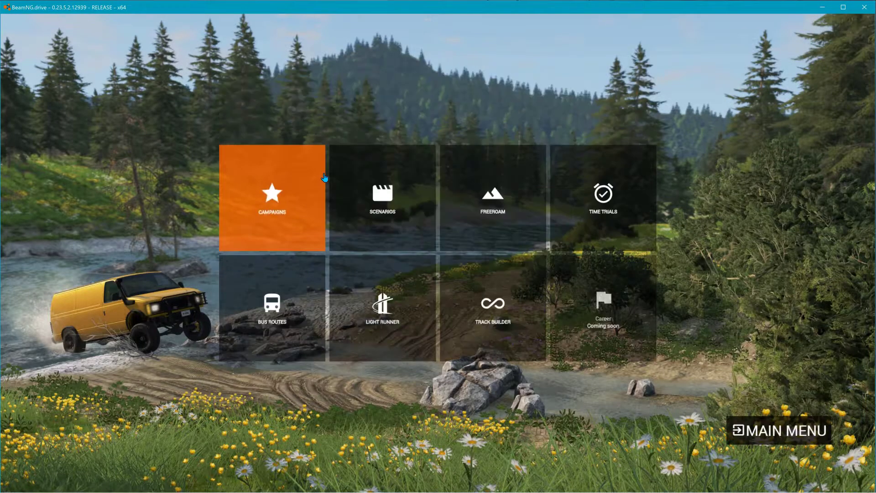
pyautogui.click(484, 206)
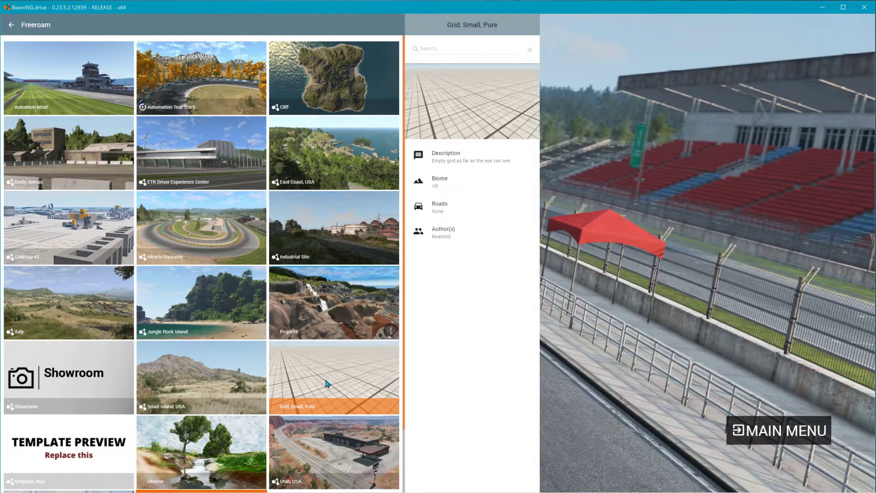
pyautogui.click(329, 376)
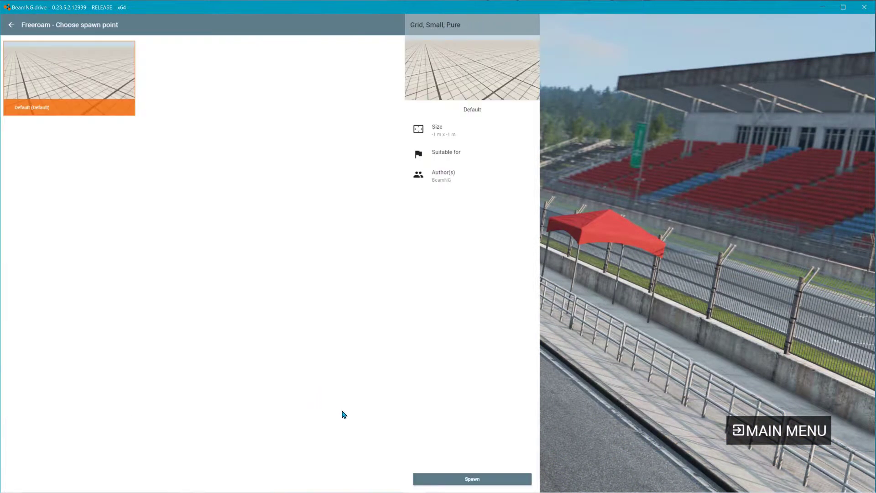
pyautogui.click(472, 481)
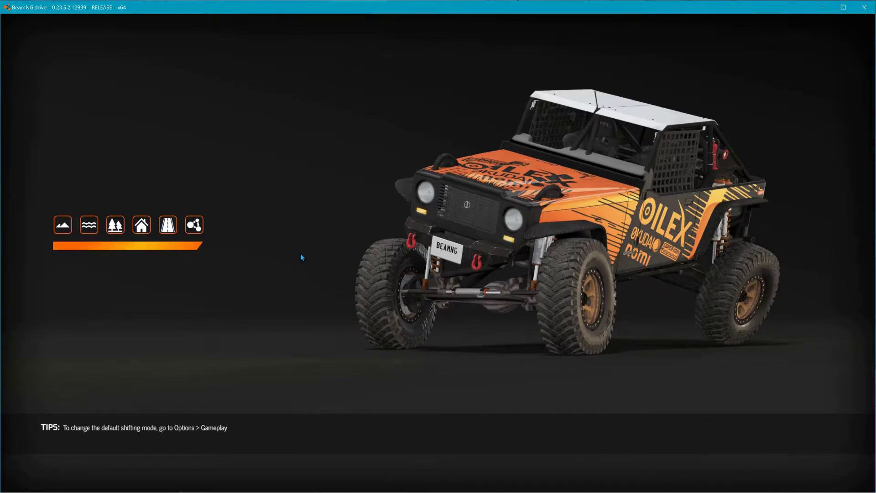
# Step: Replace the pickup truck with the yourmod prop from the vehicle selector and view the spawned board from another side
pyautogui.press('Escape')
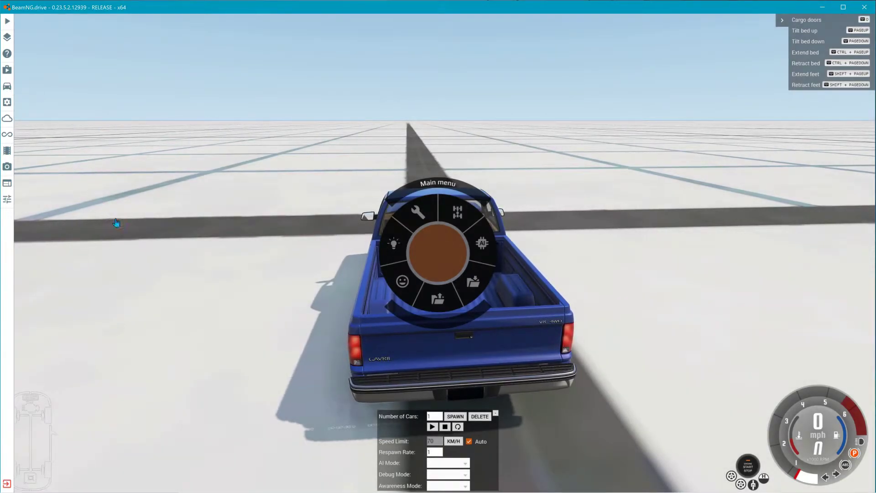
pyautogui.hotkey('ctrl', 'e')
pyautogui.scroll(-2, 245, 371)
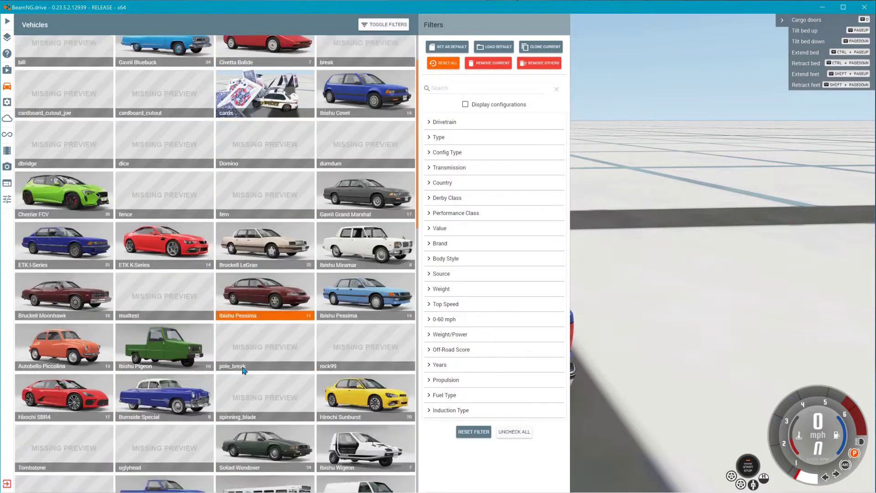
pyautogui.scroll(-1, 245, 370)
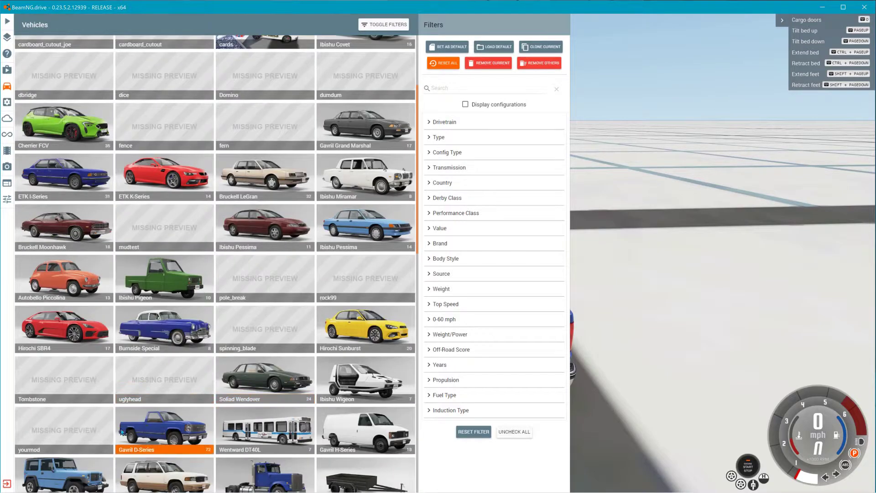
pyautogui.doubleClick(80, 423)
pyautogui.moveTo(531, 215); pyautogui.dragTo(256, 215, button='right')
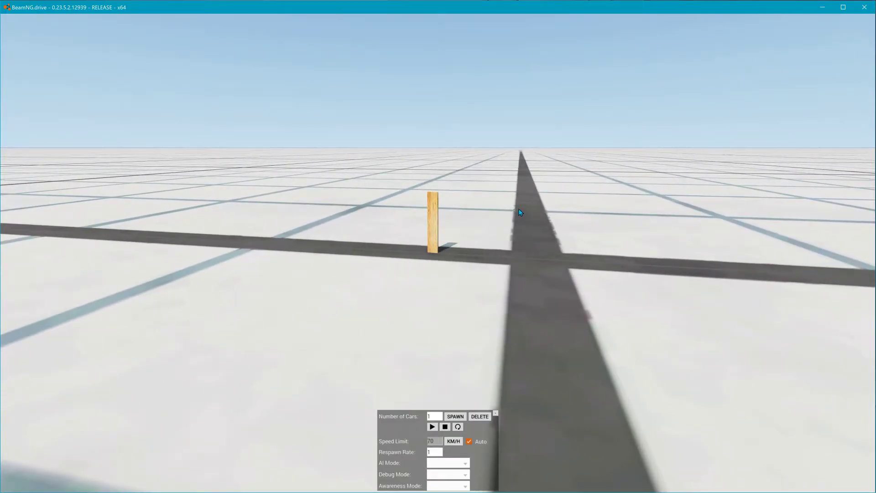
# Step: Switch to Blender, open the COLLADA export for the board and check the yourmod vehicle folder as the destination
pyautogui.hotkey('alt', 'Tab')
pyautogui.hotkey('alt', 'Tab')
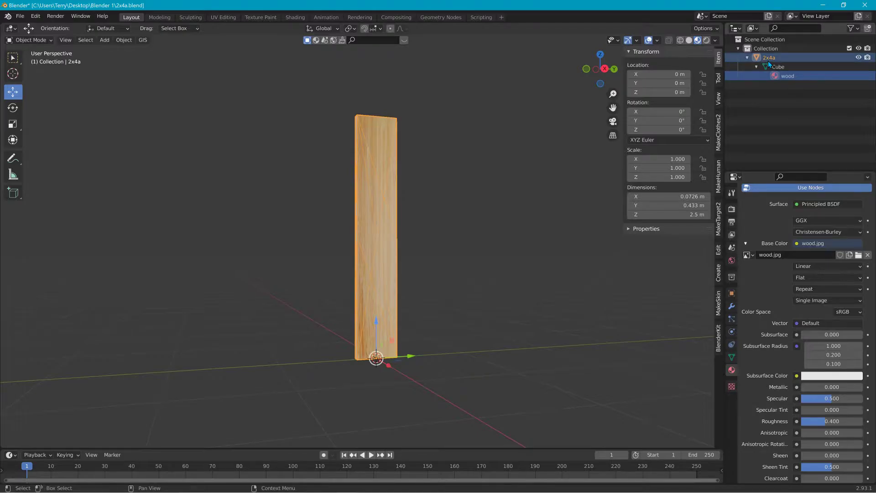
pyautogui.click(22, 19)
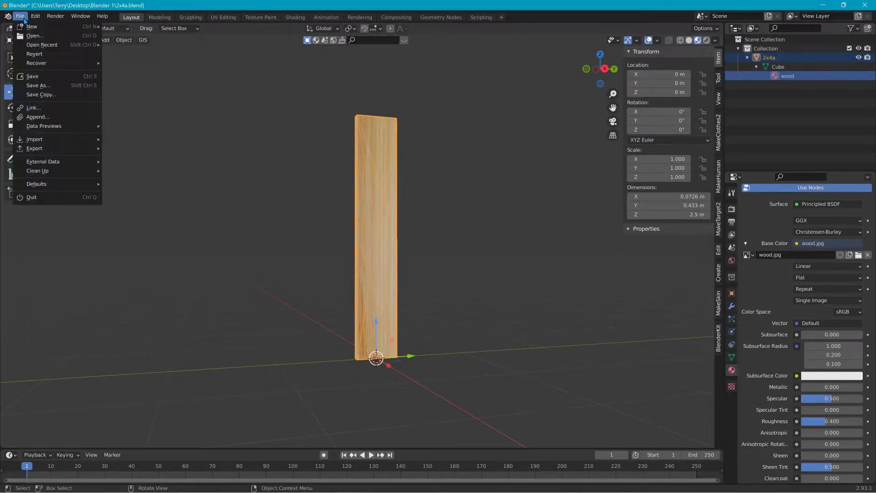
pyautogui.moveTo(74, 149)
pyautogui.click(142, 149)
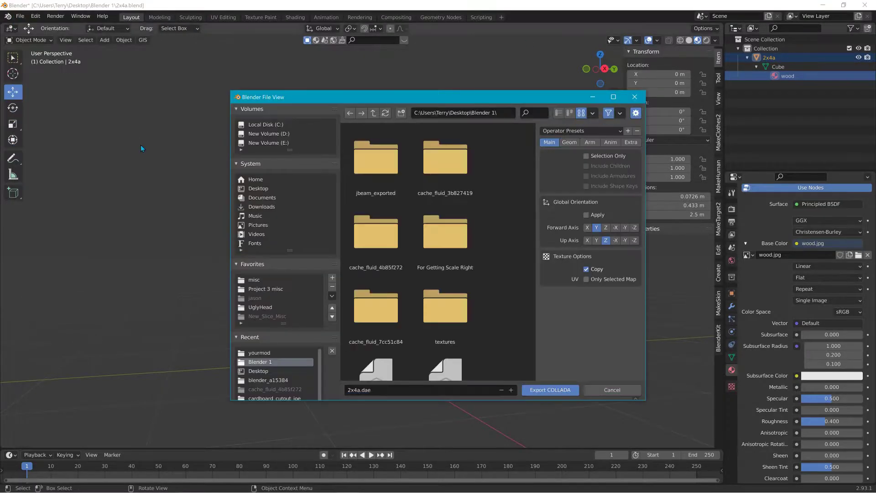
pyautogui.click(259, 353)
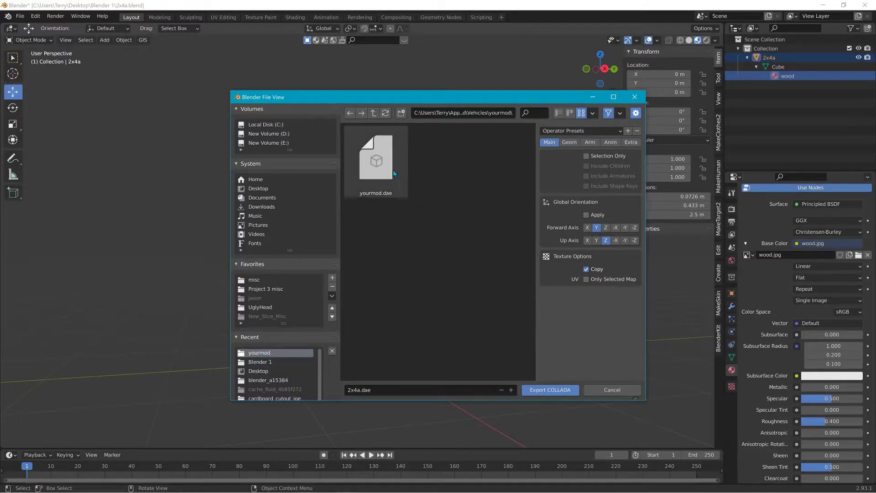
pyautogui.click(465, 117)
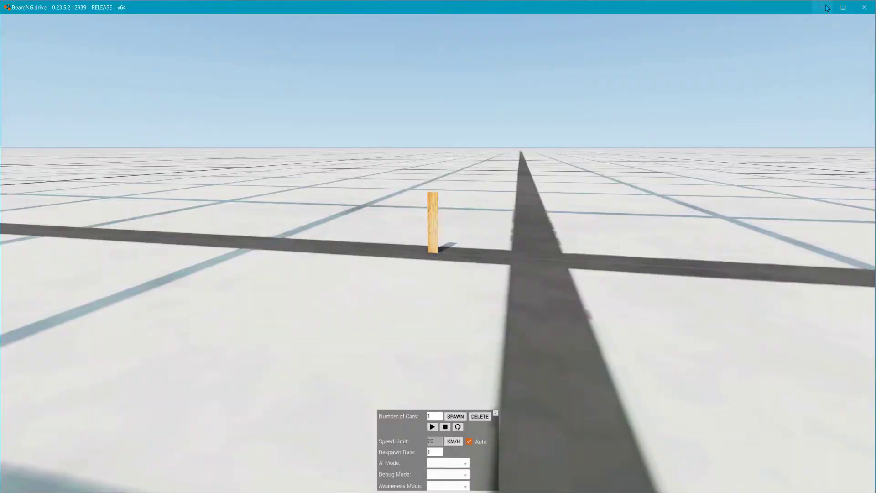
# Step: Open main.materials.json from the yourmod folder and delete the joe, cardboard and photo material entries, keeping only the wood material
pyautogui.hotkey('alt', 'Tab')
pyautogui.hotkey('alt', 'Tab')
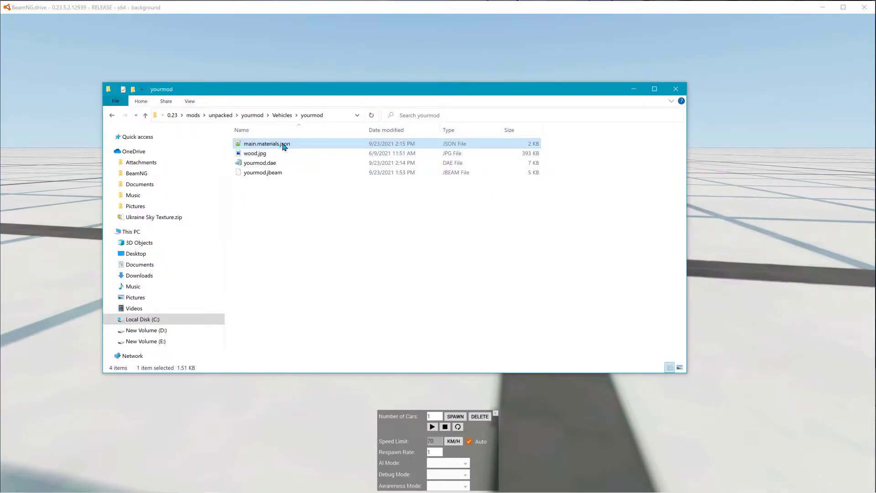
pyautogui.doubleClick(266, 144)
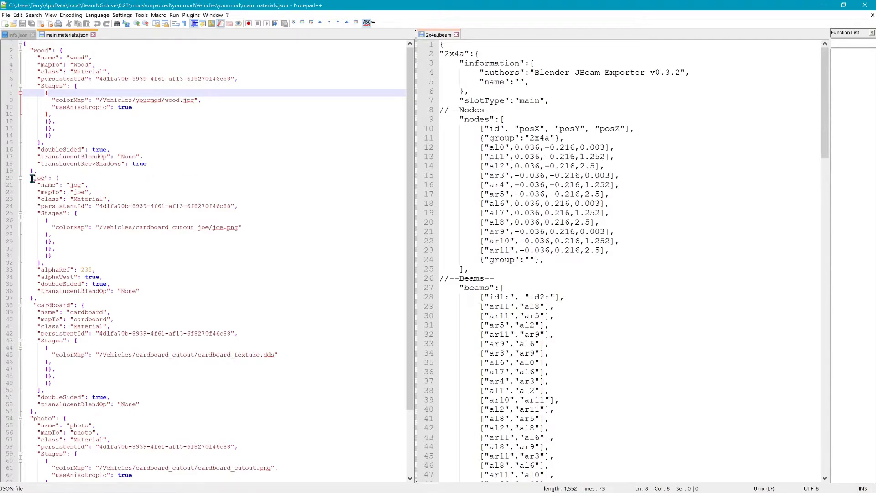
pyautogui.moveTo(27, 171); pyautogui.dragTo(55, 242)
pyautogui.hotkey('ctrl', 'shift', 'End')
pyautogui.hotkey('shift', 'Left')
pyautogui.hotkey('shift', 'Left')
pyautogui.hotkey('shift', 'Left')
pyautogui.hotkey('shift', 'Left')
pyautogui.hotkey('shift', 'Left')
pyautogui.hotkey('shift', 'Left')
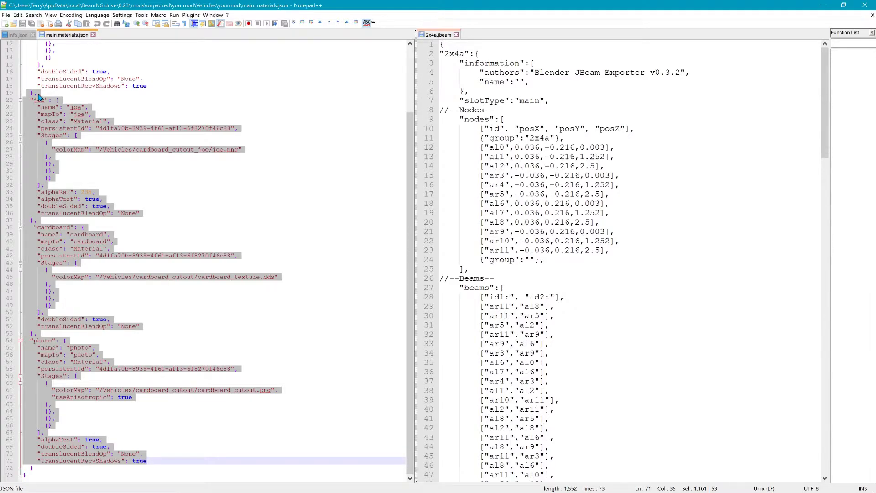
pyautogui.press('Delete')
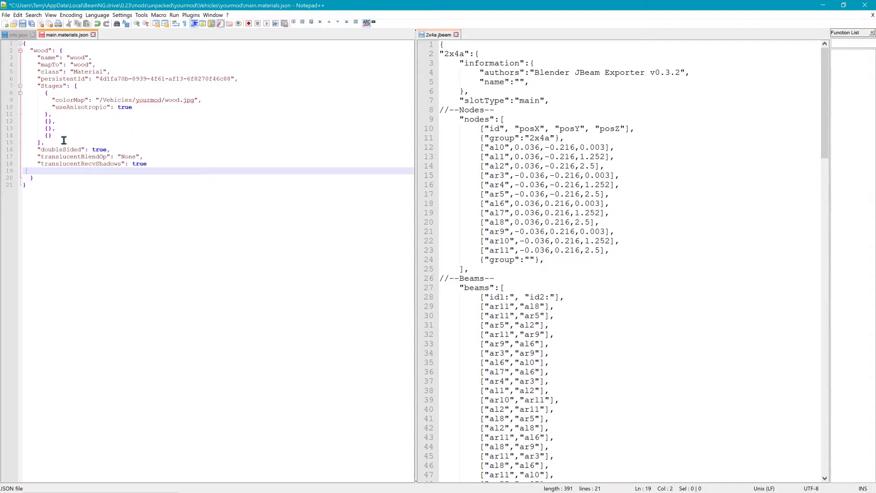
# Step: Examine the remaining wood material's translucent settings and compare its name with the texture file name in the colorMap path
pyautogui.moveTo(36, 157); pyautogui.dragTo(168, 169)
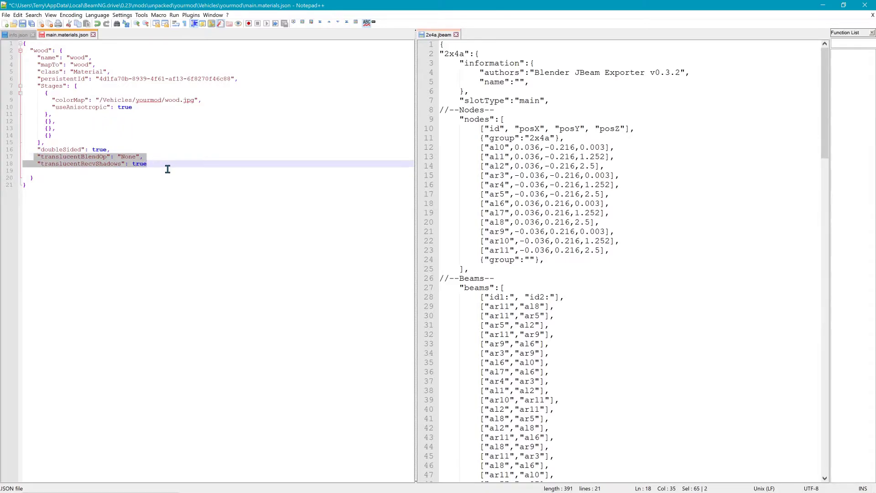
pyautogui.click(139, 119)
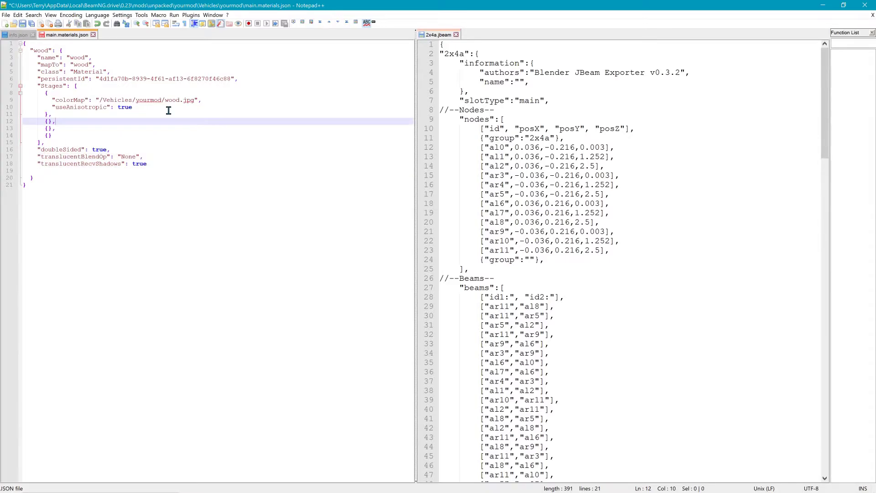
pyautogui.doubleClick(40, 51)
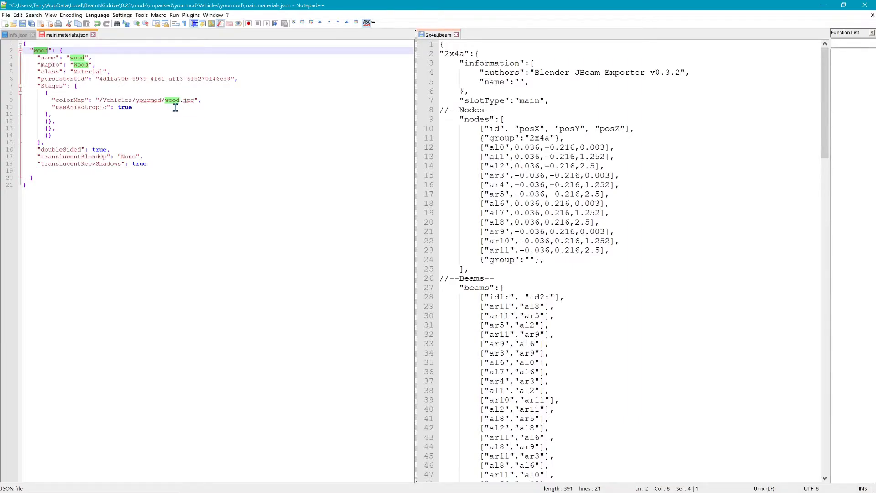
pyautogui.moveTo(166, 100); pyautogui.dragTo(191, 101)
pyautogui.doubleClick(41, 51)
pyautogui.moveTo(165, 102); pyautogui.dragTo(195, 109)
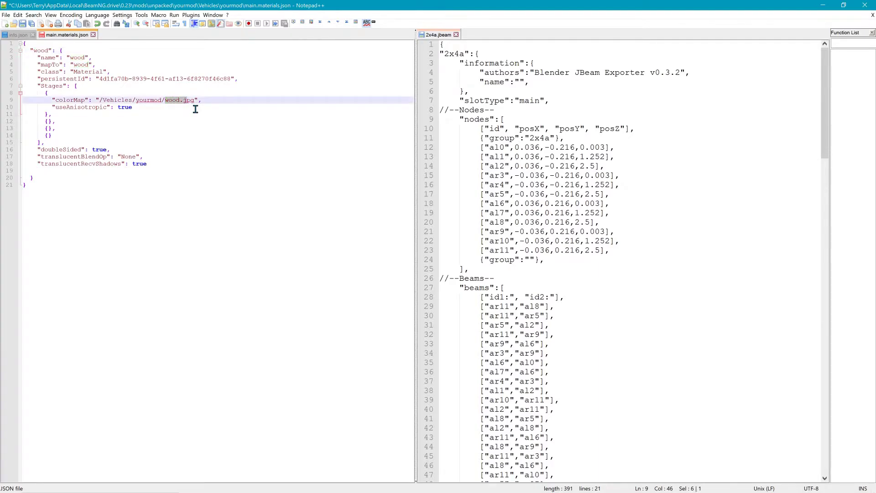
pyautogui.click(36, 51)
pyautogui.doubleClick(41, 51)
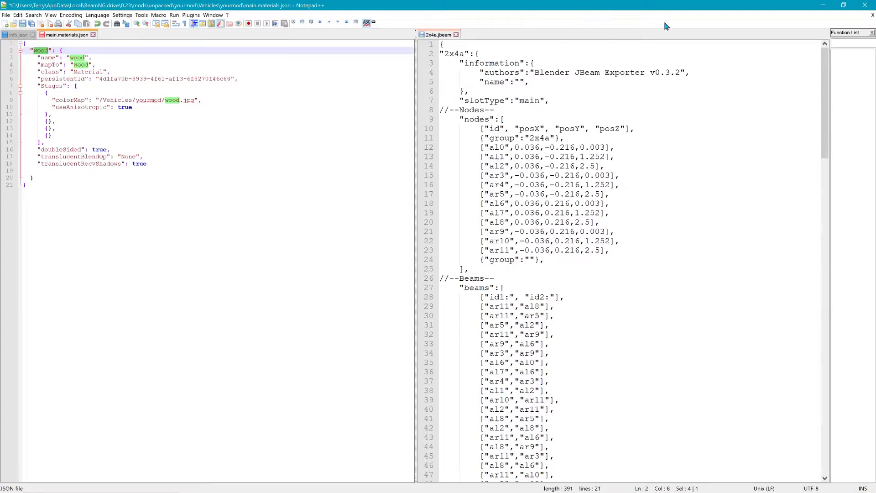
# Step: Minimize the text editor and close the yourmod folder window
pyautogui.click(823, 7)
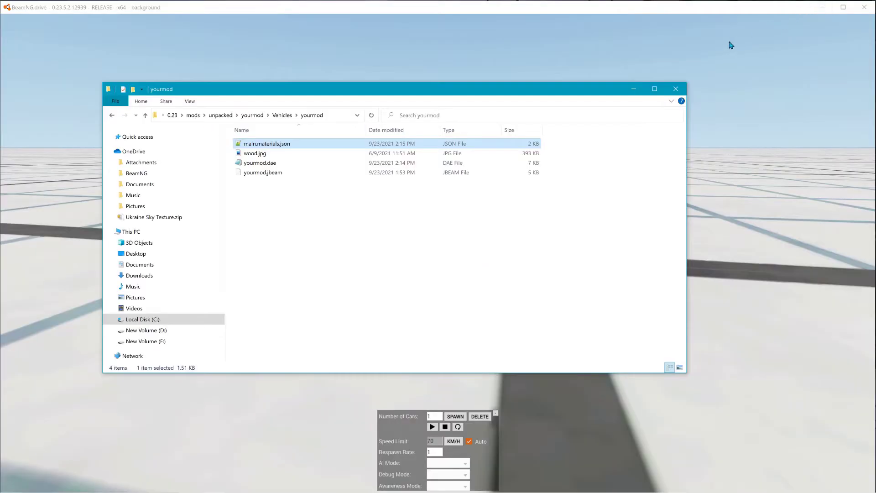
pyautogui.doubleClick(645, 90)
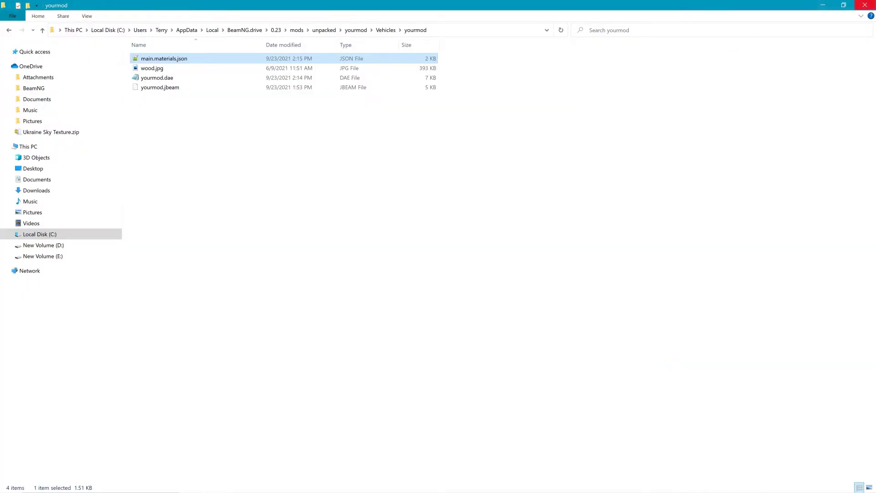
pyautogui.click(864, 5)
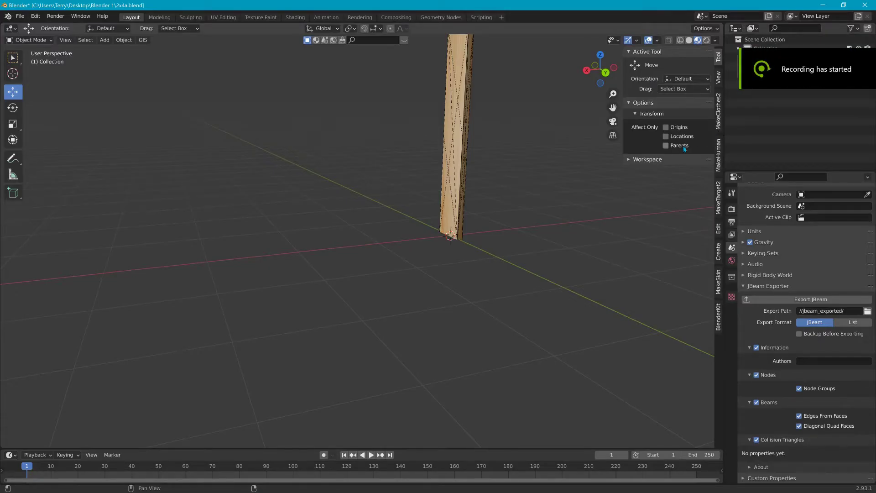
# Step: Duplicate the 2x4a board in Blender and move the copy about 2.73 m along the X axis
pyautogui.moveTo(540, 230); pyautogui.dragTo(349, 229, button='middle')
pyautogui.scroll(-3, 349, 230)
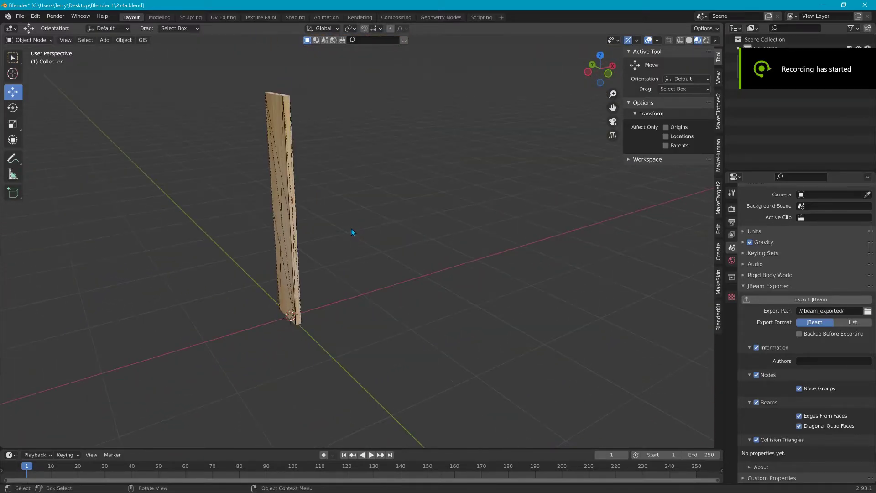
pyautogui.click(286, 163)
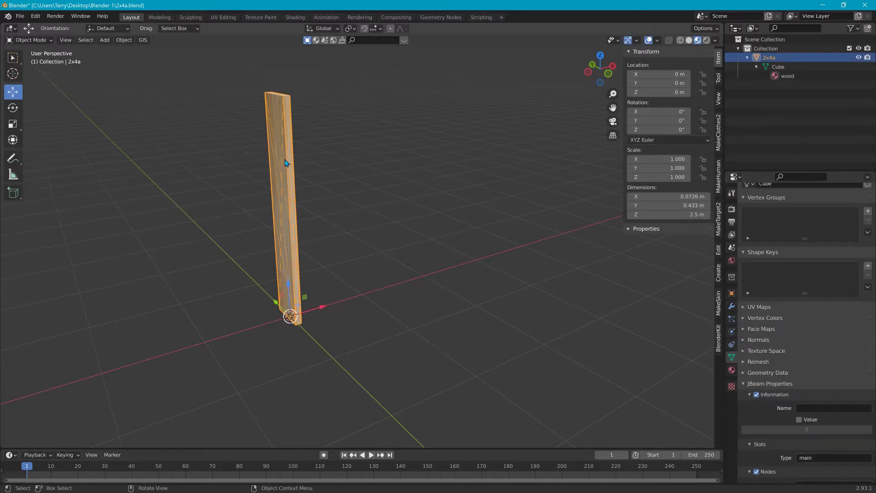
pyautogui.click(124, 42)
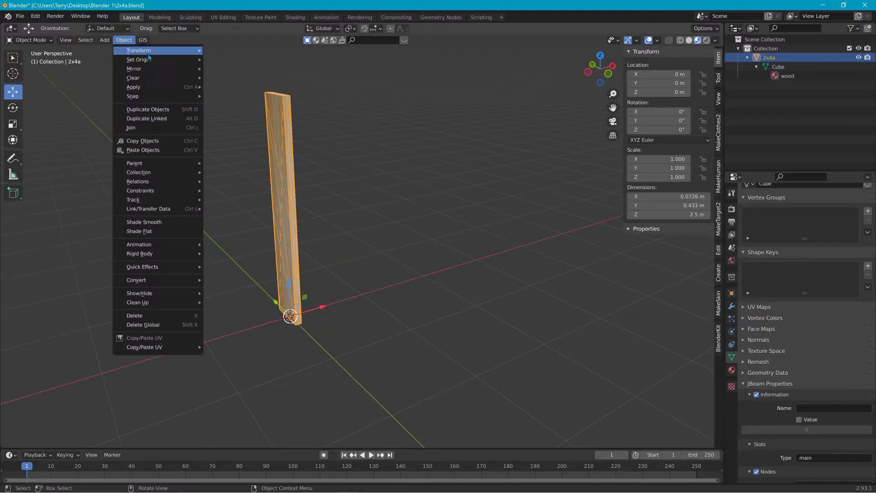
pyautogui.click(155, 110)
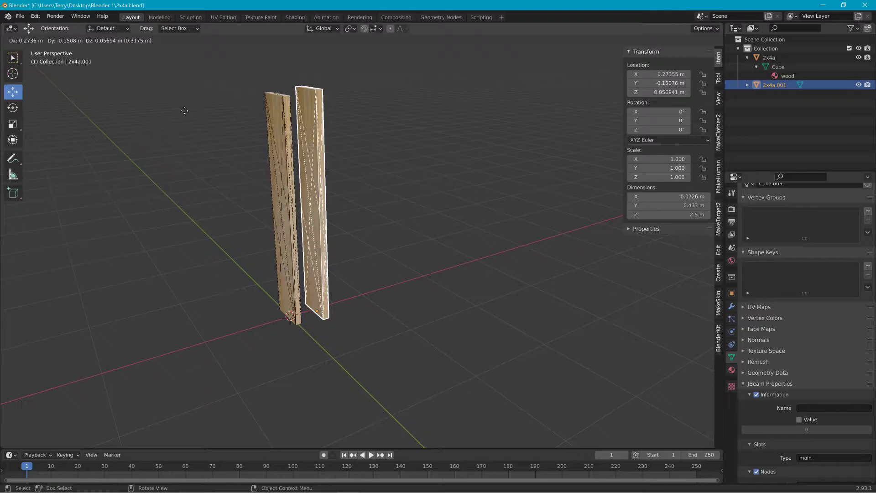
pyautogui.press('Escape')
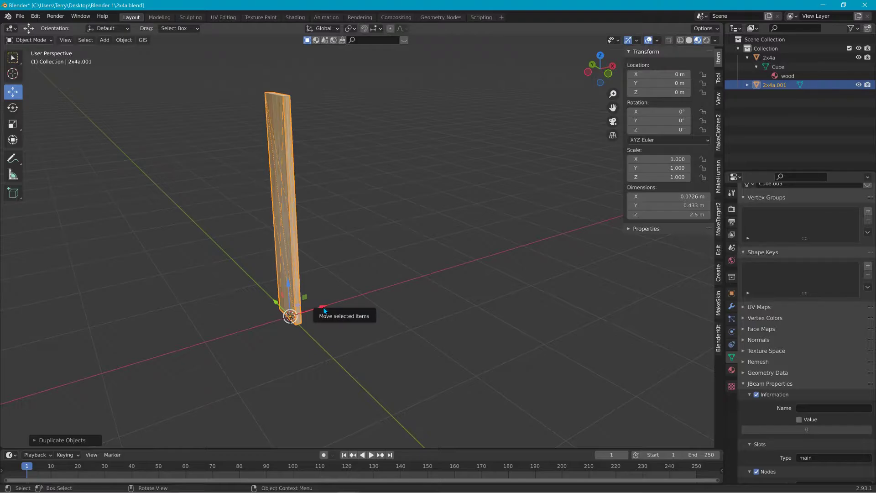
pyautogui.moveTo(324, 310); pyautogui.dragTo(507, 285)
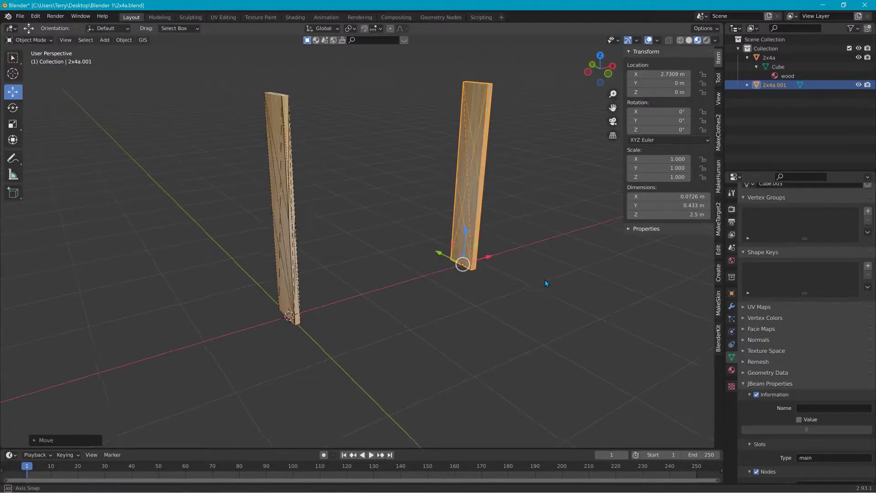
pyautogui.moveTo(545, 280); pyautogui.dragTo(497, 278, button='middle')
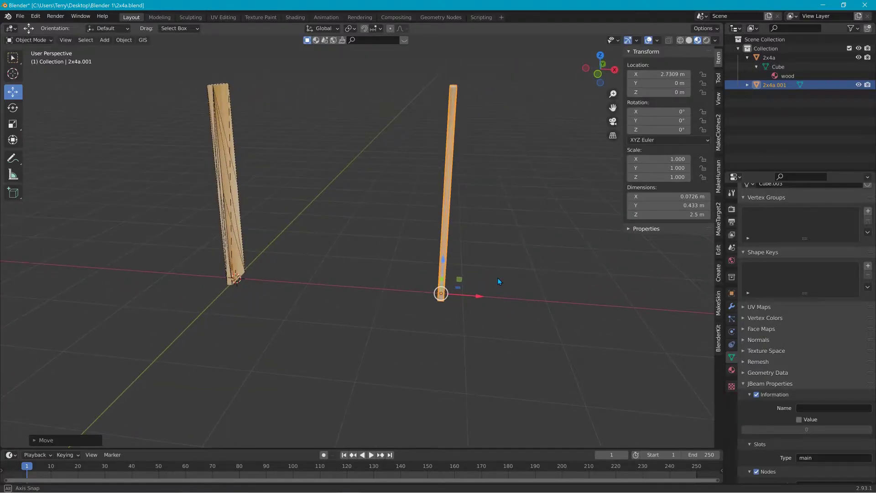
# Step: Rename the duplicated board to 2x4b and check its mesh data in the object hierarchy
pyautogui.doubleClick(773, 86)
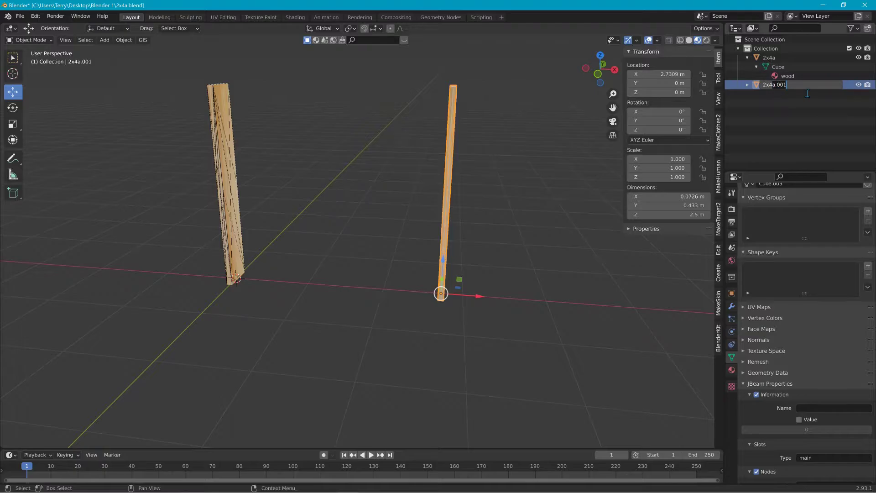
pyautogui.write('b')
pyautogui.press('Return')
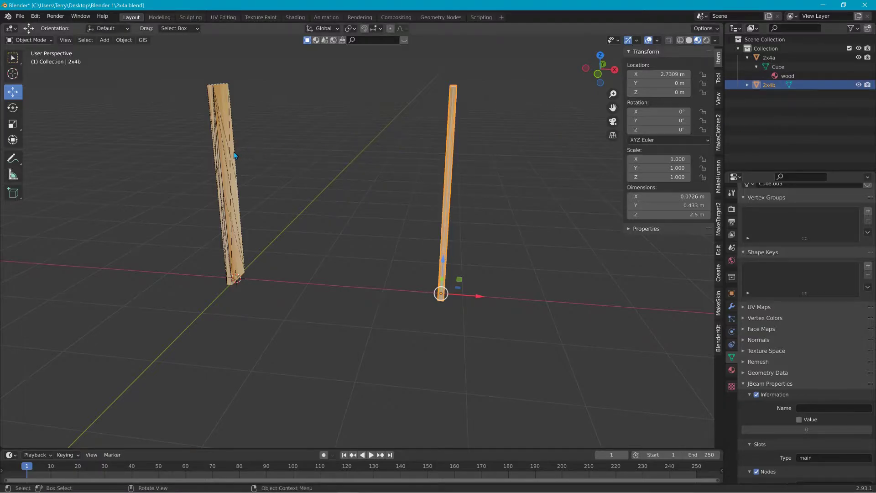
pyautogui.click(747, 85)
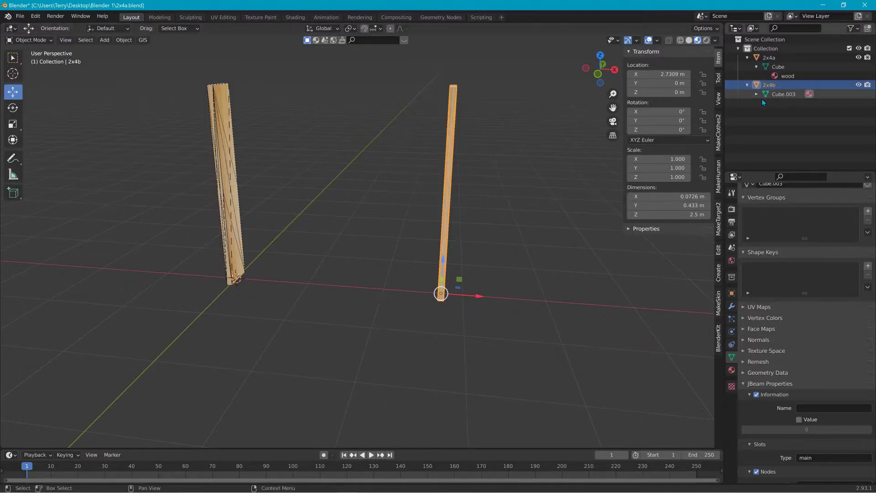
pyautogui.click(757, 95)
pyautogui.click(749, 85)
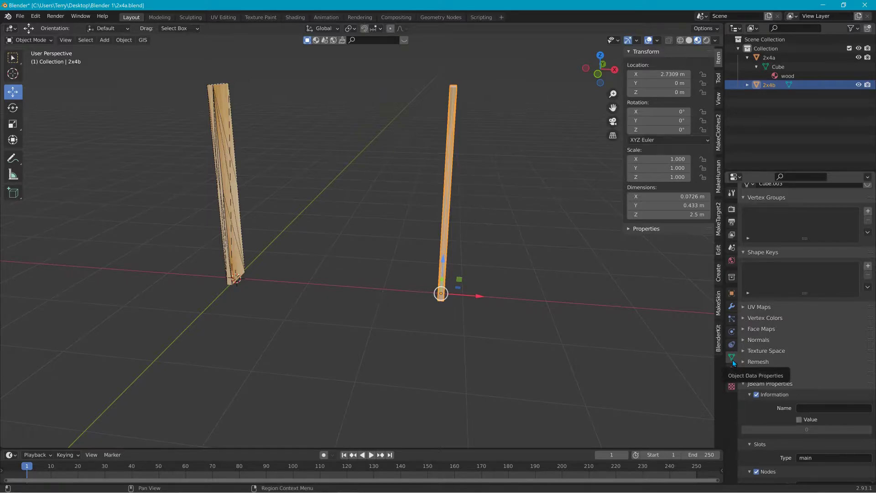
# Step: Set the JBeam node prefix of the 2x4b board to b
pyautogui.scroll(-4, 794, 383)
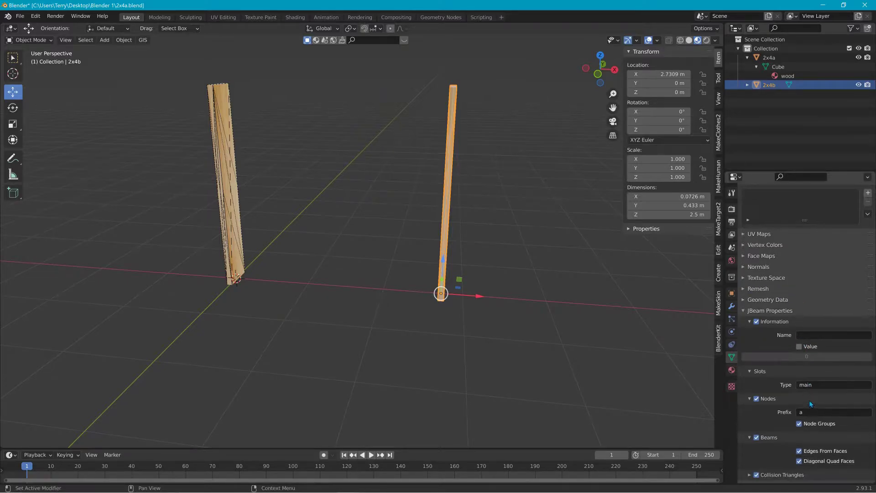
pyautogui.click(808, 412)
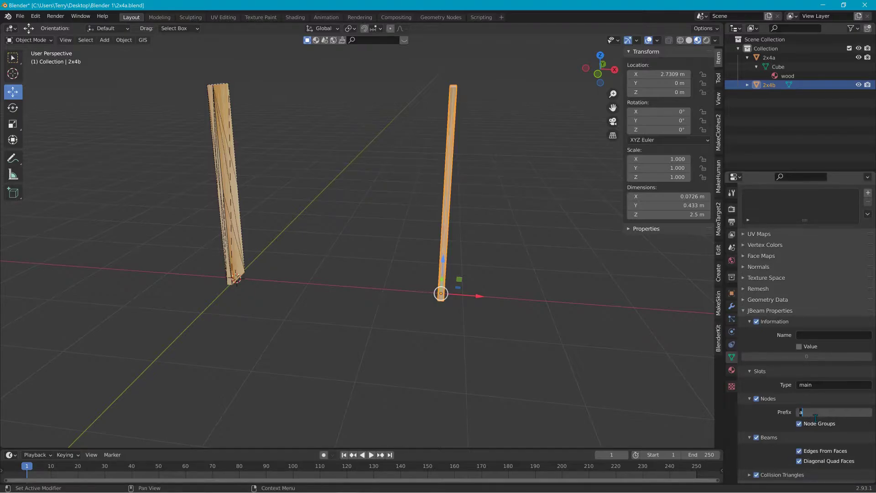
pyautogui.press('Return')
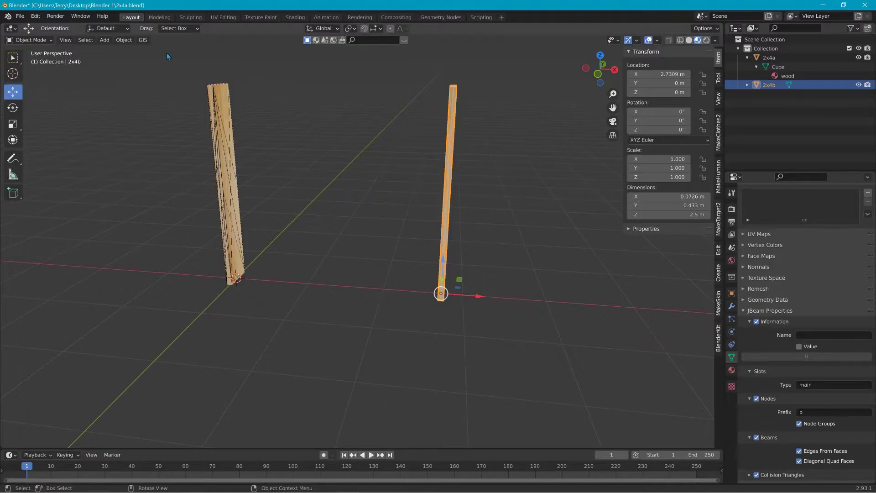
# Step: Set the origin of the 2x4b board to the 3D cursor
pyautogui.click(124, 40)
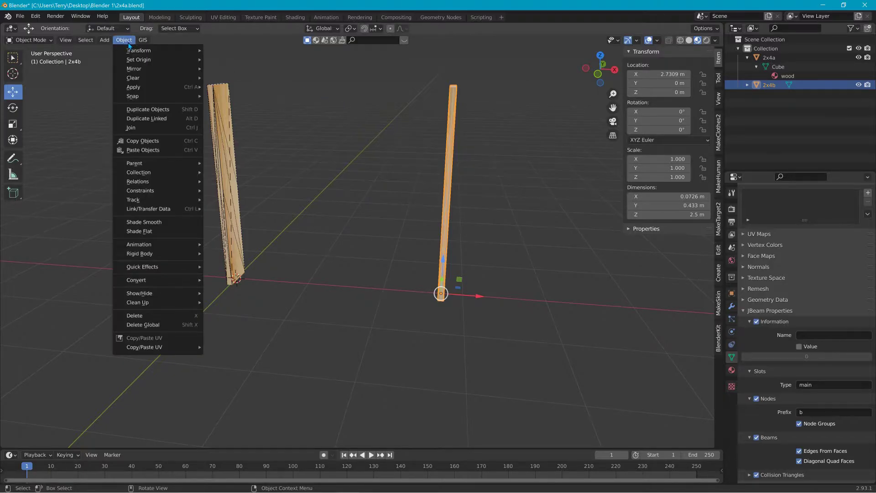
pyautogui.press('Escape')
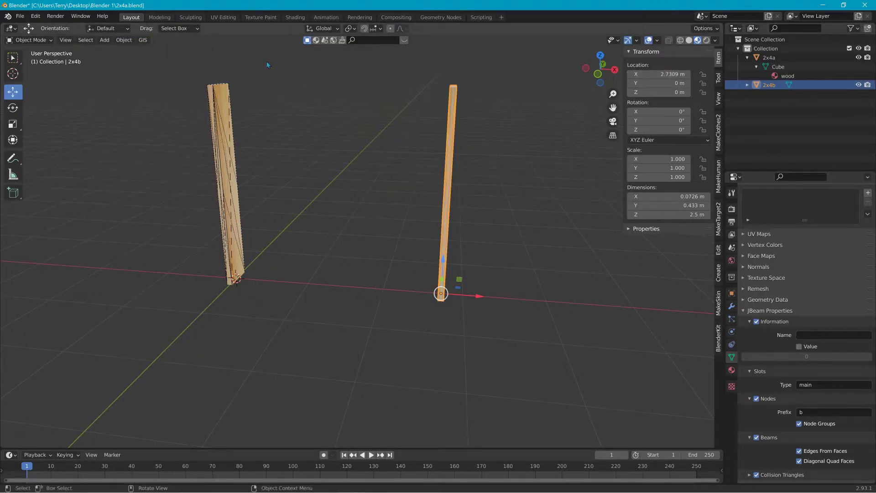
pyautogui.click(124, 40)
pyautogui.moveTo(138, 60)
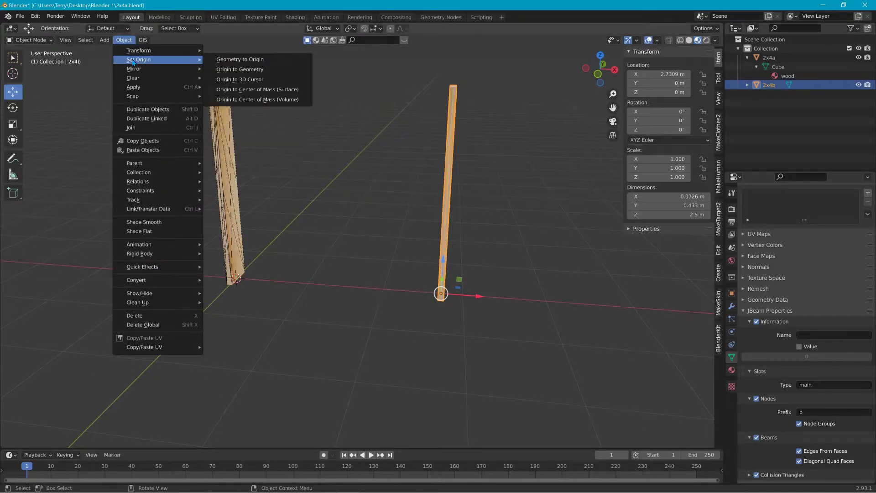
pyautogui.click(234, 81)
pyautogui.click(124, 41)
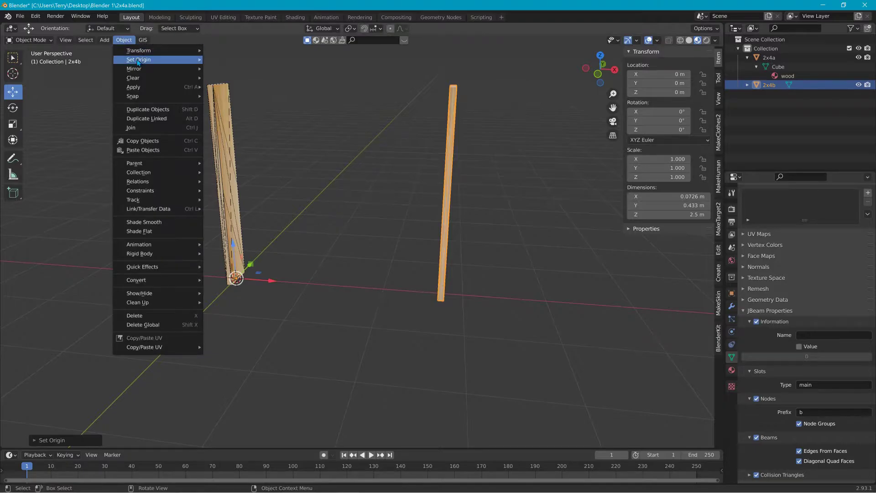
# Step: Move the 2x4b board's geometry to its origin, and shift the board about 1.25 m up along Z and 2.78 m along X
pyautogui.moveTo(139, 60)
pyautogui.click(230, 60)
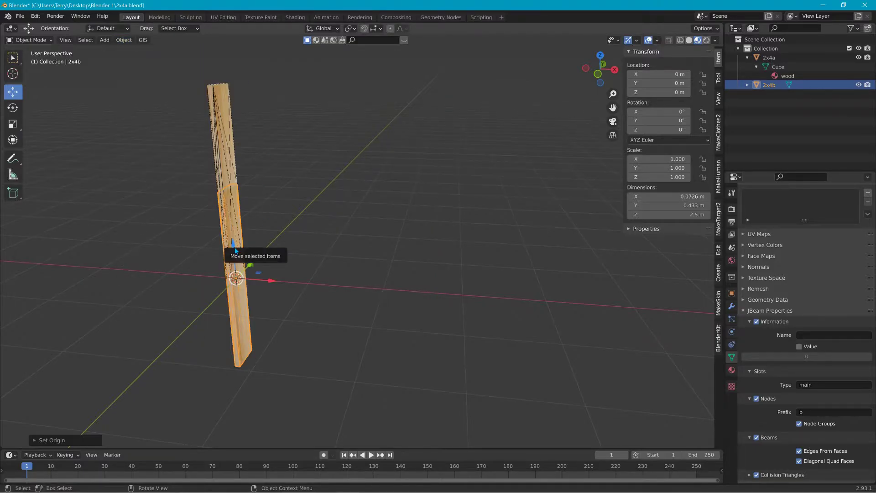
pyautogui.moveTo(236, 250); pyautogui.dragTo(244, 158)
pyautogui.moveTo(263, 193); pyautogui.dragTo(485, 250)
pyautogui.rightClick(468, 297)
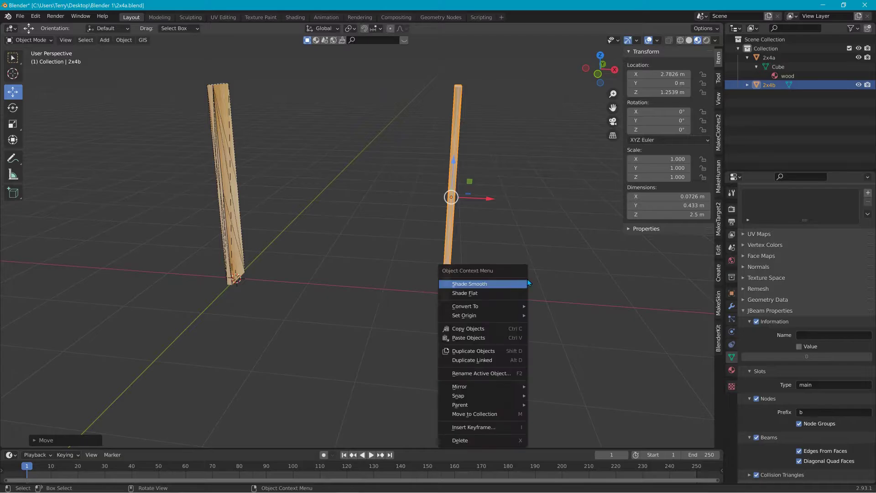
# Step: Check the base of the 2x4b board against the ground line in the right and front orthographic views
pyautogui.moveTo(551, 266); pyautogui.dragTo(568, 255, button='middle')
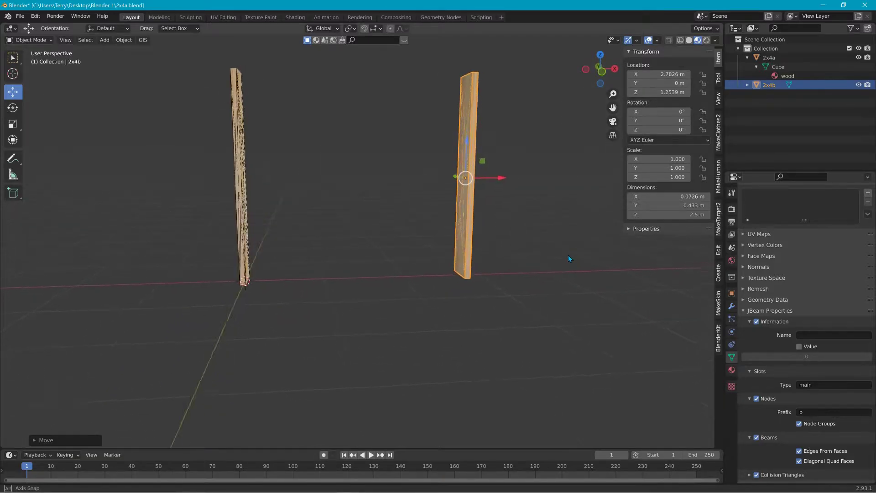
pyautogui.scroll(6, 568, 256)
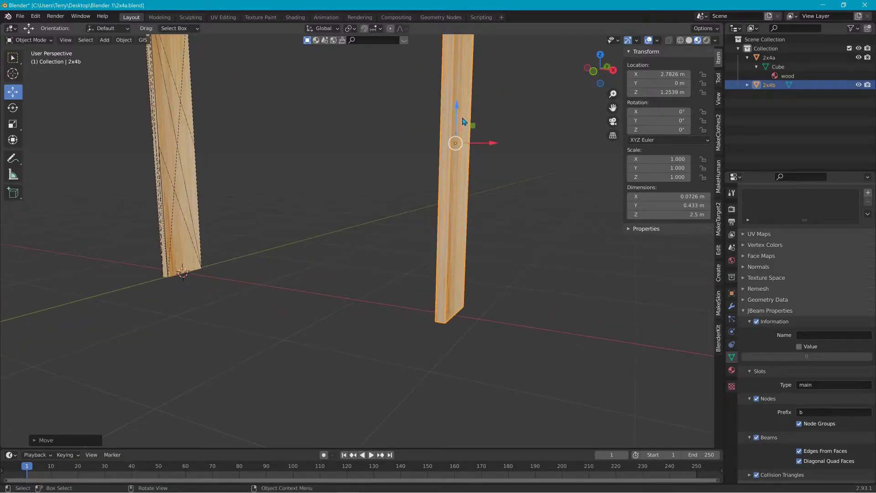
pyautogui.click(614, 70)
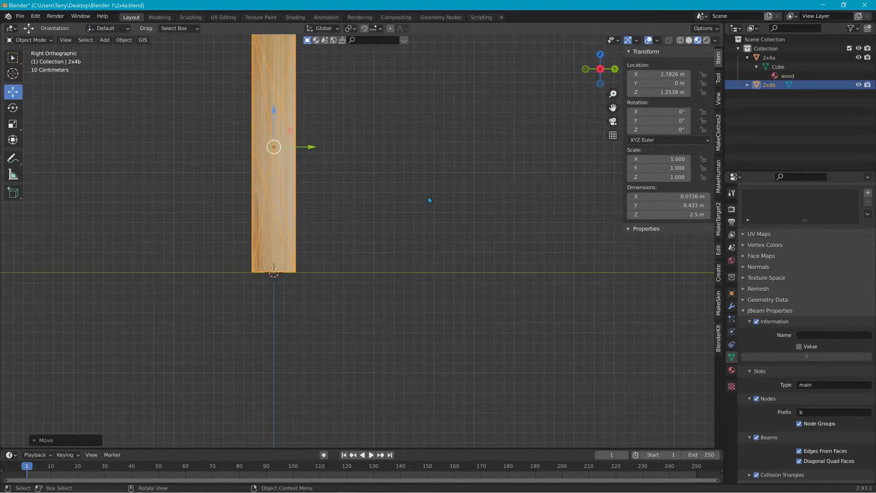
pyautogui.click(590, 71)
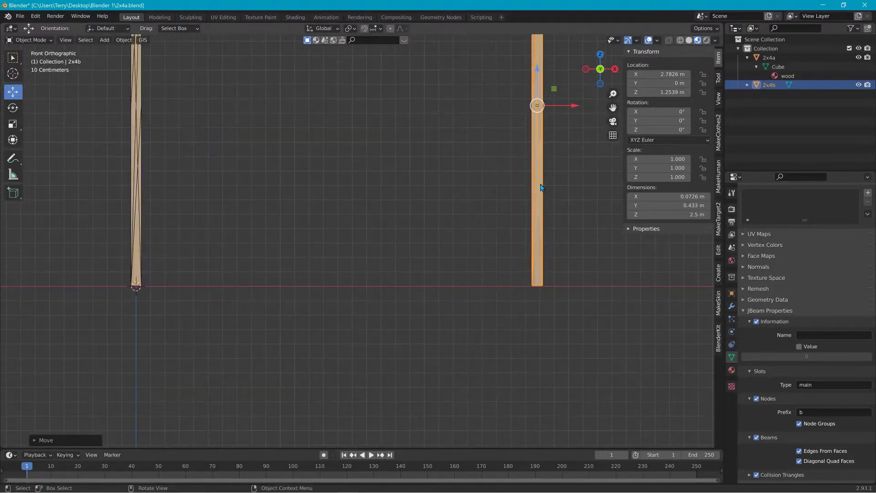
pyautogui.scroll(1, 543, 185)
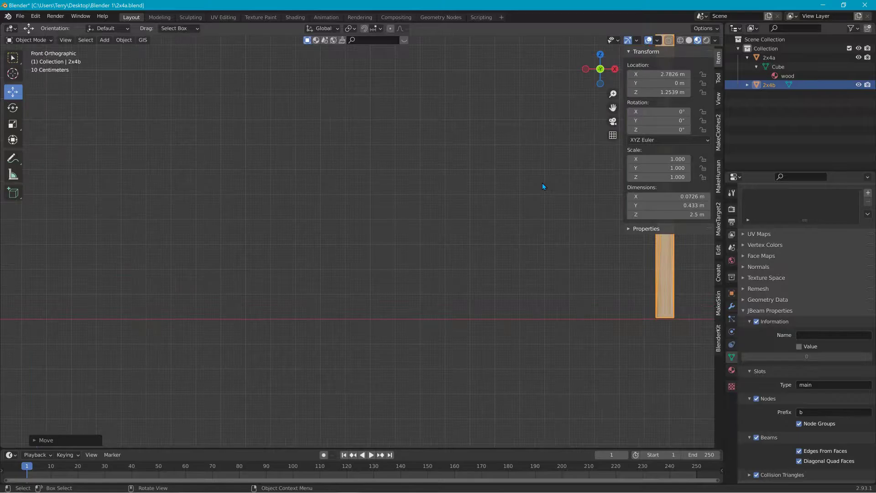
pyautogui.keyDown('shift'); pyautogui.moveTo(560, 231); pyautogui.dragTo(350, 247, button='middle'); pyautogui.keyUp('shift')
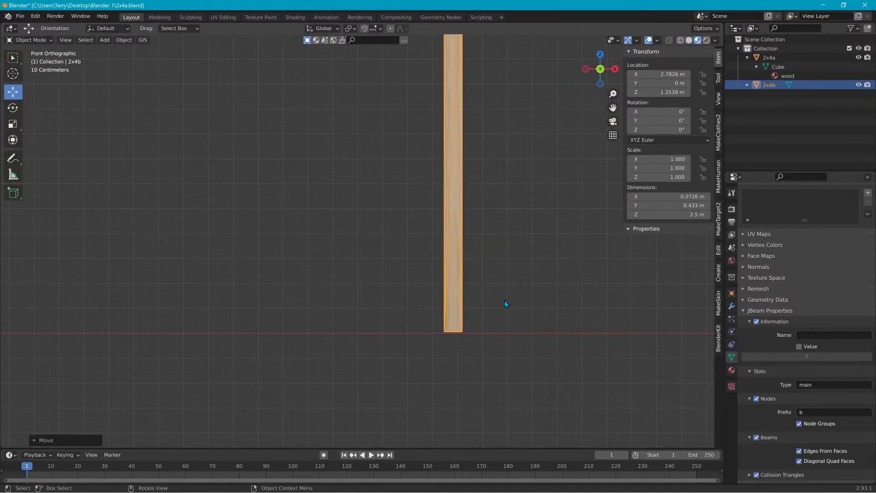
pyautogui.scroll(-6, 505, 292)
# Step: Apply all transforms to the 2x4b board and view both boards in perspective
pyautogui.click(123, 40)
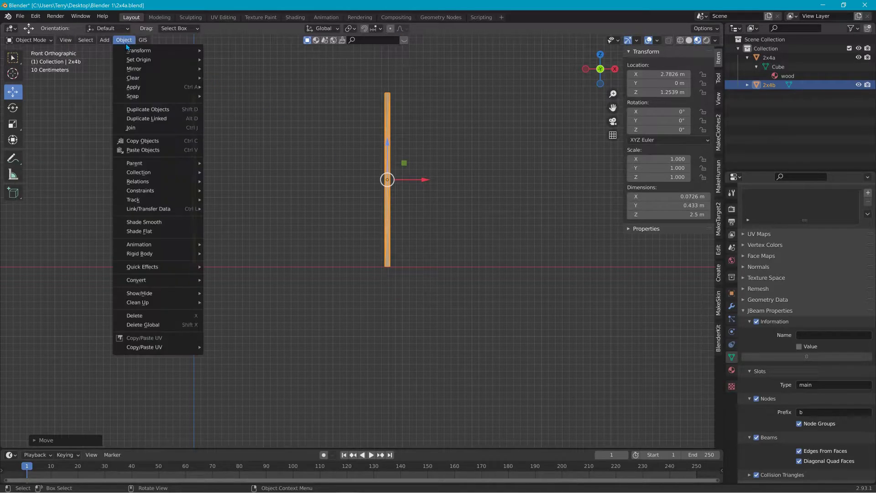
pyautogui.moveTo(160, 86)
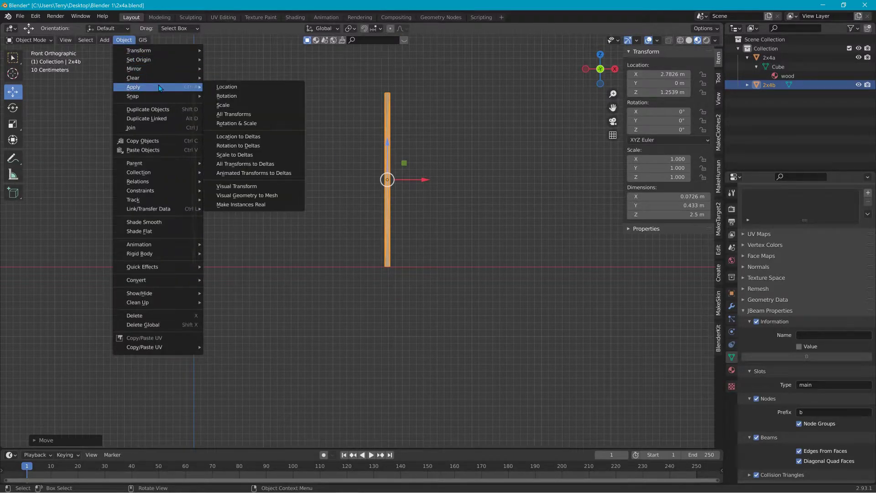
pyautogui.click(255, 115)
pyautogui.moveTo(316, 149); pyautogui.dragTo(288, 131, button='middle')
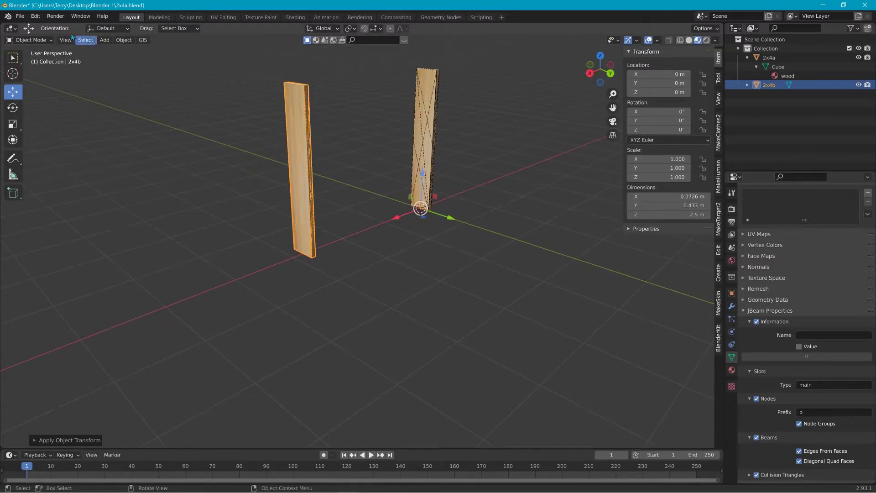
# Step: Export both boards as Collada into the yourmod folder, overwriting yourmod.dae
pyautogui.click(20, 16)
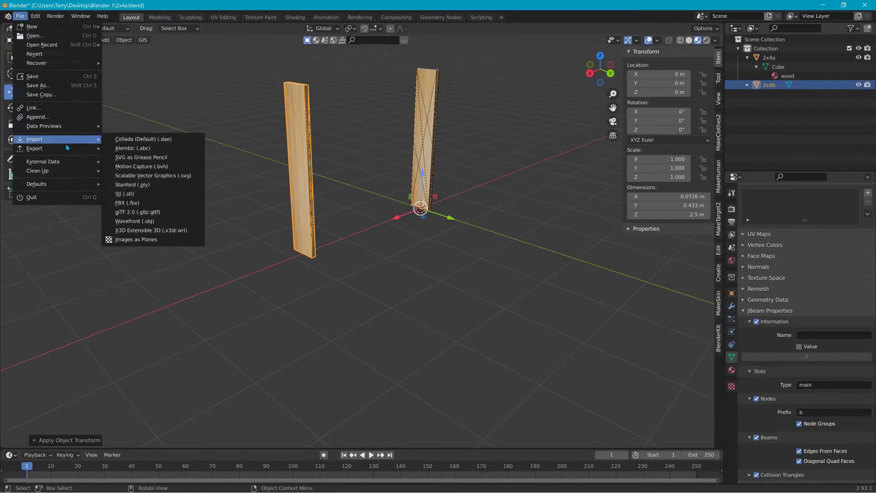
pyautogui.moveTo(45, 149)
pyautogui.click(133, 146)
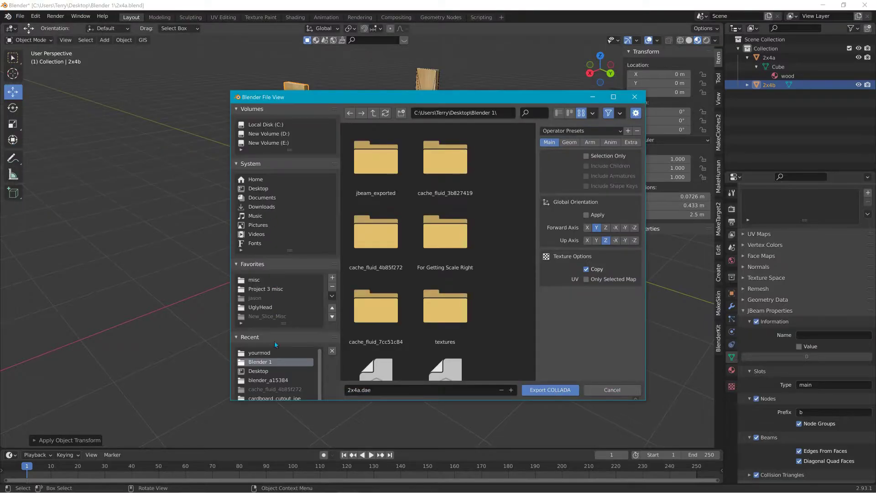
pyautogui.click(259, 352)
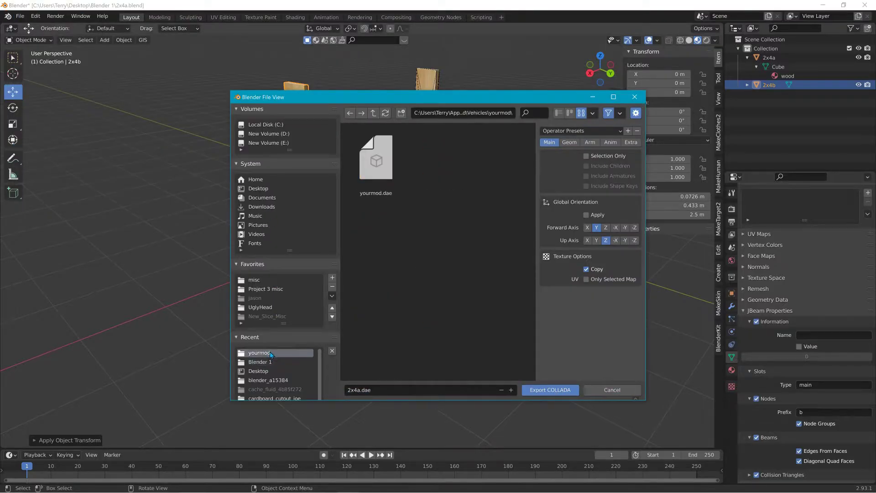
pyautogui.click(386, 173)
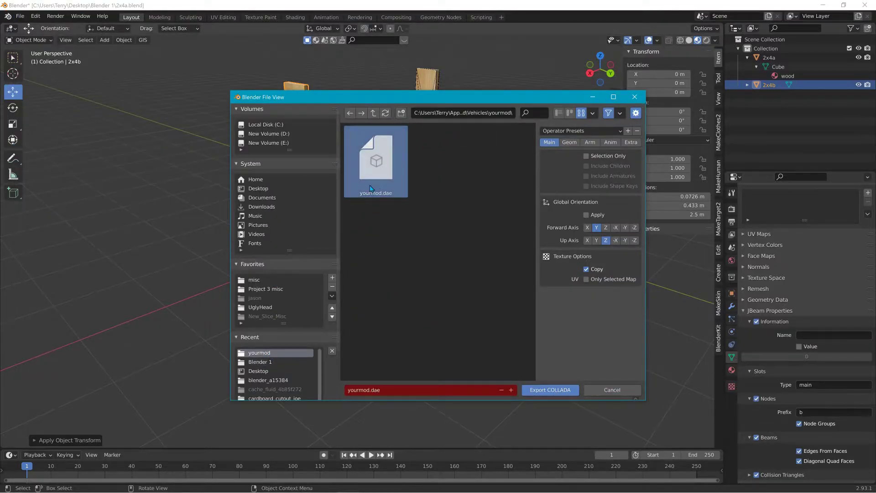
pyautogui.click(549, 391)
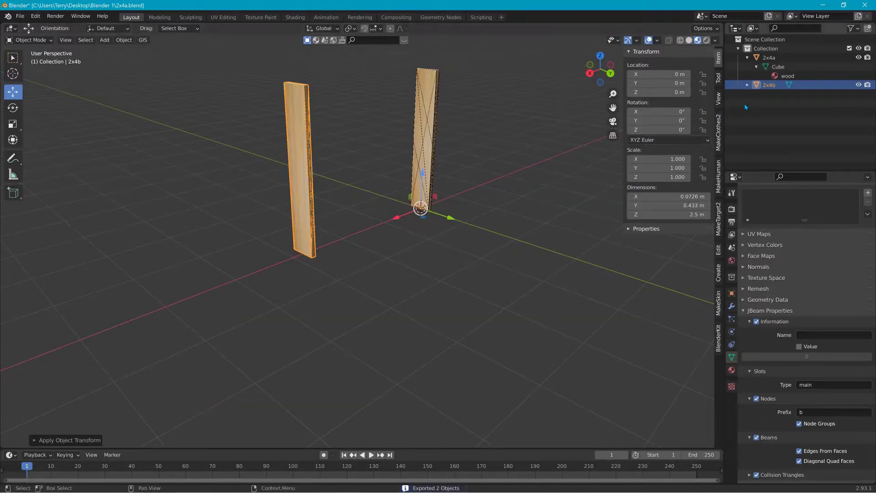
# Step: Export the 2x4b board's mesh as a JBeam file and switch back to yourmod.jbeam in Notepad++
pyautogui.click(19, 18)
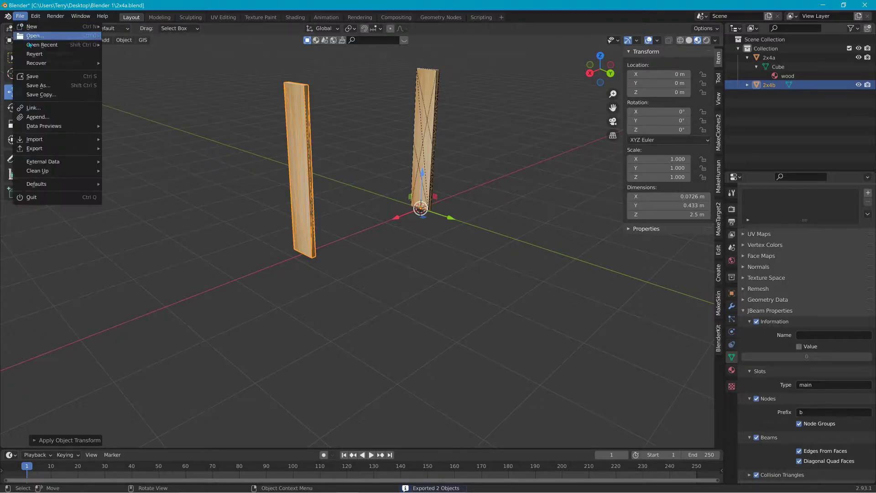
pyautogui.moveTo(82, 149)
pyautogui.moveTo(166, 259)
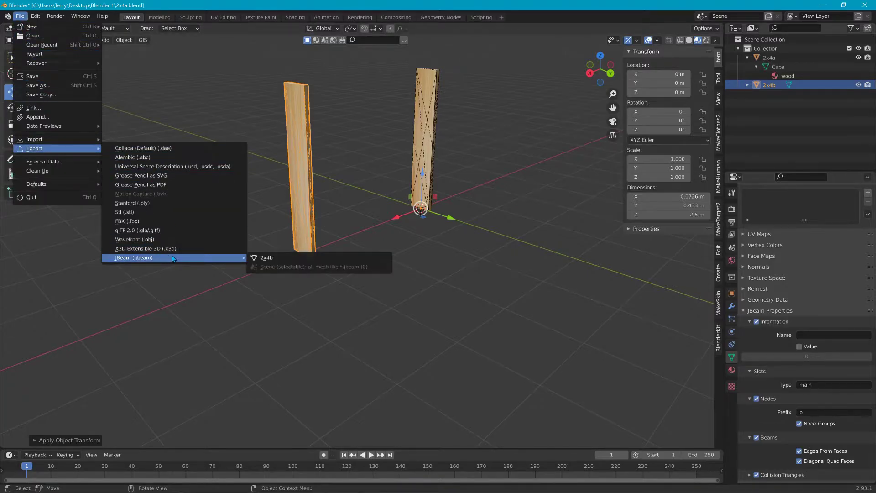
pyautogui.click(269, 258)
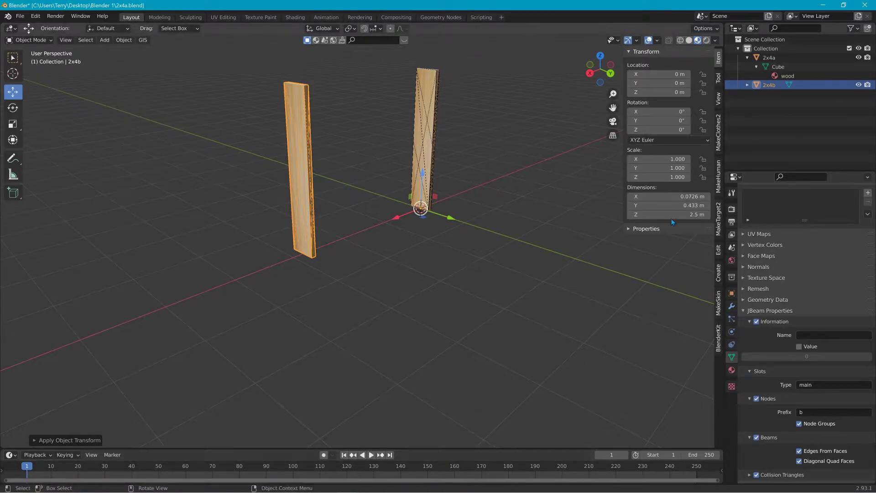
pyautogui.click(823, 4)
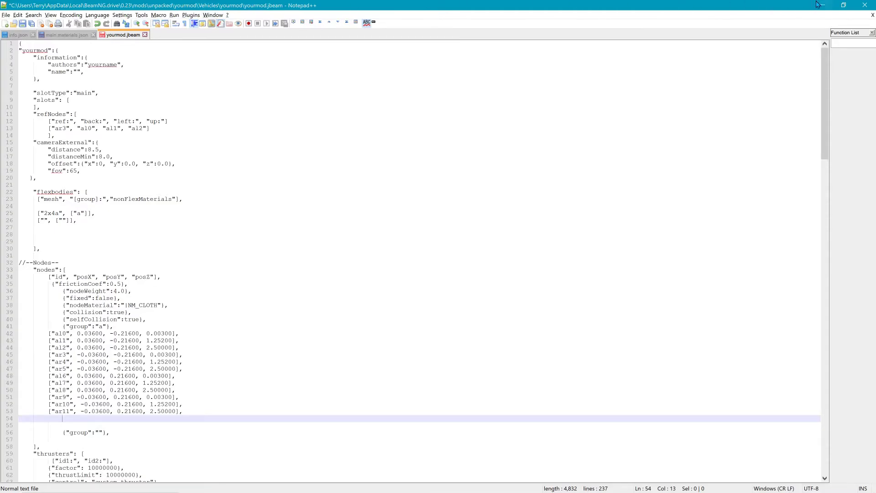
# Step: Open 2x4b.jbeam from the jbeam_exported folder in Notepad++ and show it in a second view beside yourmod.jbeam
pyautogui.click(844, 4)
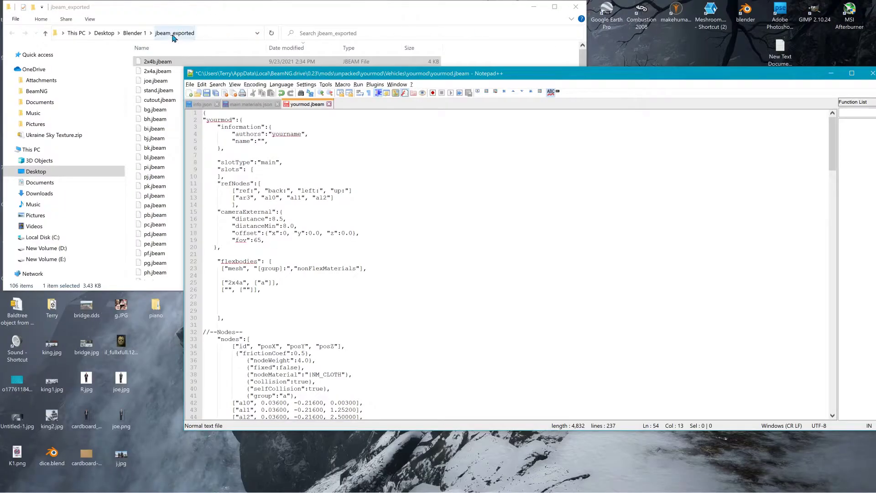
pyautogui.click(188, 9)
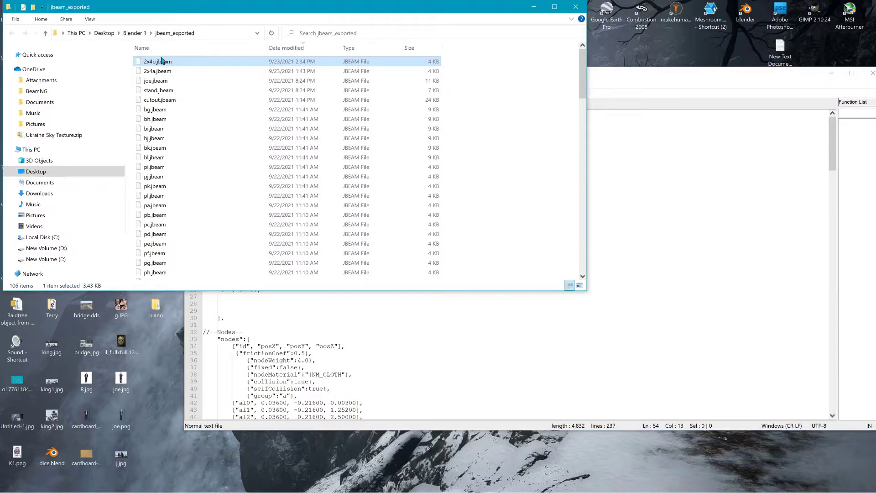
pyautogui.moveTo(162, 61); pyautogui.dragTo(673, 219)
pyautogui.doubleClick(477, 75)
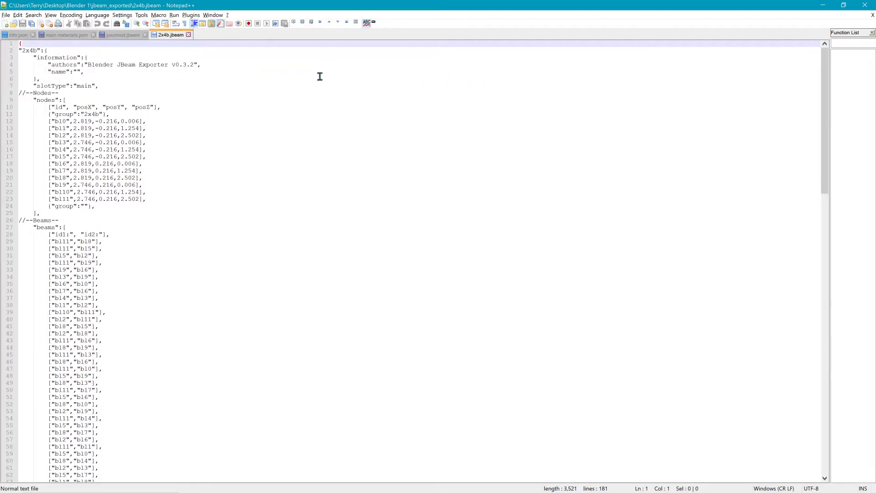
pyautogui.moveTo(171, 40)
pyautogui.mouseDown()
pyautogui.moveTo(377, 160)
pyautogui.moveTo(525, 142)
pyautogui.mouseUp()
pyautogui.click(544, 147)
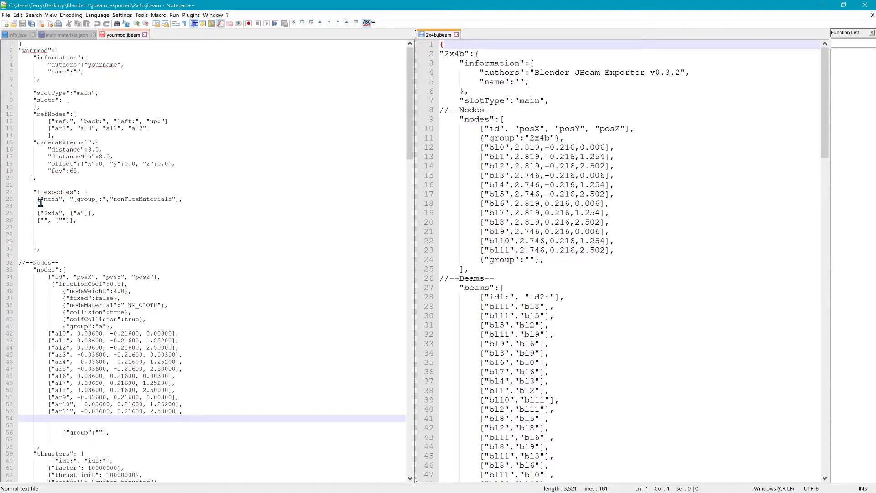
pyautogui.keyDown('ctrl'); pyautogui.scroll(2, 136, 227); pyautogui.keyUp('ctrl')
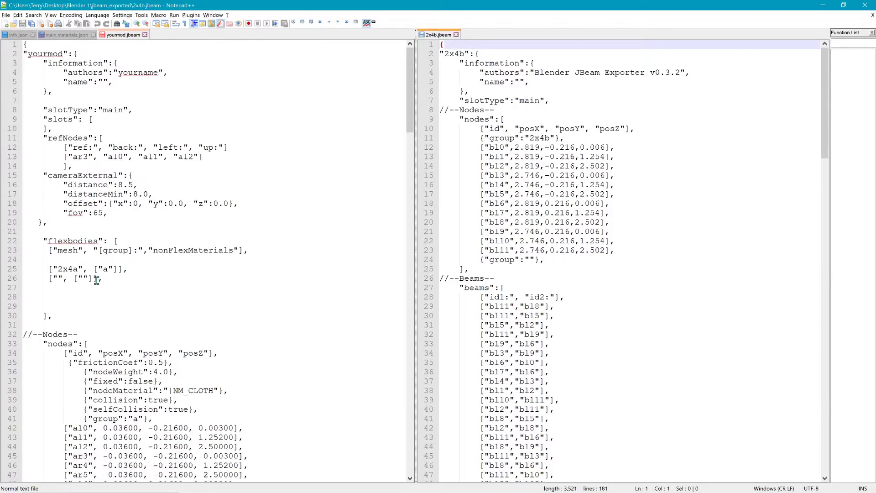
# Step: Replace the blank entry in the flexbodies section of yourmod.jbeam with a copy of the ["2x4a", ["a"]] line
pyautogui.click(65, 286)
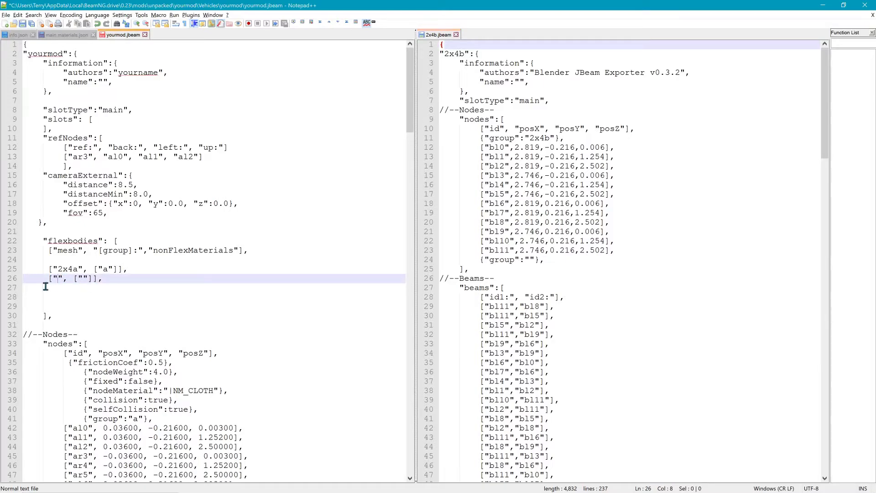
pyautogui.moveTo(39, 283); pyautogui.dragTo(105, 286)
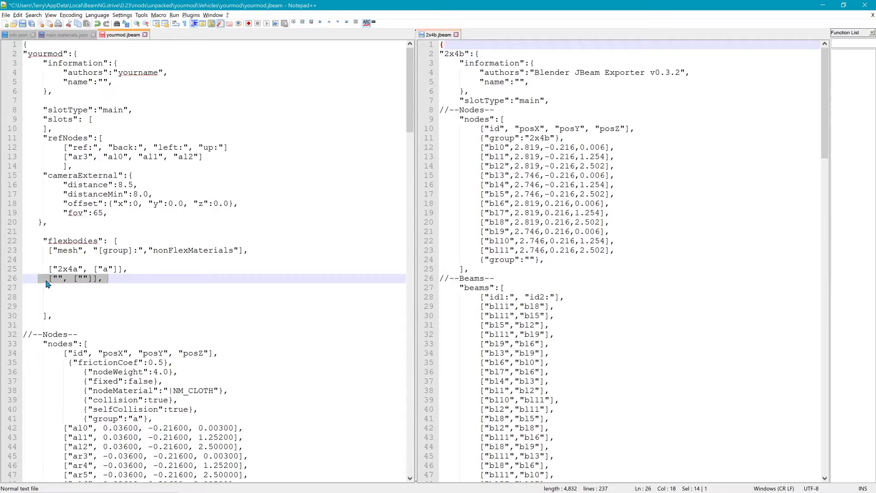
pyautogui.press('Delete')
pyautogui.moveTo(49, 269); pyautogui.dragTo(132, 275)
pyautogui.hotkey('ctrl', 'c')
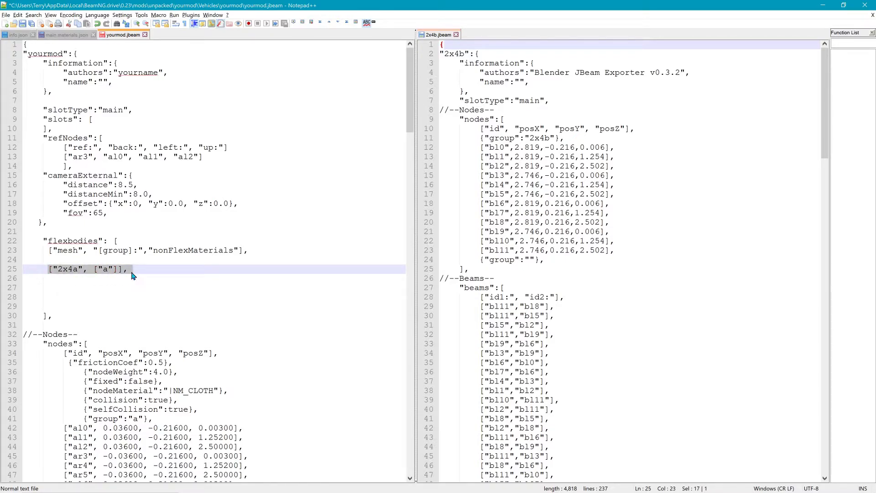
pyautogui.click(58, 287)
pyautogui.hotkey('ctrl', 'v')
pyautogui.press('Home')
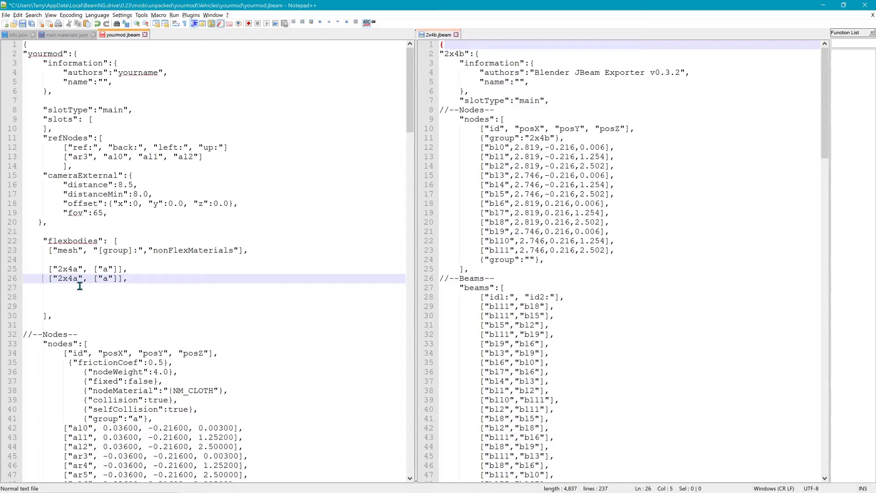
# Step: Change the copied flexbodies entry to mesh "2x4b" and group "b"
pyautogui.moveTo(72, 281); pyautogui.dragTo(77, 282)
pyautogui.write('b')
pyautogui.doubleClick(106, 278)
pyautogui.write('b')
pyautogui.click(285, 317)
# Step: Copy the group "a" line of the nodes section below the last node, ar11, and change the copy to group "b"
pyautogui.scroll(-6, 265, 388)
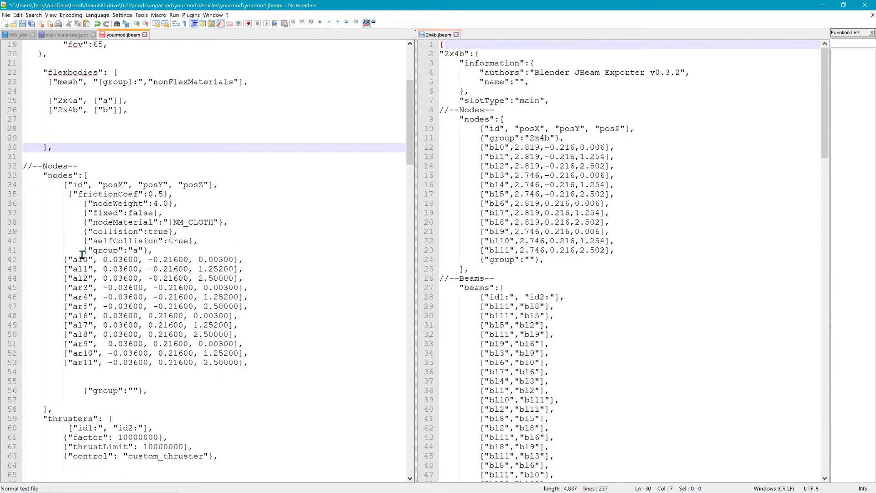
pyautogui.moveTo(79, 251); pyautogui.dragTo(153, 251)
pyautogui.hotkey('ctrl', 'c')
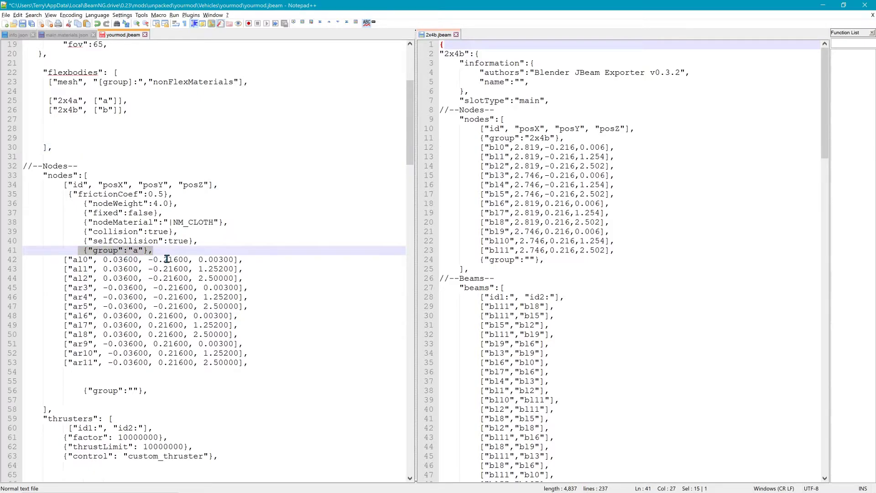
pyautogui.click(103, 376)
pyautogui.hotkey('ctrl', 'v')
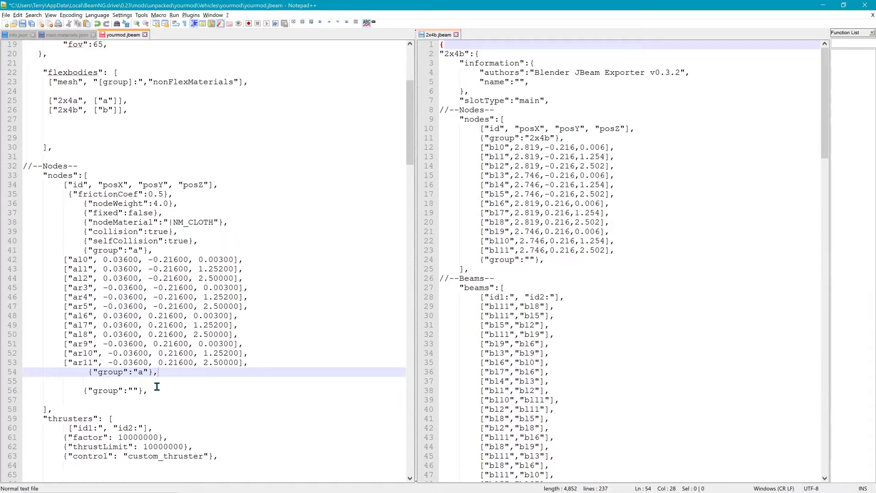
pyautogui.doubleClick(140, 372)
pyautogui.write('b')
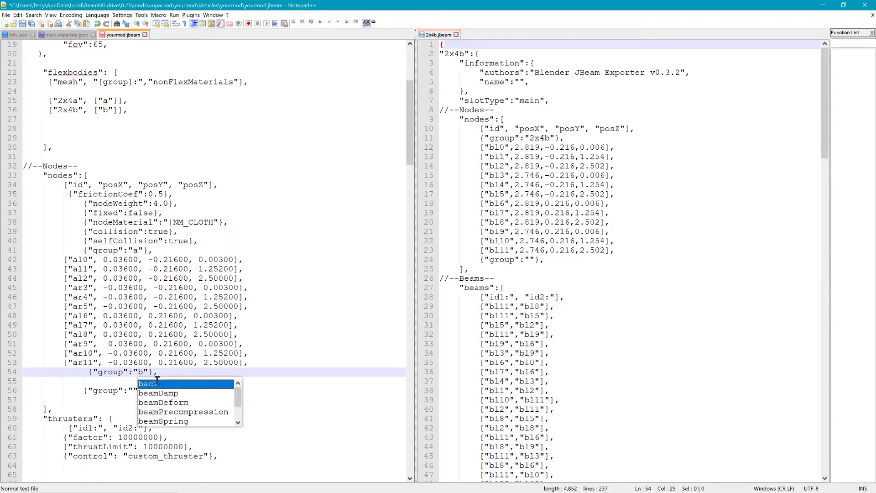
pyautogui.press('End')
pyautogui.press('Down')
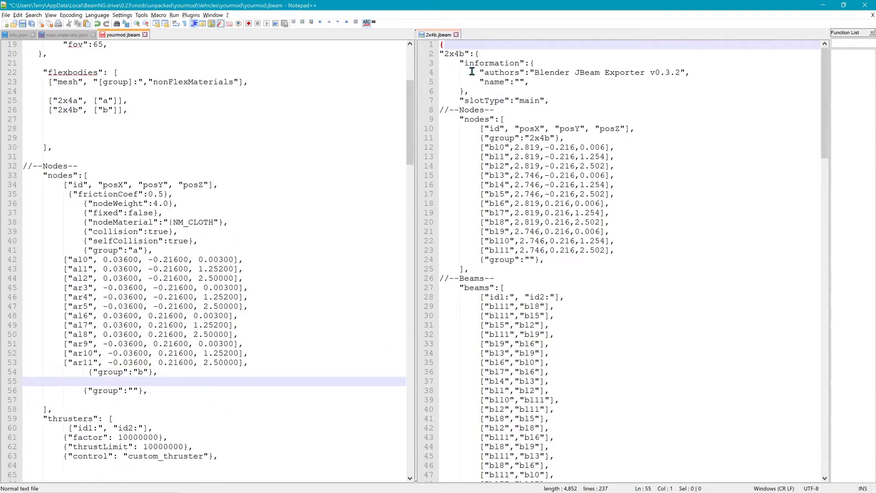
# Step: Copy the node lines bl0 through bl11 from 2x4b.jbeam into yourmod.jbeam directly under the group "b" line
pyautogui.moveTo(445, 147); pyautogui.dragTo(648, 257)
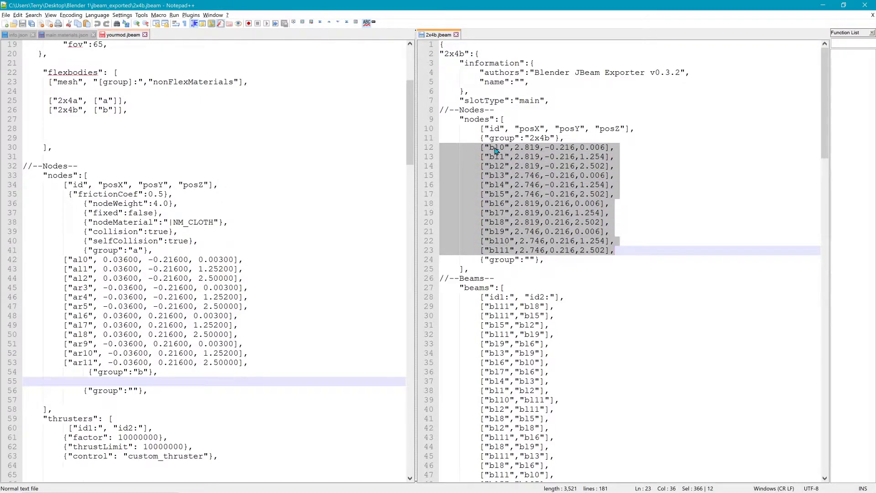
pyautogui.moveTo(454, 151); pyautogui.dragTo(28, 387)
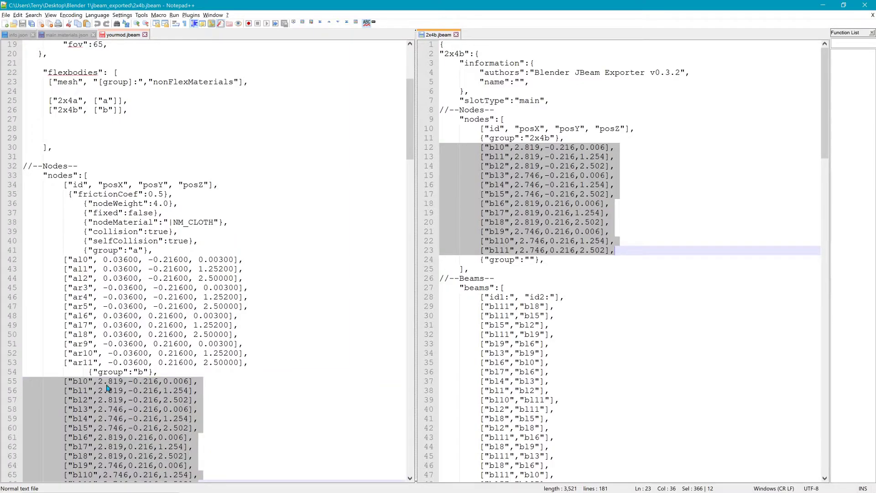
pyautogui.scroll(-8, 245, 368)
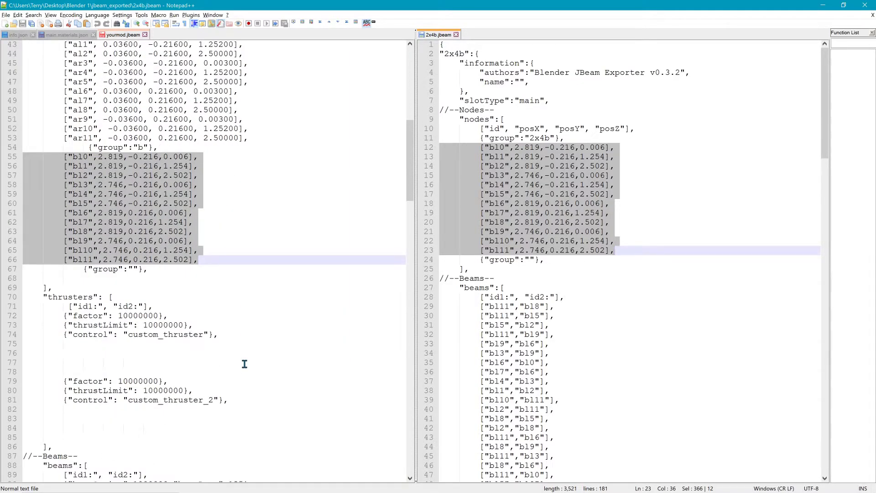
# Step: Copy all beam pairs from 2x4b.jbeam onto a new line after ["ar5","ar10"] in the beams section of yourmod.jbeam
pyautogui.scroll(-6, 244, 364)
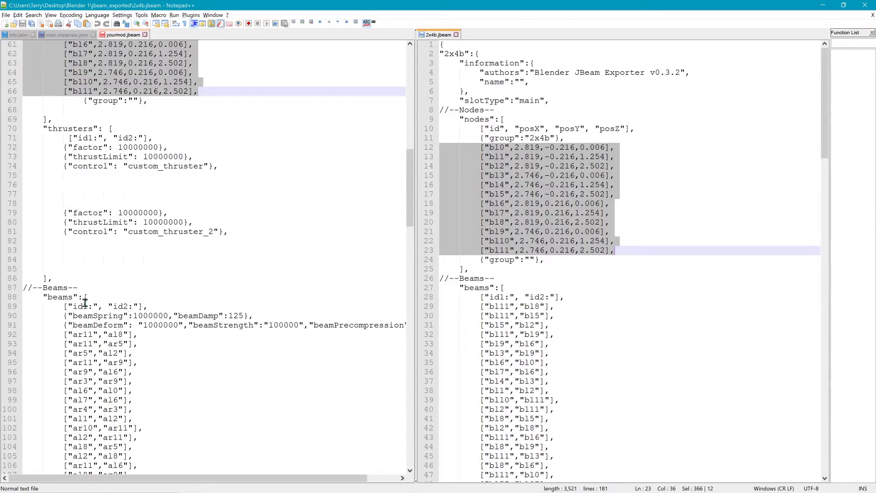
pyautogui.moveTo(411, 176); pyautogui.dragTo(399, 392)
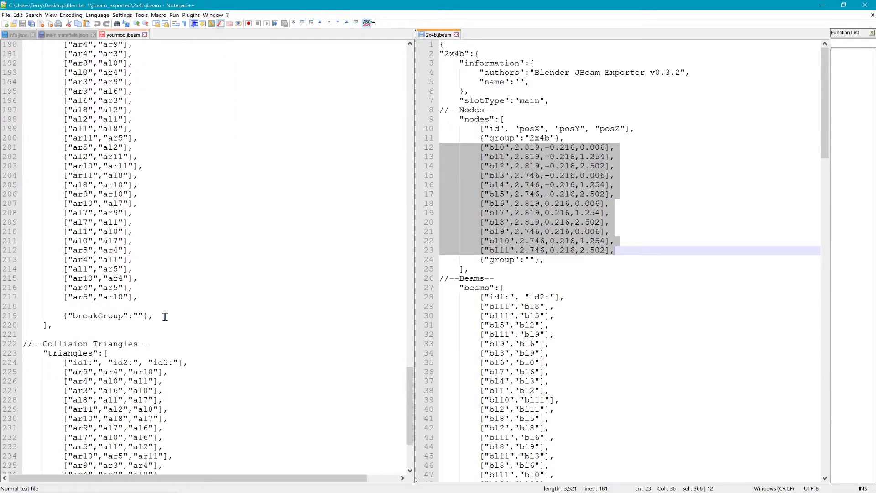
pyautogui.click(156, 301)
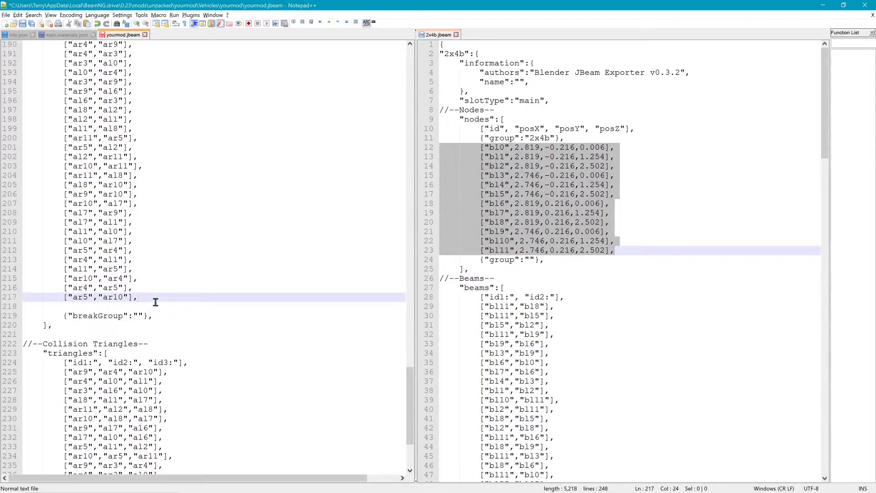
pyautogui.press('Return')
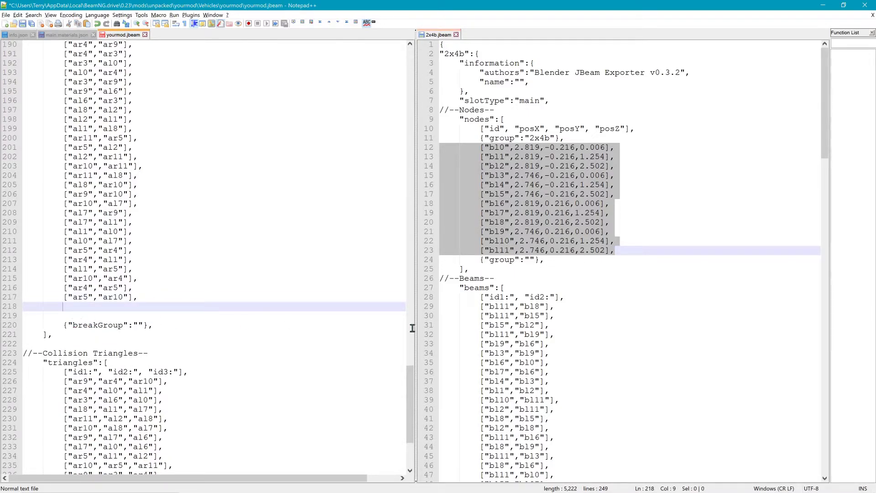
pyautogui.moveTo(451, 307); pyautogui.dragTo(616, 323)
pyautogui.moveTo(453, 170); pyautogui.dragTo(27, 307)
# Step: Copy all collision triangle lines from 2x4b.jbeam to the end of the triangles section in yourmod.jbeam, after ["ar10","ar4","ar5"]
pyautogui.scroll(-6, 178, 310)
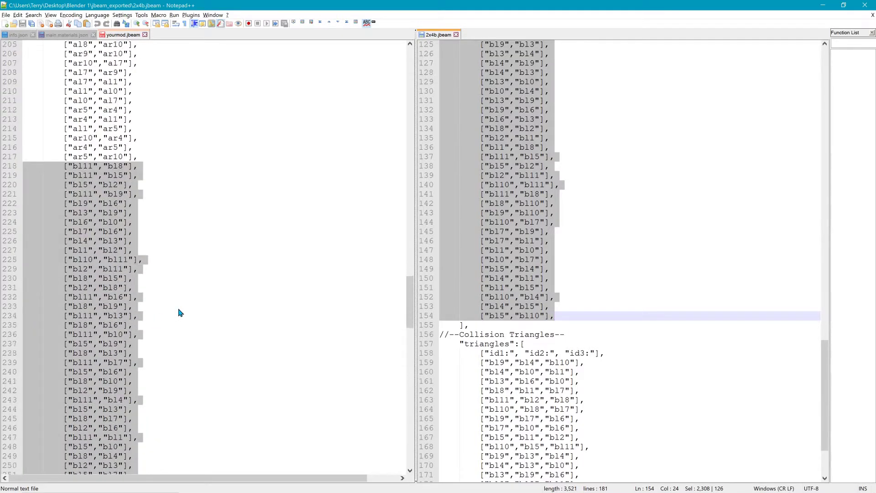
pyautogui.moveTo(408, 301); pyautogui.dragTo(391, 440)
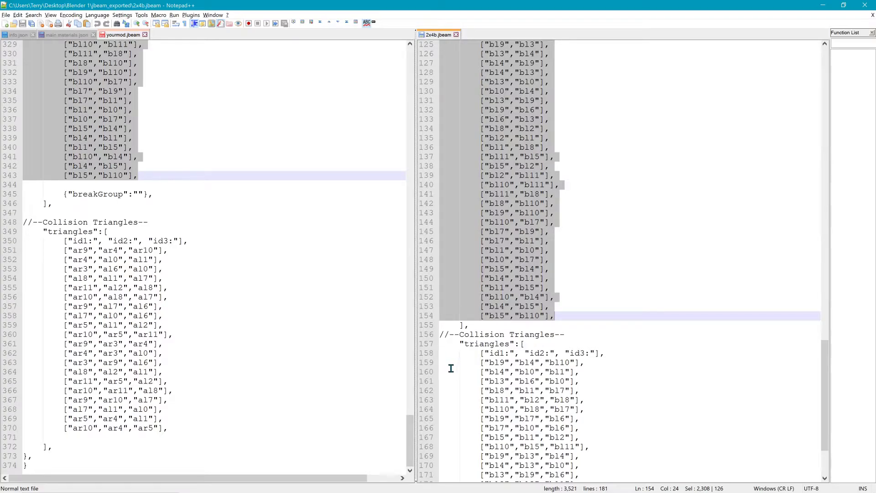
pyautogui.moveTo(451, 365); pyautogui.dragTo(616, 456)
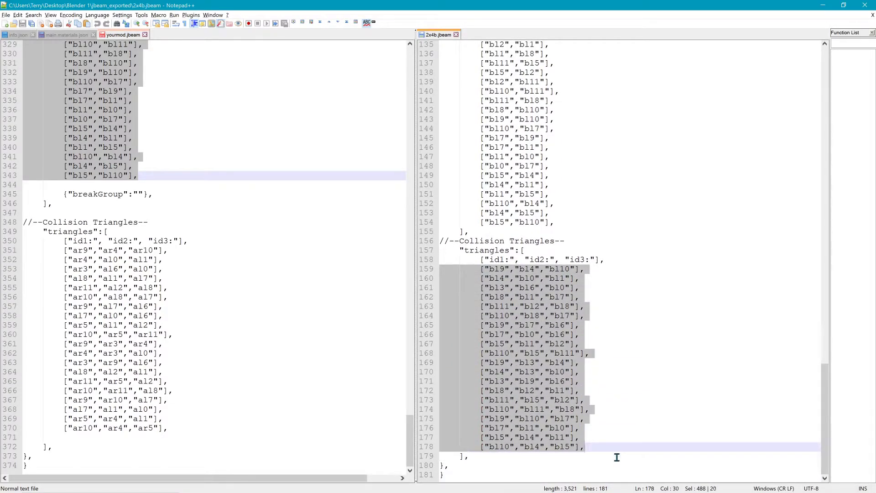
pyautogui.keyDown('ctrl'); pyautogui.moveTo(467, 283); pyautogui.dragTo(36, 442); pyautogui.keyUp('ctrl')
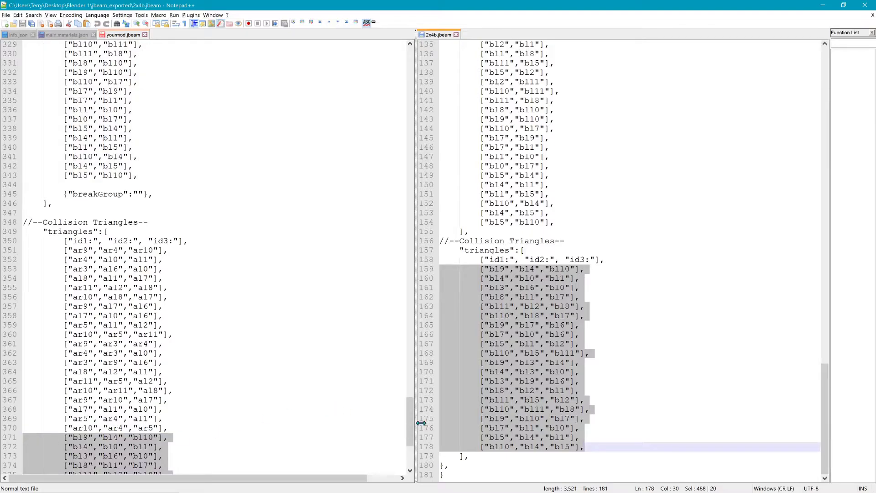
# Step: Check the group "a" and group "b" lines in the nodes section and save yourmod.jbeam
pyautogui.moveTo(409, 423); pyautogui.dragTo(409, 104)
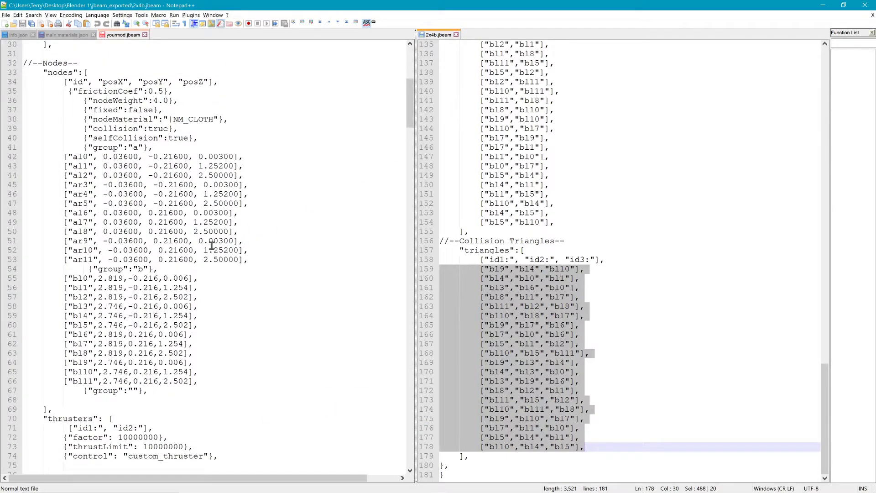
pyautogui.moveTo(89, 271); pyautogui.dragTo(180, 274)
pyautogui.moveTo(73, 148); pyautogui.dragTo(153, 148)
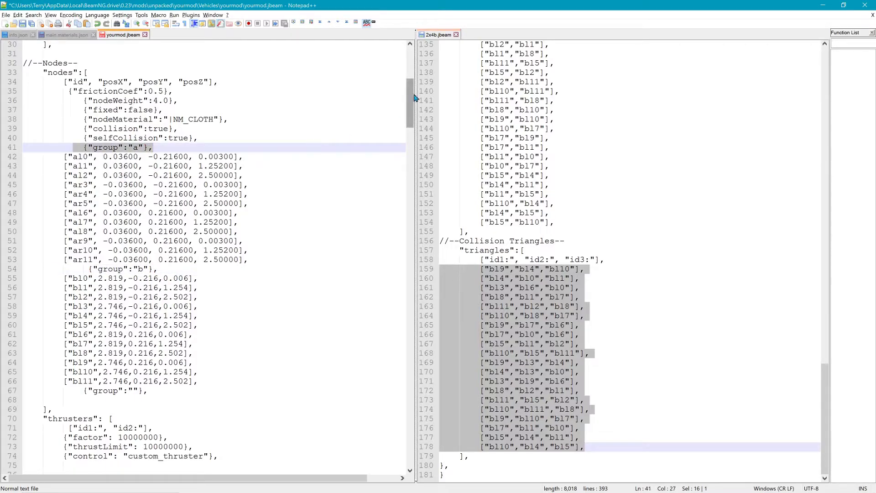
pyautogui.moveTo(409, 107); pyautogui.dragTo(403, 60)
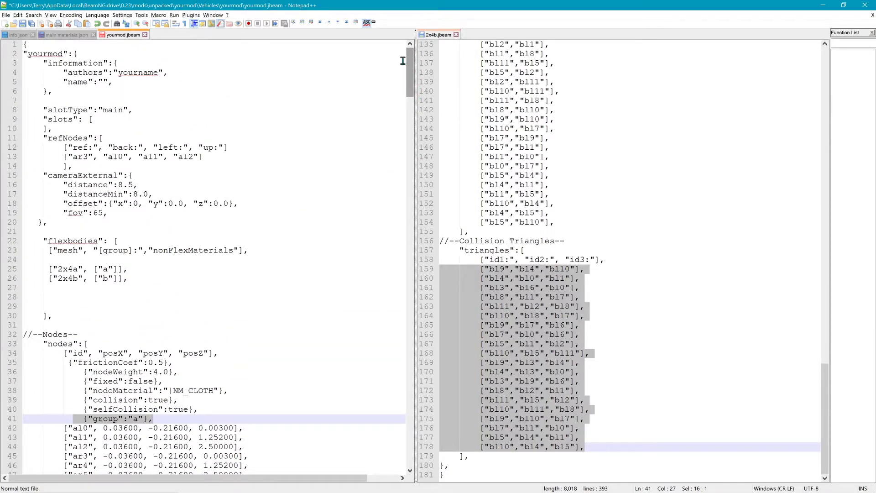
pyautogui.click(23, 23)
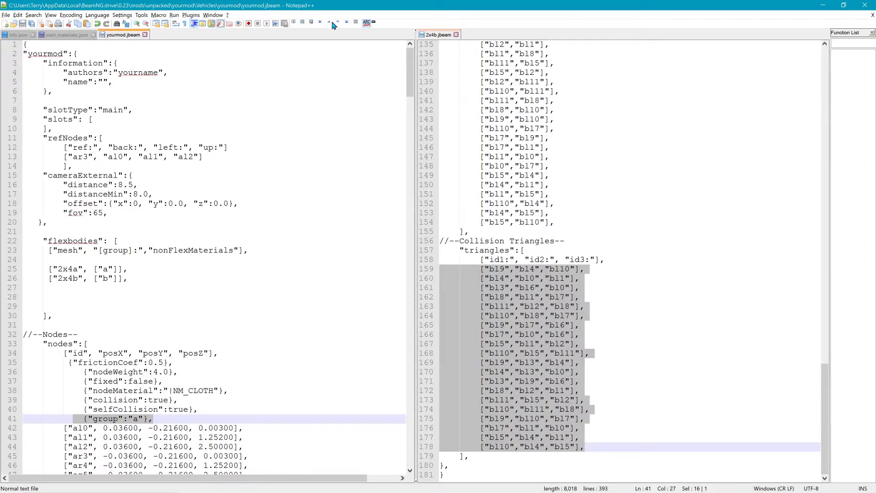
# Step: Switch to BeamNG.drive and start a Freeroam session on the "Grid, Small, Pure" map at the default spawn point
pyautogui.click(824, 6)
pyautogui.click(850, 84)
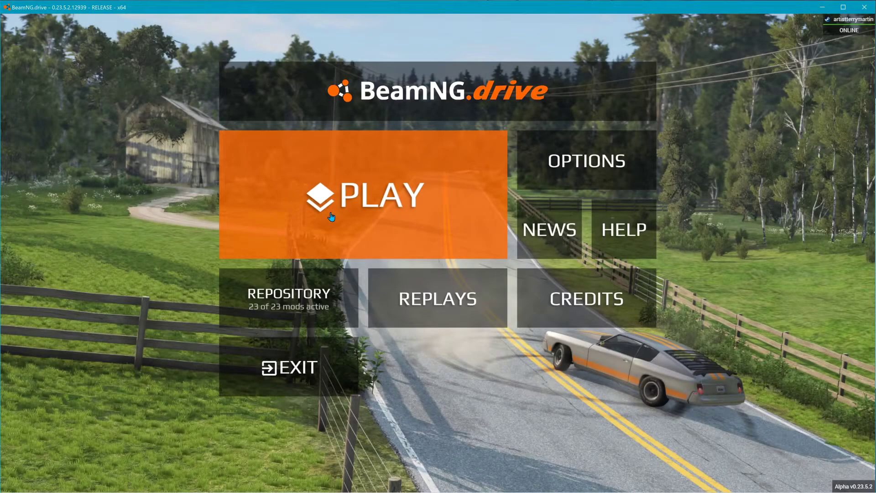
pyautogui.click(332, 217)
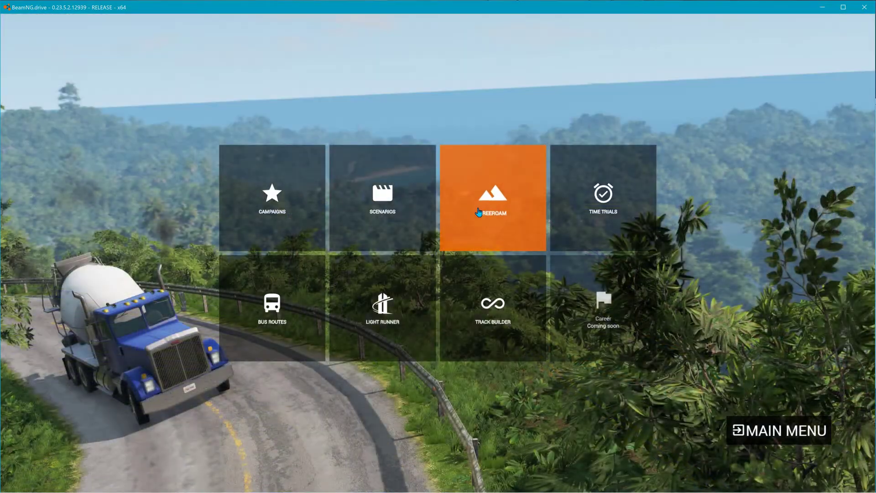
pyautogui.click(435, 201)
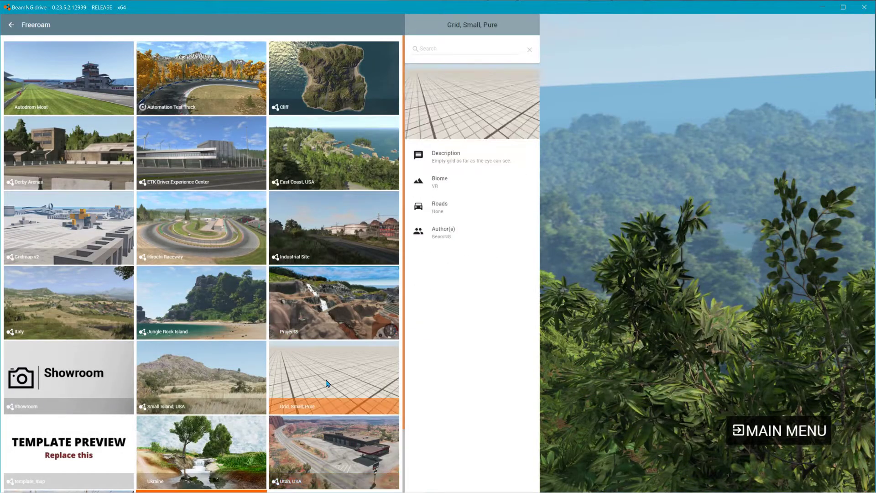
pyautogui.click(337, 411)
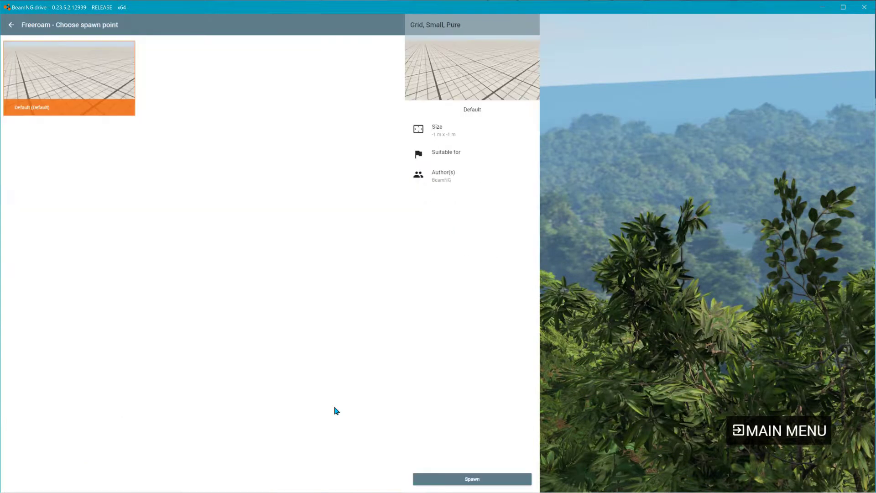
pyautogui.click(470, 479)
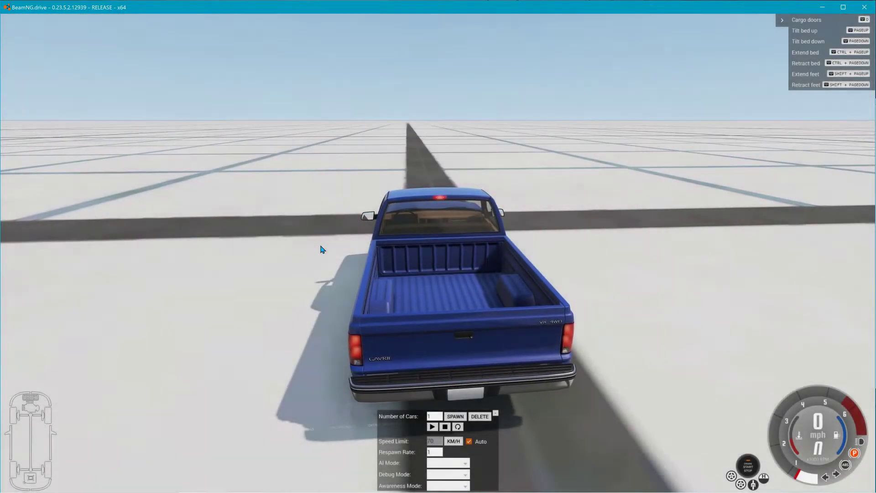
# Step: Load the yourmod vehicle in place of the pickup and pull both wooden boards over to test them as separate objects
pyautogui.press('Escape')
pyautogui.click(7, 86)
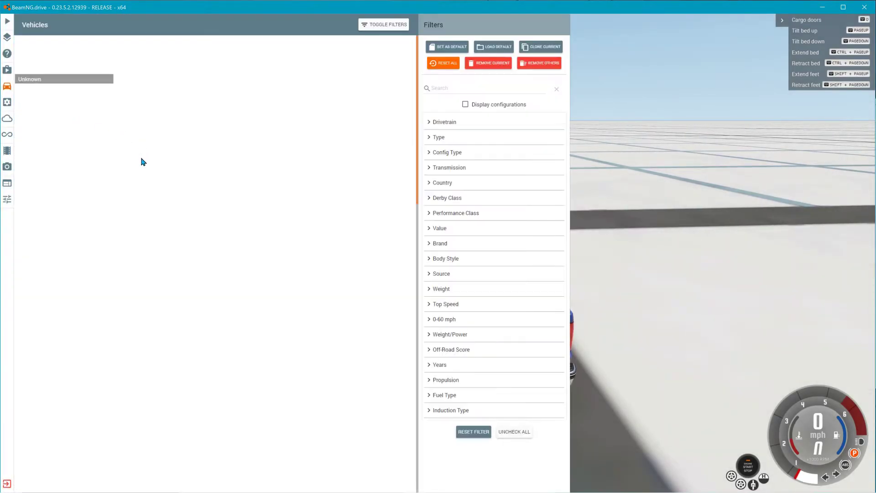
pyautogui.scroll(-5, 68, 391)
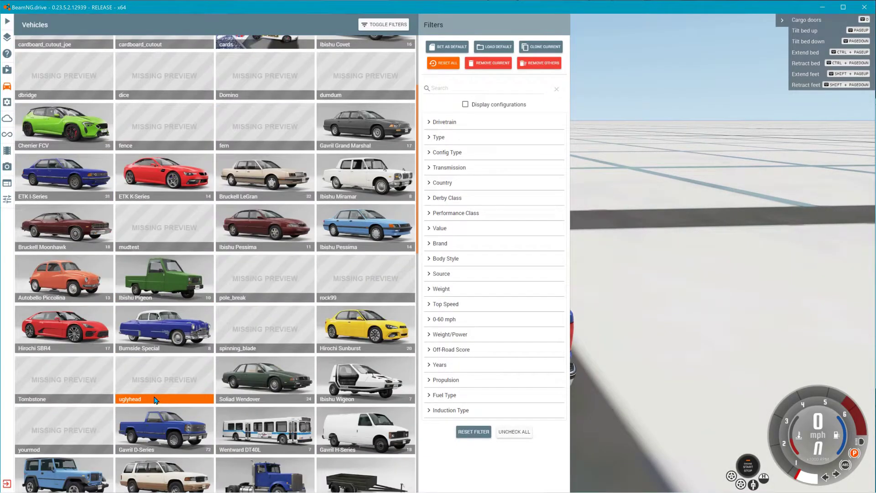
pyautogui.click(75, 435)
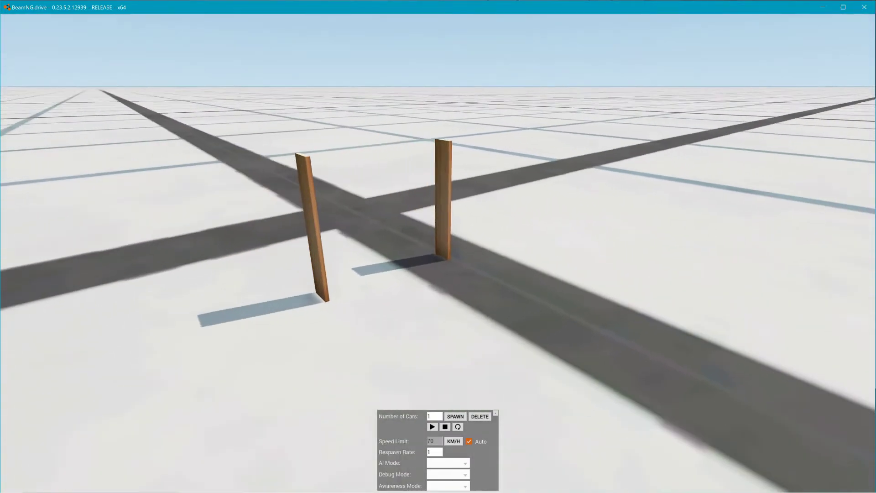
pyautogui.moveTo(450, 145); pyautogui.dragTo(390, 210)
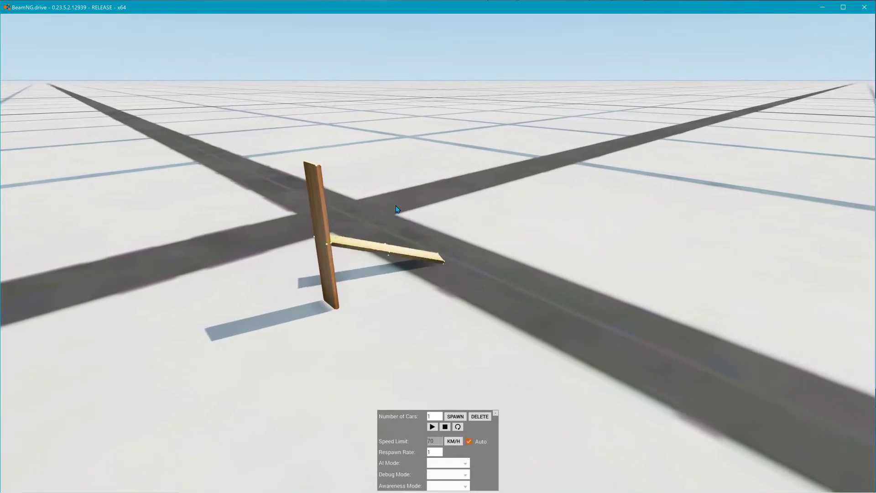
pyautogui.moveTo(336, 182); pyautogui.dragTo(325, 59)
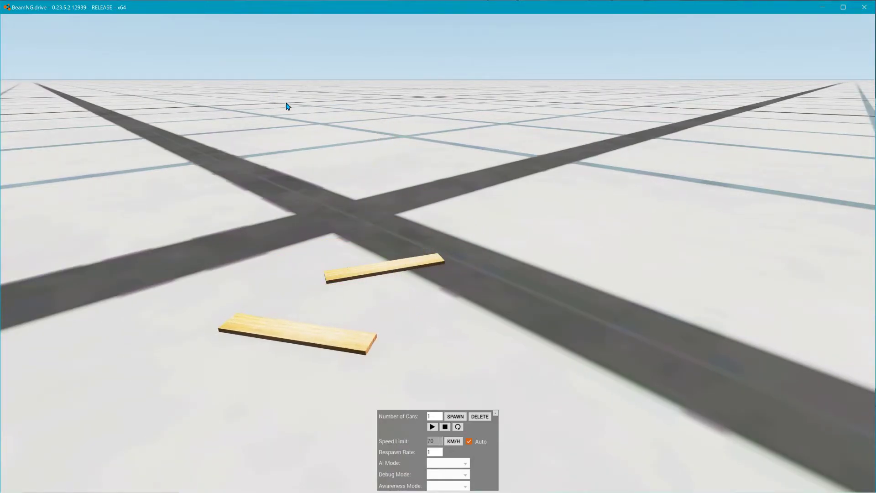
# Step: Switch to Blender and duplicate the 2x4b board in place
pyautogui.hotkey('alt', 'Tab')
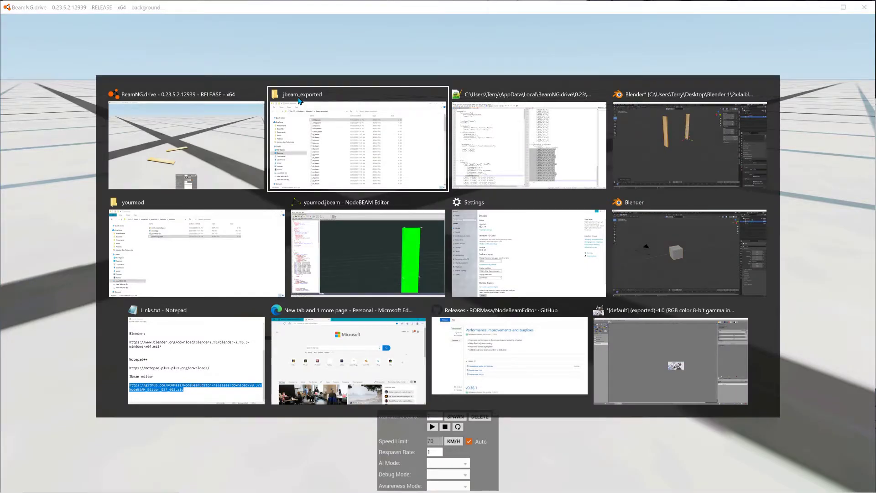
pyautogui.press('Tab')
pyautogui.press('Tab')
pyautogui.moveTo(512, 155); pyautogui.dragTo(420, 183, button='middle')
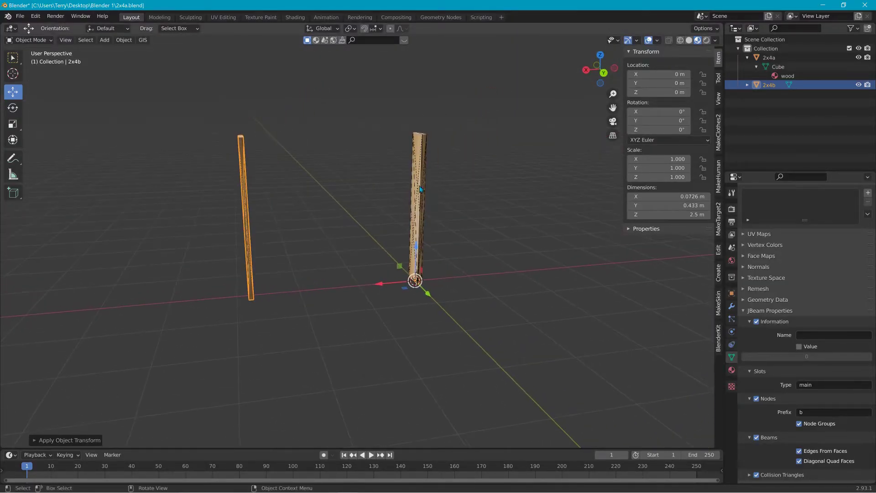
pyautogui.click(422, 185)
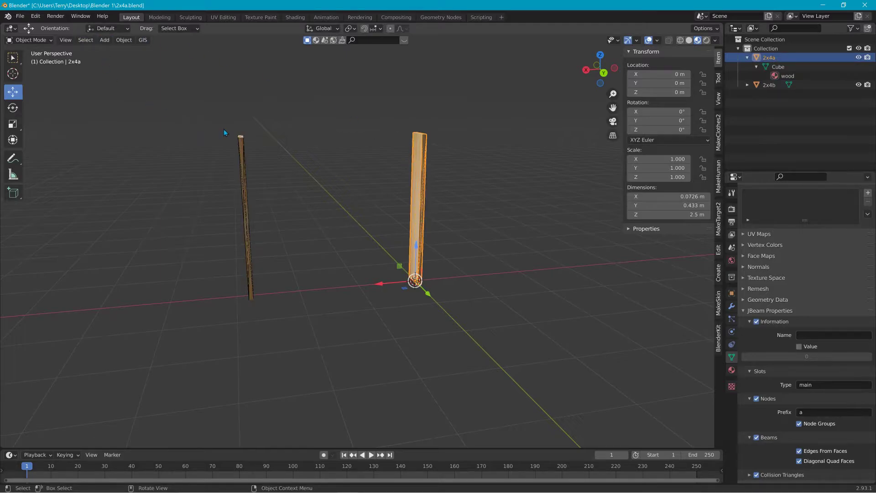
pyautogui.keyDown('shift'); pyautogui.click(241, 147); pyautogui.keyUp('shift')
pyautogui.click(125, 39)
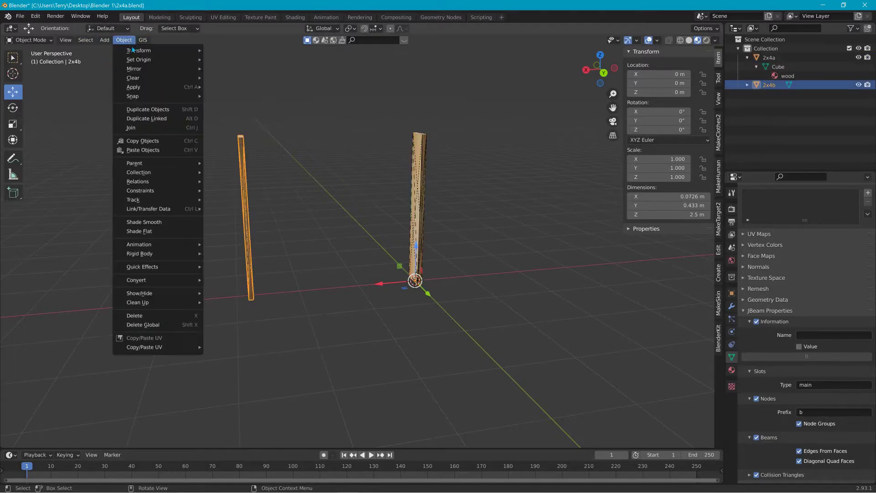
pyautogui.click(162, 112)
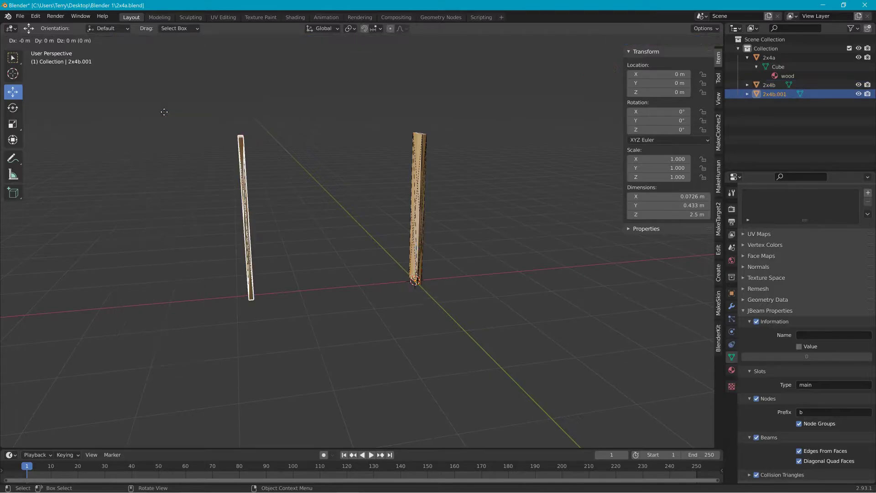
pyautogui.click(164, 112)
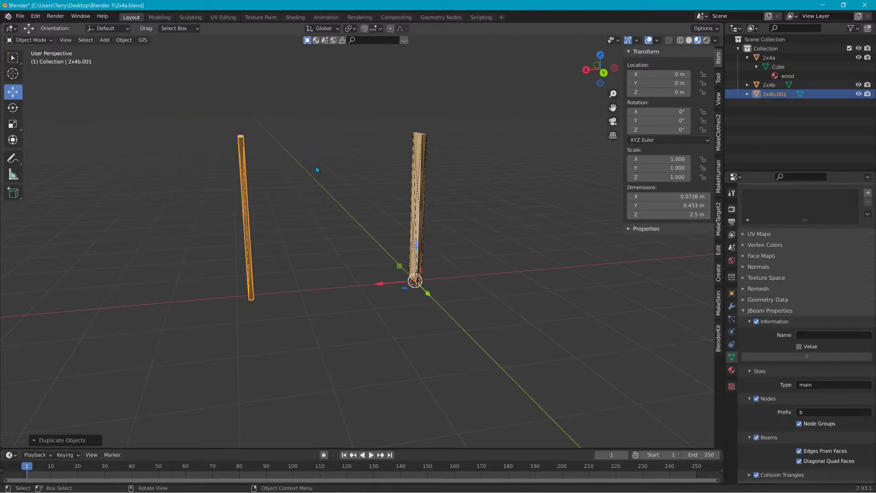
# Step: Set the duplicated board's origin to the 3D cursor, and move its geometry to that origin
pyautogui.click(124, 43)
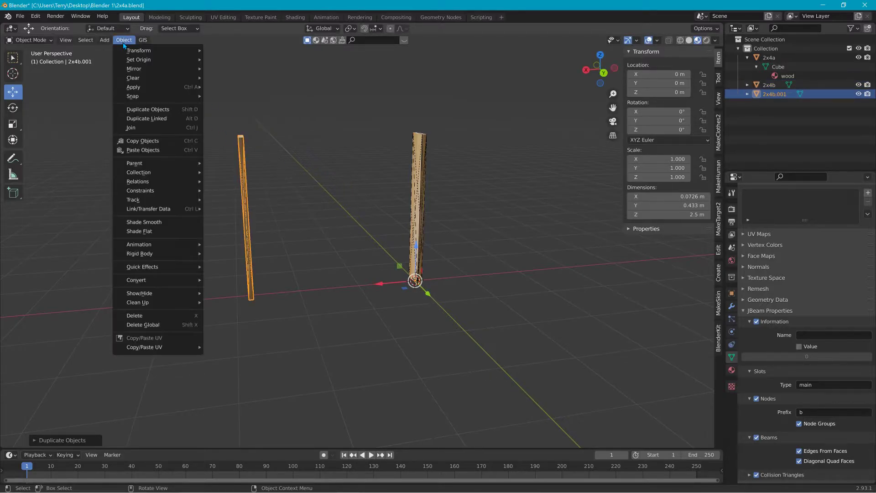
pyautogui.moveTo(146, 59)
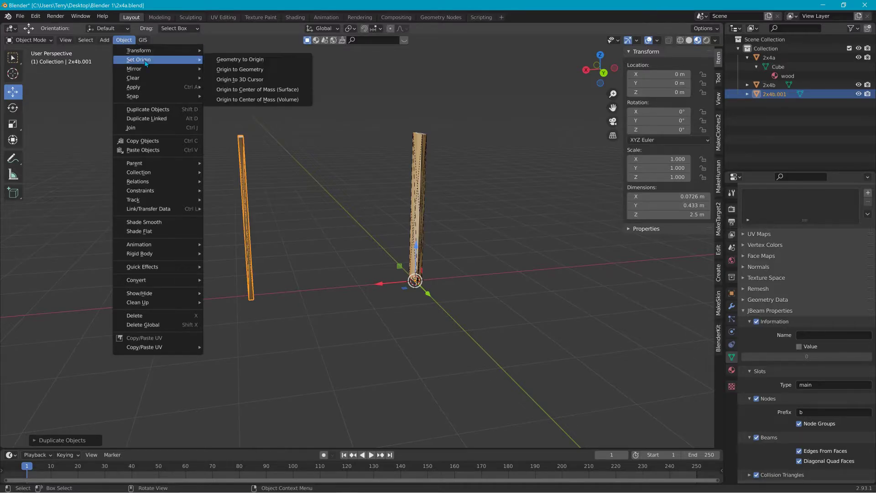
pyautogui.click(235, 80)
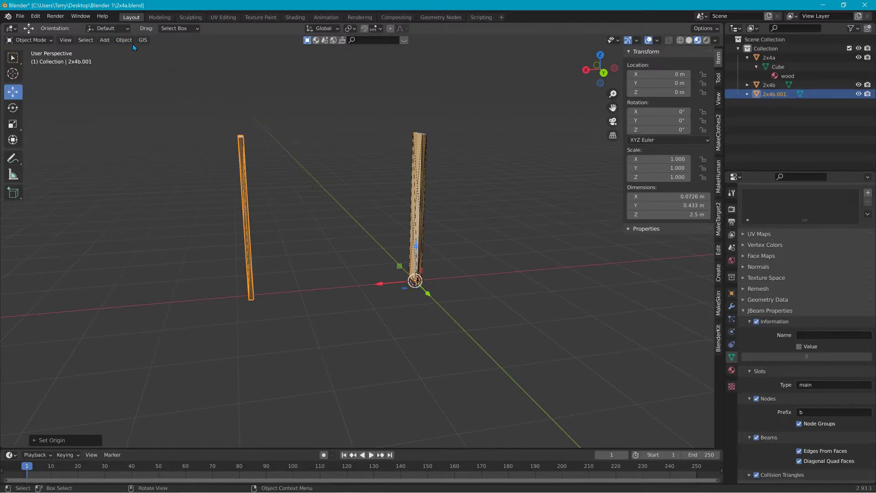
pyautogui.click(124, 40)
pyautogui.moveTo(146, 61)
pyautogui.click(232, 60)
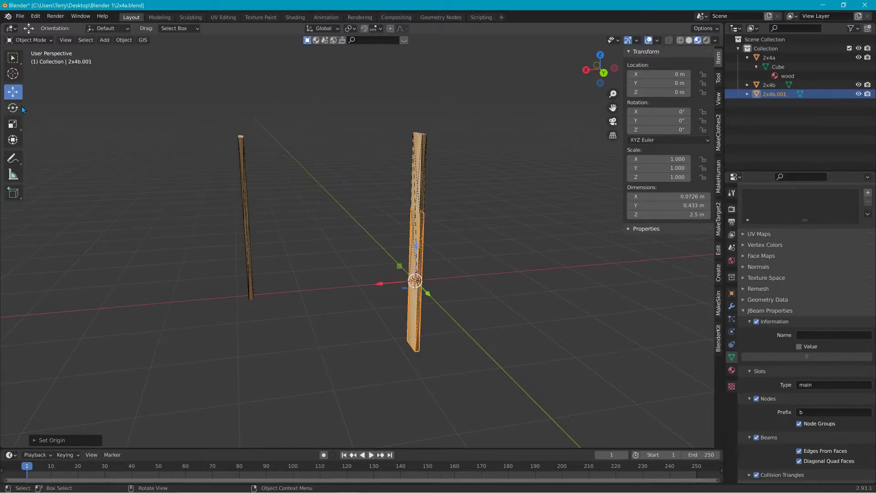
# Step: Rotate the duplicated board 90° about the global Y axis and move it about 1.41 m along X, between the two uprights
pyautogui.press('r')
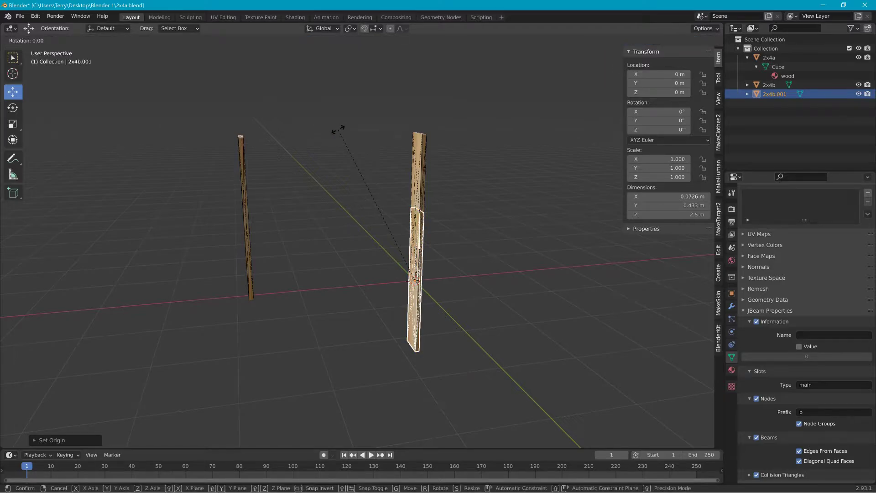
pyautogui.press('y')
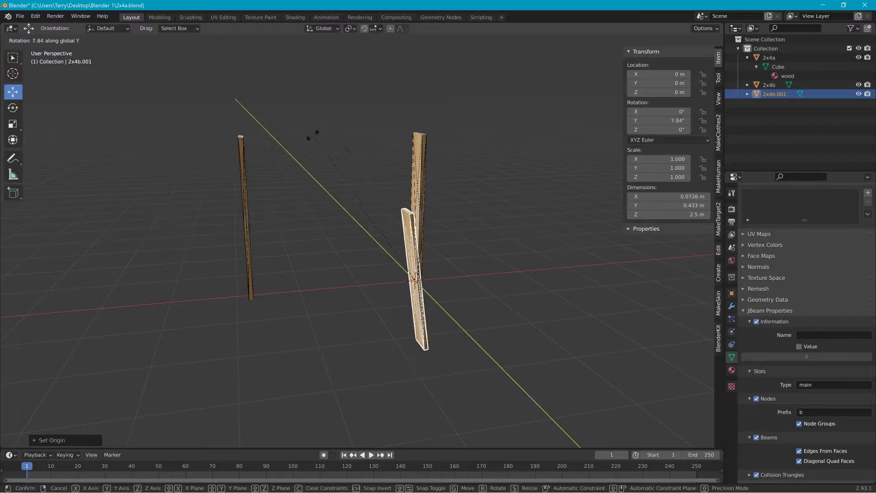
pyautogui.click(288, 343)
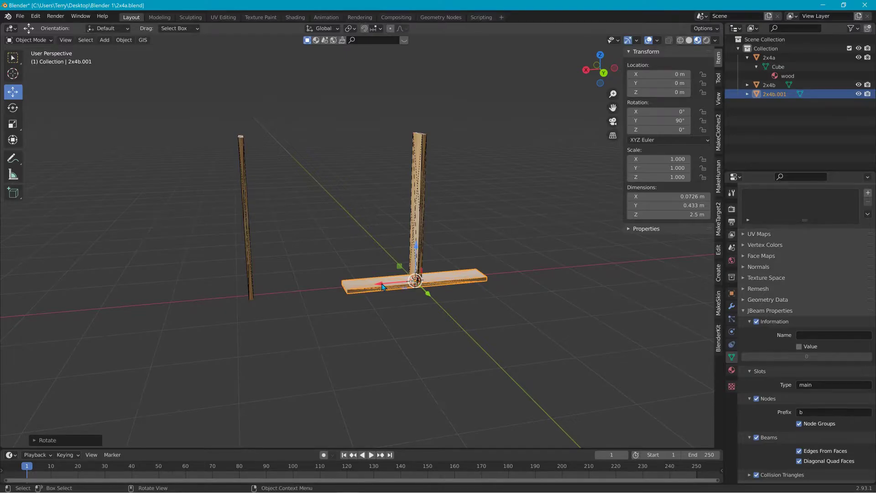
pyautogui.moveTo(383, 286); pyautogui.dragTo(305, 302)
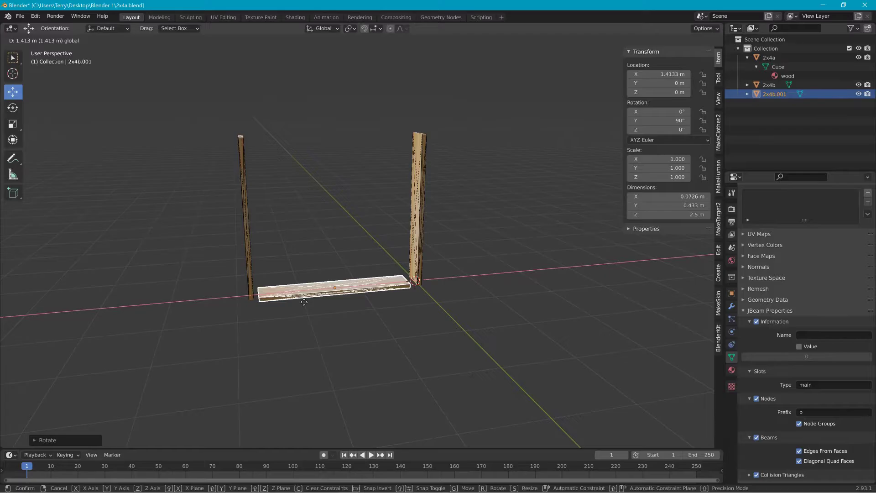
pyautogui.click(304, 302)
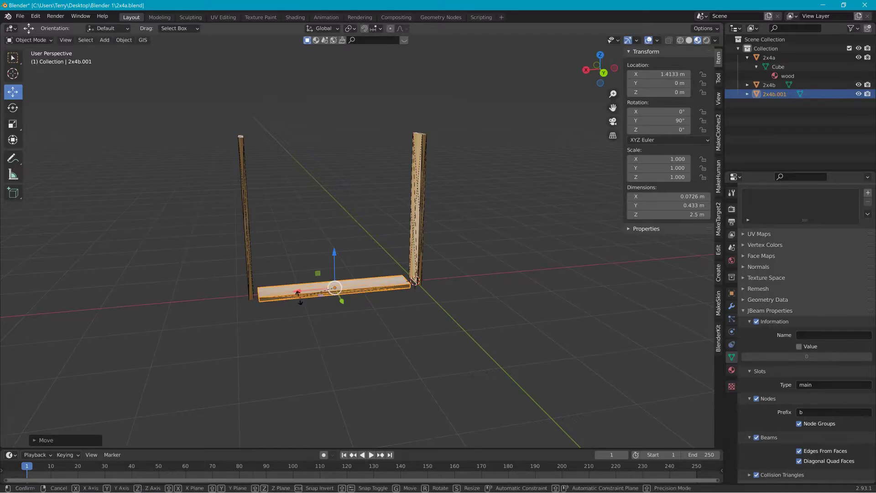
# Step: Rotate the duplicated board -90° about the global Y axis to stand it upright
pyautogui.press('r')
pyautogui.press('y')
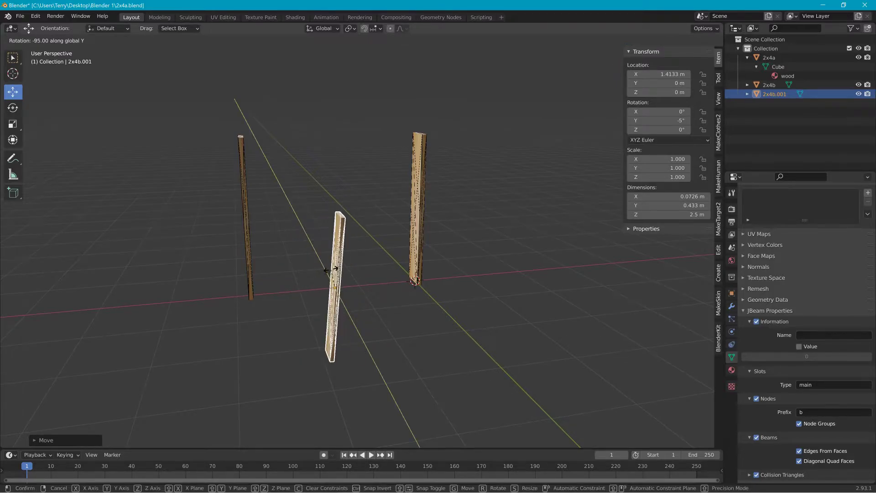
pyautogui.click(331, 271)
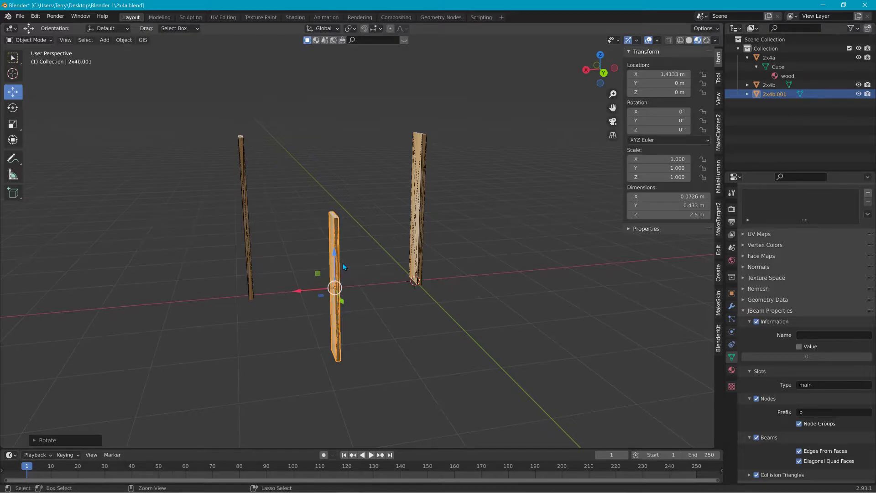
# Step: In the back orthographic view, raise the middle board about 1.26 m along Z, with its base near the ground line
pyautogui.scroll(3, 344, 262)
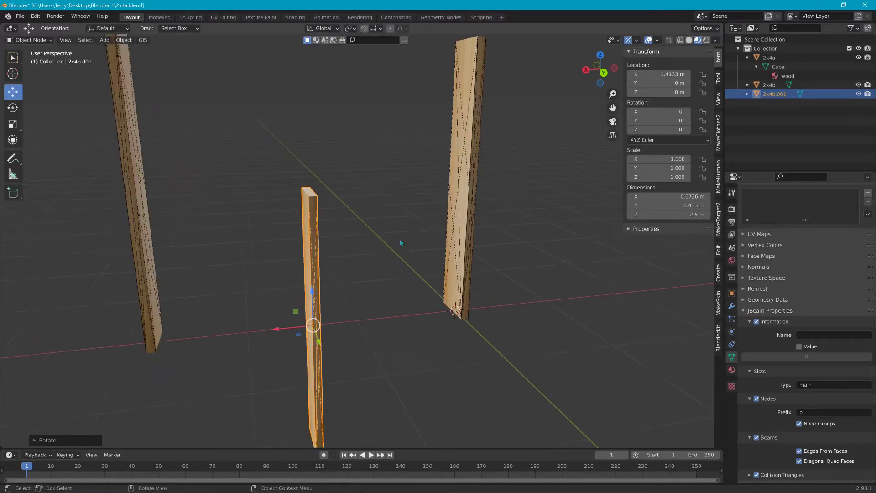
pyautogui.click(603, 73)
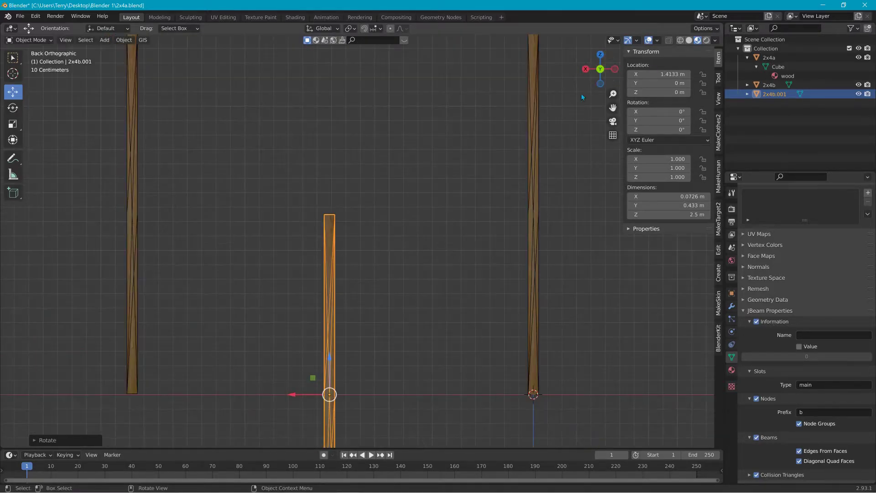
pyautogui.press('g')
pyautogui.press('z')
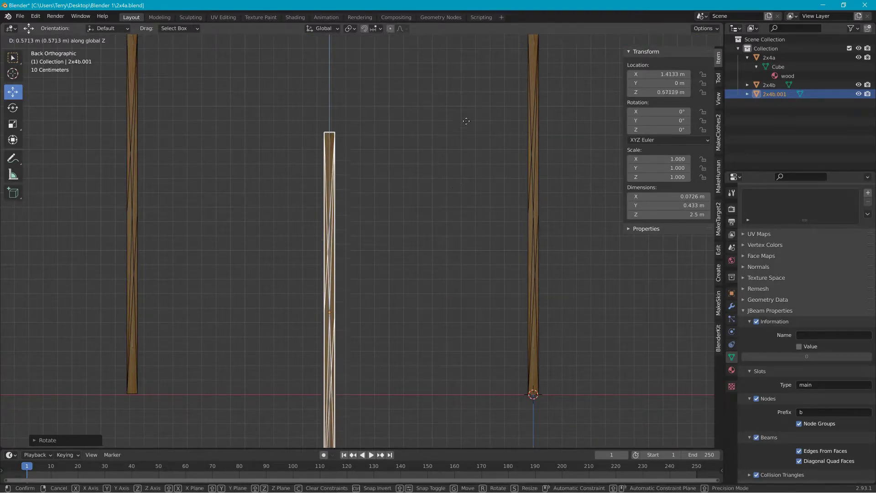
pyautogui.click(449, 435)
# Step: Lower the middle board slightly to about 1.253 m on Z, bringing its base closer to the ground line
pyautogui.scroll(4, 382, 384)
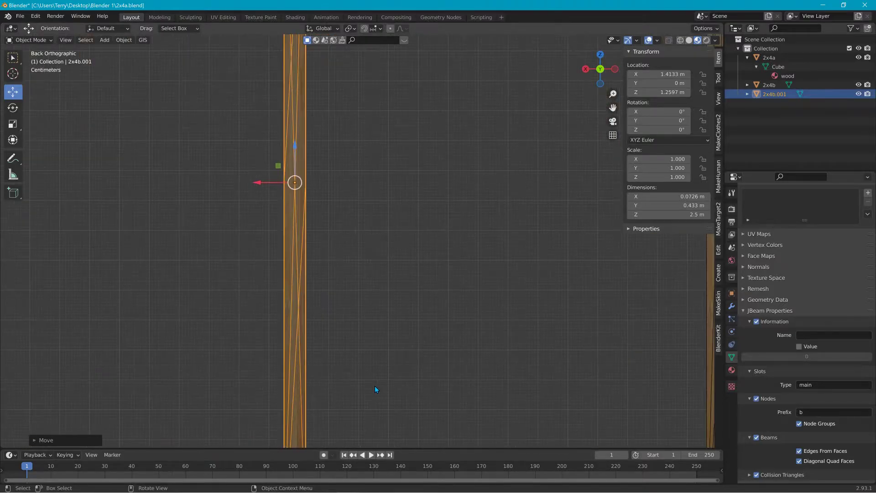
pyautogui.keyDown('shift'); pyautogui.moveTo(375, 388); pyautogui.dragTo(382, 198, button='middle'); pyautogui.keyUp('shift')
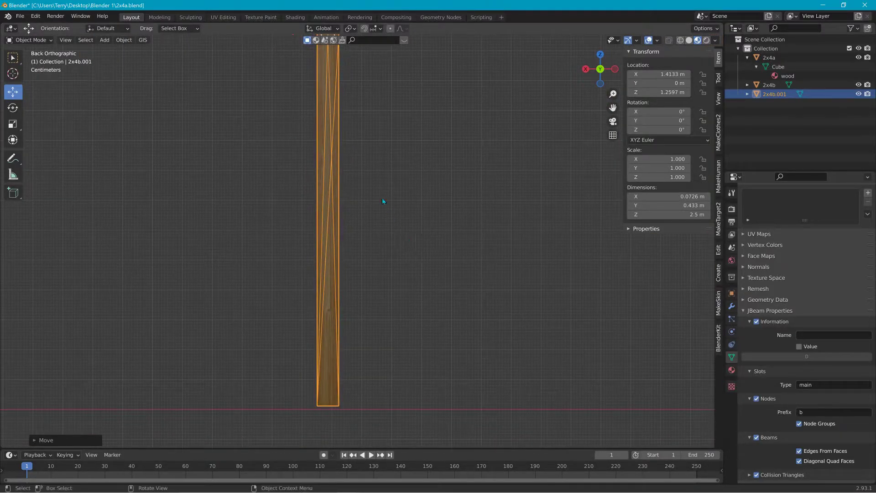
pyautogui.scroll(-1, 360, 145)
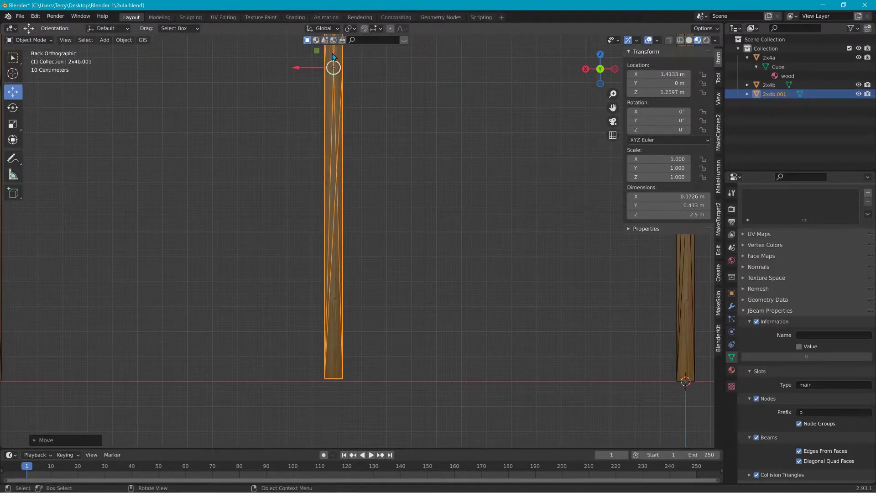
pyautogui.moveTo(335, 55); pyautogui.dragTo(335, 57)
pyautogui.scroll(-1, 406, 192)
pyautogui.moveTo(407, 191); pyautogui.dragTo(453, 193, button='middle')
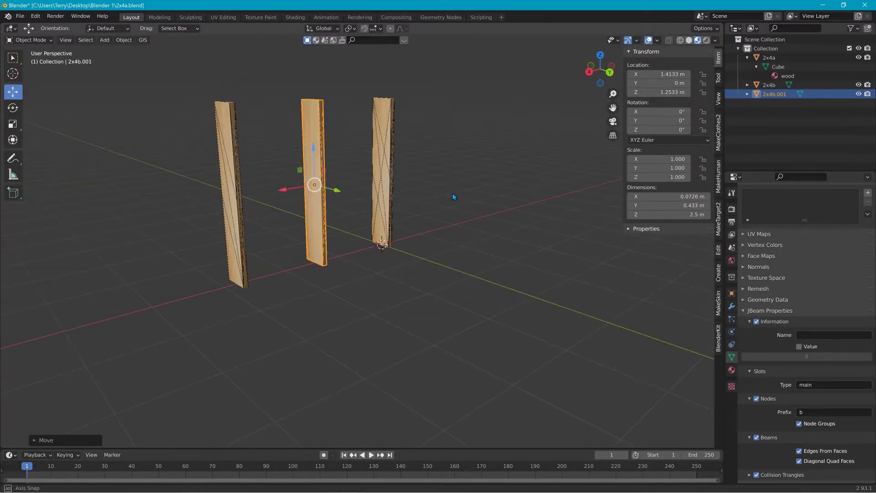
# Step: Apply all transforms to the middle board
pyautogui.click(130, 41)
pyautogui.moveTo(162, 87)
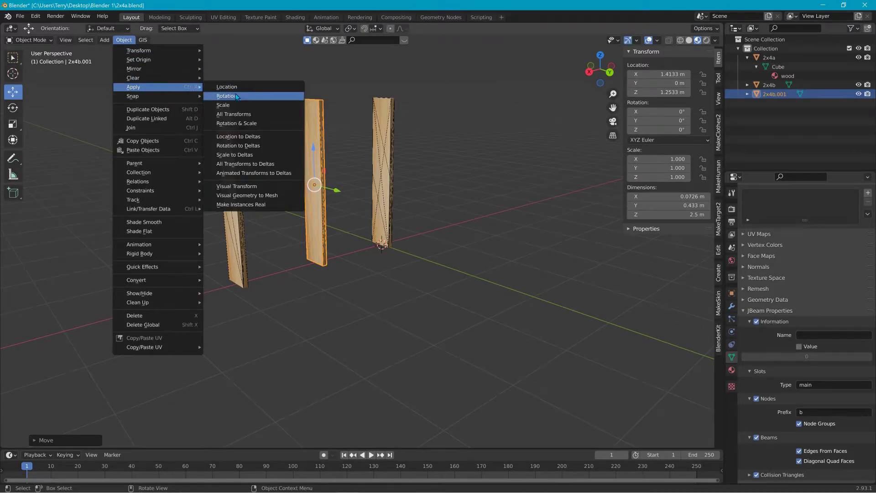
pyautogui.click(235, 114)
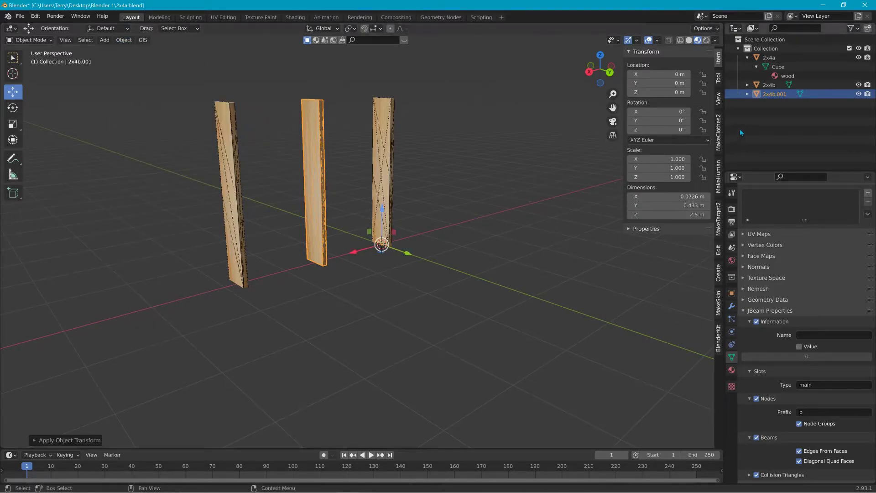
# Step: Rename the duplicated board 2x4c
pyautogui.doubleClick(776, 93)
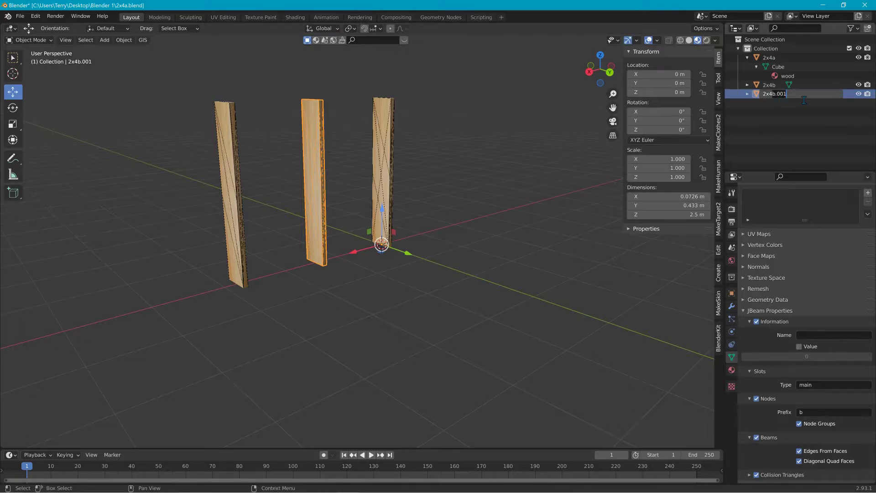
pyautogui.press('BackSpace')
pyautogui.press('BackSpace')
pyautogui.press('BackSpace')
pyautogui.press('BackSpace')
pyautogui.press('BackSpace')
pyautogui.write('c')
pyautogui.press('Return')
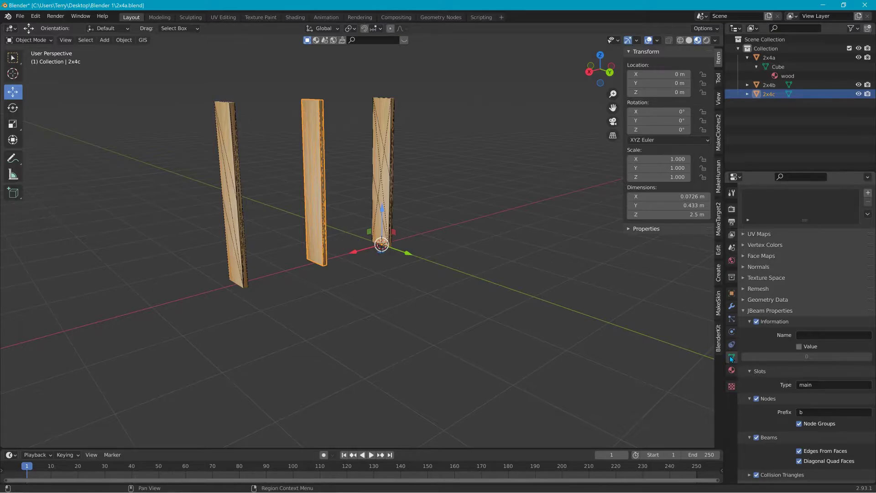
# Step: Set the JBeam node prefix of the 2x4c board to c
pyautogui.scroll(-1, 785, 365)
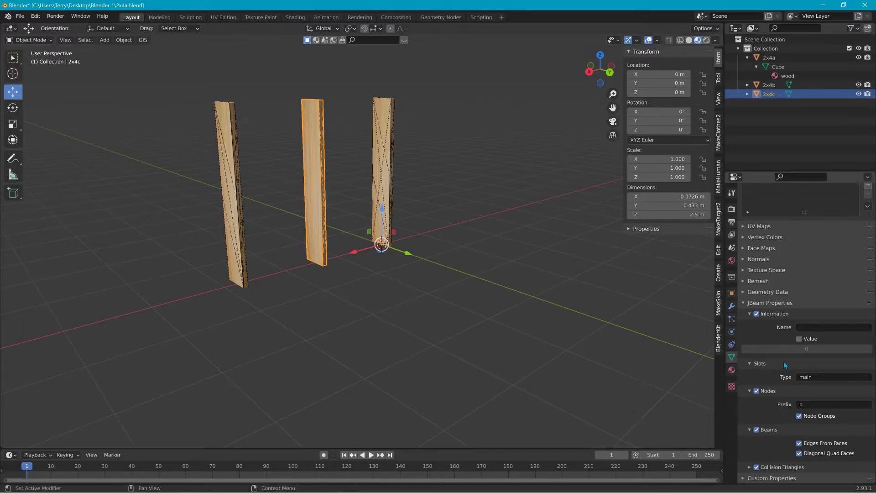
pyautogui.click(820, 407)
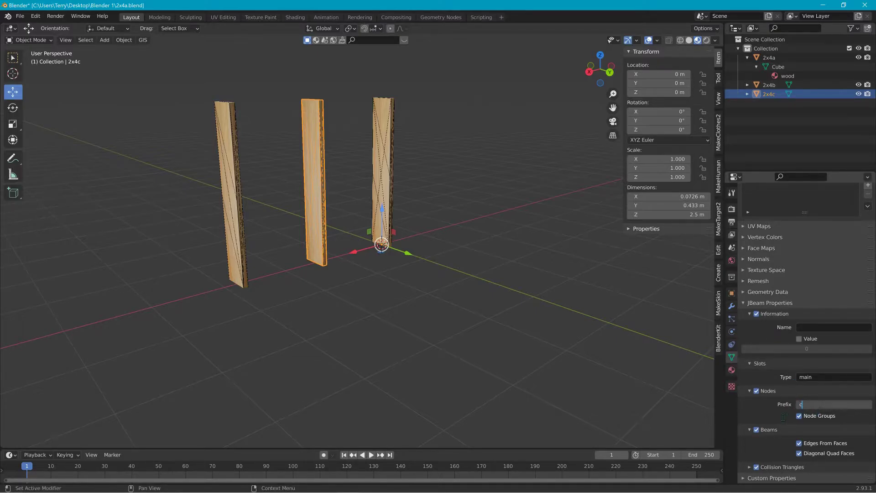
pyautogui.press('Return')
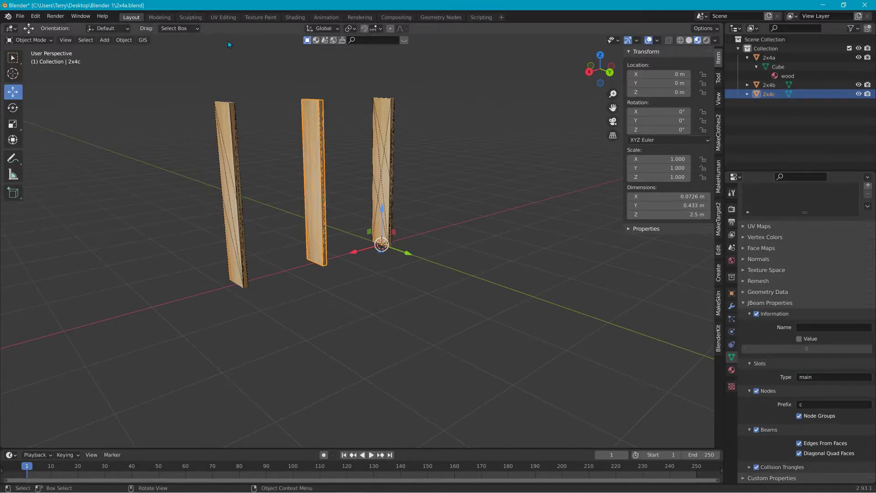
# Step: Export the scene as Collada, overwriting yourmod.dae in the yourmod vehicle folder
pyautogui.click(20, 16)
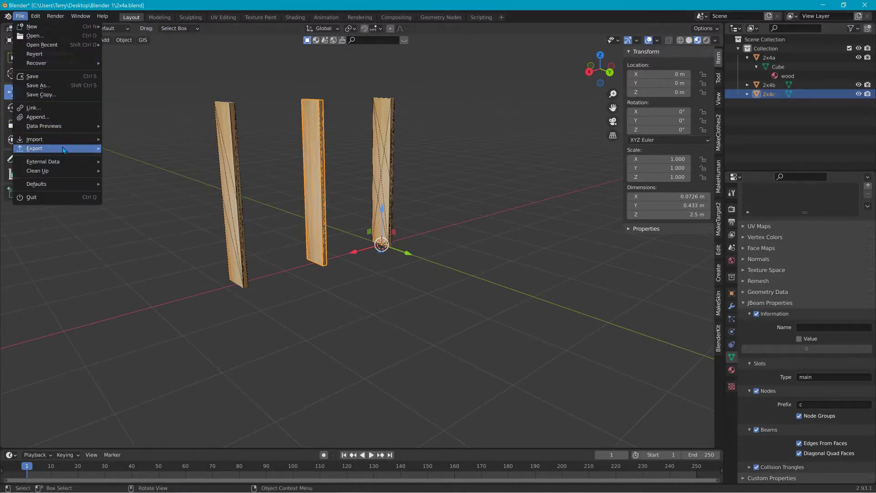
pyautogui.moveTo(64, 150)
pyautogui.click(149, 150)
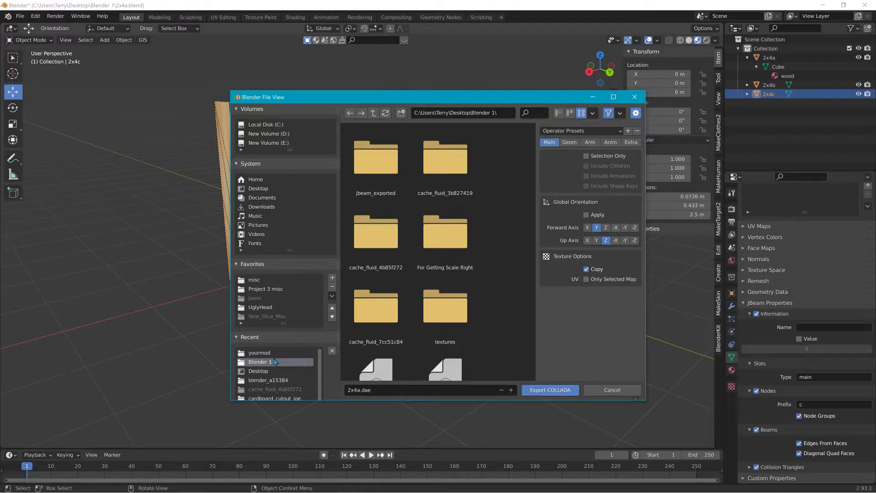
pyautogui.click(260, 352)
pyautogui.click(380, 179)
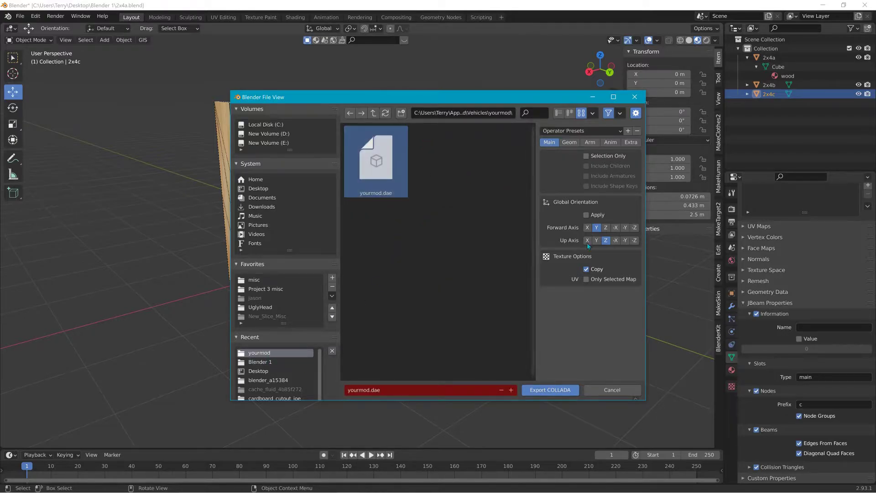
pyautogui.click(550, 390)
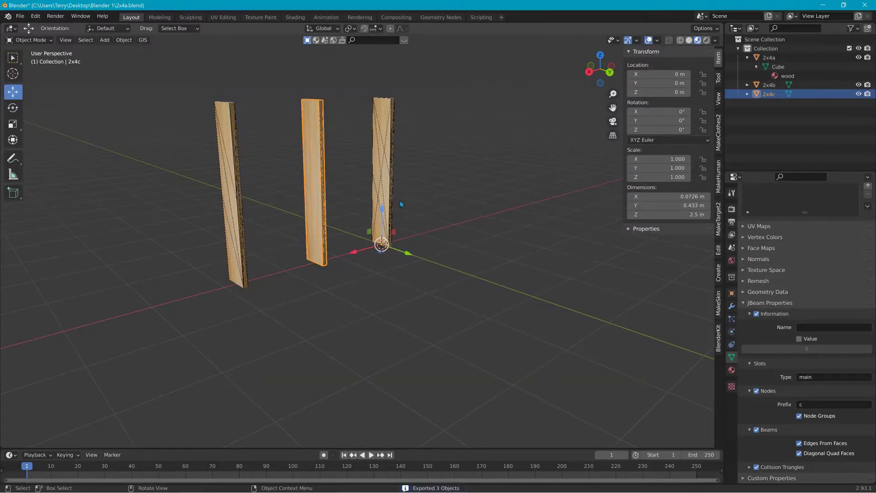
# Step: Export the 2x4c board as a JBeam file with only that board selected
pyautogui.click(764, 95)
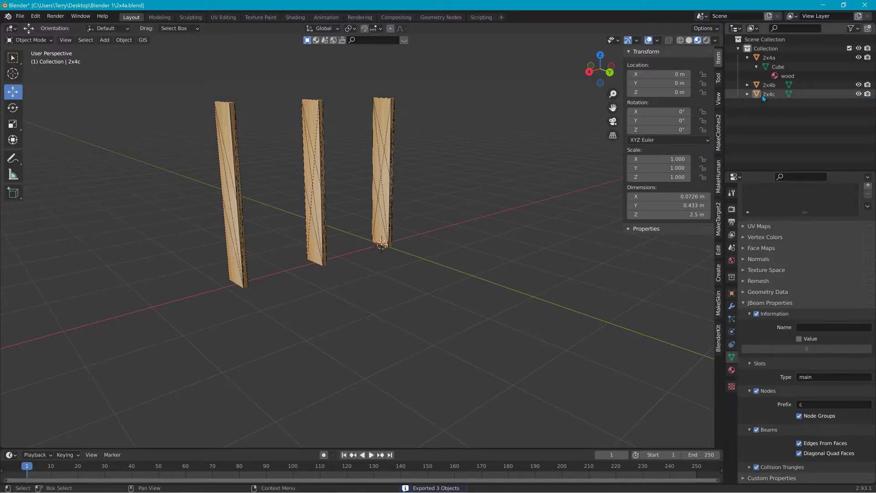
pyautogui.hotkey('ctrl', 'z')
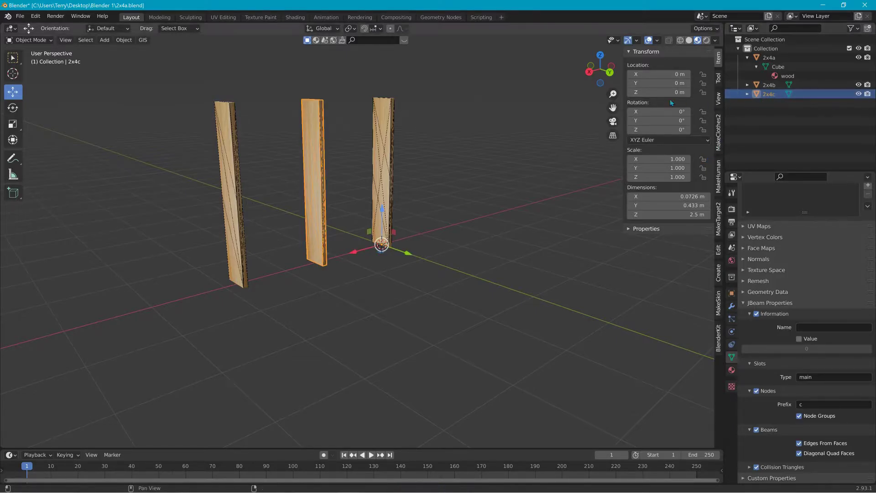
pyautogui.click(21, 16)
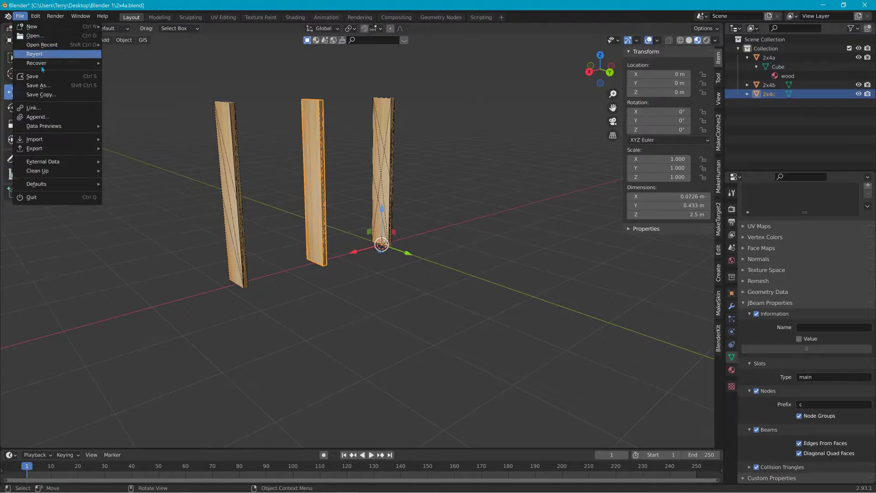
pyautogui.moveTo(54, 148)
pyautogui.moveTo(169, 258)
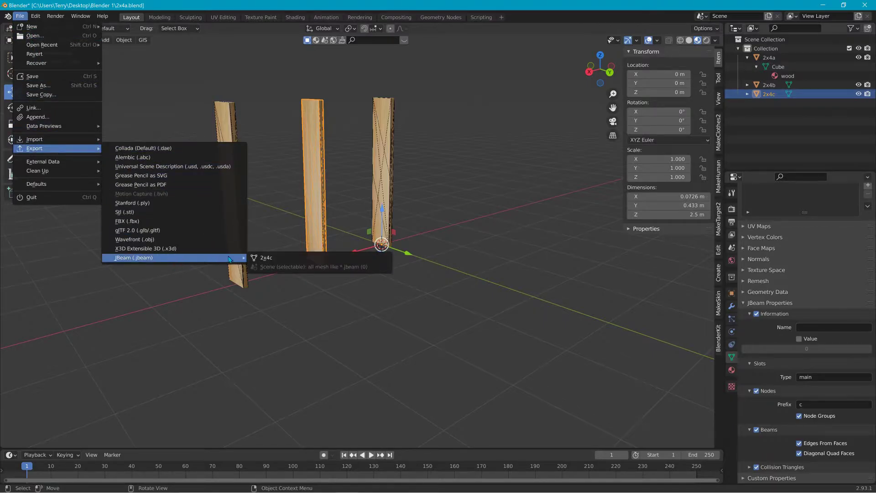
pyautogui.click(267, 258)
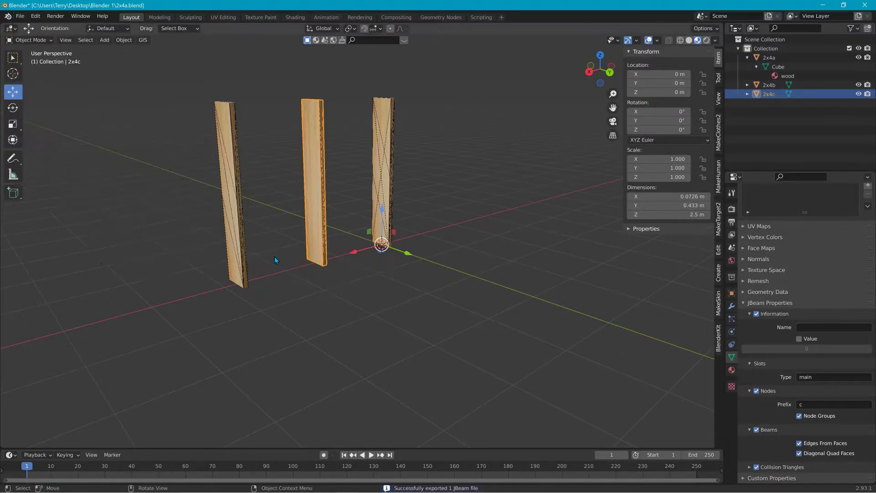
# Step: Switch to Notepad++ and open the exported 2x4c.jbeam from the jbeam_exported folder in the view beside yourmod.jbeam
pyautogui.click(822, 5)
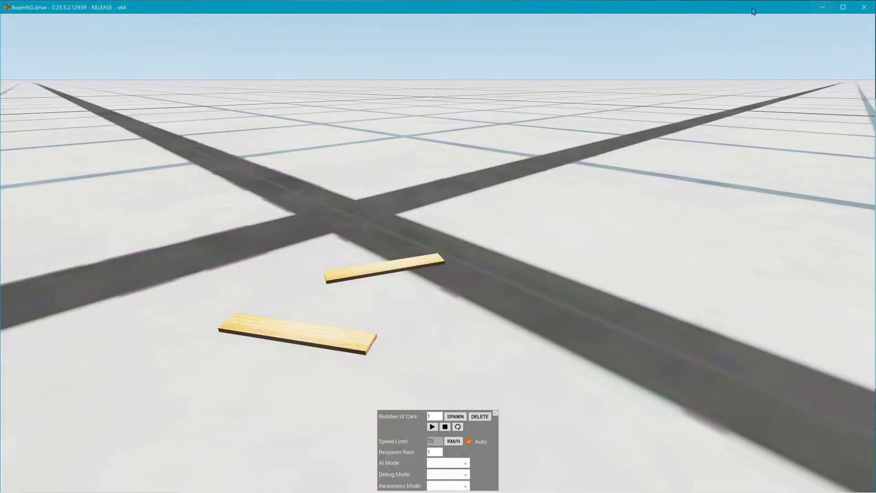
pyautogui.click(823, 6)
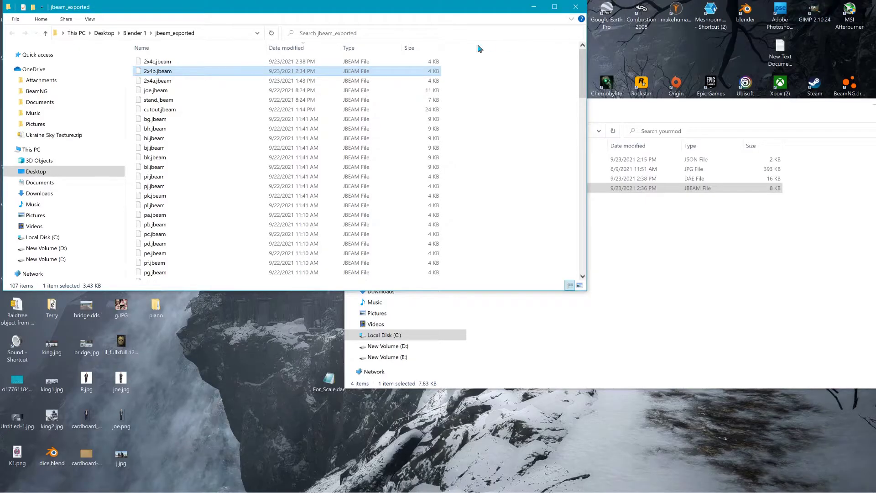
pyautogui.click(627, 121)
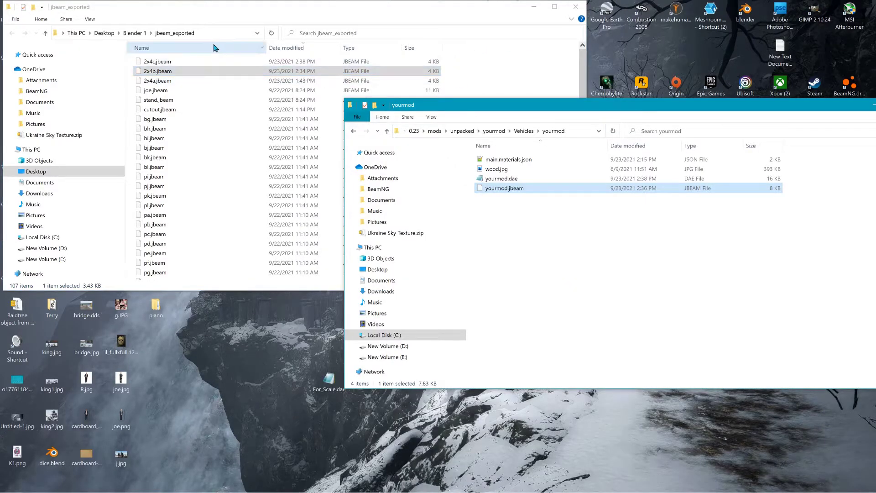
pyautogui.click(164, 63)
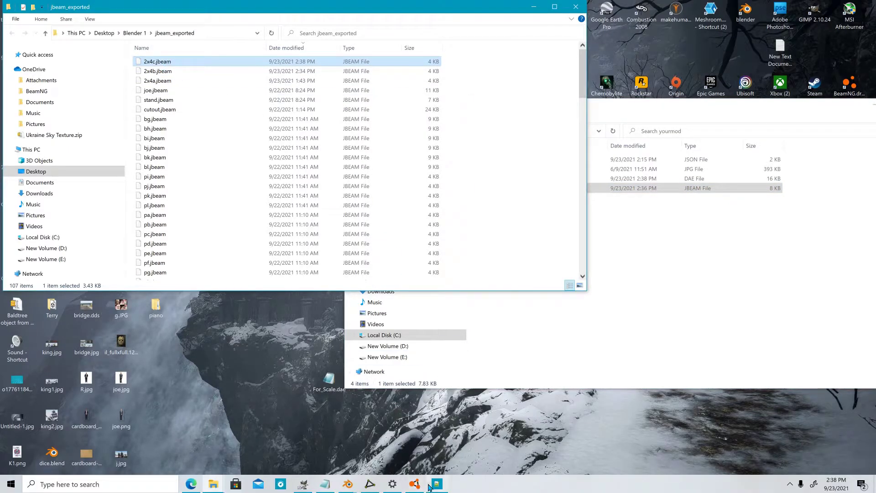
pyautogui.click(437, 484)
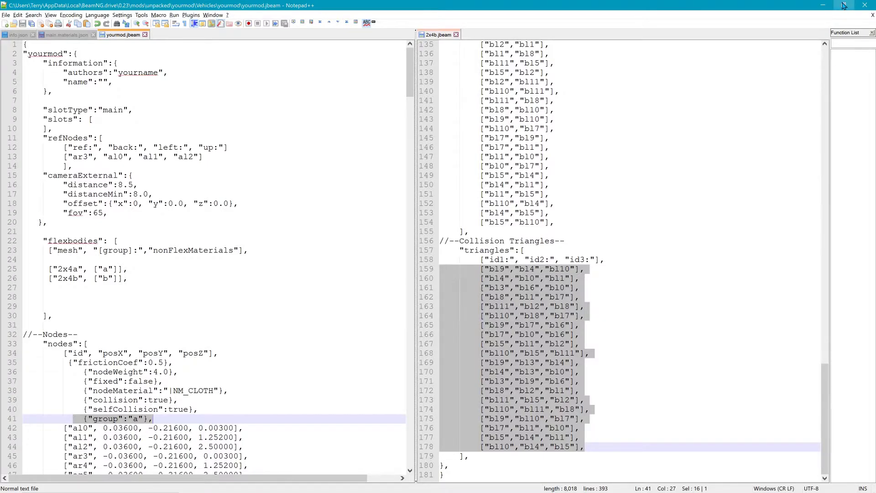
pyautogui.click(843, 5)
pyautogui.moveTo(513, 82); pyautogui.dragTo(301, 127)
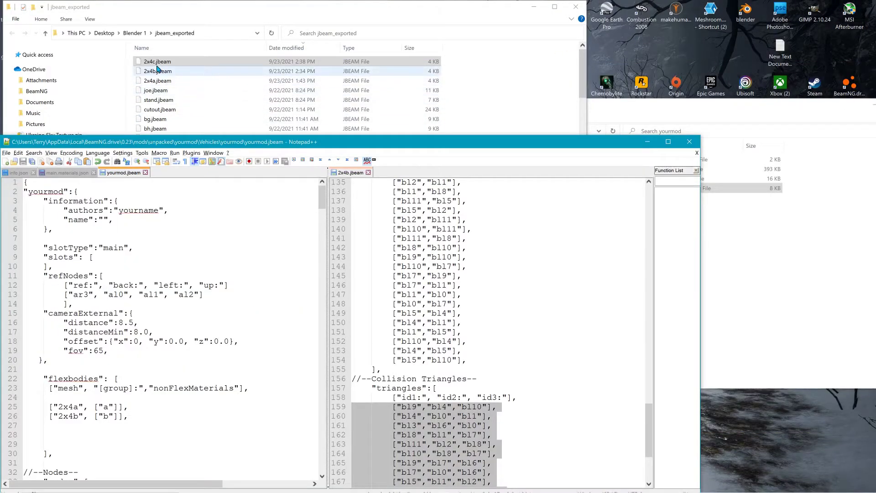
pyautogui.moveTo(157, 61); pyautogui.dragTo(548, 238)
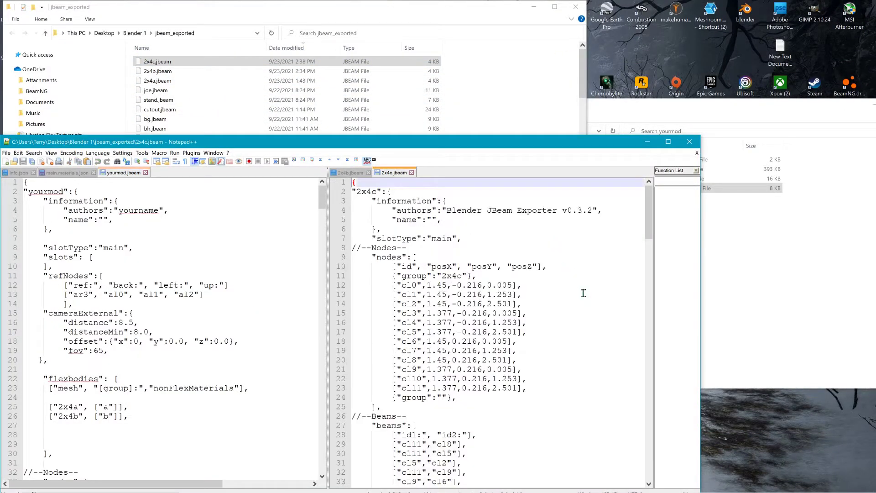
pyautogui.click(669, 142)
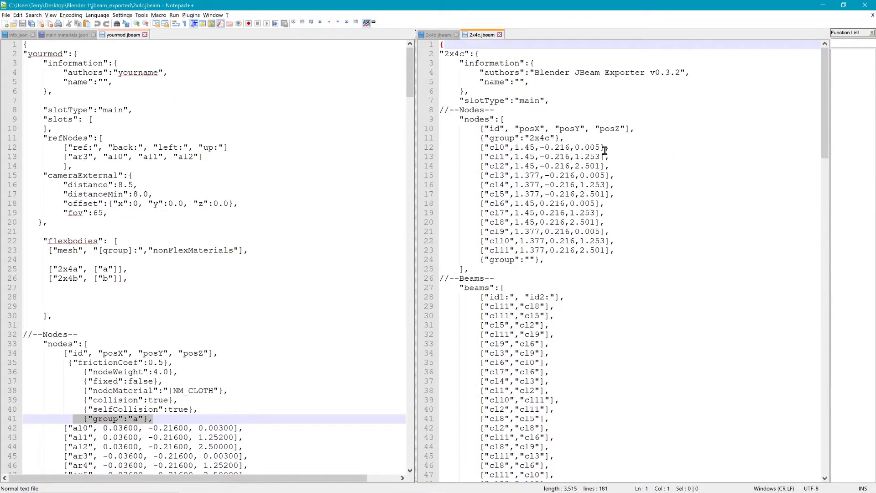
# Step: Check the node name prefixes through the nodes, beams and triangles of 2x4c.jbeam
pyautogui.moveTo(491, 152); pyautogui.dragTo(499, 157)
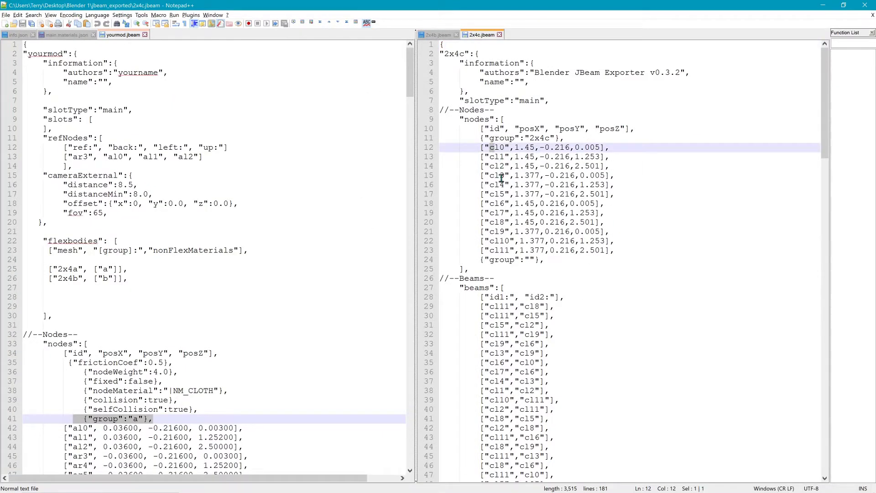
pyautogui.click(499, 307)
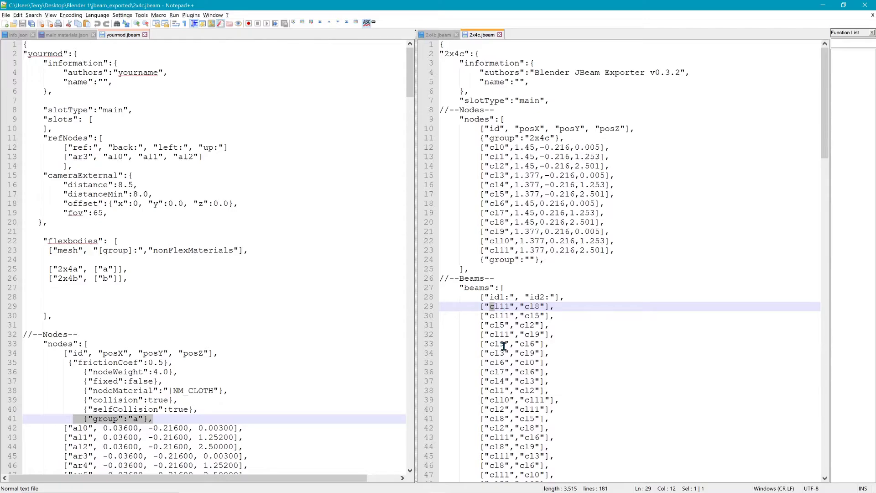
pyautogui.scroll(-7, 503, 346)
pyautogui.moveTo(824, 154); pyautogui.dragTo(864, 85)
pyautogui.scroll(-1, 249, 329)
# Step: Duplicate the 2x4b flexbodies entry in yourmod.jbeam onto the line below it, aligned with the other entries
pyautogui.scroll(-7, 248, 328)
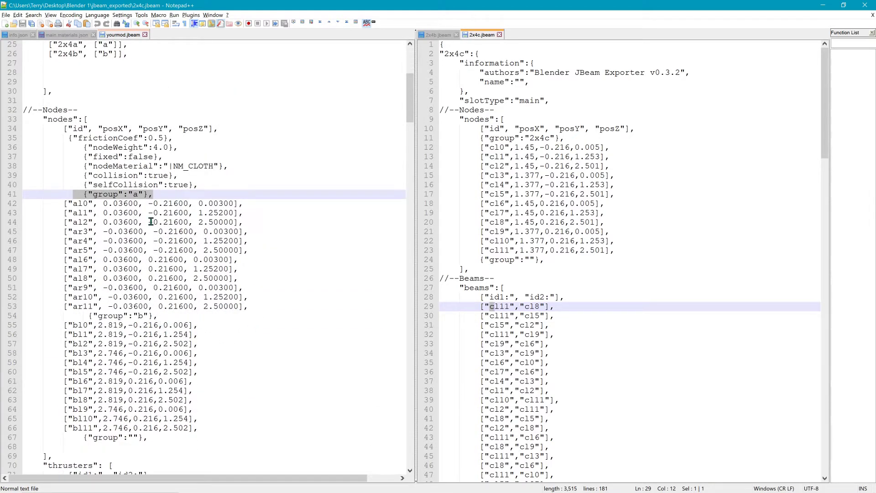
pyautogui.scroll(6, 151, 222)
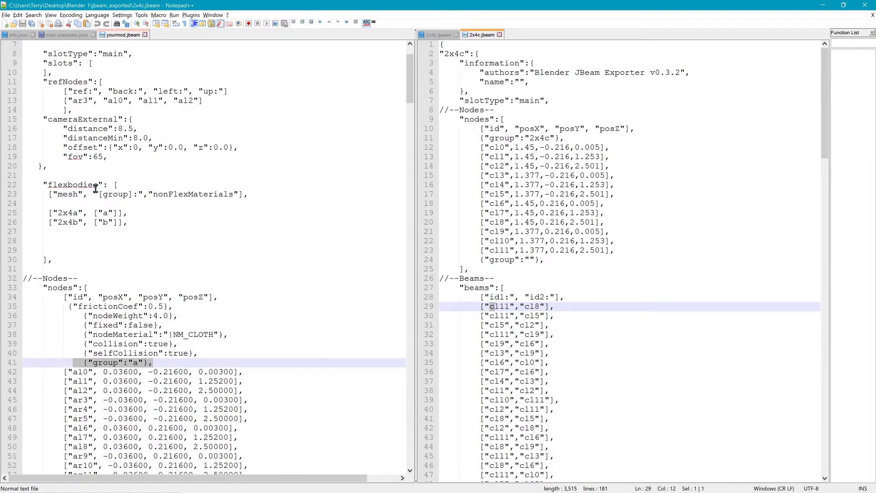
pyautogui.moveTo(44, 223); pyautogui.dragTo(133, 223)
pyautogui.hotkey('ctrl', 'c')
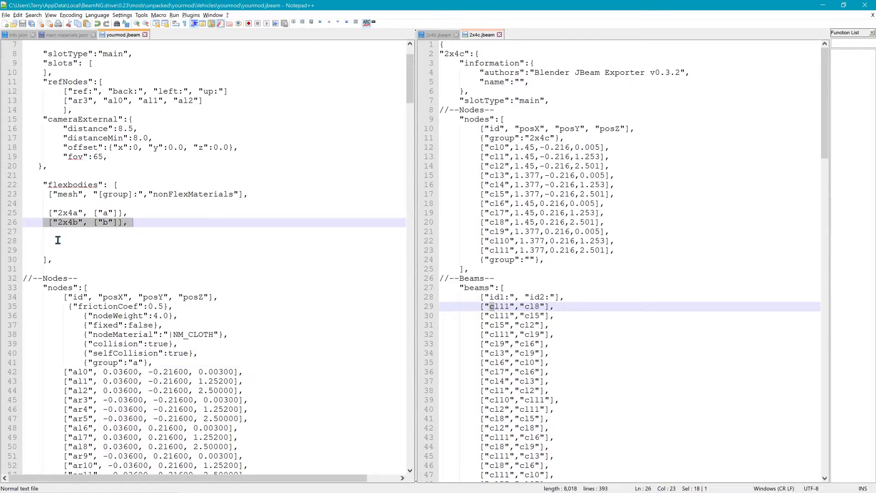
pyautogui.press('Down')
pyautogui.hotkey('ctrl', 'v')
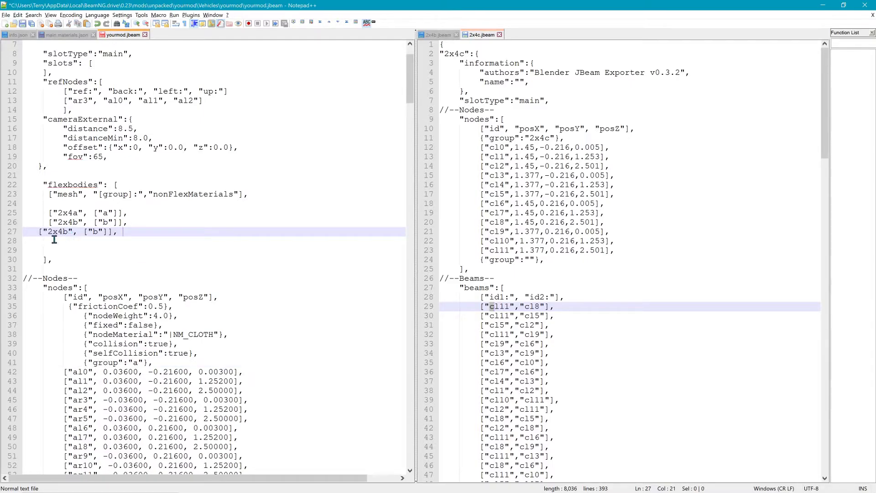
pyautogui.press('Home')
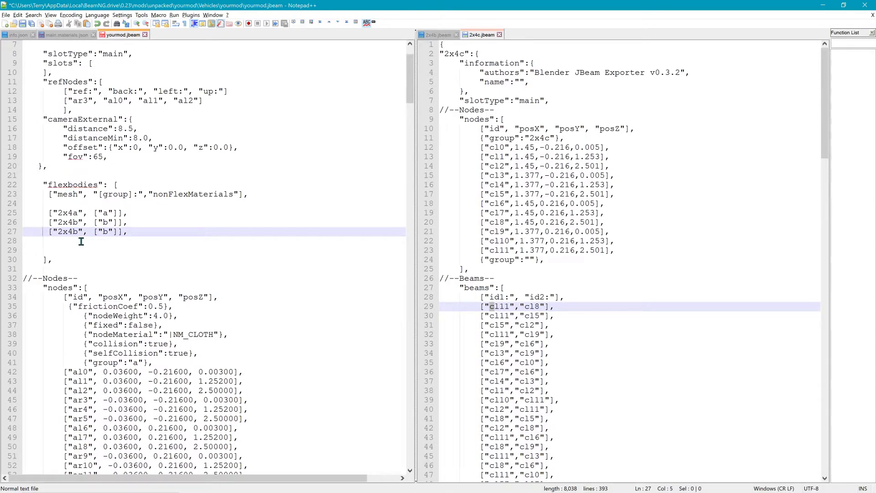
# Step: Change the duplicated flexbodies entry to mesh 2x4c and group c
pyautogui.press('Right')
pyautogui.press('Right')
pyautogui.press('Right')
pyautogui.press('Right')
pyautogui.press('Right')
pyautogui.press('Right')
pyautogui.hotkey('shift', 'Right')
pyautogui.write('c')
pyautogui.hotkey('shift', 'Left')
pyautogui.write('c')
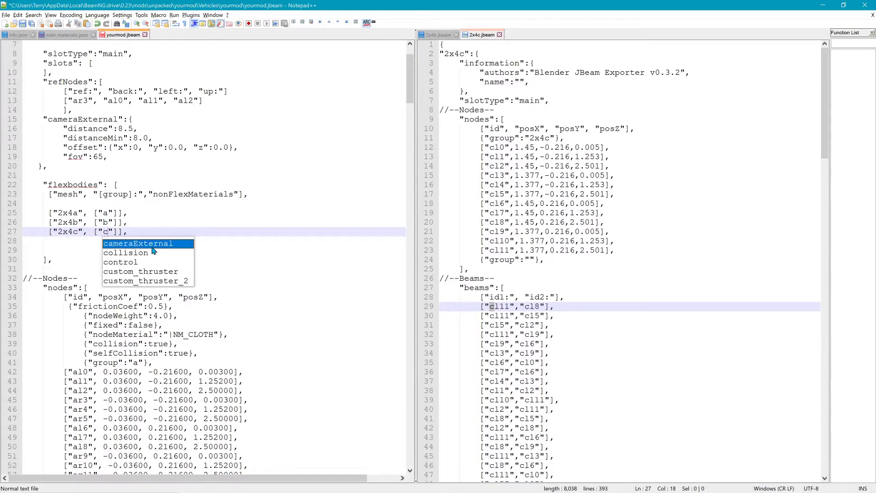
pyautogui.click(270, 282)
# Step: Copy the group b line below the bl11 node, leaving blank lines before the closing empty group line
pyautogui.scroll(-6, 284, 304)
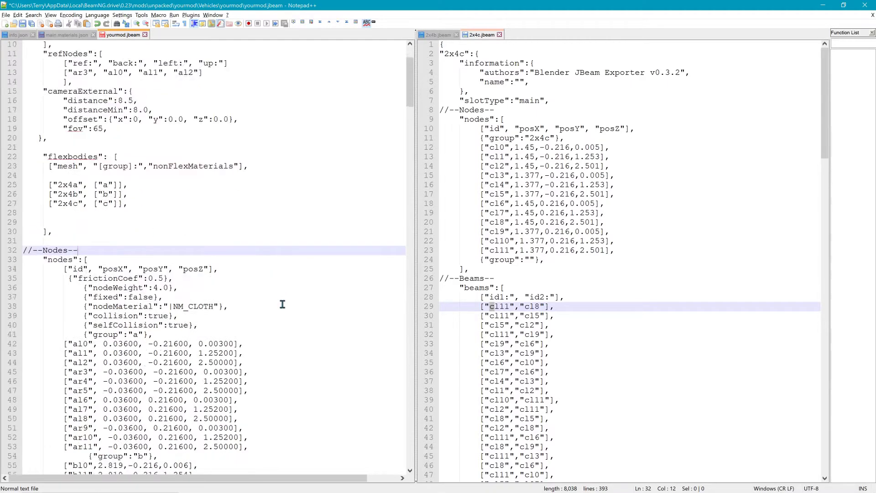
pyautogui.moveTo(90, 316); pyautogui.dragTo(160, 316)
pyautogui.hotkey('ctrl', 'c')
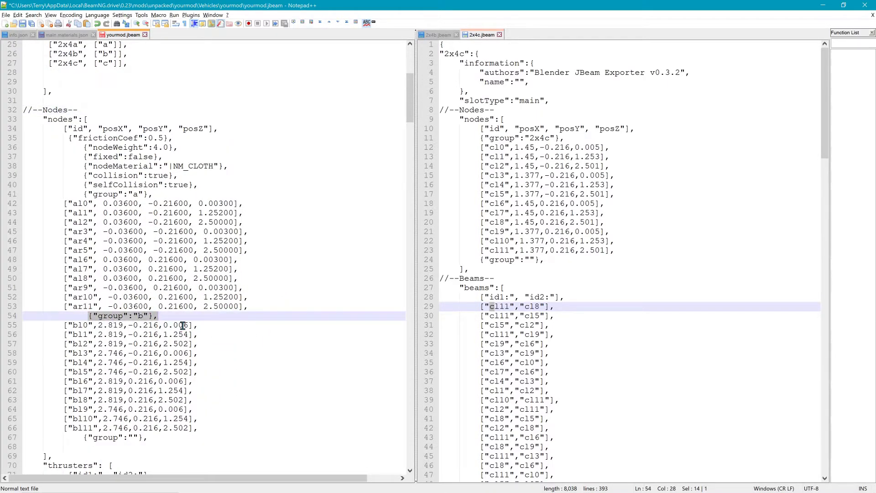
pyautogui.click(211, 436)
pyautogui.press('Return')
pyautogui.press('Return')
pyautogui.press('Return')
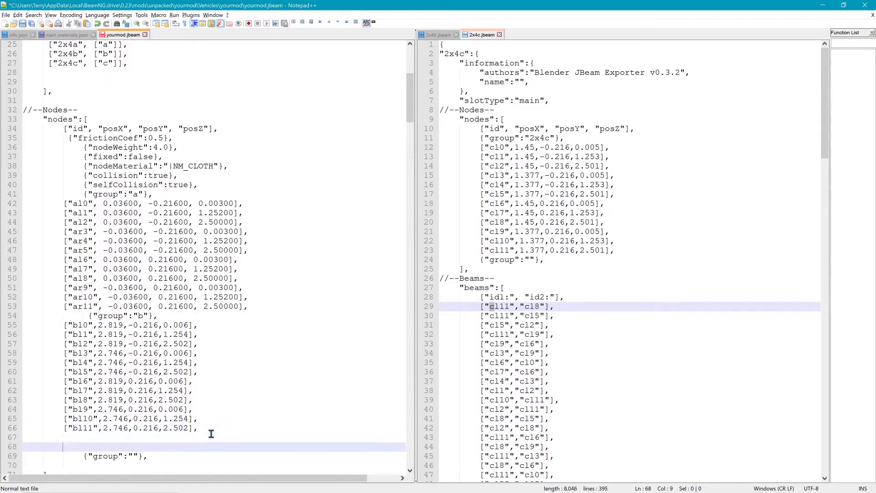
pyautogui.press('Up')
pyautogui.press('Up')
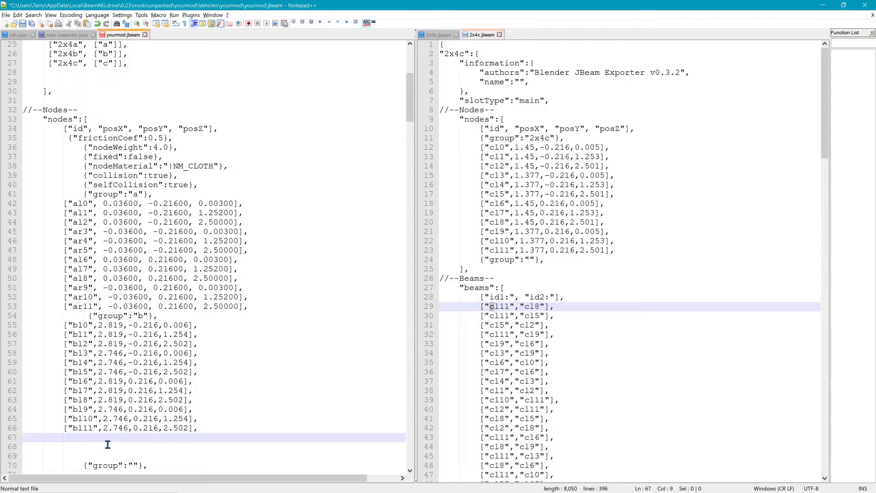
pyautogui.hotkey('ctrl', 'v')
pyautogui.press('Home')
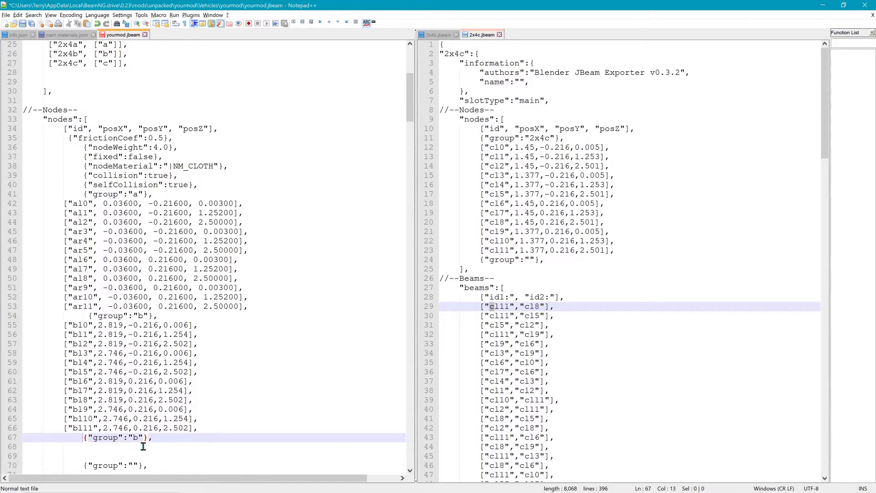
# Step: Change the copied group line below the bl11 node to group c
pyautogui.hotkey('shift', 'Right')
pyautogui.write('c')
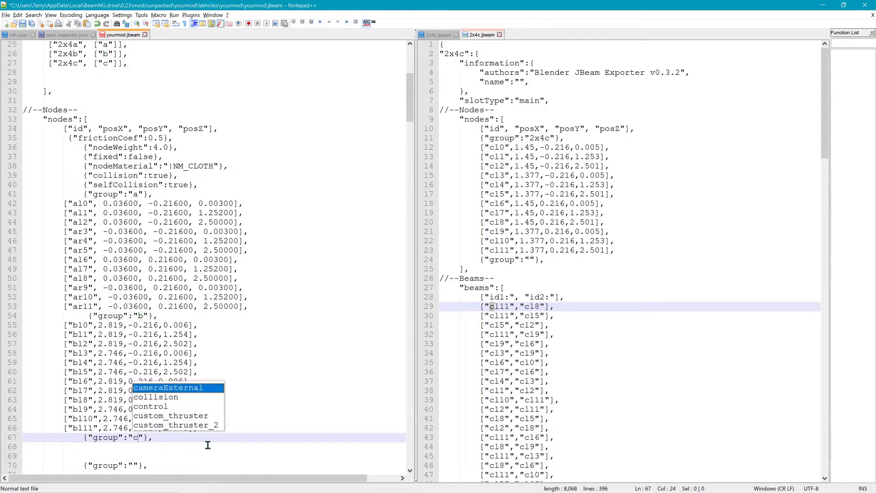
pyautogui.click(326, 391)
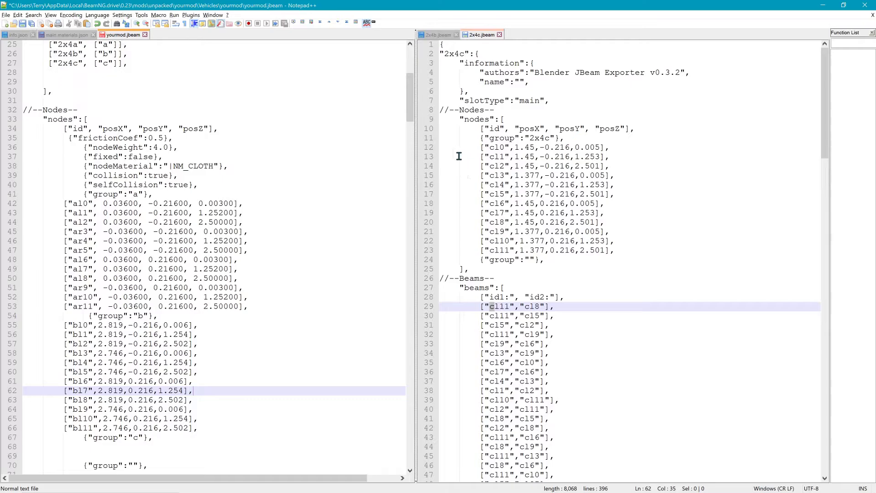
# Step: Copy the node lines cl0 through cl11 from 2x4c.jbeam into yourmod.jbeam, directly below the group c line
pyautogui.moveTo(449, 147); pyautogui.dragTo(682, 256)
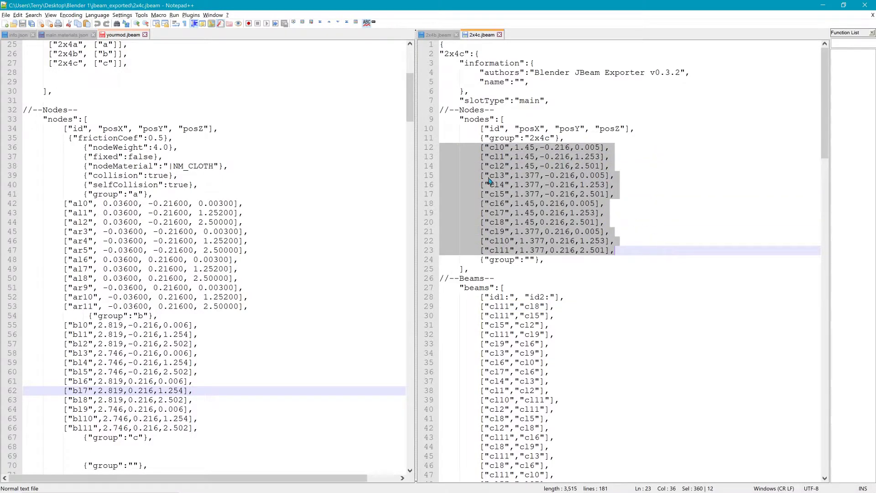
pyautogui.moveTo(451, 154); pyautogui.dragTo(88, 440)
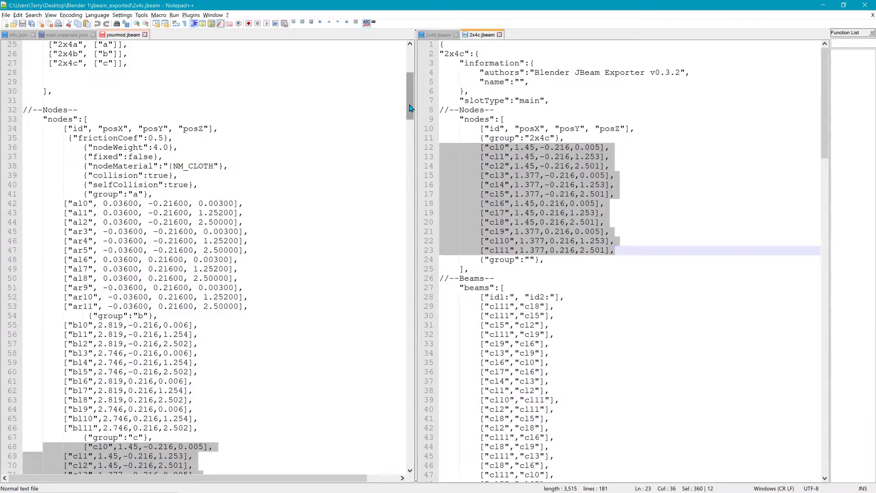
# Step: Copy all beam lines of 2x4c.jbeam into yourmod.jbeam, below the last b beam and above the closing empty breakGroup line
pyautogui.moveTo(409, 108); pyautogui.dragTo(358, 414)
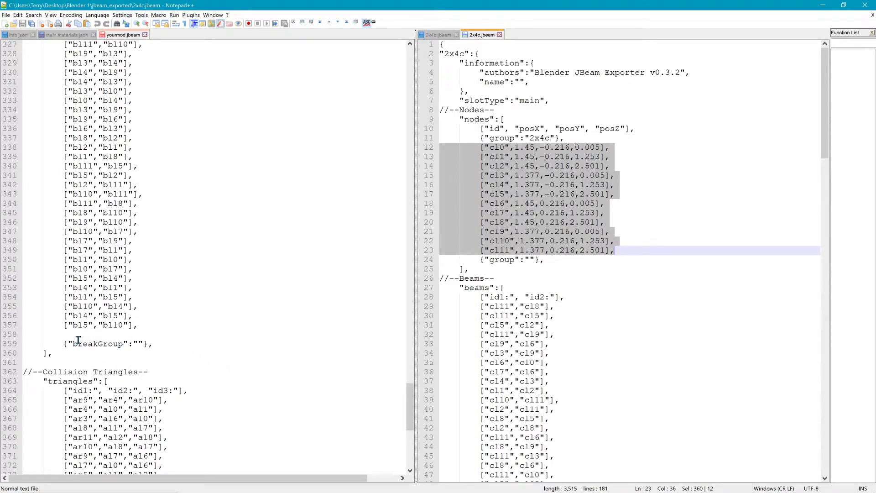
pyautogui.click(454, 313)
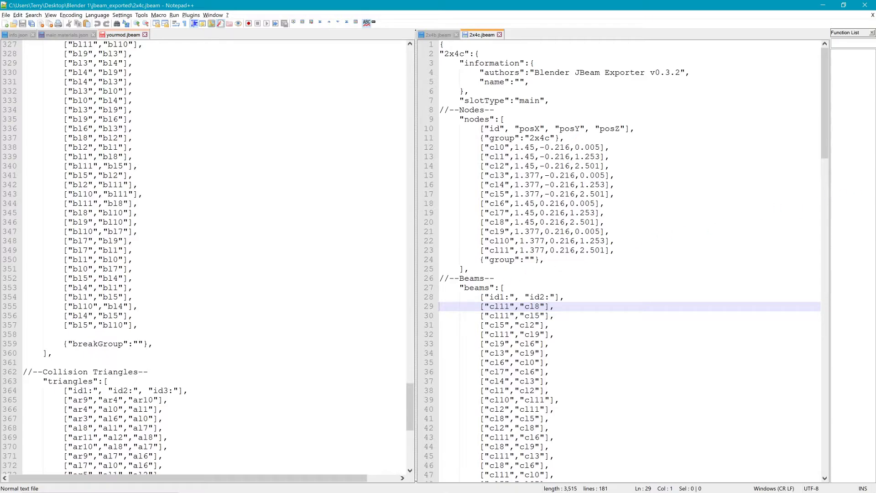
pyautogui.moveTo(826, 114); pyautogui.dragTo(796, 406)
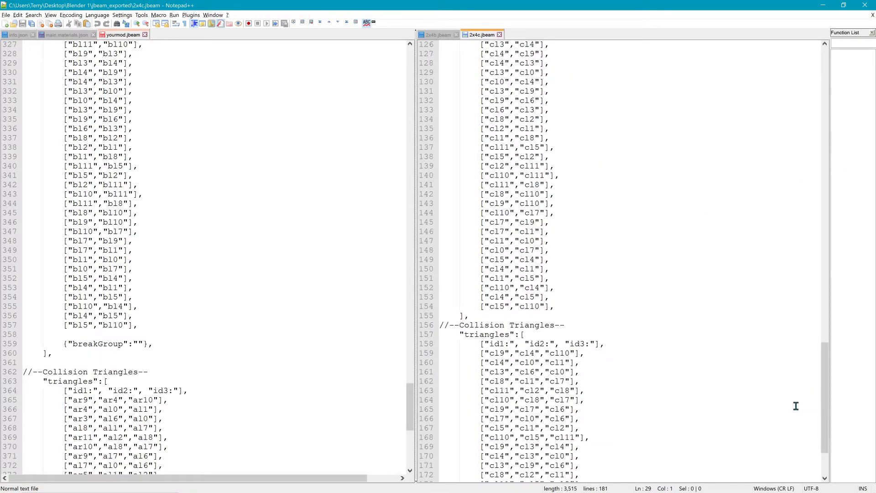
pyautogui.keyDown('shift'); pyautogui.click(576, 306); pyautogui.keyUp('shift')
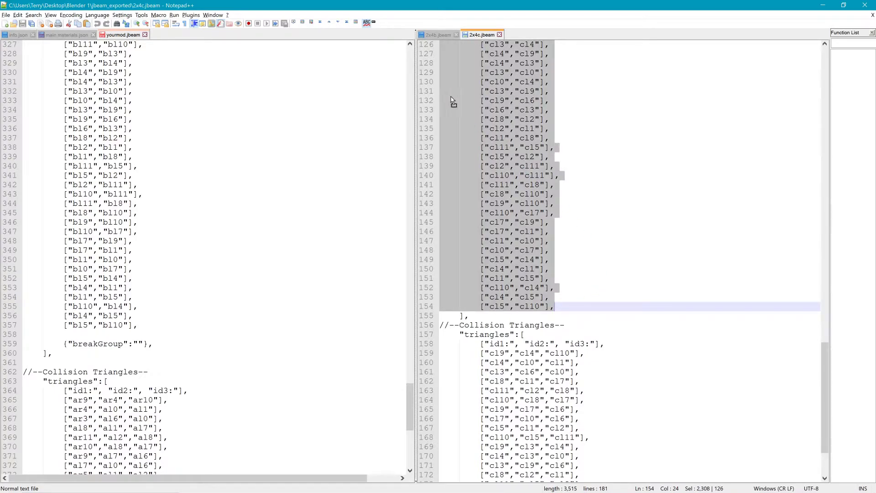
pyautogui.moveTo(452, 102); pyautogui.dragTo(36, 338)
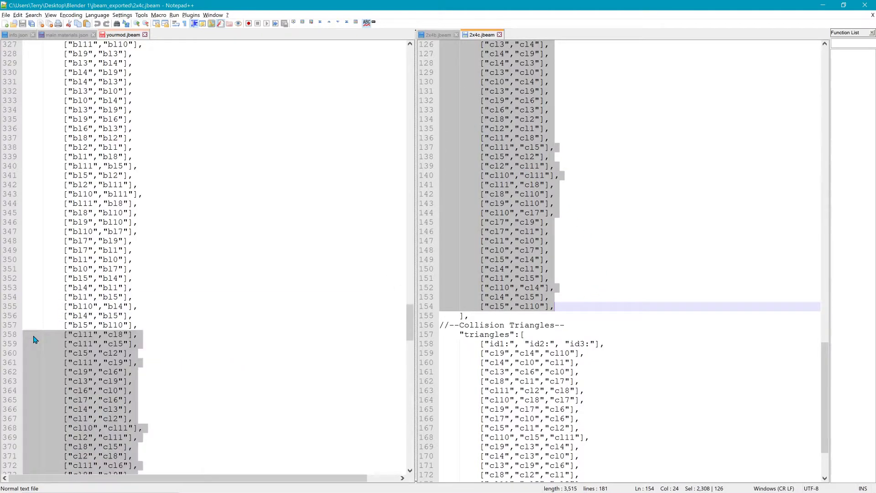
# Step: Copy all collision triangle lines of 2x4c.jbeam below the last b triangle in yourmod.jbeam and save yourmod.jbeam
pyautogui.moveTo(408, 311); pyautogui.dragTo(407, 442)
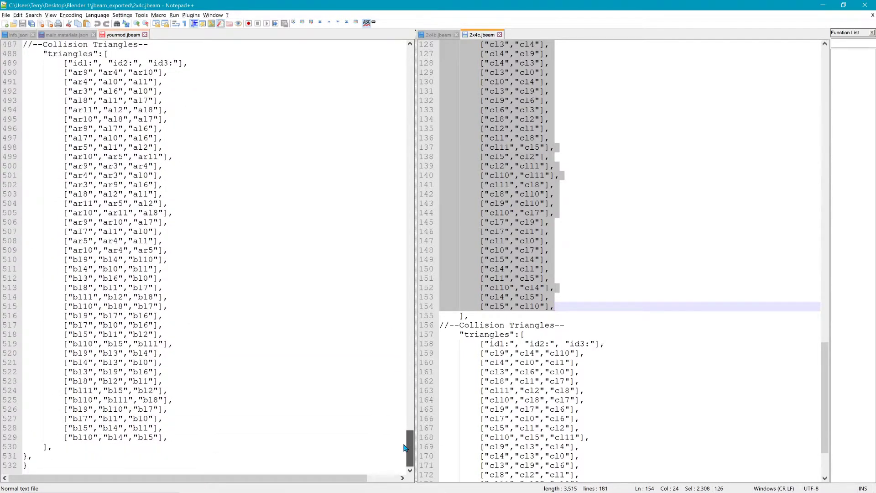
pyautogui.click(190, 443)
pyautogui.press('Return')
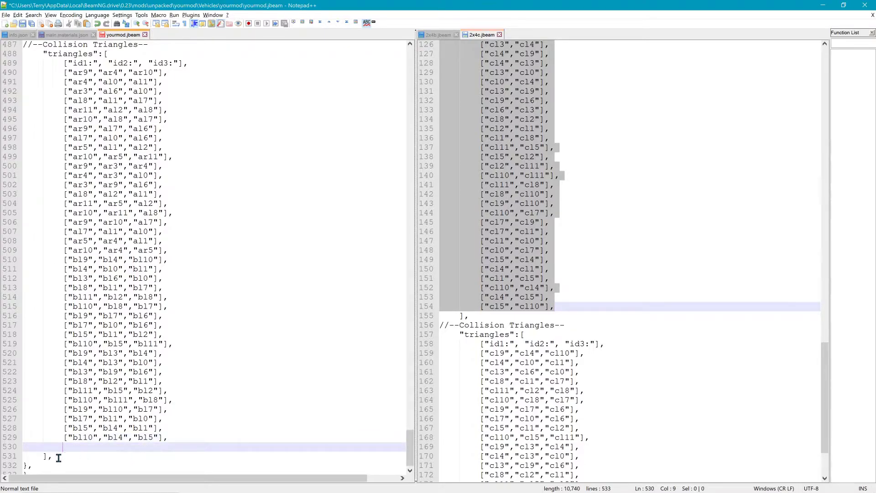
pyautogui.click(189, 445)
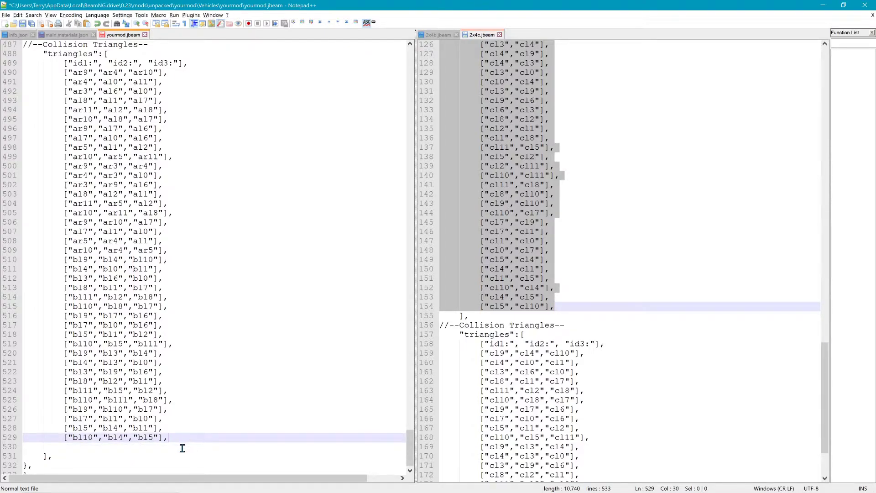
pyautogui.press('Return')
pyautogui.press('Return')
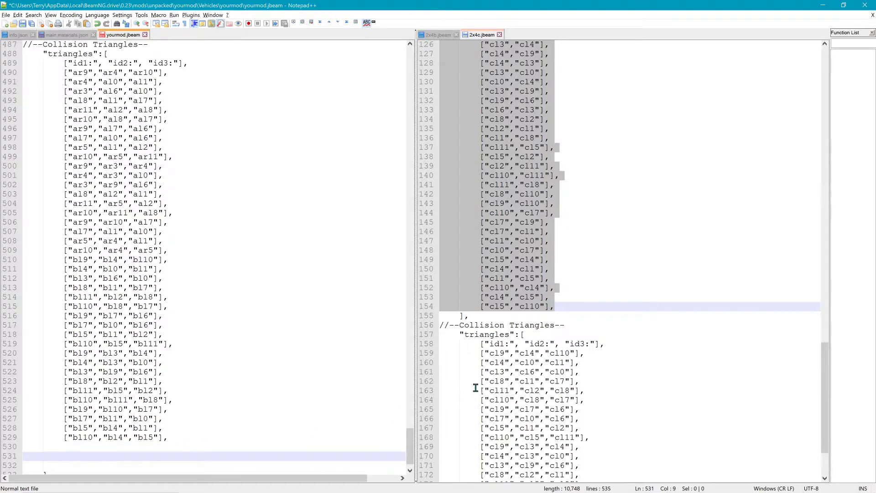
pyautogui.moveTo(449, 357); pyautogui.dragTo(691, 458)
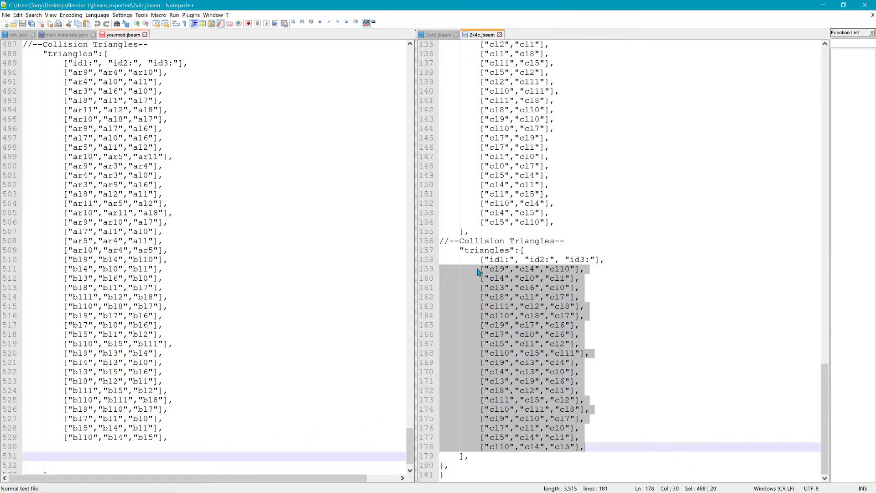
pyautogui.moveTo(478, 272); pyautogui.dragTo(29, 454)
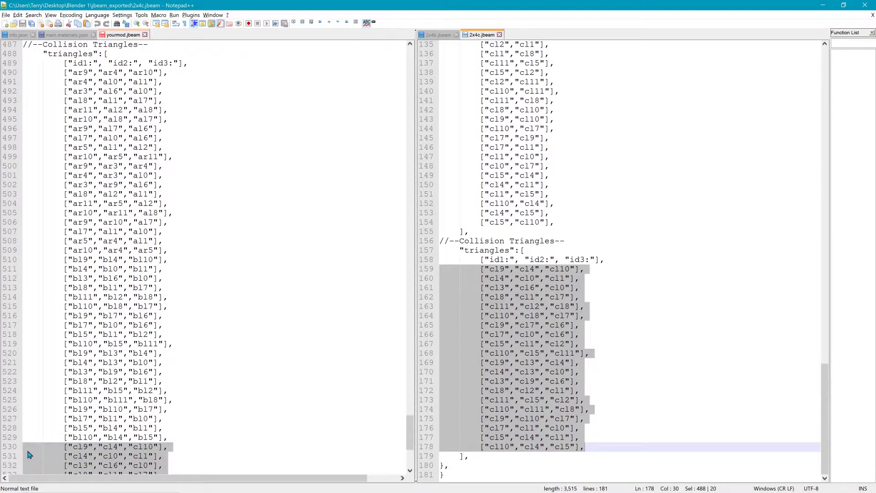
pyautogui.click(121, 36)
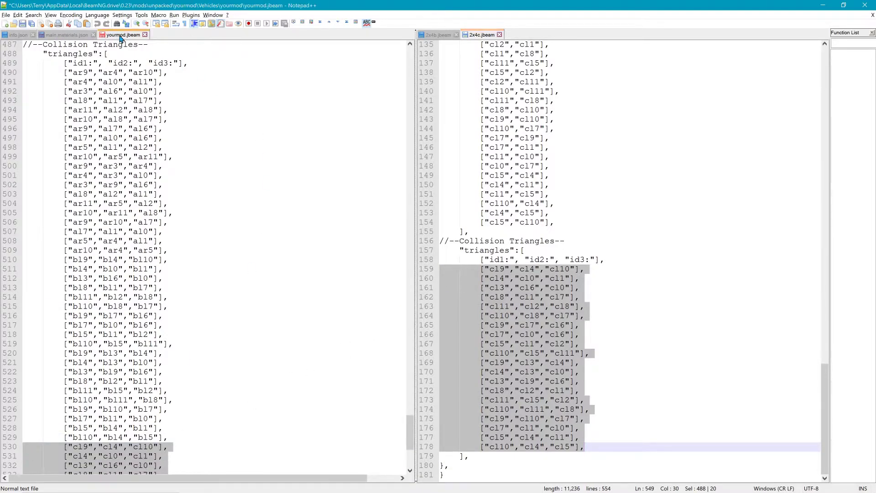
pyautogui.click(22, 24)
# Step: Switch to BeamNG.drive, leave the current level for the main menu and load Grid, Small, Pure in Freeroam
pyautogui.hotkey('alt', 'Tab')
pyautogui.hotkey('alt', 'Tab')
pyautogui.hotkey('alt', 'Tab')
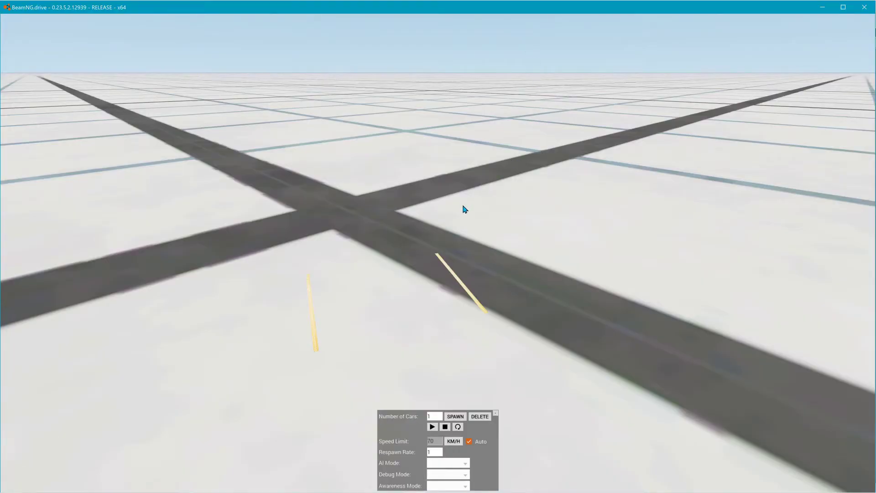
pyautogui.press('`')
pyautogui.press('`')
pyautogui.press('Escape')
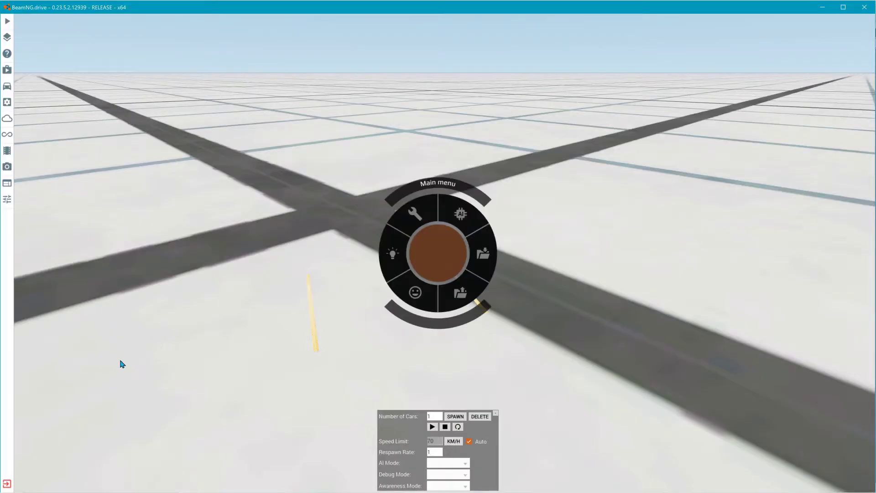
pyautogui.click(7, 484)
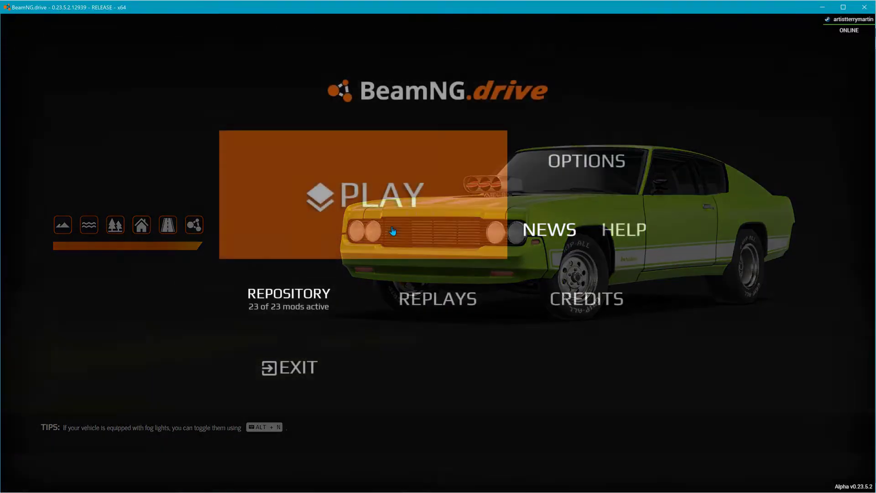
pyautogui.click(393, 231)
pyautogui.click(493, 196)
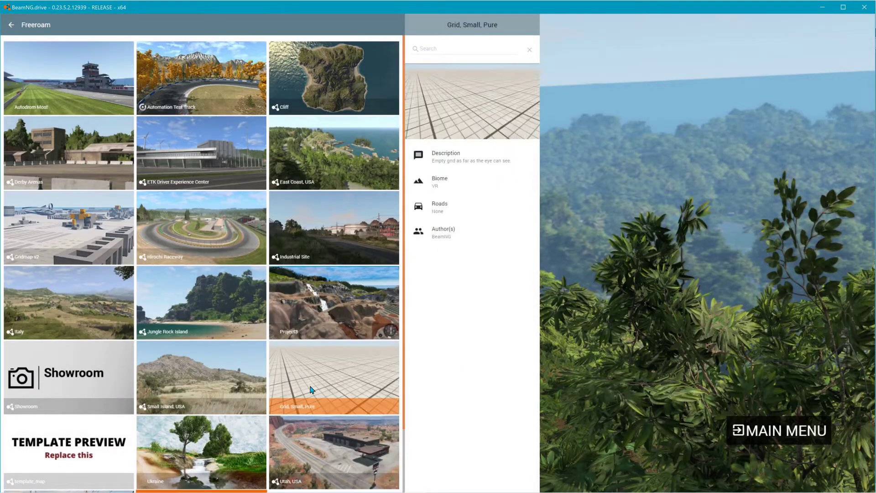
pyautogui.click(386, 396)
pyautogui.click(467, 481)
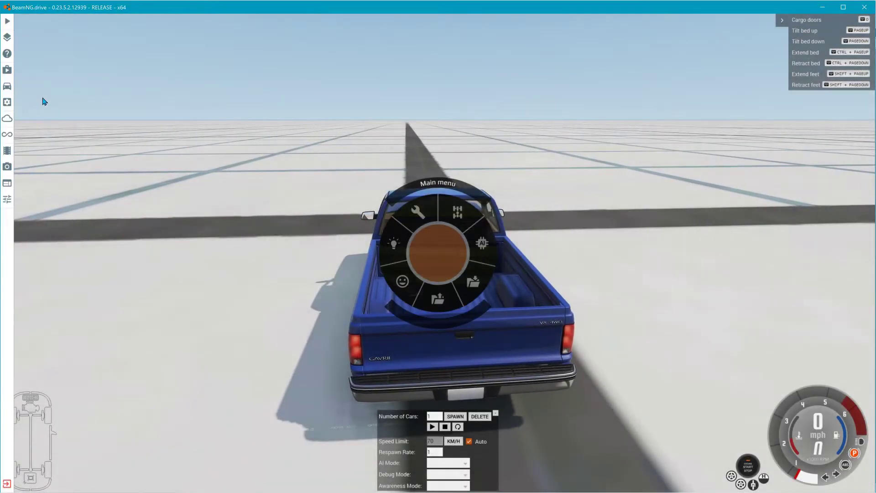
# Step: Spawn the yourmod vehicle and pull one of its standing boards over by its upper end
pyautogui.click(7, 85)
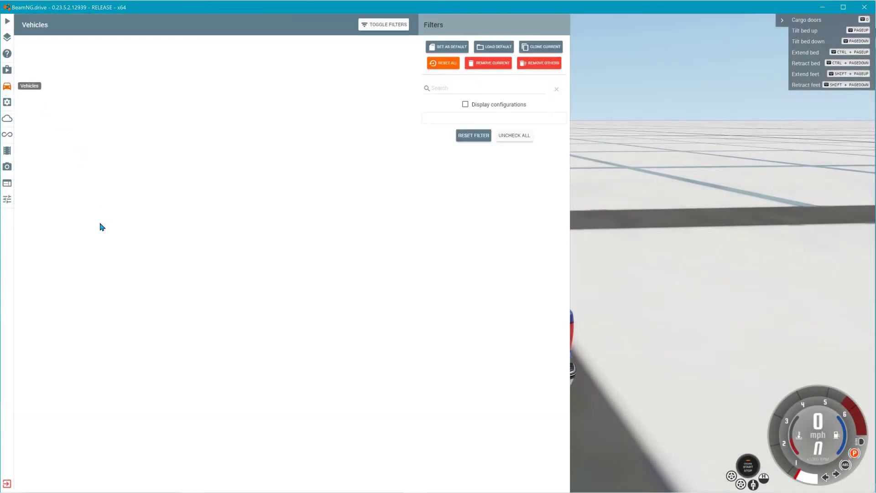
pyautogui.scroll(-2, 141, 413)
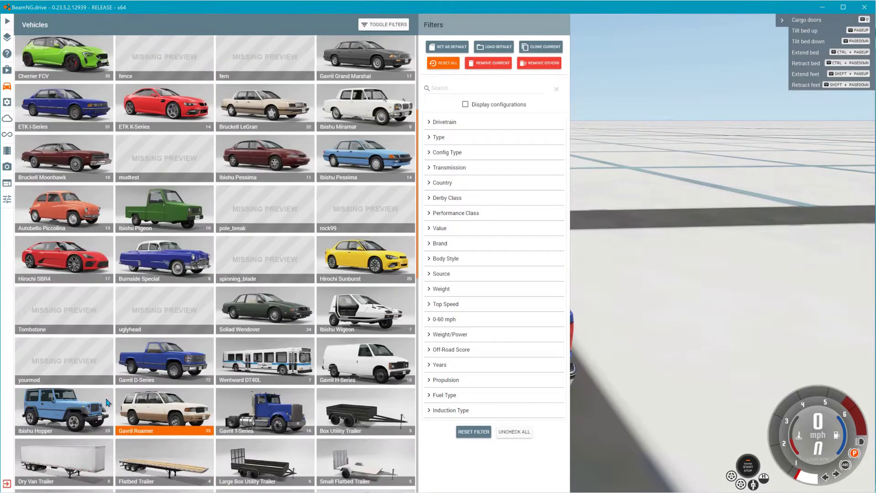
pyautogui.click(84, 348)
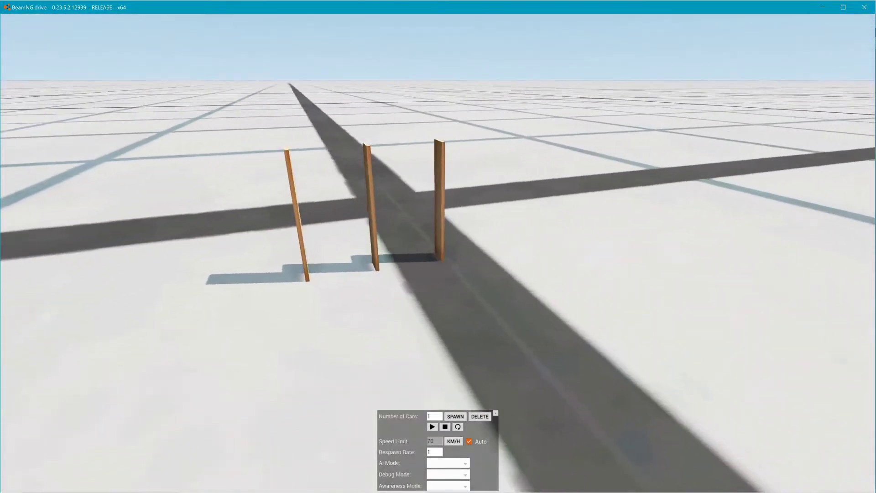
pyautogui.moveTo(439, 139); pyautogui.dragTo(417, 270)
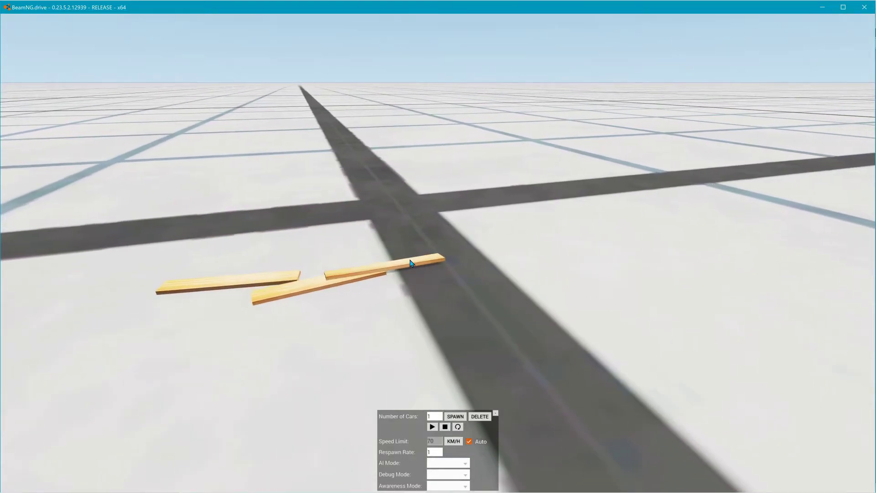
# Step: Switch to the Blender scene 2x4a.blend and duplicate the 2x4c board in place
pyautogui.hotkey('alt', 'Tab')
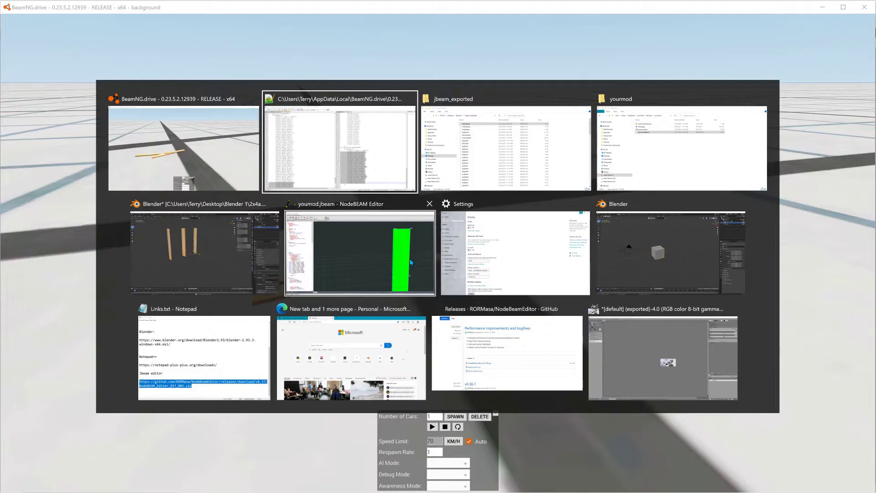
pyautogui.hotkey('alt', 'Tab')
pyautogui.hotkey('alt', 'Tab')
pyautogui.hotkey('alt', 'Tab')
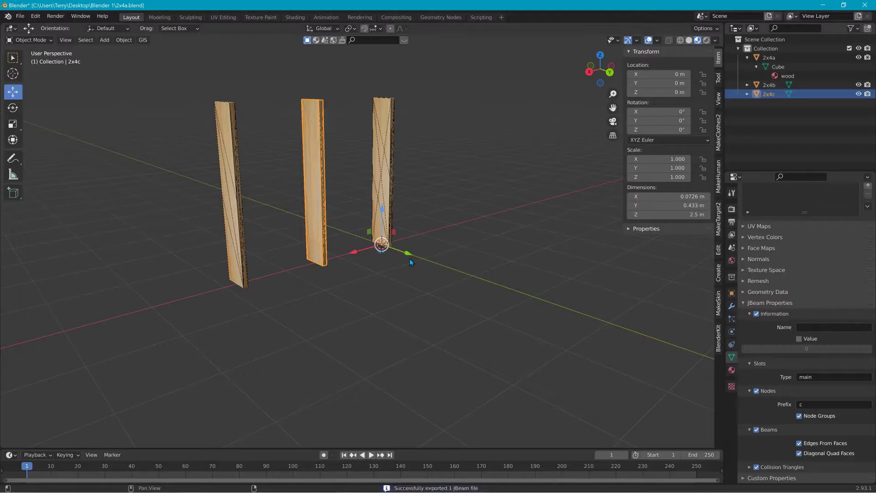
pyautogui.scroll(1, 473, 152)
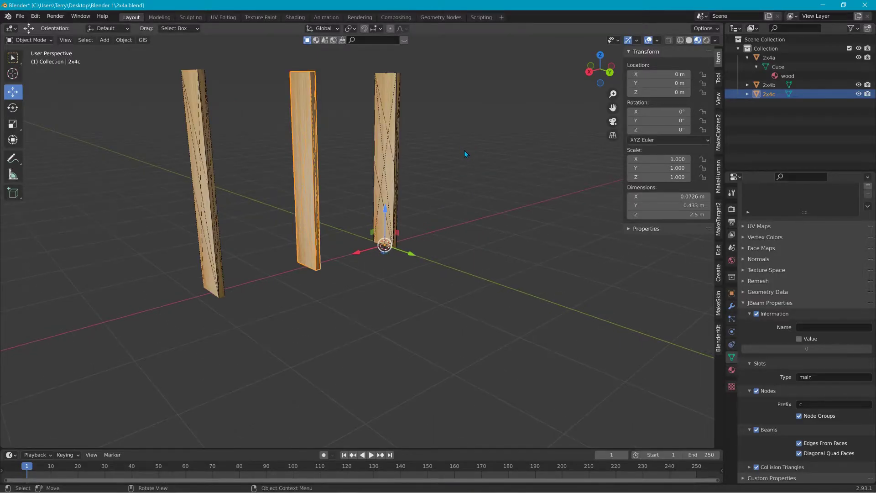
pyautogui.moveTo(464, 149); pyautogui.dragTo(437, 262, button='middle')
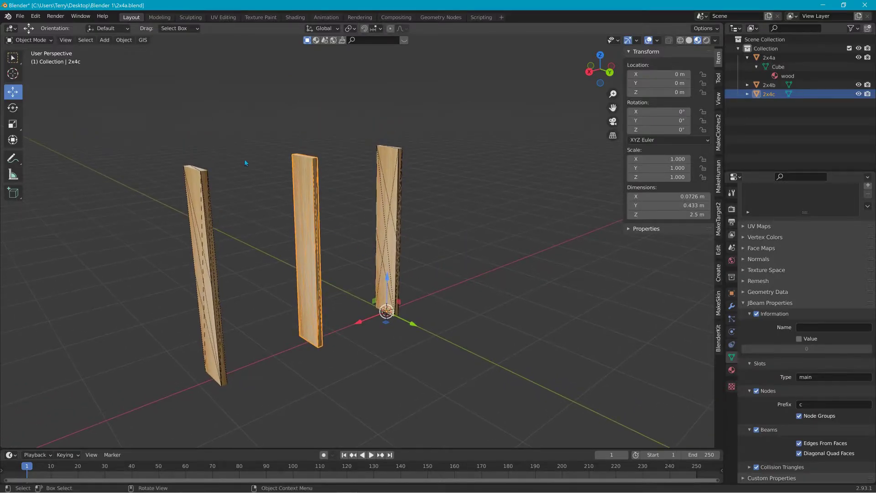
pyautogui.click(124, 40)
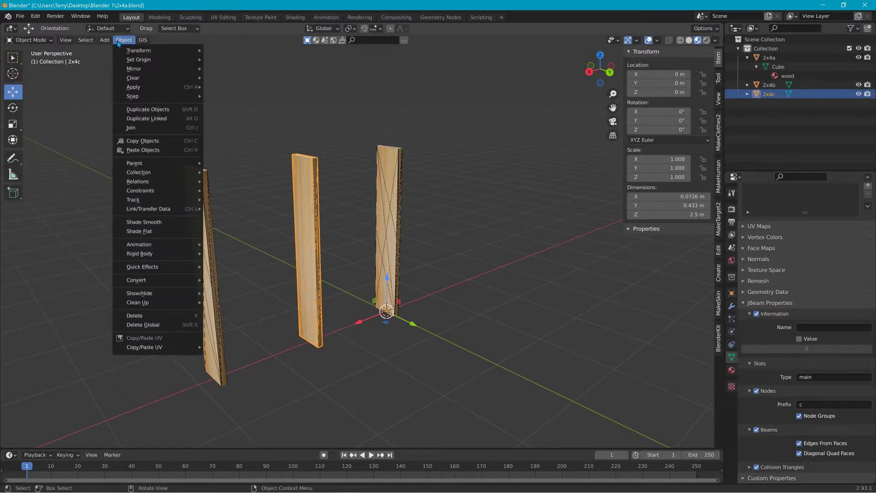
pyautogui.click(150, 109)
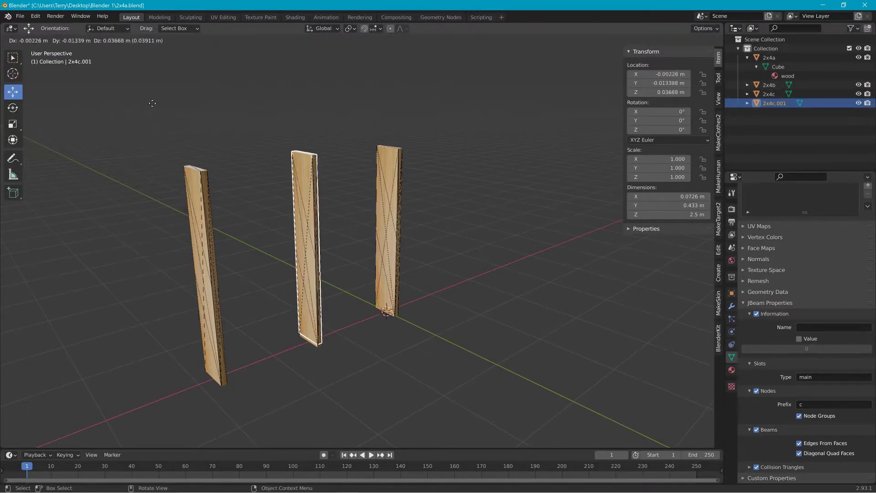
pyautogui.rightClick(147, 56)
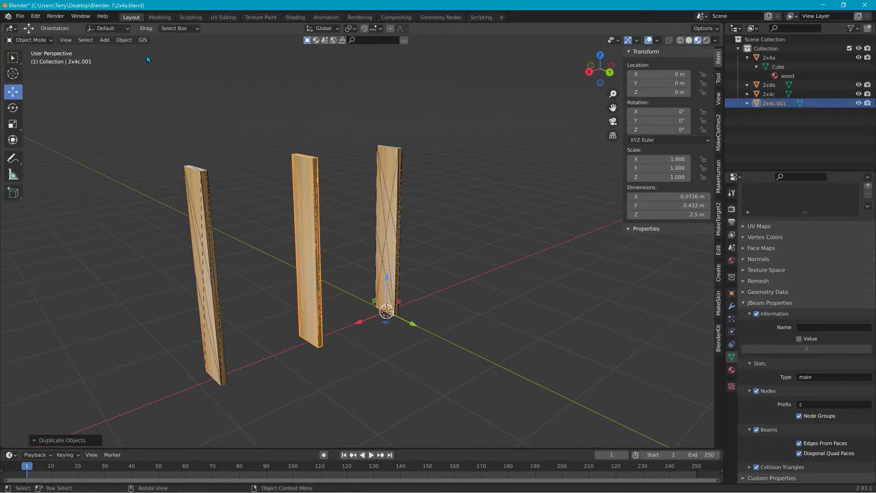
# Step: Set the duplicated board's origin to the 3D cursor and move its geometry to the origin
pyautogui.click(124, 40)
pyautogui.moveTo(148, 85)
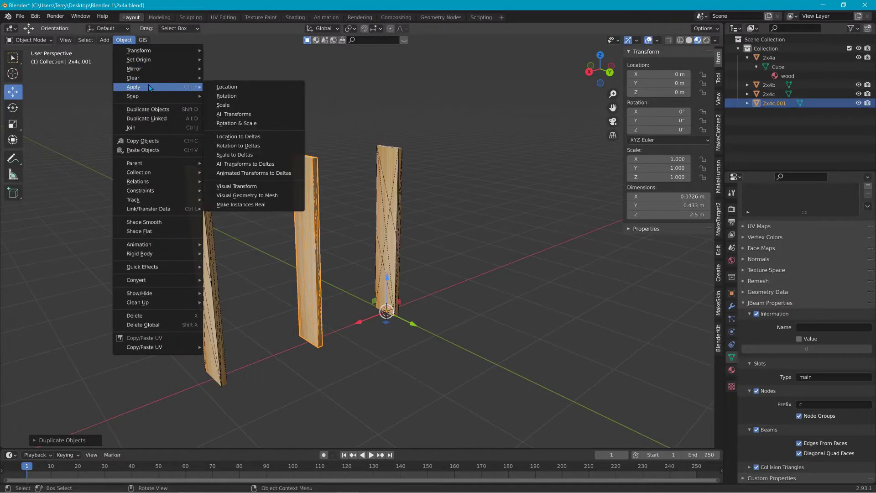
pyautogui.moveTo(154, 59)
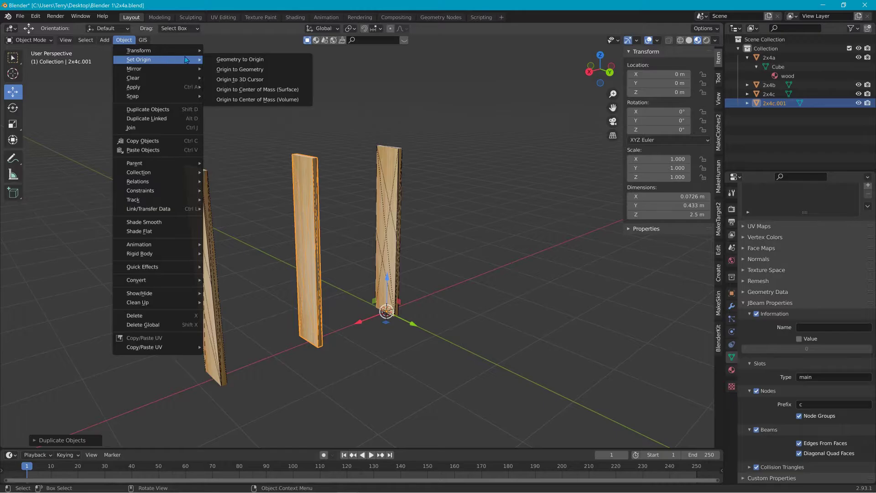
pyautogui.click(240, 78)
pyautogui.click(124, 40)
pyautogui.click(245, 61)
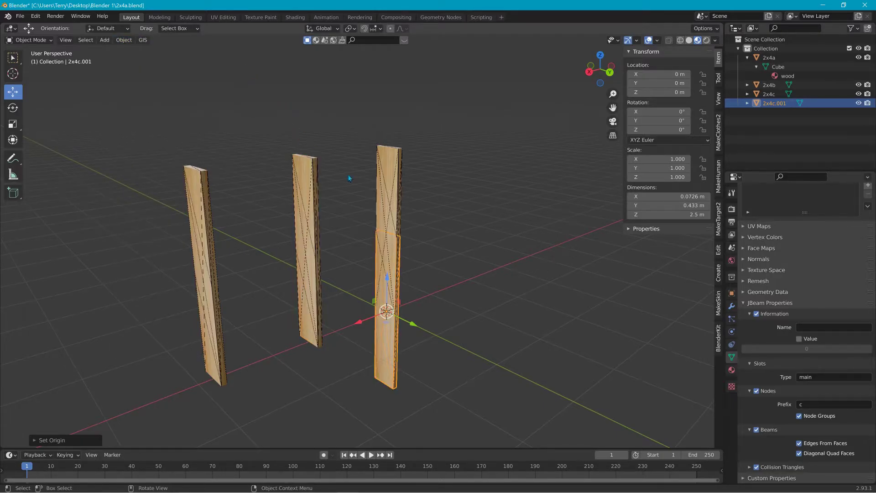
# Step: Rotate the duplicated board 90 degrees about the global Y axis so it lies flat
pyautogui.press('r')
pyautogui.press('y')
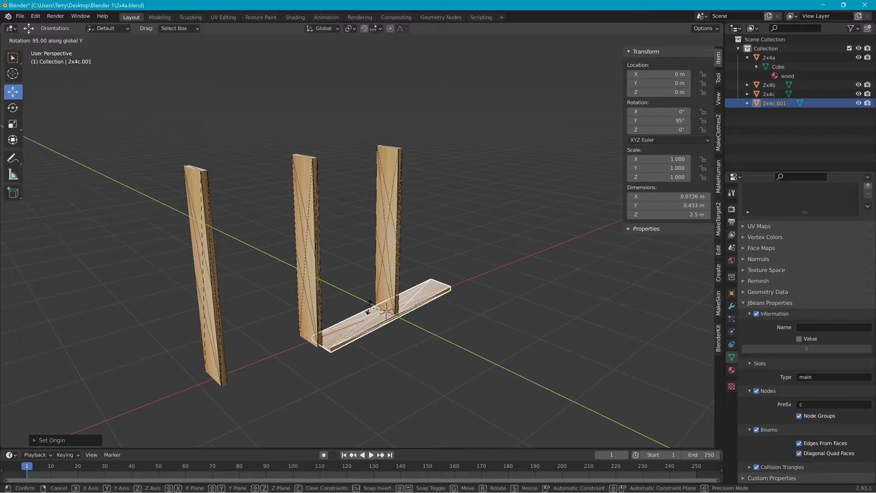
pyautogui.write('90')
pyautogui.press('Return')
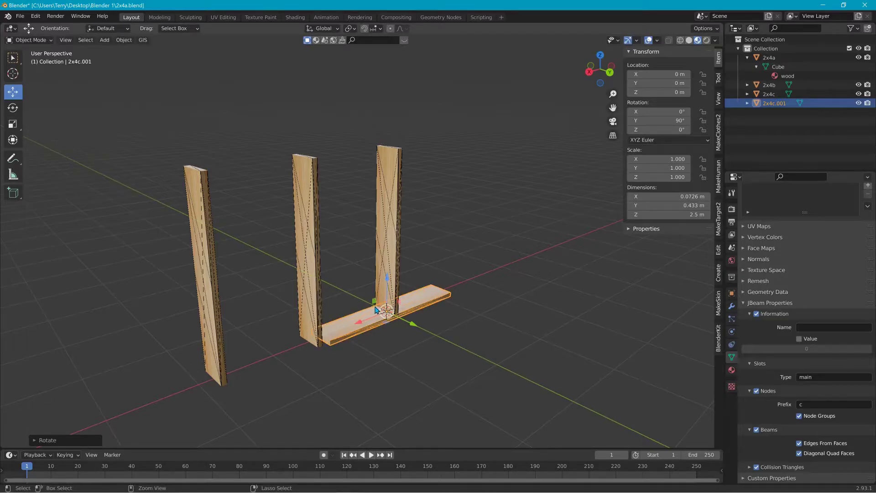
# Step: Raise the flat duplicated board along Z to about 2.54 m, just above the standing boards' upper ends
pyautogui.moveTo(390, 281); pyautogui.dragTo(404, 140)
pyautogui.scroll(6, 455, 162)
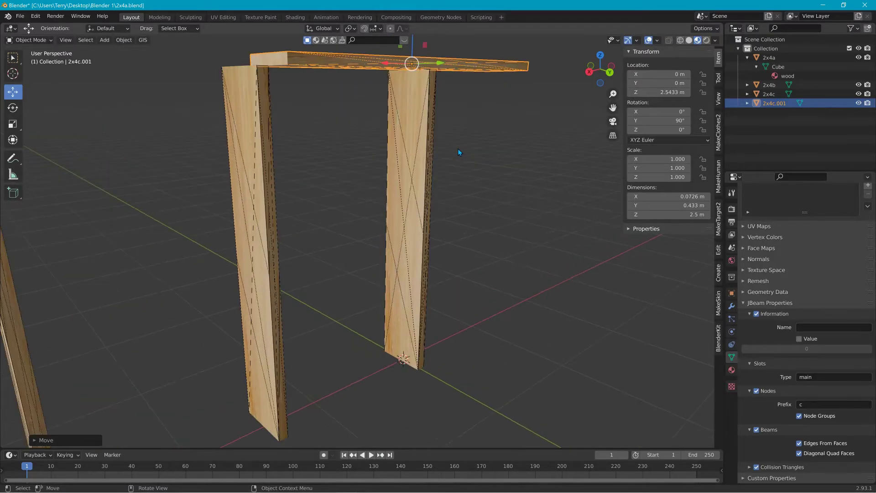
pyautogui.moveTo(459, 149); pyautogui.dragTo(436, 157, button='middle')
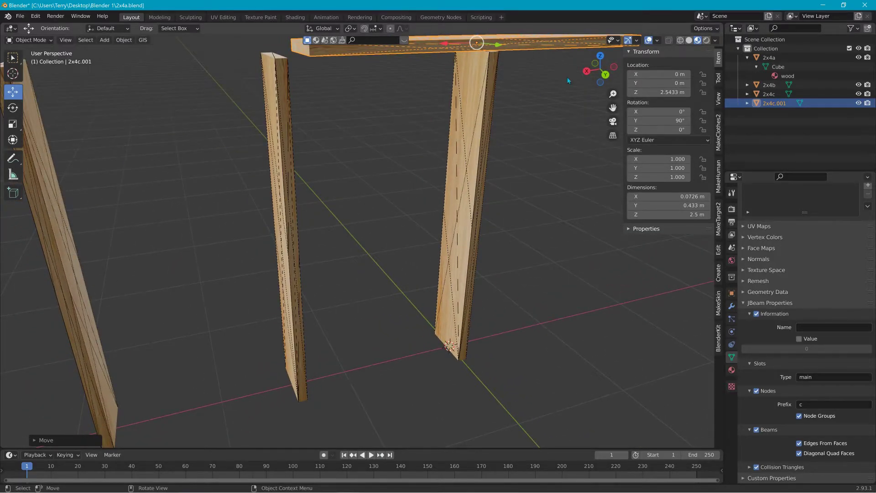
# Step: From a straight back view, shift the raised board along X by about 0.58 m so it spans two standing boards
pyautogui.click(605, 74)
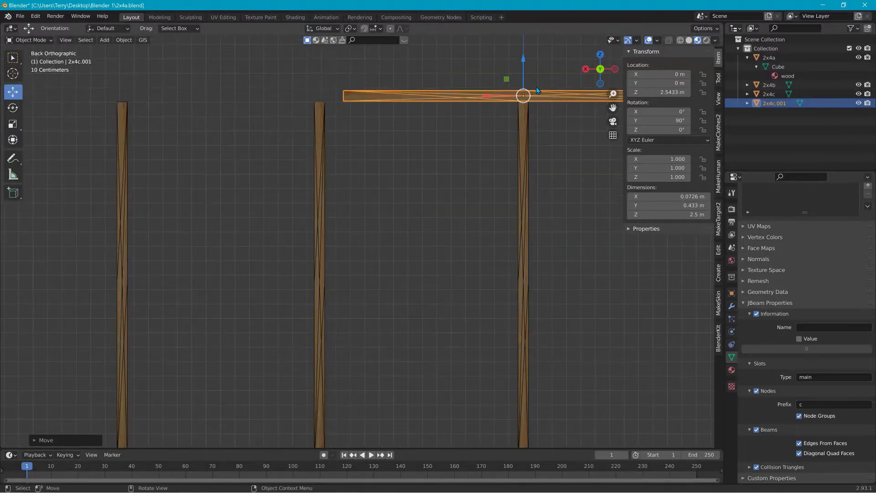
pyautogui.scroll(-2, 539, 94)
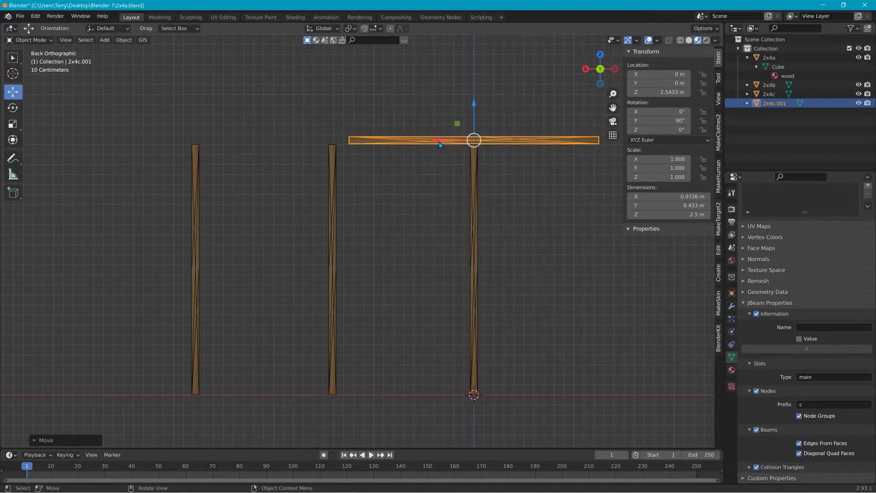
pyautogui.press('g')
pyautogui.press('x')
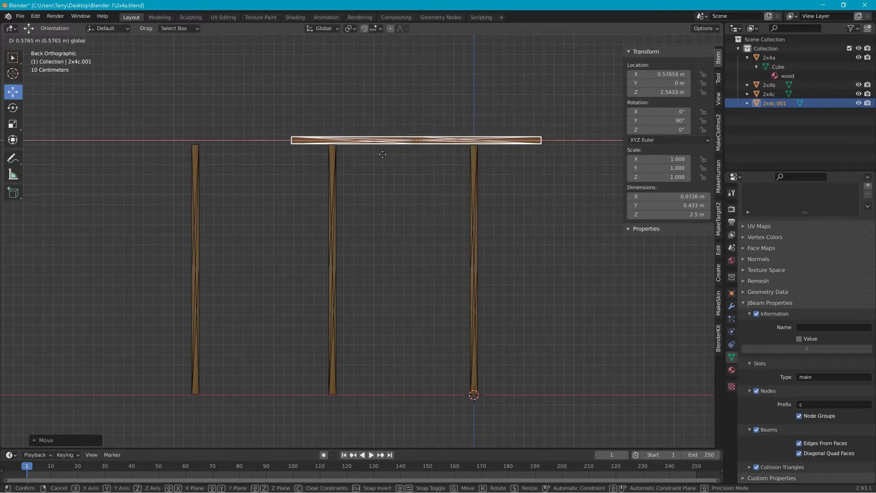
pyautogui.click(399, 147)
# Step: Examine the clearance between the horizontal board and the upper ends of the standing boards beneath it
pyautogui.scroll(6, 433, 105)
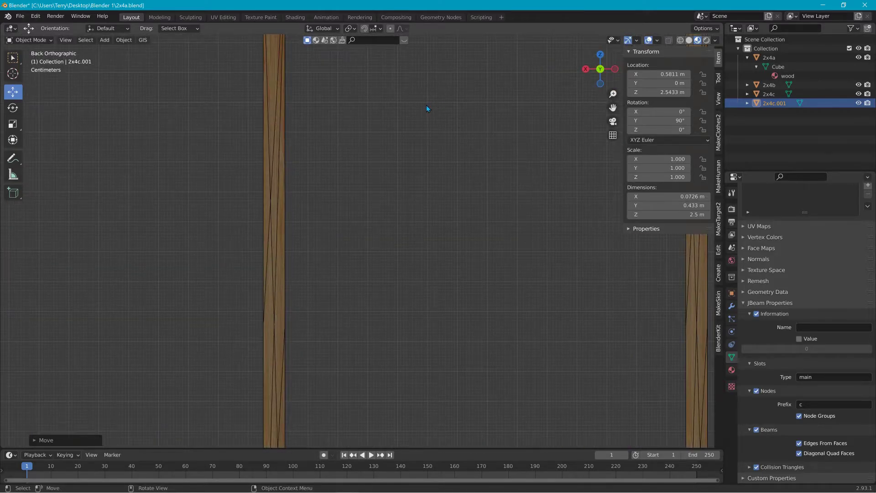
pyautogui.scroll(2, 426, 105)
pyautogui.keyDown('shift'); pyautogui.moveTo(426, 105); pyautogui.dragTo(448, 338, button='middle'); pyautogui.keyUp('shift')
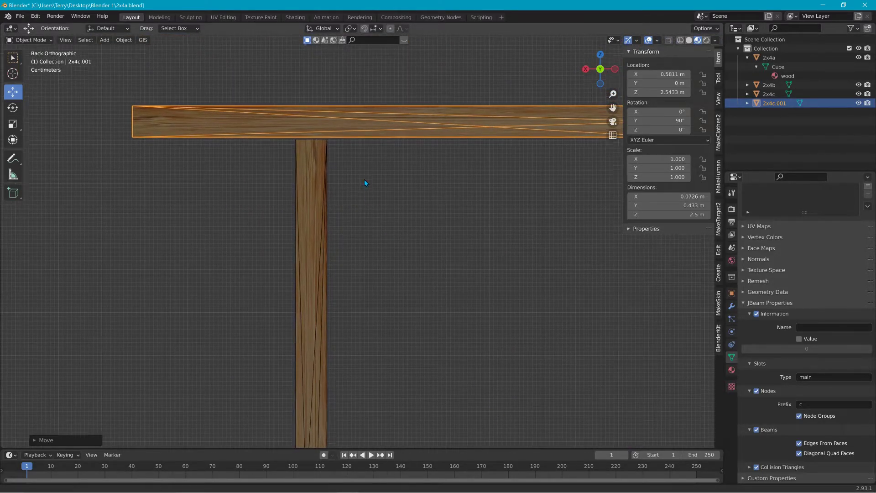
pyautogui.keyDown('shift'); pyautogui.moveTo(364, 179); pyautogui.dragTo(388, 247, button='middle'); pyautogui.keyUp('shift')
pyautogui.scroll(3, 387, 245)
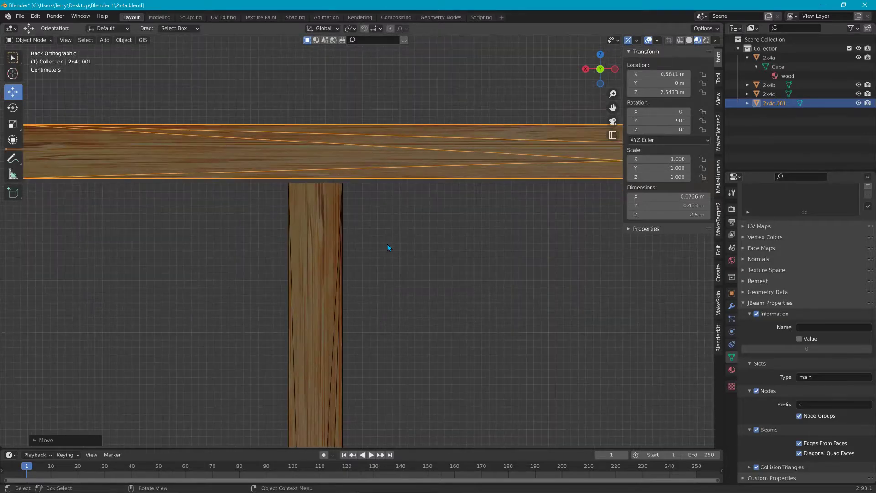
pyautogui.scroll(1, 387, 244)
pyautogui.scroll(-6, 435, 209)
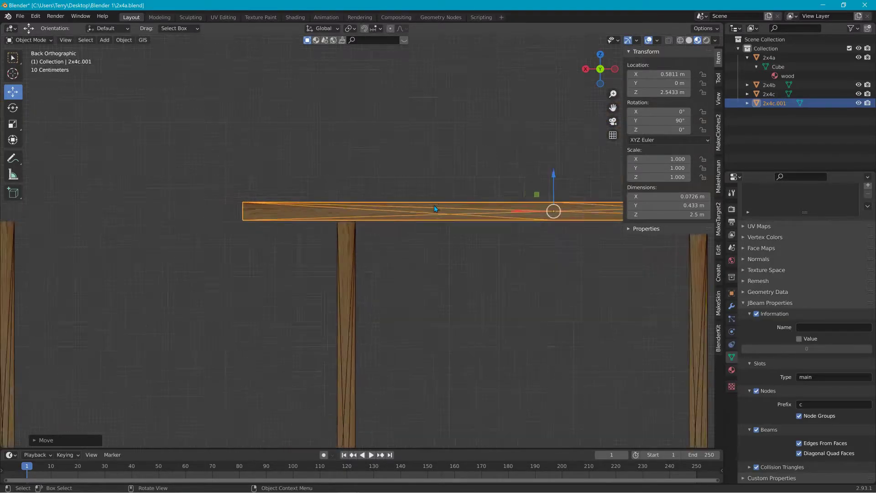
pyautogui.scroll(-5, 464, 229)
pyautogui.moveTo(458, 253)
pyautogui.mouseDown(button='middle')
pyautogui.moveTo(415, 278)
pyautogui.moveTo(450, 267)
pyautogui.mouseUp(button='middle')
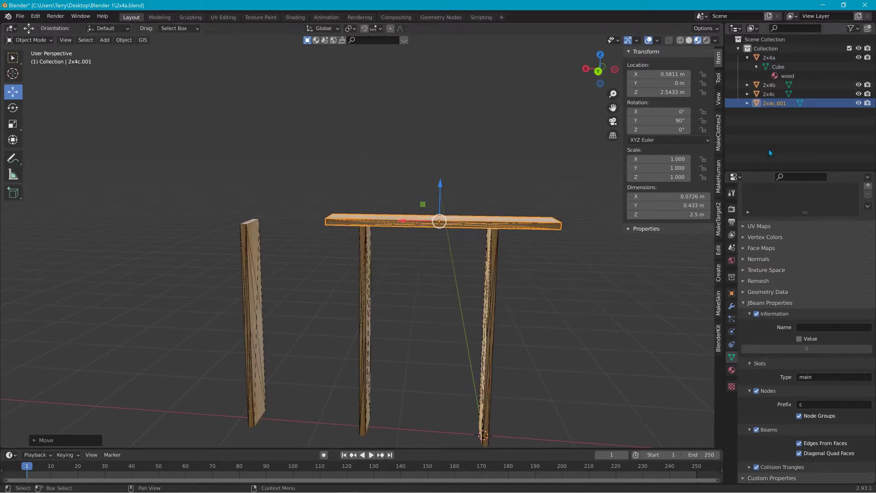
# Step: Rename the duplicated board 2x4c.001 as 2x4d
pyautogui.doubleClick(768, 103)
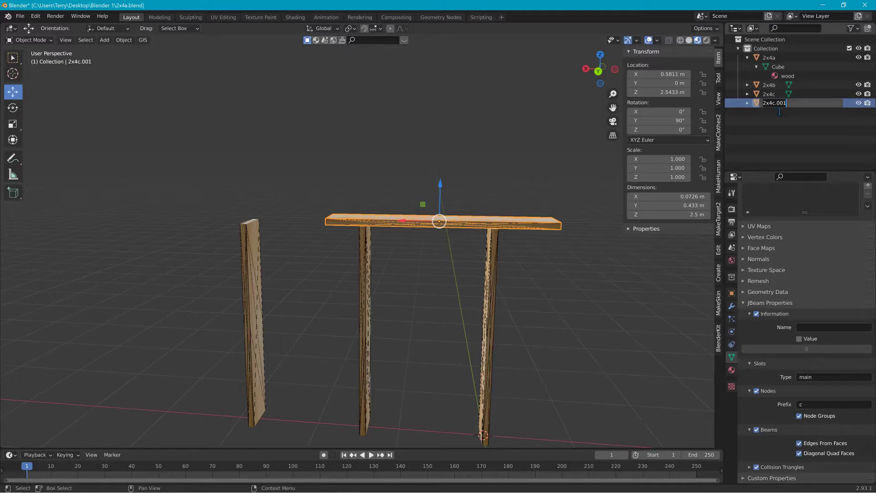
pyautogui.moveTo(776, 106); pyautogui.dragTo(800, 115)
pyautogui.press('BackSpace')
pyautogui.press('Return')
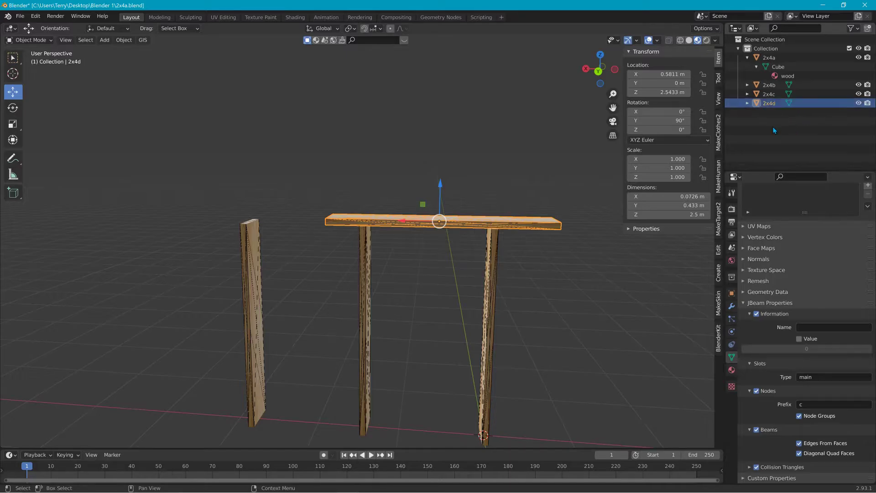
# Step: Apply all transforms to the 2x4d board and set its JBeam node prefix to d
pyautogui.click(125, 44)
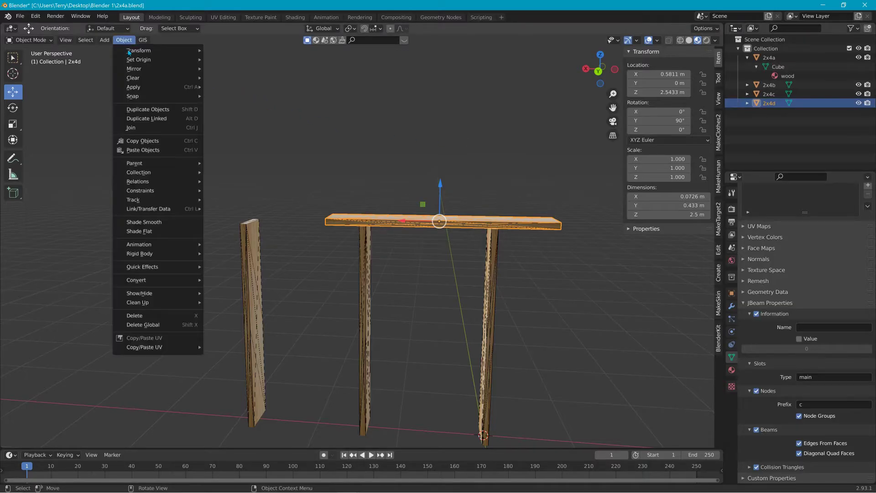
pyautogui.moveTo(152, 88)
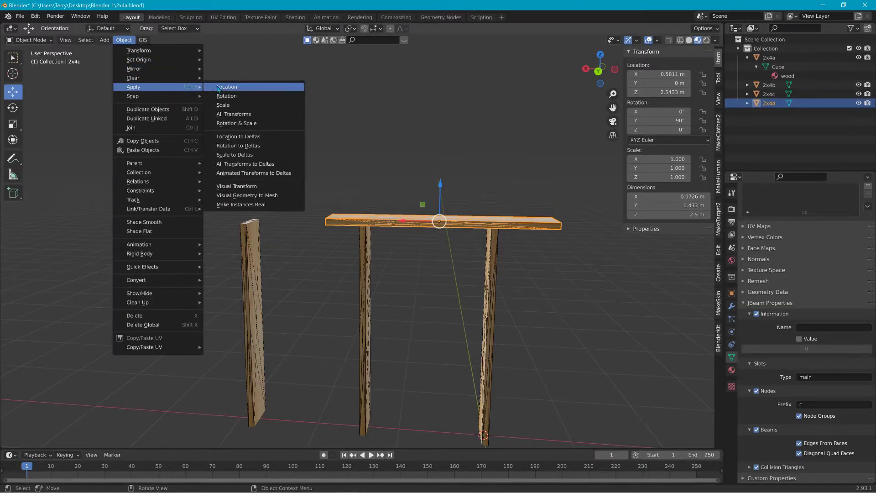
pyautogui.click(233, 115)
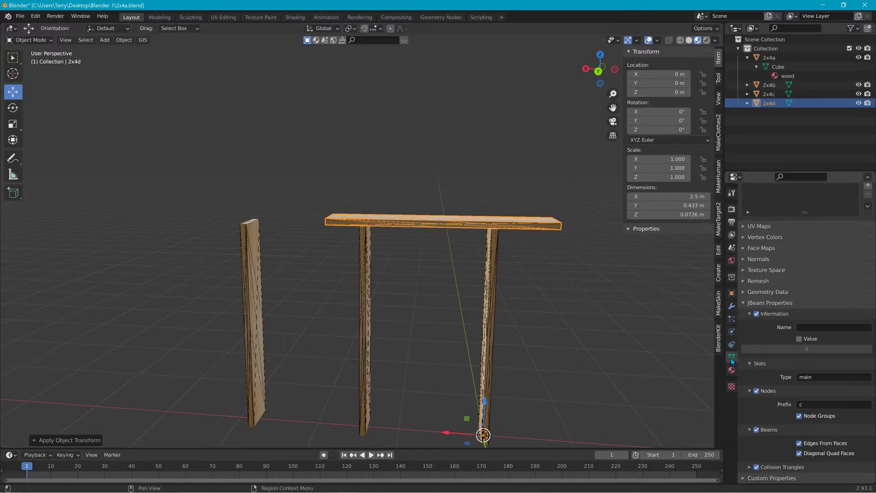
pyautogui.click(809, 404)
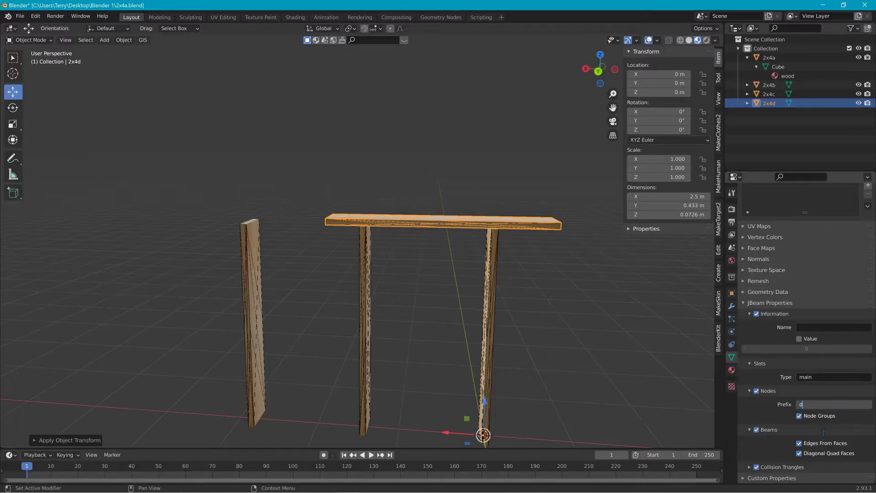
pyautogui.press('Return')
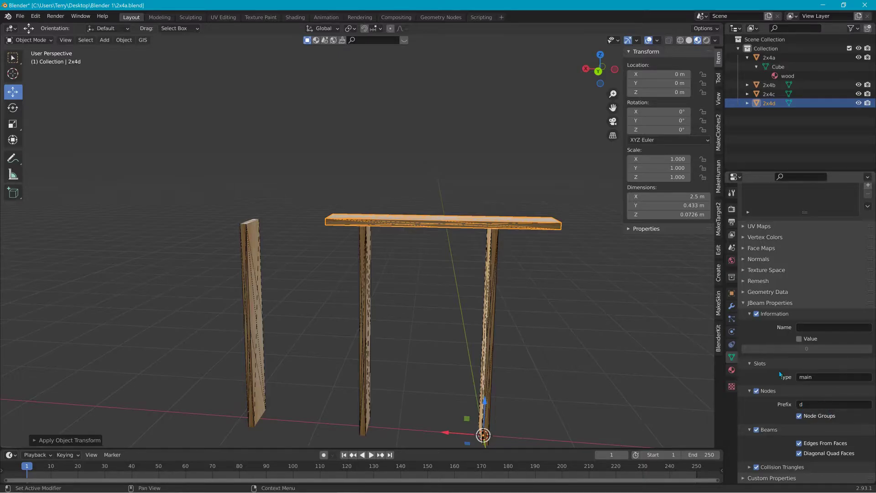
# Step: Export the scene as Collada into the yourmod folder, overwriting yourmod.dae
pyautogui.click(19, 17)
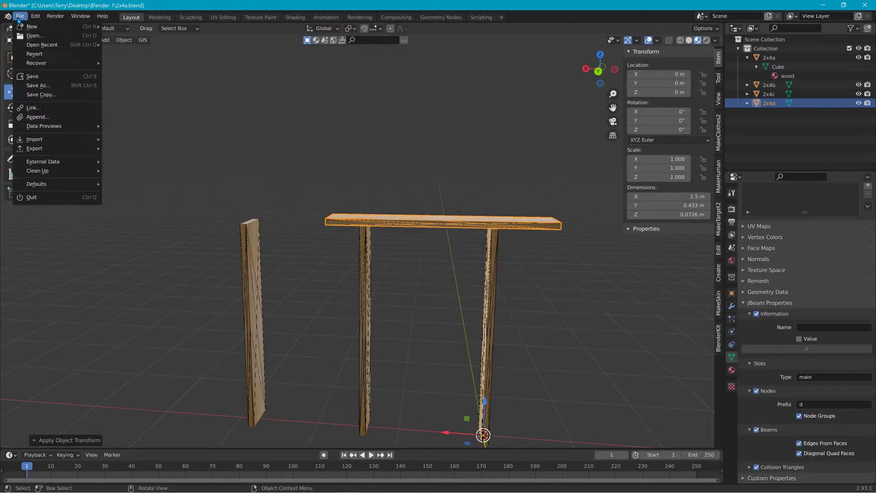
pyautogui.moveTo(51, 148)
pyautogui.click(137, 149)
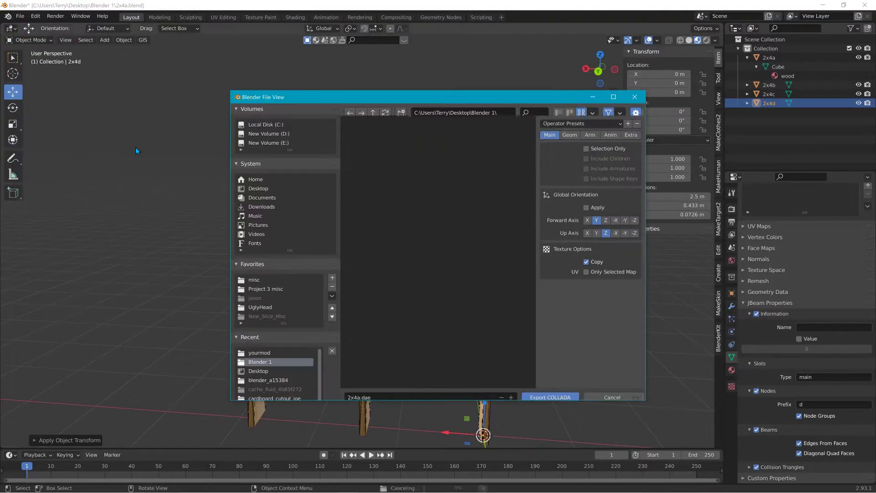
pyautogui.click(273, 355)
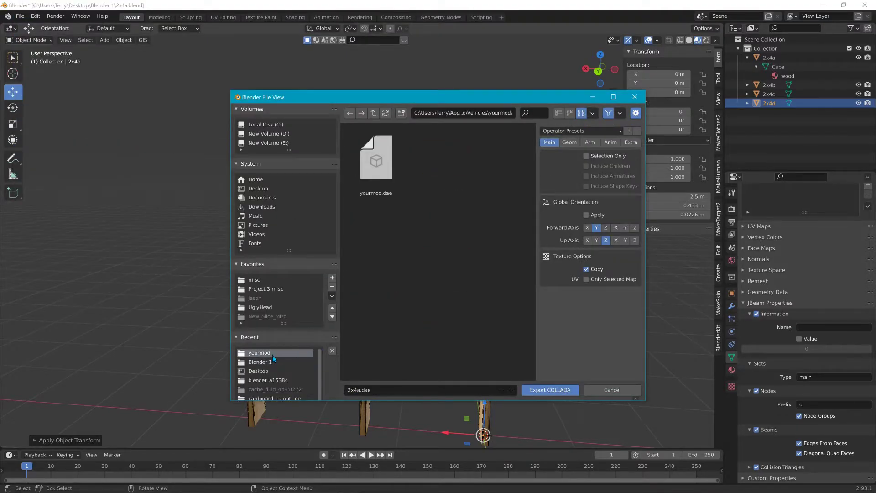
pyautogui.click(370, 181)
pyautogui.click(550, 390)
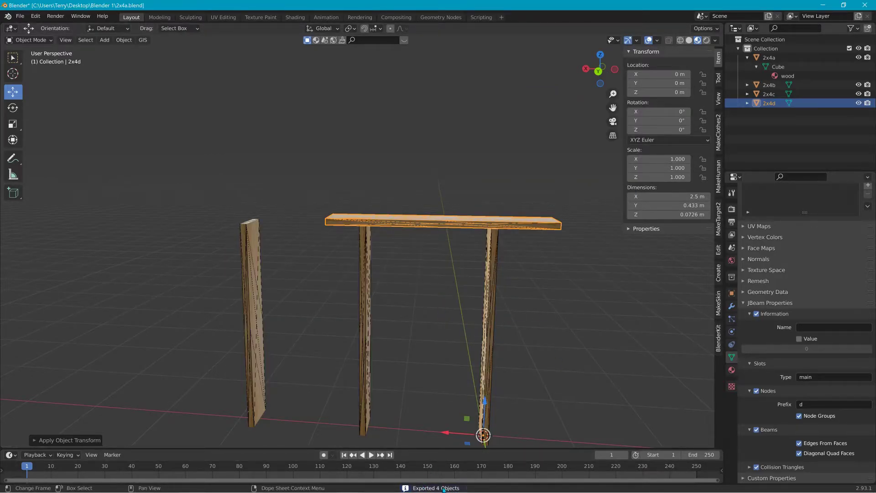
# Step: Export the selected 2x4d board as a JBeam file
pyautogui.click(21, 16)
pyautogui.moveTo(73, 149)
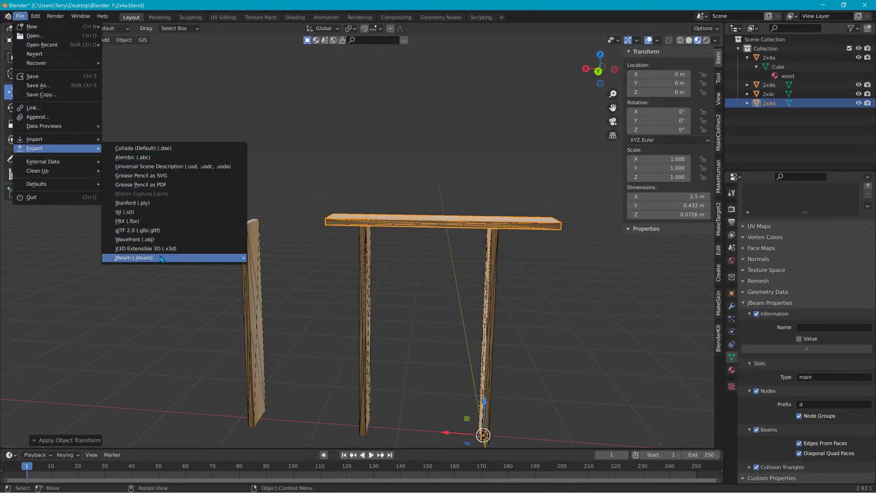
pyautogui.moveTo(163, 258)
pyautogui.click(263, 261)
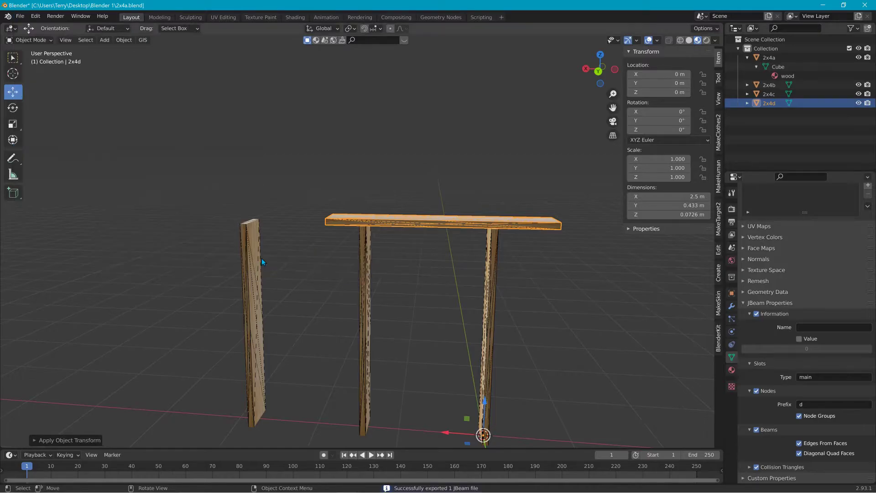
# Step: Switch to Notepad++ and open 2x4d.jbeam from the jbeam_exported folder beside yourmod.jbeam
pyautogui.click(822, 5)
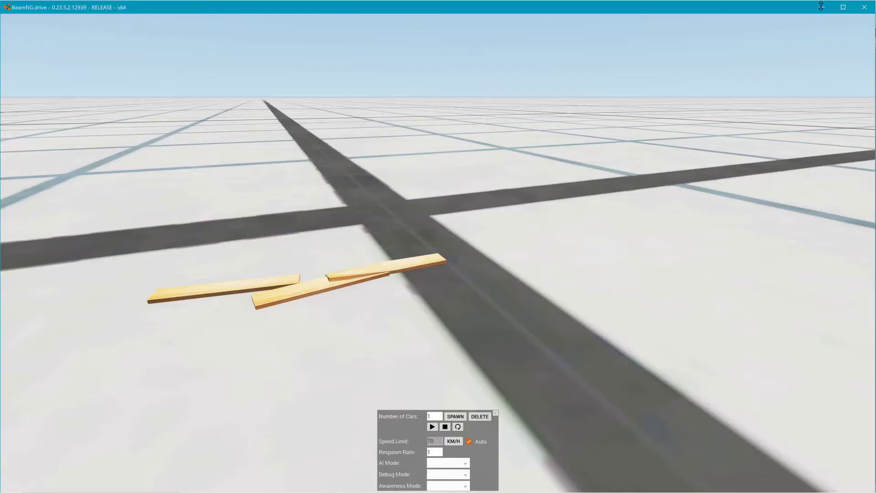
pyautogui.click(827, 7)
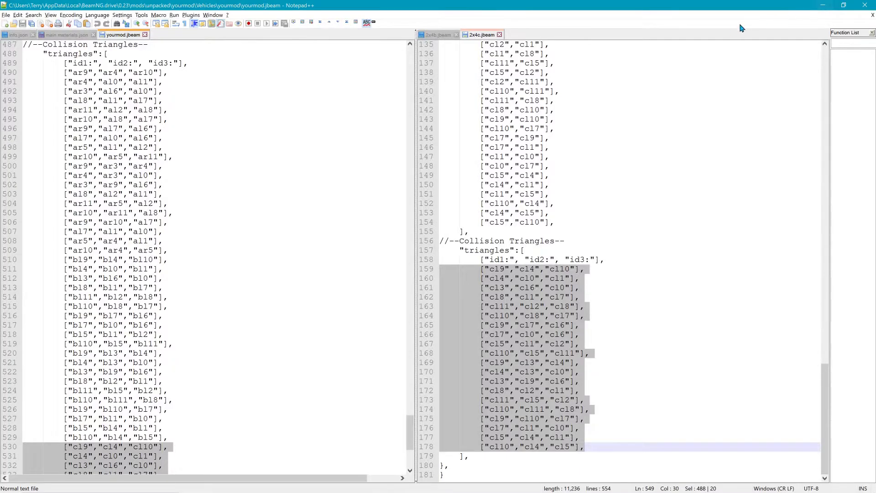
pyautogui.click(844, 5)
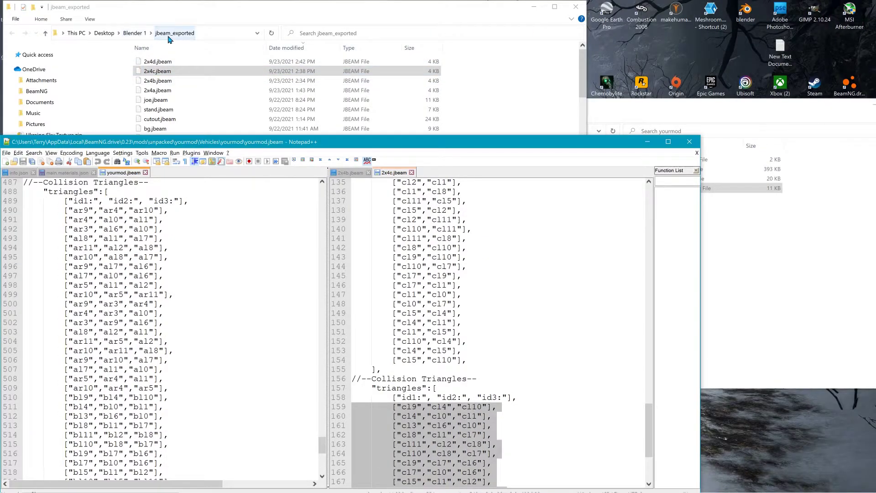
pyautogui.moveTo(155, 62); pyautogui.dragTo(589, 338)
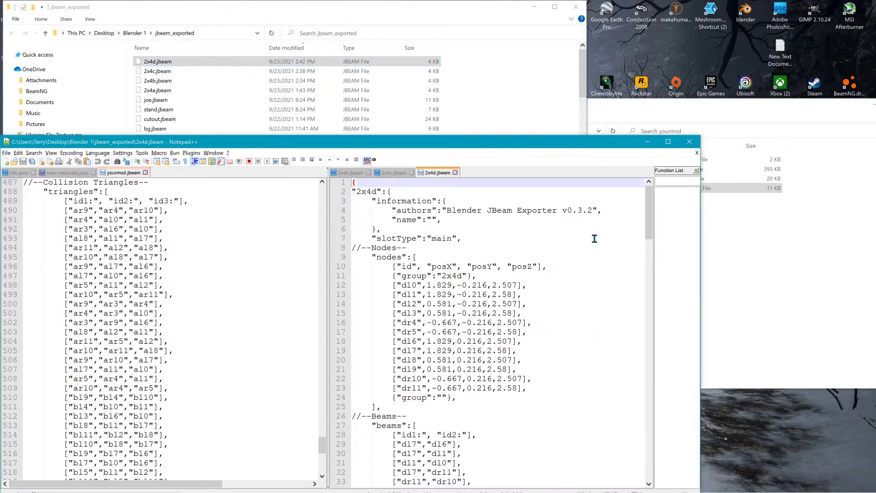
pyautogui.click(668, 142)
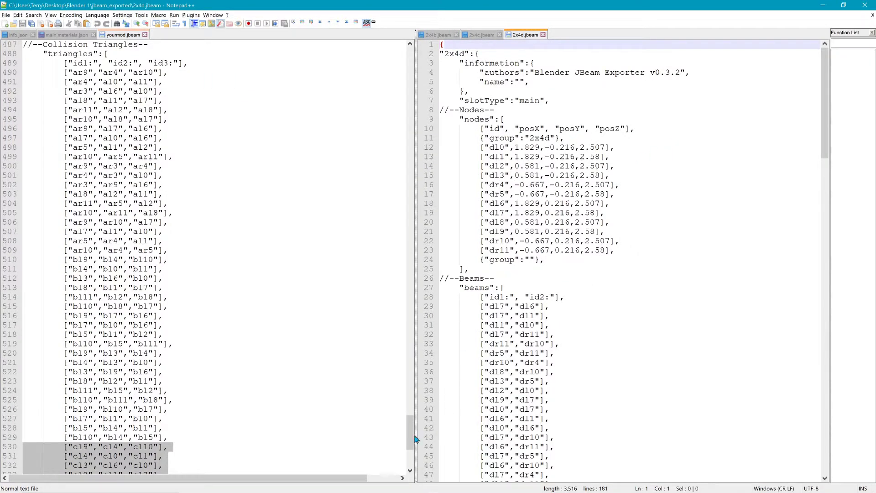
# Step: Duplicate the 2x4c flexbodies entry of yourmod.jbeam onto the line below and align its indentation
pyautogui.moveTo(415, 438); pyautogui.dragTo(426, 125)
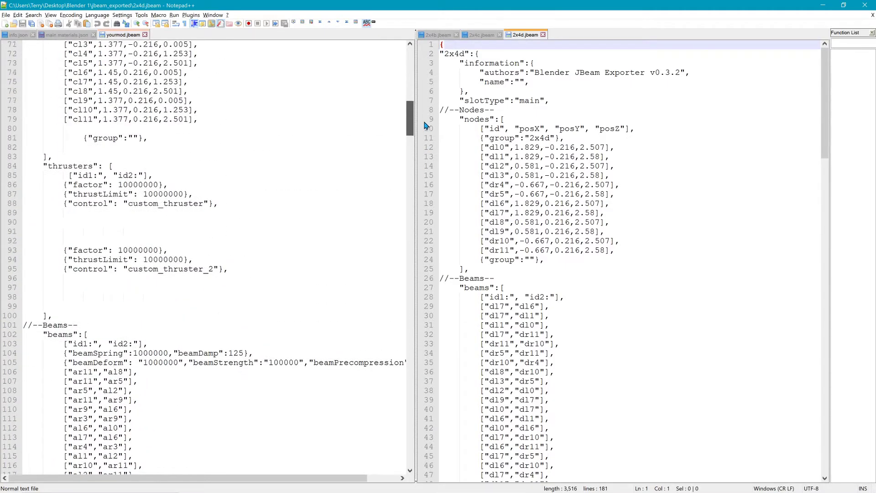
pyautogui.scroll(19, 193, 142)
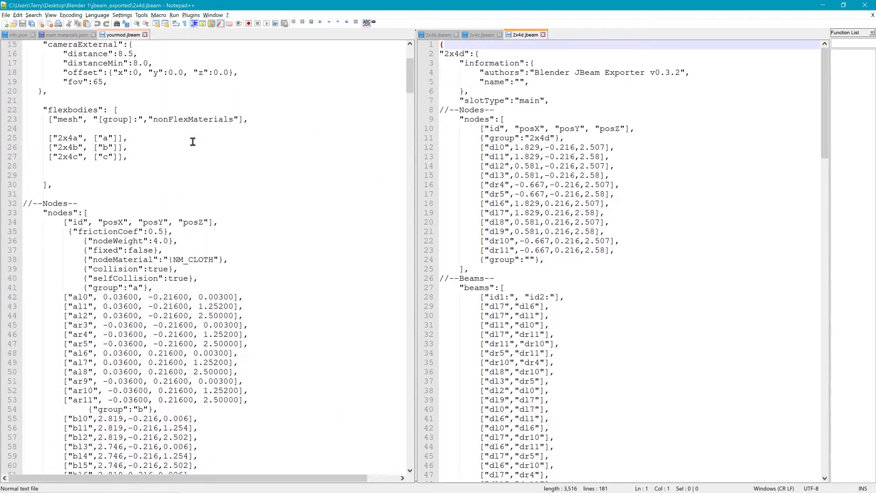
pyautogui.moveTo(33, 162); pyautogui.dragTo(136, 161)
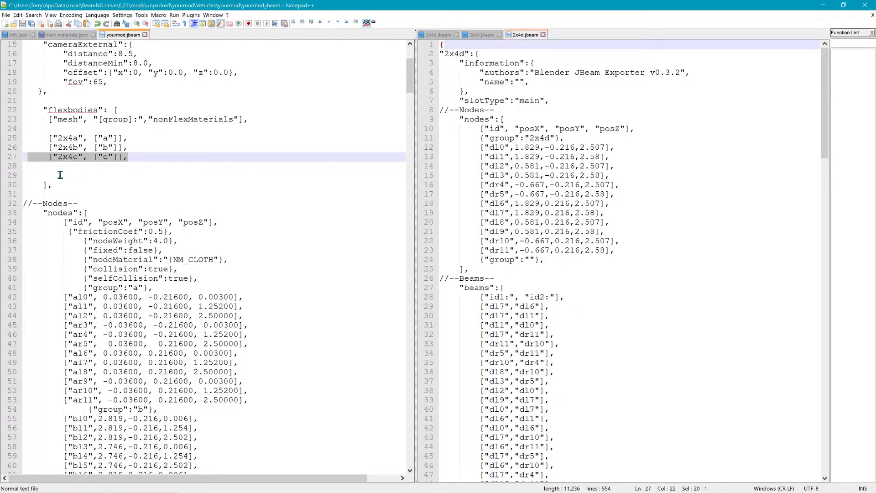
pyautogui.hotkey('ctrl', 'c')
pyautogui.press('Down')
pyautogui.hotkey('ctrl', 'v')
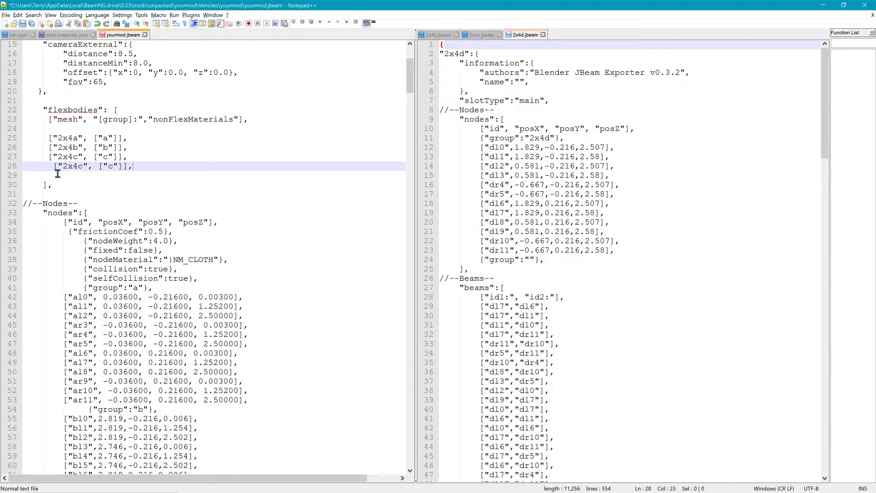
pyautogui.press('Home')
pyautogui.press('BackSpace')
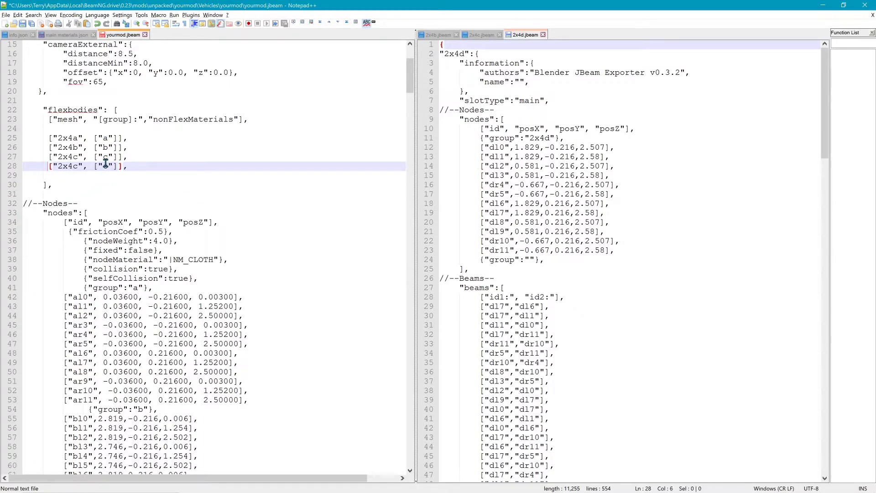
# Step: Change the duplicated flexbodies entry to mesh 2x4d with node group d
pyautogui.hotkey('ctrl', 'Right')
pyautogui.hotkey('ctrl', 'Right')
pyautogui.write('d')
pyautogui.press('BackSpace')
pyautogui.press('BackSpace')
pyautogui.write('d')
pyautogui.hotkey('shift', 'Left')
pyautogui.write('d')
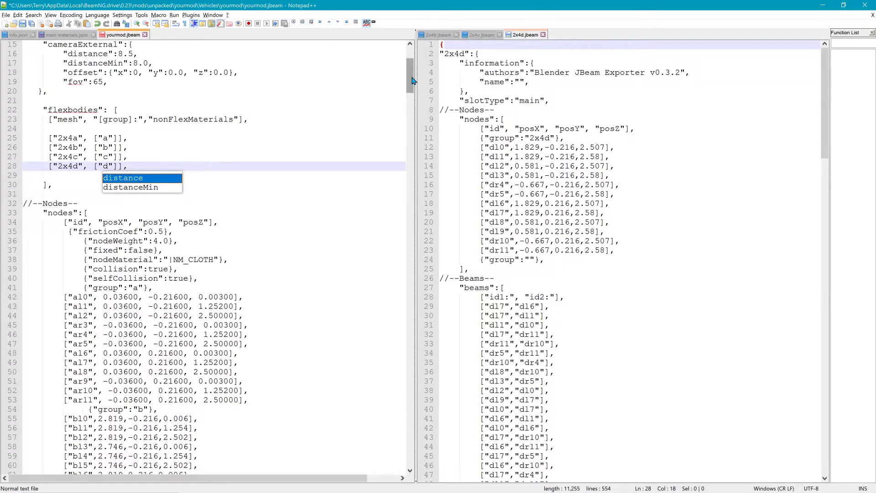
pyautogui.scroll(-20, 372, 114)
pyautogui.click(373, 114)
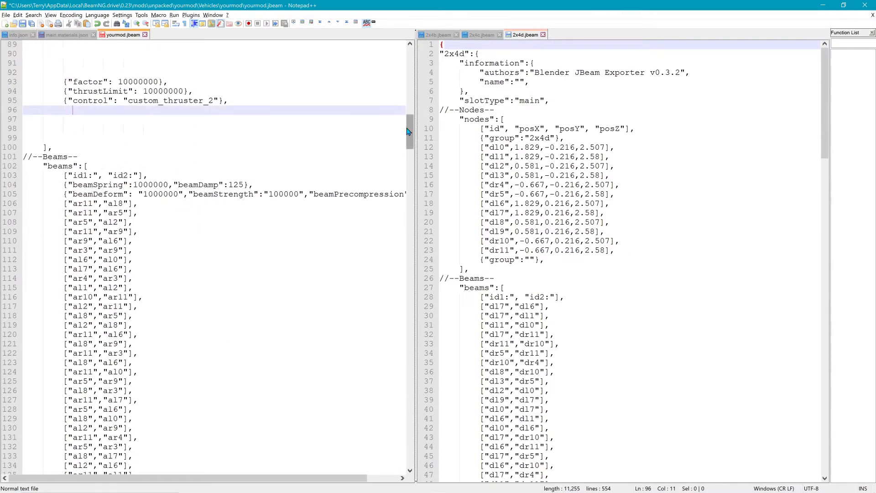
# Step: Duplicate the group c line below the c nodes in yourmod.jbeam, indent it, and change its group name to d
pyautogui.moveTo(411, 130); pyautogui.dragTo(411, 102)
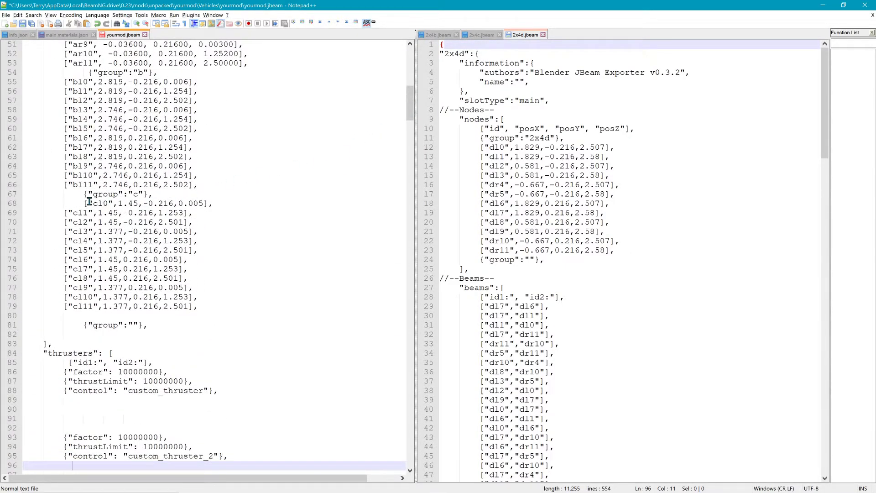
pyautogui.moveTo(84, 196); pyautogui.dragTo(164, 200)
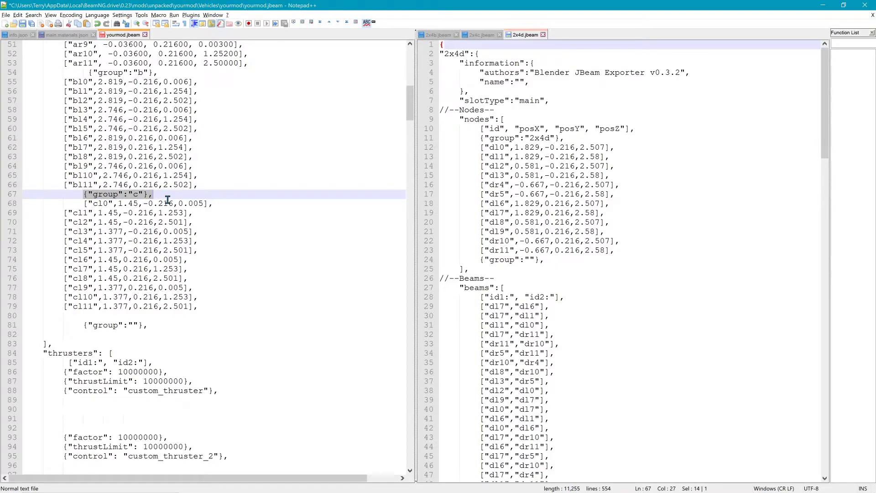
pyautogui.click(110, 322)
pyautogui.hotkey('ctrl', 'v')
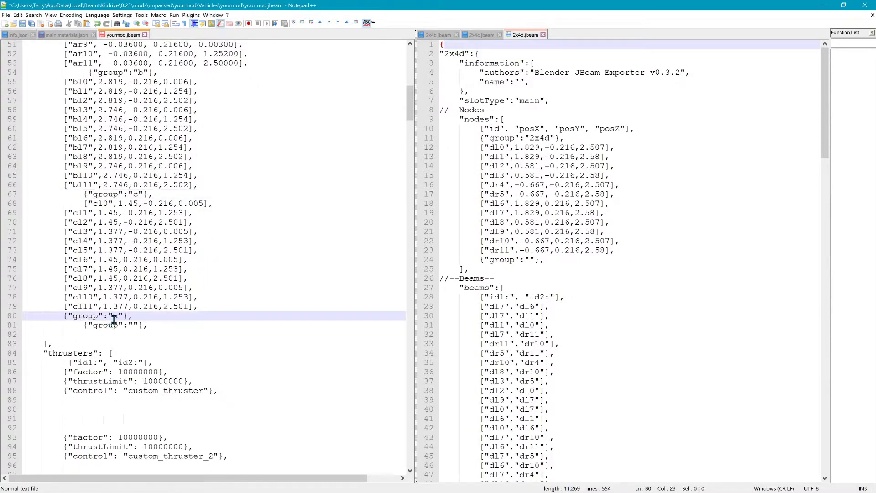
pyautogui.click(66, 321)
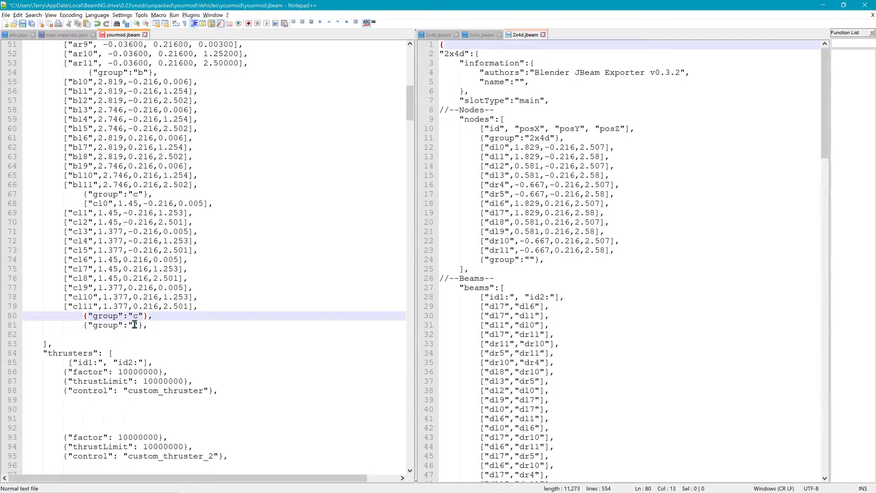
pyautogui.doubleClick(136, 317)
pyautogui.write('d')
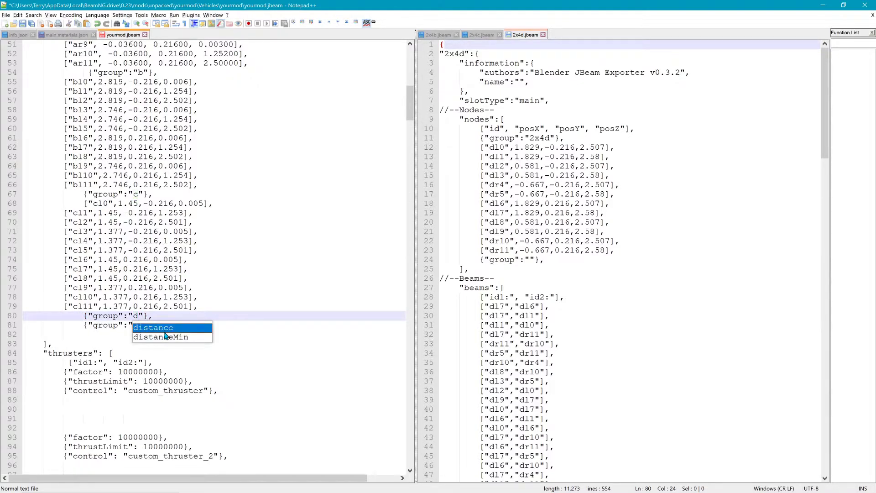
pyautogui.click(259, 367)
# Step: Copy the node rows dl0 through dr11 from 2x4d.jbeam into yourmod.jbeam, directly beneath the group d line
pyautogui.click(173, 323)
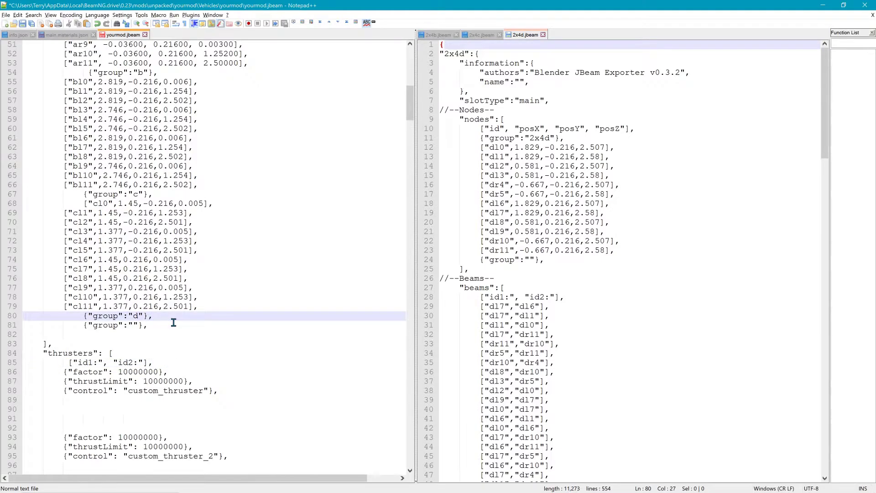
pyautogui.press('Return')
pyautogui.press('Return')
pyautogui.press('Return')
pyautogui.press('Return')
pyautogui.press('Return')
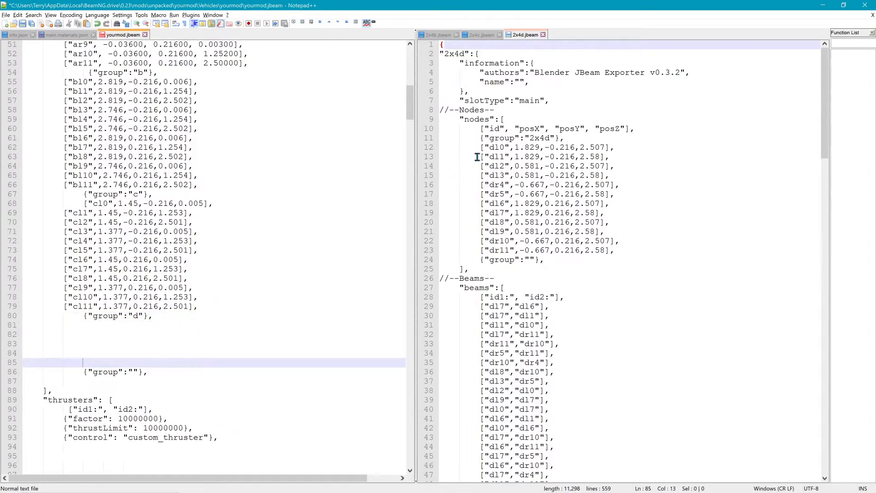
pyautogui.moveTo(449, 147); pyautogui.dragTo(658, 263)
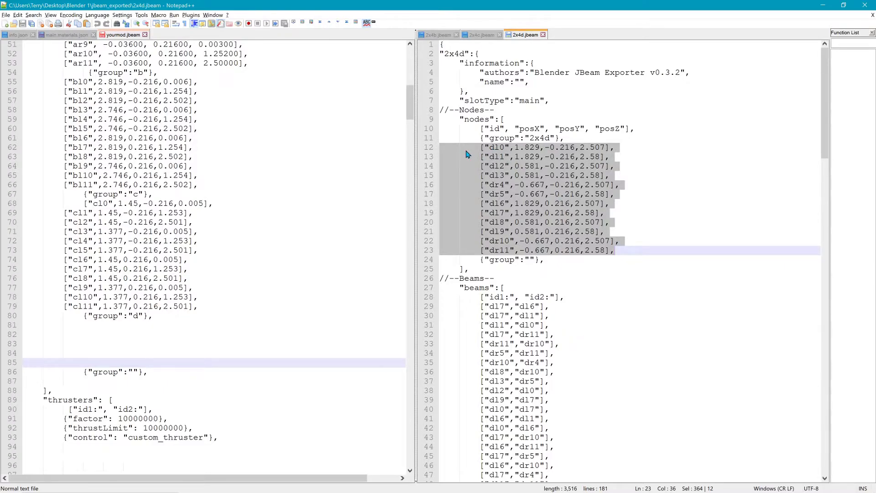
pyautogui.moveTo(454, 152)
pyautogui.mouseDown()
pyautogui.moveTo(231, 329)
pyautogui.moveTo(40, 338)
pyautogui.moveTo(23, 329)
pyautogui.mouseUp()
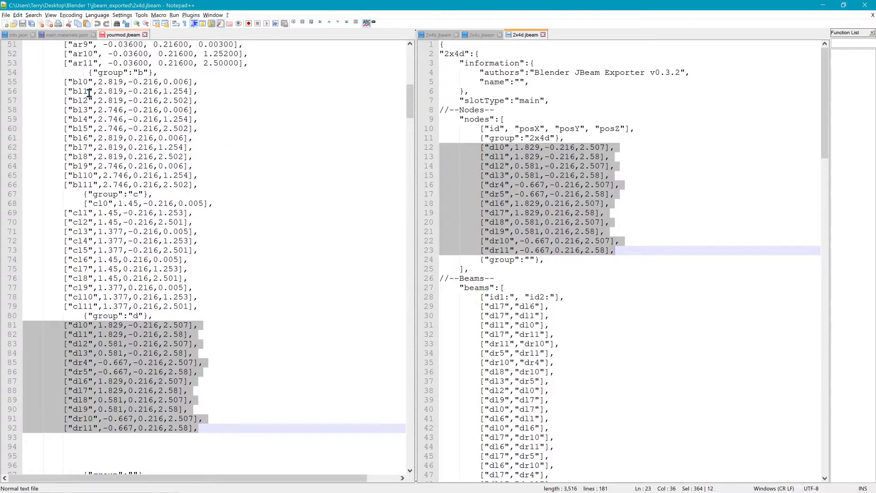
pyautogui.moveTo(78, 83); pyautogui.dragTo(73, 83)
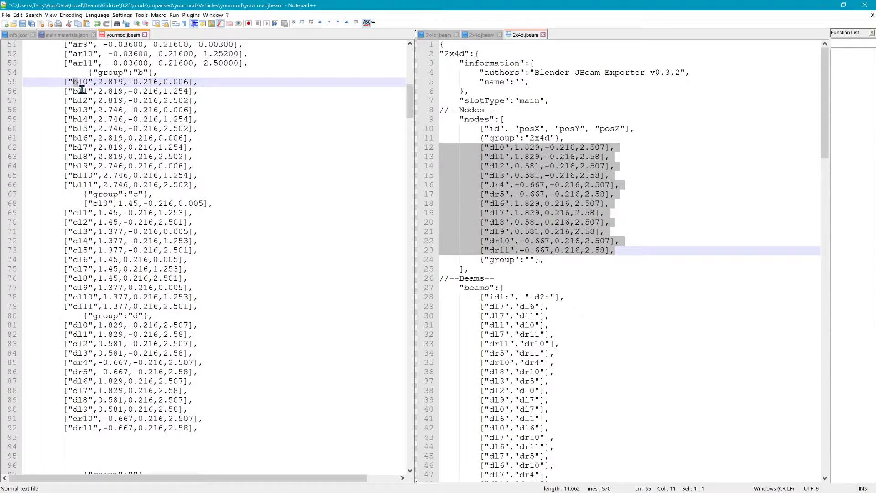
pyautogui.press('Right')
pyautogui.hotkey('shift', 'Right')
# Step: Copy all beam rows from 2x4d.jbeam into yourmod.jbeam's beams section, after the last 2x4c beam and above the empty breakGroup line
pyautogui.moveTo(410, 96); pyautogui.dragTo(441, 405)
pyautogui.scroll(-1, 282, 334)
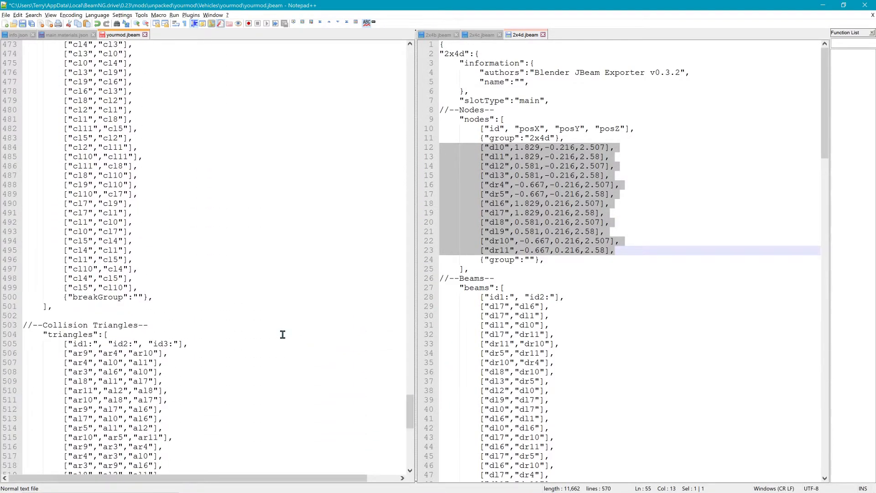
pyautogui.click(176, 291)
pyautogui.press('Return')
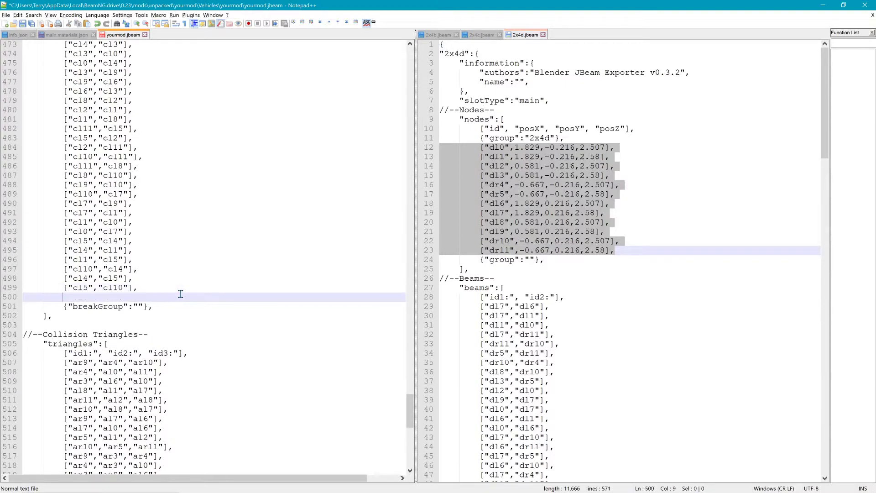
pyautogui.click(458, 310)
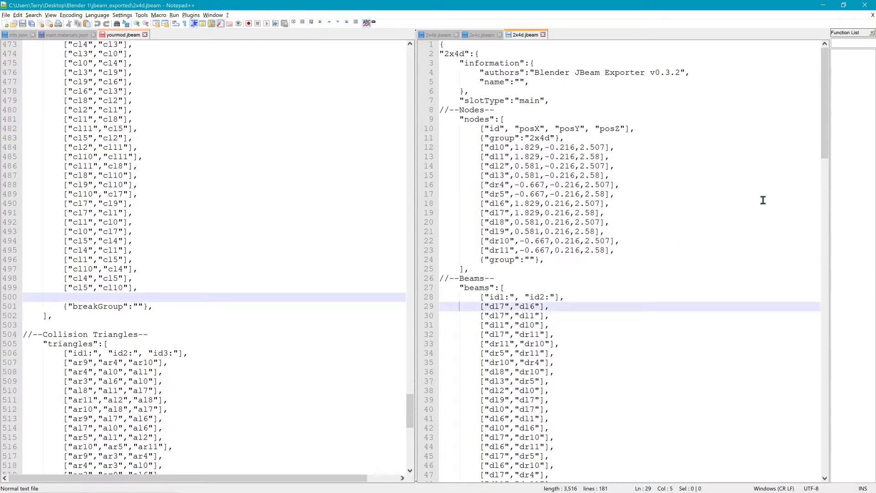
pyautogui.moveTo(830, 131); pyautogui.dragTo(832, 441)
pyautogui.keyDown('shift'); pyautogui.click(576, 251); pyautogui.keyUp('shift')
pyautogui.moveTo(465, 134); pyautogui.dragTo(35, 305)
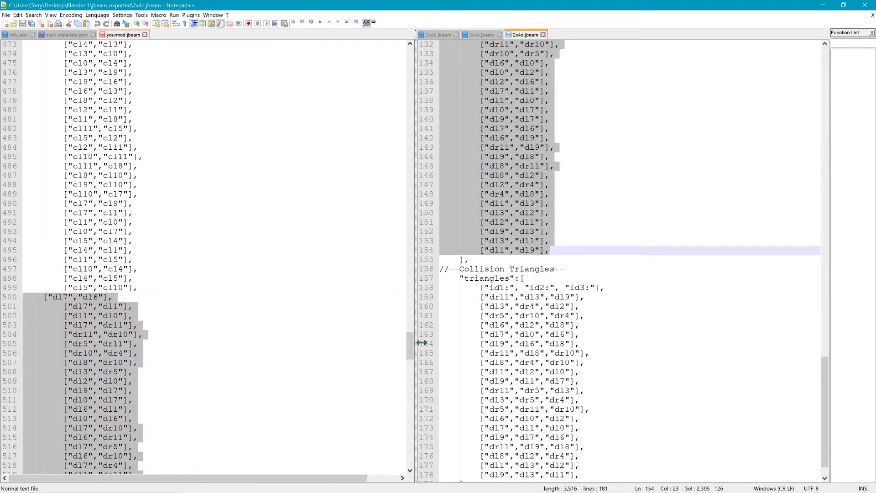
# Step: Copy the collision triangle rows from 2x4d.jbeam to the end of yourmod.jbeam's triangles section and save yourmod.jbeam
pyautogui.moveTo(410, 343); pyautogui.dragTo(409, 463)
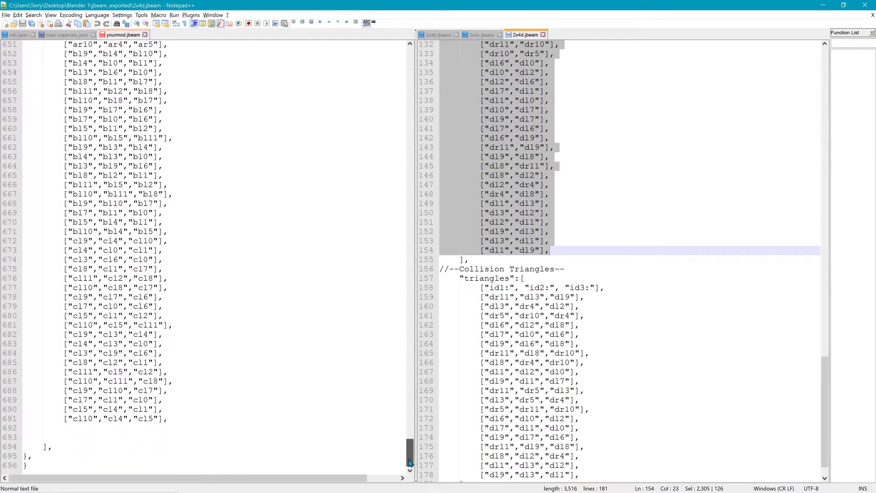
pyautogui.click(455, 298)
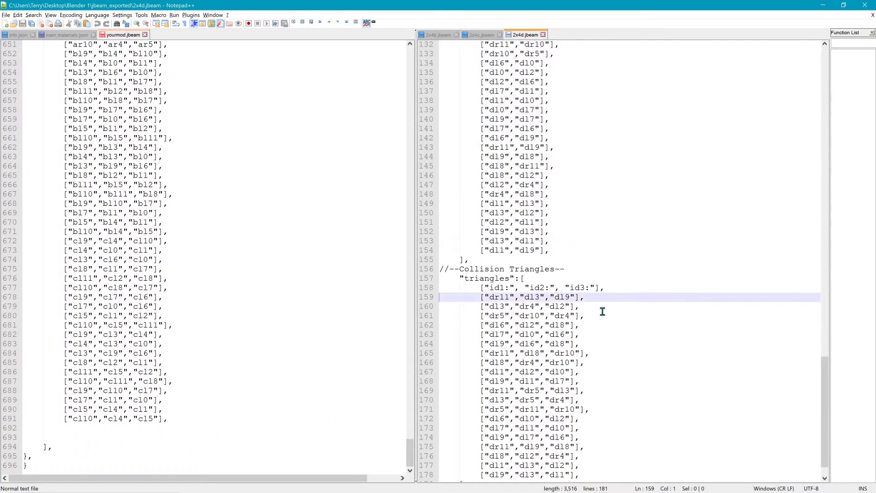
pyautogui.scroll(-1, 826, 385)
pyautogui.keyDown('shift'); pyautogui.click(602, 451); pyautogui.keyUp('shift')
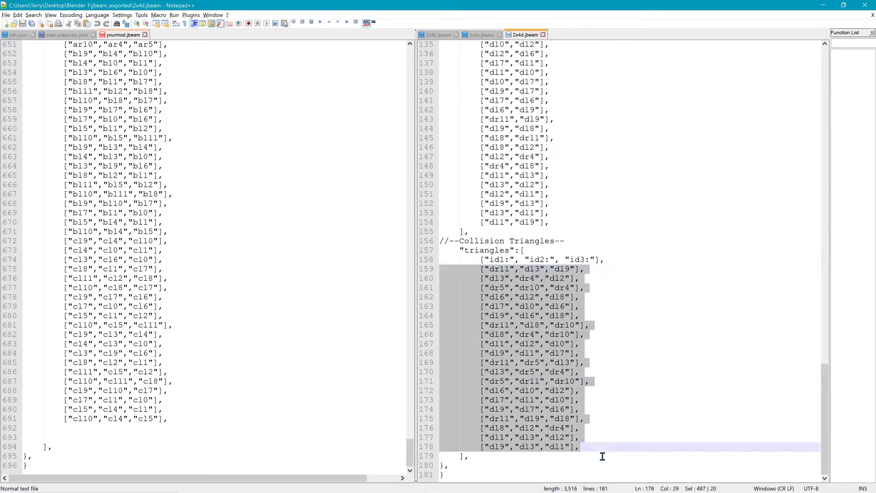
pyautogui.moveTo(472, 290); pyautogui.dragTo(32, 429)
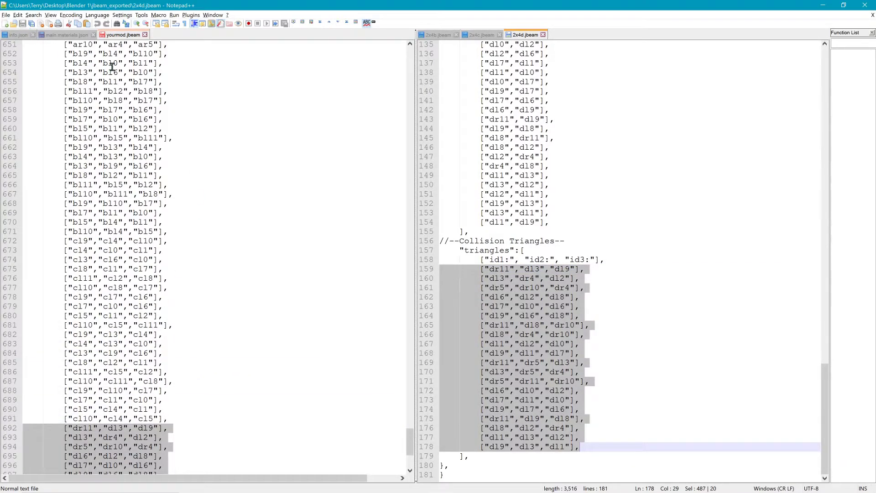
pyautogui.click(124, 36)
pyautogui.click(25, 24)
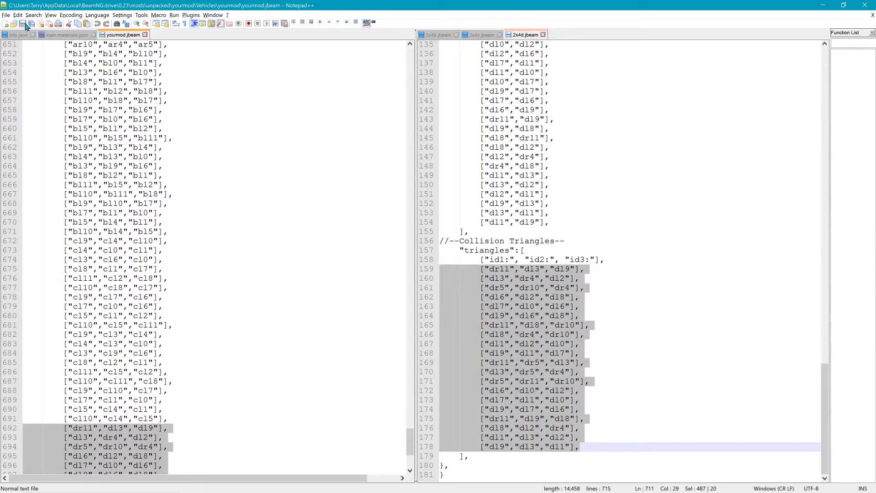
# Step: Switch to BeamNG.drive and exit the current level to the main menu
pyautogui.click(823, 5)
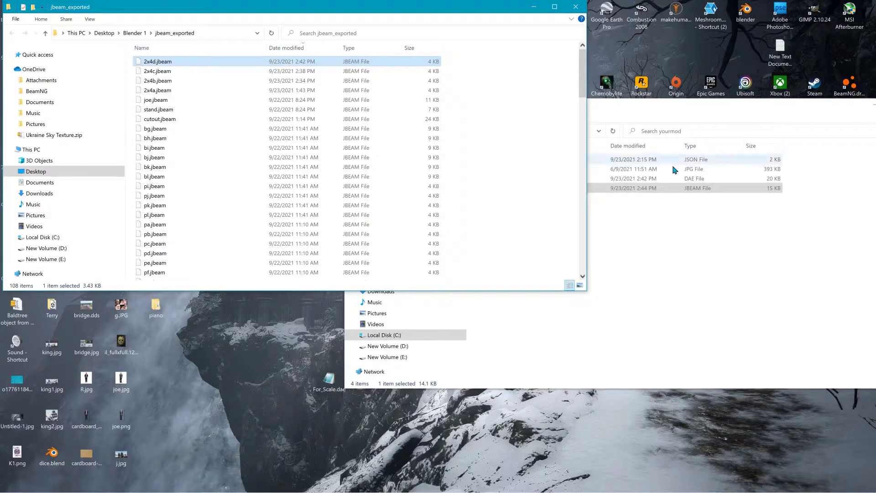
pyautogui.click(437, 484)
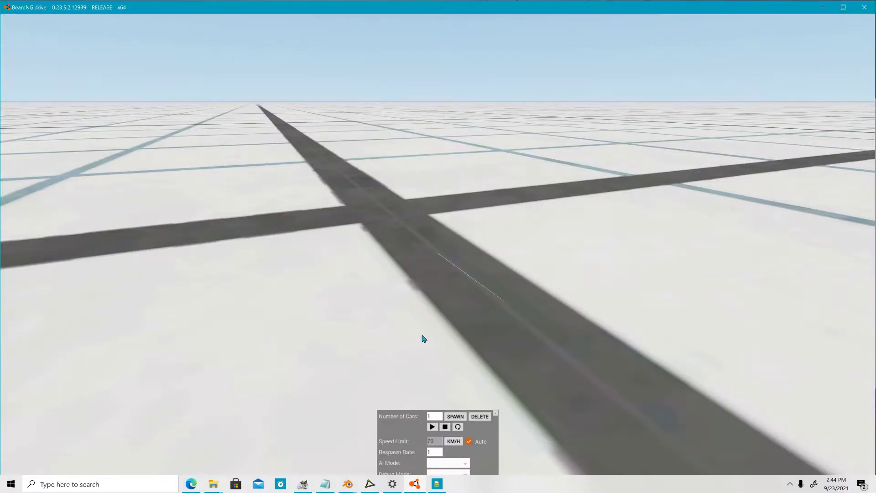
pyautogui.press('`')
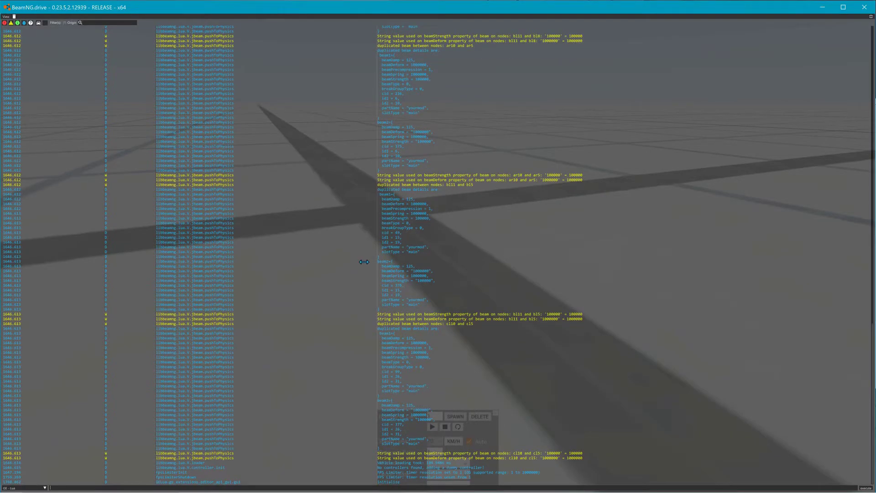
pyautogui.press('`')
pyautogui.press('Escape')
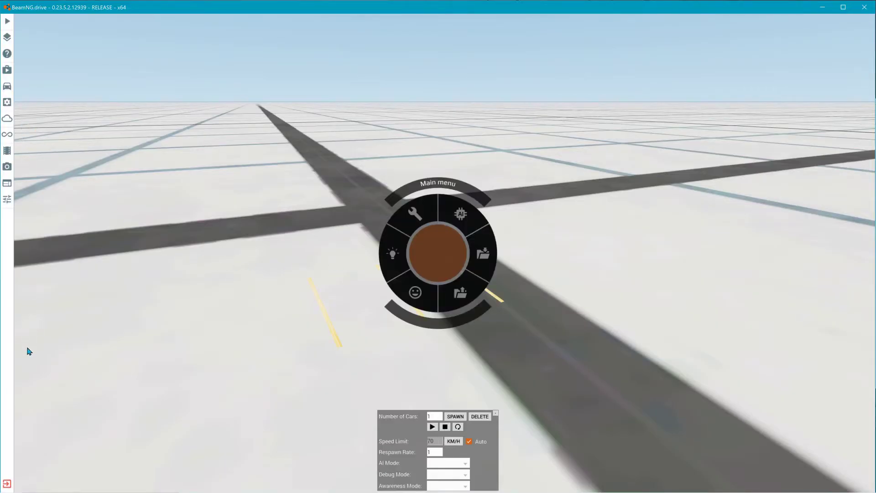
pyautogui.click(7, 484)
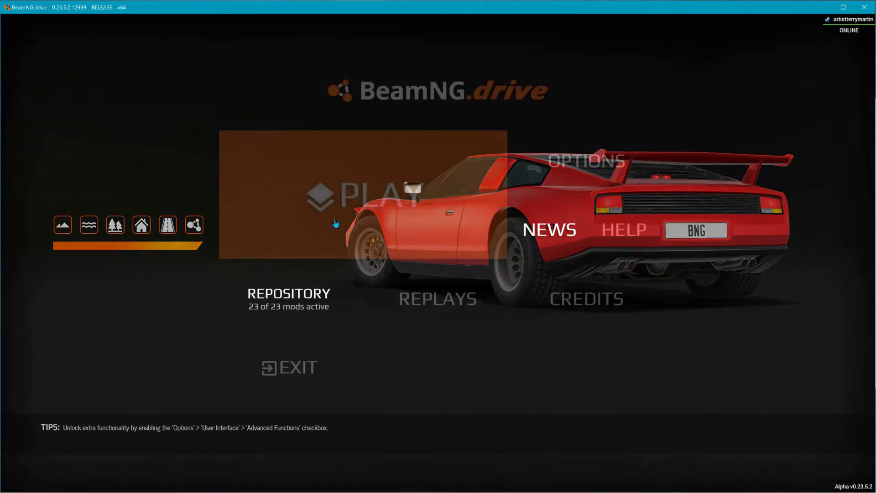
# Step: Load the Grid, Small, Pure level in Freeroam
pyautogui.click(413, 249)
pyautogui.click(485, 234)
pyautogui.click(319, 381)
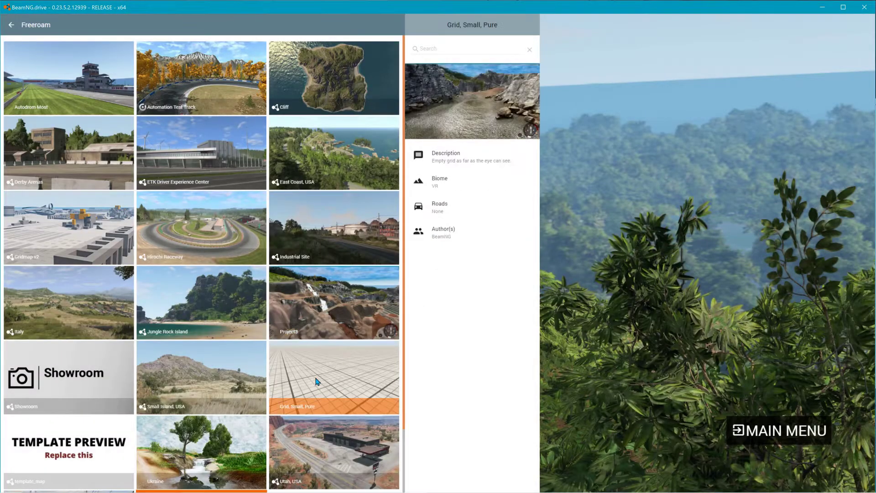
pyautogui.click(504, 474)
pyautogui.click(509, 479)
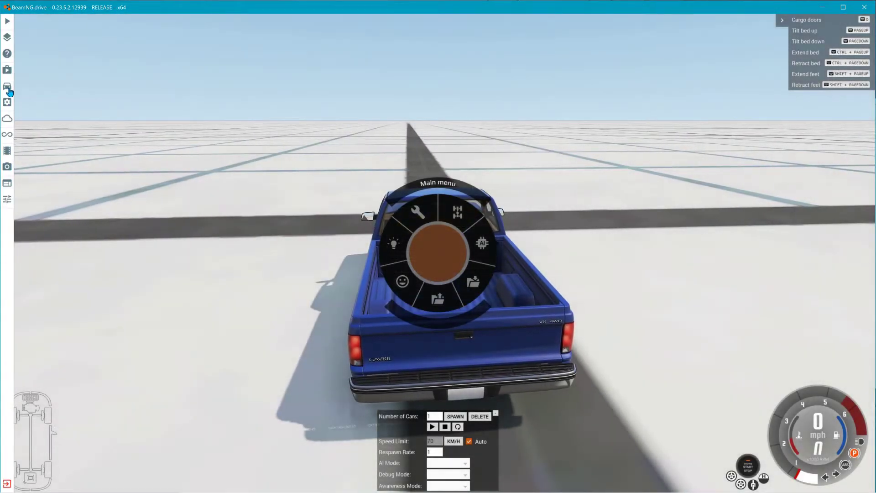
# Step: Spawn the yourmod vehicle on the grid, then recover and reset it to test the four boards
pyautogui.click(7, 86)
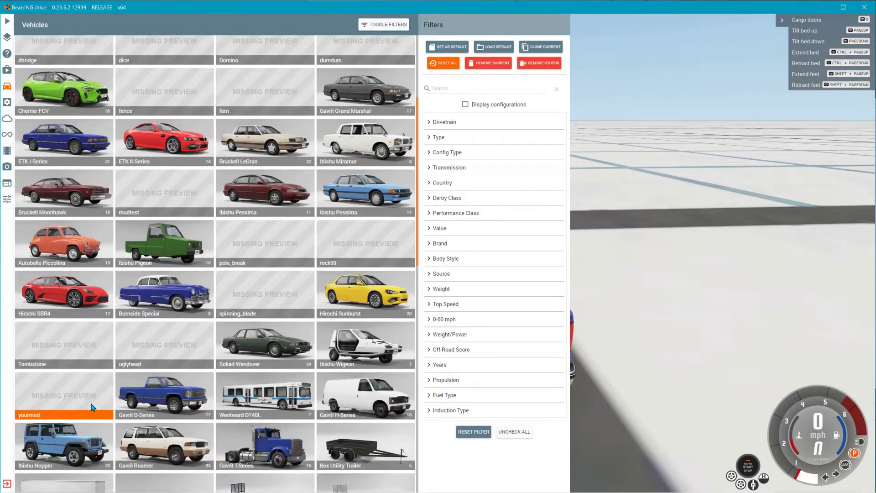
pyautogui.scroll(-1, 91, 406)
pyautogui.click(65, 356)
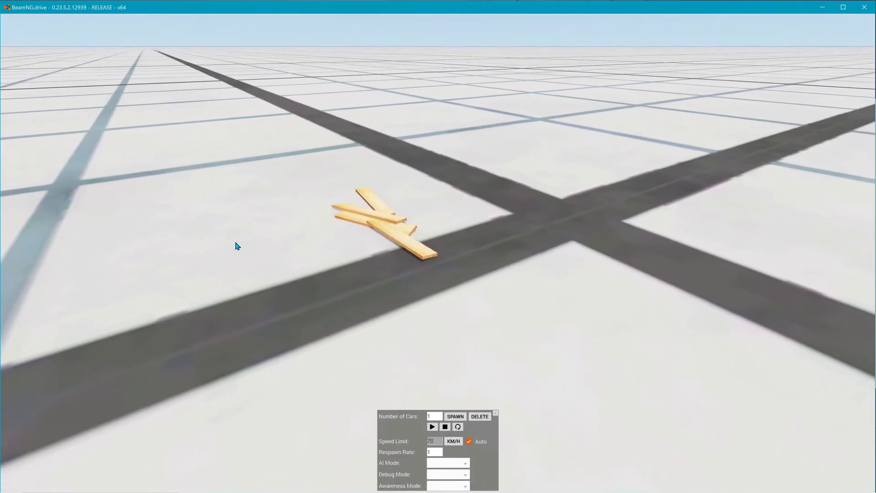
pyautogui.press('Insert')
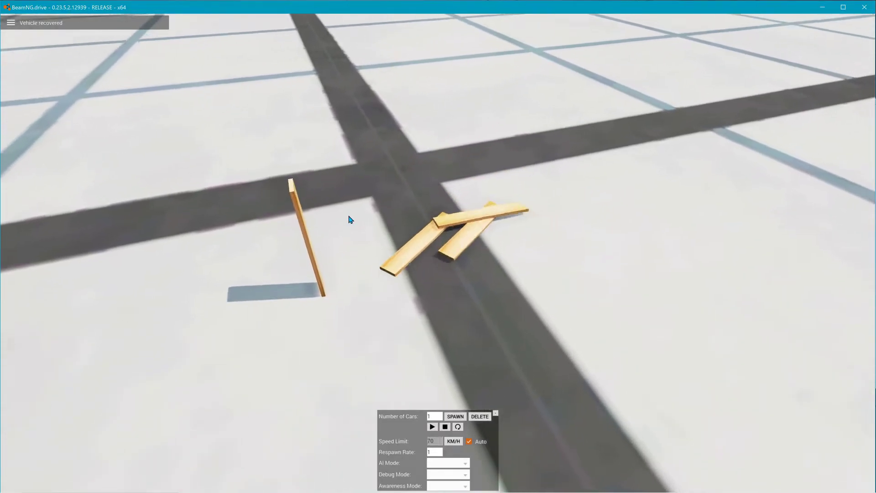
pyautogui.press('r')
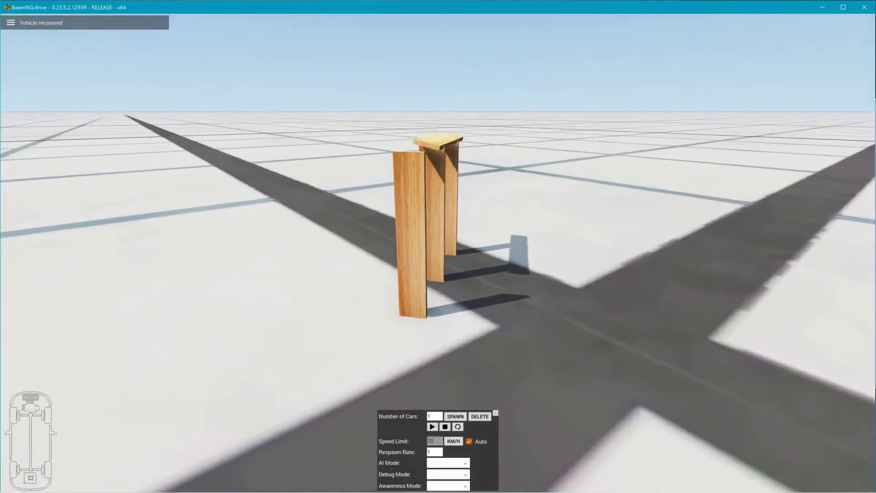
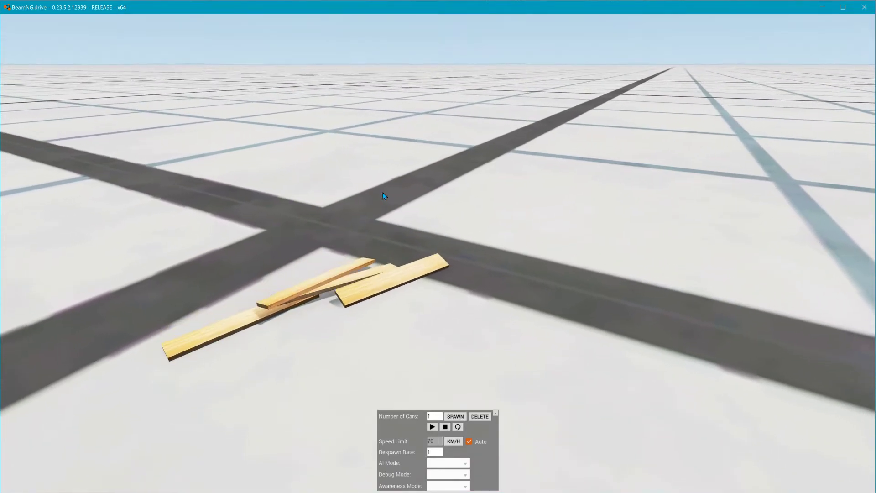
# Step: Switch to Blender's 2x4a scene and select the horizontal board 2x4d in the back orthographic view
pyautogui.hotkey('alt', 'Tab')
pyautogui.hotkey('alt', 'Tab')
pyautogui.hotkey('alt', 'Tab')
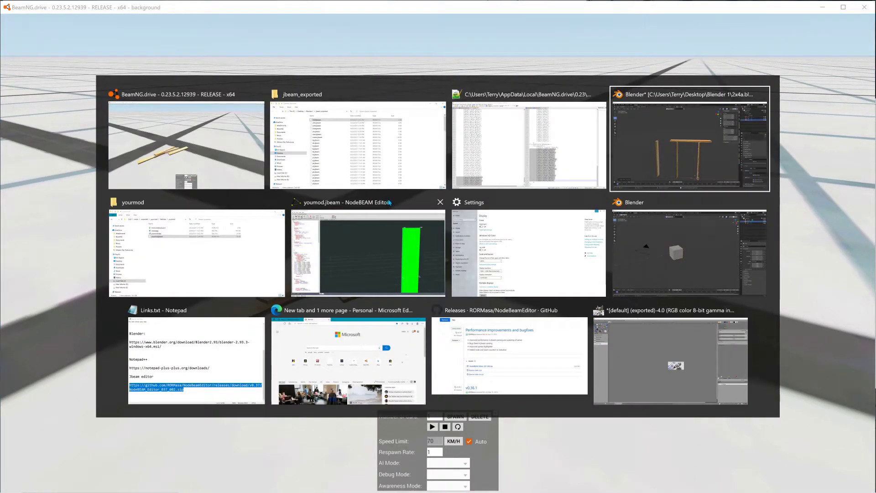
pyautogui.scroll(4, 455, 171)
pyautogui.moveTo(464, 171); pyautogui.dragTo(547, 150, button='middle')
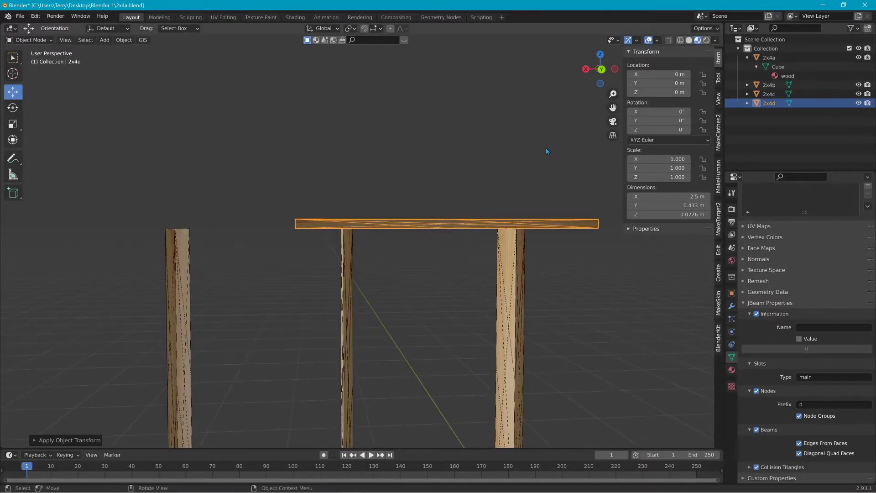
pyautogui.click(602, 71)
pyautogui.scroll(2, 516, 163)
pyautogui.keyDown('shift'); pyautogui.moveTo(514, 166); pyautogui.dragTo(383, 214, button='middle'); pyautogui.keyUp('shift')
pyautogui.keyDown('shift'); pyautogui.click(333, 241); pyautogui.keyUp('shift')
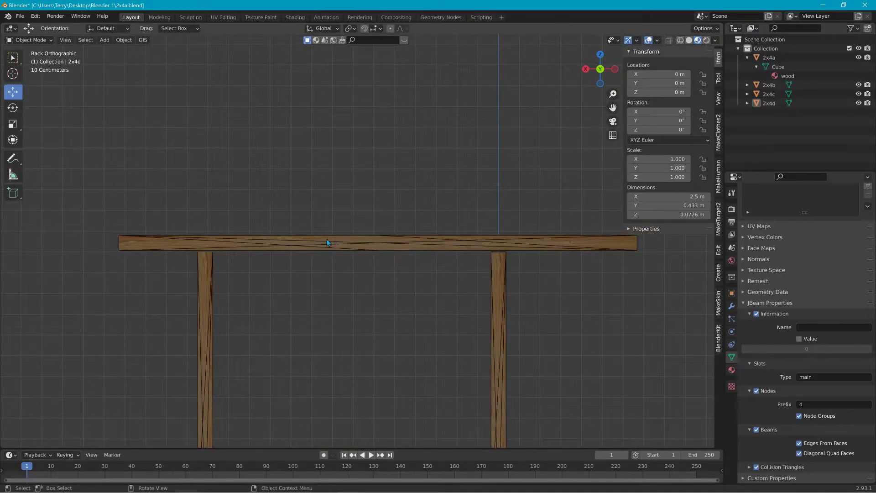
pyautogui.click(327, 239)
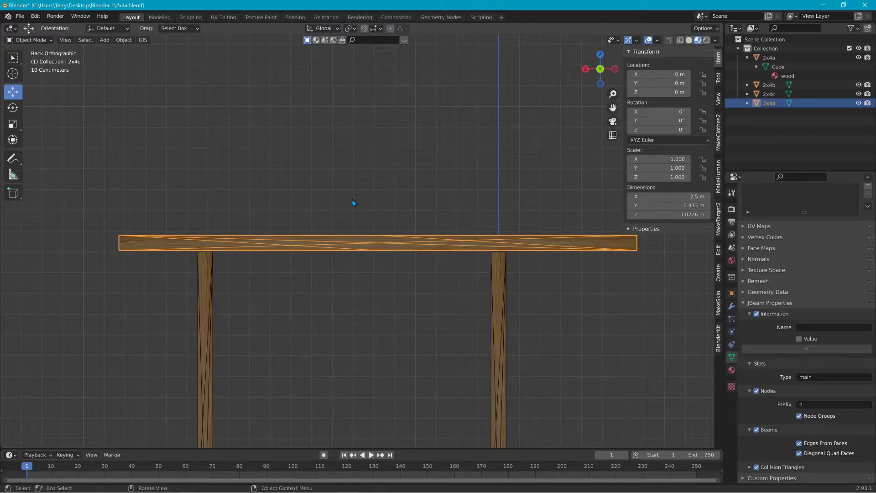
# Step: Raise board 2x4d by about 0.016 m along Z and apply its location so the transform reads zero
pyautogui.press('g')
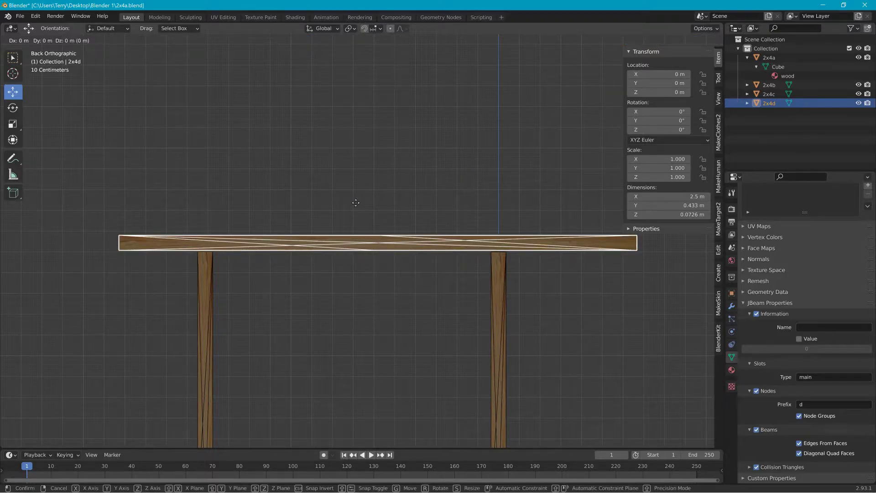
pyautogui.click(358, 199)
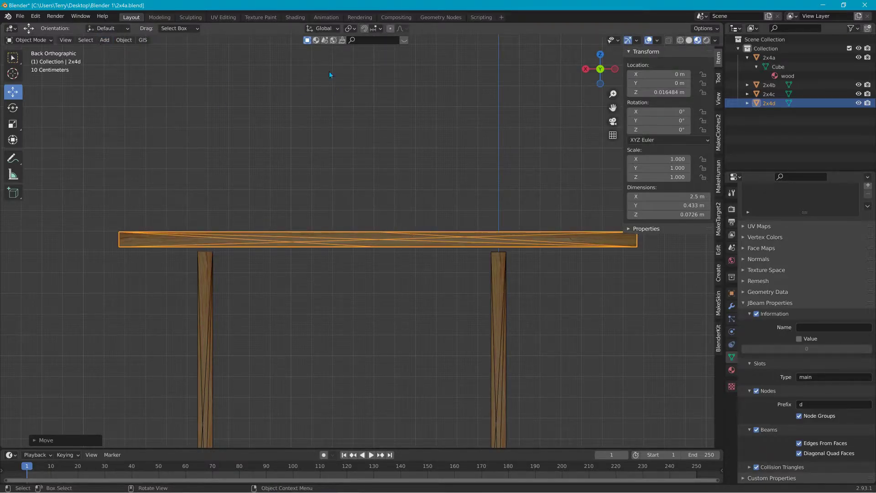
pyautogui.click(124, 40)
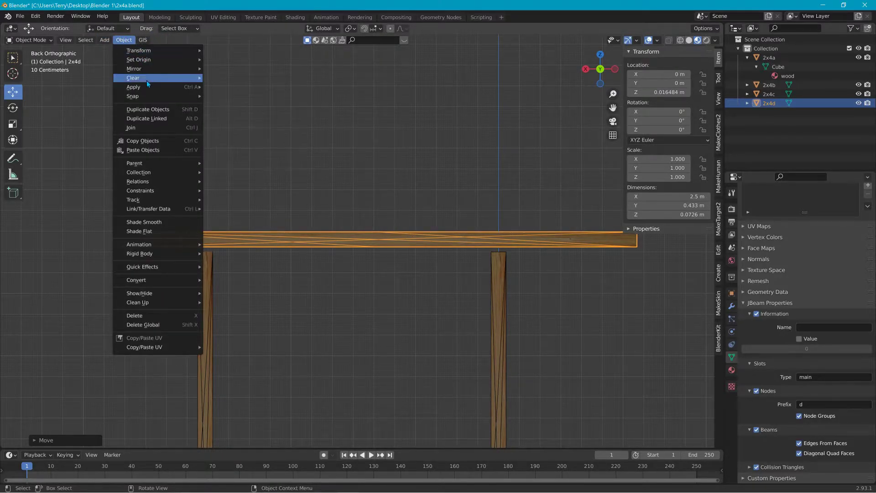
pyautogui.moveTo(172, 89)
pyautogui.click(238, 115)
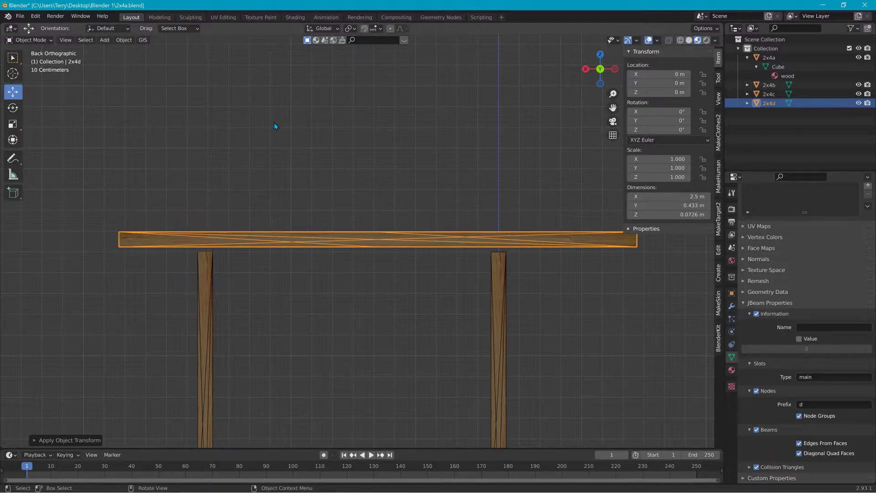
# Step: Export board 2x4d as a JBeam file
pyautogui.scroll(-6, 272, 125)
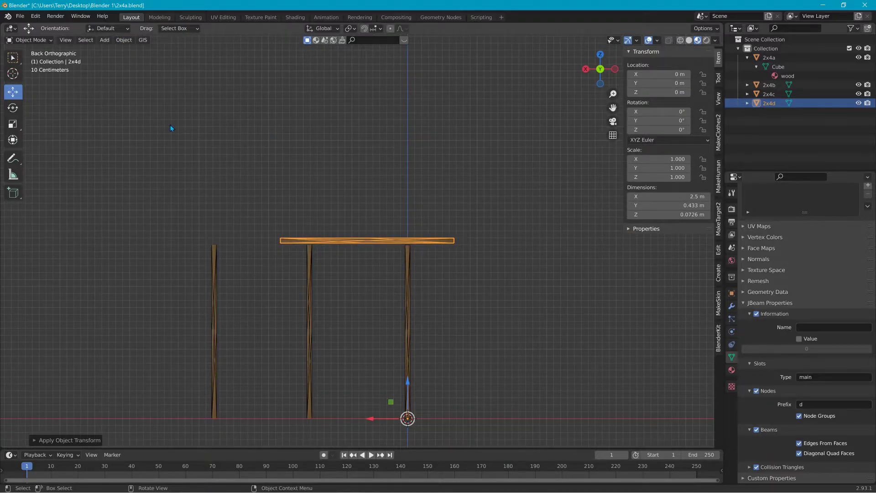
pyautogui.click(20, 16)
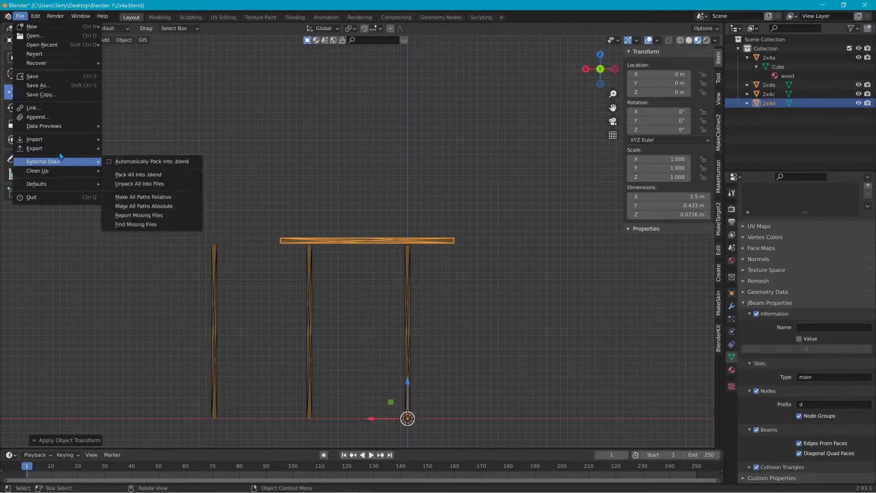
pyautogui.moveTo(59, 152)
pyautogui.moveTo(160, 258)
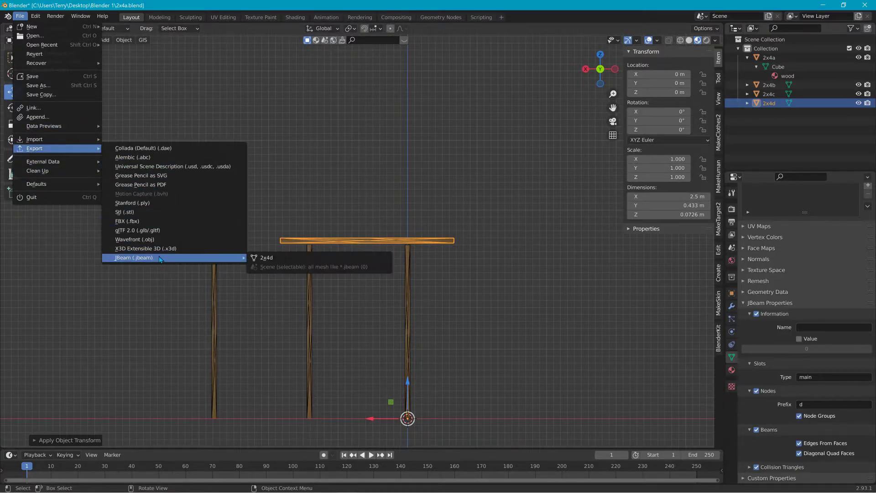
pyautogui.click(273, 258)
# Step: Export the four boards as a Collada (.dae) file into the yourmod folder
pyautogui.click(20, 16)
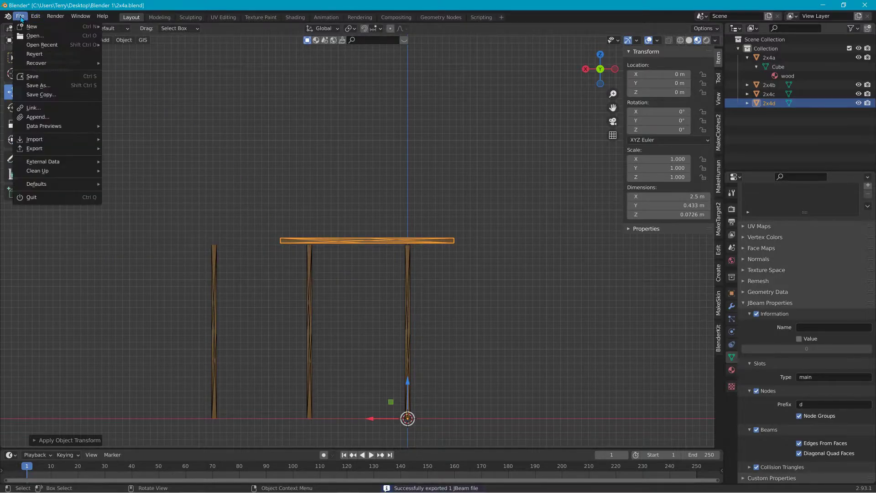
pyautogui.moveTo(62, 151)
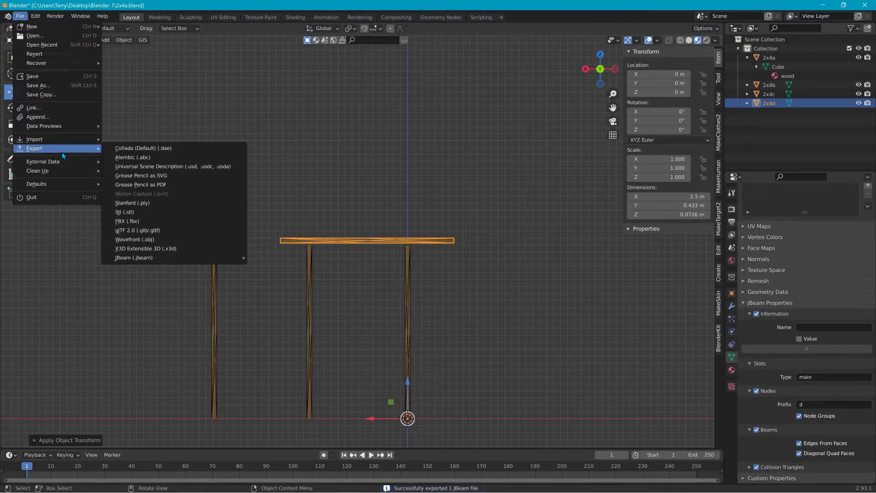
pyautogui.click(126, 149)
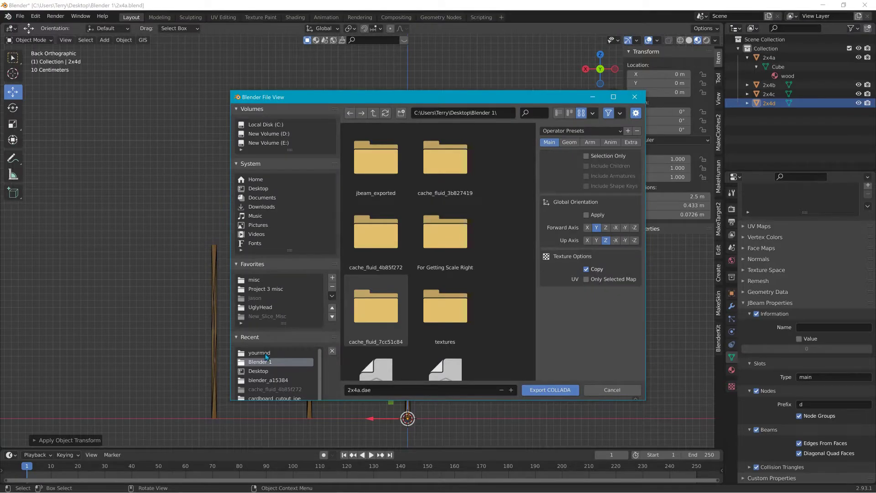
pyautogui.doubleClick(376, 310)
pyautogui.click(384, 169)
pyautogui.click(569, 391)
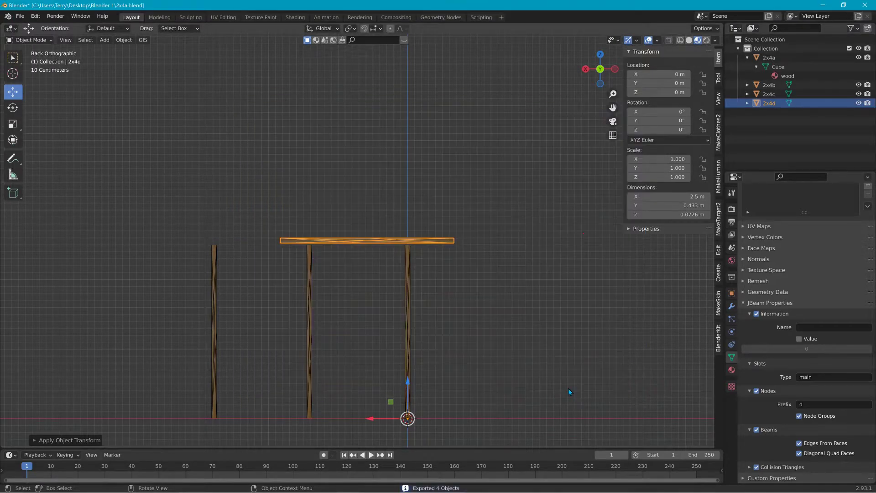
# Step: Switch to Notepad++, reload the modified 2x4d.jbeam, and select the node lines dl0 through dr11
pyautogui.hotkey('alt', 'Tab')
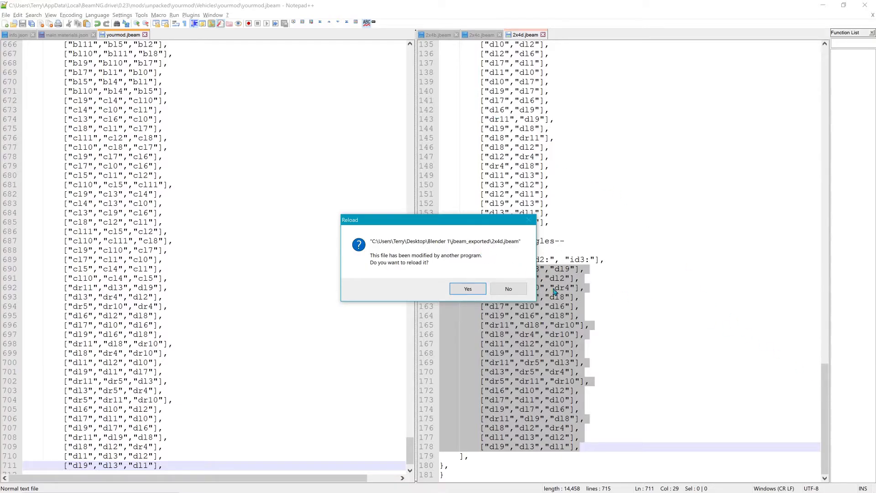
pyautogui.click(467, 289)
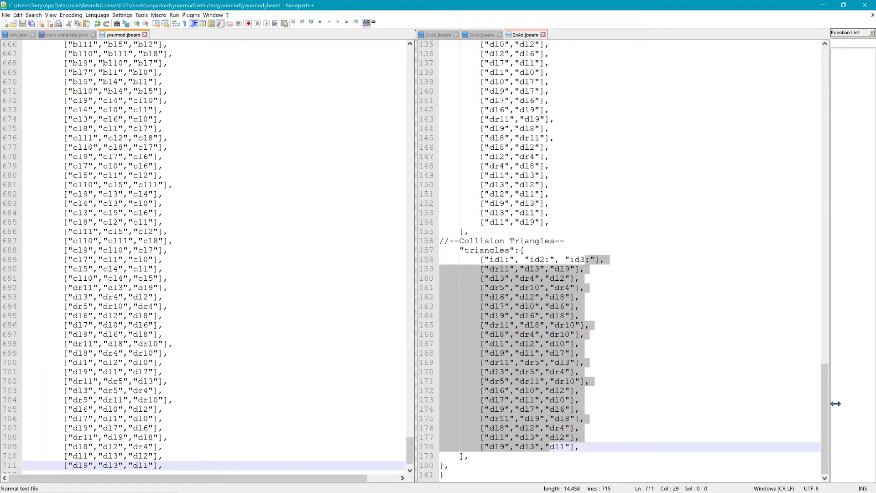
pyautogui.moveTo(825, 401); pyautogui.dragTo(824, 89)
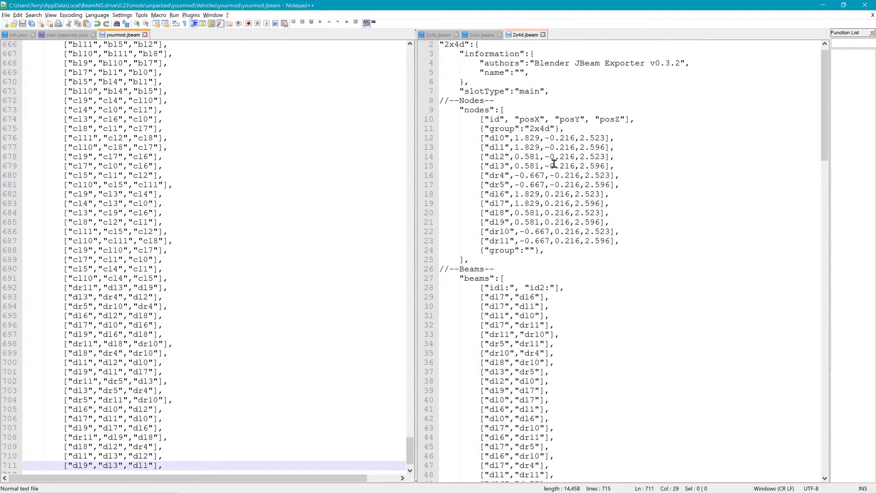
pyautogui.moveTo(517, 140); pyautogui.dragTo(636, 246)
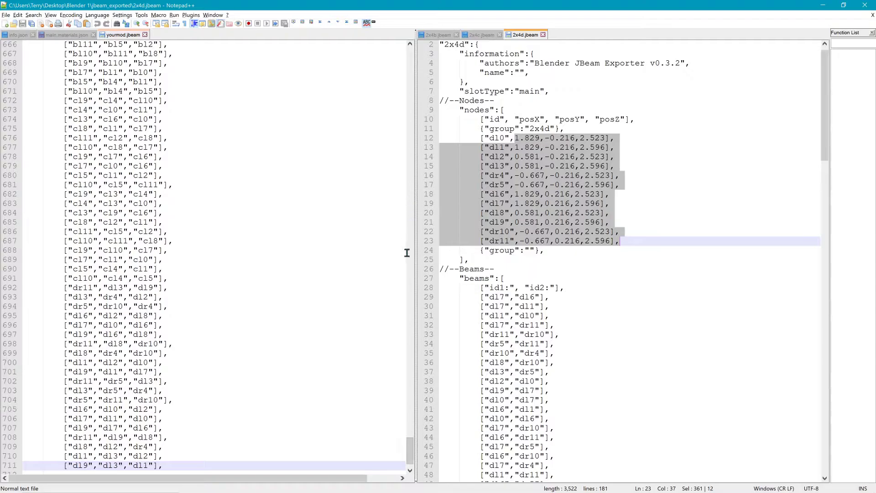
# Step: Replace the group d node lines in yourmod.jbeam with the dl0 through dr11 nodes from 2x4d.jbeam, and save the file
pyautogui.moveTo(410, 443); pyautogui.dragTo(404, 94)
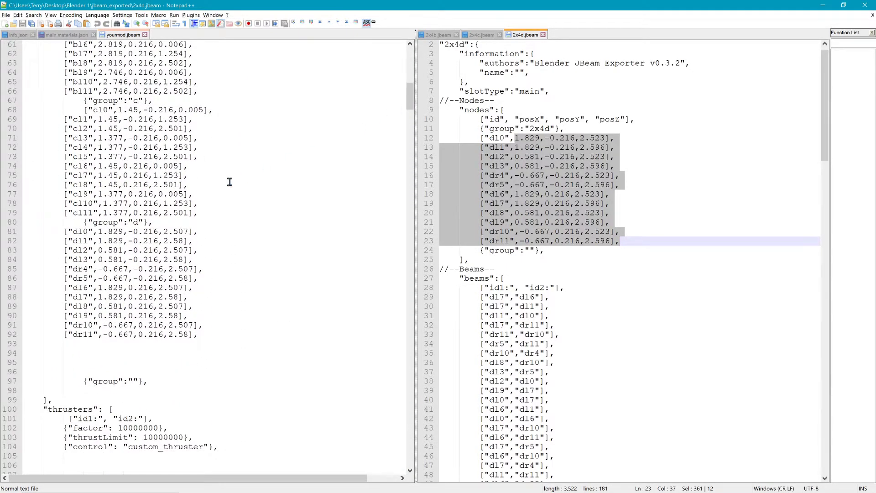
pyautogui.moveTo(33, 232); pyautogui.dragTo(281, 337)
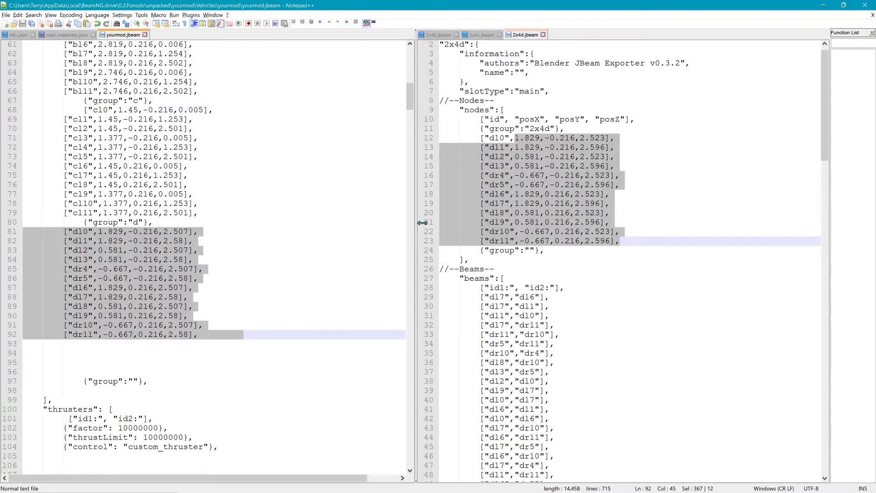
pyautogui.press('Delete')
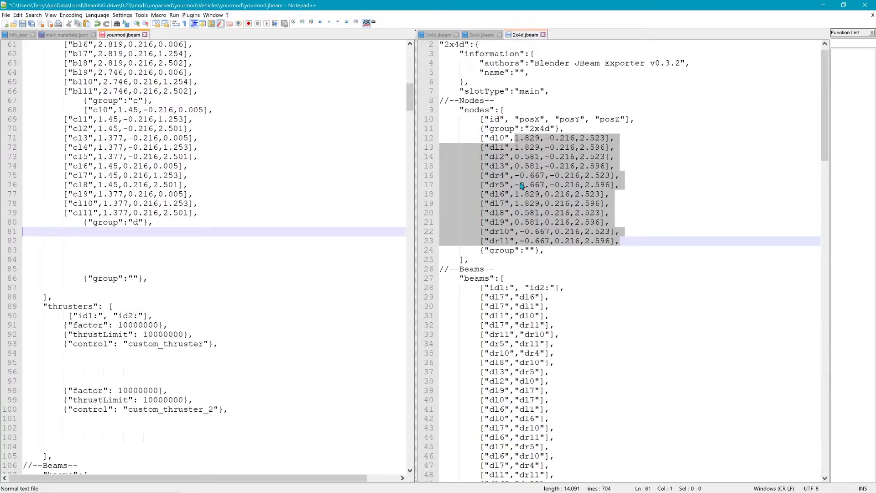
pyautogui.moveTo(441, 138); pyautogui.dragTo(662, 241)
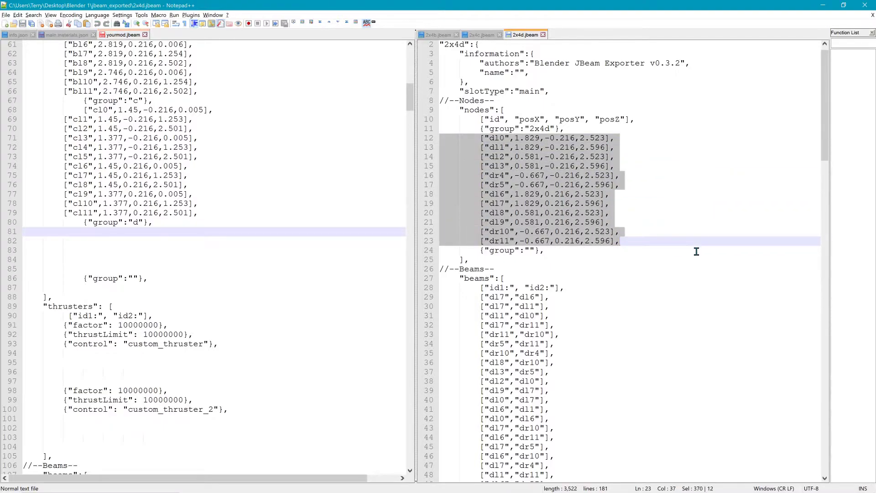
pyautogui.hotkey('ctrl', 'c')
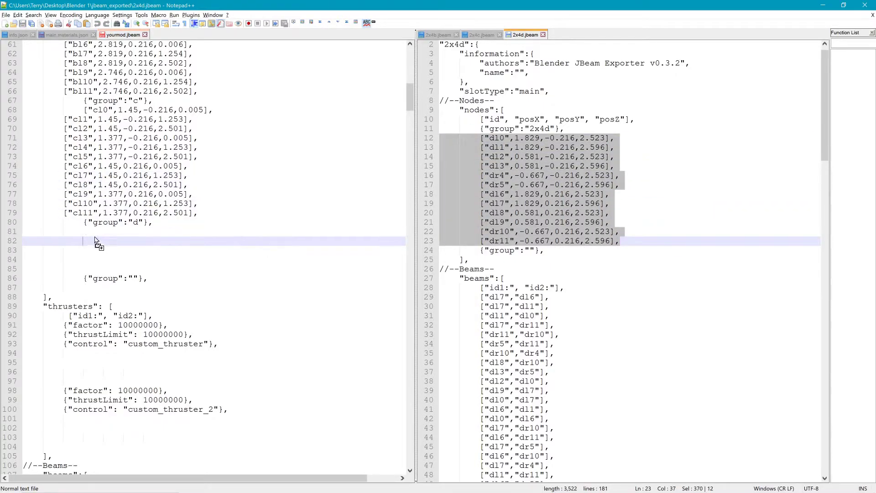
pyautogui.click(33, 233)
pyautogui.hotkey('ctrl', 'v')
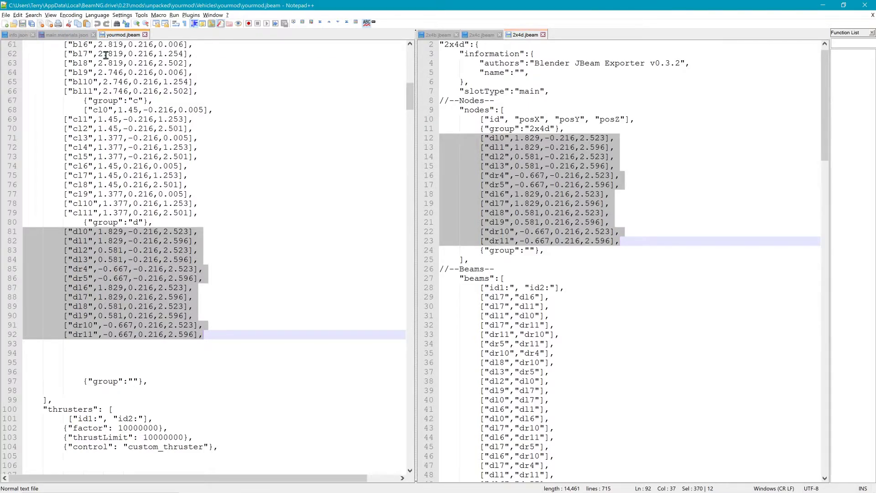
# Step: Switch to BeamNG.drive, reset the current boards, and exit the level to the main menu
pyautogui.hotkey('alt', 'Tab')
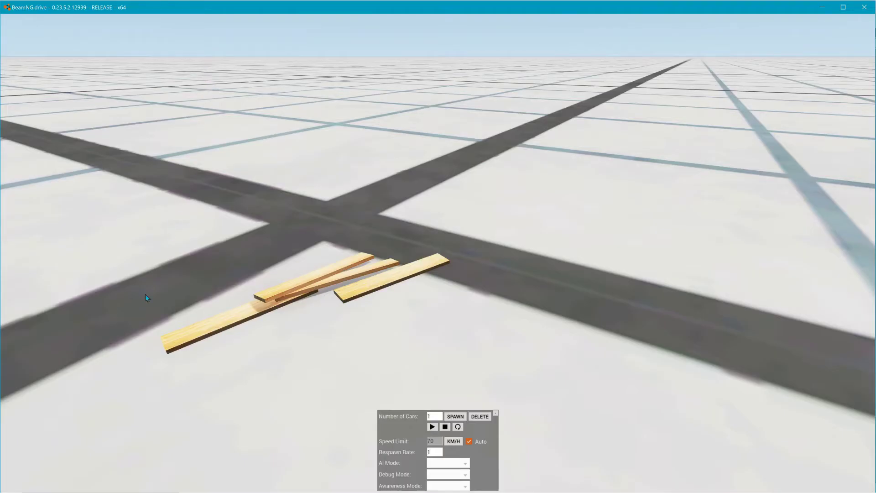
pyautogui.hotkey('ctrl', 'r')
pyautogui.press('e')
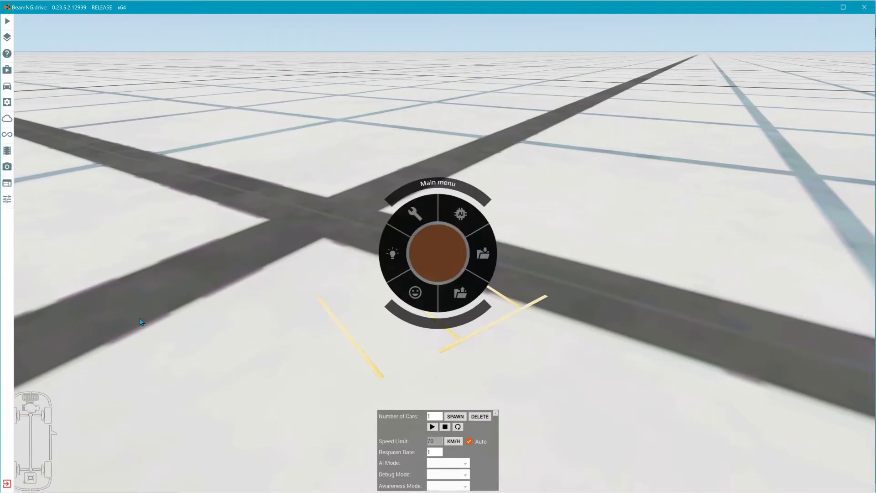
pyautogui.click(6, 485)
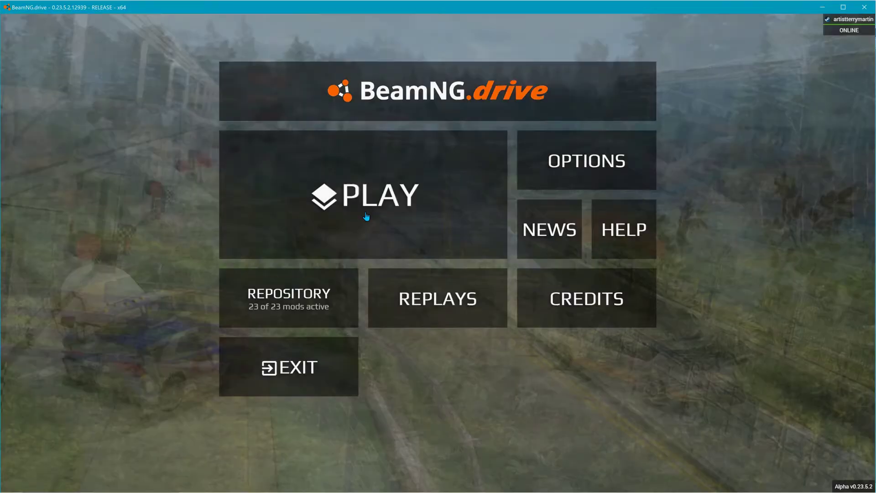
# Step: Start Freeroam on the Grid, Small, Pure level at the Default spawn point
pyautogui.click(366, 216)
pyautogui.click(481, 225)
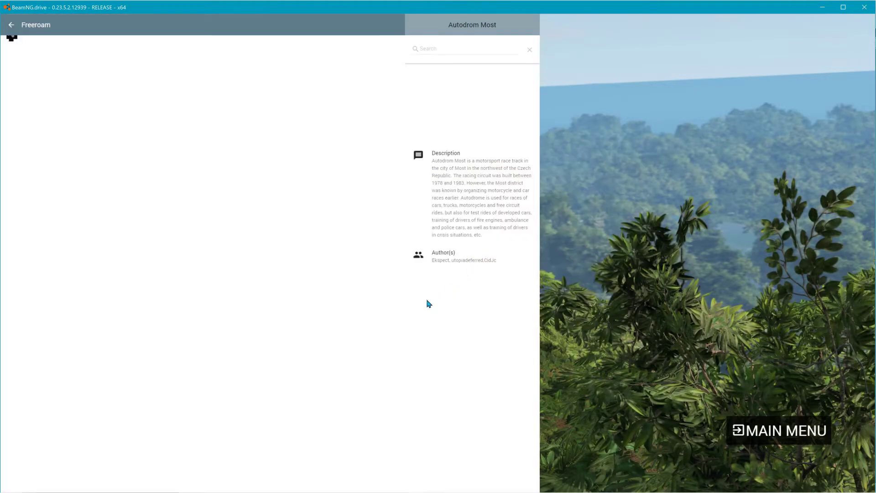
pyautogui.click(385, 411)
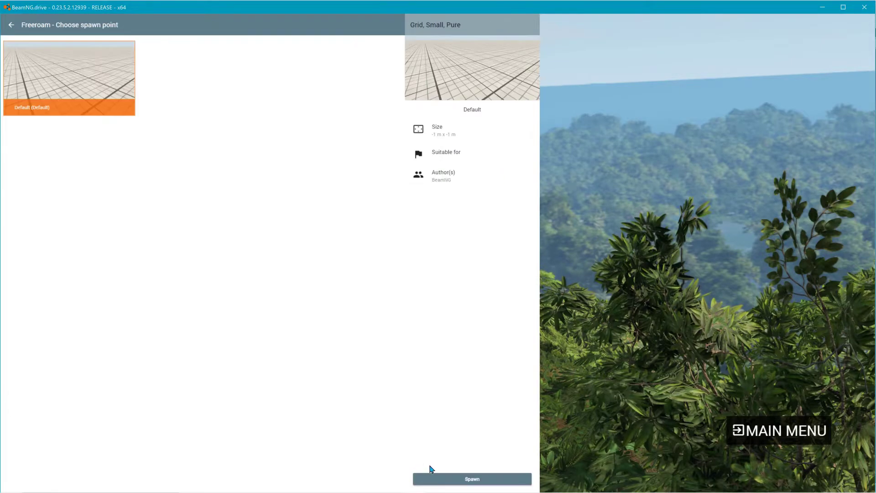
pyautogui.click(465, 480)
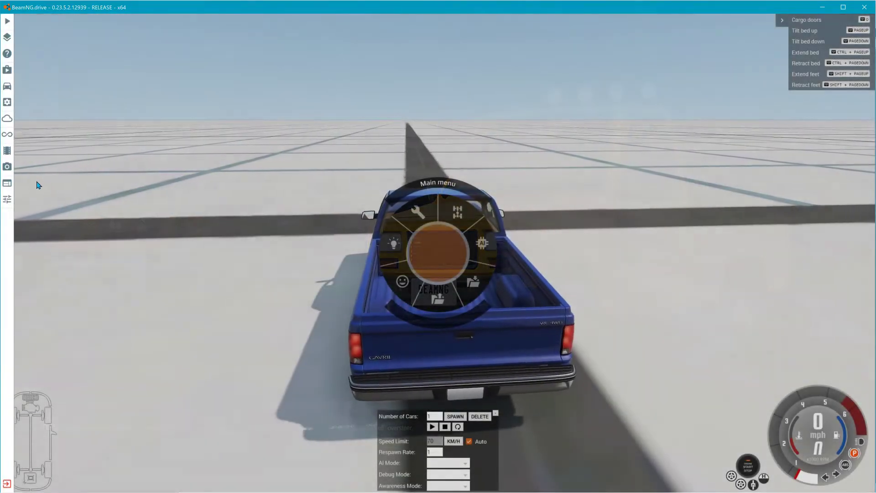
# Step: Spawn the yourmod vehicle from the vehicle list
pyautogui.click(7, 86)
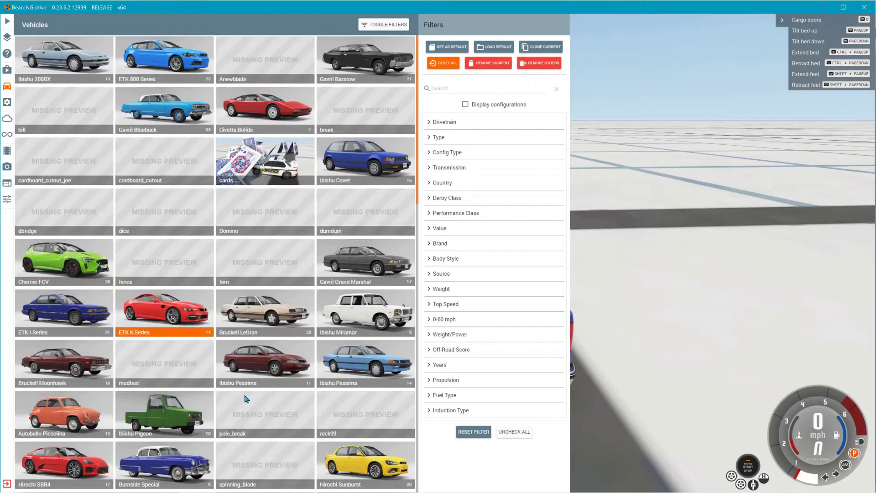
pyautogui.scroll(-2, 260, 419)
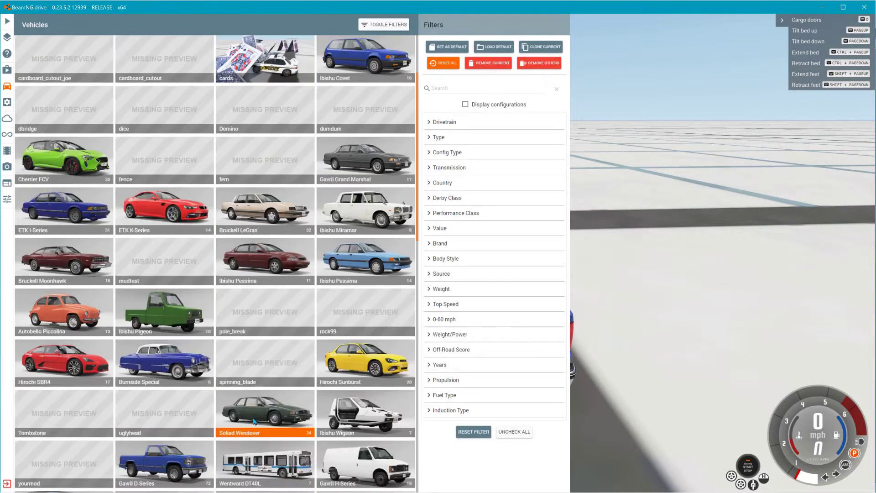
pyautogui.click(69, 463)
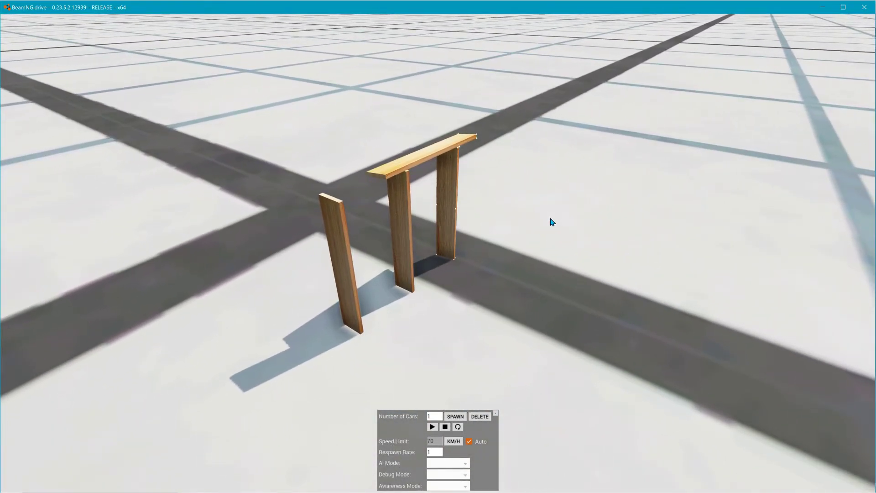
# Step: Turn on the beam debug display and examine with the free camera how the horizontal board rests on the uprights
pyautogui.hotkey('ctrl', 'b')
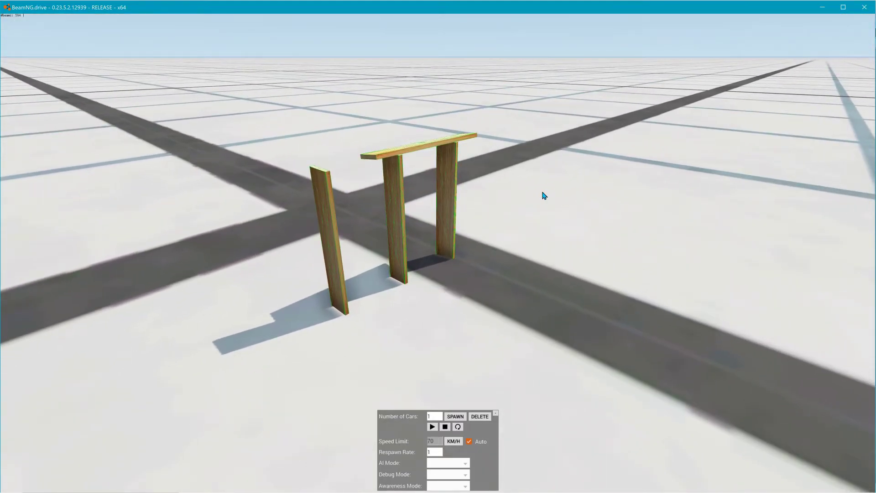
pyautogui.press('c')
pyautogui.press('c')
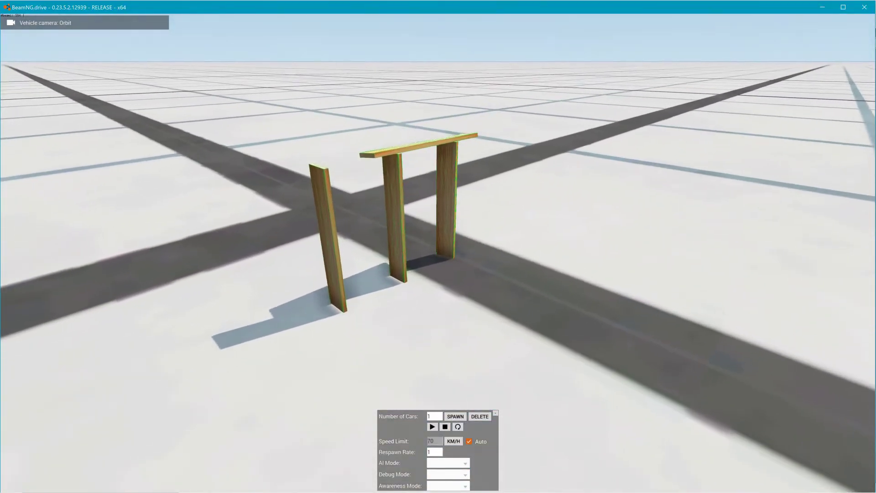
pyautogui.hotkey('shift', 'c')
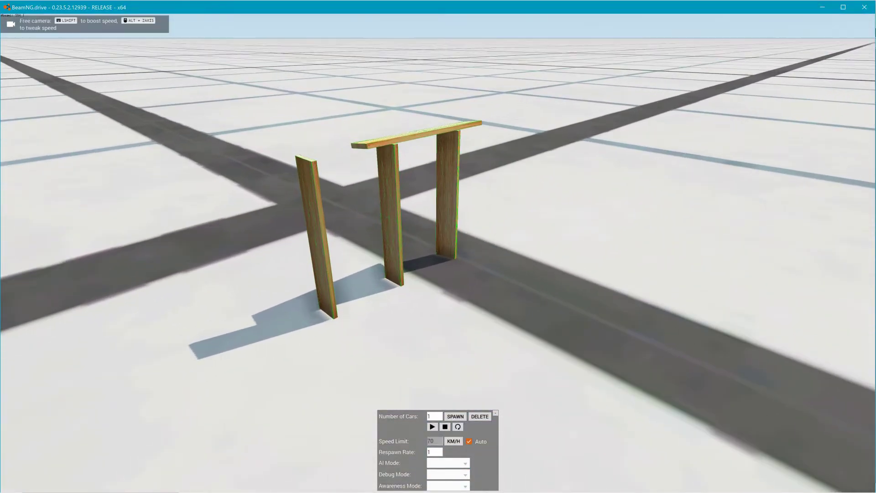
pyautogui.press('w')
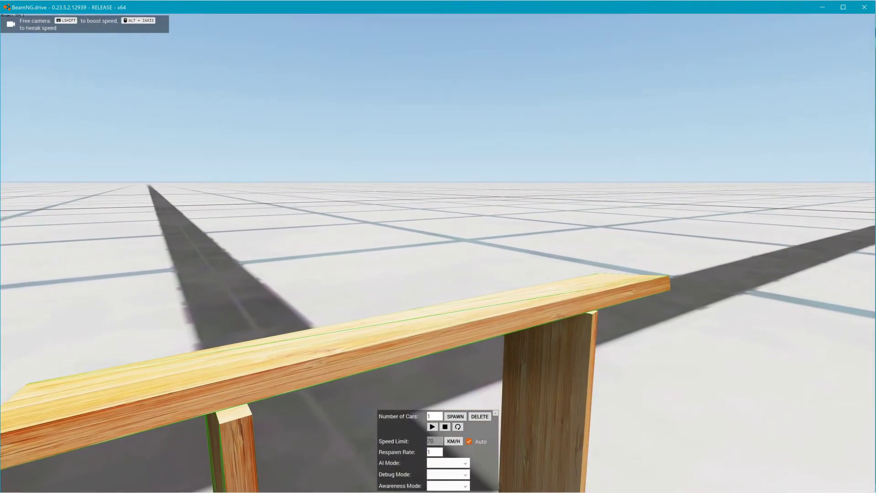
pyautogui.press('w')
pyautogui.moveTo(583, 264); pyautogui.dragTo(583, 314, button='right')
pyautogui.press('s')
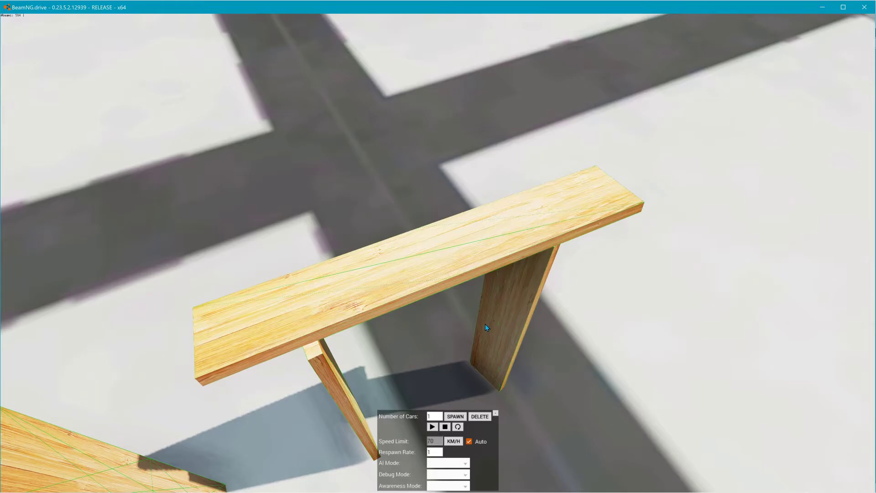
# Step: Lift the horizontal board off its uprights with the node grabber and pull the boards over to test how they collide
pyautogui.moveTo(514, 324); pyautogui.dragTo(514, 249, button='right')
pyautogui.press('s')
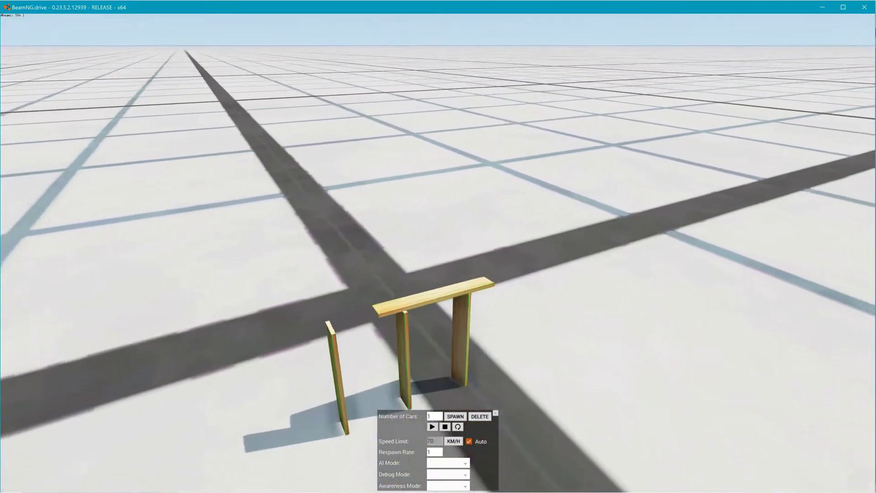
pyautogui.press('w')
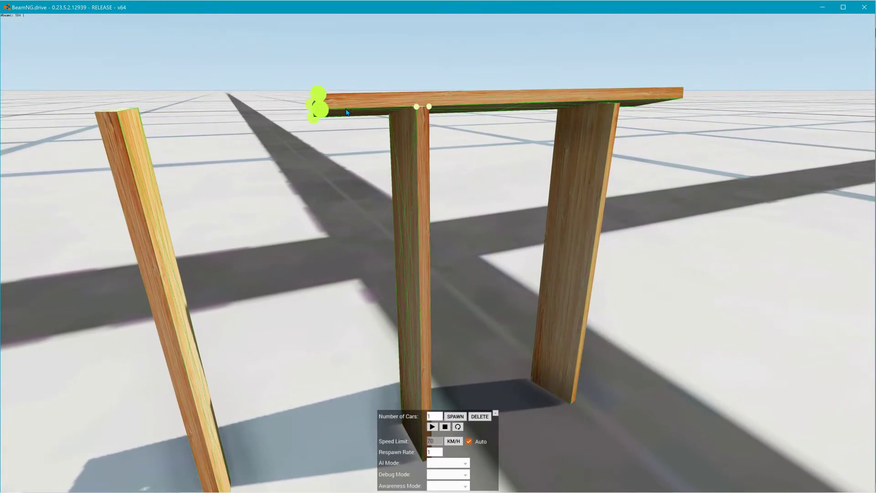
pyautogui.moveTo(325, 113)
pyautogui.mouseDown()
pyautogui.moveTo(324, 64)
pyautogui.moveTo(336, 82)
pyautogui.moveTo(335, 109)
pyautogui.mouseUp()
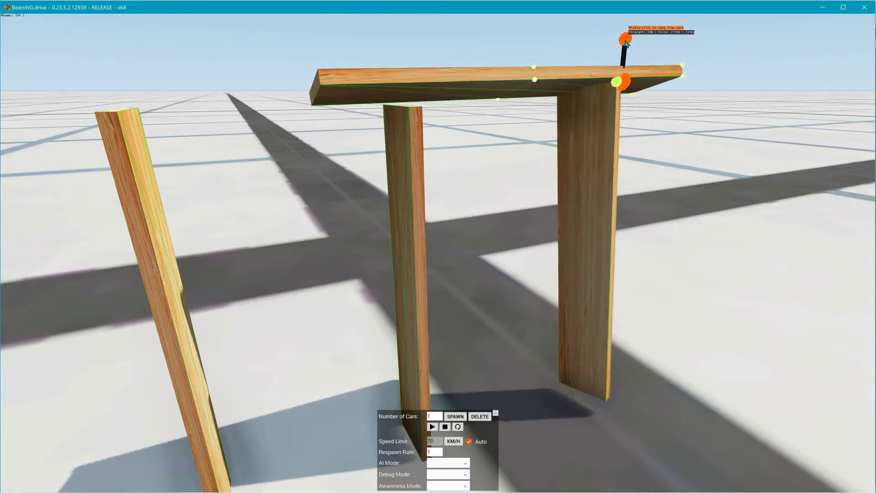
pyautogui.moveTo(607, 226); pyautogui.dragTo(423, 291)
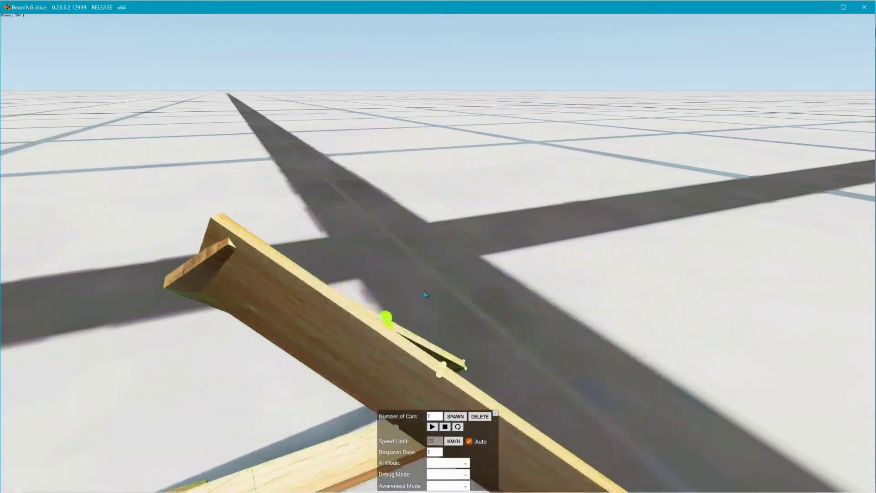
pyautogui.moveTo(421, 241); pyautogui.dragTo(250, 90)
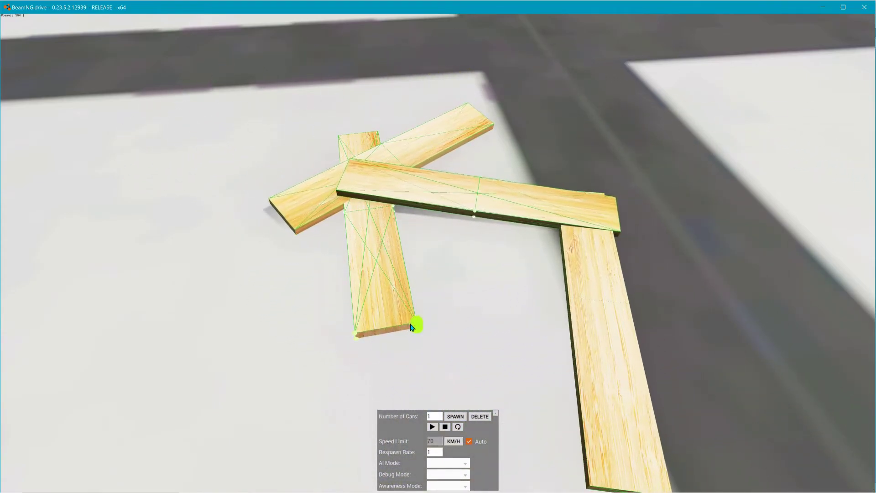
# Step: Drag the fallen boards across the ground by their end nodes to test how they slide against each other
pyautogui.moveTo(412, 327); pyautogui.dragTo(378, 208)
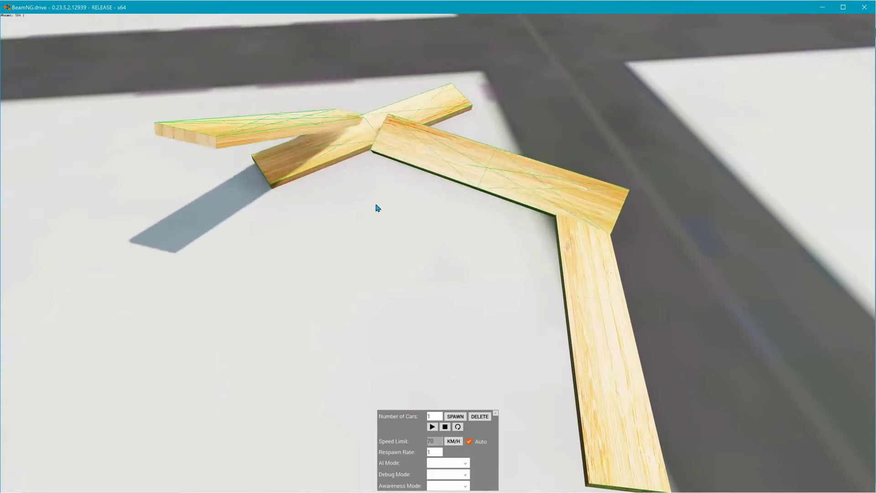
pyautogui.moveTo(622, 198); pyautogui.dragTo(43, 264)
pyautogui.moveTo(555, 195); pyautogui.dragTo(27, 151)
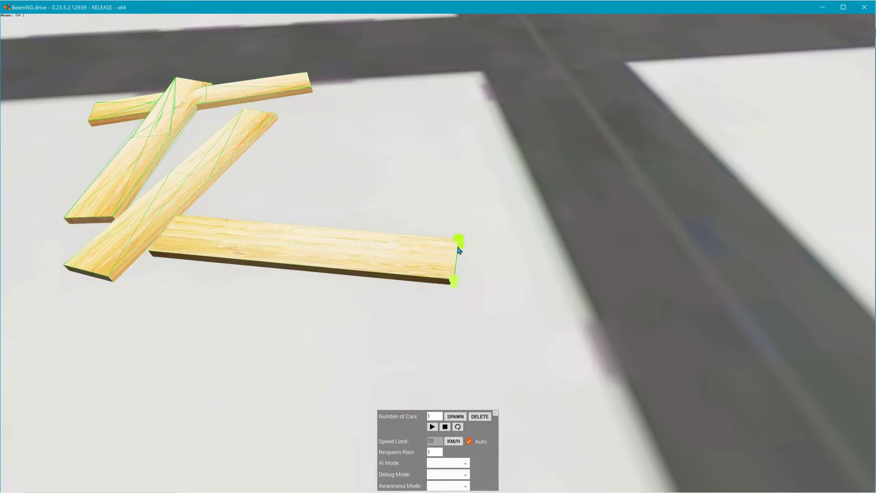
pyautogui.moveTo(408, 225); pyautogui.dragTo(14, 146)
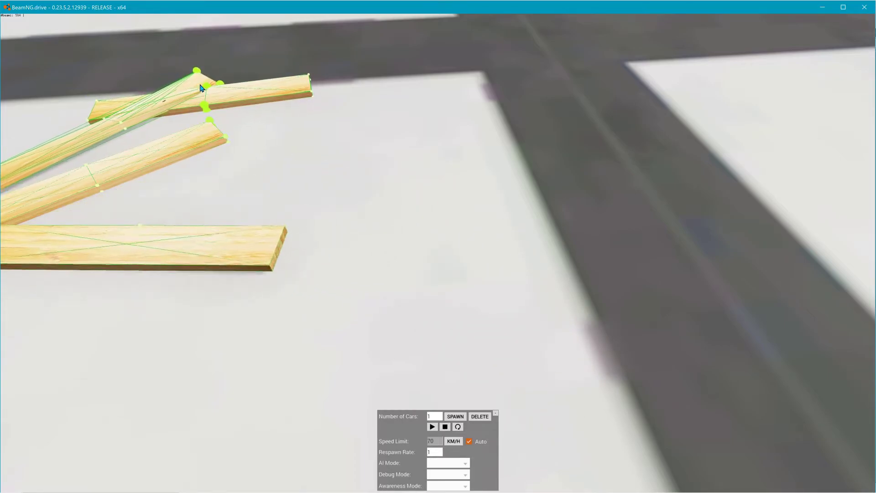
pyautogui.moveTo(237, 139); pyautogui.dragTo(183, 95)
# Step: Recover the boards, restore them to the home position, and switch to the orbit camera
pyautogui.press('Insert')
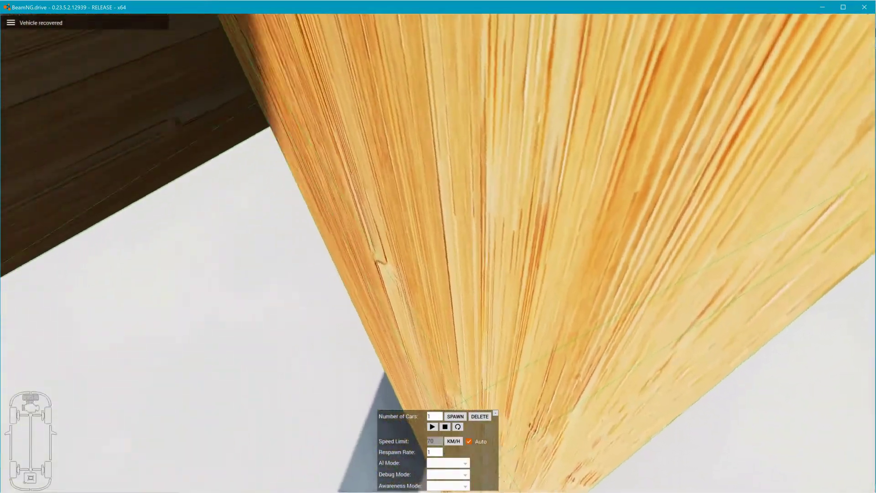
pyautogui.press('Home')
pyautogui.press('c')
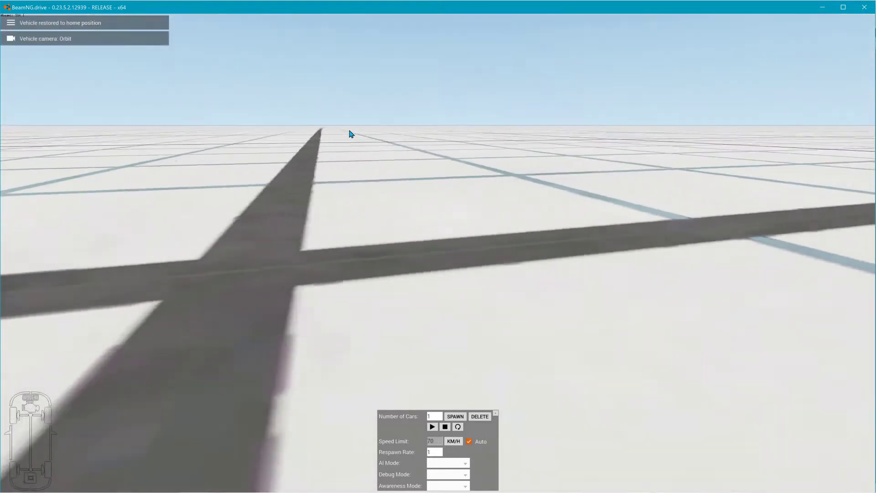
pyautogui.press('Insert')
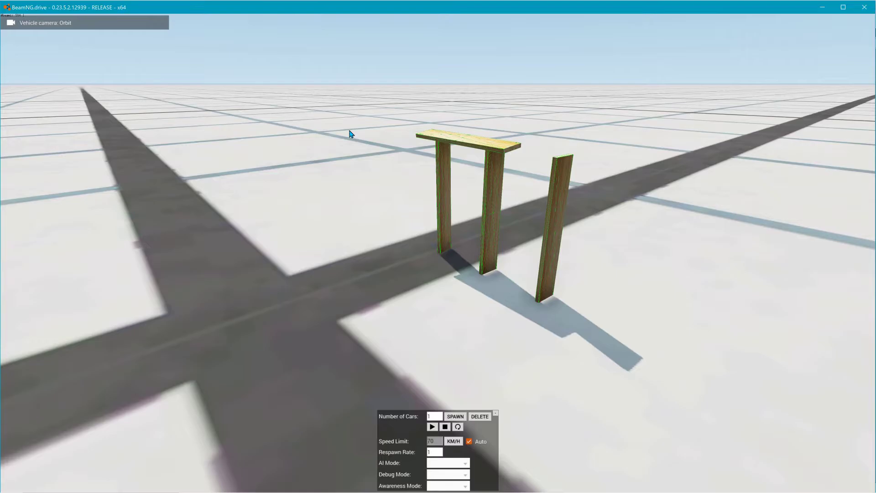
# Step: Switch to Notepad++ and set frictionCoef to 1.5 in the nodes section of yourmod.jbeam
pyautogui.hotkey('alt', 'Tab')
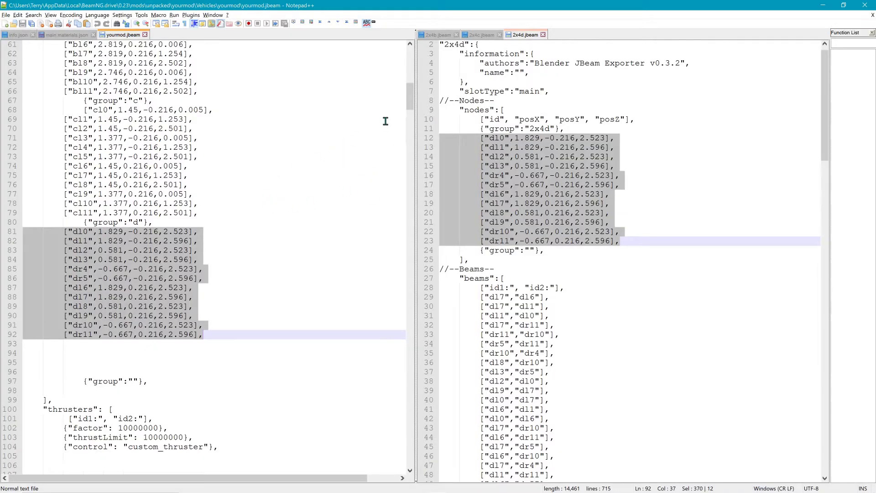
pyautogui.moveTo(408, 96); pyautogui.dragTo(408, 68)
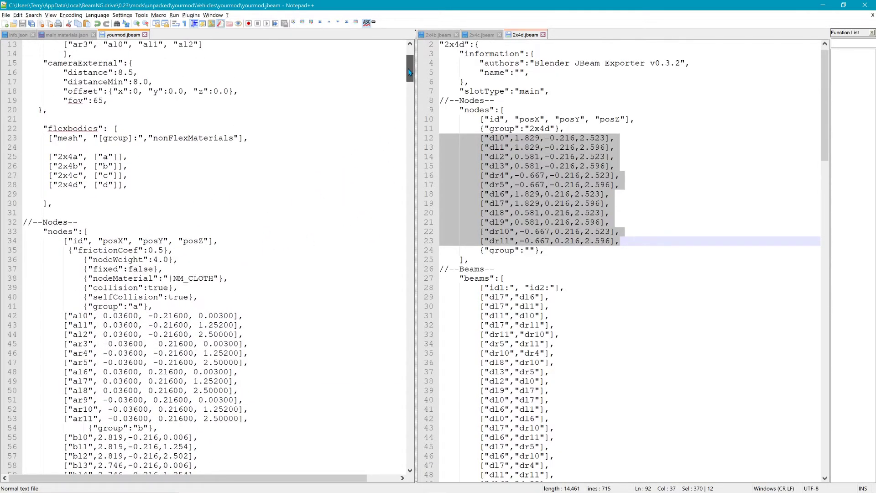
pyautogui.click(153, 252)
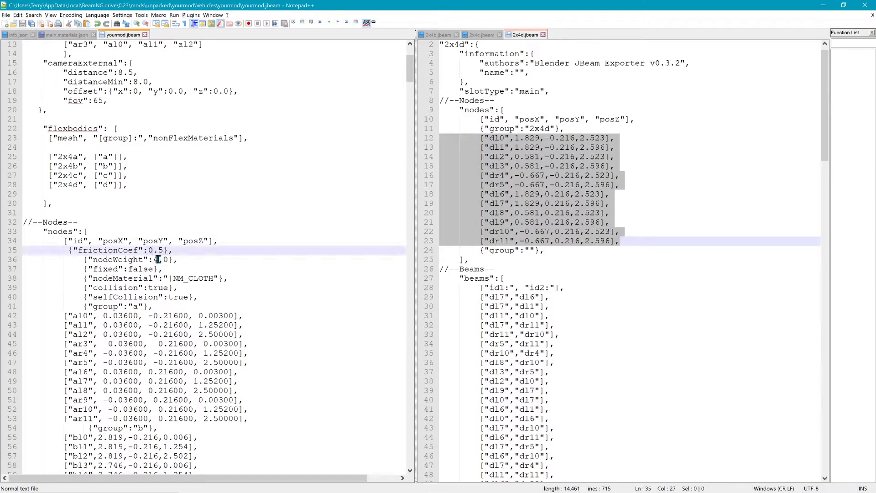
pyautogui.hotkey('shift', 'Left')
pyautogui.write('1')
pyautogui.click(234, 264)
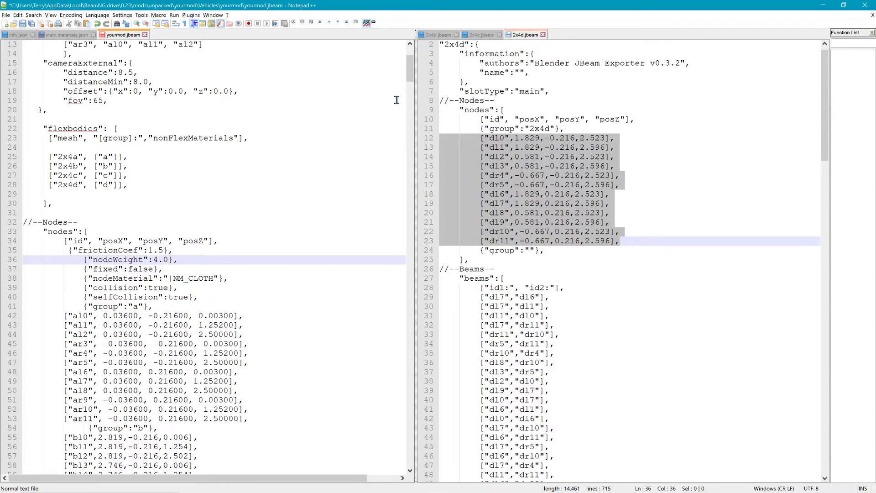
pyautogui.scroll(-1, 411, 73)
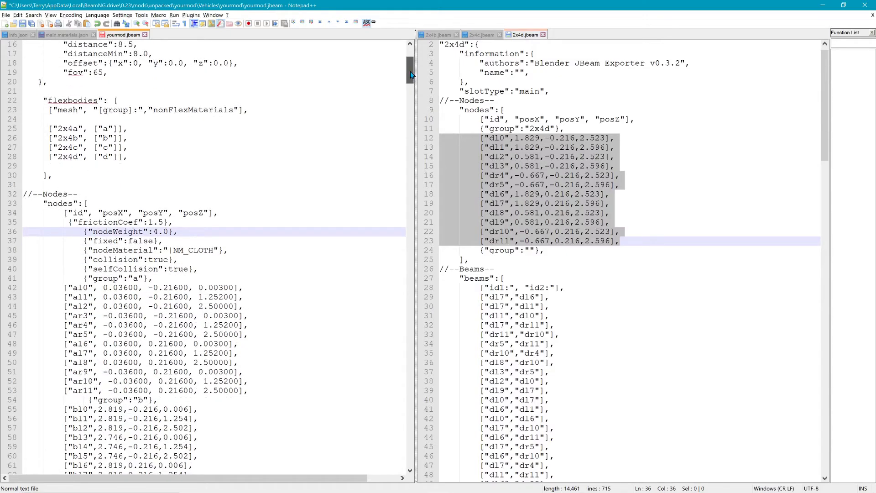
pyautogui.moveTo(148, 223); pyautogui.dragTo(164, 223)
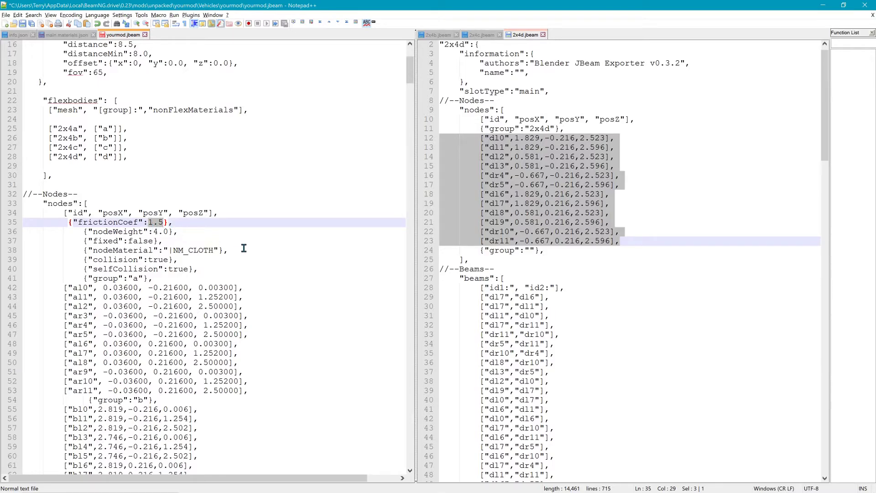
# Step: Set beamDamp to 50 in the beams section of yourmod.jbeam
pyautogui.scroll(-12, 244, 247)
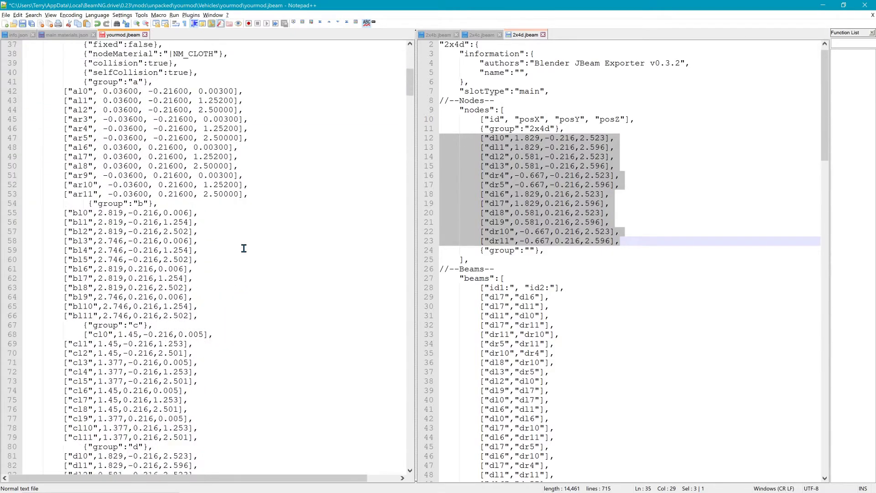
pyautogui.moveTo(410, 103); pyautogui.dragTo(410, 120)
pyautogui.scroll(-2, 167, 350)
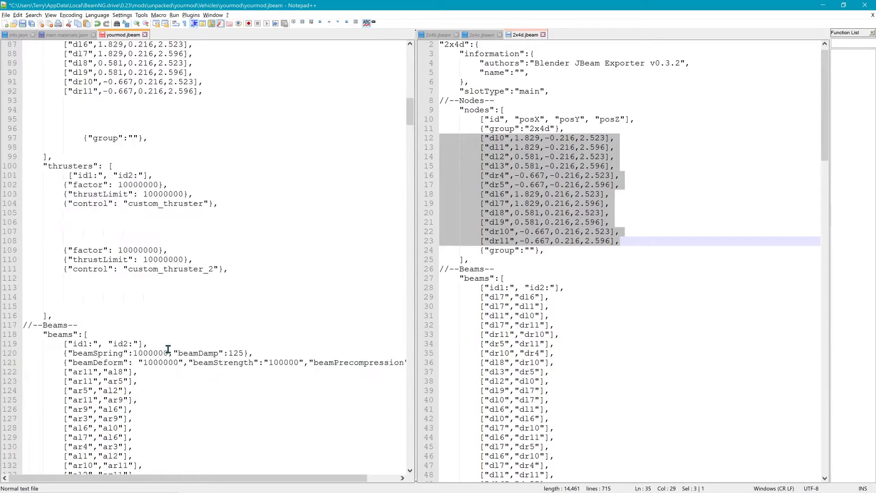
pyautogui.moveTo(161, 478); pyautogui.dragTo(204, 478)
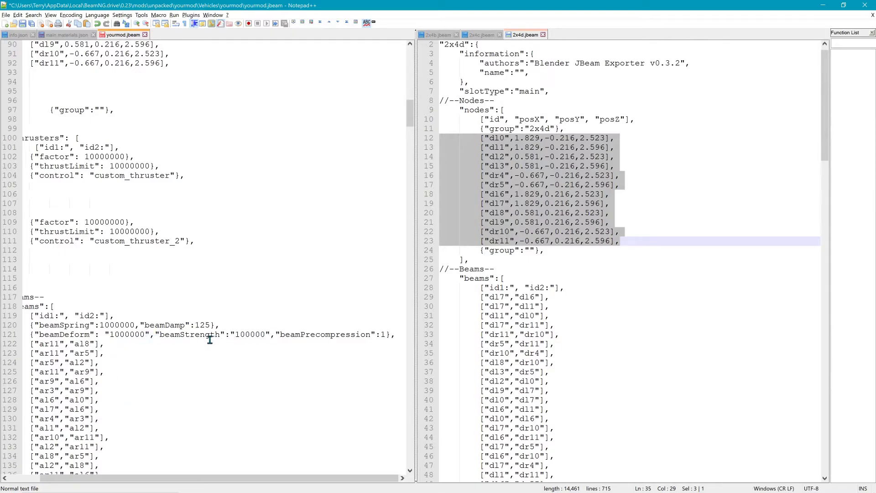
pyautogui.click(125, 328)
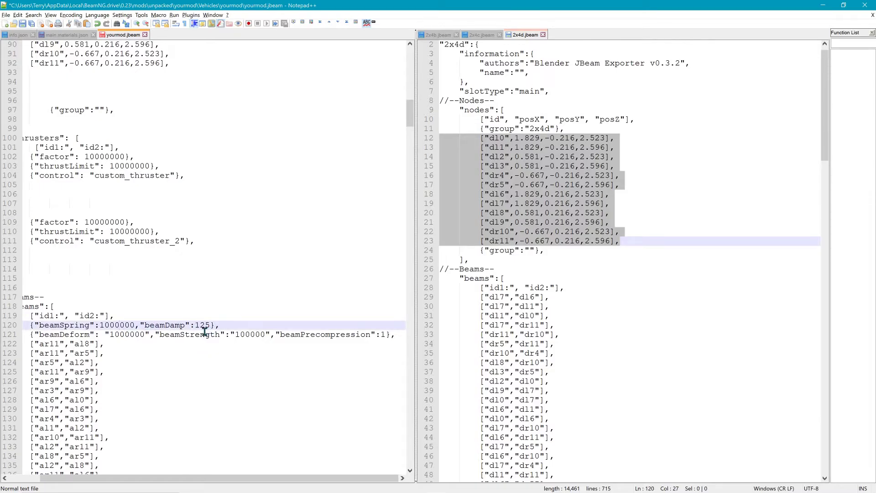
pyautogui.doubleClick(203, 327)
pyautogui.write('50')
pyautogui.click(218, 357)
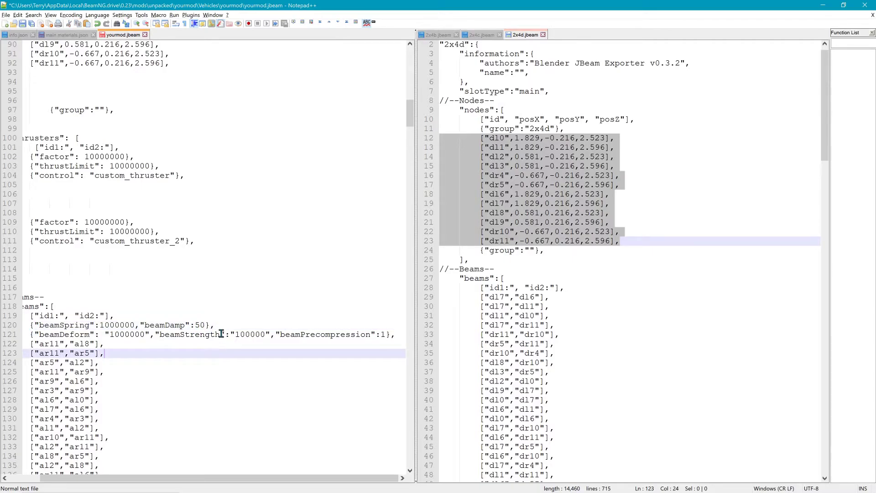
# Step: Review the beamDamp and beamSpring entries on line 120 and save yourmod.jbeam
pyautogui.moveTo(211, 327); pyautogui.dragTo(147, 327)
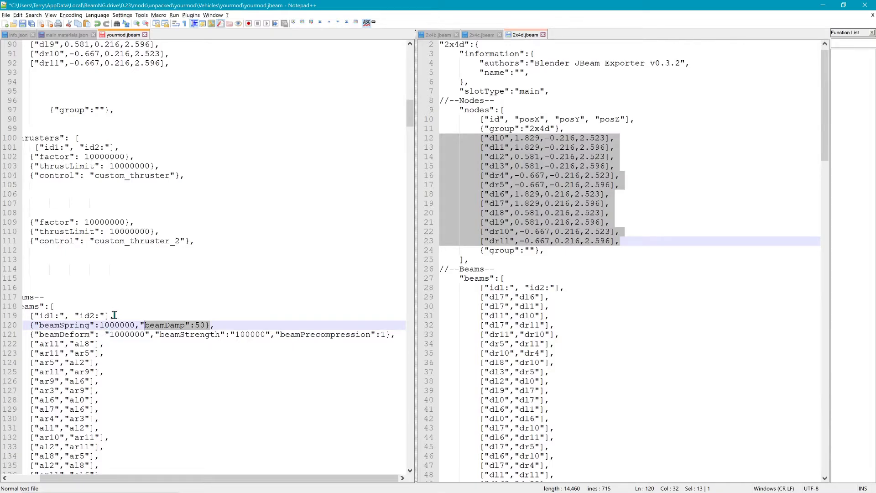
pyautogui.click(108, 328)
pyautogui.moveTo(108, 328); pyautogui.dragTo(136, 328)
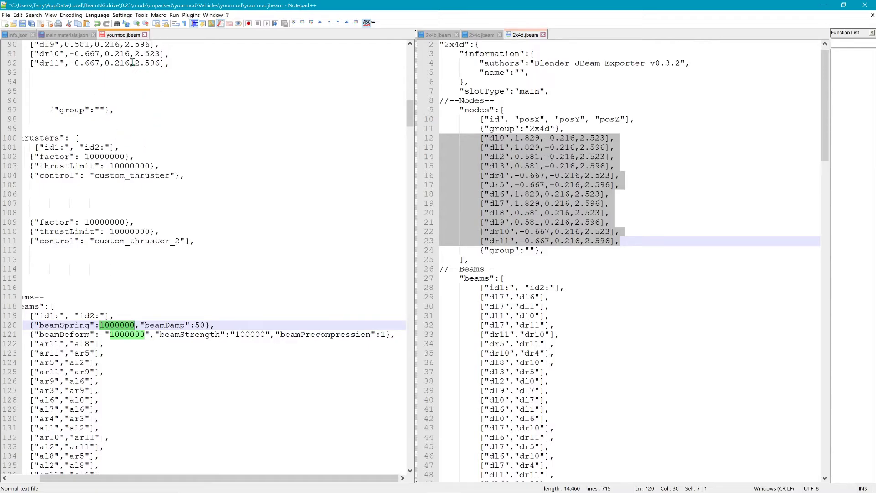
pyautogui.click(23, 24)
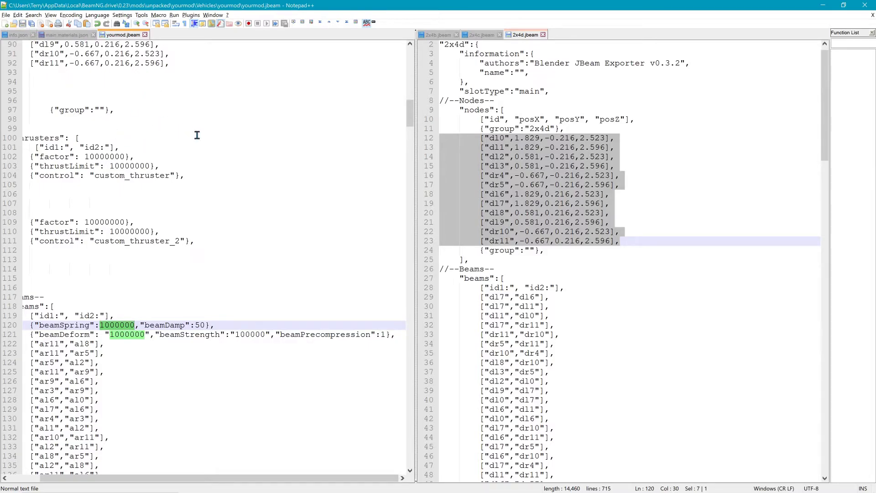
# Step: Switch to BeamNG.drive and exit the current level to the main menu
pyautogui.hotkey('alt', 'Tab')
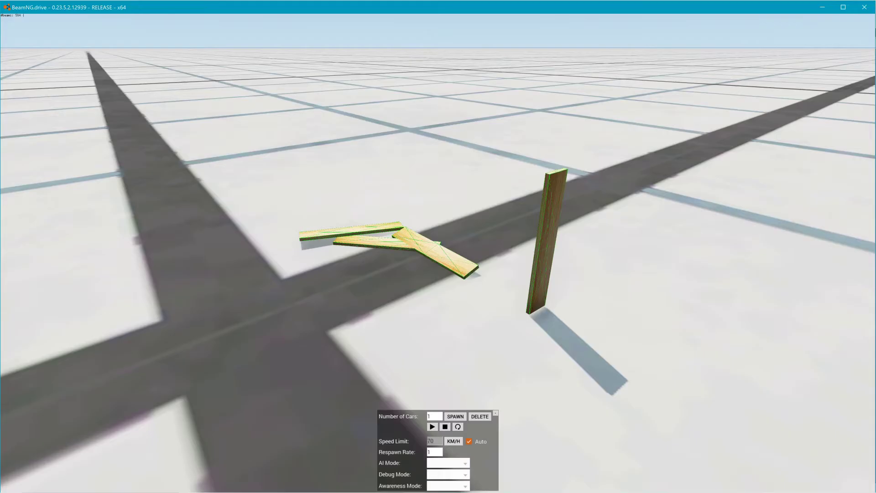
pyautogui.press('`')
pyautogui.press('`')
pyautogui.press('Escape')
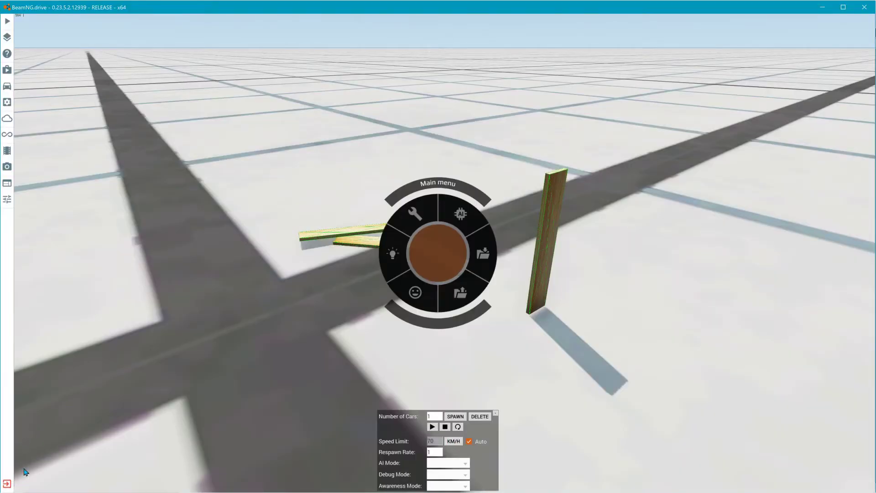
pyautogui.click(7, 484)
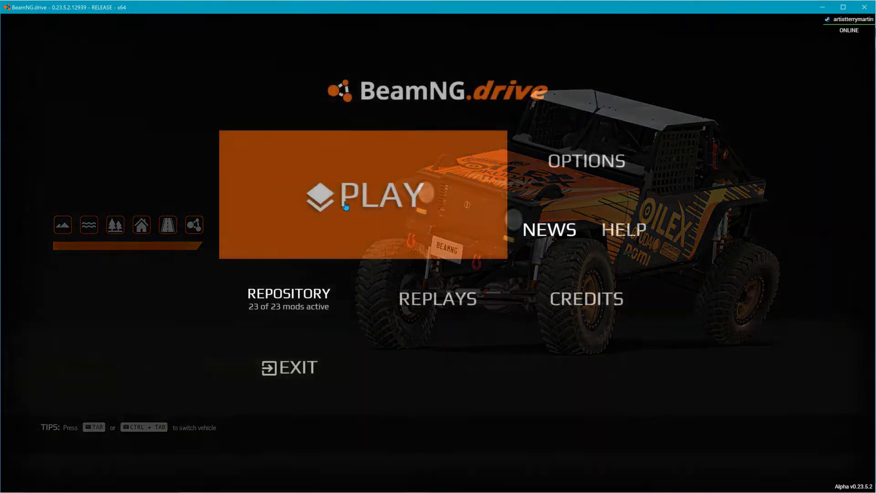
# Step: Load the Grid, Small, Pure level in Freeroam at the Default spawn point
pyautogui.click(307, 194)
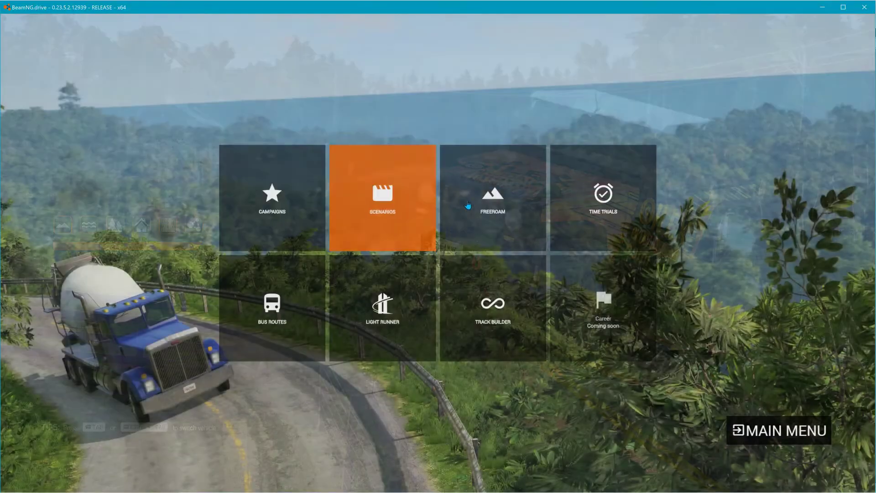
pyautogui.click(470, 201)
pyautogui.hotkey('alt', 'Tab')
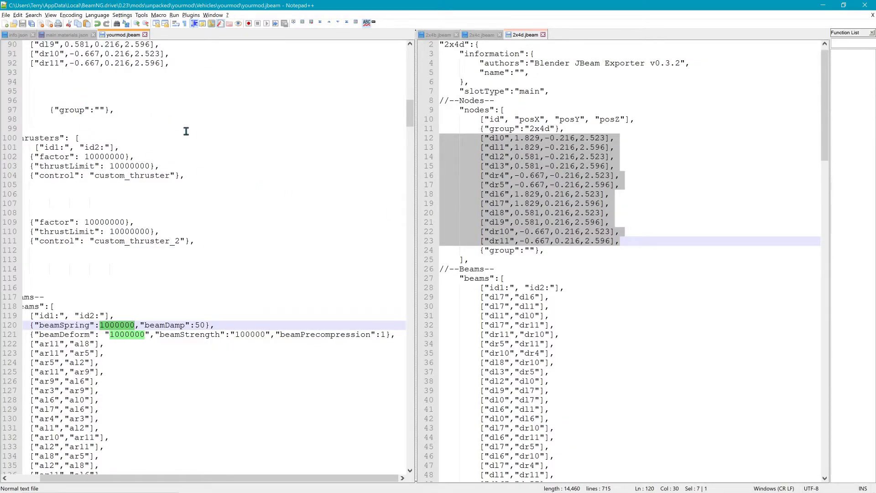
pyautogui.hotkey('alt', 'Tab')
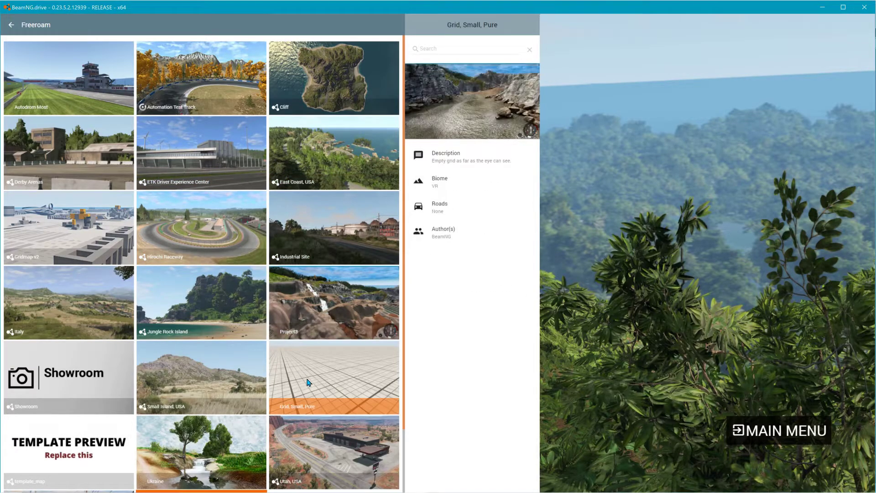
pyautogui.click(308, 383)
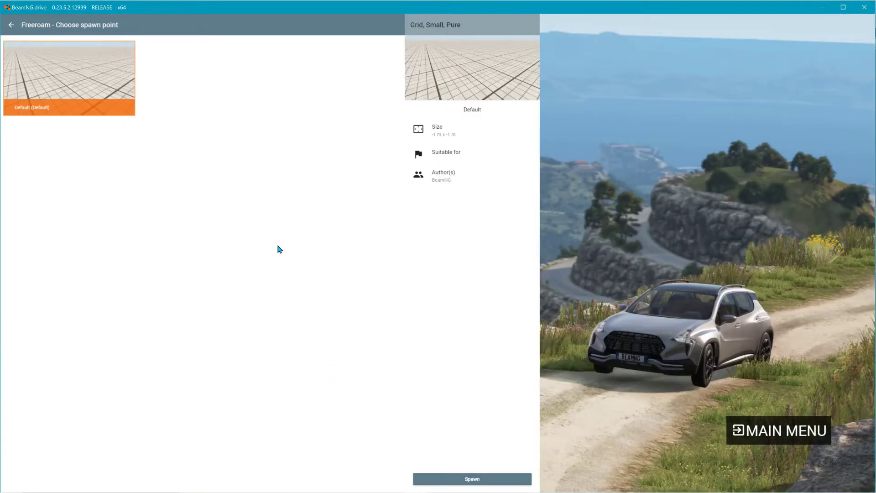
pyautogui.click(454, 479)
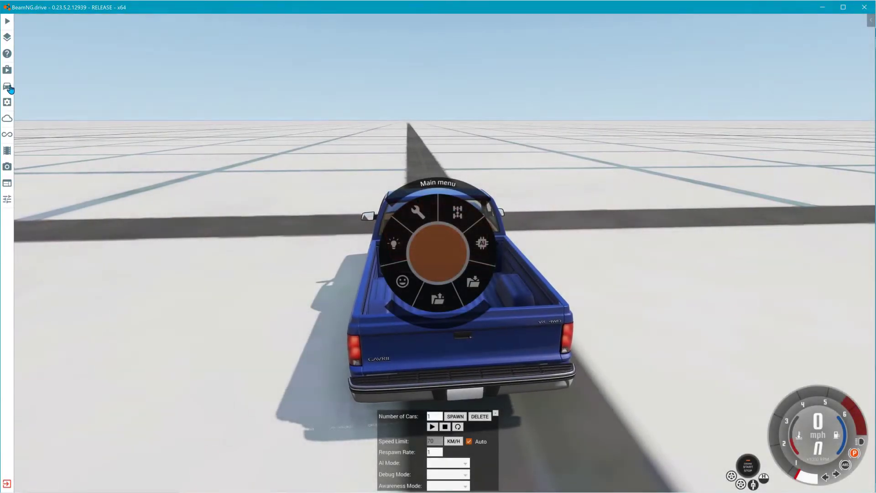
# Step: Spawn the yourmod vehicle on the grid level in place of the pickup truck
pyautogui.click(9, 88)
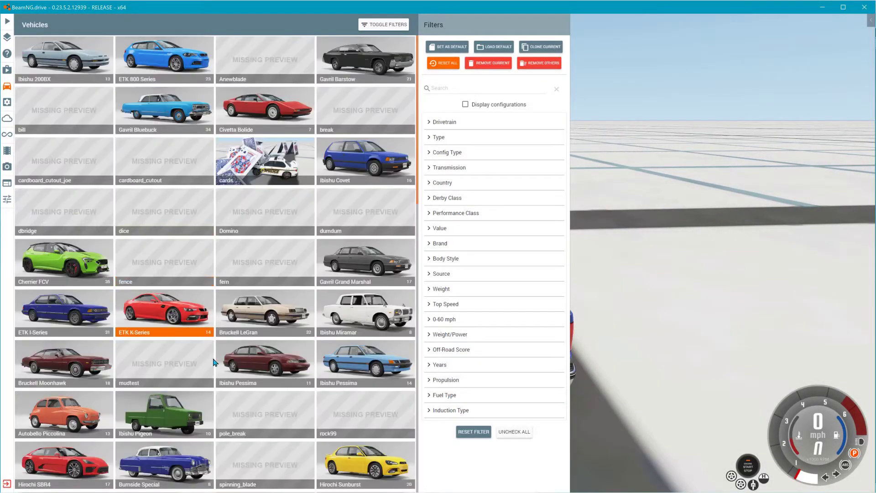
pyautogui.scroll(-4, 257, 456)
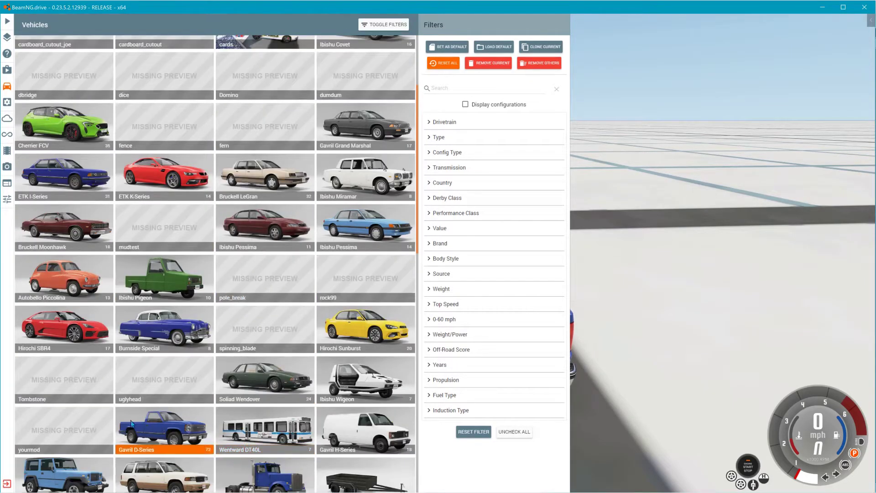
pyautogui.doubleClick(101, 417)
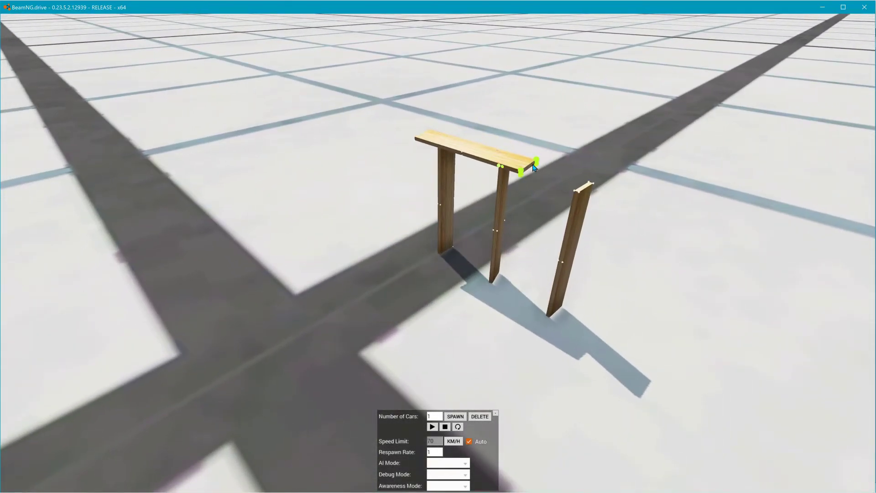
# Step: Pull the boards around by their nodes to test how they fall and collide with one another
pyautogui.moveTo(534, 168); pyautogui.dragTo(625, 196)
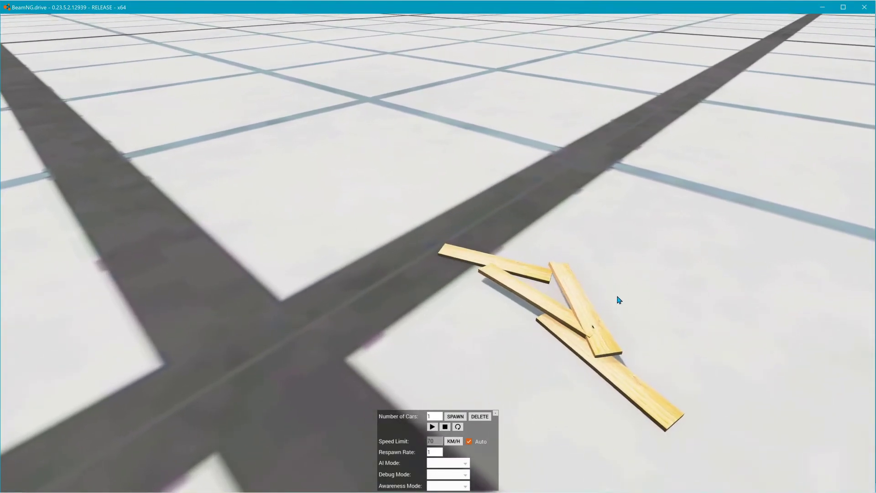
pyautogui.moveTo(596, 352); pyautogui.dragTo(375, 74)
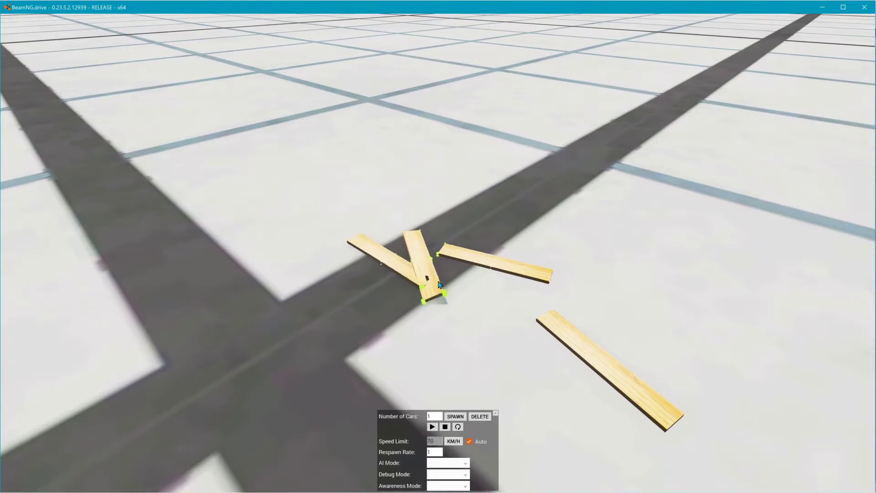
pyautogui.moveTo(438, 285); pyautogui.dragTo(429, 204)
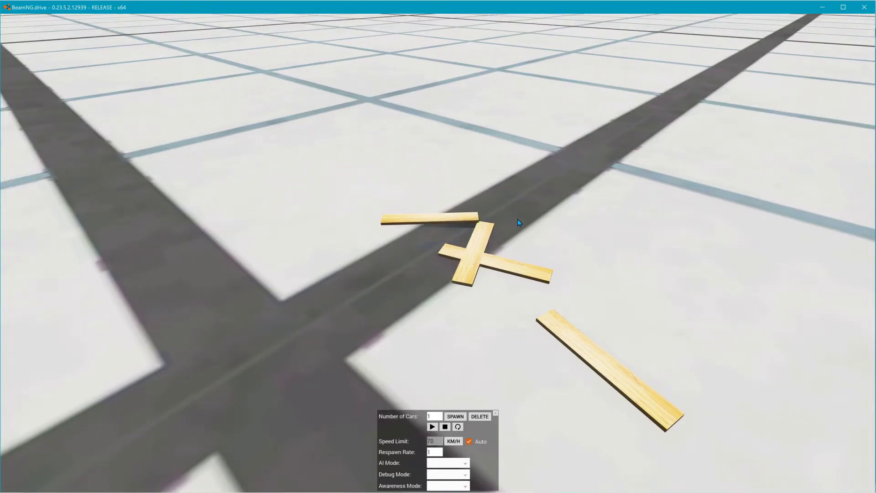
# Step: Minimize the code editor and game windows, and open yourmod.jbeam in a maximized NodeBEAM Editor
pyautogui.hotkey('alt', 'Tab')
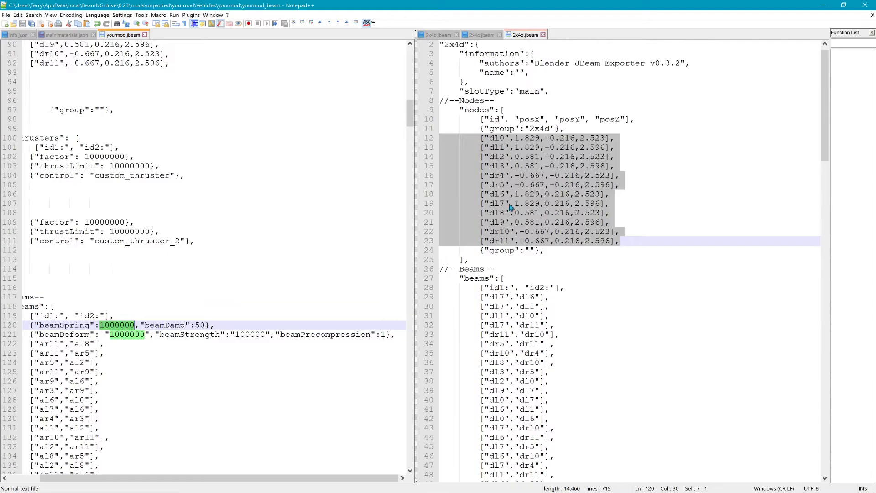
pyautogui.click(823, 5)
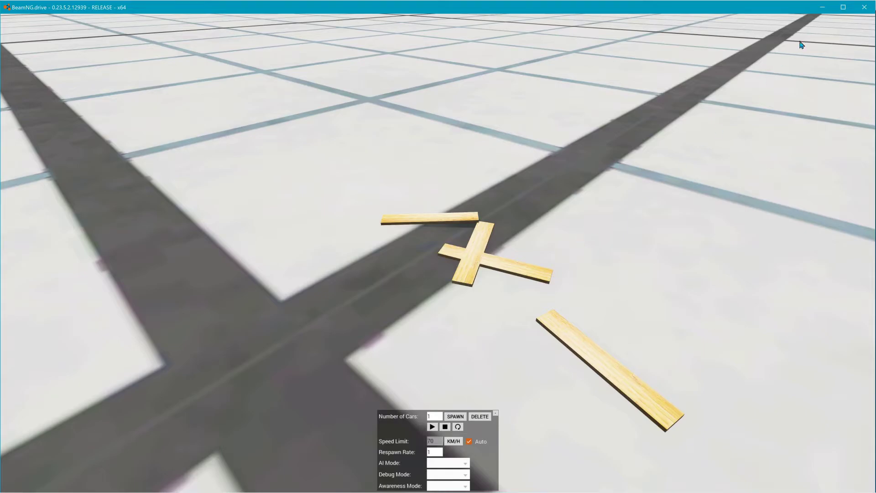
pyautogui.click(823, 5)
pyautogui.click(823, 5)
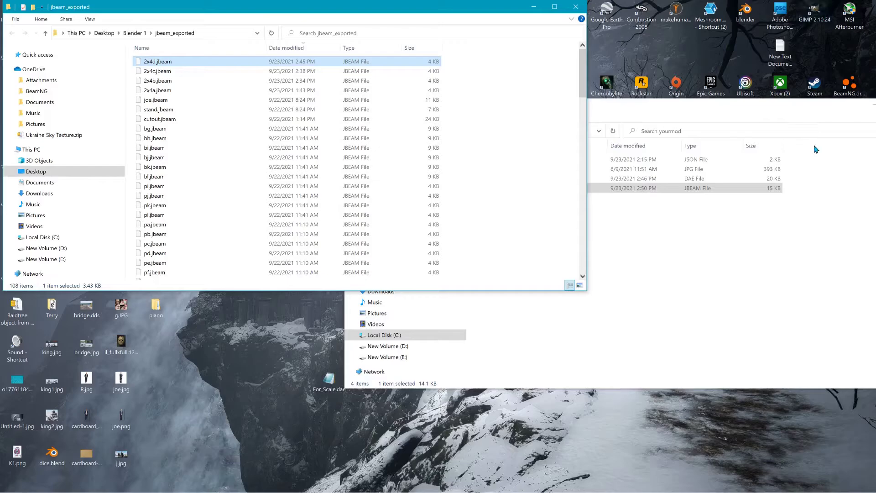
pyautogui.click(816, 149)
pyautogui.moveTo(784, 112); pyautogui.dragTo(555, 172)
pyautogui.doubleClick(809, 234)
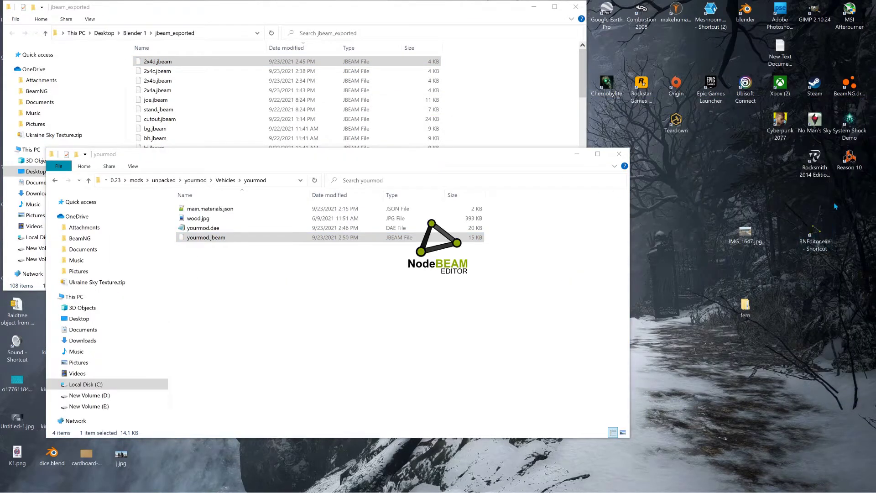
pyautogui.moveTo(202, 241); pyautogui.dragTo(457, 257)
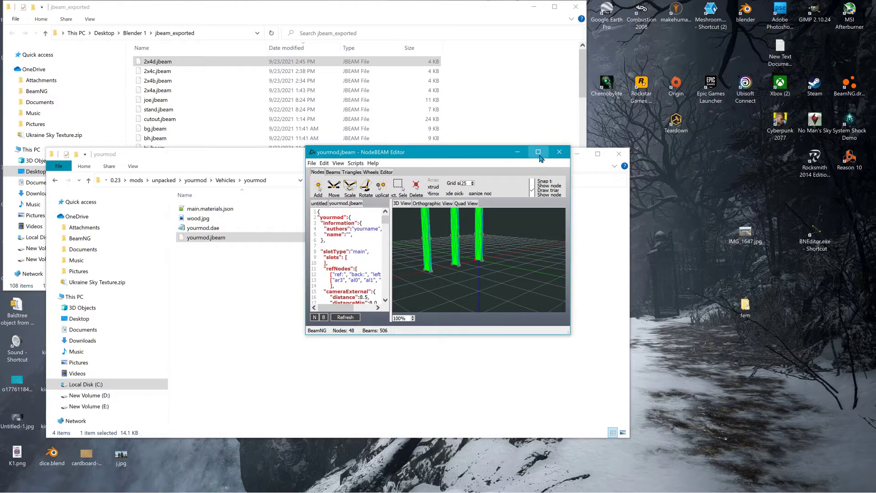
pyautogui.click(538, 152)
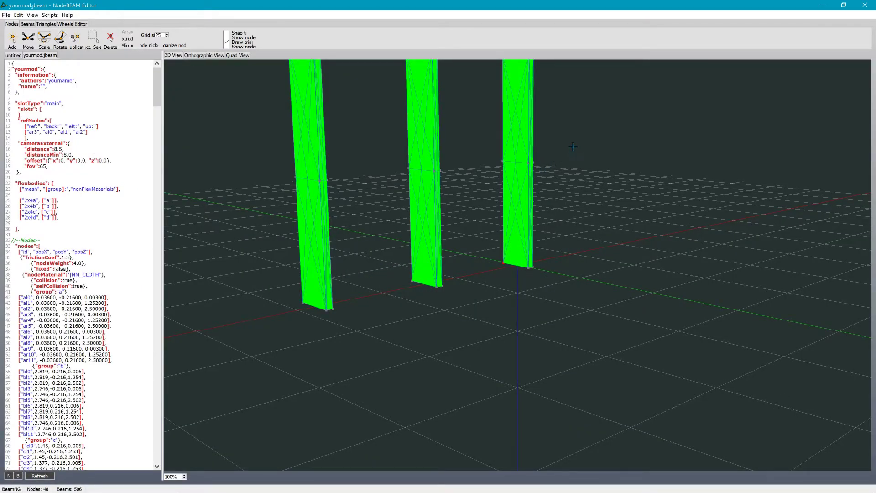
# Step: Insert the comment "//--connections to one another--" after the last beam entry, leaving blank lines before the closing breakGroup
pyautogui.moveTo(574, 146); pyautogui.dragTo(323, 177, button='middle')
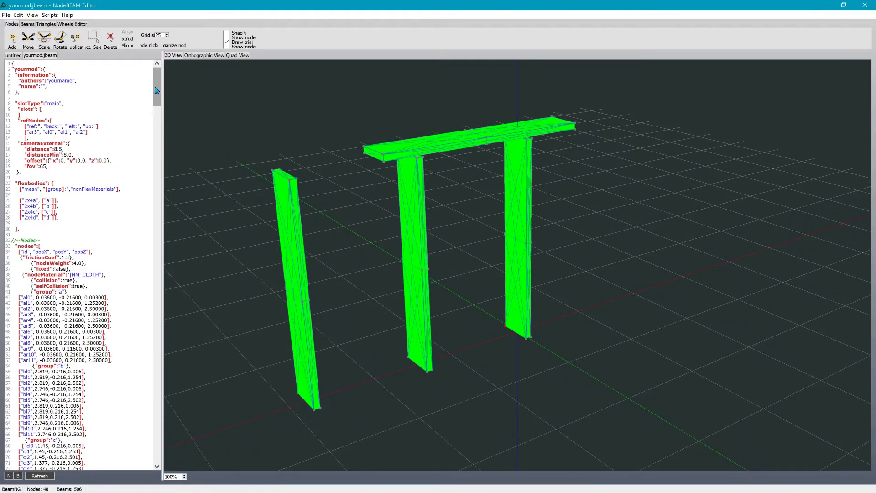
pyautogui.moveTo(157, 94); pyautogui.dragTo(158, 401)
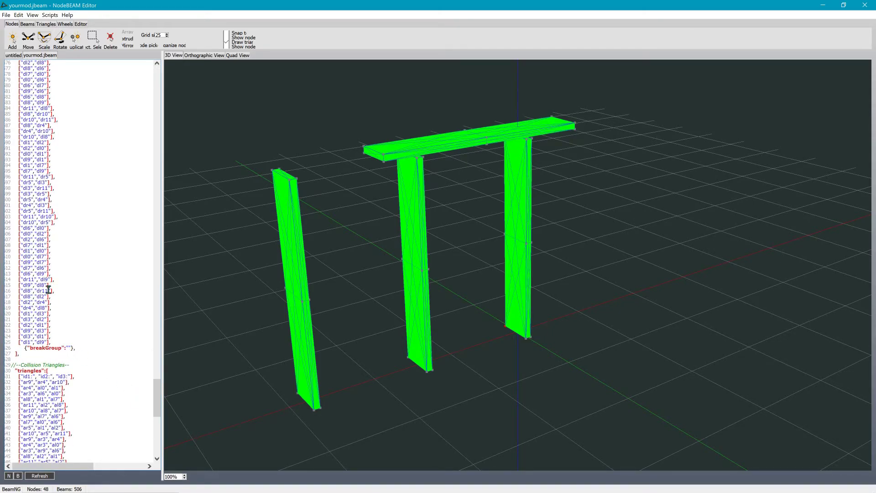
pyautogui.press('Return')
pyautogui.press('Return')
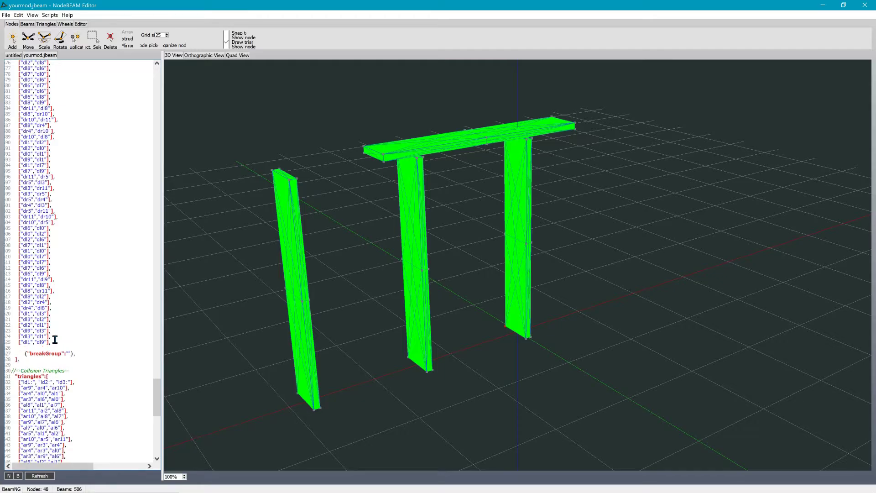
pyautogui.press('Up')
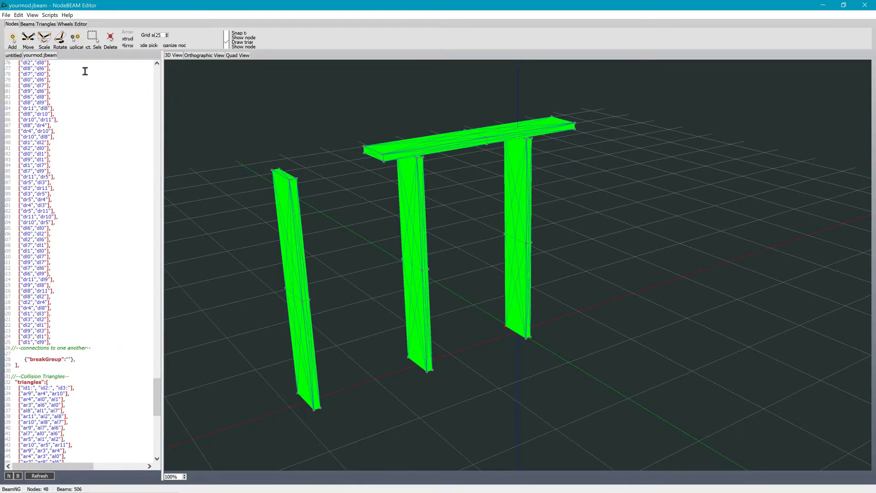
# Step: Add single beams between nodes dl6 and cl8 and between dl7 and cl11 under the connections comment
pyautogui.click(28, 24)
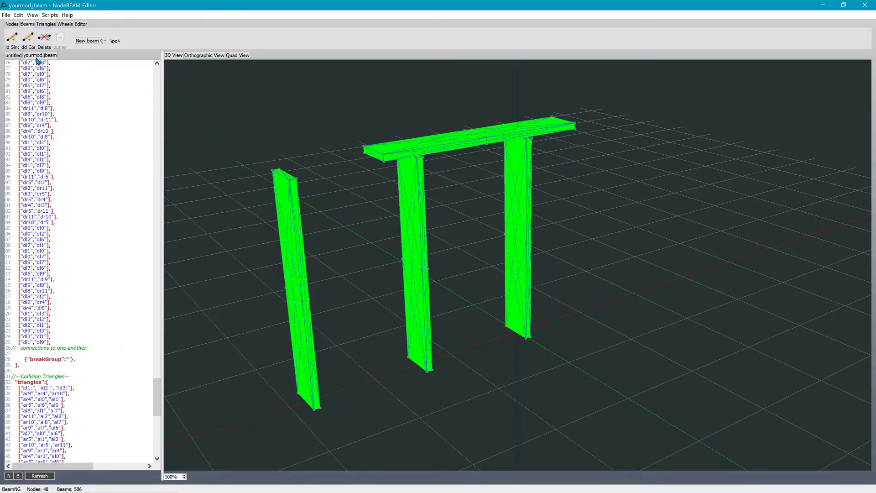
pyautogui.click(12, 40)
pyautogui.click(424, 170)
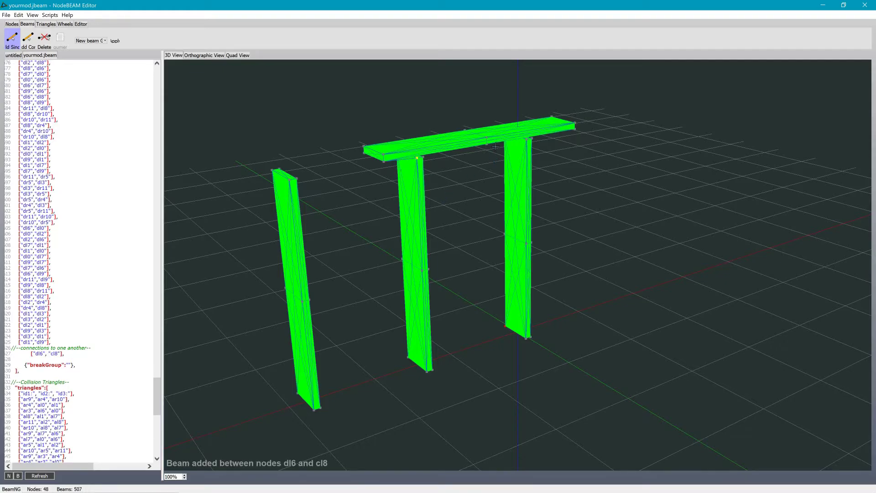
pyautogui.scroll(5, 496, 130)
pyautogui.scroll(-2, 497, 128)
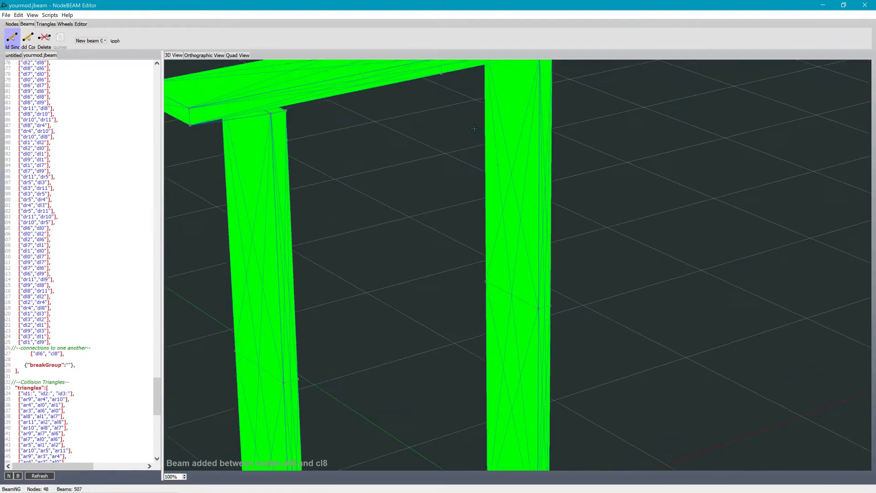
pyautogui.moveTo(389, 184); pyautogui.dragTo(360, 222, button='middle')
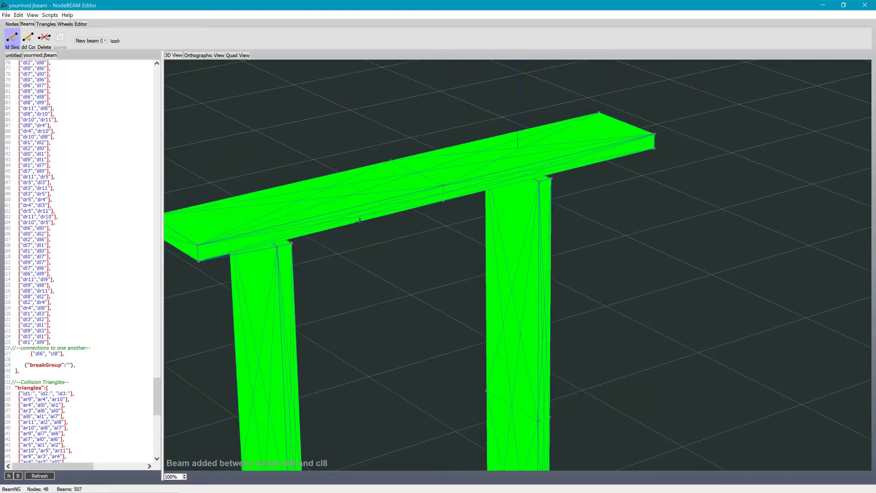
pyautogui.click(203, 250)
pyautogui.click(300, 250)
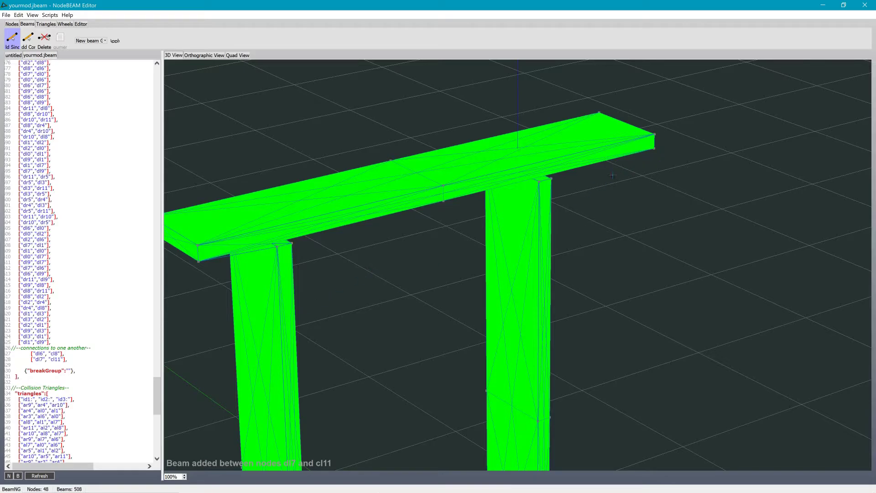
# Step: Join the top board to board a with single beams dr10–ar11, dr11–al8, dr5–al2 and dr4–ar5
pyautogui.click(559, 186)
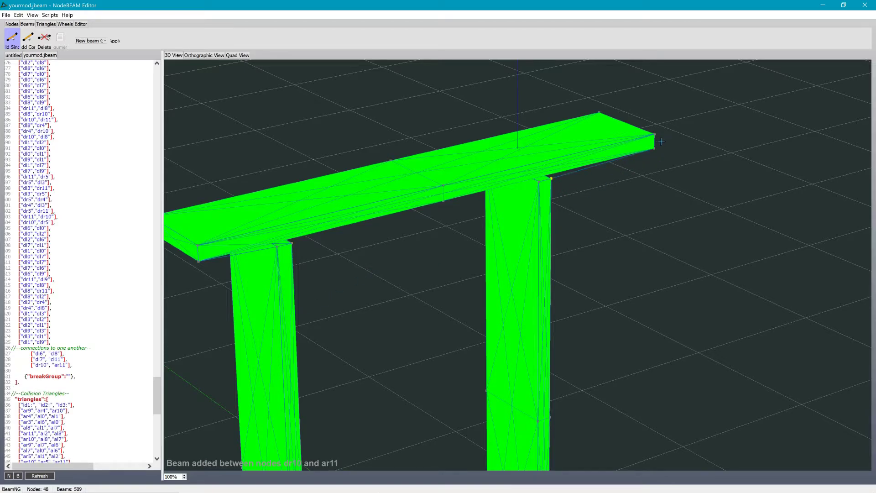
pyautogui.click(552, 189)
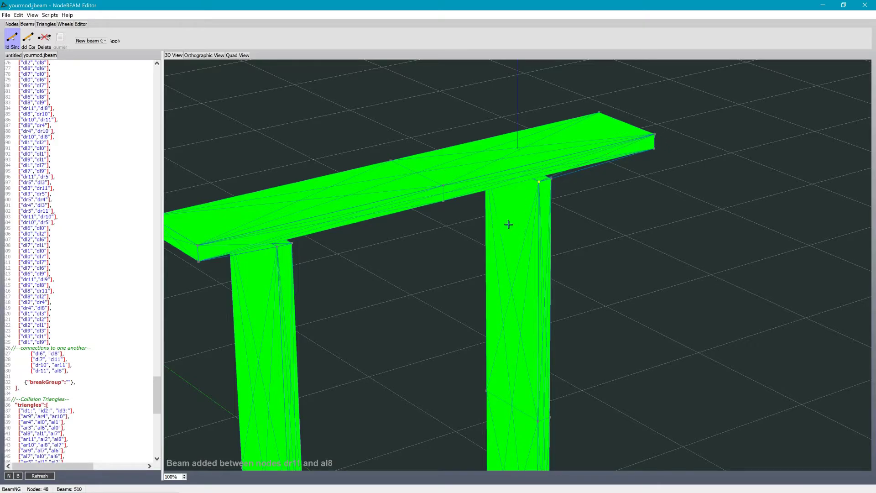
pyautogui.moveTo(509, 225); pyautogui.dragTo(551, 222, button='middle')
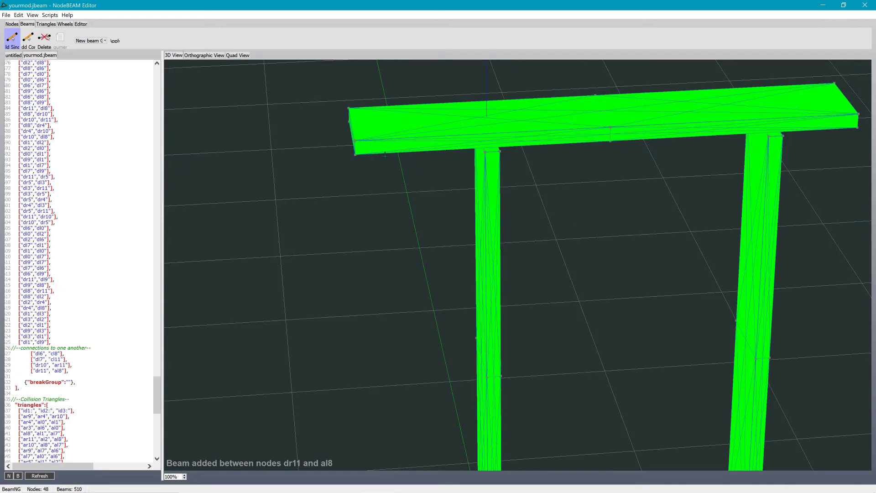
pyautogui.click(362, 148)
pyautogui.click(508, 158)
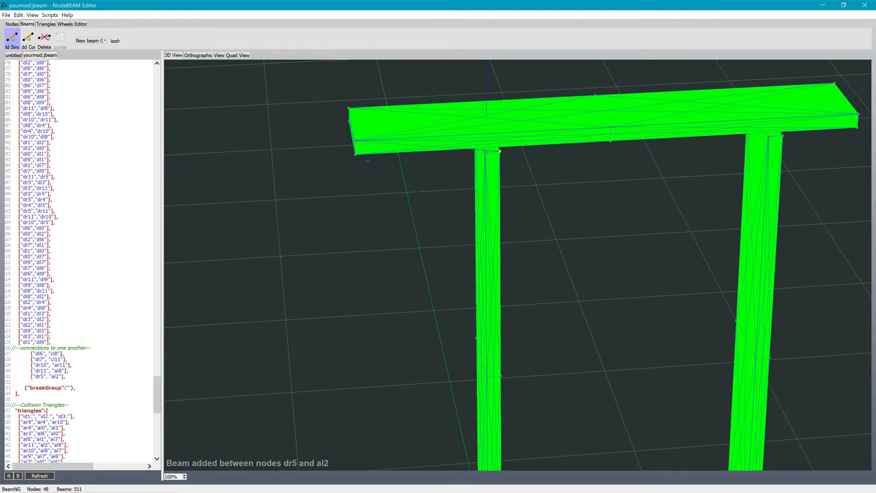
pyautogui.click(494, 159)
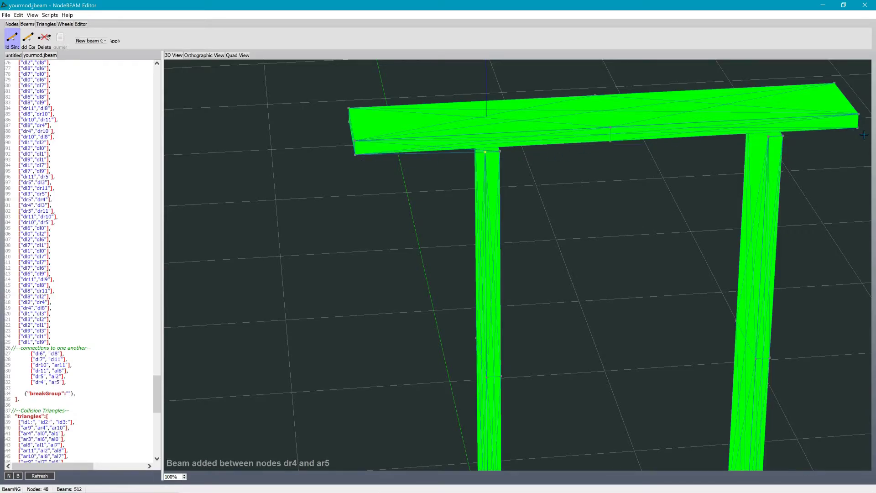
# Step: Add the beams dl0–cl2 and dl1–cl5 between the top board and board c, and save the JBEAM file
pyautogui.click(846, 132)
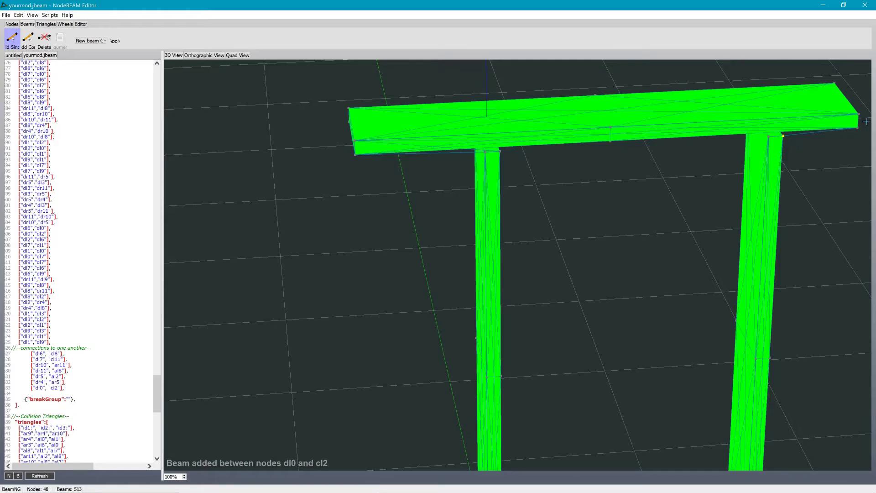
pyautogui.click(775, 143)
pyautogui.moveTo(775, 144); pyautogui.dragTo(661, 182, button='middle')
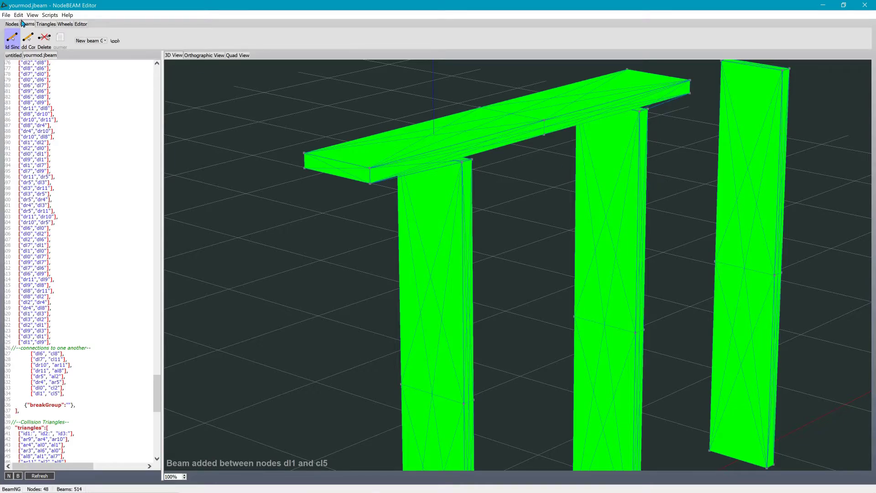
pyautogui.click(6, 15)
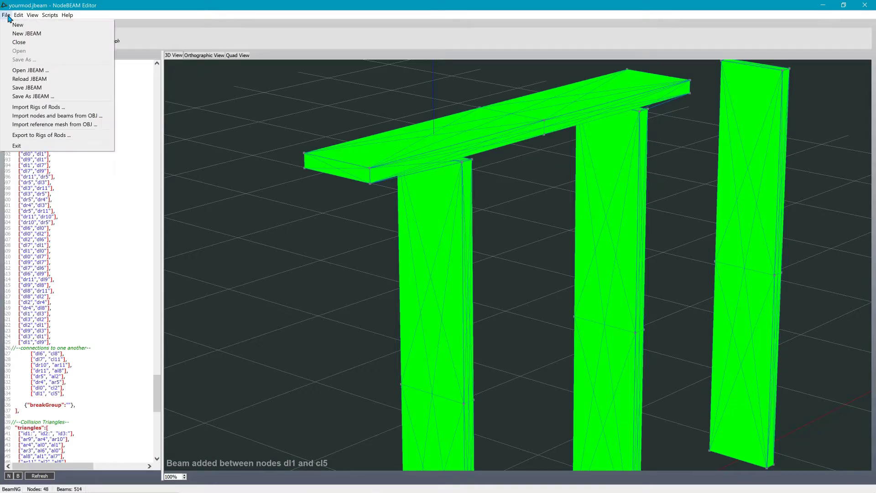
pyautogui.click(34, 88)
# Step: Switch to BeamNG.drive and exit the current level to the main menu
pyautogui.hotkey('alt', 'Tab')
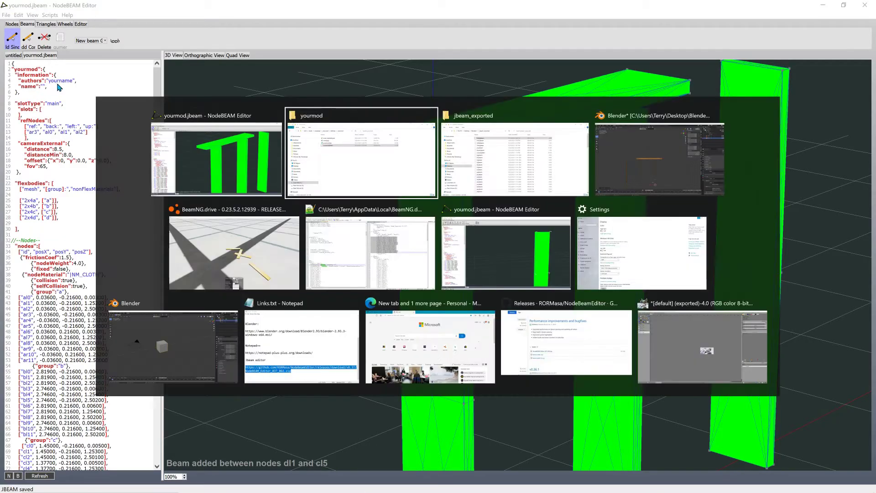
pyautogui.hotkey('alt', 'Tab')
pyautogui.hotkey('alt', 'Tab')
pyautogui.hotkey('alt', 'Tab')
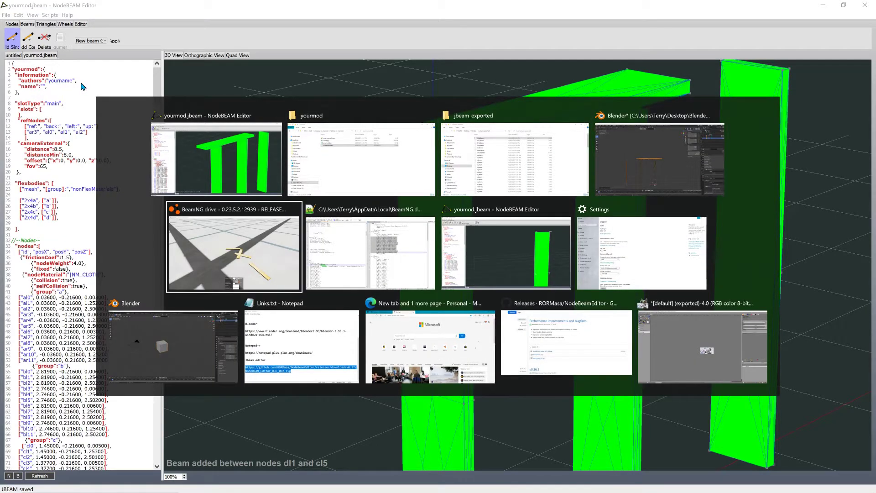
pyautogui.press('Escape')
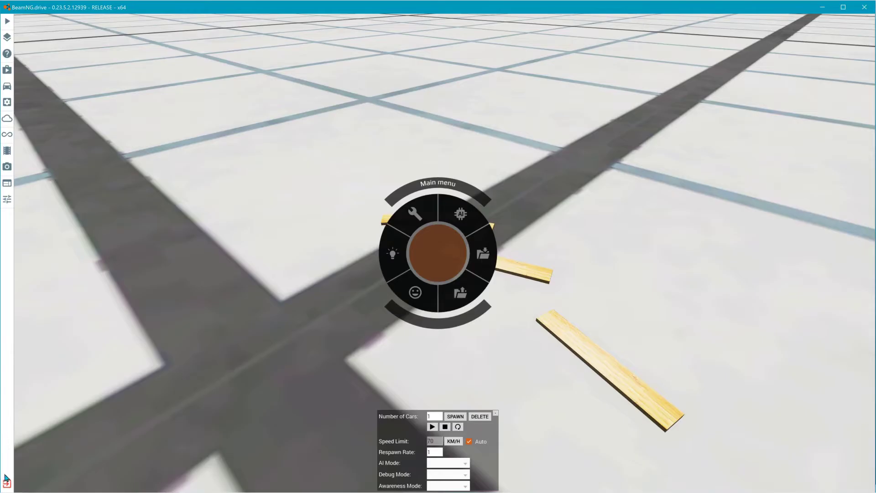
pyautogui.hotkey('ctrl', 'l')
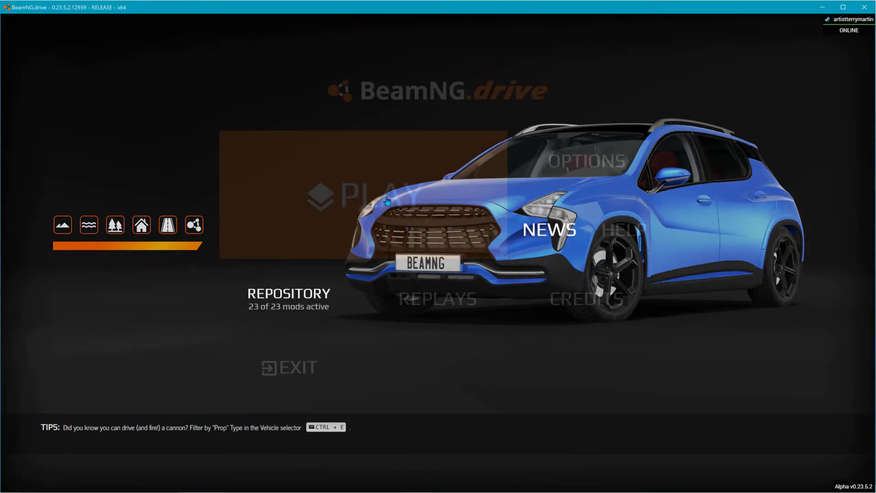
# Step: Load the Grid, Small, Pure level in Freeroam
pyautogui.click(457, 208)
pyautogui.click(469, 208)
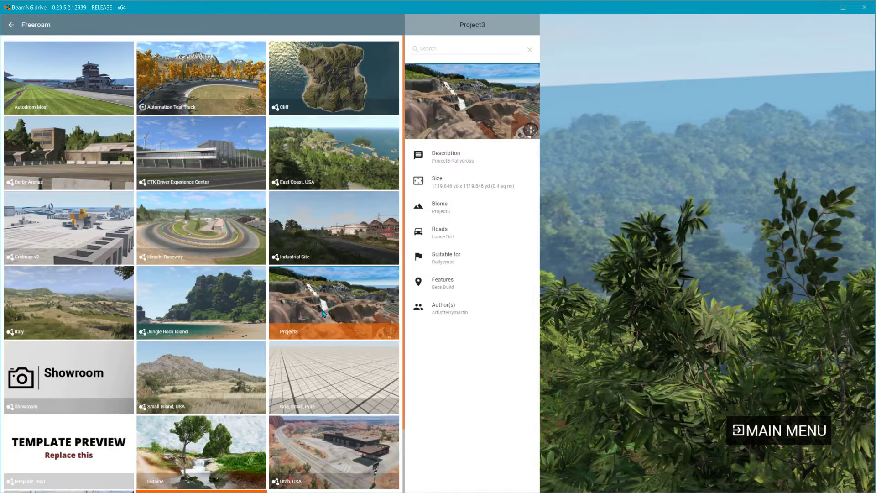
pyautogui.click(314, 360)
pyautogui.click(351, 404)
pyautogui.click(487, 478)
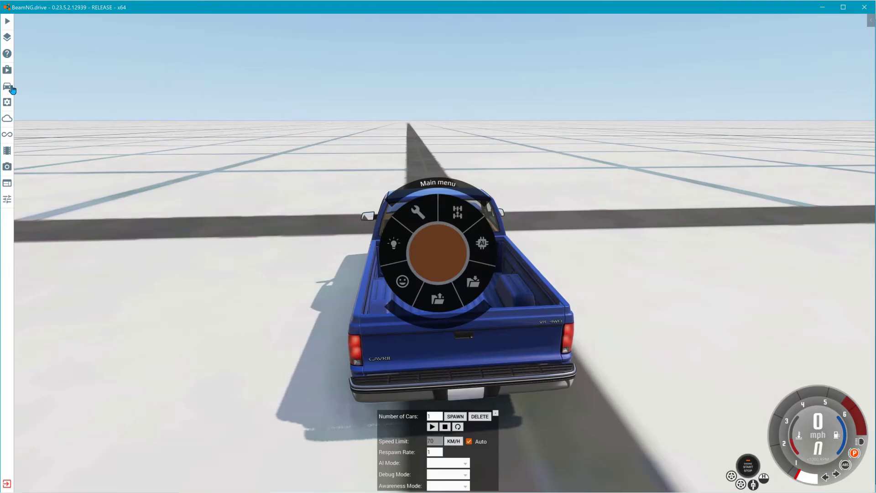
# Step: Spawn the yourmod vehicle in the level and view its boards from the side with the free camera
pyautogui.click(8, 86)
pyautogui.scroll(-4, 153, 371)
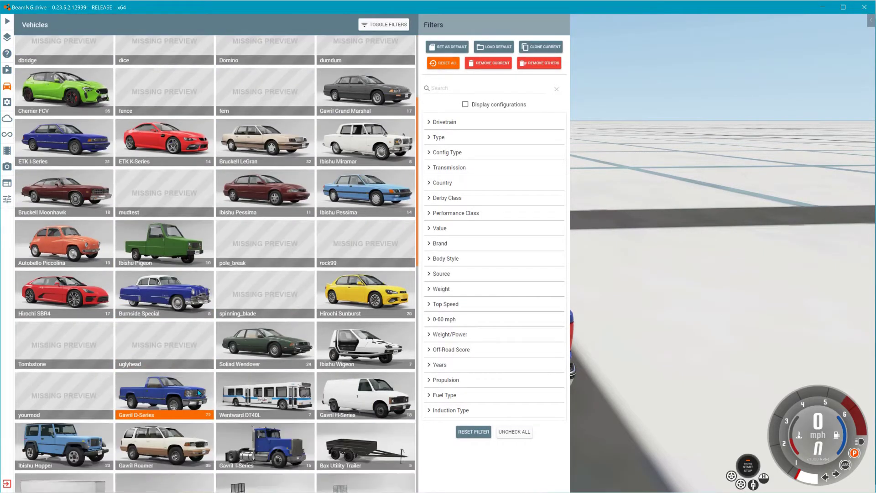
pyautogui.click(82, 391)
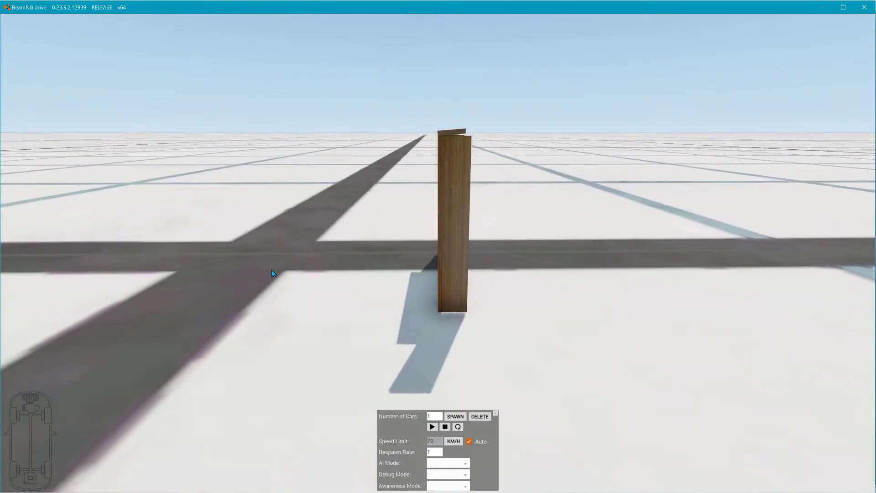
pyautogui.moveTo(272, 273); pyautogui.dragTo(318, 245, button='right')
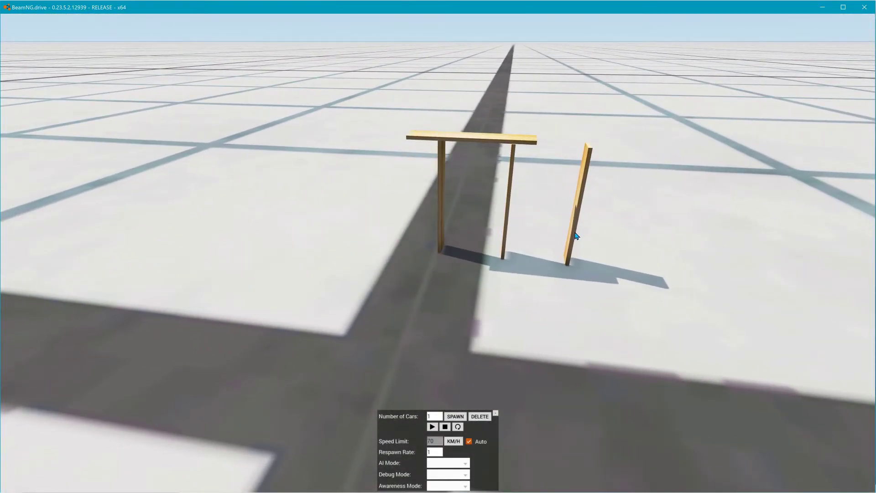
pyautogui.hotkey('shift', 'c')
pyautogui.press('w')
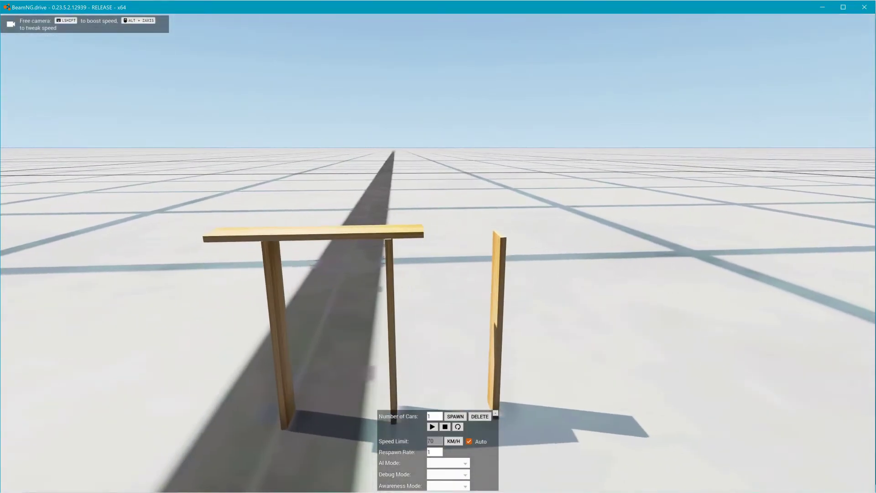
pyautogui.moveTo(438, 274); pyautogui.dragTo(429, 274, button='right')
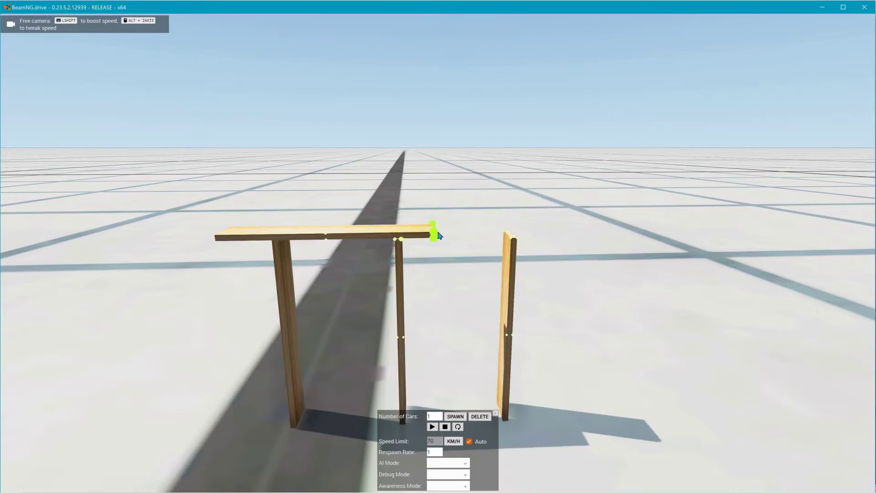
# Step: Test the board joints by pulling the structure around by its nodes, fixing one node in mid-air and tugging the hanging boards
pyautogui.moveTo(437, 234); pyautogui.dragTo(347, 27)
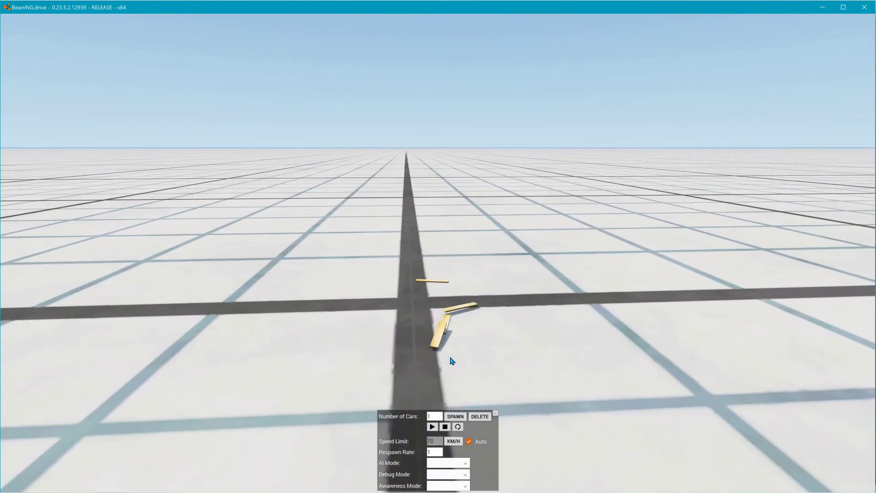
pyautogui.moveTo(442, 351); pyautogui.dragTo(370, 196)
pyautogui.middleClick(370, 196)
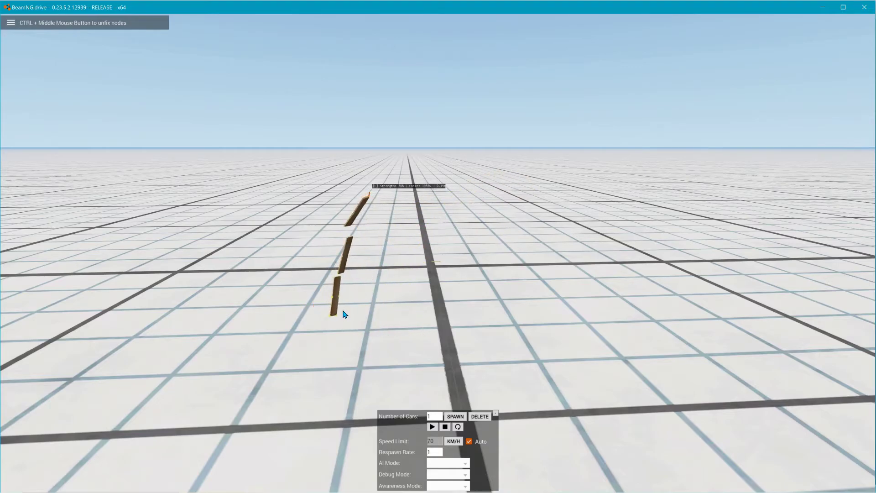
pyautogui.moveTo(342, 314); pyautogui.dragTo(321, 247)
pyautogui.press('e')
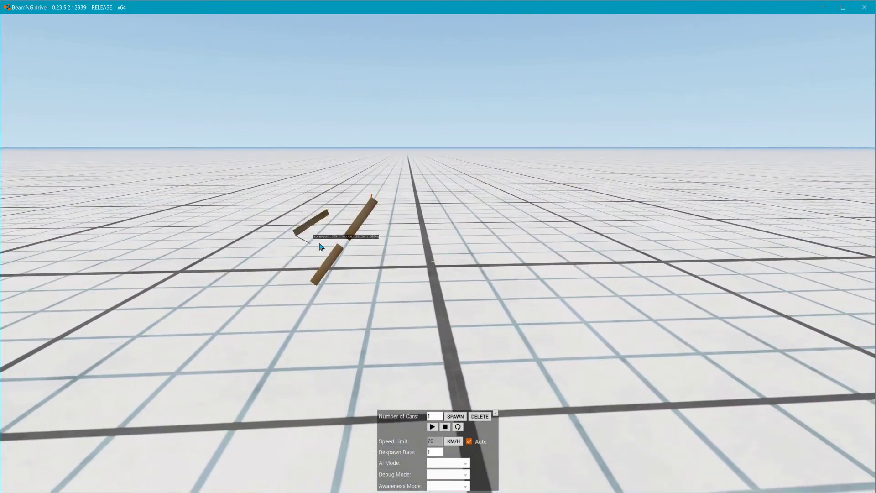
pyautogui.moveTo(359, 210); pyautogui.dragTo(391, 239)
pyautogui.moveTo(322, 245); pyautogui.dragTo(359, 278)
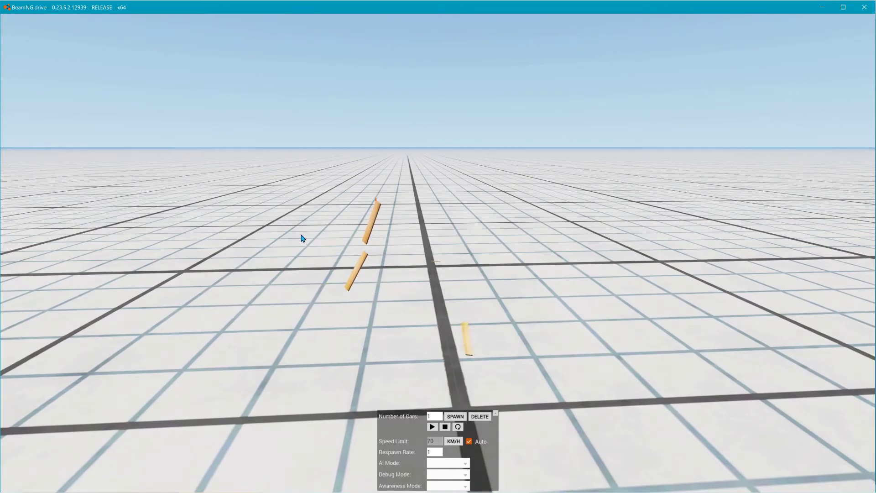
# Step: Switch to Blender and add a cube mesh to the scene with the four boards
pyautogui.hotkey('alt', 'Tab')
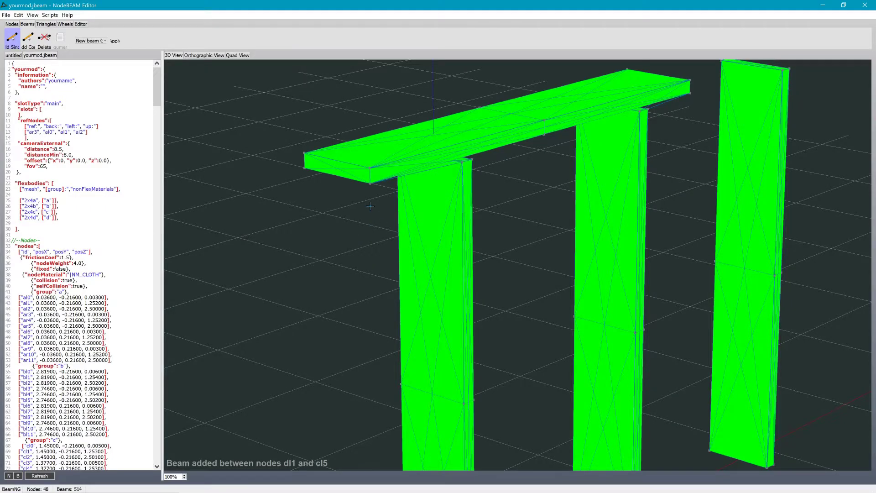
pyautogui.hotkey('alt', 'Tab')
pyautogui.hotkey('alt', 'Tab')
pyautogui.hotkey('alt', 'Tab')
pyautogui.hotkey('alt', 'Tab')
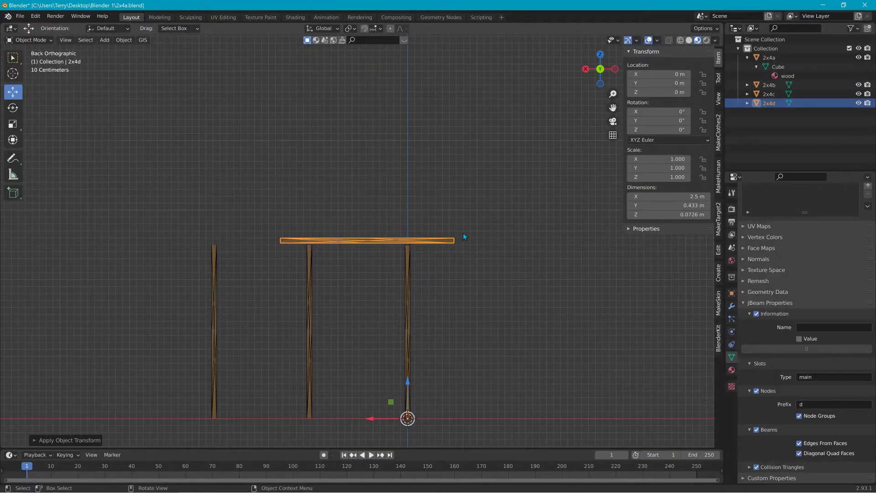
pyautogui.moveTo(463, 232); pyautogui.dragTo(502, 233, button='middle')
pyautogui.scroll(-2, 461, 225)
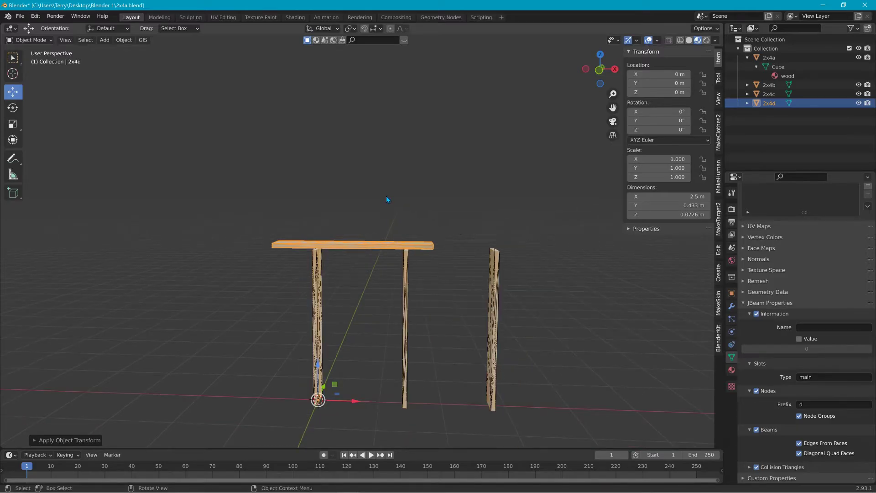
pyautogui.moveTo(386, 200)
pyautogui.mouseDown(button='middle')
pyautogui.moveTo(426, 196)
pyautogui.moveTo(401, 194)
pyautogui.mouseUp(button='middle')
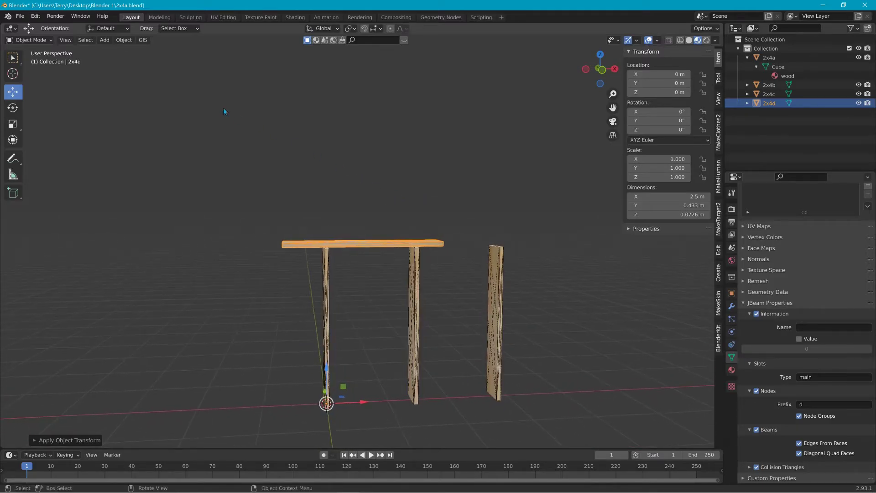
pyautogui.click(119, 42)
pyautogui.moveTo(105, 40)
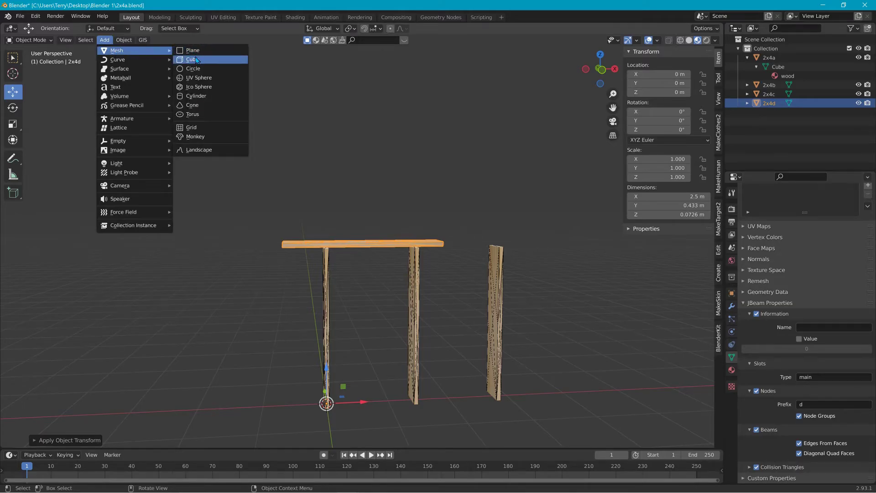
pyautogui.click(195, 59)
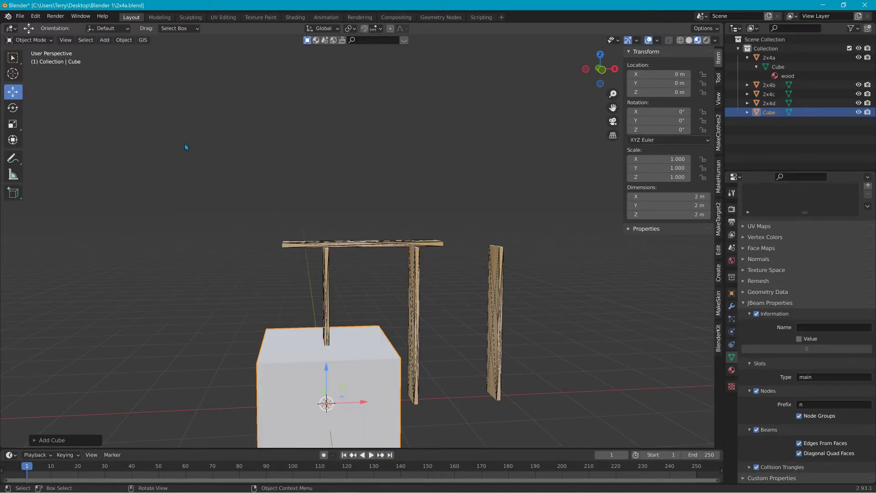
# Step: Set the cube's origin to the 3D cursor and move its geometry to the origin
pyautogui.click(123, 40)
pyautogui.moveTo(138, 56)
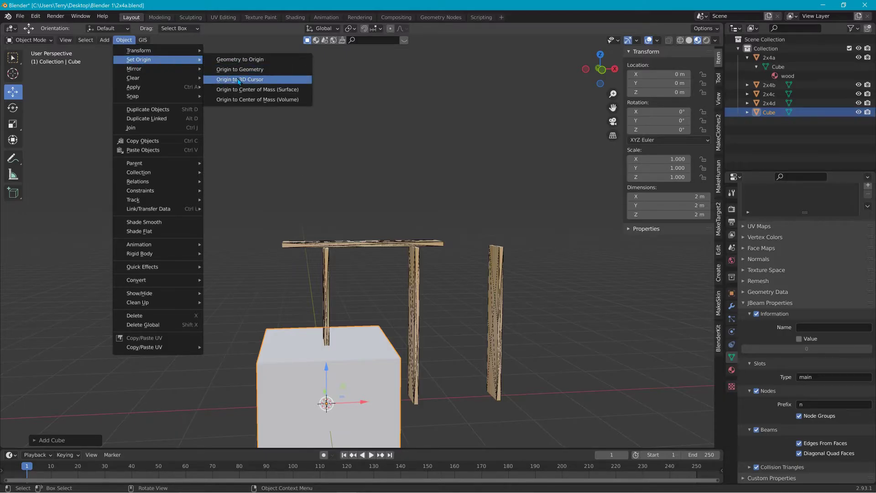
pyautogui.click(239, 80)
pyautogui.click(124, 40)
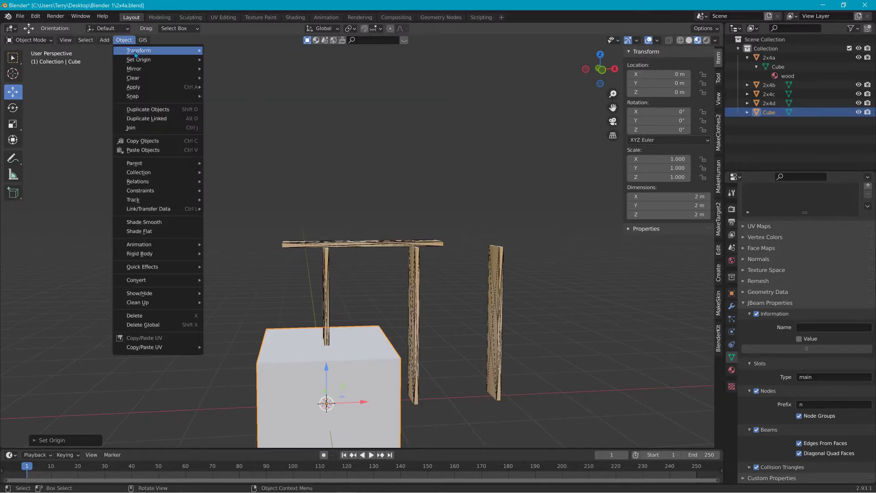
pyautogui.moveTo(137, 60)
pyautogui.click(225, 62)
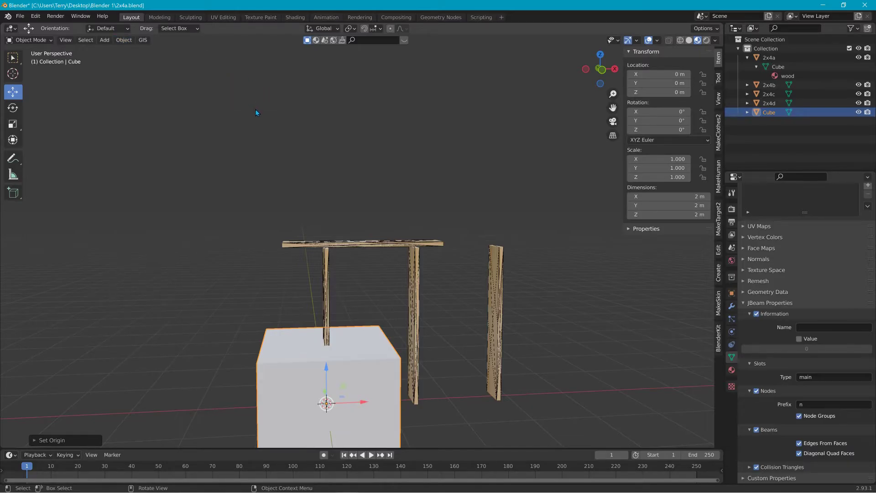
pyautogui.press('s')
pyautogui.press('x')
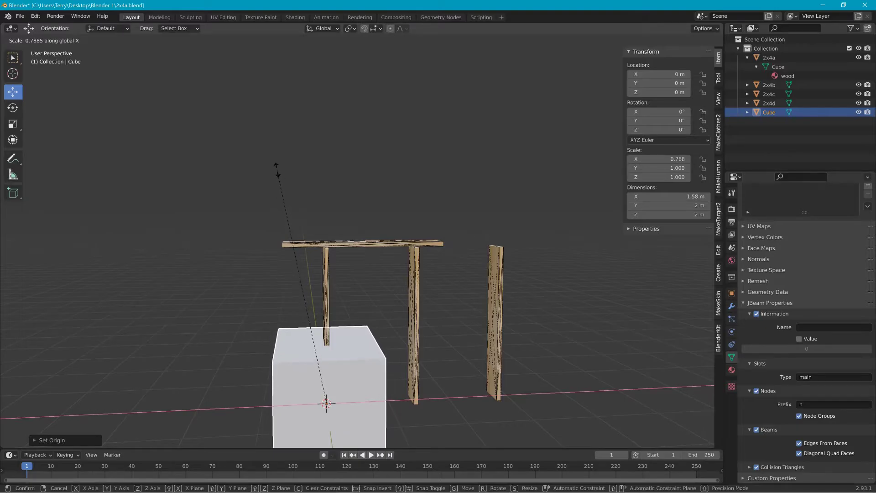
pyautogui.press('y')
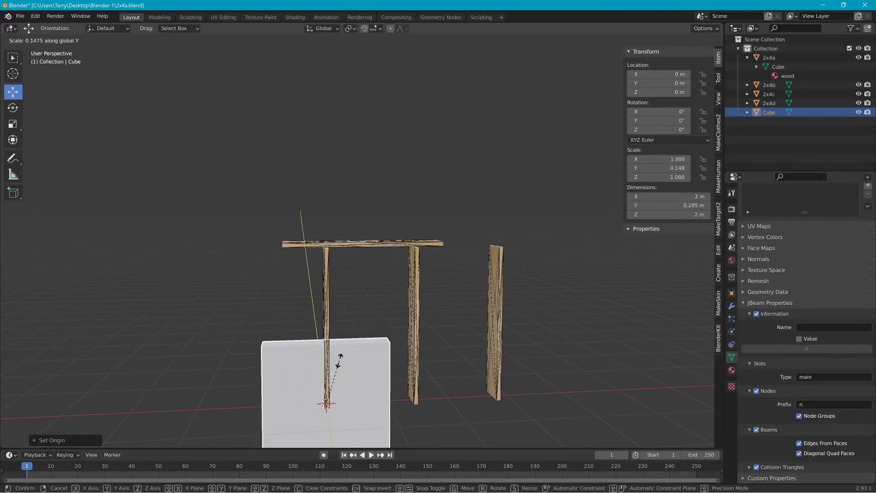
pyautogui.press('Escape')
# Step: Scale the cube along global Y by about 0.031 into a thin panel about 0.06 m thick
pyautogui.moveTo(139, 160); pyautogui.dragTo(248, 204, button='middle')
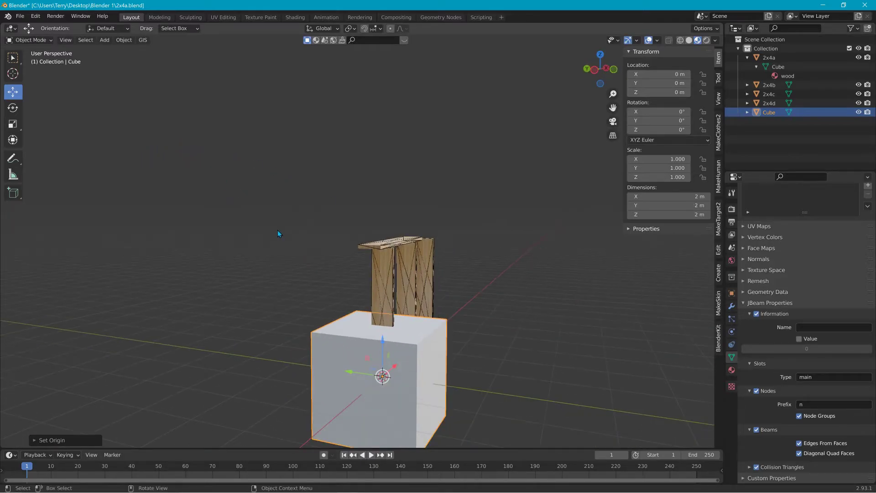
pyautogui.press('s')
pyautogui.press('y')
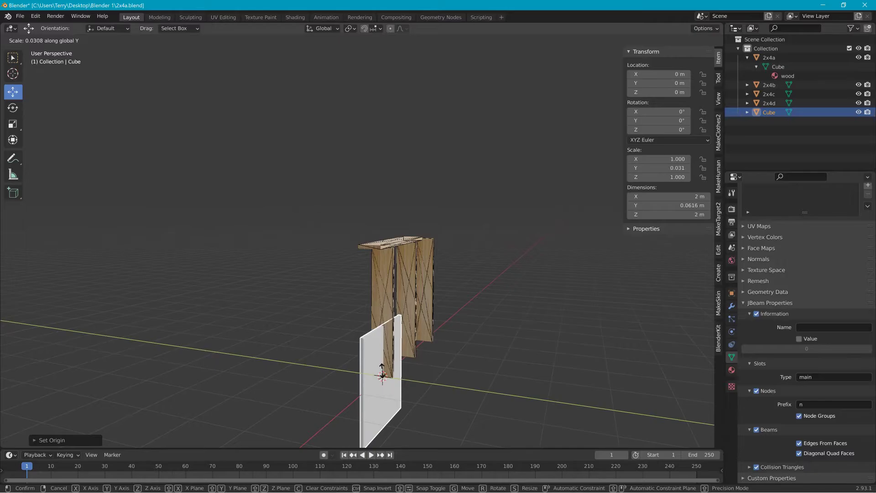
pyautogui.click(383, 368)
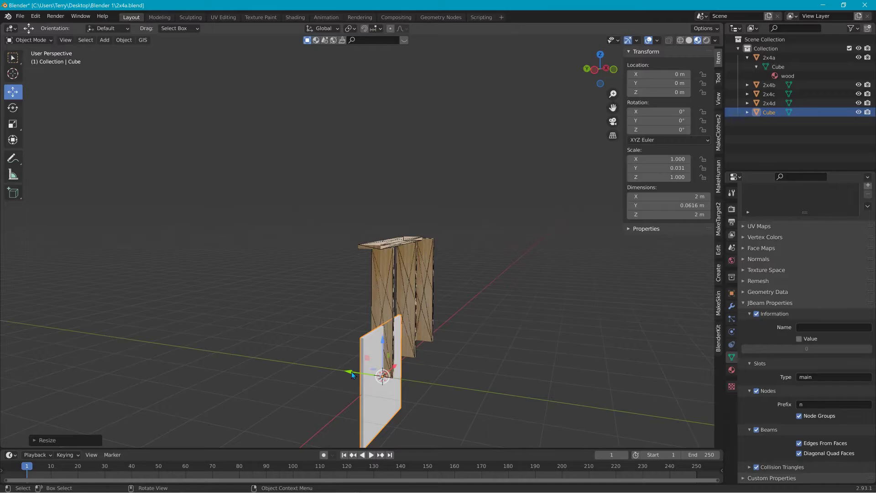
# Step: Move the thin panel in front of the wooden studs, to about X 0.90 m, Y -0.23 m, Z 1.03 m
pyautogui.moveTo(352, 376); pyautogui.dragTo(436, 352)
pyautogui.moveTo(384, 358); pyautogui.dragTo(381, 355)
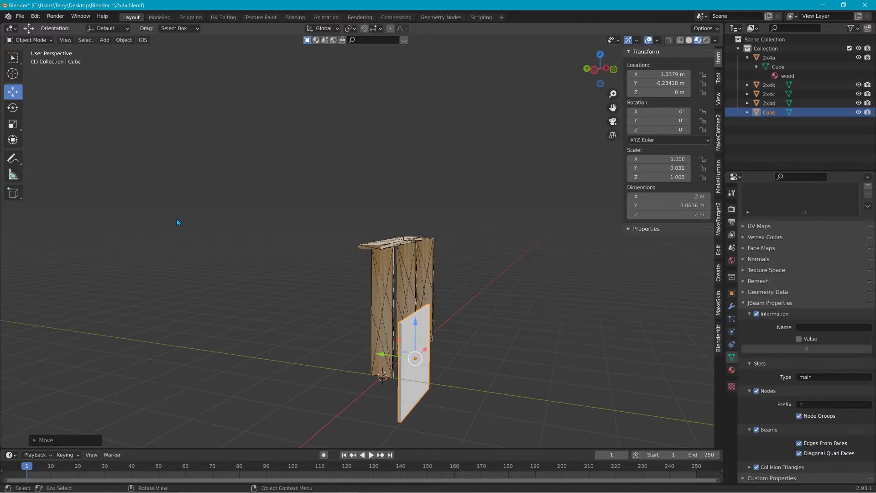
pyautogui.moveTo(457, 332); pyautogui.dragTo(359, 314, button='middle')
pyautogui.moveTo(358, 314); pyautogui.dragTo(356, 237)
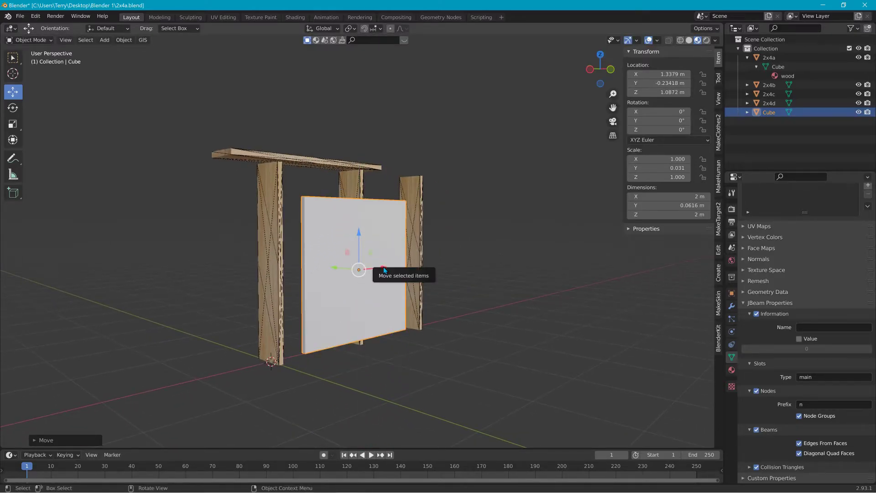
pyautogui.moveTo(382, 267); pyautogui.dragTo(355, 270)
pyautogui.moveTo(340, 239); pyautogui.dragTo(338, 244)
# Step: From an orthographic side view, align the panel just off the studs' face and level with their base, about Y -0.262 m, Z 1.011 m
pyautogui.moveTo(338, 244); pyautogui.dragTo(457, 304, button='middle')
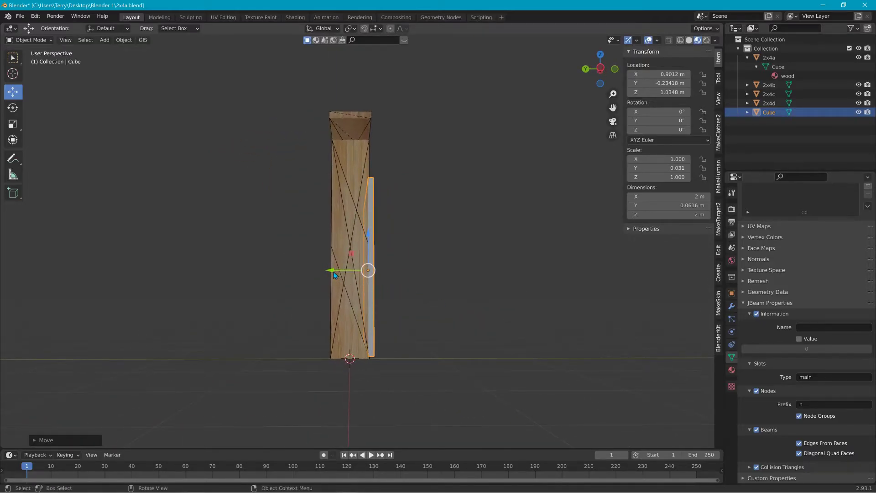
pyautogui.moveTo(335, 271); pyautogui.dragTo(342, 277)
pyautogui.scroll(8, 473, 275)
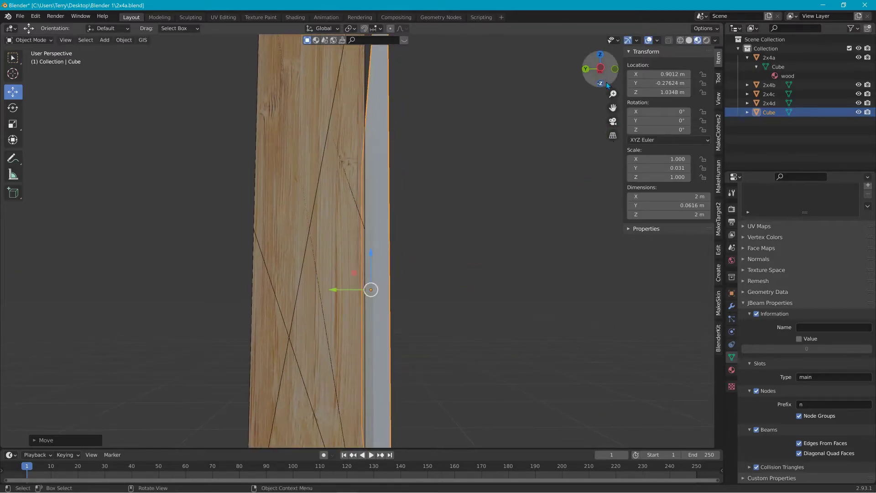
pyautogui.click(600, 68)
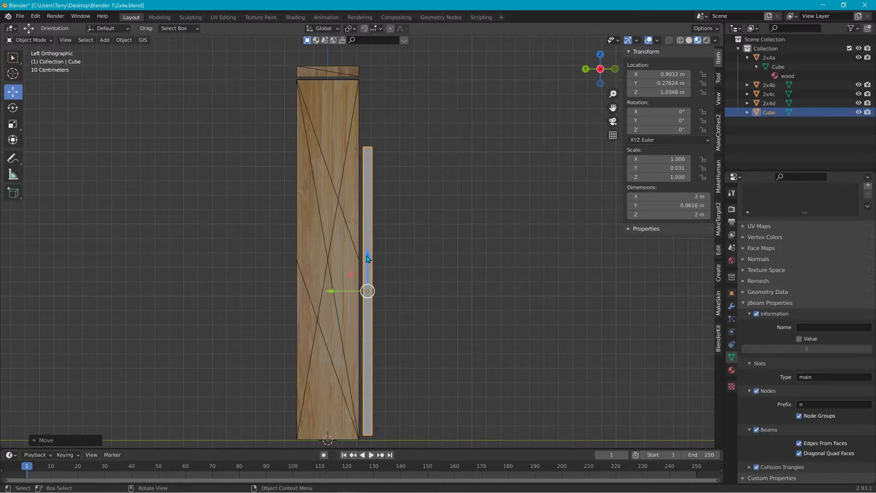
pyautogui.moveTo(367, 260); pyautogui.dragTo(371, 264)
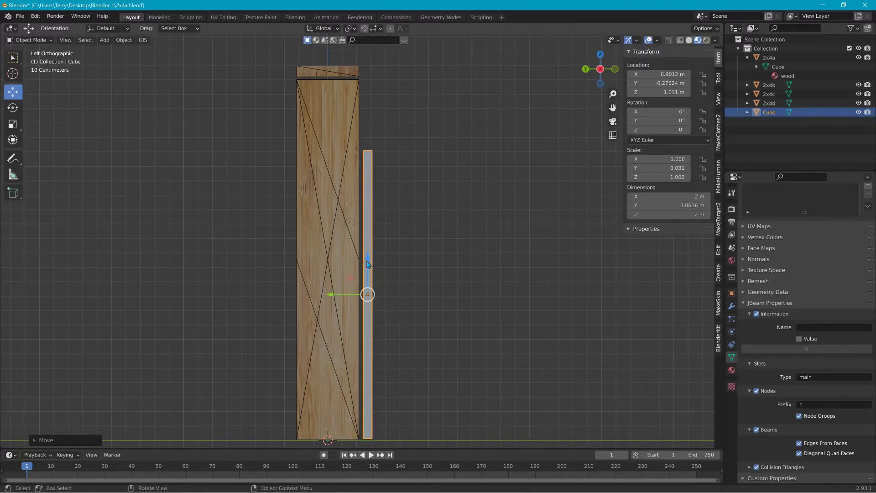
pyautogui.moveTo(332, 295); pyautogui.dragTo(418, 264)
# Step: Apply all transforms to the positioned panel
pyautogui.click(120, 41)
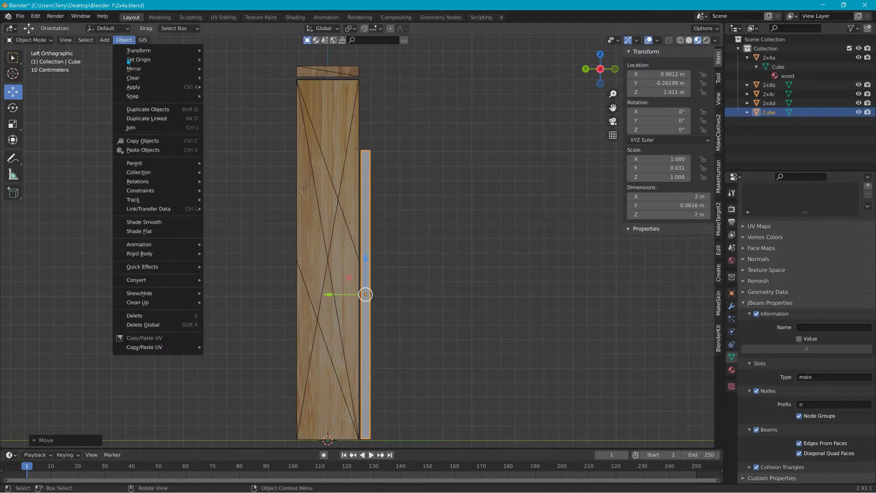
pyautogui.moveTo(156, 87)
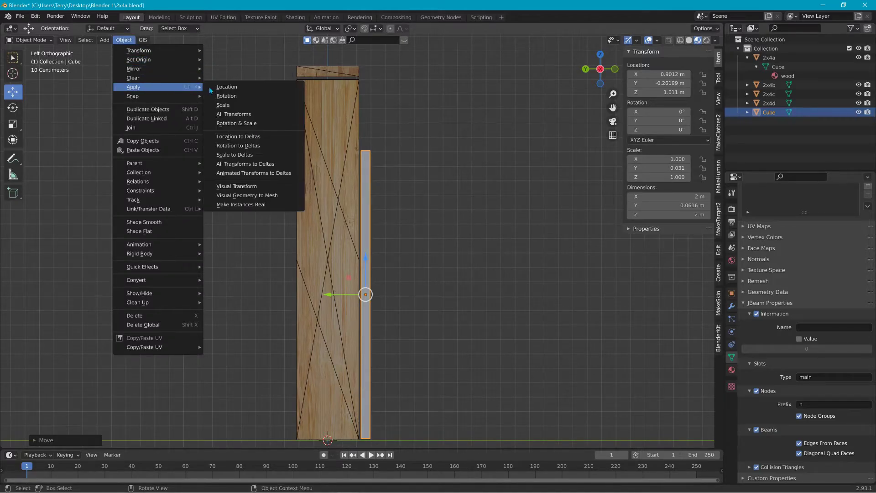
pyautogui.click(245, 113)
# Step: Assign the existing wood material to the panel
pyautogui.click(748, 112)
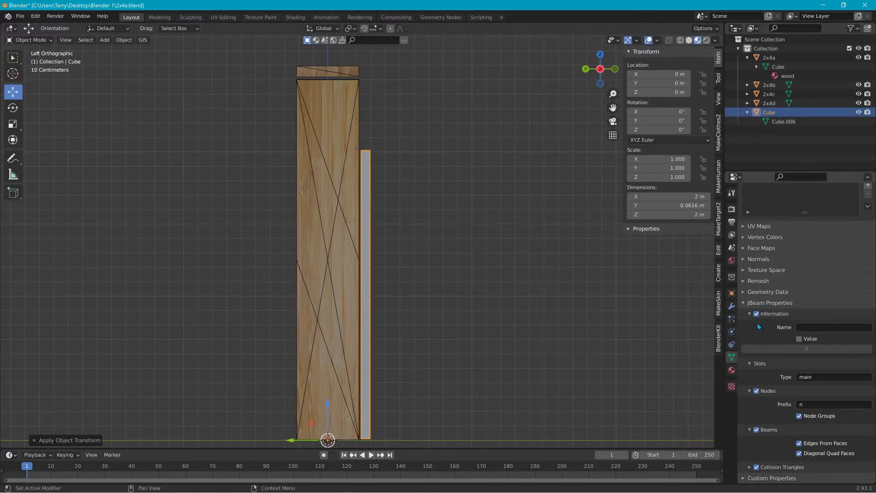
pyautogui.click(732, 370)
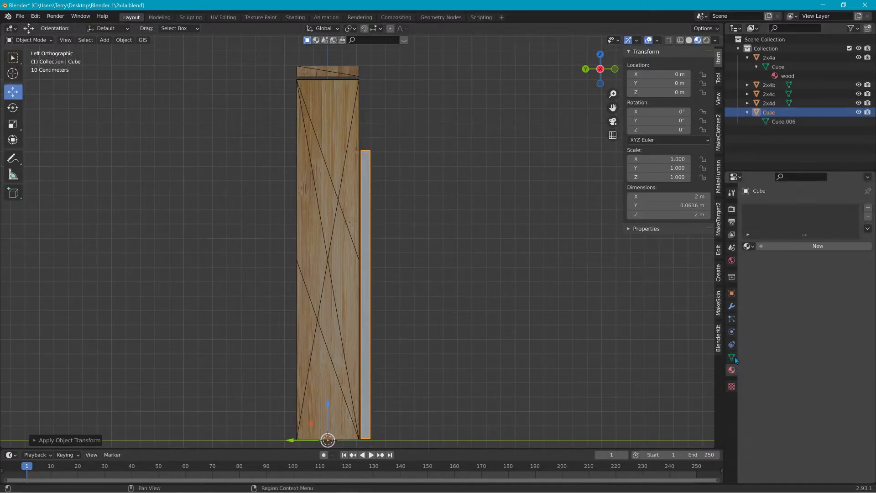
pyautogui.click(751, 246)
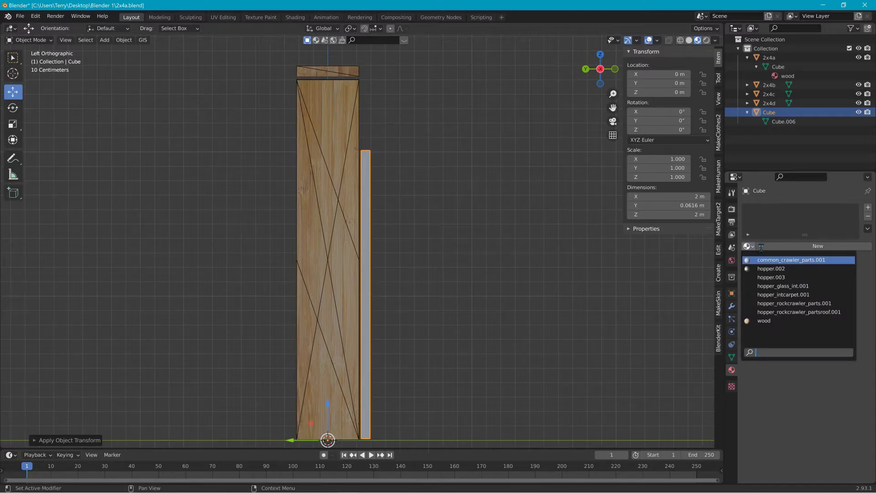
pyautogui.click(771, 322)
# Step: In the UV Editing workspace, move the panel's front face UV island toward the wood image's centre and scale it about 3.7 times
pyautogui.moveTo(673, 339); pyautogui.dragTo(436, 329, button='middle')
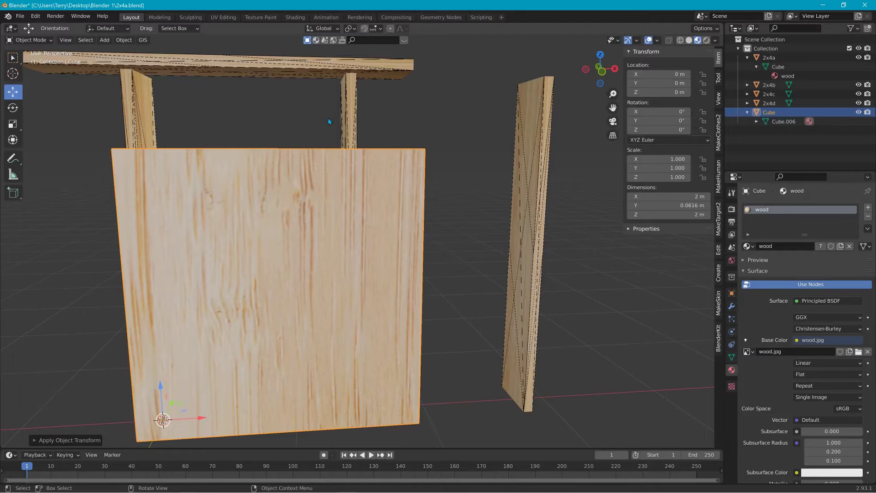
pyautogui.click(224, 17)
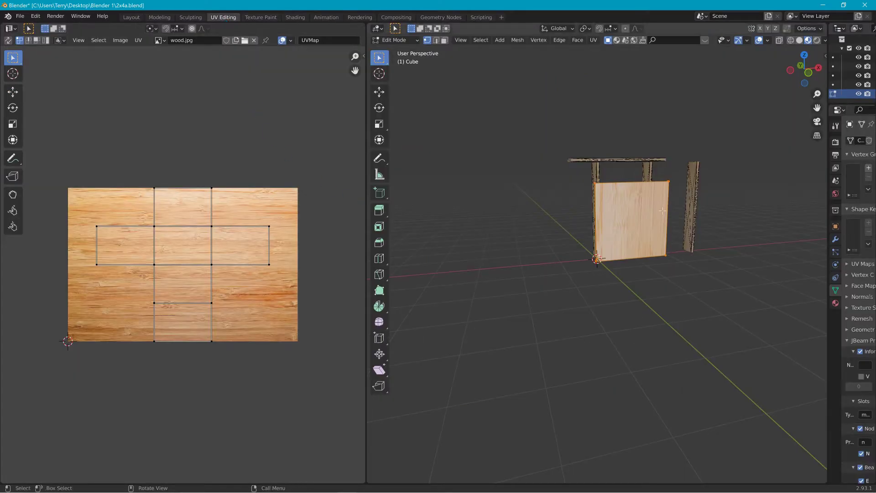
pyautogui.hotkey('alt', 'a')
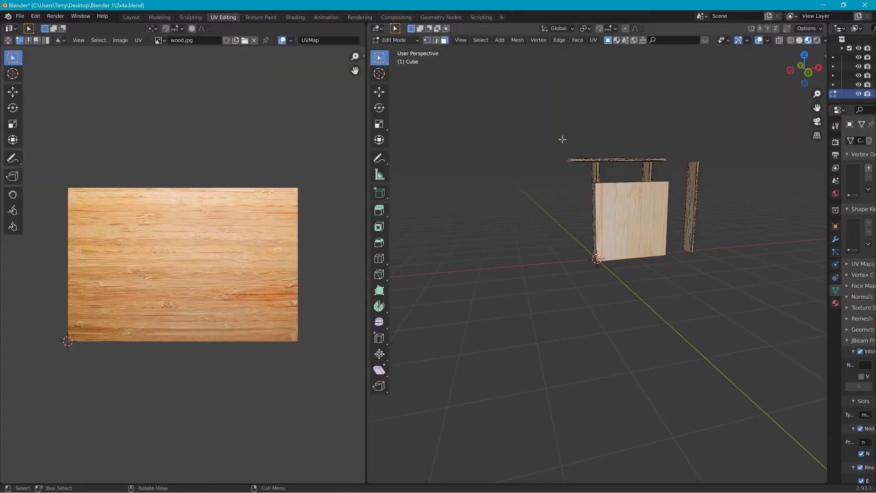
pyautogui.click(629, 205)
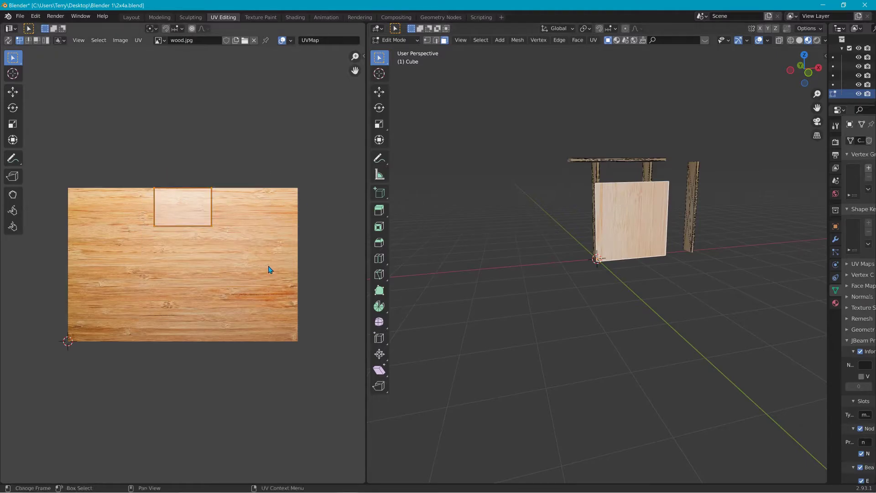
pyautogui.press('g')
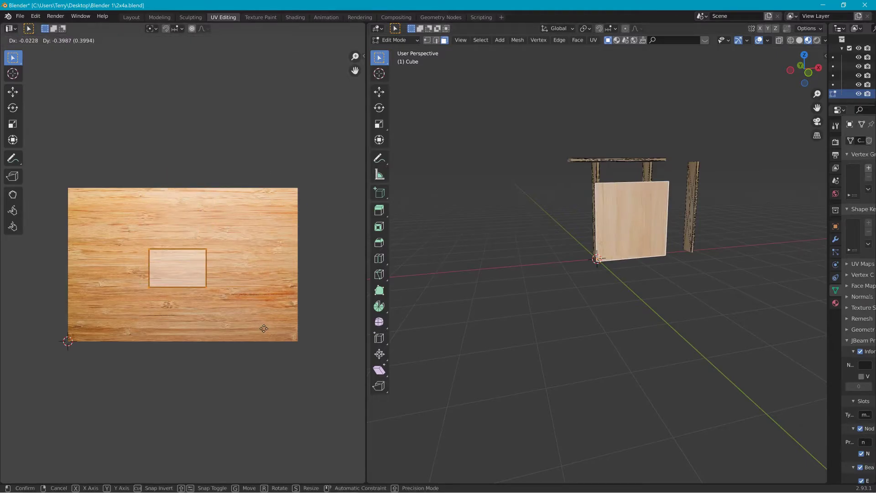
pyautogui.click(262, 329)
pyautogui.press('s')
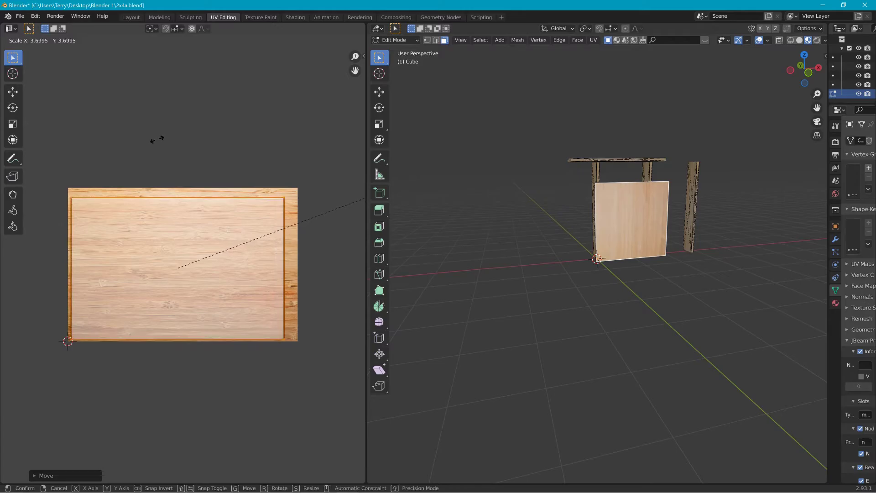
pyautogui.click(160, 136)
# Step: Enlarge and centre the back face's UV island over most of the wood image, and return to the Layout workspace
pyautogui.moveTo(438, 228); pyautogui.dragTo(592, 231, button='middle')
pyautogui.hotkey('ctrl', 'z')
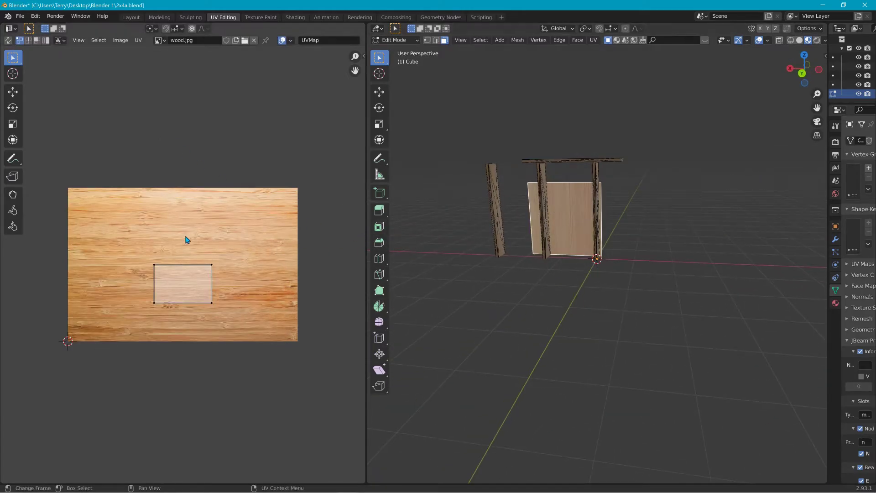
pyautogui.moveTo(147, 242); pyautogui.dragTo(215, 317)
pyautogui.press('s')
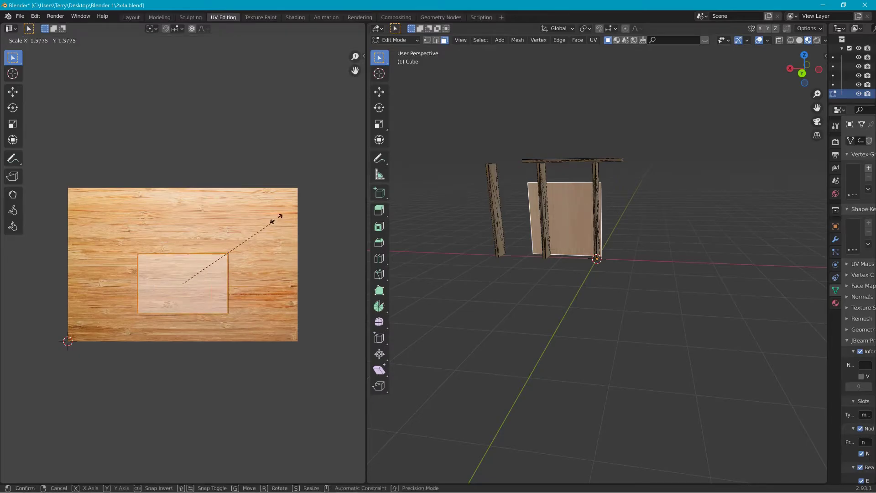
pyautogui.click(292, 194)
pyautogui.press('g')
pyautogui.click(306, 240)
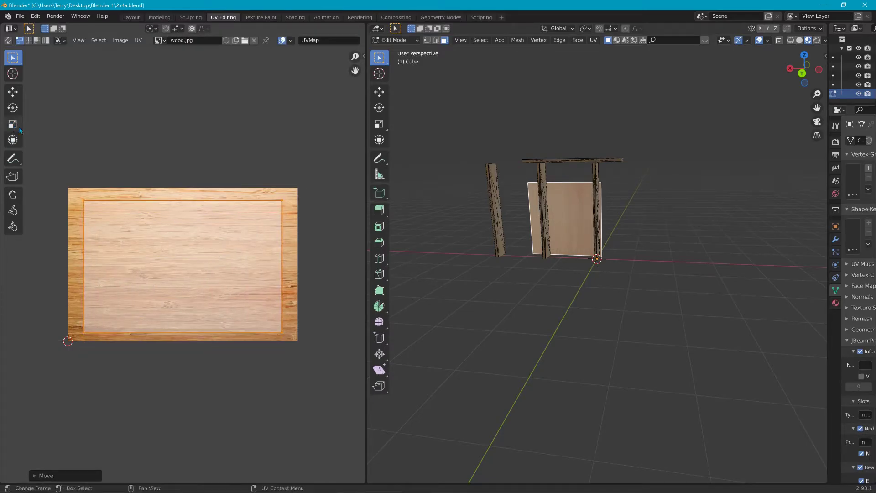
pyautogui.moveTo(417, 262); pyautogui.dragTo(706, 235, button='middle')
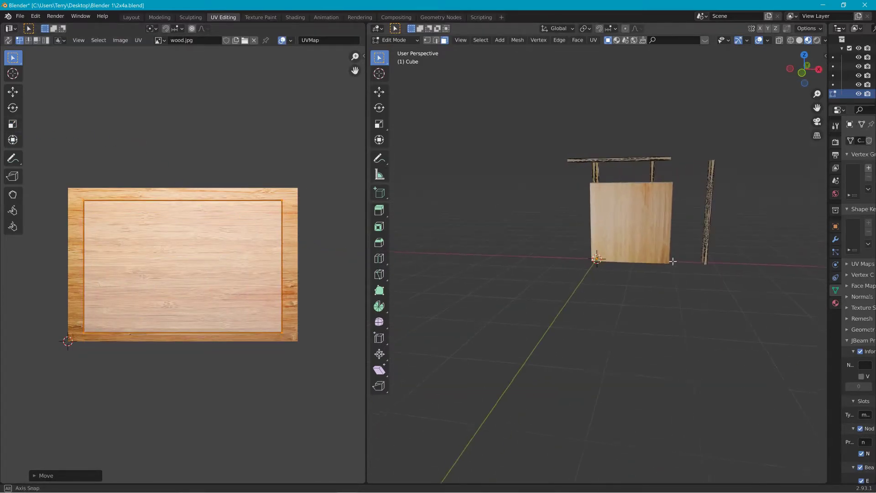
pyautogui.scroll(3, 676, 195)
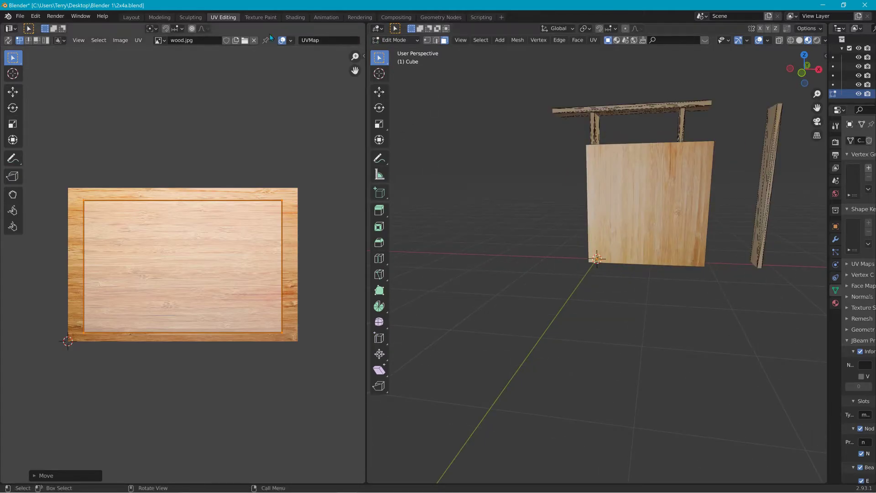
pyautogui.click(131, 17)
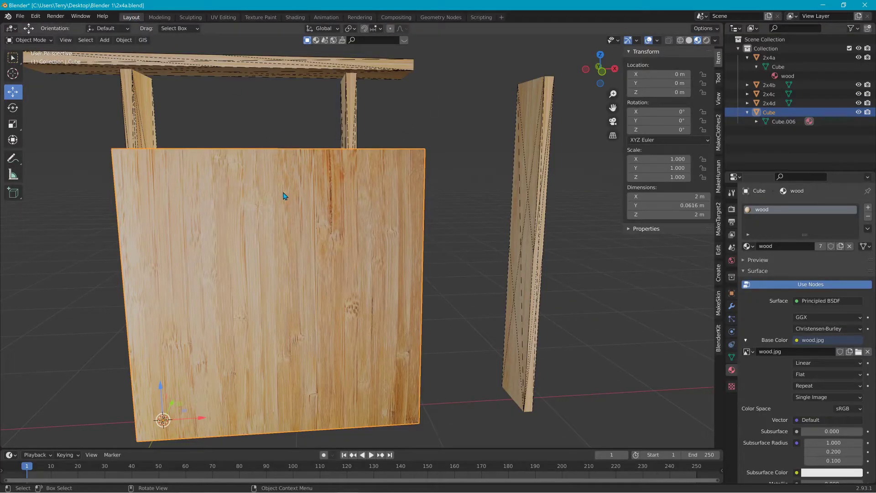
# Step: Rename the panel object Cube as plywooda
pyautogui.moveTo(283, 194); pyautogui.dragTo(230, 226, button='middle')
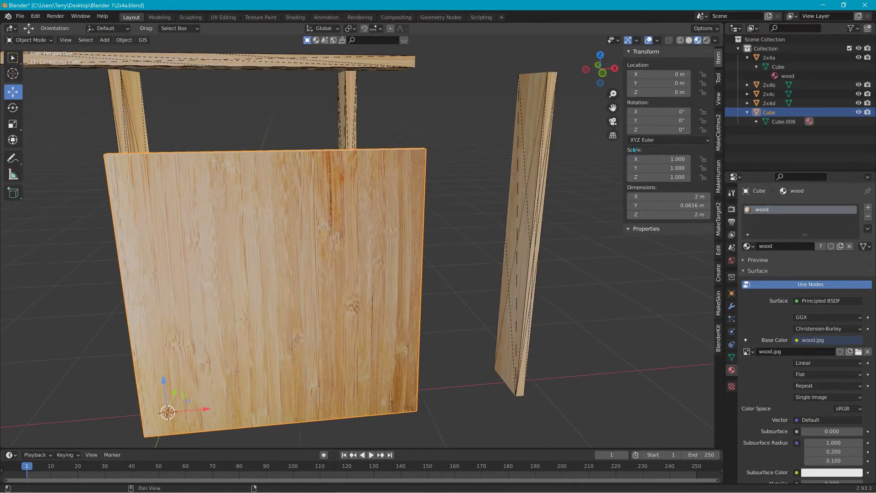
pyautogui.doubleClick(776, 113)
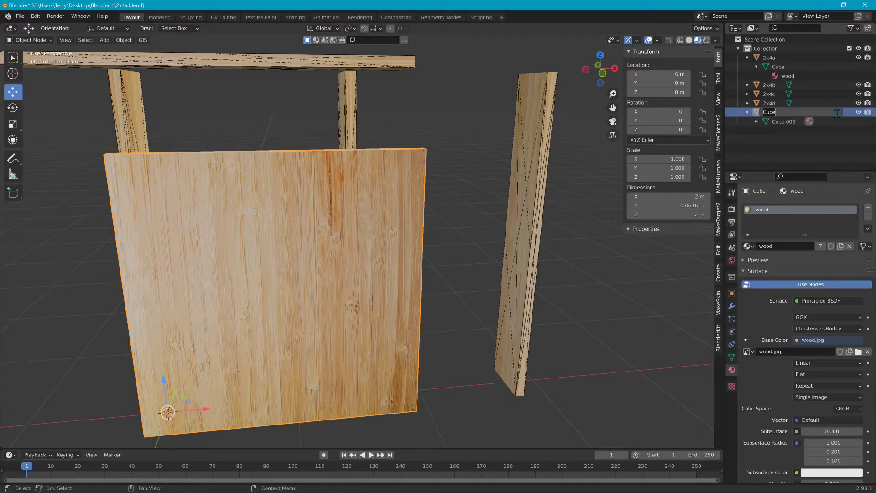
pyautogui.write('plywooda')
pyautogui.press('Return')
# Step: Set the JBeam node prefix of plywooda to e
pyautogui.scroll(-2, 788, 330)
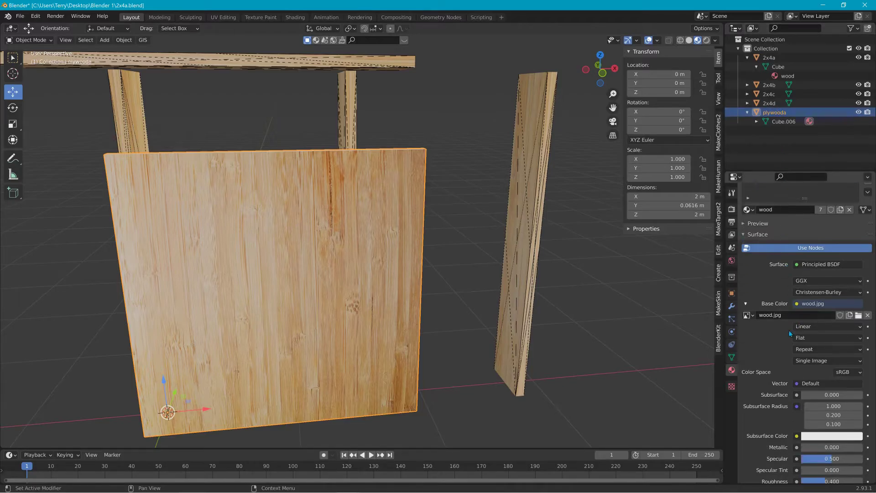
pyautogui.scroll(-3, 788, 330)
pyautogui.click(732, 357)
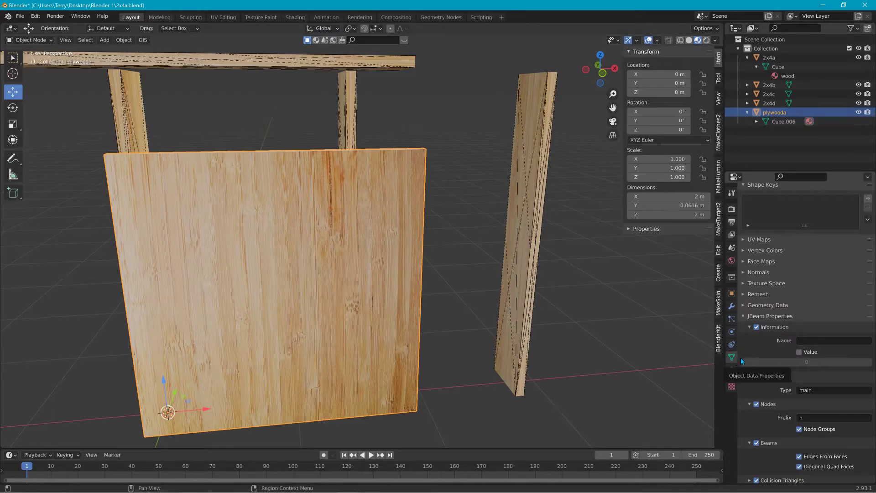
pyautogui.click(819, 424)
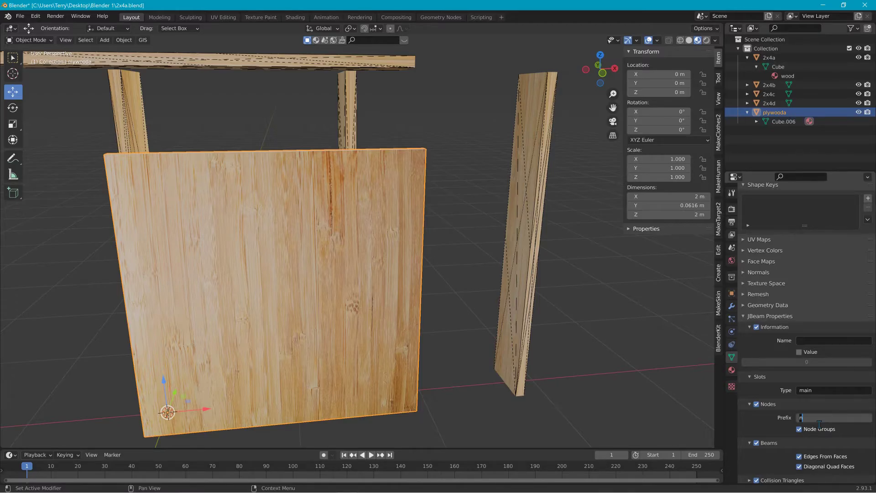
pyautogui.write('e')
pyautogui.press('Return')
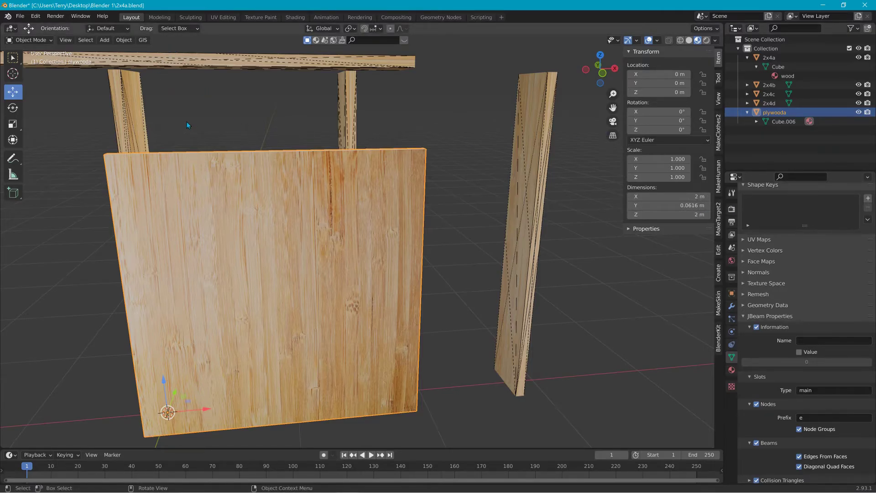
# Step: Apply all transforms to plywooda again
pyautogui.click(124, 40)
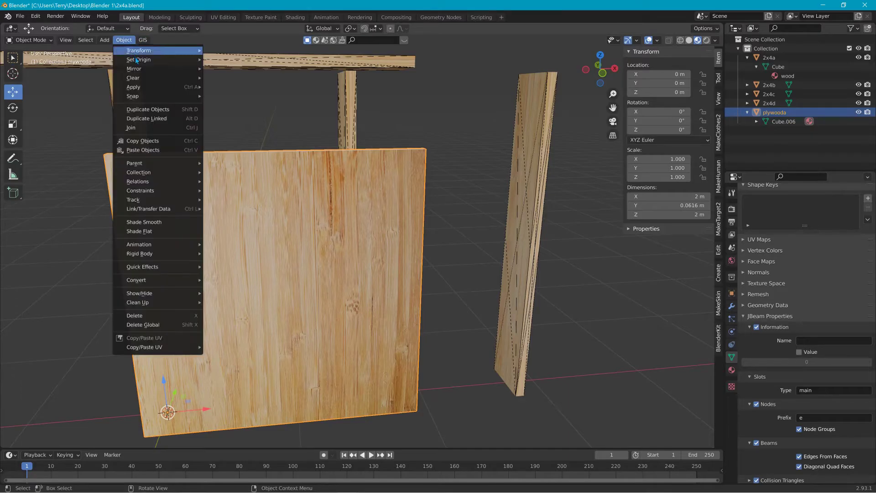
pyautogui.moveTo(153, 90)
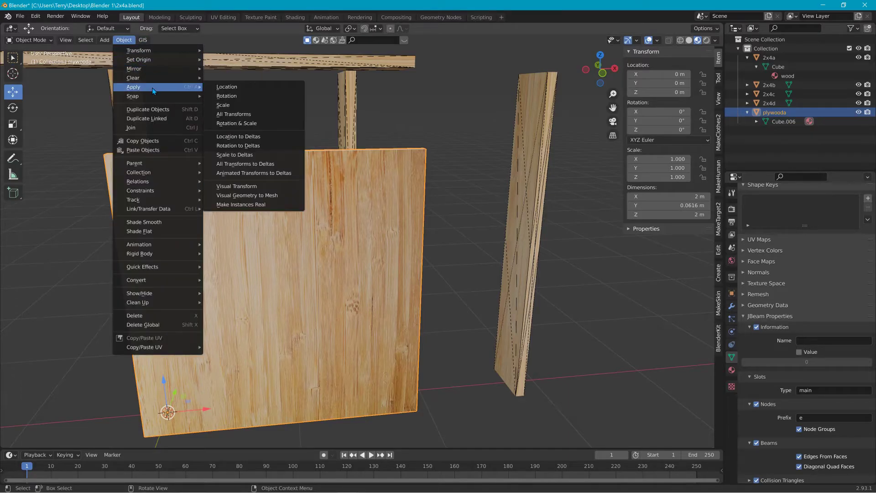
pyautogui.click(241, 115)
# Step: In Edit Mode, add a single horizontal loop cut across the middle of the plywooda panel
pyautogui.click(30, 40)
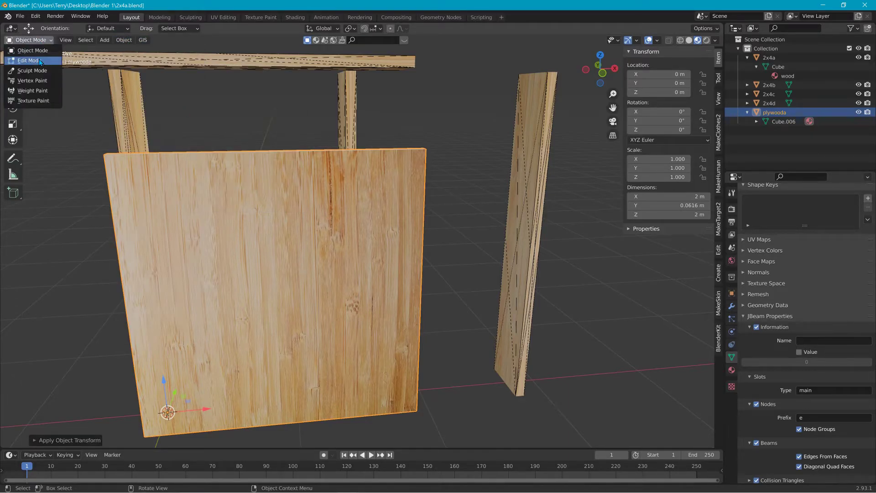
pyautogui.click(28, 58)
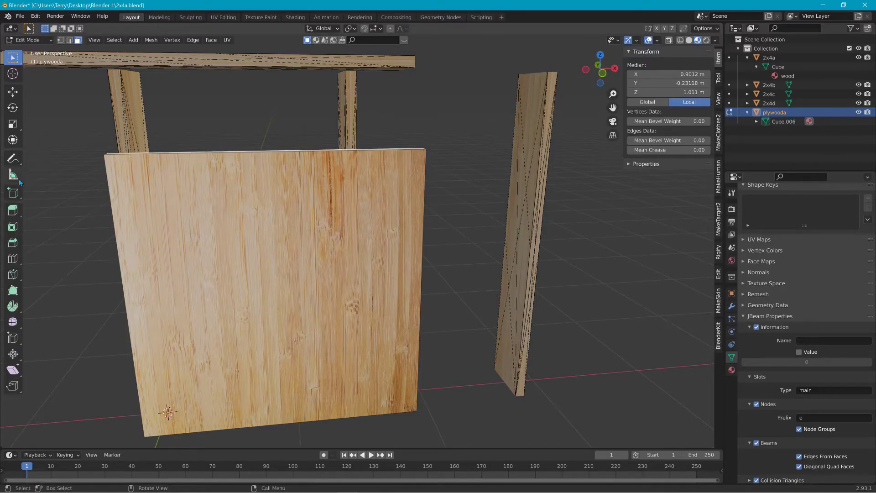
pyautogui.click(14, 264)
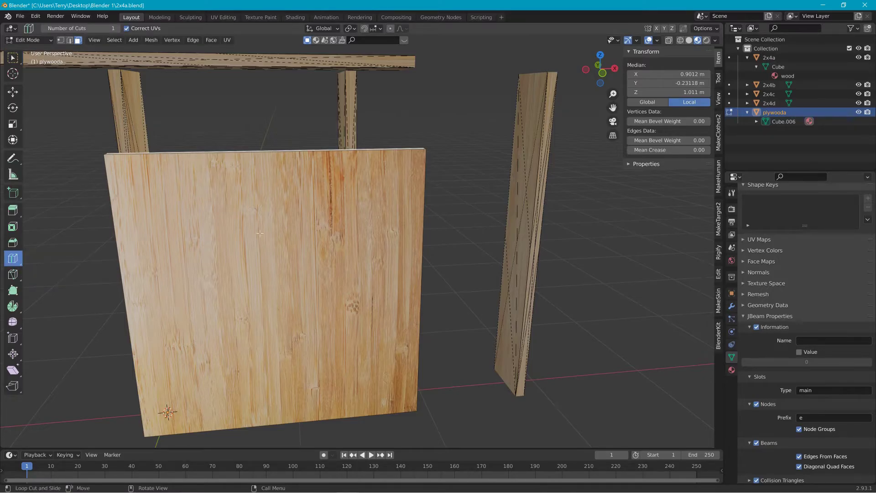
pyautogui.click(183, 299)
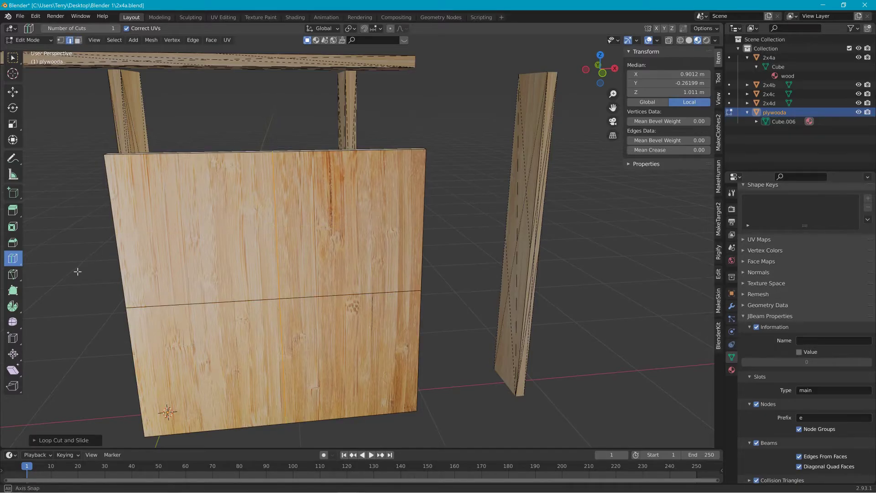
# Step: Add loop cuts vertically down the middle of the plywooda panel and around its thickness, and save the file
pyautogui.moveTo(78, 270); pyautogui.dragTo(166, 272, button='middle')
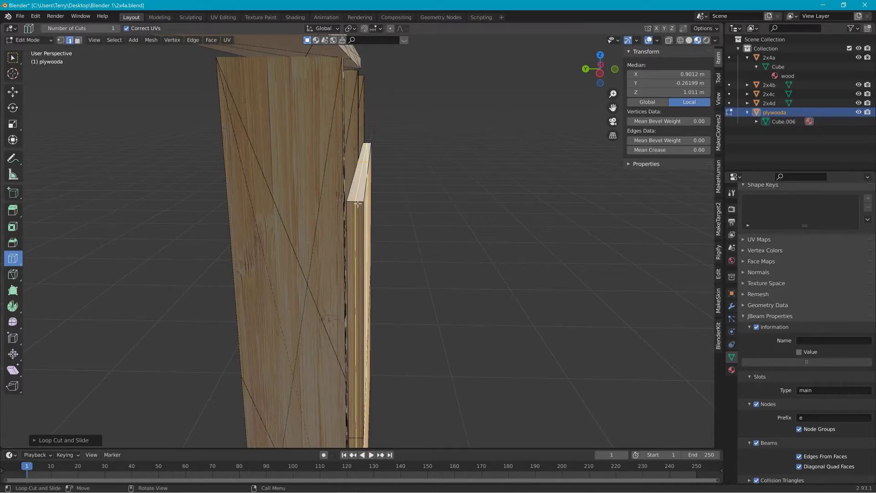
pyautogui.moveTo(430, 229); pyautogui.dragTo(408, 218, button='middle')
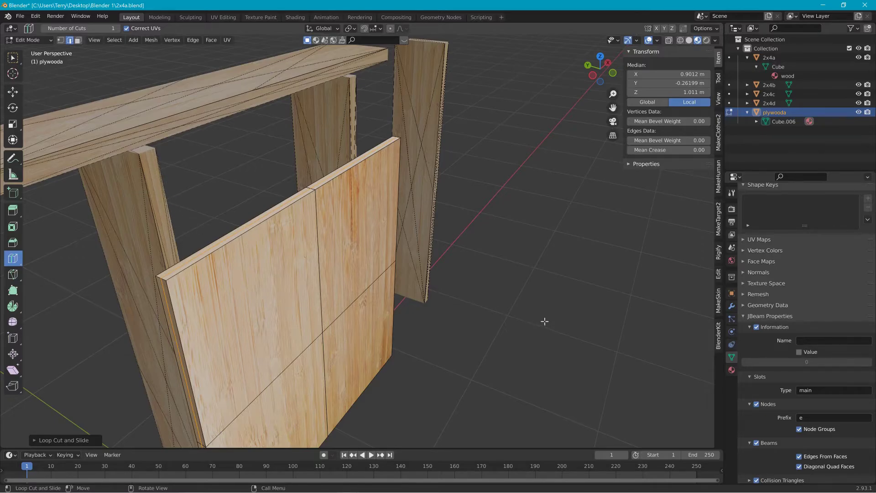
pyautogui.moveTo(539, 311)
pyautogui.mouseDown(button='middle')
pyautogui.moveTo(569, 272)
pyautogui.moveTo(565, 286)
pyautogui.moveTo(523, 315)
pyautogui.mouseUp(button='middle')
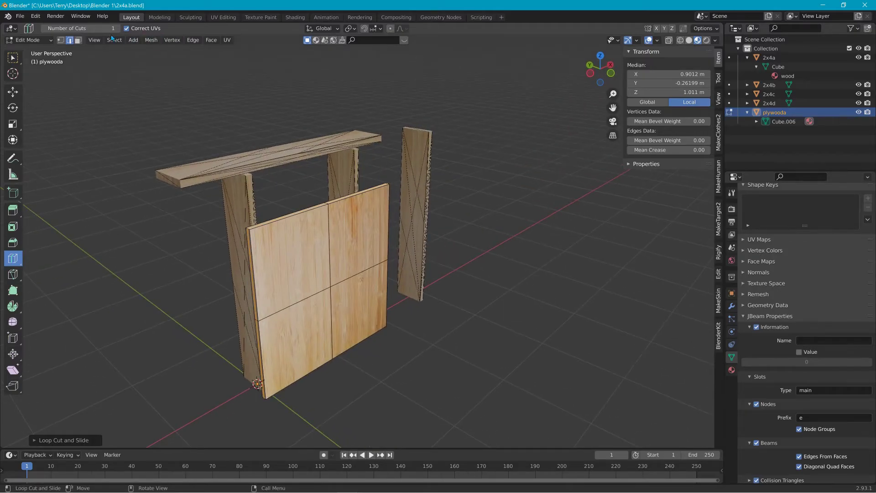
pyautogui.click(21, 16)
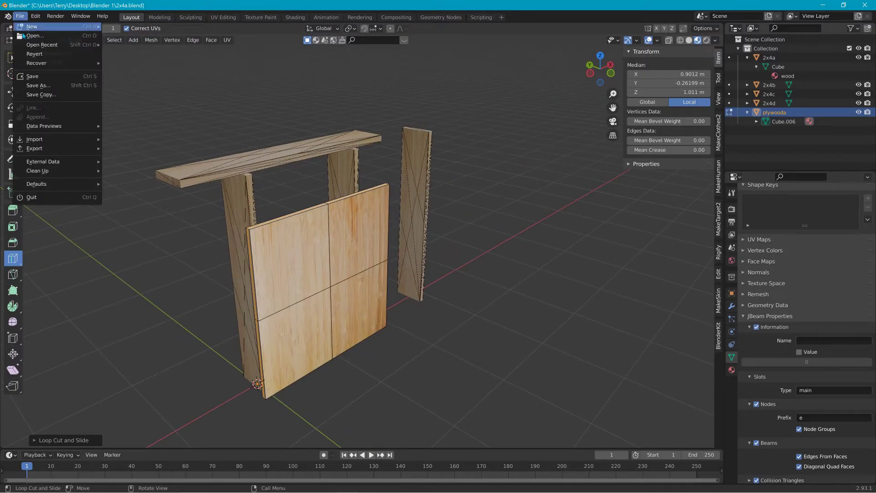
pyautogui.click(38, 81)
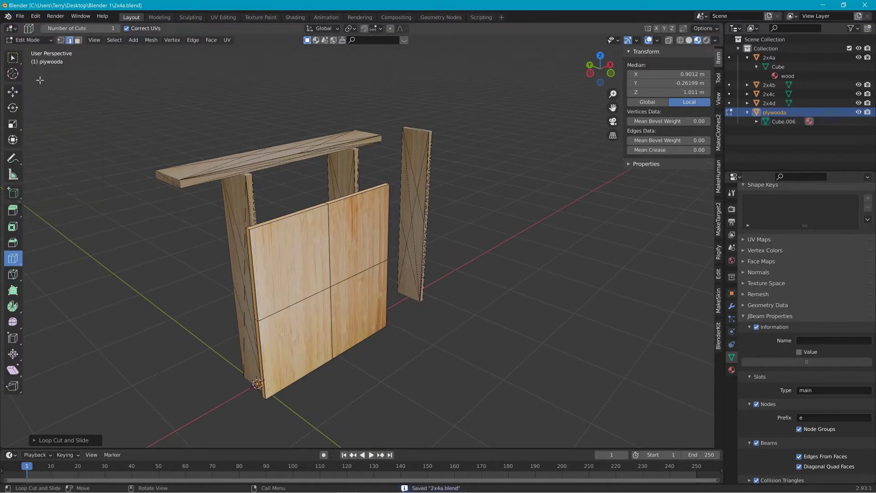
# Step: Select all vertices of the plywooda panel with X-ray enabled and connect them with the JBeam NodesConnector
pyautogui.click(60, 40)
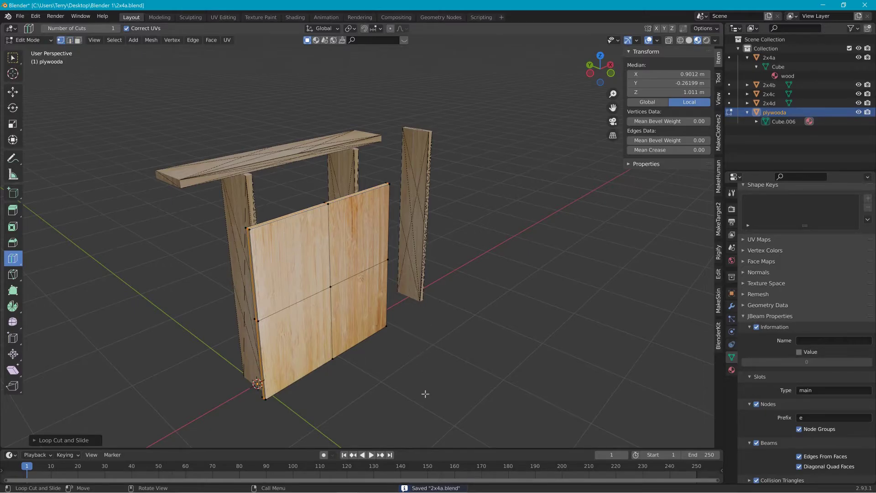
pyautogui.click(669, 41)
pyautogui.press('g')
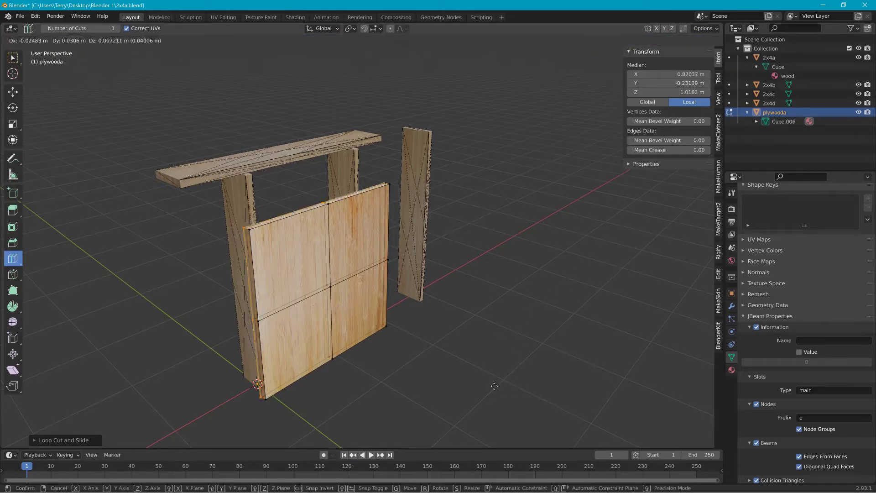
pyautogui.press('Escape')
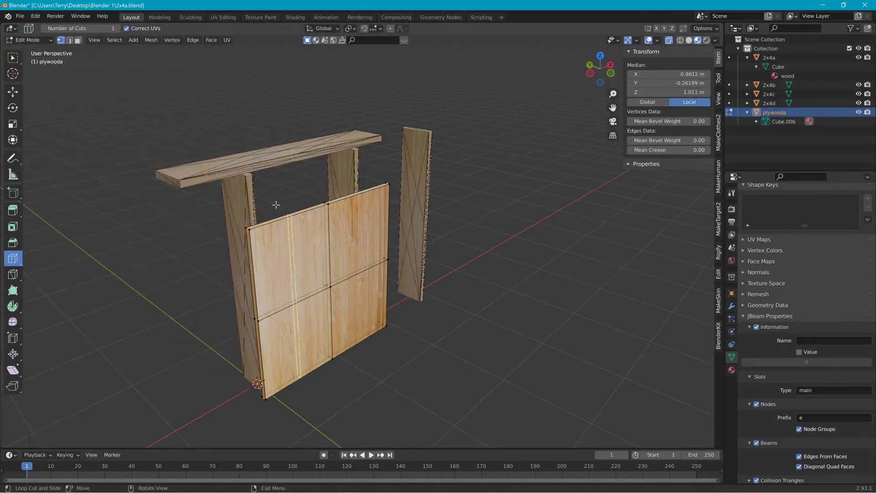
pyautogui.click(13, 57)
pyautogui.moveTo(468, 407); pyautogui.dragTo(211, 152)
pyautogui.click(151, 40)
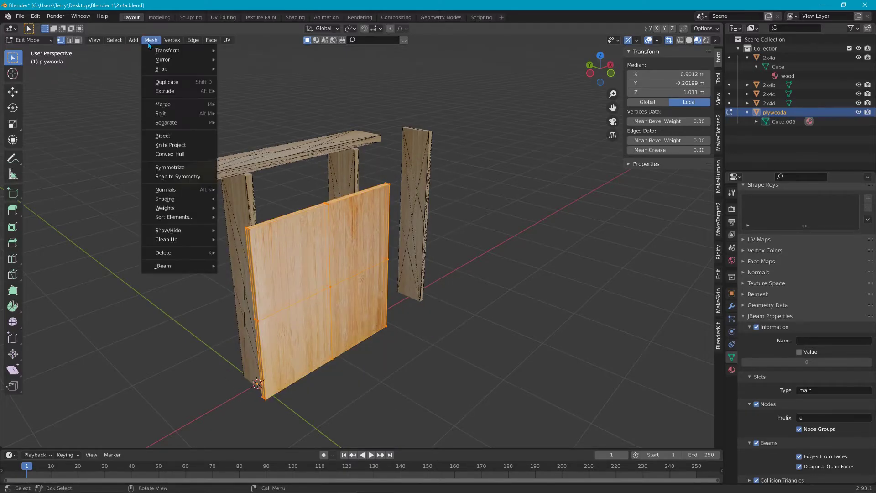
pyautogui.moveTo(184, 267)
pyautogui.click(247, 266)
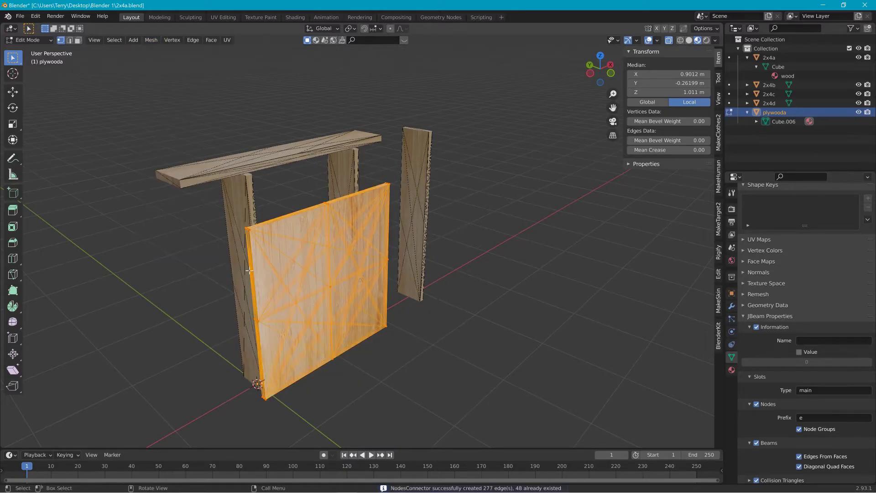
# Step: Export the scene from Object Mode as Collada, overwriting yourmod.dae in the yourmod folder
pyautogui.moveTo(409, 334); pyautogui.dragTo(60, 66, button='middle')
pyautogui.click(46, 40)
pyautogui.click(28, 49)
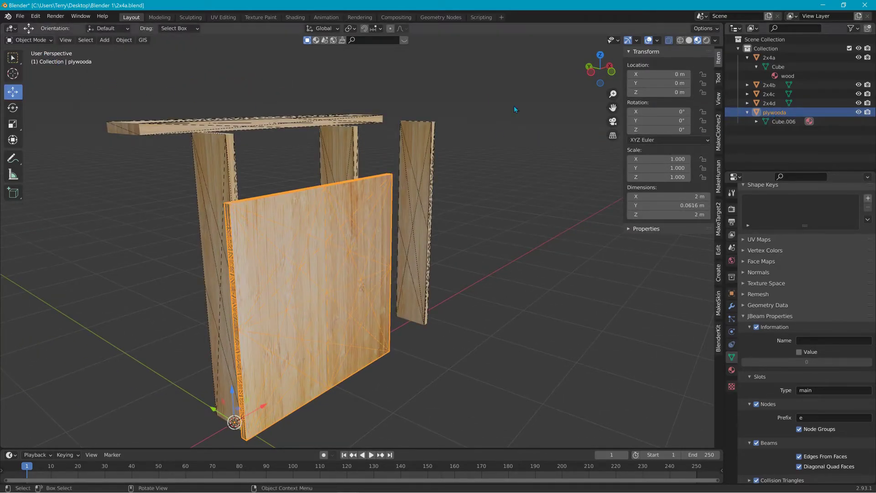
pyautogui.click(23, 19)
pyautogui.moveTo(58, 150)
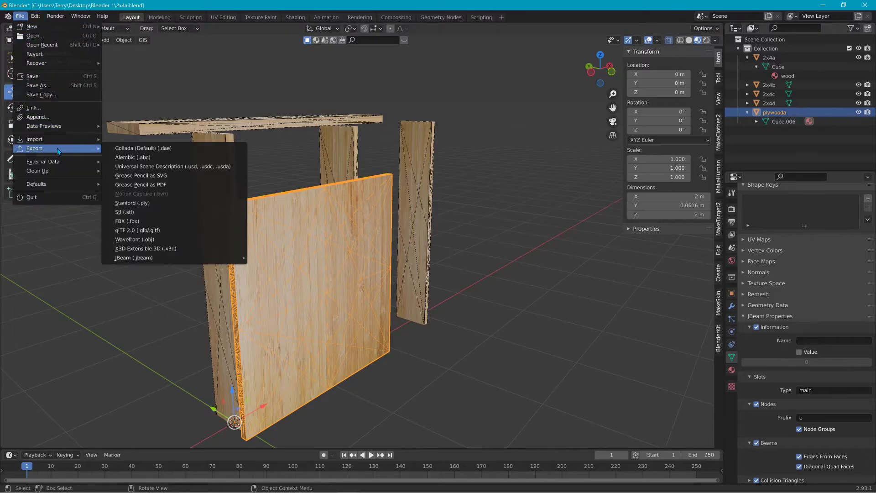
pyautogui.click(144, 148)
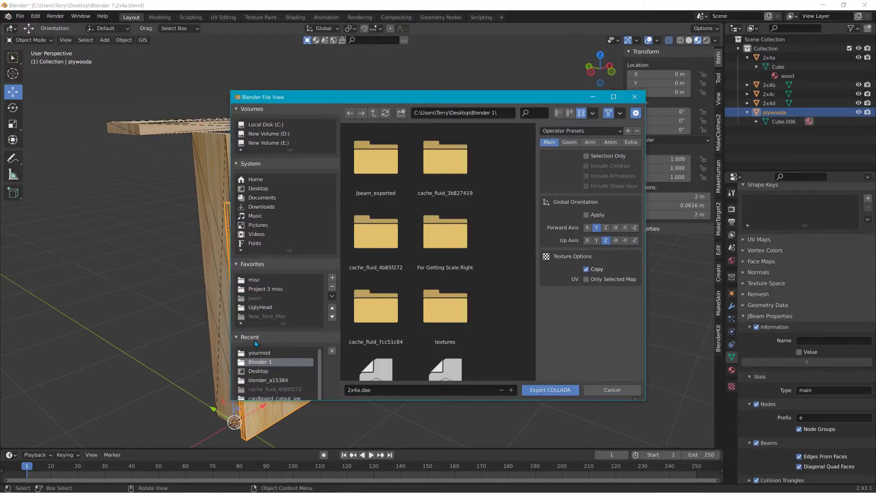
pyautogui.click(258, 352)
pyautogui.click(375, 162)
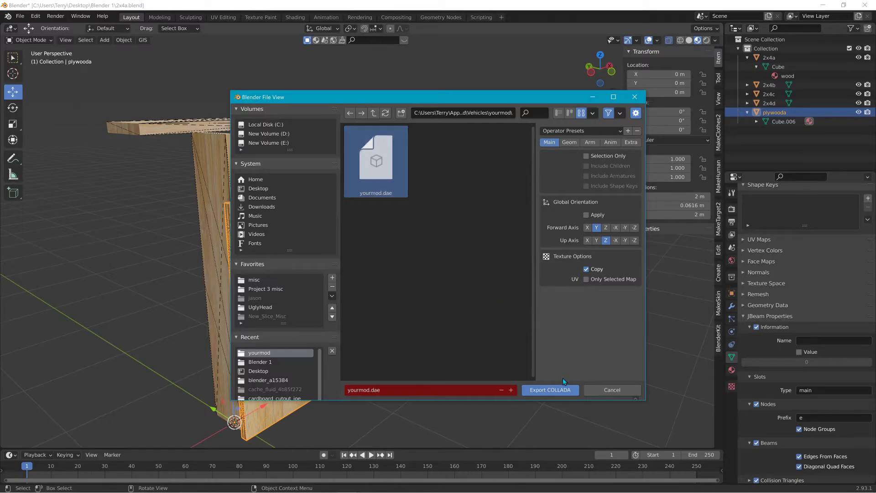
pyautogui.click(550, 390)
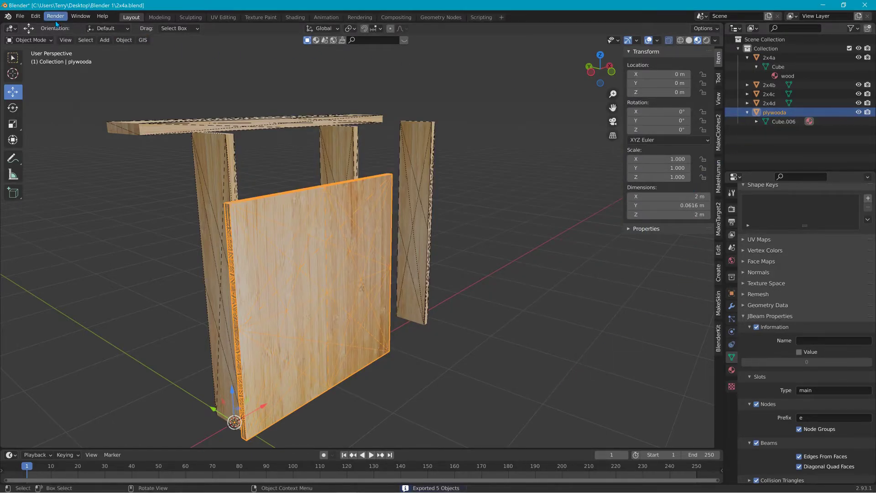
# Step: Triangulate all faces of the plywooda panel in Edit Mode and return to Object Mode
pyautogui.click(29, 40)
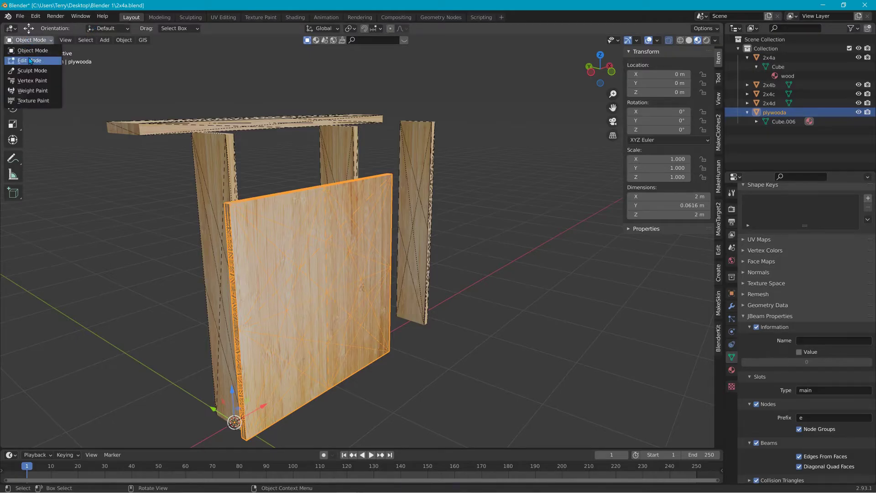
pyautogui.click(31, 61)
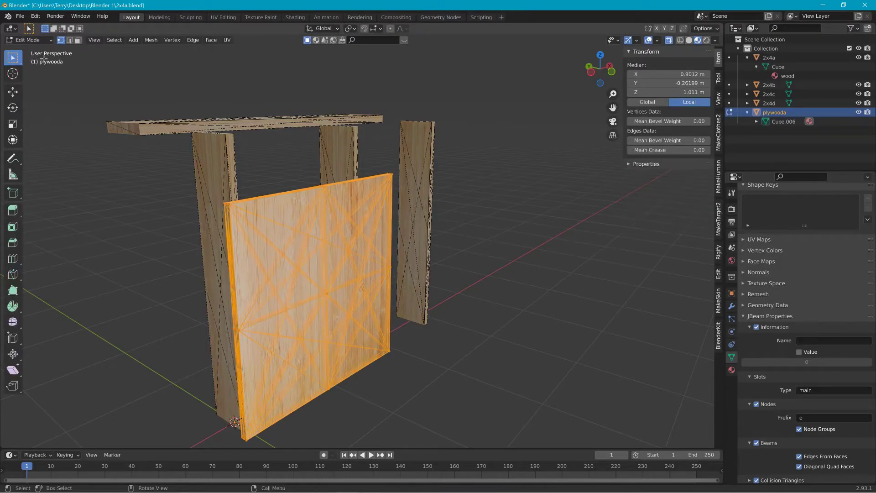
pyautogui.click(211, 40)
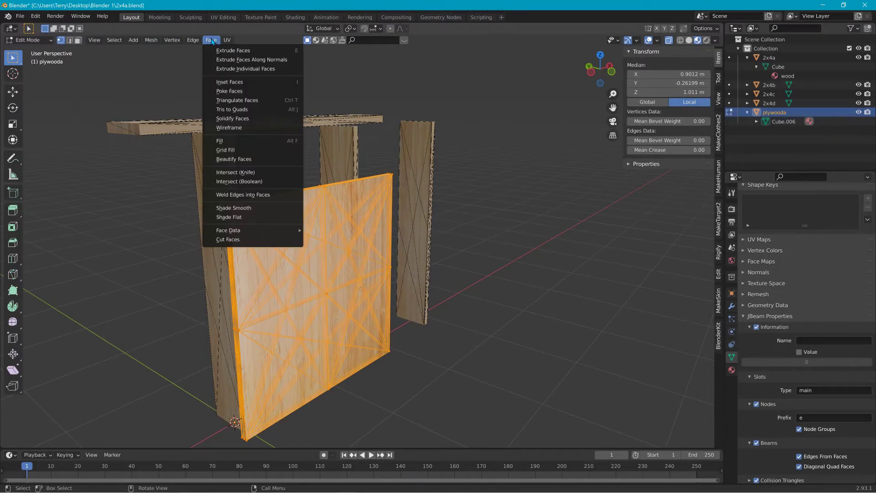
pyautogui.click(254, 101)
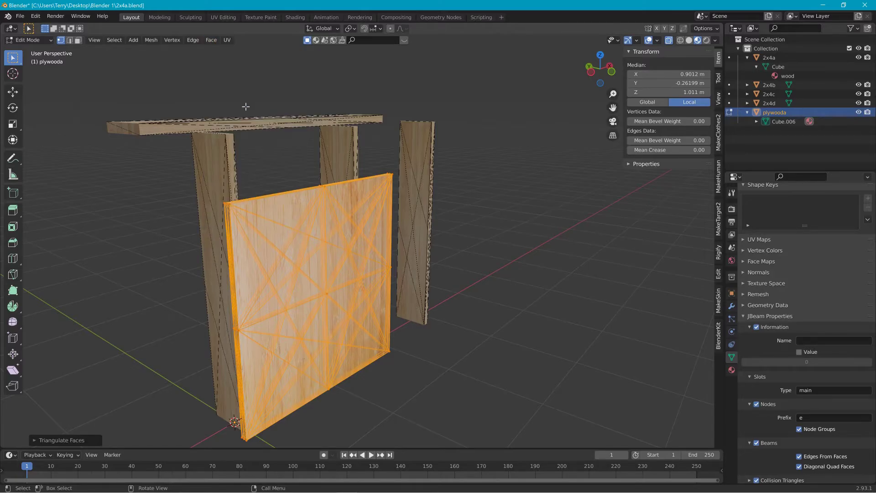
pyautogui.click(28, 39)
pyautogui.click(27, 48)
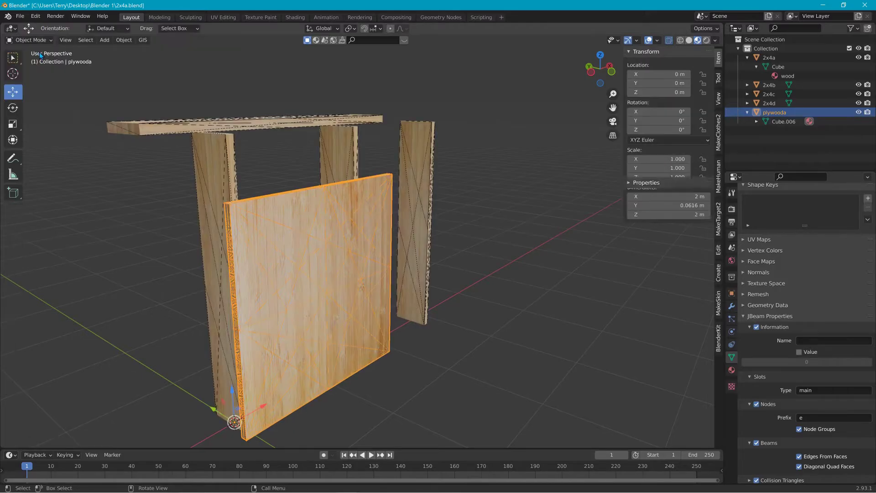
# Step: Export the plywooda object as a JBeam file
pyautogui.click(20, 16)
pyautogui.moveTo(75, 149)
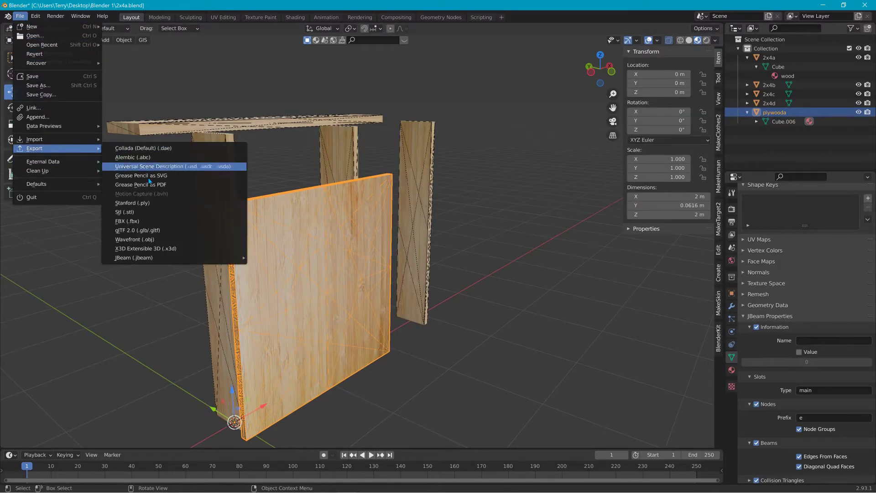
pyautogui.moveTo(208, 260)
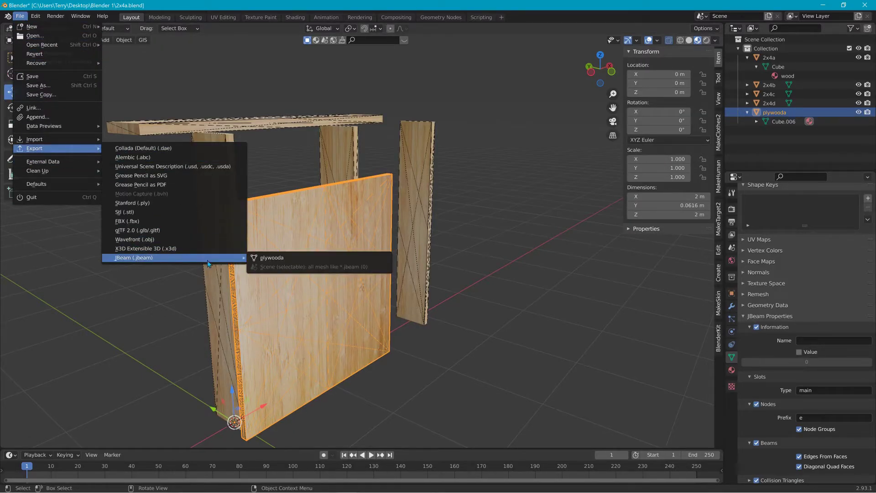
pyautogui.click(281, 261)
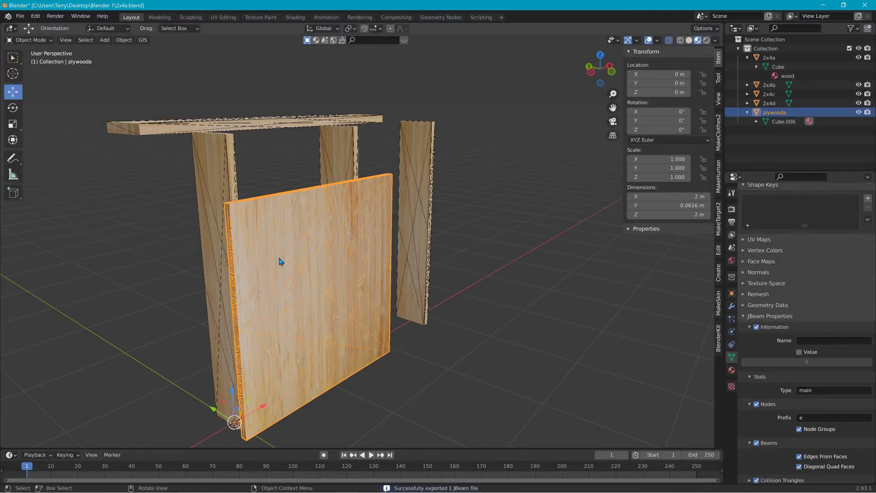
# Step: Switch to Notepad++ and reload the externally modified yourmod.jbeam
pyautogui.click(821, 5)
pyautogui.click(822, 4)
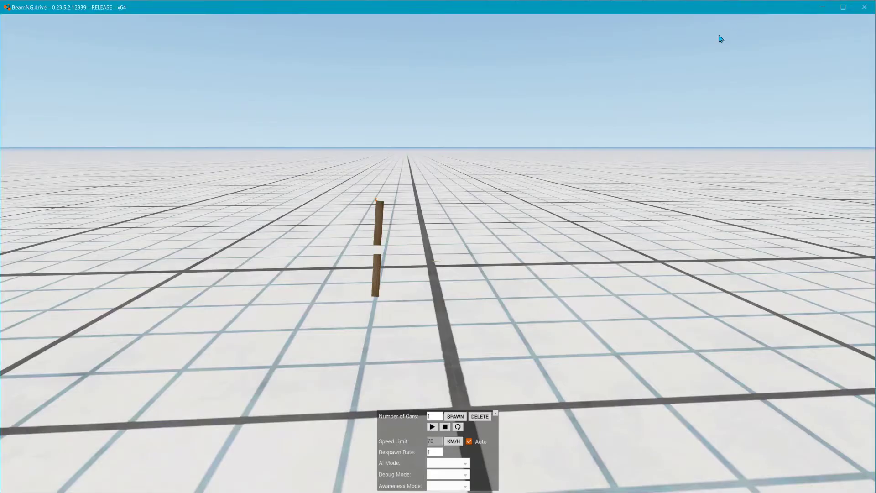
pyautogui.click(822, 7)
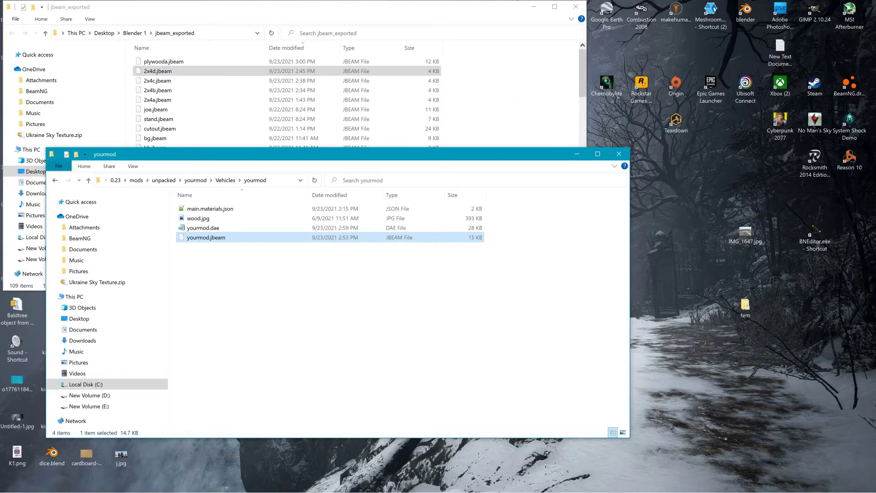
pyautogui.moveTo(319, 491)
pyautogui.click(437, 484)
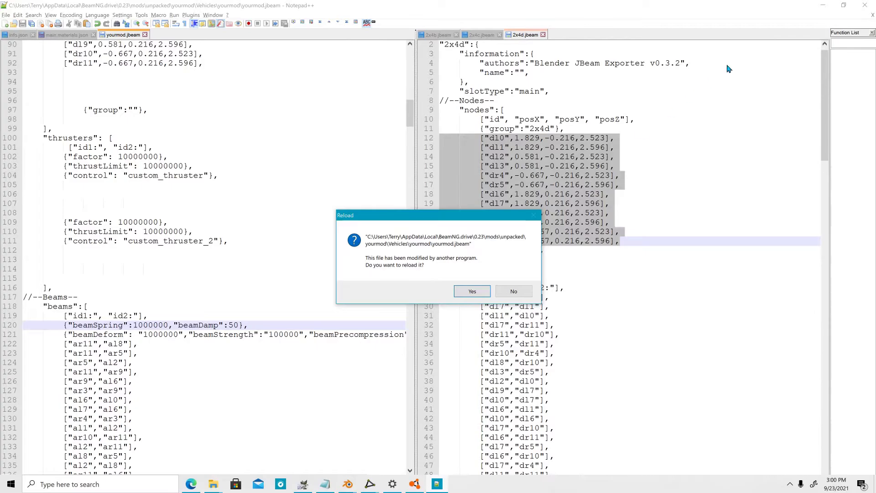
pyautogui.click(472, 293)
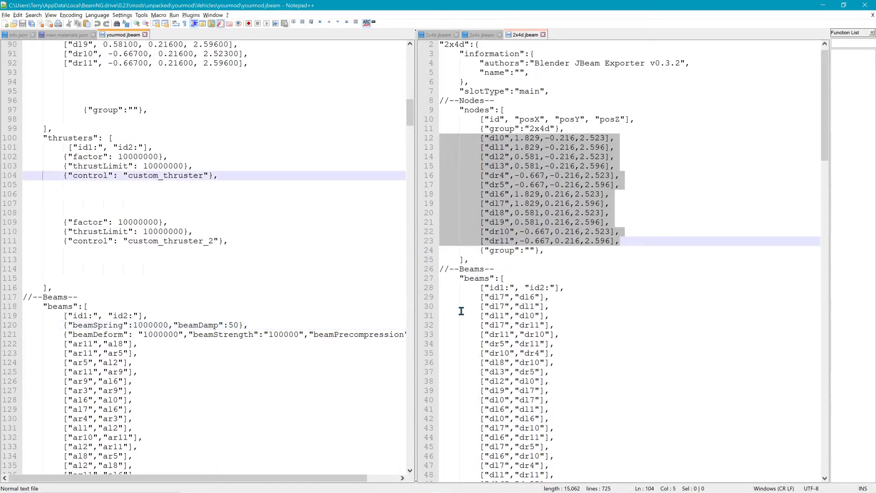
# Step: Open plywooda.jbeam from the jbeam_exported folder in Notepad++ beside yourmod.jbeam
pyautogui.click(843, 5)
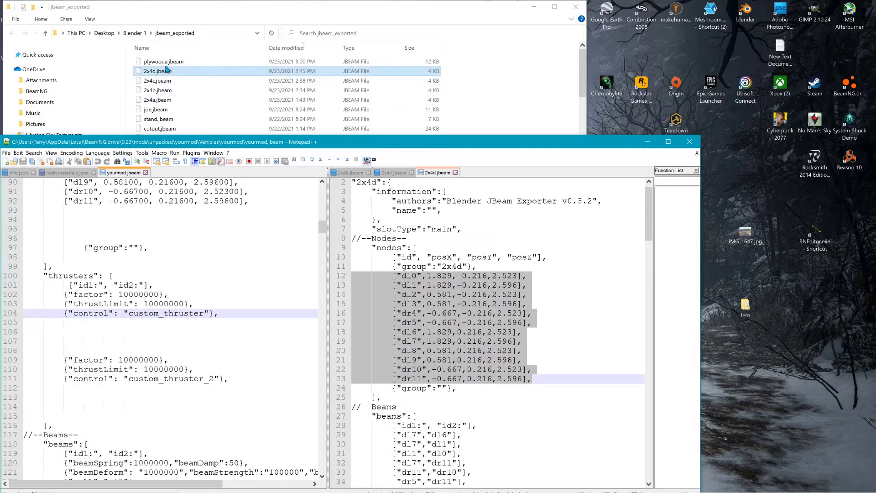
pyautogui.moveTo(163, 61); pyautogui.dragTo(600, 258)
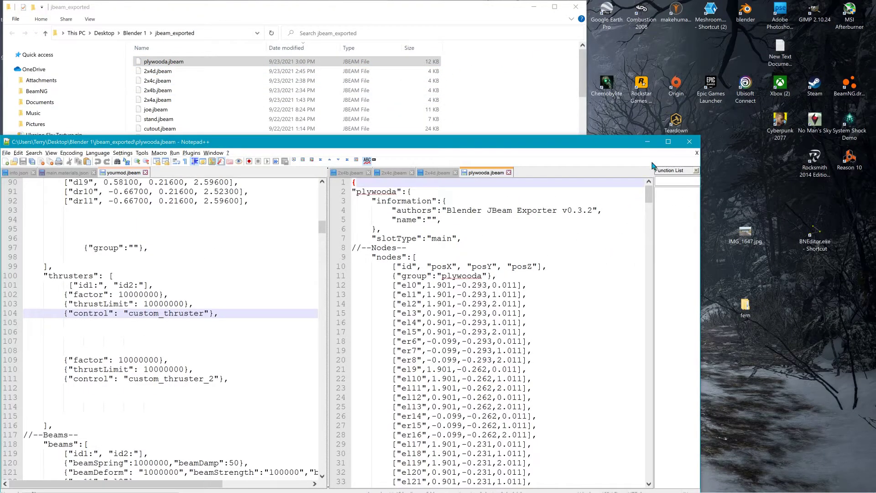
pyautogui.click(668, 141)
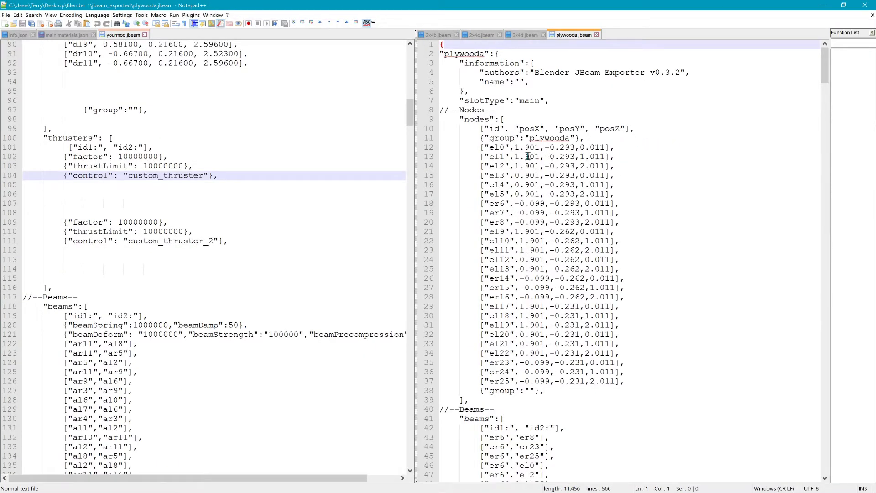
# Step: In yourmod.jbeam's flexbodies section, duplicate the 2x4d entry onto the empty line below it
pyautogui.scroll(13, 265, 127)
pyautogui.scroll(12, 215, 106)
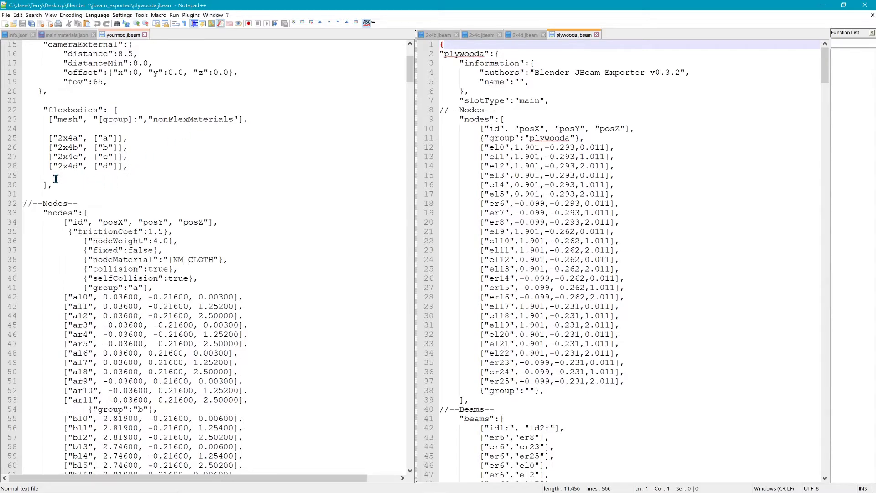
pyautogui.moveTo(49, 167); pyautogui.dragTo(137, 174)
pyautogui.hotkey('ctrl', 'c')
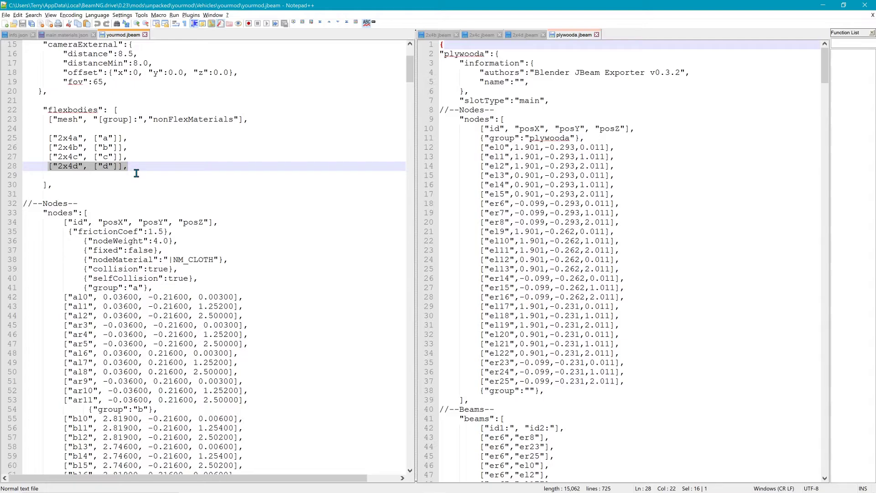
pyautogui.click(65, 181)
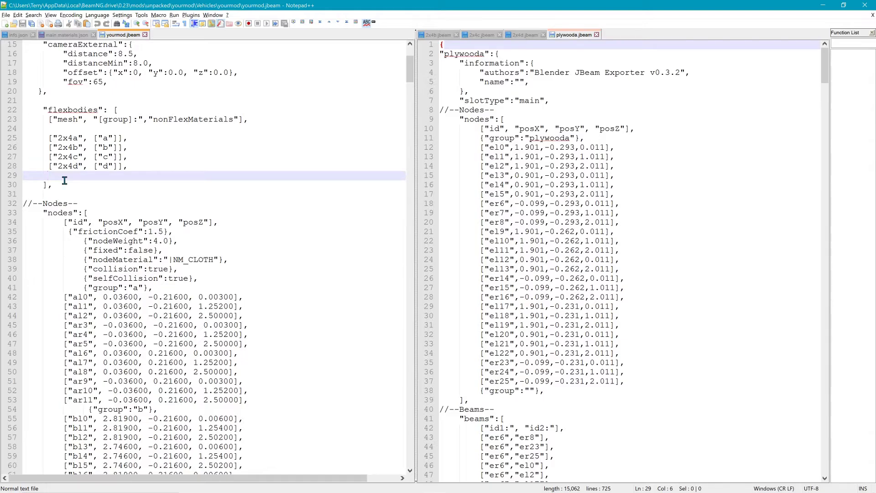
pyautogui.hotkey('ctrl', 'v')
# Step: Change the duplicated flexbody entry to mesh "plywooda" with group "e"
pyautogui.doubleClick(63, 182)
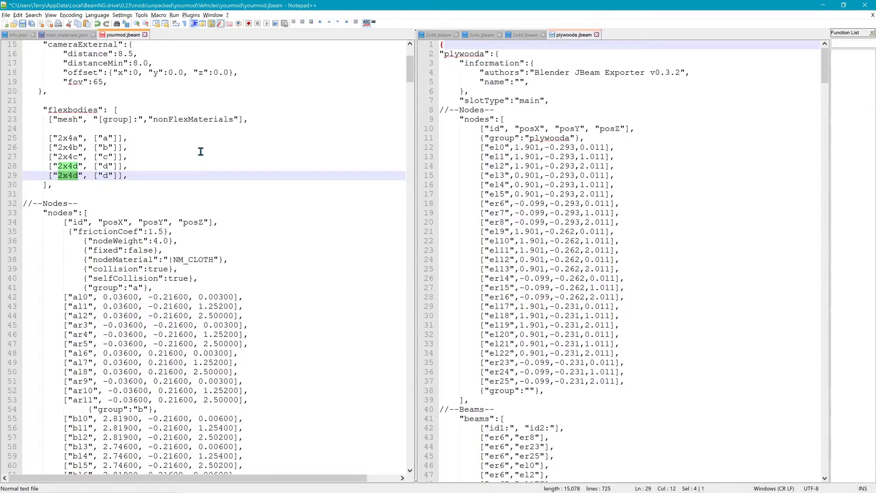
pyautogui.write('plywood')
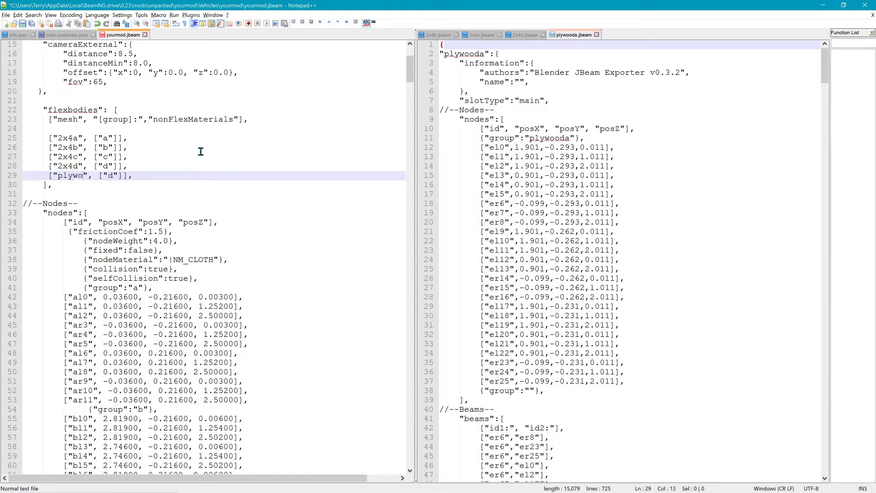
pyautogui.write('a')
pyautogui.hotkey('shift', 'Left')
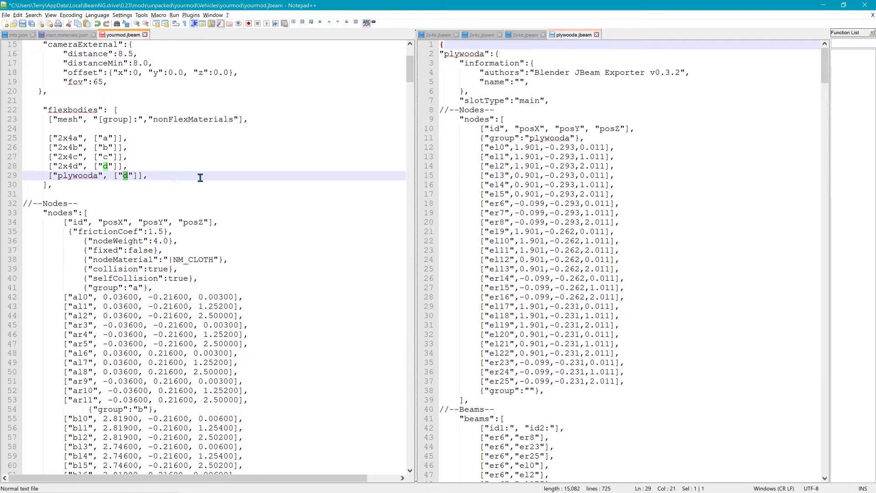
pyautogui.write('e')
pyautogui.click(222, 208)
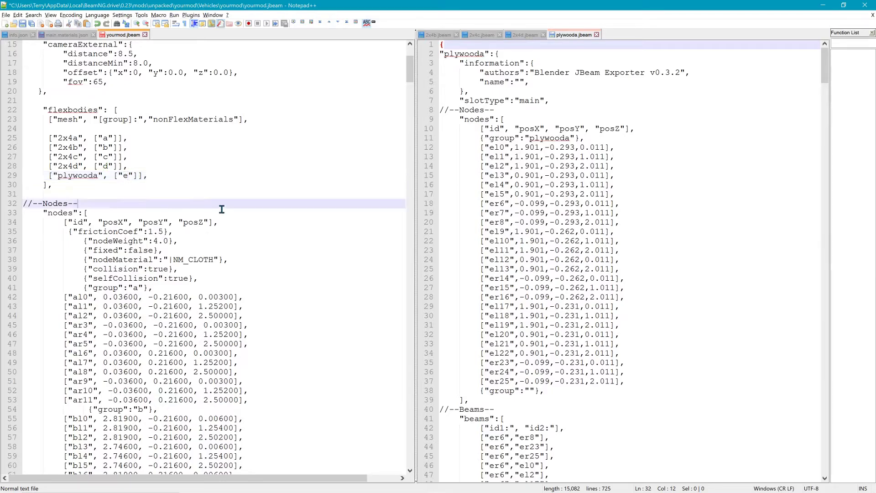
pyautogui.click(173, 183)
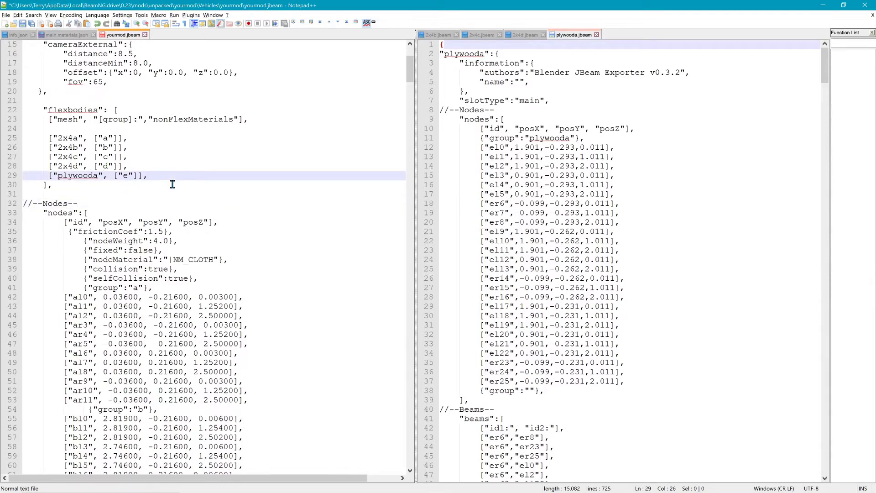
# Step: Add a {"group":"e"} line after node dr11 and copy plywooda.jbeam's node rows el0 through er25 beneath it
pyautogui.scroll(-9, 199, 238)
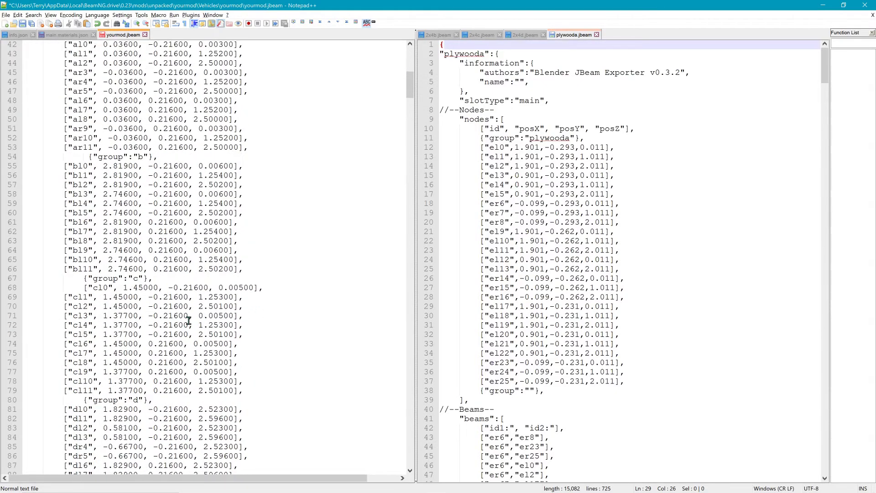
pyautogui.moveTo(155, 279); pyautogui.dragTo(80, 280)
pyautogui.hotkey('ctrl', 'c')
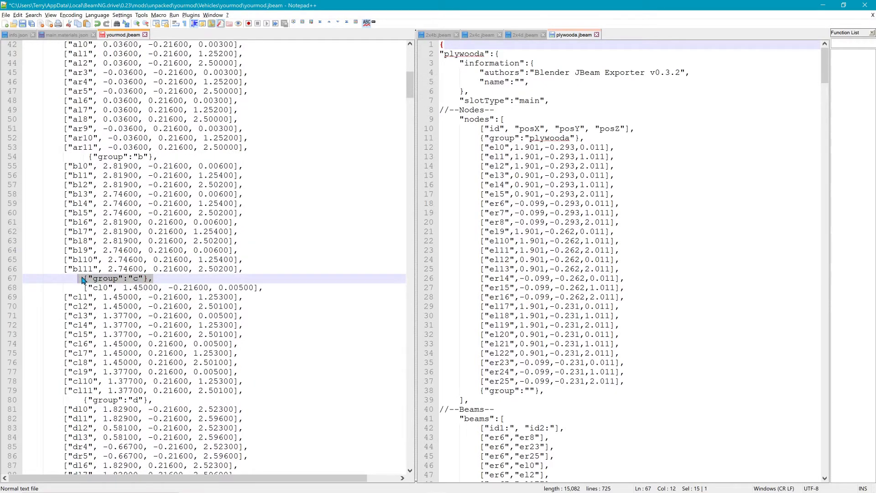
pyautogui.scroll(-5, 274, 338)
pyautogui.click(132, 386)
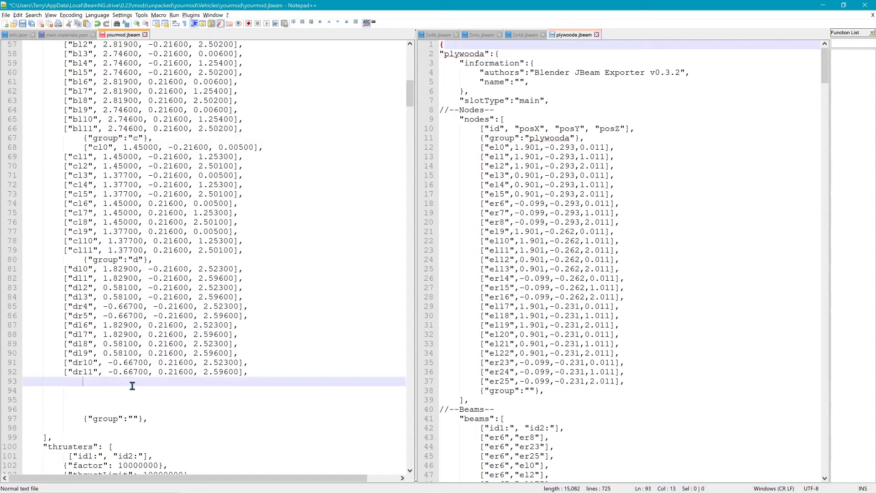
pyautogui.hotkey('ctrl', 'v')
pyautogui.doubleClick(142, 383)
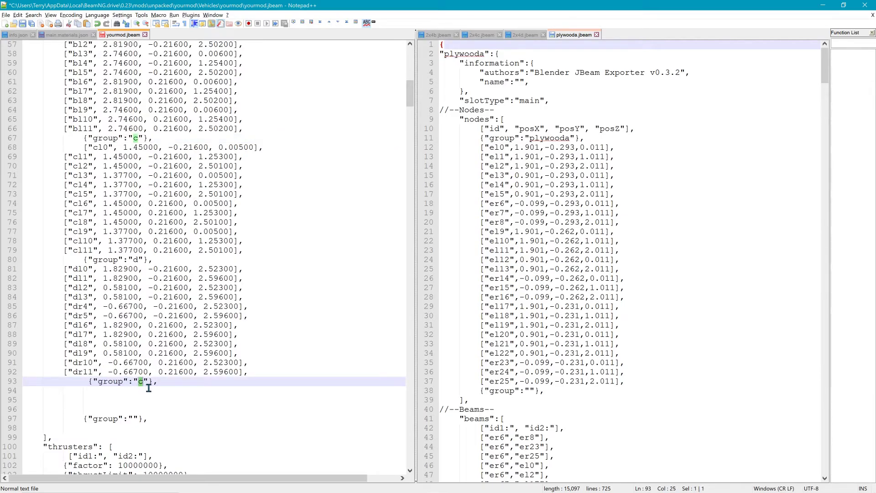
pyautogui.write('e')
pyautogui.press('Return')
pyautogui.moveTo(452, 148); pyautogui.dragTo(662, 386)
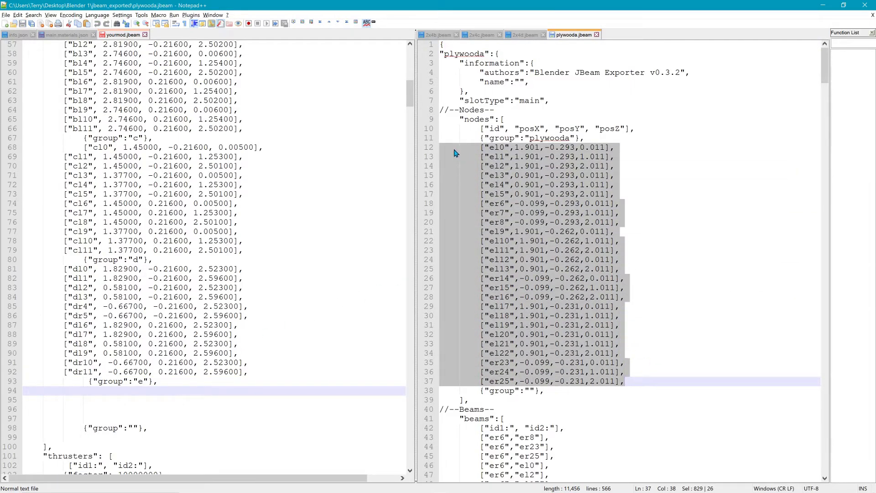
pyautogui.moveTo(454, 153); pyautogui.dragTo(27, 391)
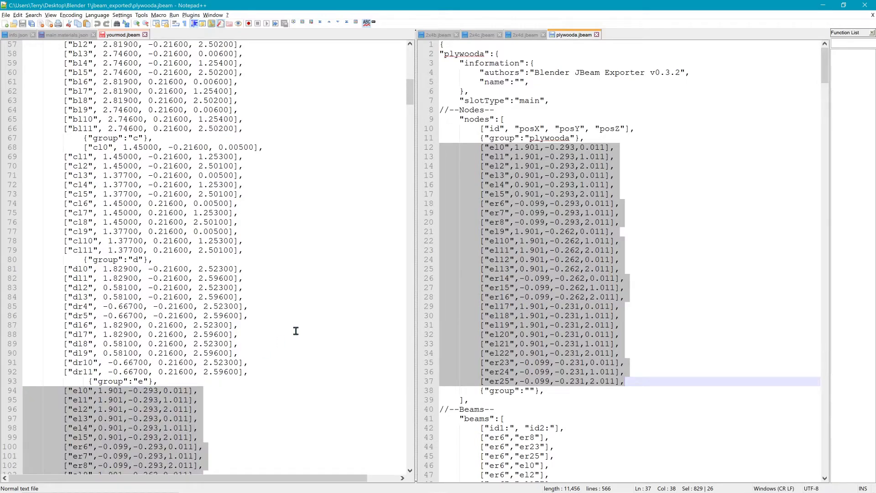
# Step: Copy all beam rows from plywooda.jbeam into yourmod.jbeam's beams section, just above the "connections to one another" comment
pyautogui.click(452, 438)
pyautogui.moveTo(827, 66); pyautogui.dragTo(800, 413)
pyautogui.keyDown('shift'); pyautogui.click(581, 441); pyautogui.keyUp('shift')
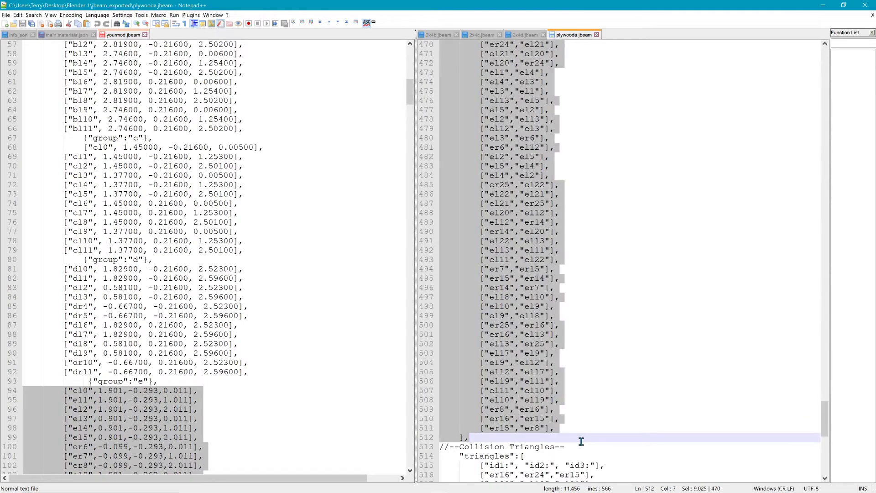
pyautogui.click(576, 430)
pyautogui.moveTo(826, 419); pyautogui.dragTo(830, 77)
pyautogui.keyDown('shift'); pyautogui.click(447, 187); pyautogui.keyUp('shift')
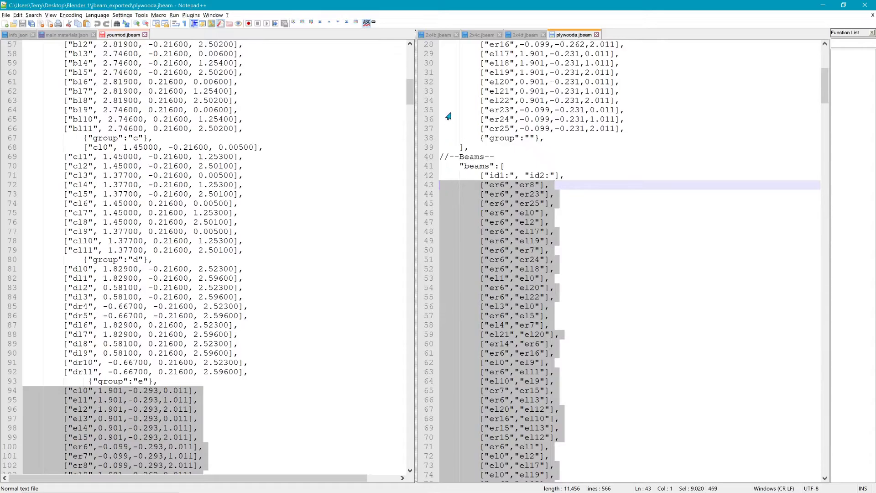
pyautogui.moveTo(410, 93); pyautogui.dragTo(417, 425)
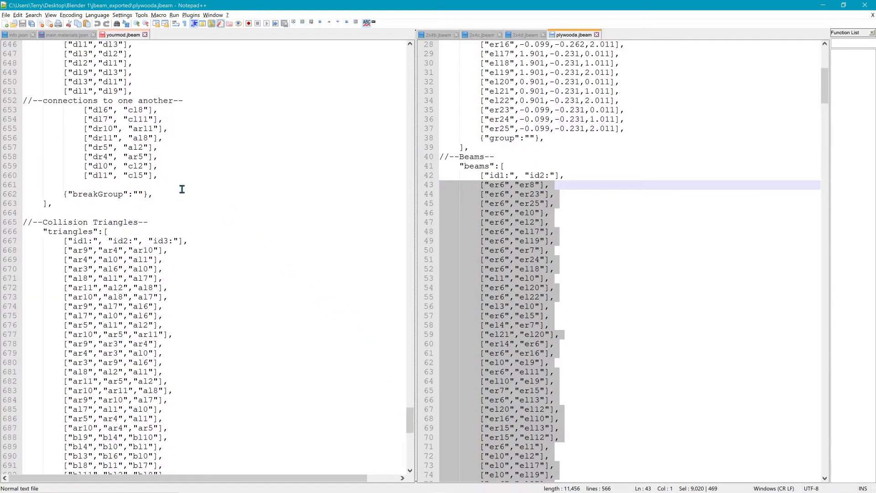
pyautogui.click(147, 95)
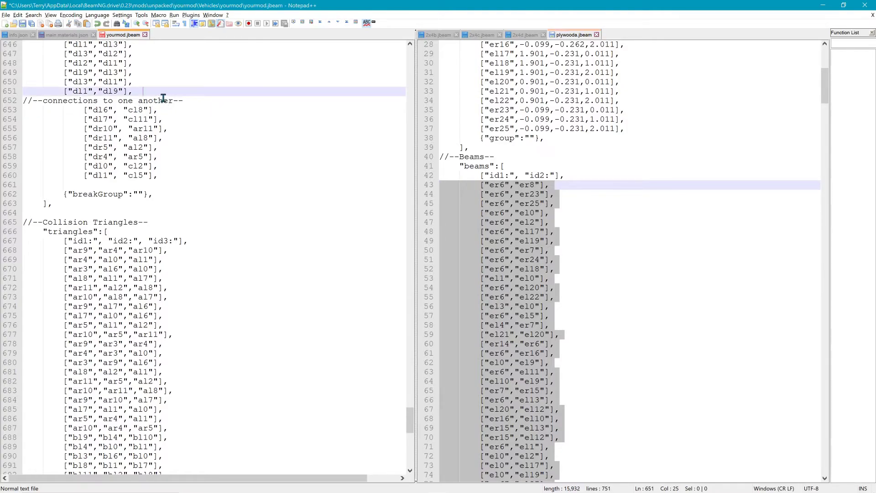
pyautogui.press('Return')
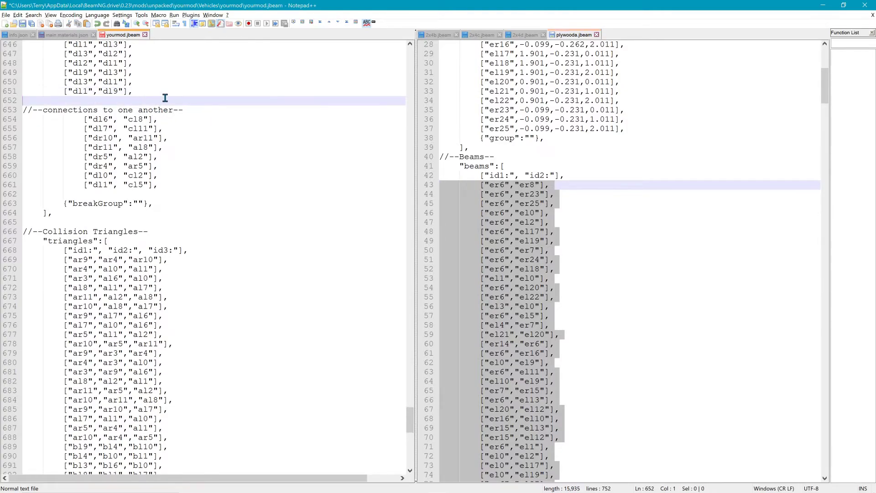
pyautogui.click(449, 187)
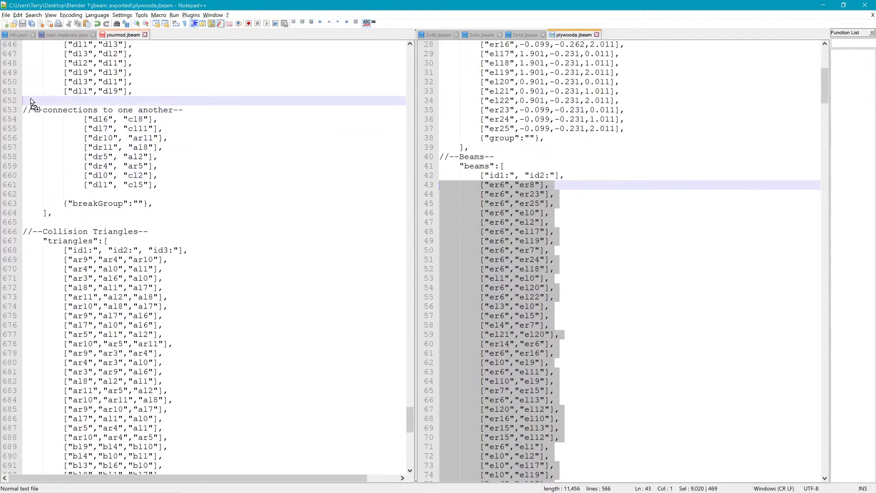
pyautogui.keyDown('ctrl'); pyautogui.moveTo(31, 102); pyautogui.dragTo(31, 101); pyautogui.keyUp('ctrl')
# Step: Copy plywooda.jbeam's collision triangle rows to the end of yourmod.jbeam's triangles section and save yourmod.jbeam
pyautogui.moveTo(409, 276); pyautogui.dragTo(410, 458)
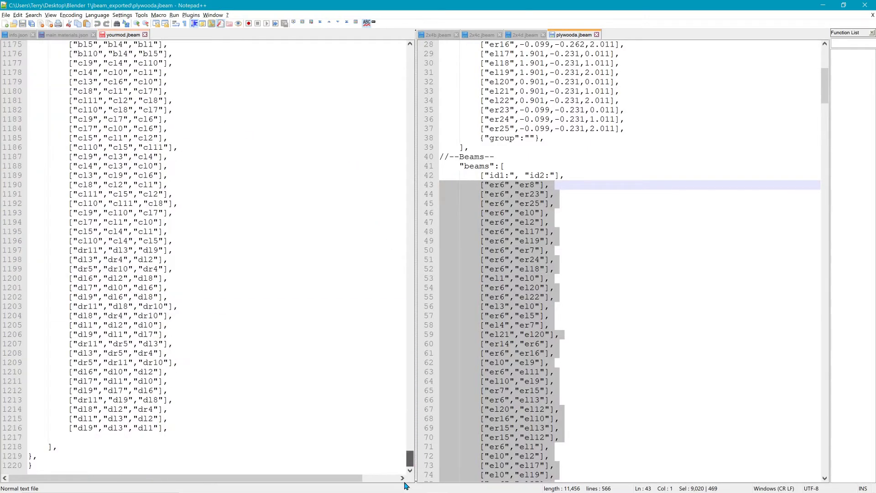
pyautogui.moveTo(825, 86); pyautogui.dragTo(796, 456)
pyautogui.moveTo(600, 454); pyautogui.dragTo(389, 312)
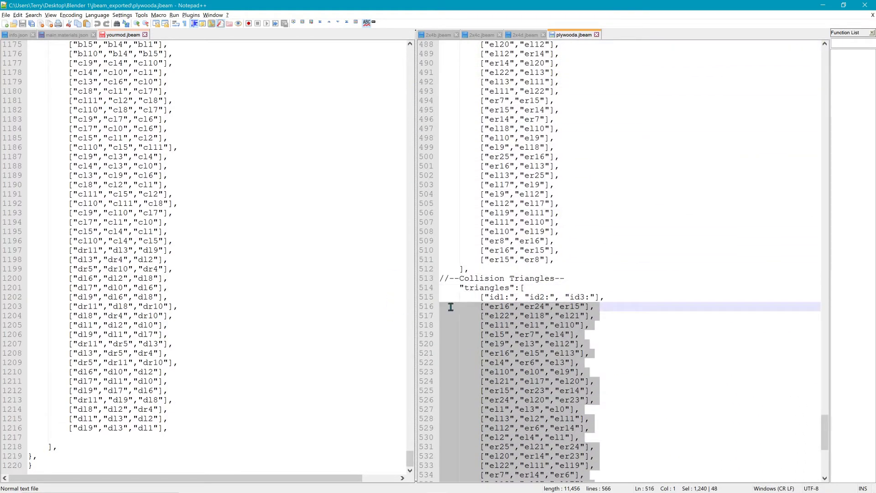
pyautogui.moveTo(446, 311); pyautogui.dragTo(38, 446)
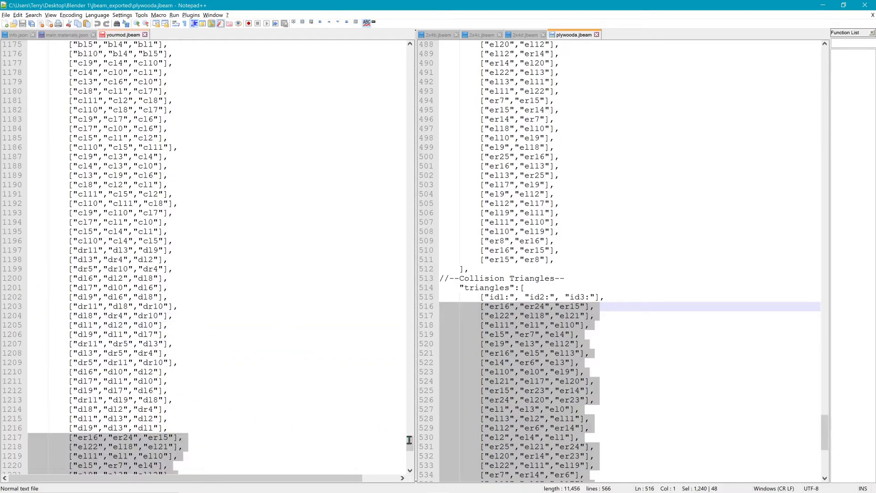
pyautogui.scroll(-16, 409, 439)
pyautogui.click(123, 37)
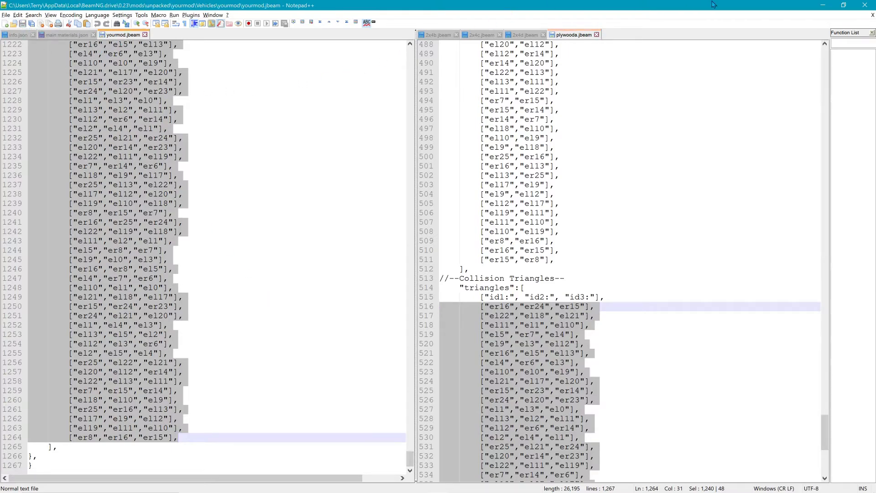
# Step: Switch to NodeBEAM Editor from the desktop and open yourmod.jbeam from the mod folder in a maximized window
pyautogui.click(824, 6)
pyautogui.doubleClick(816, 235)
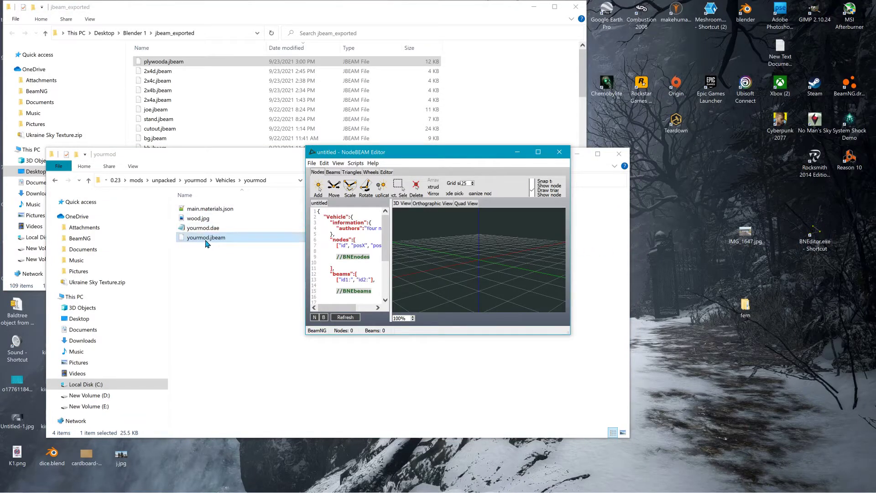
pyautogui.moveTo(202, 241); pyautogui.dragTo(411, 233)
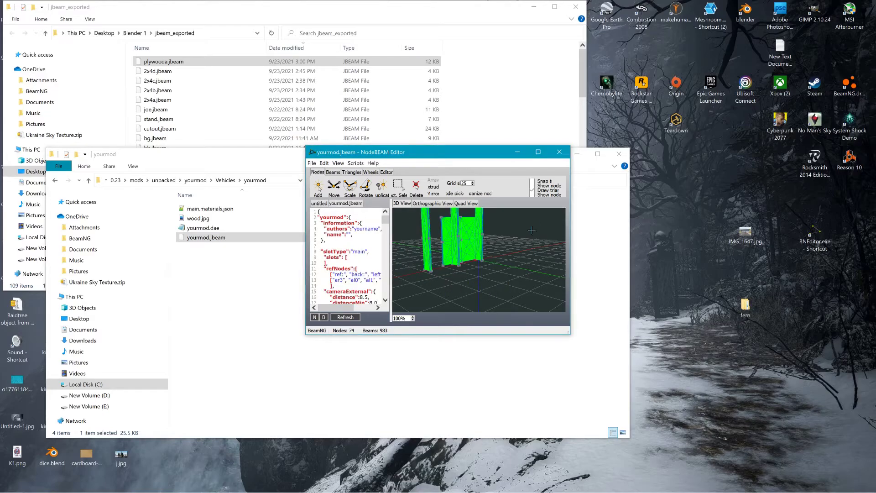
pyautogui.click(538, 151)
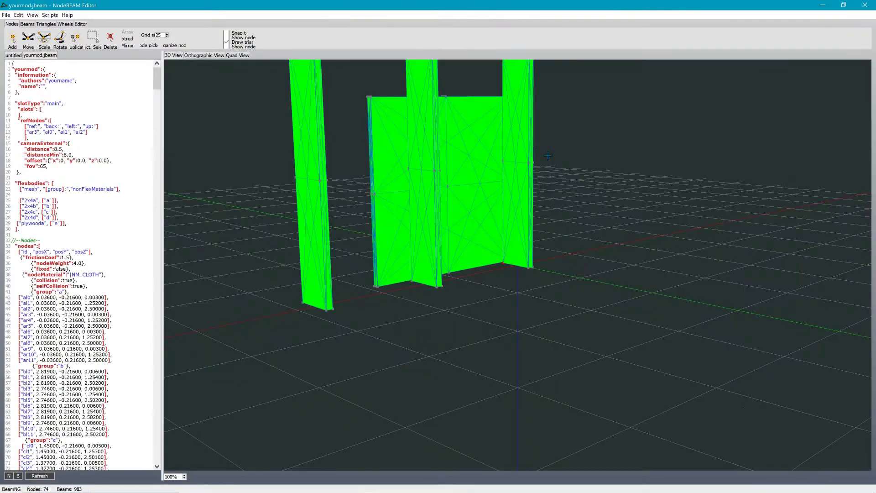
# Step: At the end of the "connections to one another" section, add single beams from plywood node er23 to 2x4 nodes ar3 and ar9
pyautogui.moveTo(362, 279); pyautogui.dragTo(286, 281, button='middle')
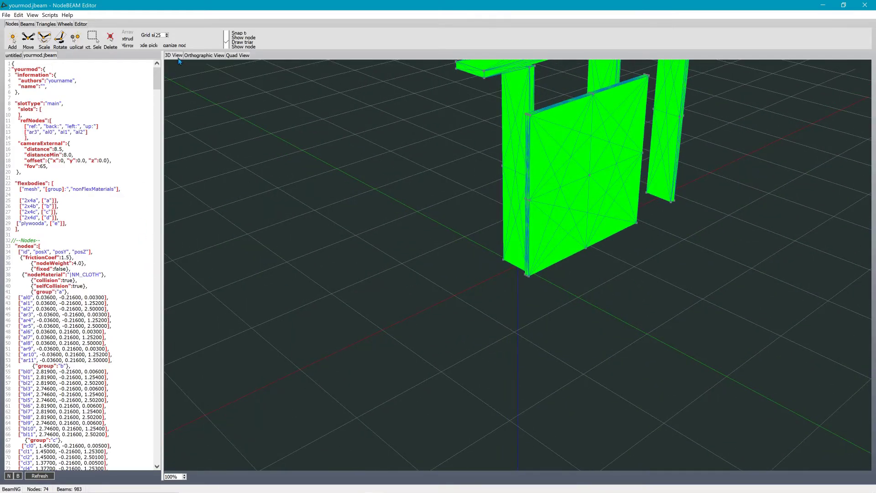
pyautogui.moveTo(157, 78); pyautogui.dragTo(188, 409)
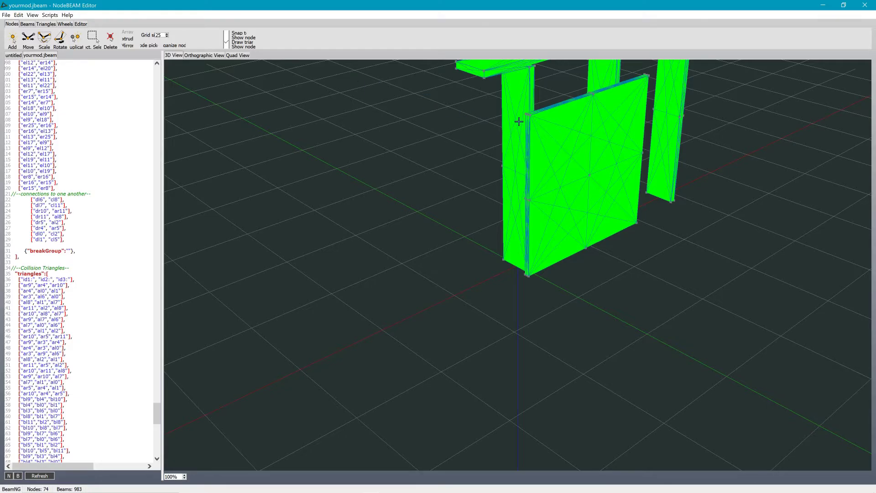
pyautogui.moveTo(519, 121); pyautogui.dragTo(577, 170, button='middle')
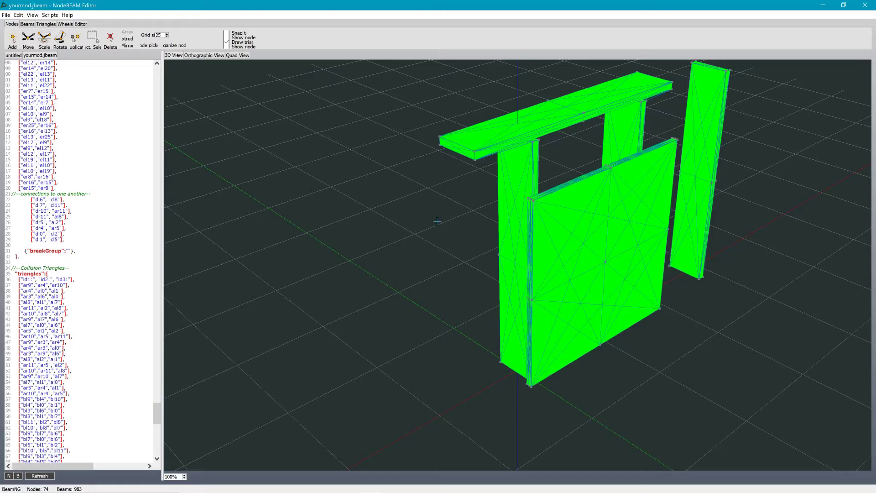
pyautogui.moveTo(455, 223); pyautogui.dragTo(727, 349, button='middle')
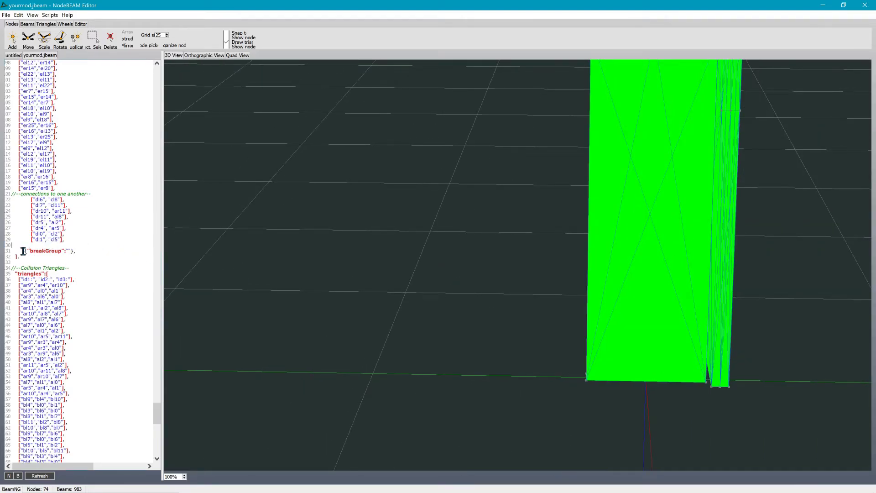
pyautogui.click(27, 24)
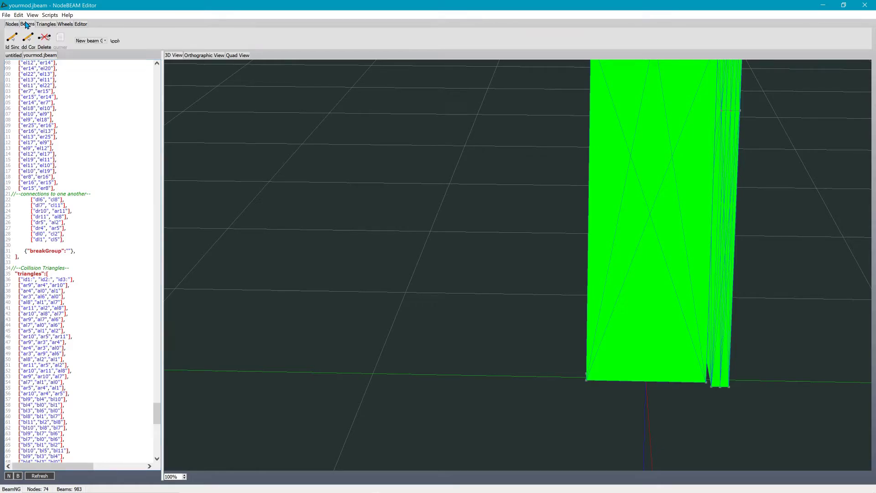
pyautogui.click(10, 40)
pyautogui.click(712, 388)
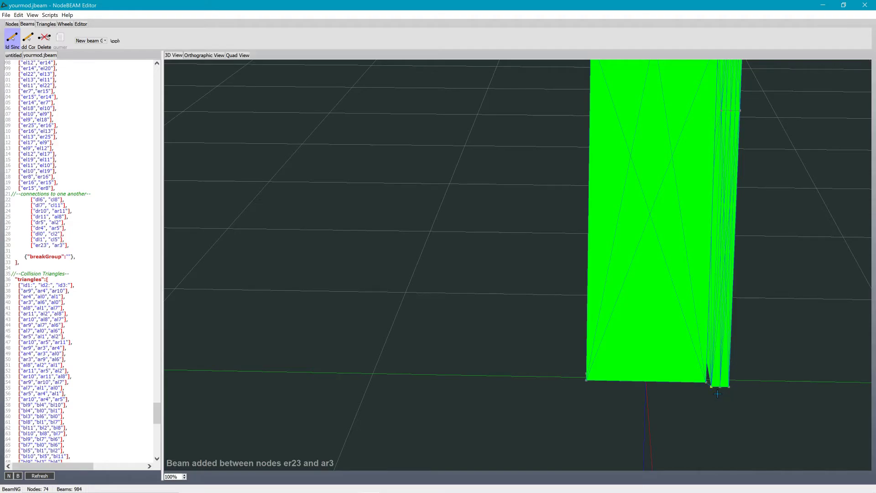
pyautogui.click(588, 383)
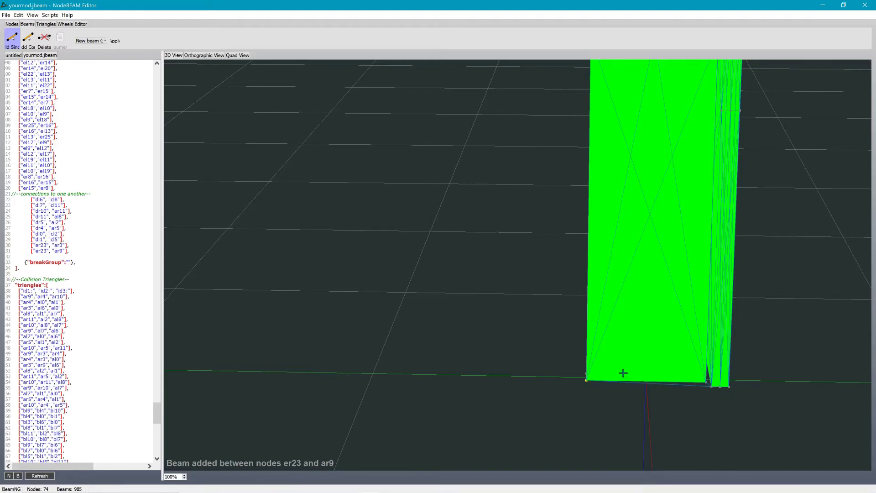
pyautogui.moveTo(655, 368); pyautogui.dragTo(704, 321, button='middle')
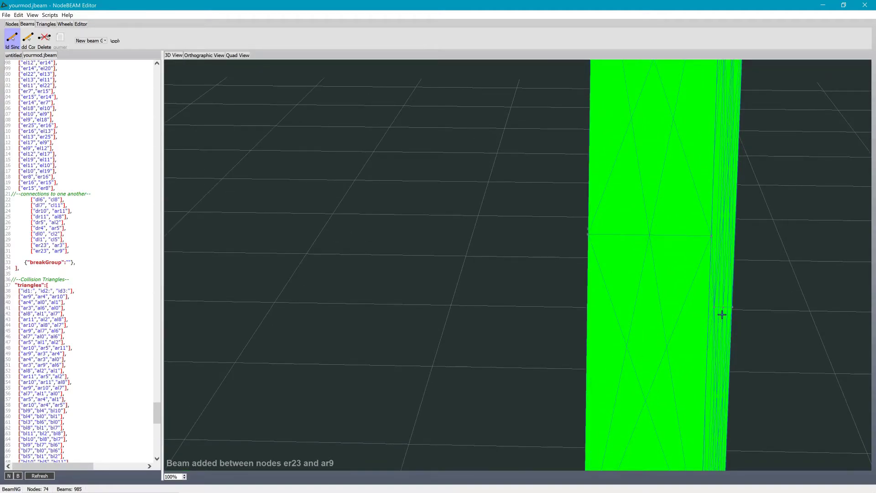
# Step: Add single beams joining plywood nodes er24, er25 and er8 to 2x4 nodes ar10, ar11 and ar5 respectively
pyautogui.click(596, 237)
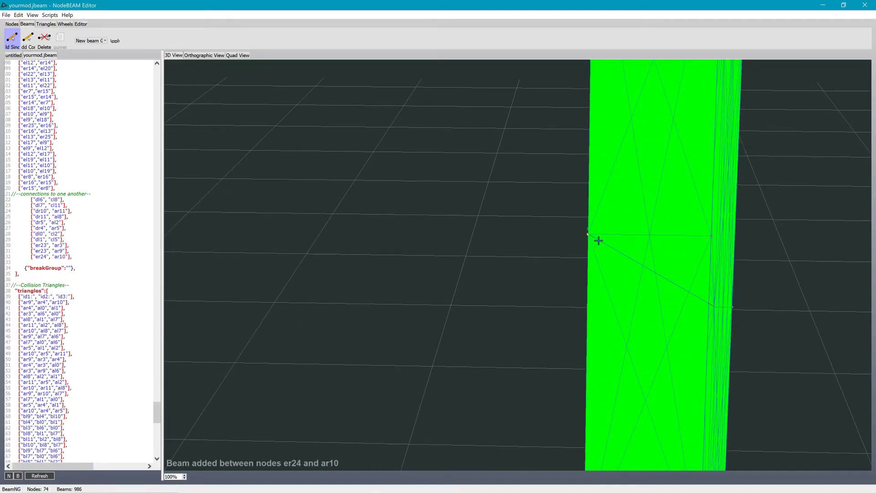
pyautogui.moveTo(654, 225); pyautogui.dragTo(741, 255, button='middle')
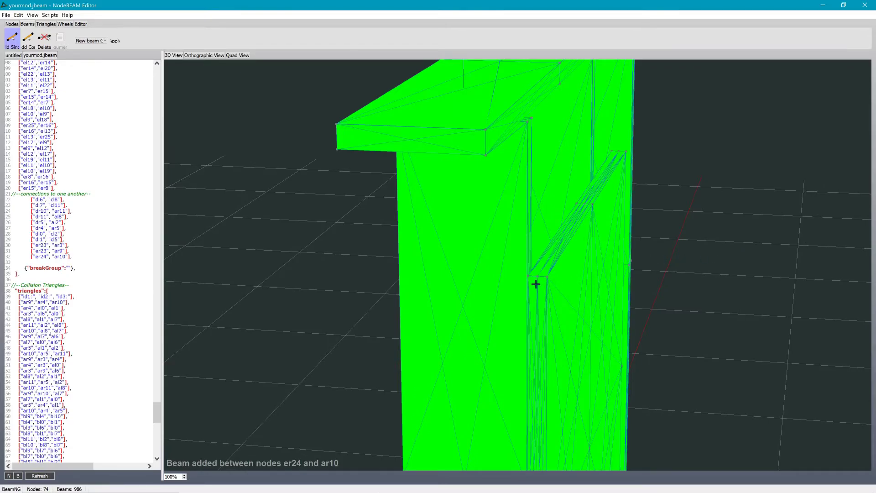
pyautogui.moveTo(511, 265); pyautogui.dragTo(596, 213, button='middle')
pyautogui.click(528, 133)
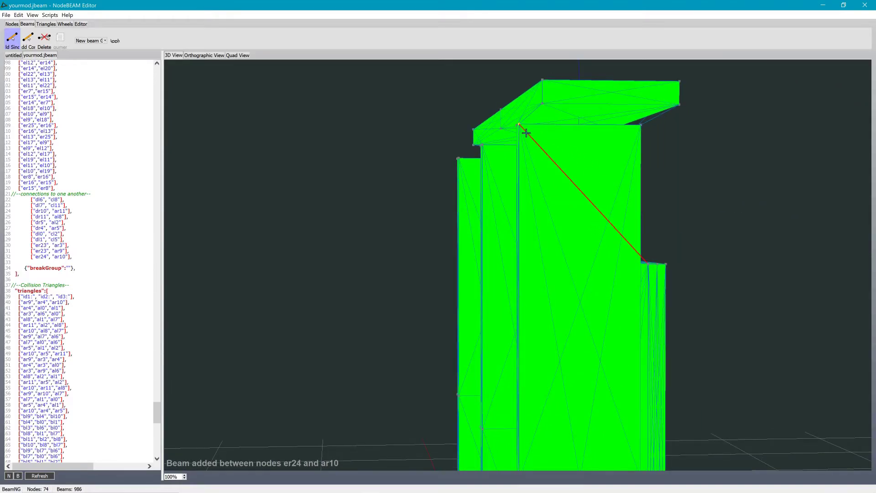
pyautogui.click(526, 133)
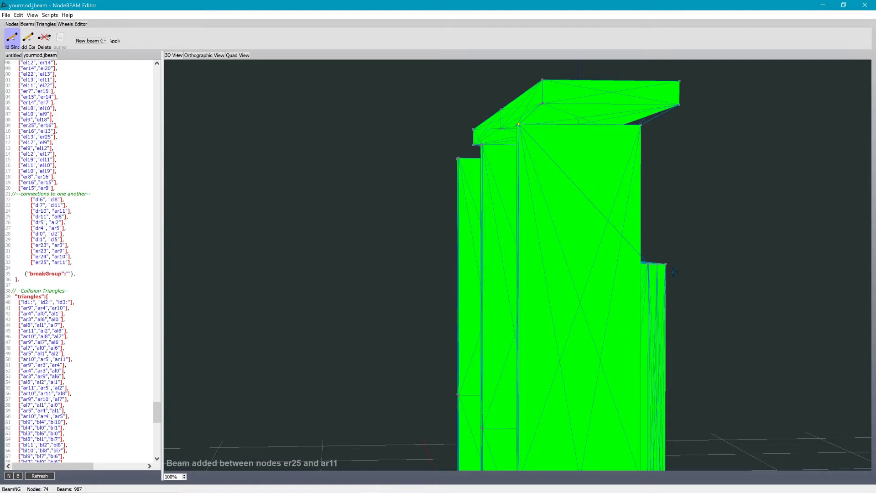
pyautogui.click(652, 136)
pyautogui.moveTo(714, 198); pyautogui.dragTo(804, 198, button='middle')
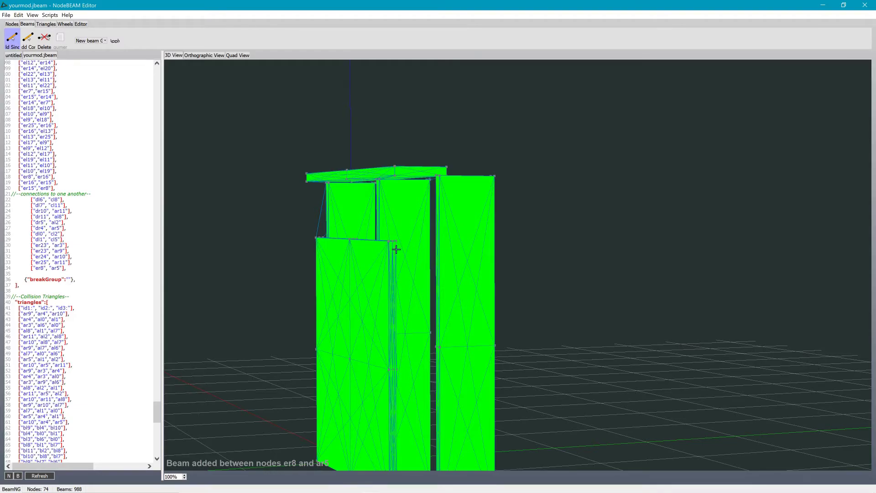
pyautogui.click(397, 179)
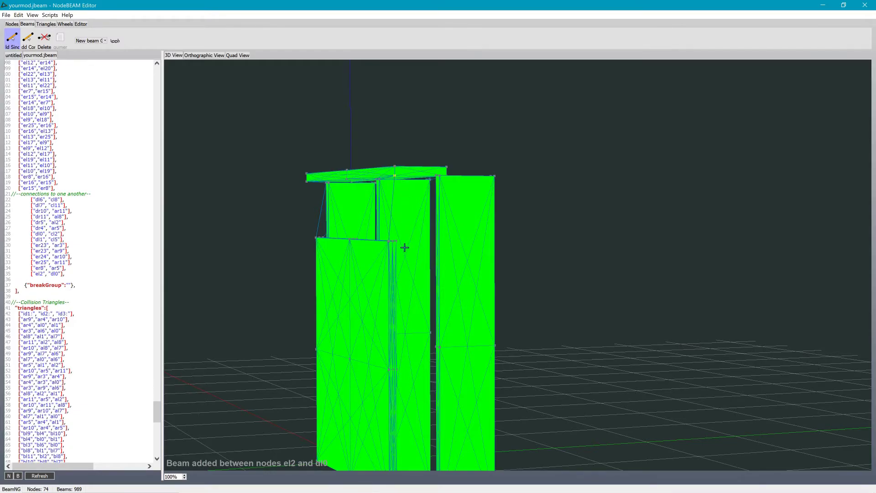
pyautogui.click(452, 176)
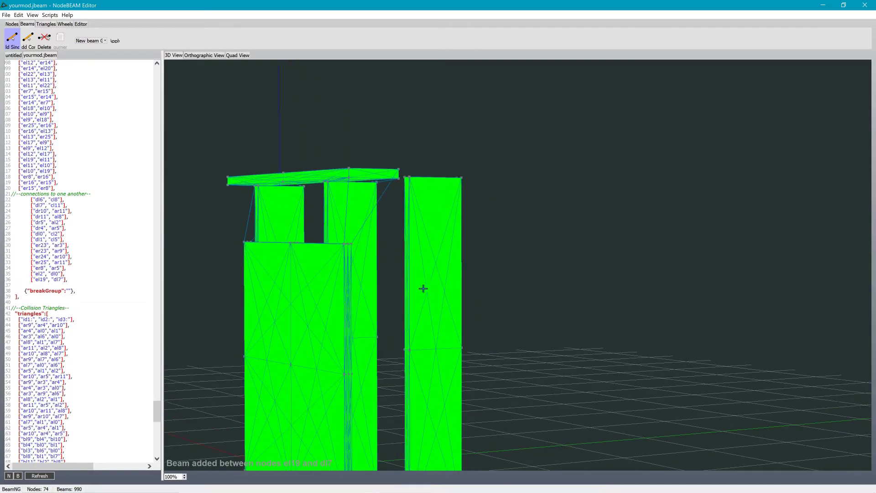
pyautogui.moveTo(81, 287); pyautogui.dragTo(22, 285)
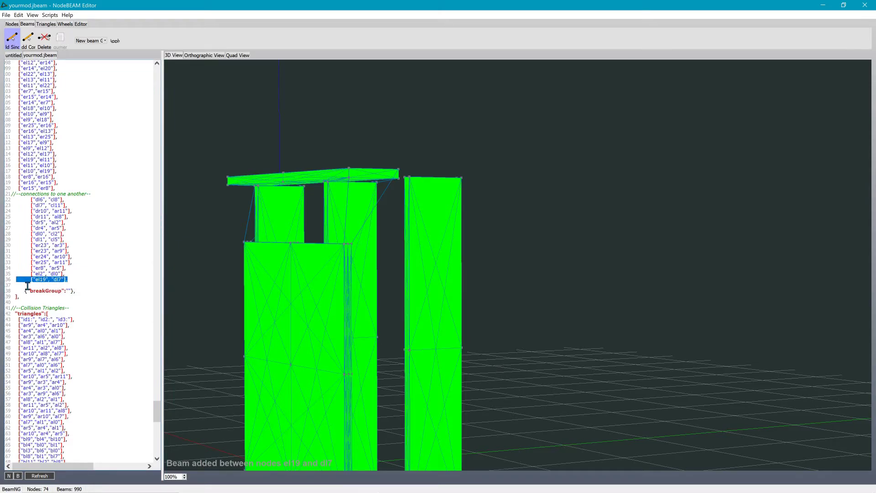
pyautogui.press('Delete')
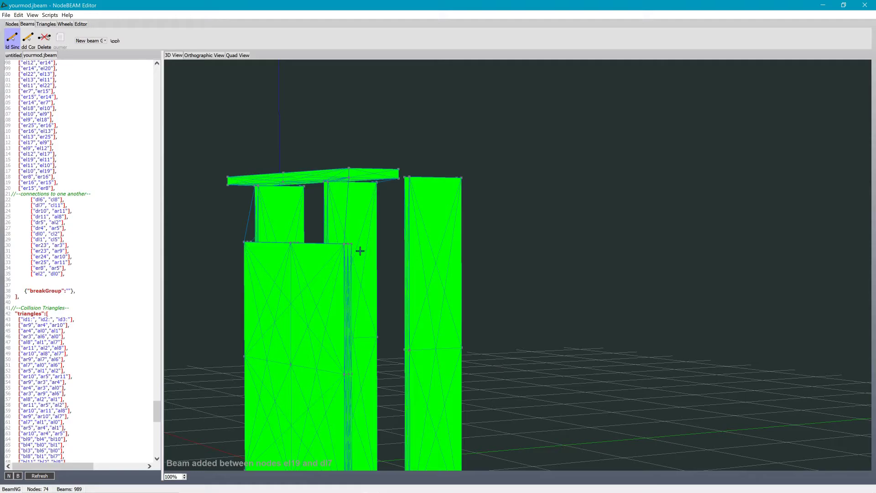
pyautogui.moveTo(86, 276); pyautogui.dragTo(13, 277)
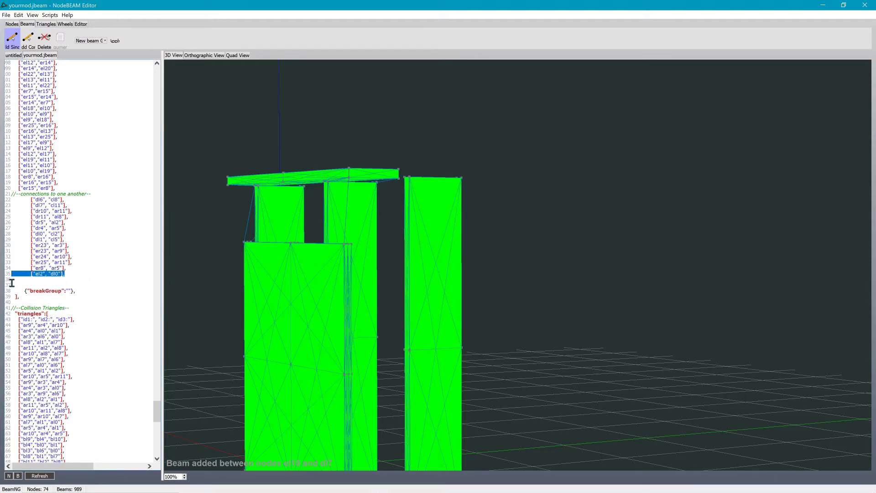
pyautogui.press('BackSpace')
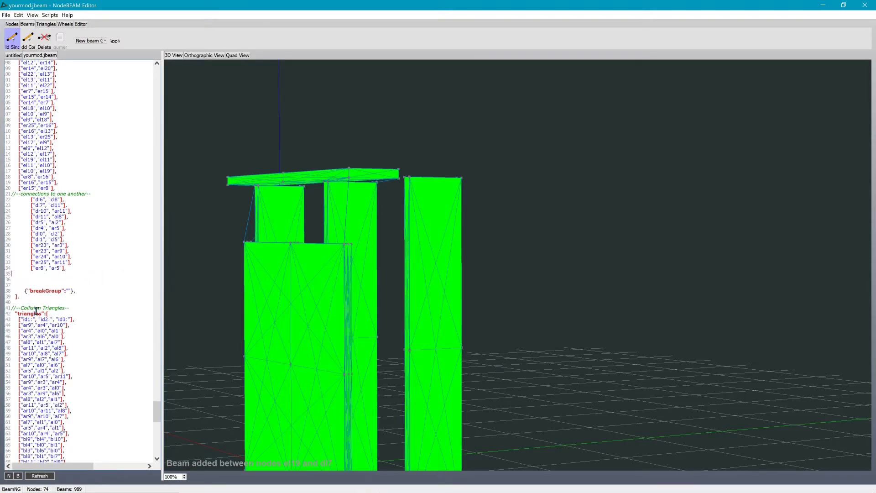
pyautogui.click(40, 476)
# Step: Add single beams joining plywood nodes el19, el2 and el18 to 2x4 nodes cl8, cl2 and cl7 respectively
pyautogui.moveTo(291, 234)
pyautogui.mouseDown(button='middle')
pyautogui.moveTo(301, 234)
pyautogui.moveTo(294, 234)
pyautogui.mouseUp(button='middle')
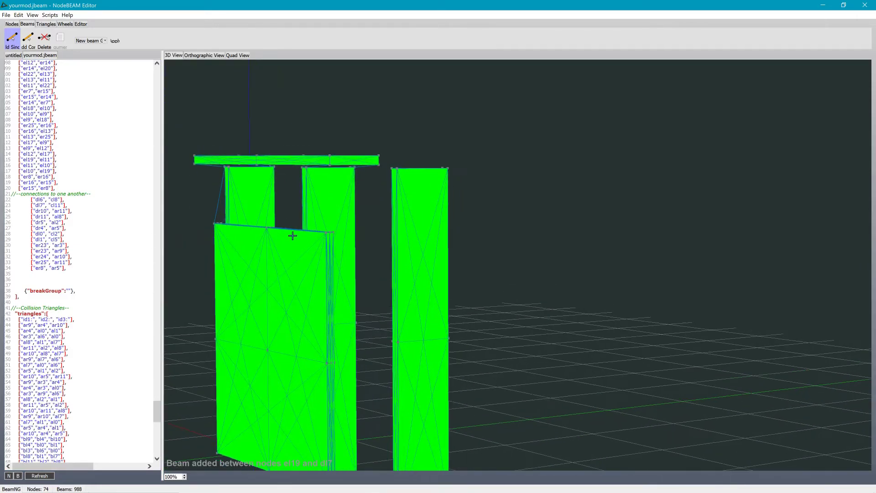
pyautogui.click(332, 231)
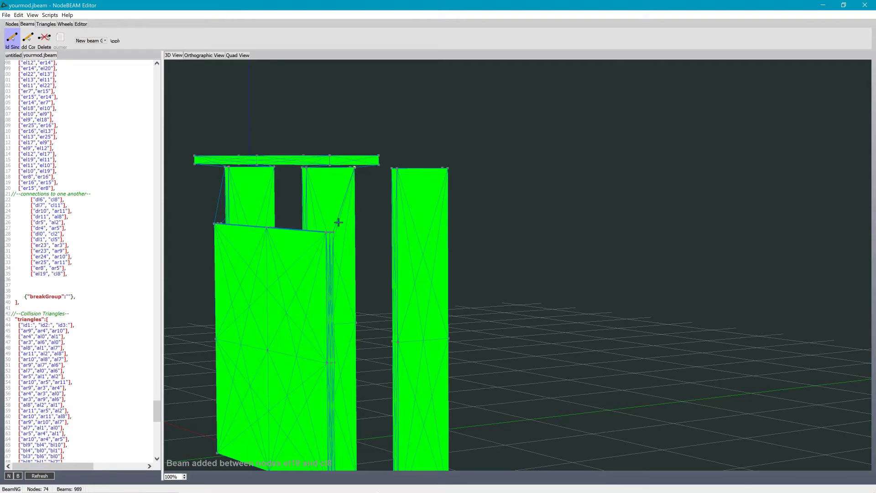
pyautogui.click(315, 176)
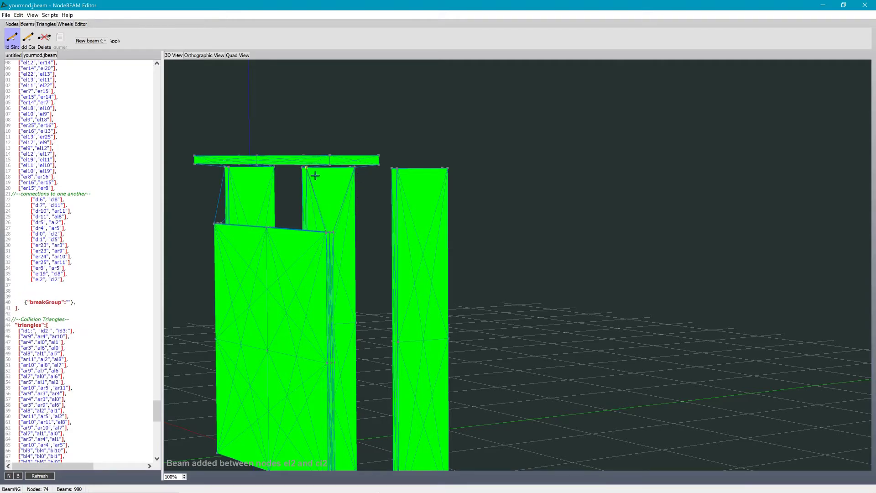
pyautogui.moveTo(345, 314); pyautogui.dragTo(363, 336, button='middle')
pyautogui.scroll(-3, 350, 319)
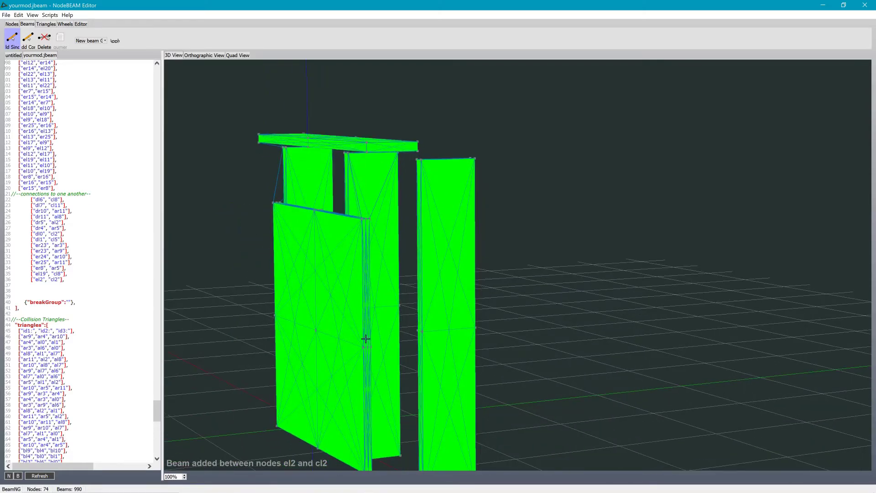
pyautogui.click(400, 306)
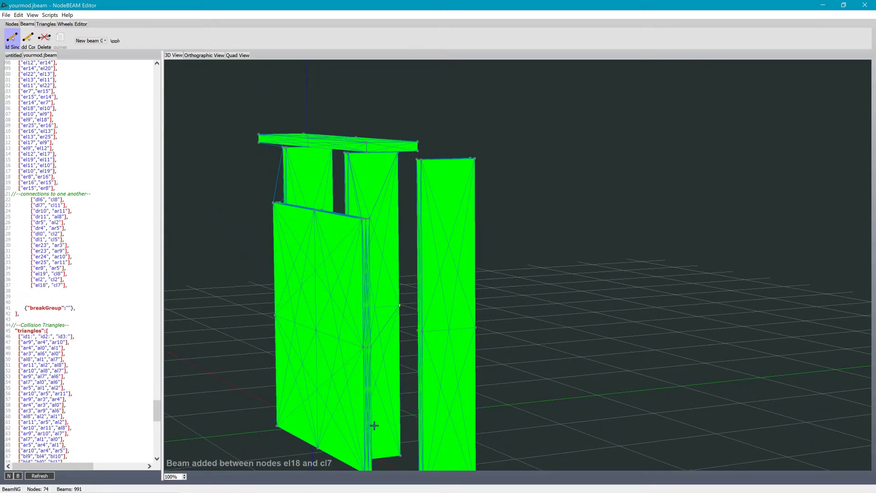
pyautogui.scroll(-2, 374, 426)
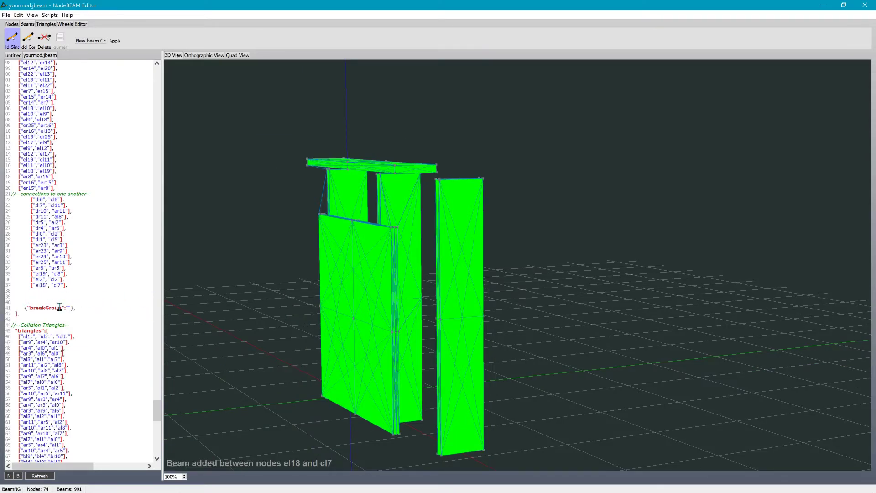
pyautogui.moveTo(158, 410); pyautogui.dragTo(152, 74)
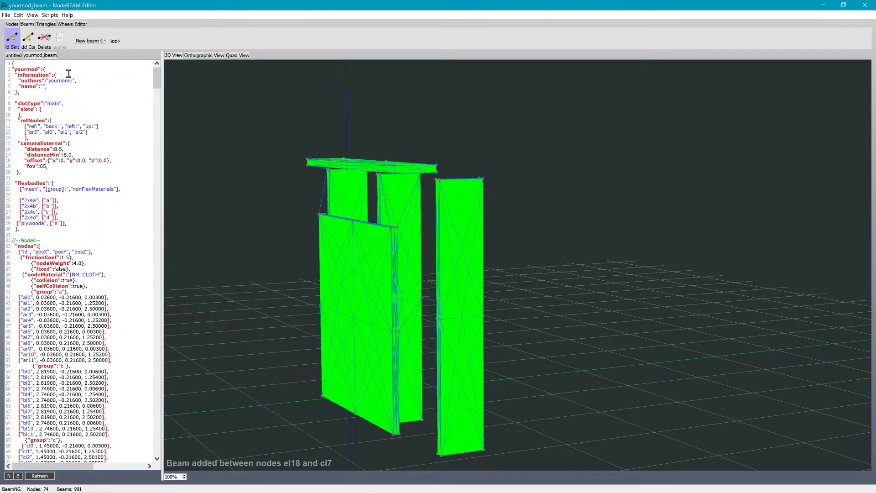
pyautogui.click(10, 64)
pyautogui.click(30, 68)
pyautogui.moveTo(157, 78); pyautogui.dragTo(156, 415)
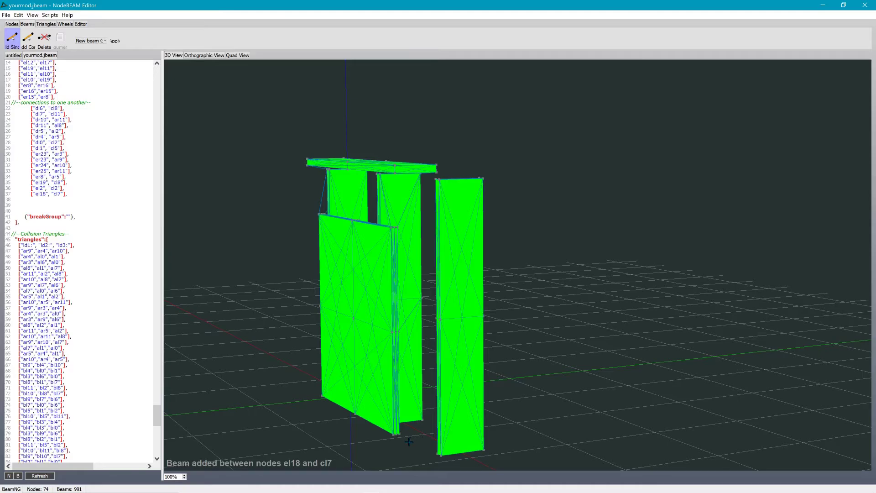
# Step: Add single beams from plywood nodes el17 and el0 to 2x4 node cl6, and save yourmod.jbeam
pyautogui.click(426, 431)
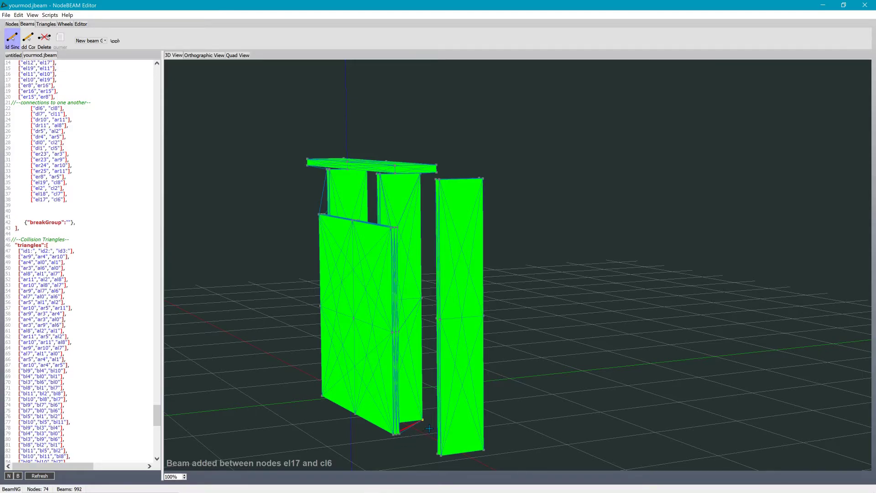
pyautogui.click(428, 427)
pyautogui.click(6, 15)
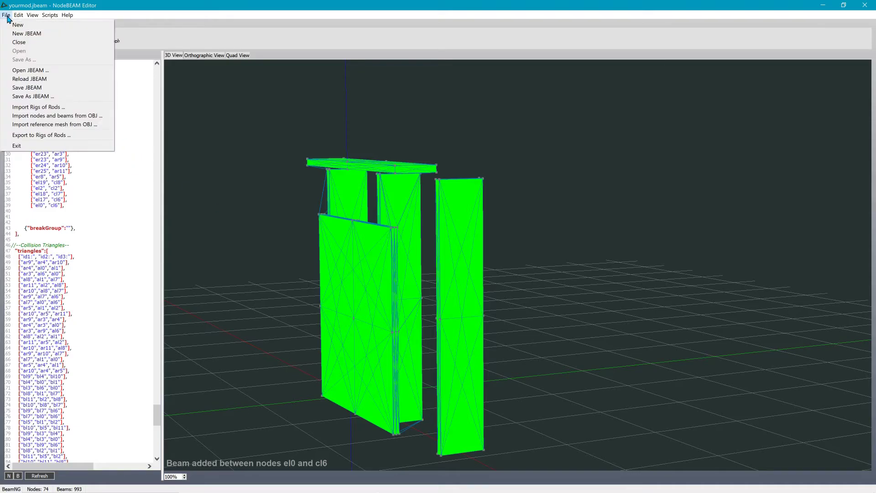
pyautogui.click(16, 88)
# Step: Switch to BeamNG.drive and spawn the yourmod vehicle in the current level
pyautogui.click(823, 6)
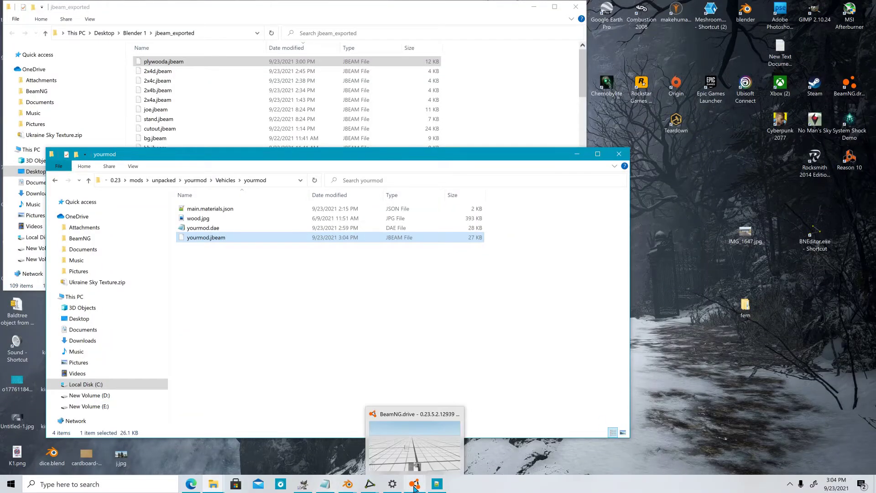
pyautogui.click(415, 484)
pyautogui.press('Escape')
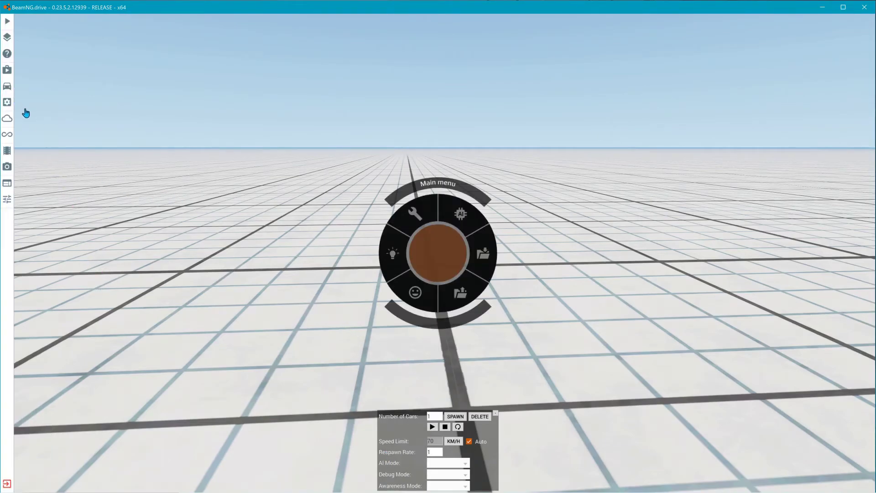
pyautogui.click(6, 86)
pyautogui.scroll(-3, 205, 413)
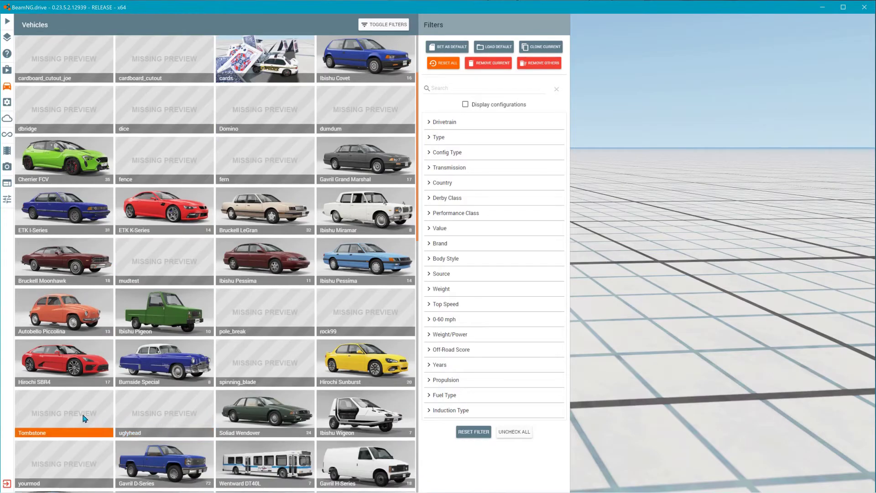
pyautogui.click(78, 461)
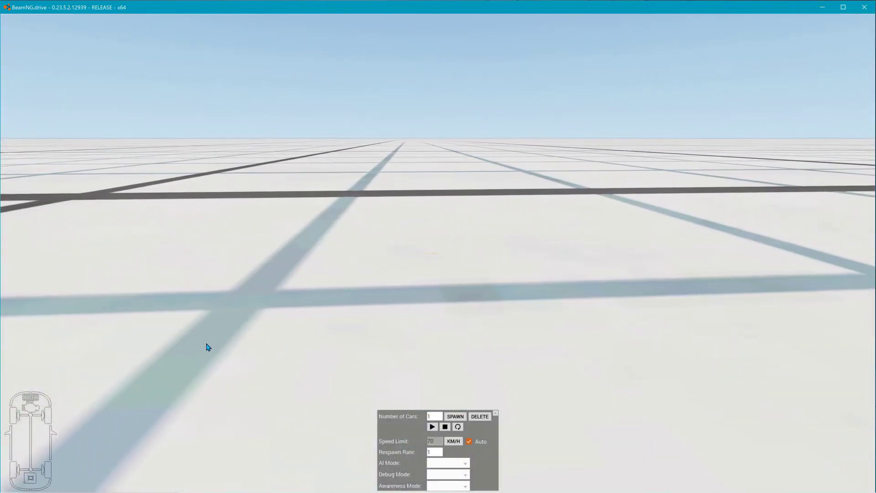
# Step: Leave the current level and load the grid map again in Freeroam
pyautogui.press('Escape')
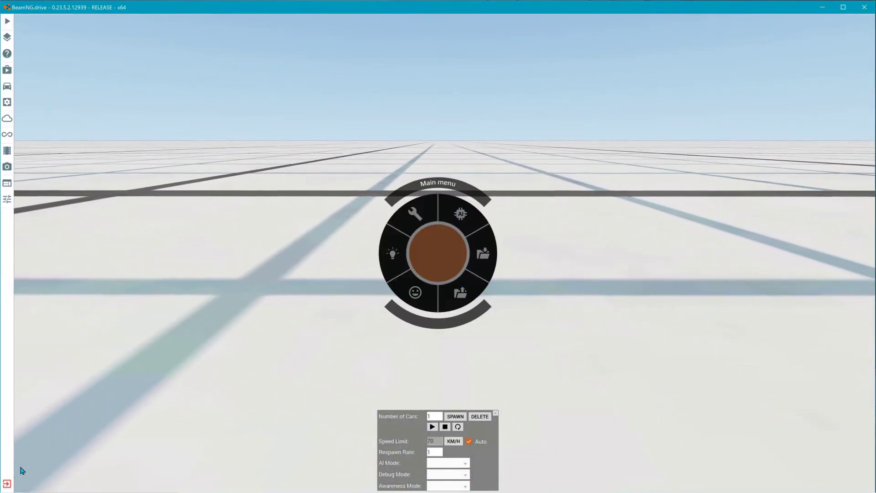
pyautogui.press('Escape')
pyautogui.click(400, 218)
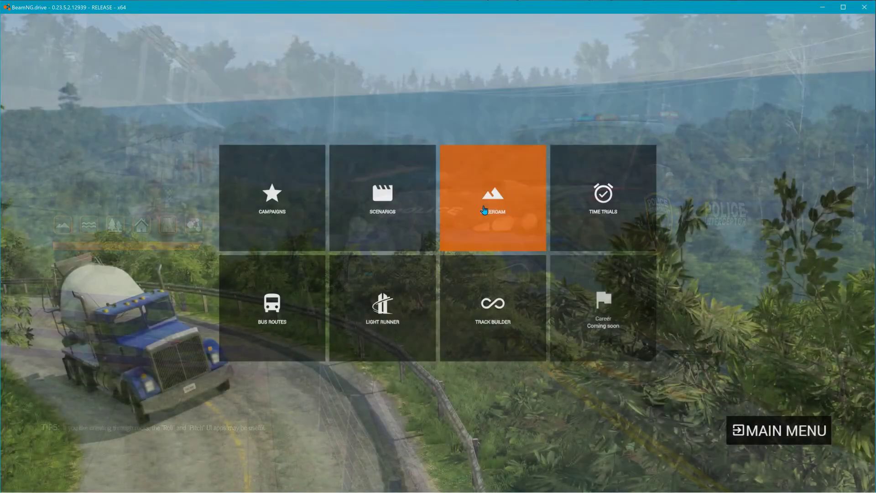
pyautogui.click(495, 194)
pyautogui.doubleClick(327, 367)
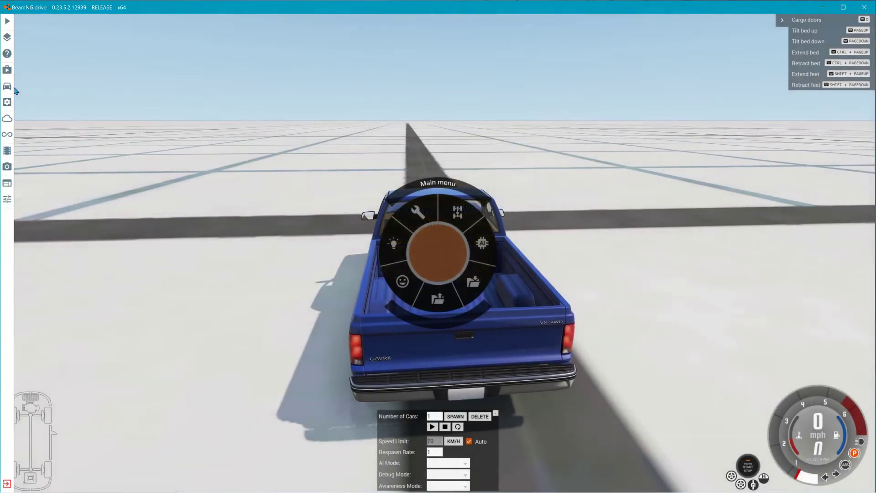
# Step: Replace the default pickup with the yourmod vehicle
pyautogui.click(13, 88)
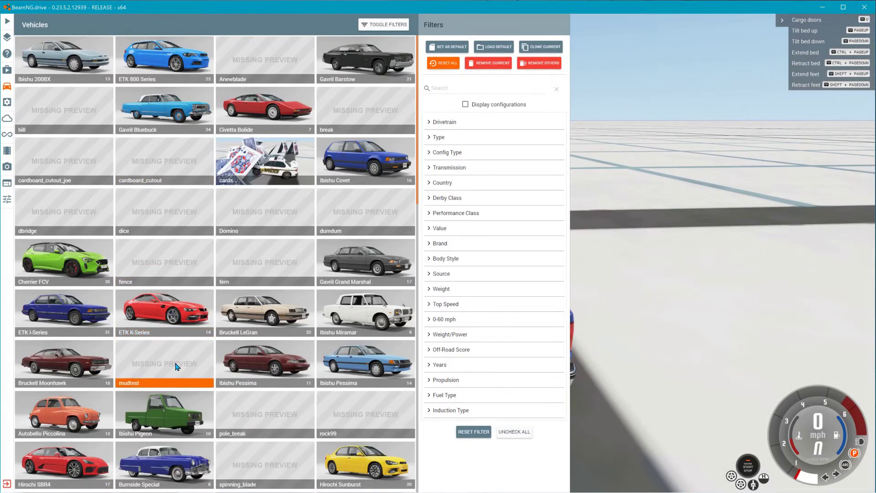
pyautogui.scroll(-3, 177, 367)
pyautogui.doubleClick(80, 425)
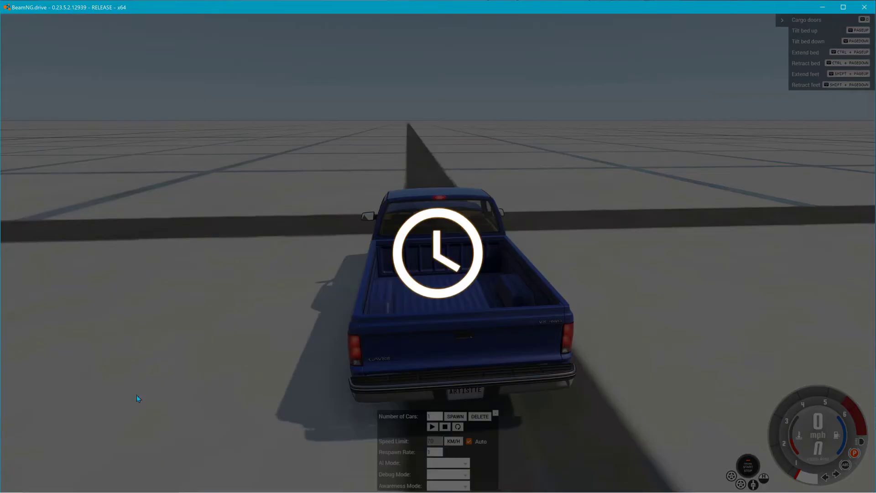
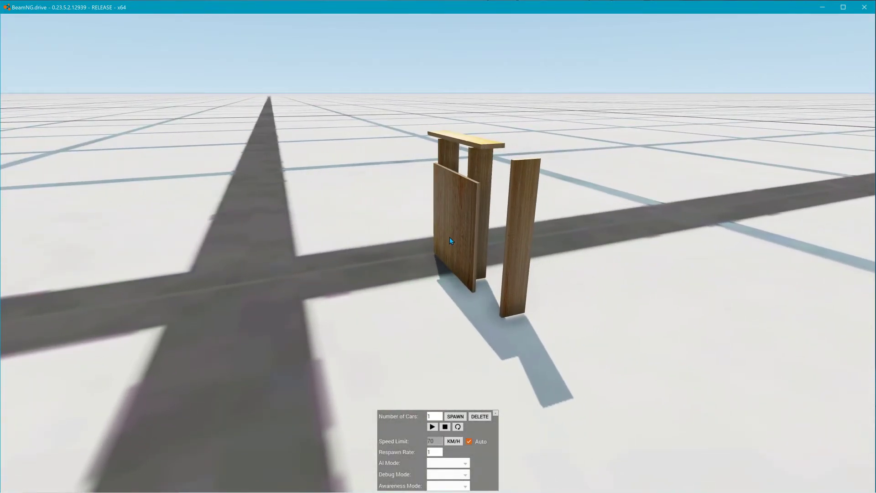
# Step: Use the free camera to examine how the plywood panel sits against the 2x4 frame, near and far
pyautogui.hotkey('shift', 'c')
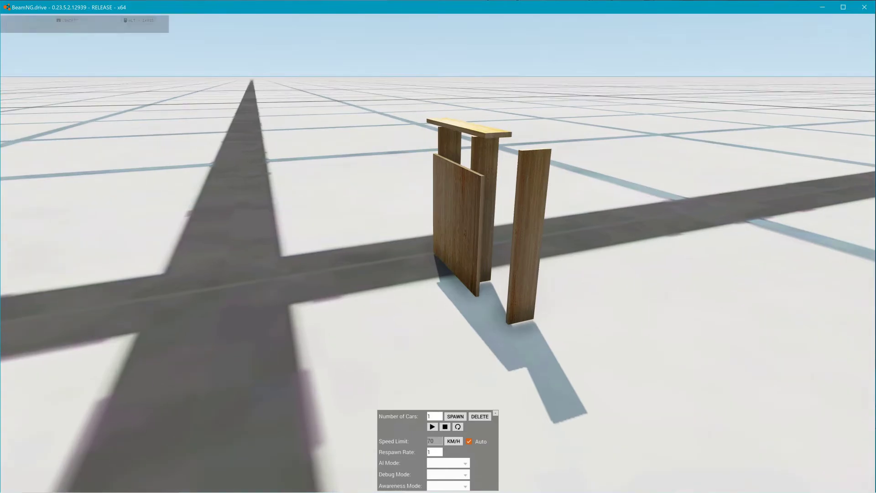
pyautogui.press('w')
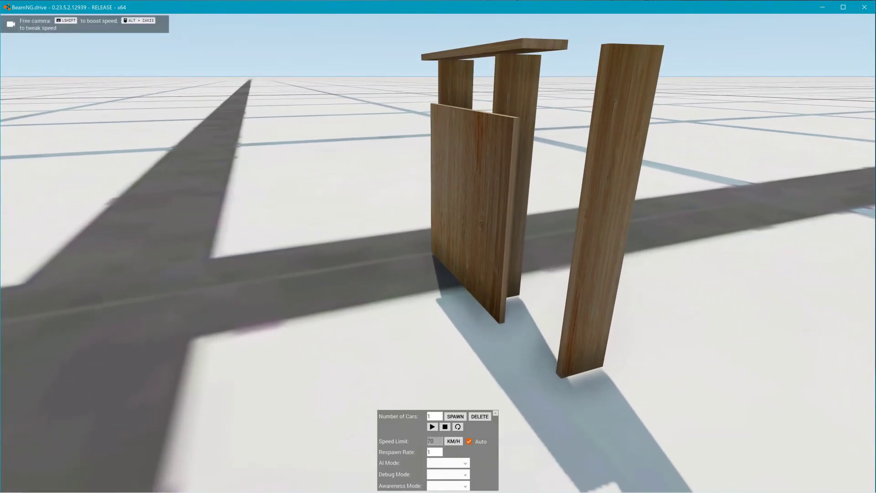
pyautogui.press('w')
pyautogui.press('s')
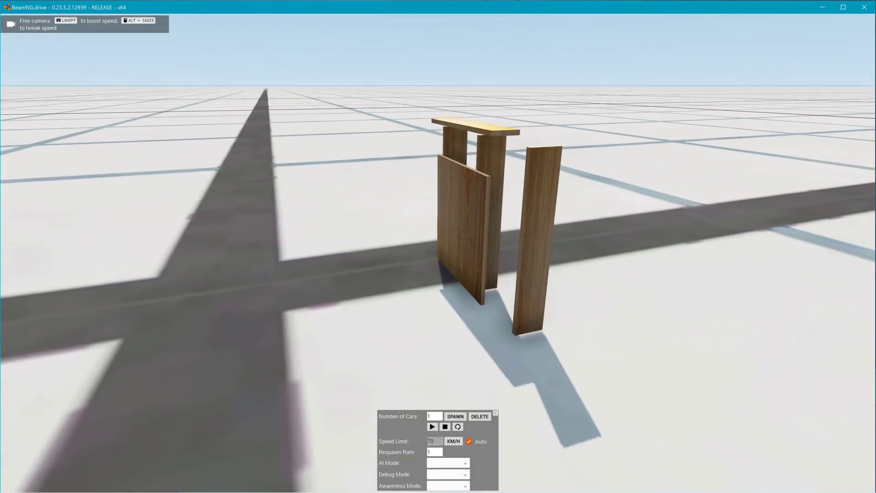
pyautogui.press('Escape')
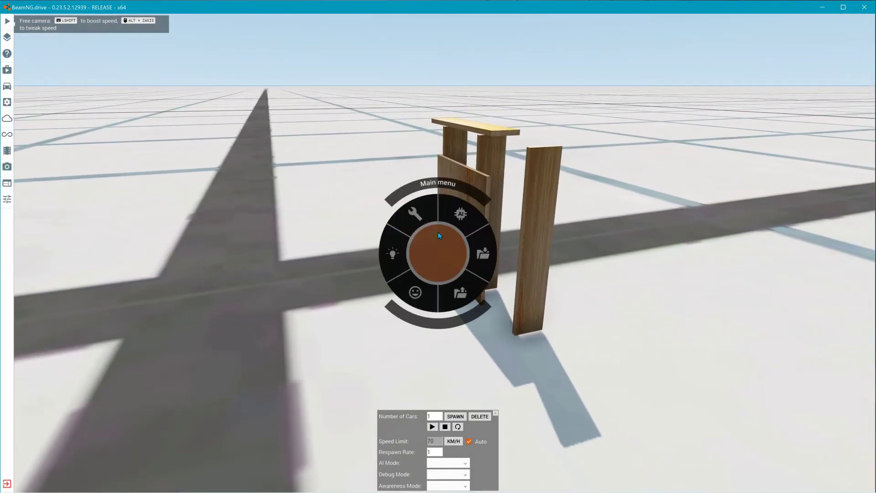
# Step: Spawn an Ibishu Pessima 2.7 LX V6 (A) as a new vehicle beside the wooden frame
pyautogui.click(17, 87)
pyautogui.click(266, 363)
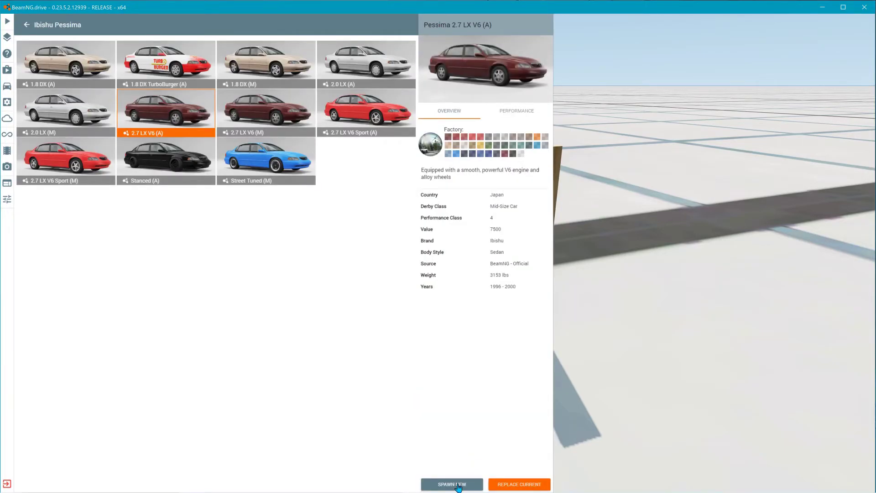
pyautogui.click(452, 484)
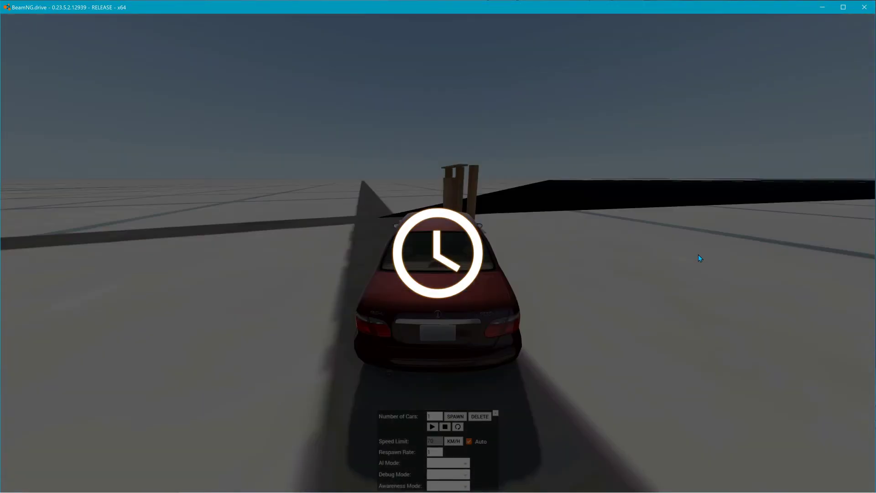
# Step: Drive the Pessima in a wide loop across the grid and crash it into the wooden frame
pyautogui.press('Up')
pyautogui.press('Right')
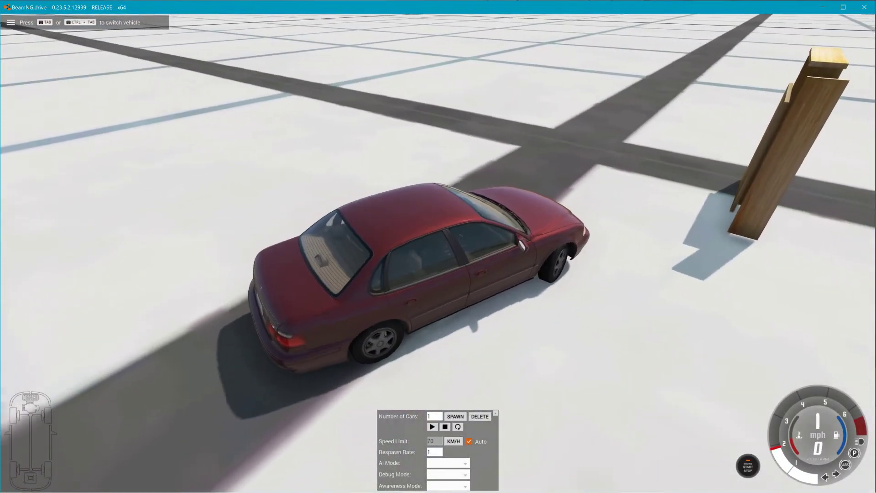
pyautogui.press('Up')
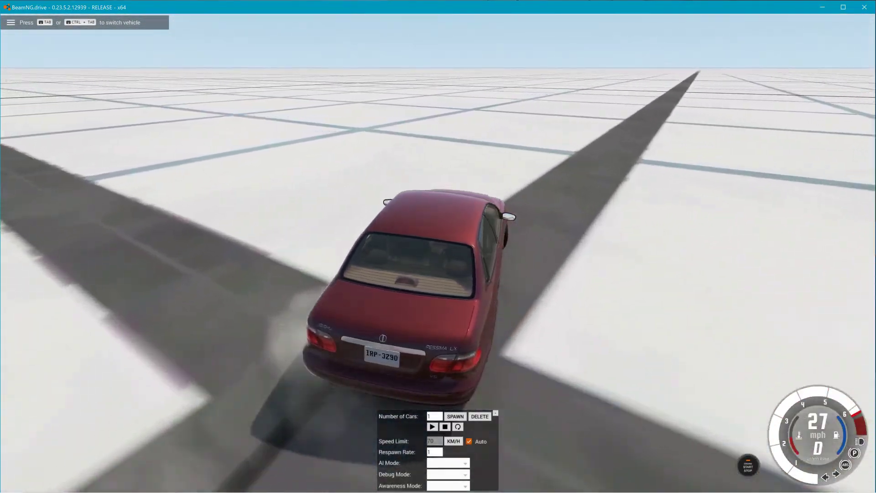
pyautogui.press('Up')
pyautogui.press('Right')
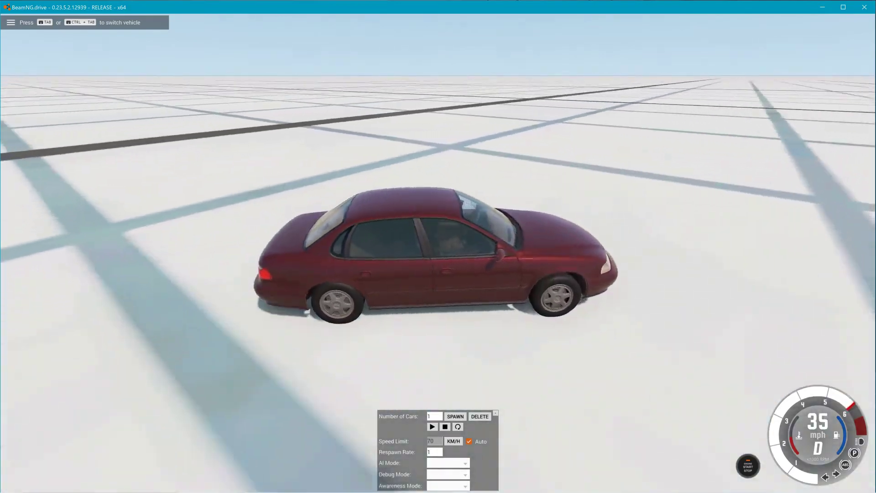
pyautogui.press('Up')
pyautogui.press('Right')
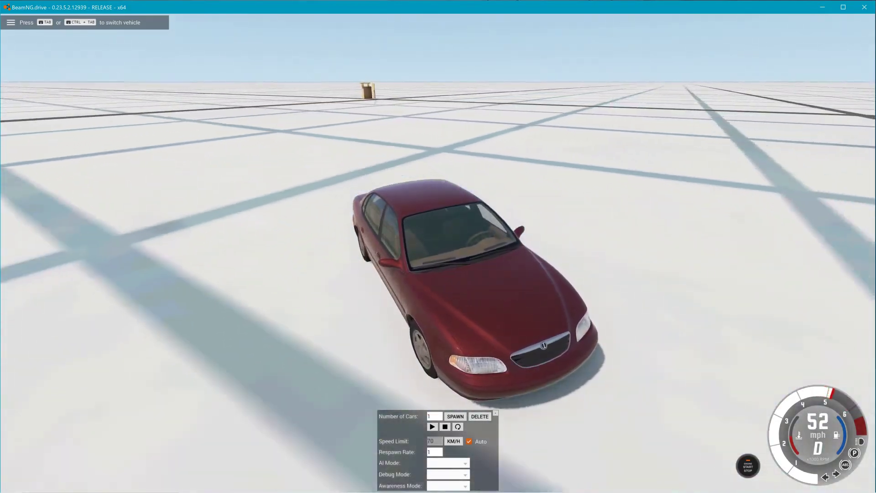
pyautogui.press('Right')
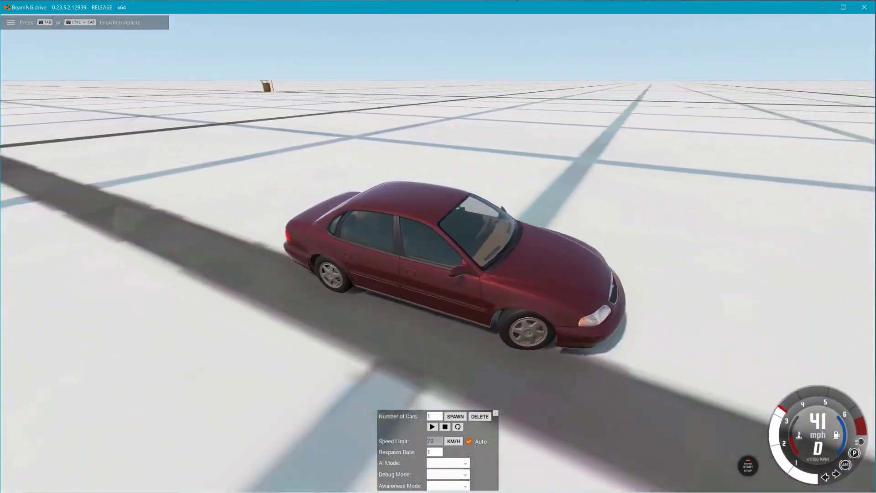
pyautogui.press('Right')
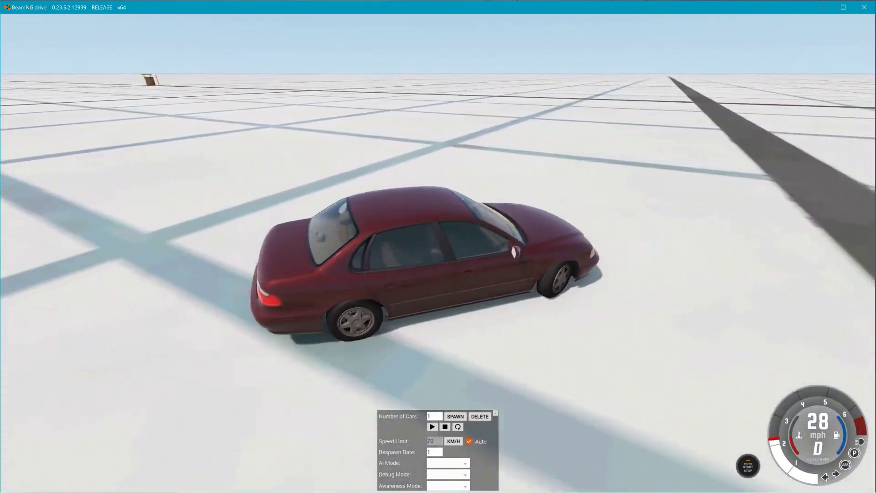
pyautogui.press('Up')
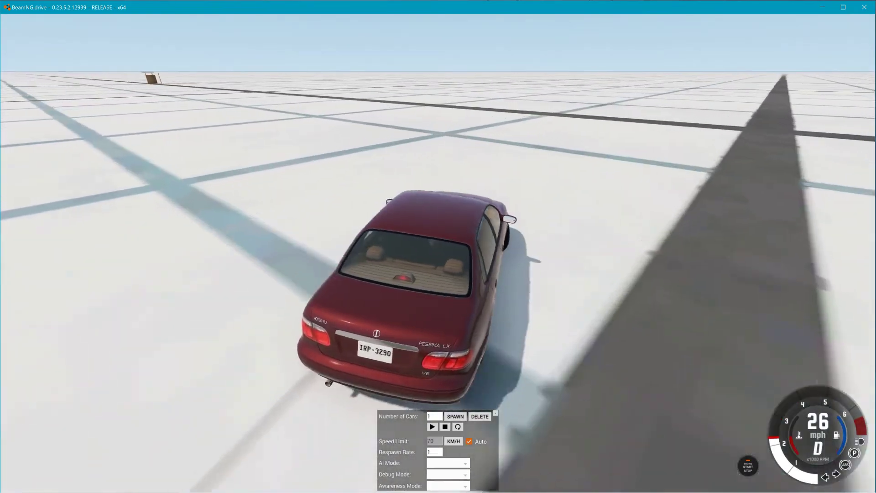
pyautogui.press('Up')
pyautogui.press('Up')
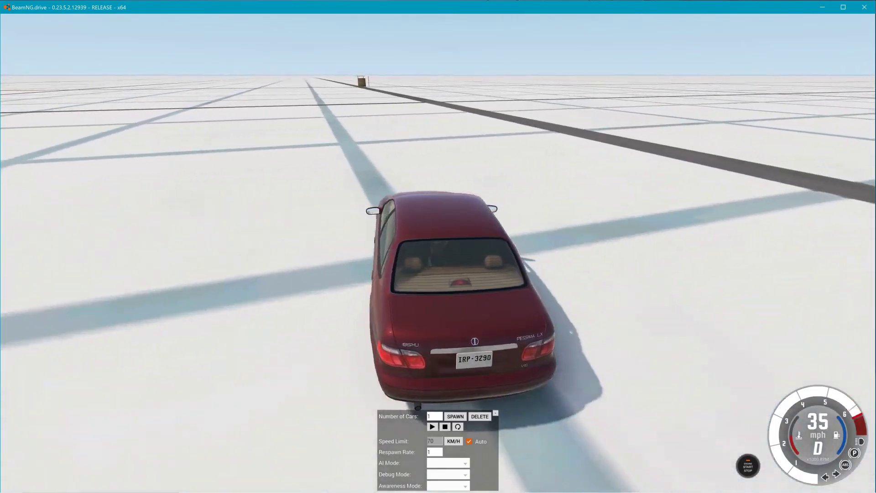
pyautogui.press('Up')
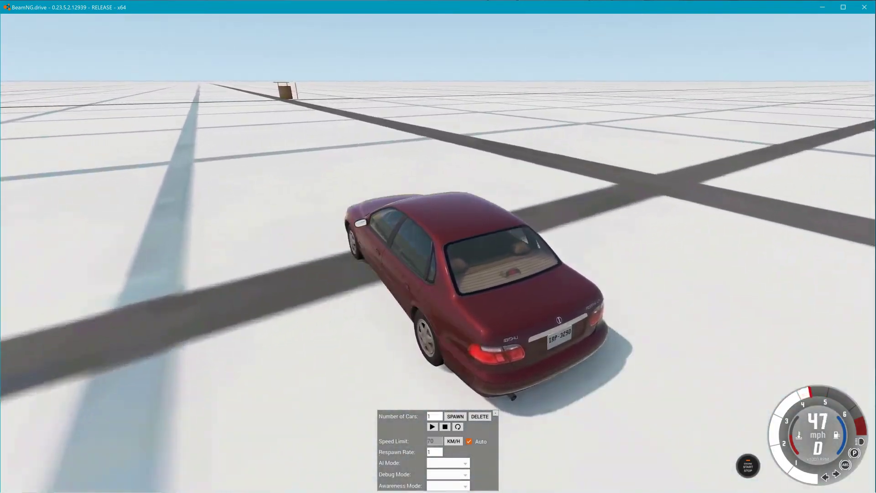
pyautogui.press('Up')
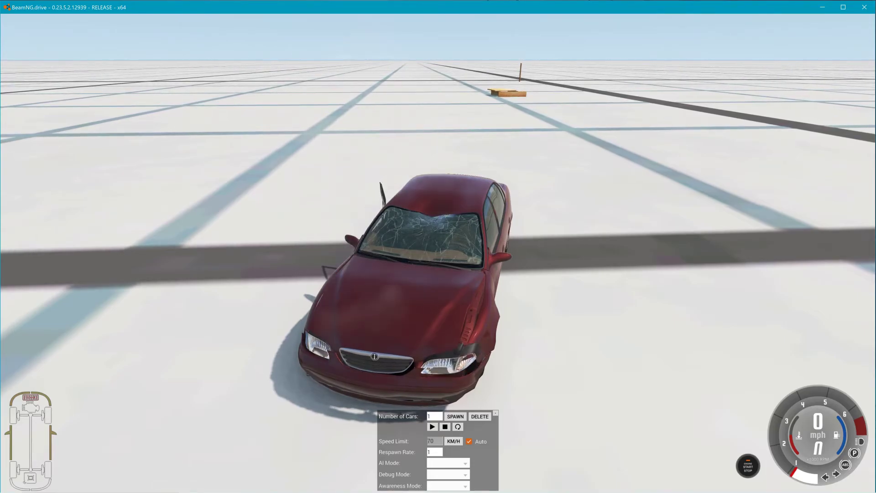
# Step: Examine the fallen frame with the free camera and pull it around to test its joints
pyautogui.press('c')
pyautogui.press('c')
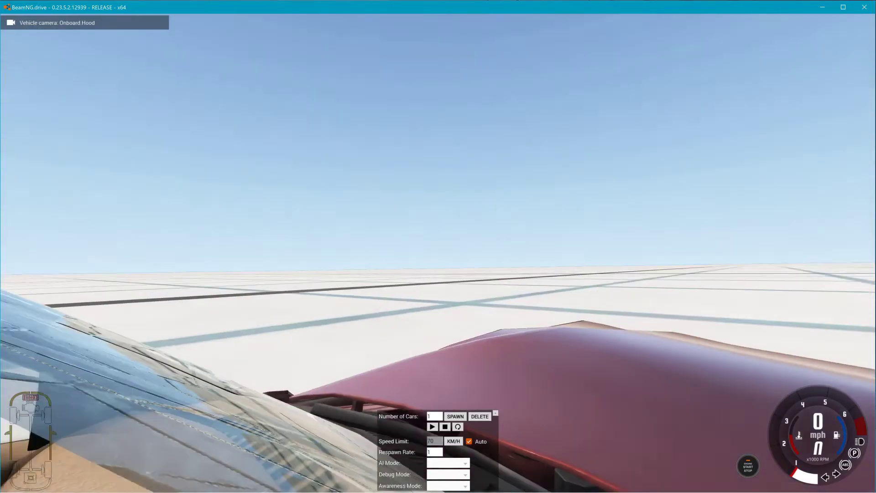
pyautogui.hotkey('shift', 'c')
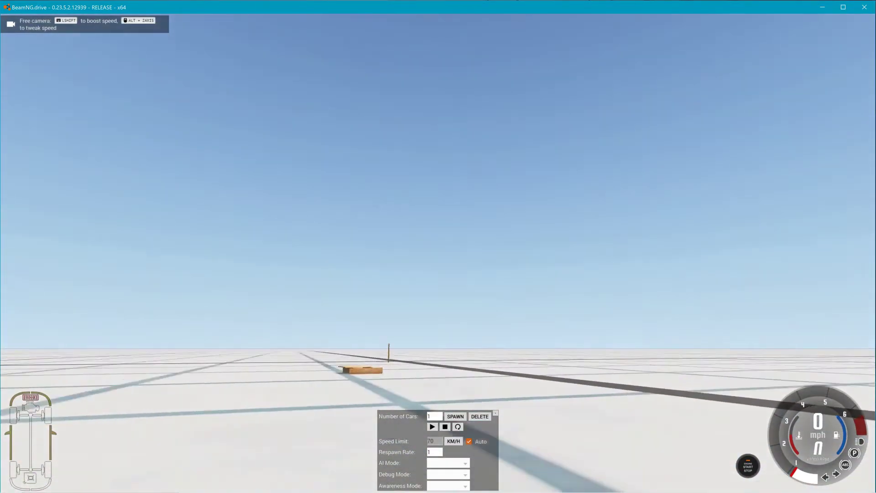
pyautogui.moveTo(571, 256); pyautogui.dragTo(571, 308, button='right')
pyautogui.press('w')
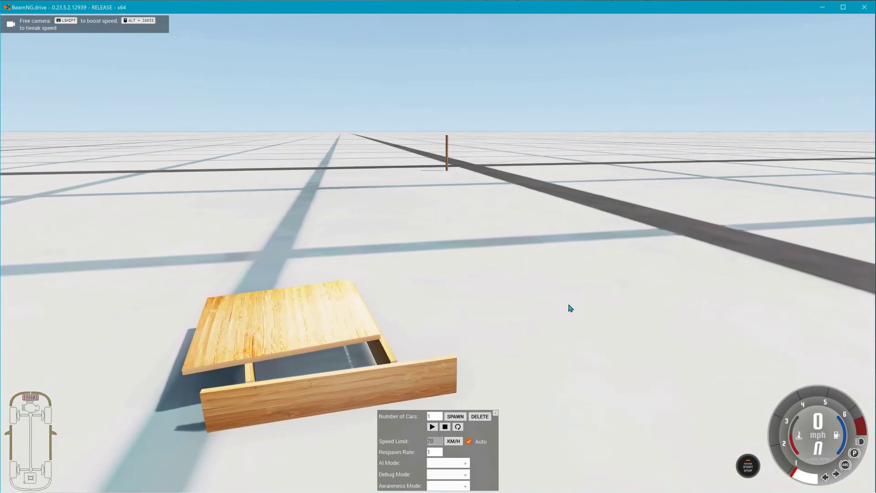
pyautogui.moveTo(420, 281); pyautogui.dragTo(139, 52)
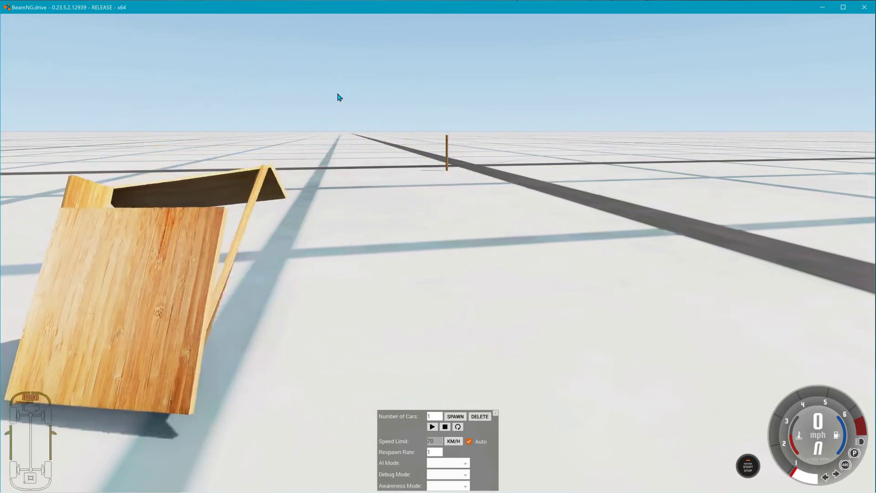
# Step: Switch to Notepad++ and reload the modified yourmod.jbeam from disk
pyautogui.hotkey('alt', 'Tab')
pyautogui.press('Tab')
pyautogui.press('Tab')
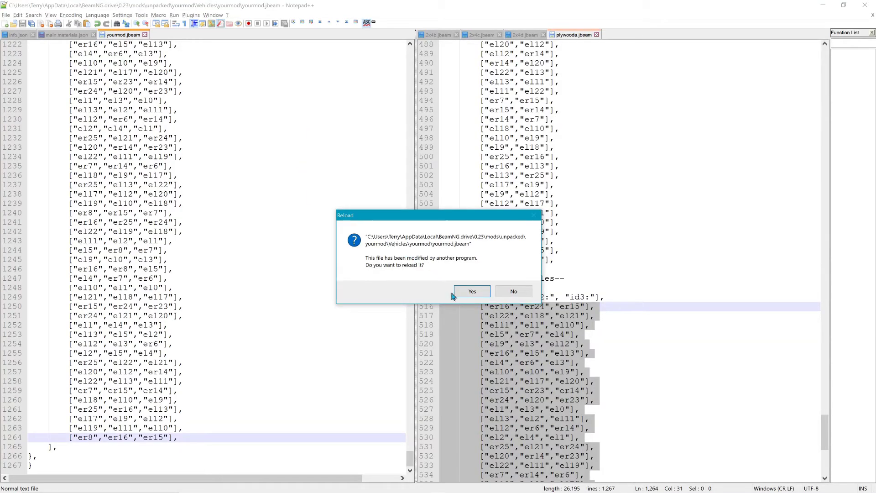
pyautogui.click(467, 293)
# Step: Copy the beamSpring and beamDeform property lines from the start of the beams section to below the "connections to one another" comment
pyautogui.moveTo(410, 461); pyautogui.dragTo(421, 99)
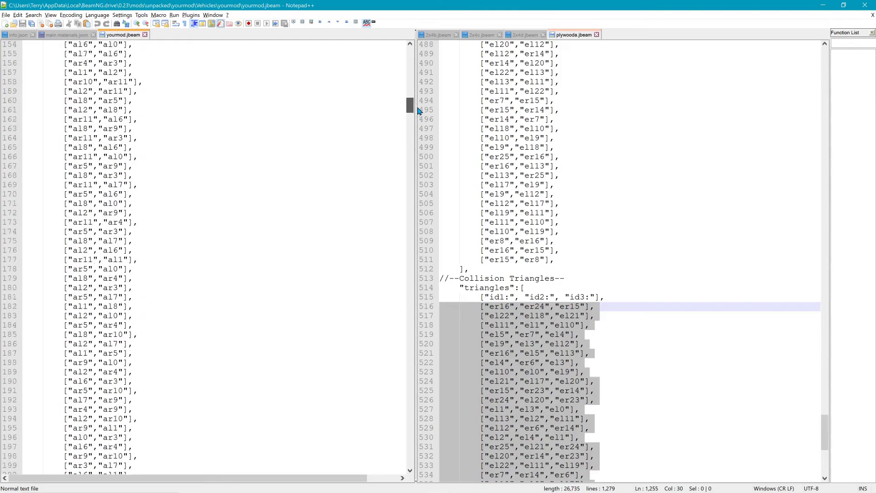
pyautogui.moveTo(52, 346); pyautogui.dragTo(413, 355)
pyautogui.hotkey('ctrl', 'c')
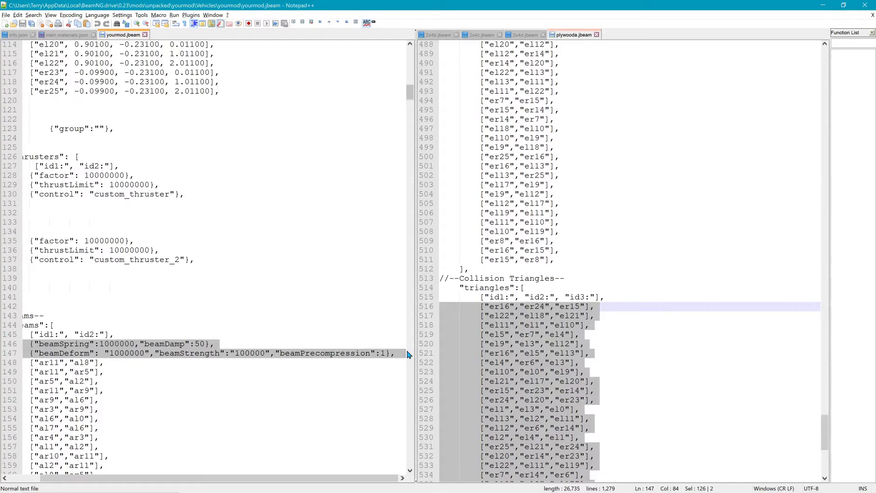
pyautogui.moveTo(409, 99); pyautogui.dragTo(390, 423)
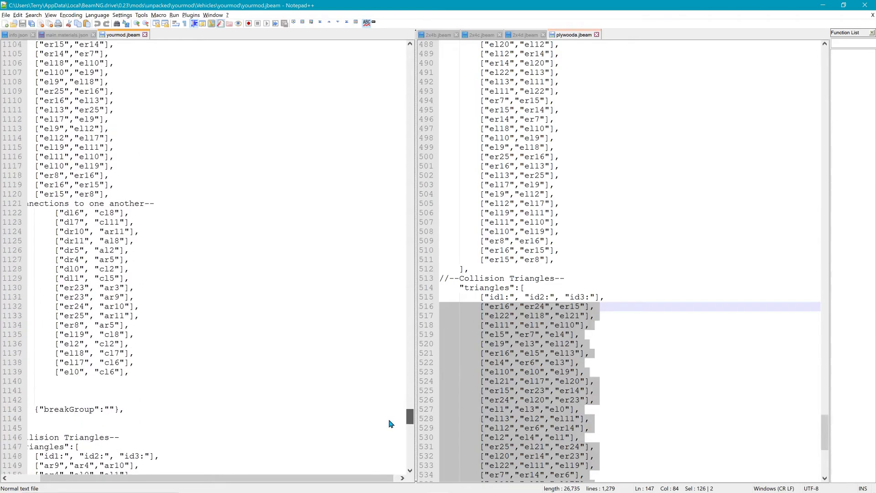
pyautogui.click(181, 208)
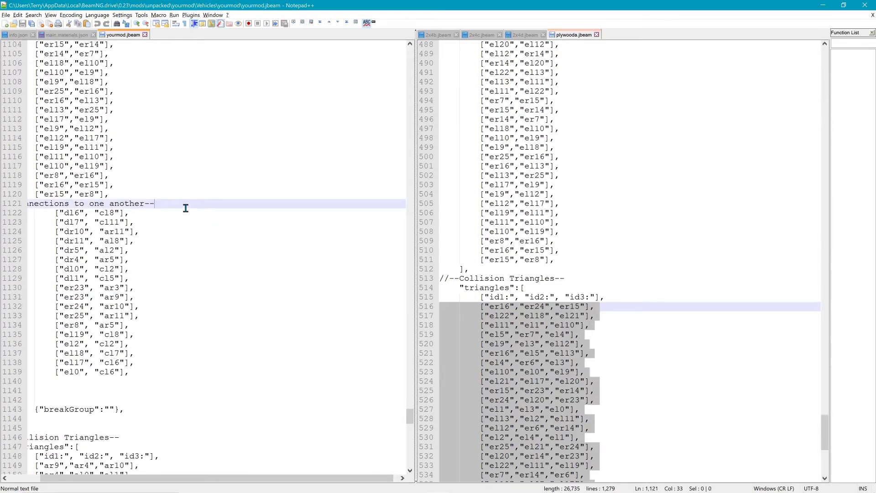
pyautogui.hotkey('ctrl', 'v')
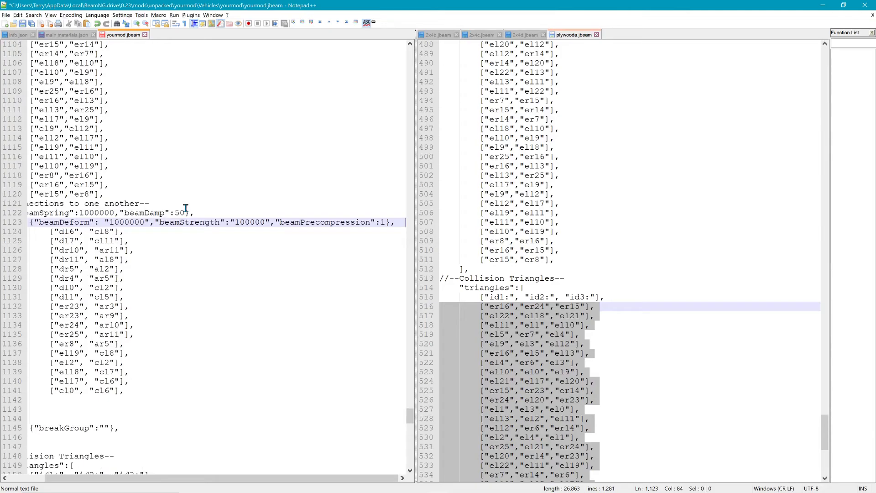
# Step: Close the plywooda.jbeam, 2x4d.jbeam, 2x4c.jbeam and 2x4b.jbeam files
pyautogui.click(598, 34)
pyautogui.click(544, 35)
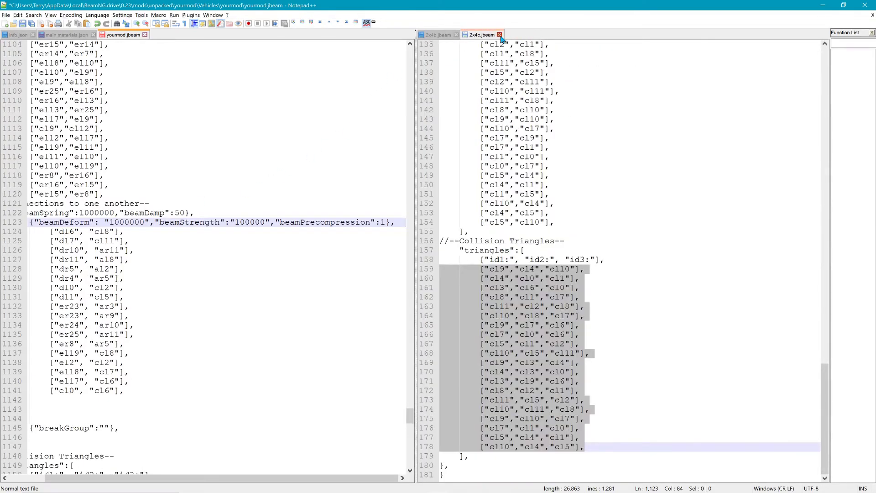
pyautogui.click(500, 36)
pyautogui.click(456, 35)
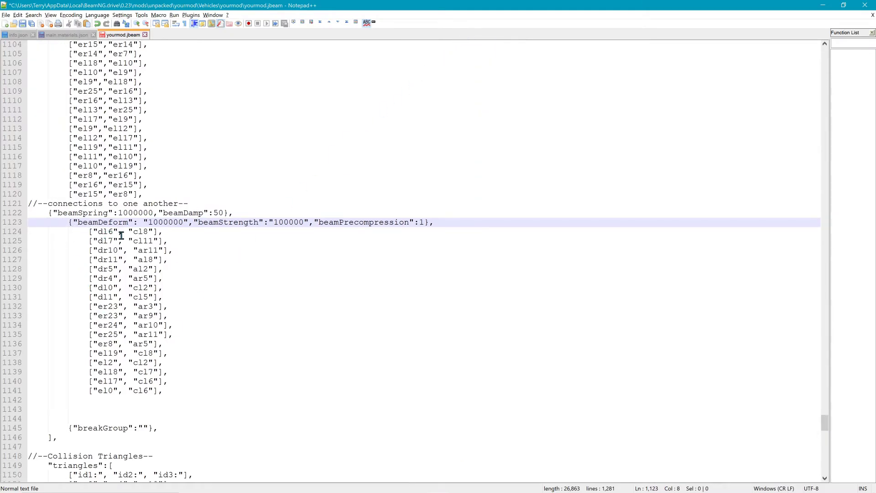
# Step: Remove the extra indentation from the pasted beamDeform line so it aligns with the beamSpring line above
pyautogui.press('BackSpace')
pyautogui.press('BackSpace')
pyautogui.press('BackSpace')
pyautogui.press('BackSpace')
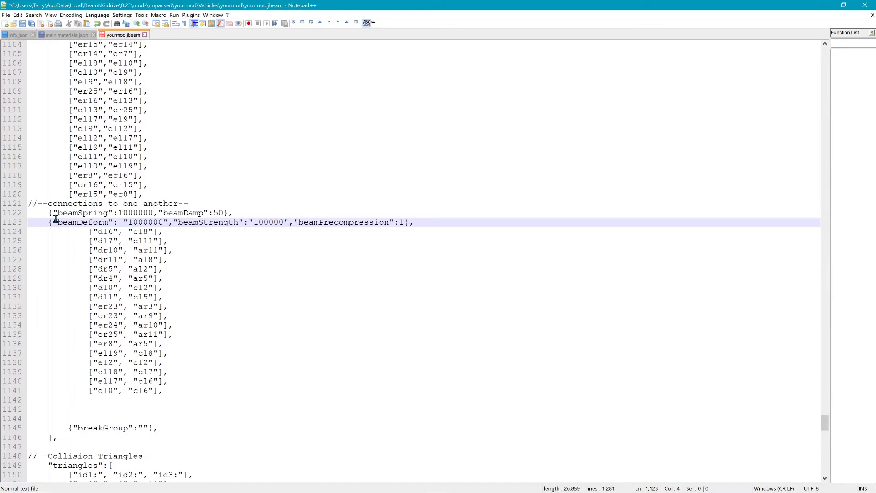
pyautogui.moveTo(50, 213); pyautogui.dragTo(423, 231)
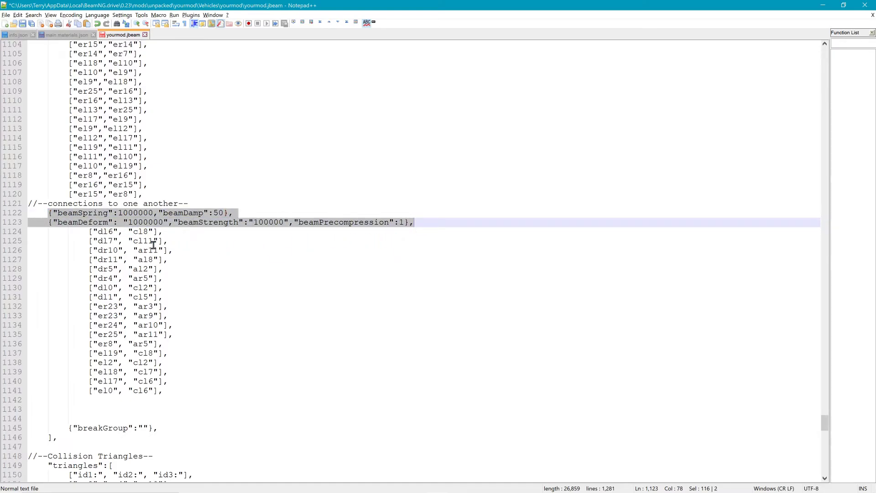
pyautogui.moveTo(79, 231); pyautogui.dragTo(193, 397)
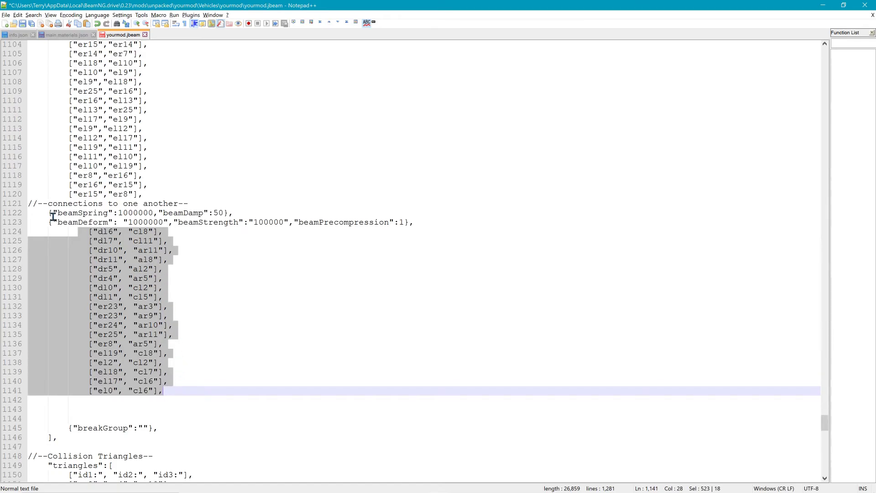
pyautogui.moveTo(50, 214); pyautogui.dragTo(254, 224)
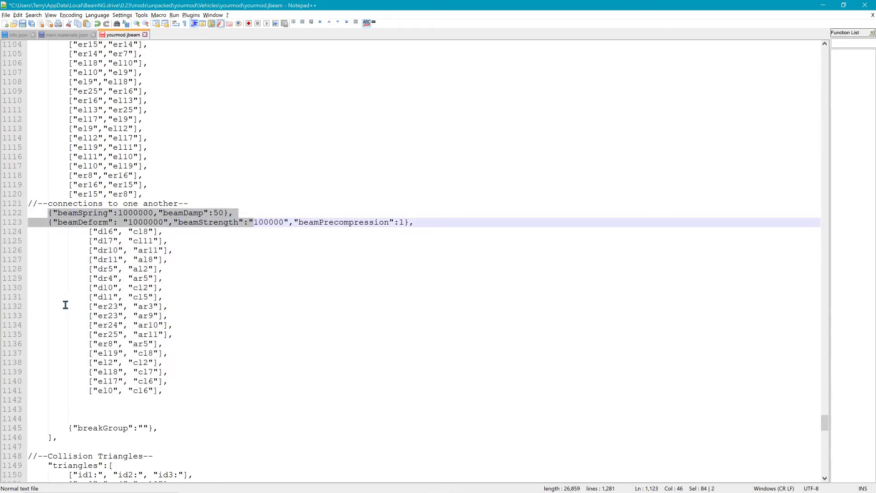
pyautogui.moveTo(43, 296); pyautogui.dragTo(295, 309)
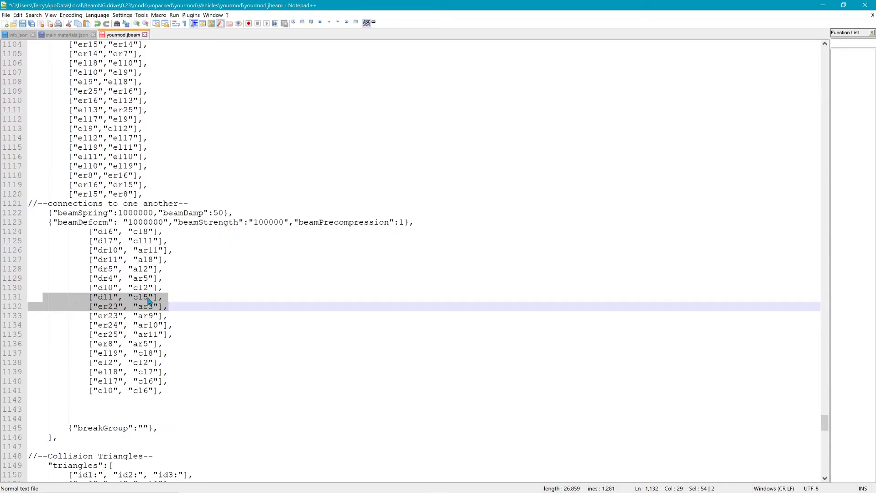
pyautogui.click(268, 290)
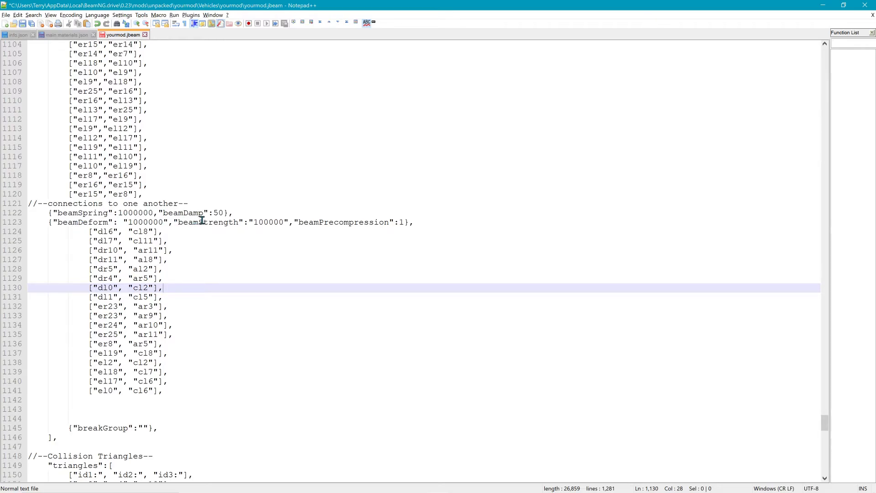
# Step: Set the beamStrength of the connection beams to 1000 and save yourmod.jbeam
pyautogui.click(149, 223)
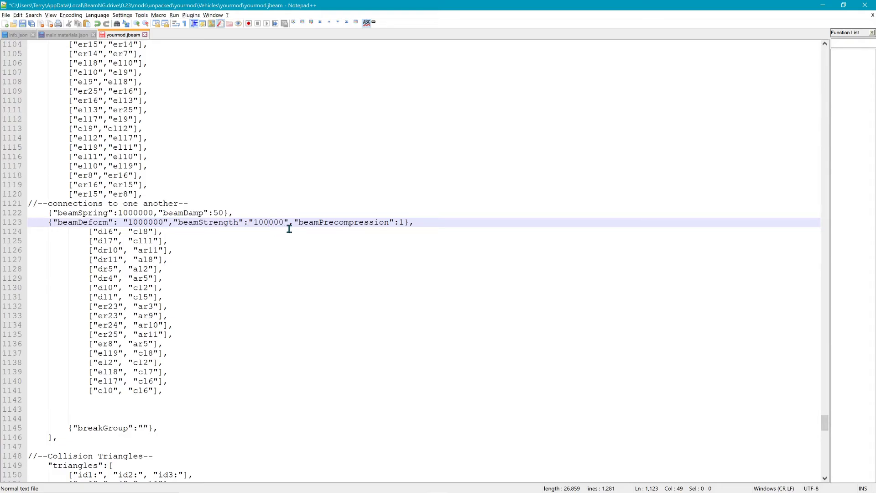
pyautogui.press('BackSpace')
pyautogui.press('BackSpace')
pyautogui.click(26, 26)
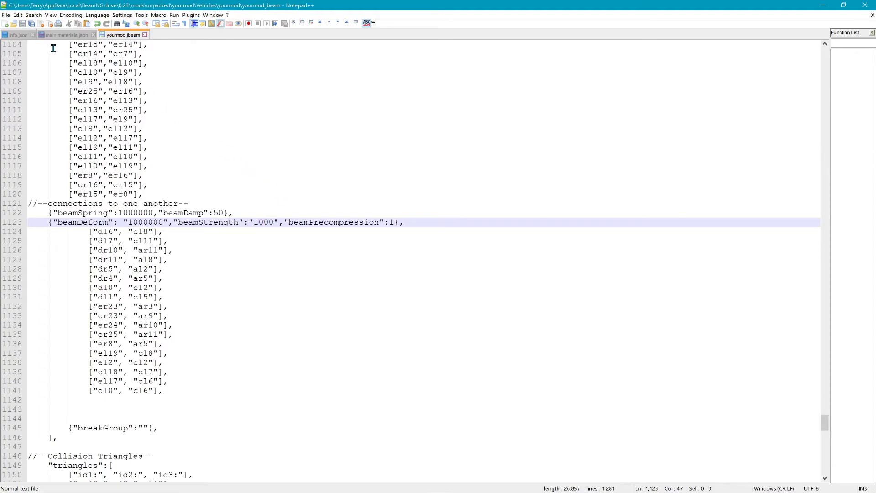
# Step: Switch to BeamNG.drive, leave the current level and load the Grid, Small, Pure map in freeroam at the default spawn point
pyautogui.hotkey('alt', 'Tab')
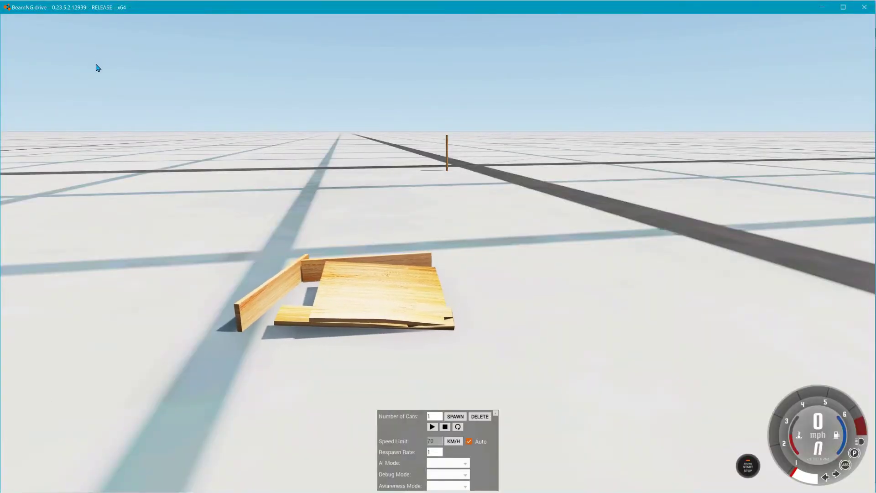
pyautogui.press('e')
pyautogui.hotkey('ctrl', 'l')
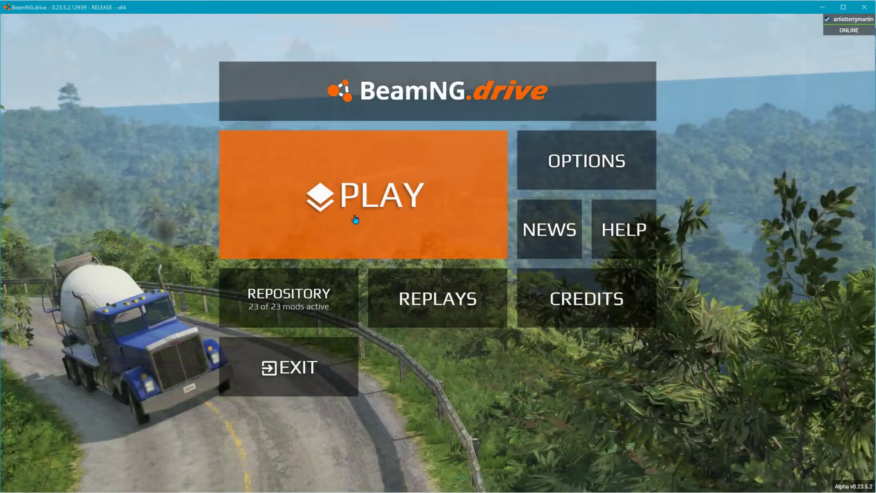
pyautogui.click(352, 220)
pyautogui.click(517, 234)
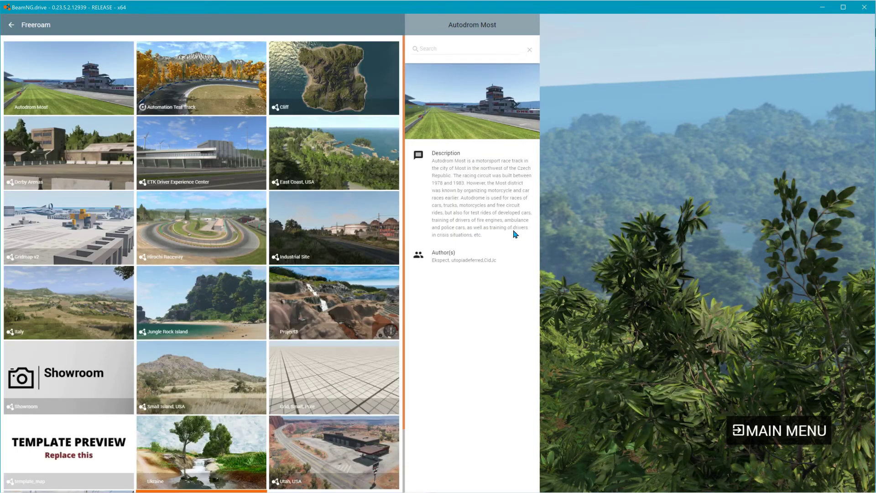
pyautogui.click(366, 373)
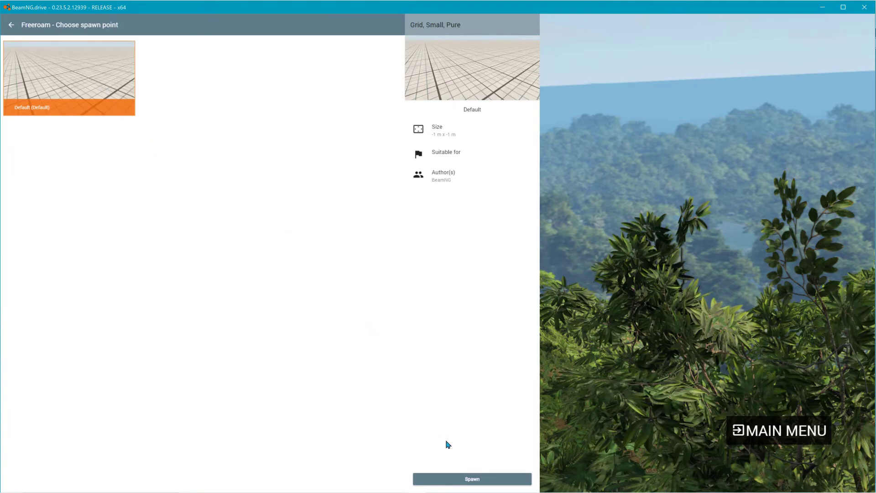
pyautogui.click(473, 479)
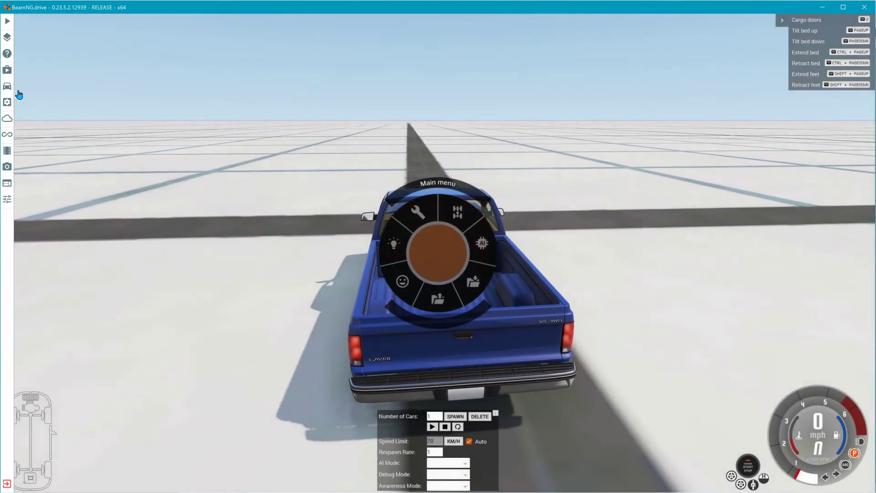
# Step: Replace the spawned pickup truck with the yourmod vehicle
pyautogui.click(7, 85)
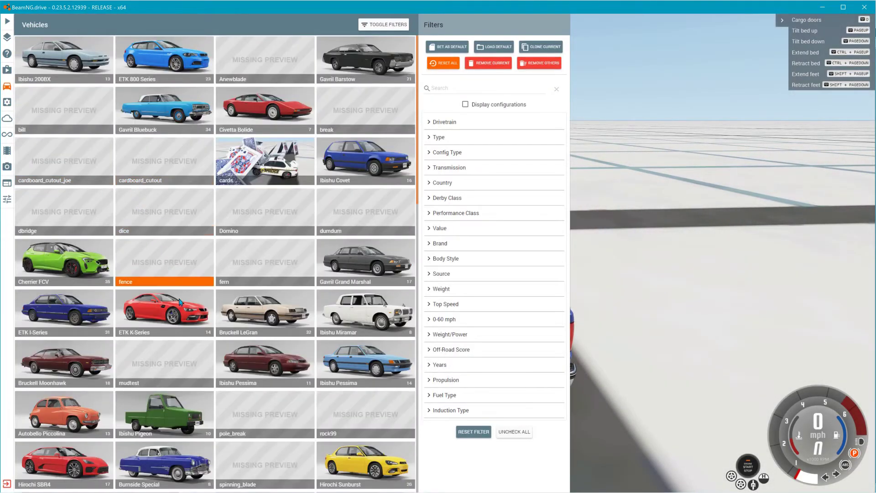
pyautogui.scroll(-3, 162, 387)
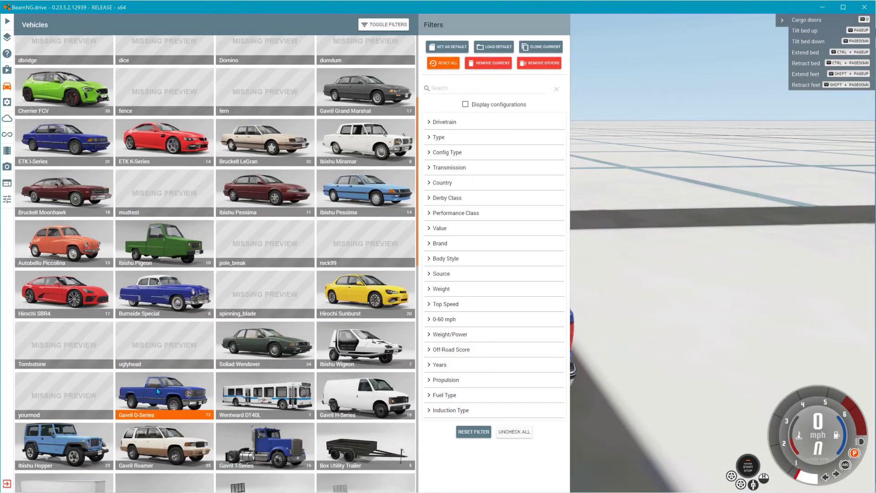
pyautogui.click(73, 386)
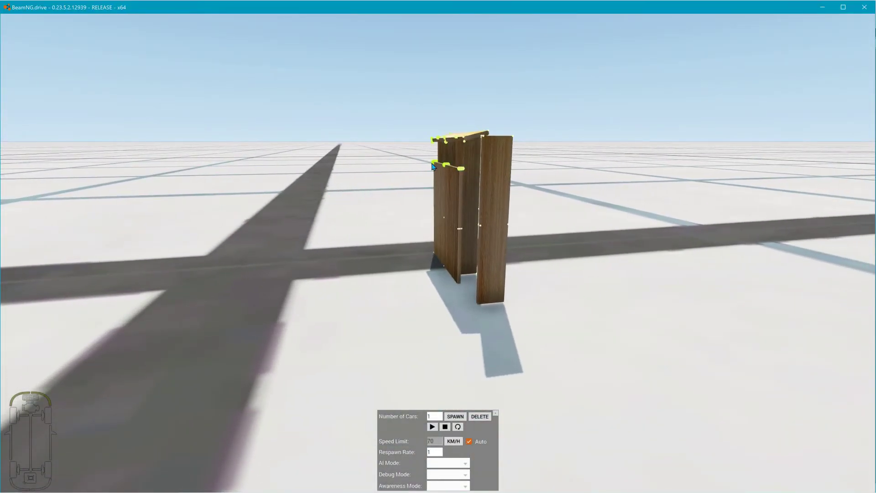
# Step: Pull the plywood panel and 2x4 boards by their nodes to test how the connections break apart
pyautogui.moveTo(451, 137); pyautogui.dragTo(128, 32)
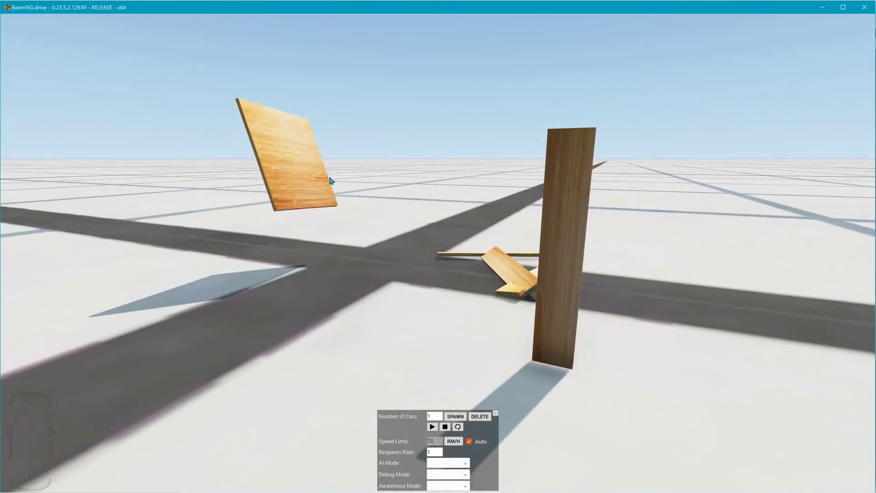
pyautogui.moveTo(440, 255); pyautogui.dragTo(425, 125)
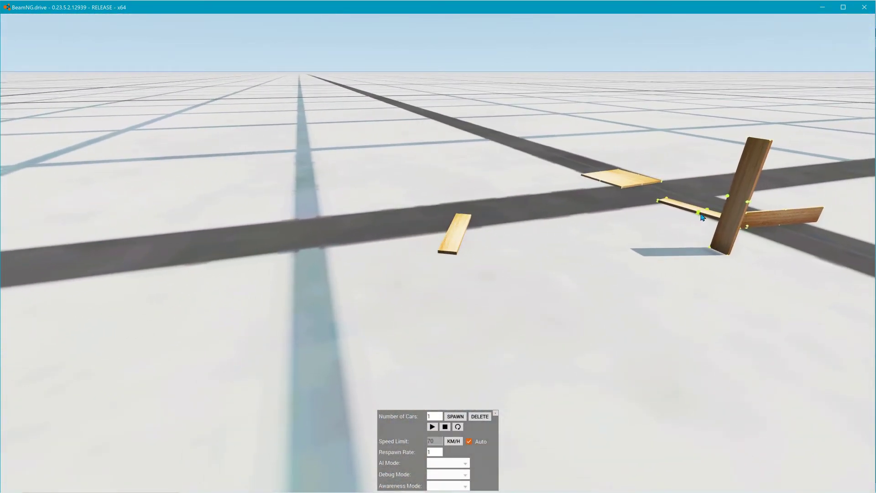
pyautogui.moveTo(747, 228); pyautogui.dragTo(454, 303)
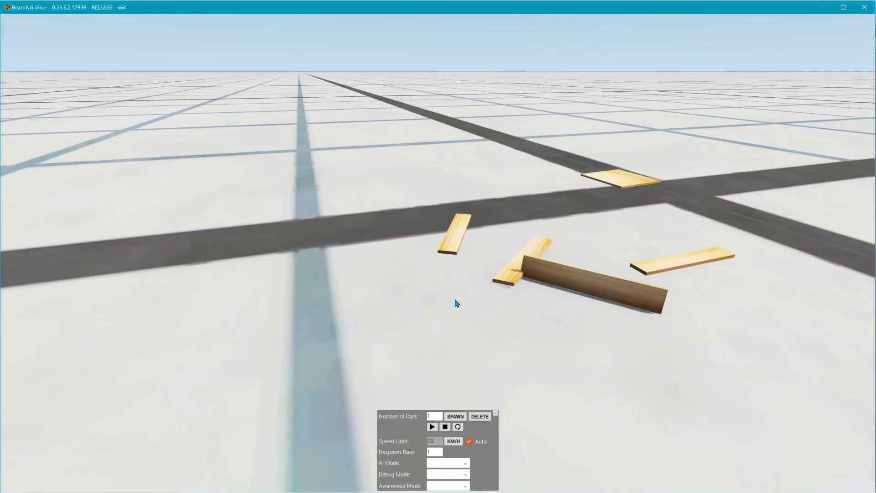
# Step: Switch to Notepad++, set the beamDeform of the connection beams to 1000 and save yourmod.jbeam
pyautogui.hotkey('alt', 'Tab')
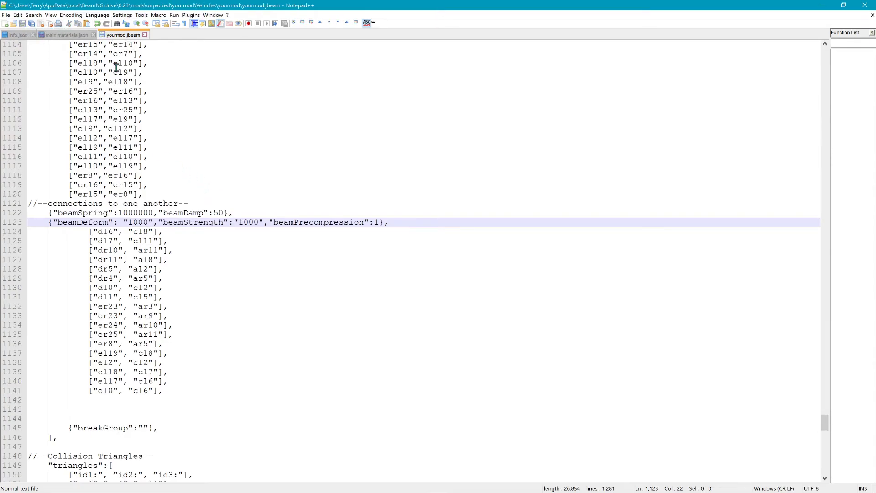
# Step: Return to BeamNG.drive, exit the level and reload the Grid, Small, Pure map in freeroam
pyautogui.hotkey('alt', 'Tab')
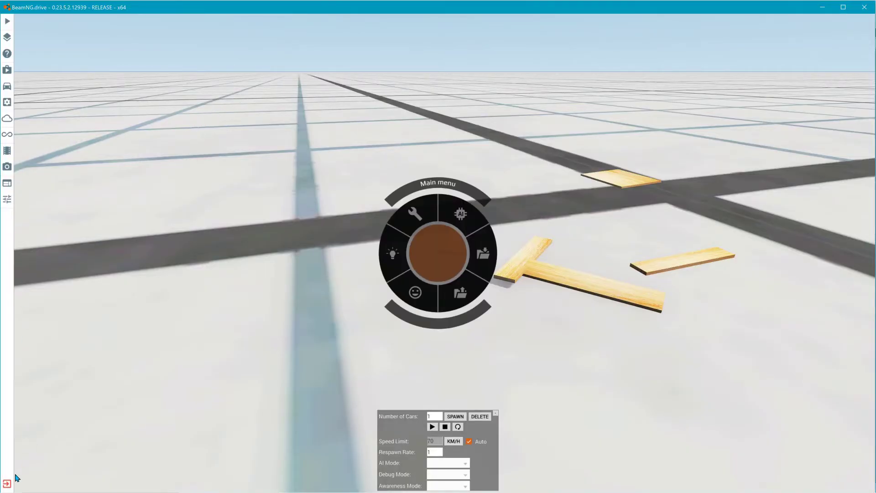
pyautogui.click(7, 483)
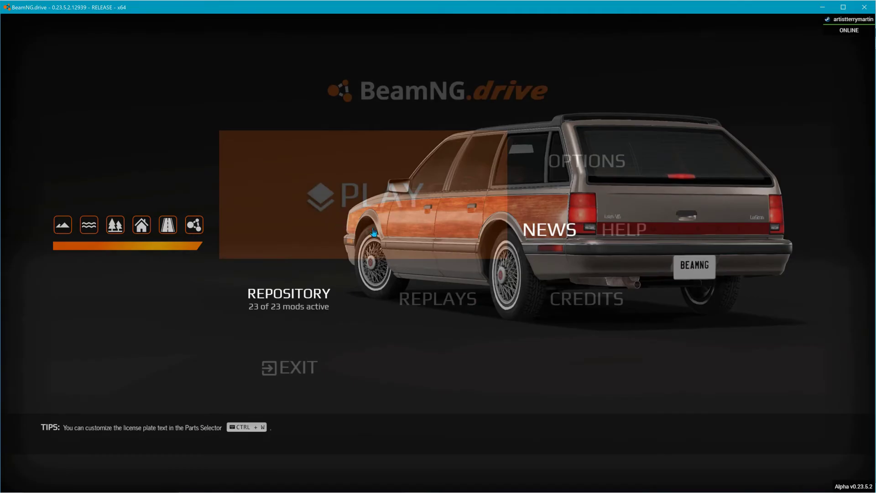
pyautogui.click(404, 252)
pyautogui.click(469, 229)
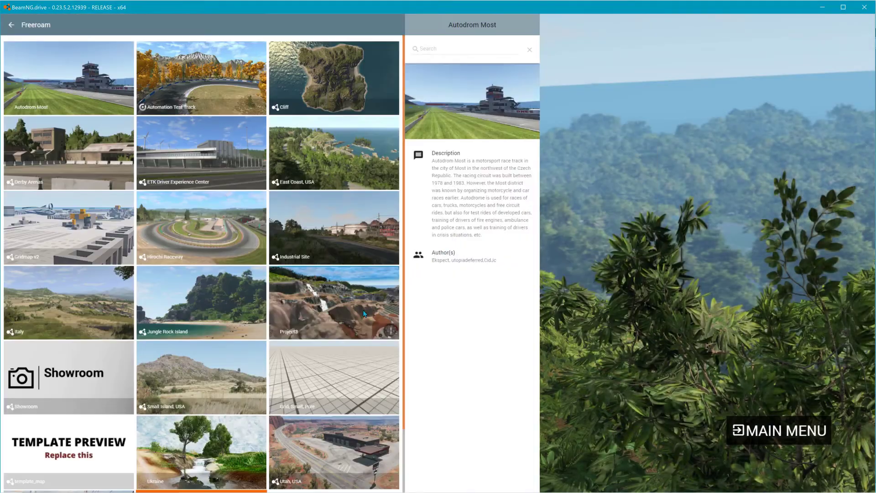
pyautogui.click(313, 391)
pyautogui.click(482, 484)
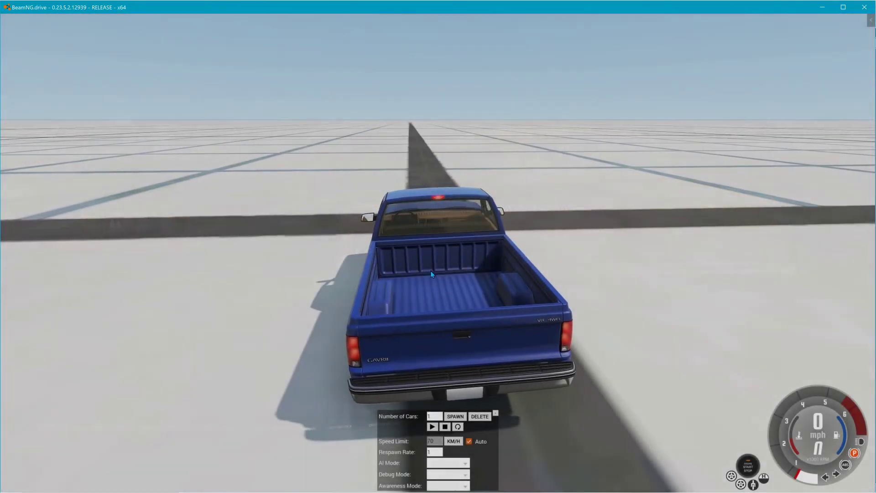
# Step: Swap the default pickup truck for the yourmod vehicle so the edited jbeam is loaded
pyautogui.press('Escape')
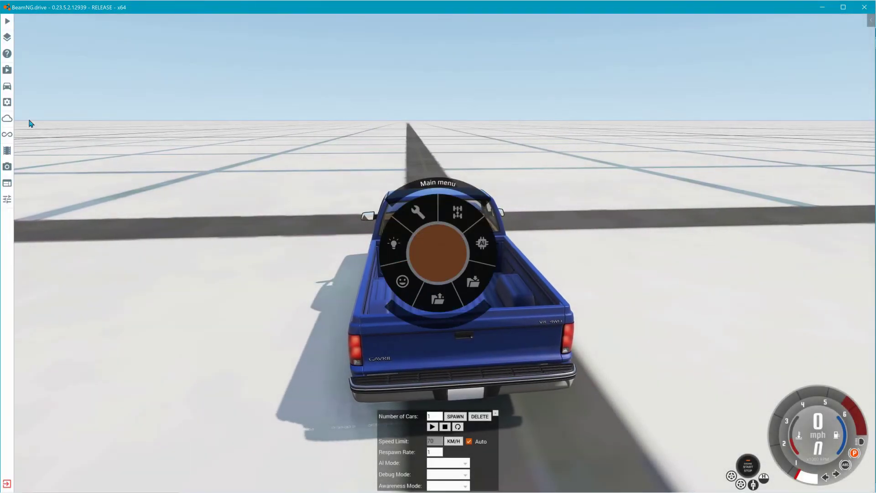
pyautogui.click(12, 90)
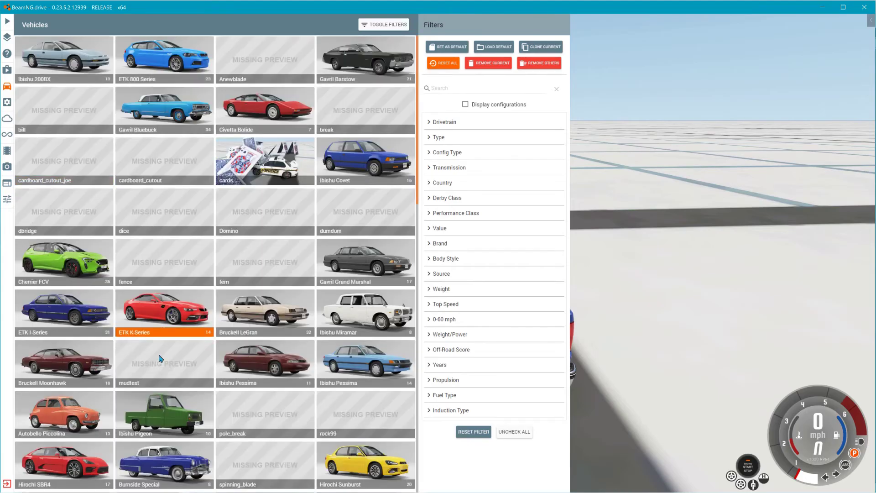
pyautogui.scroll(-3, 165, 422)
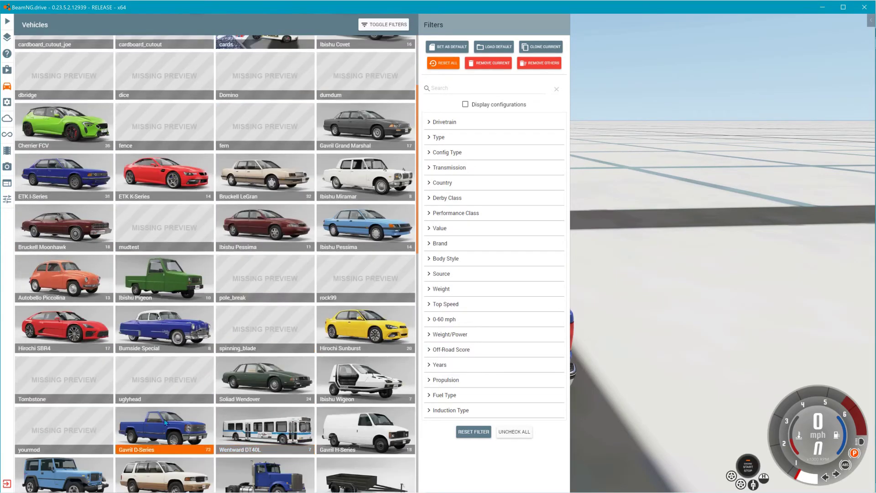
pyautogui.click(76, 430)
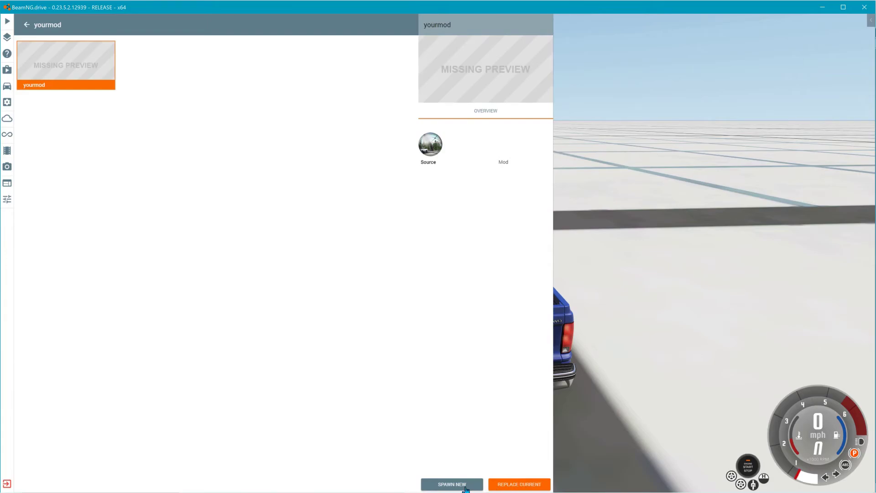
pyautogui.click(508, 487)
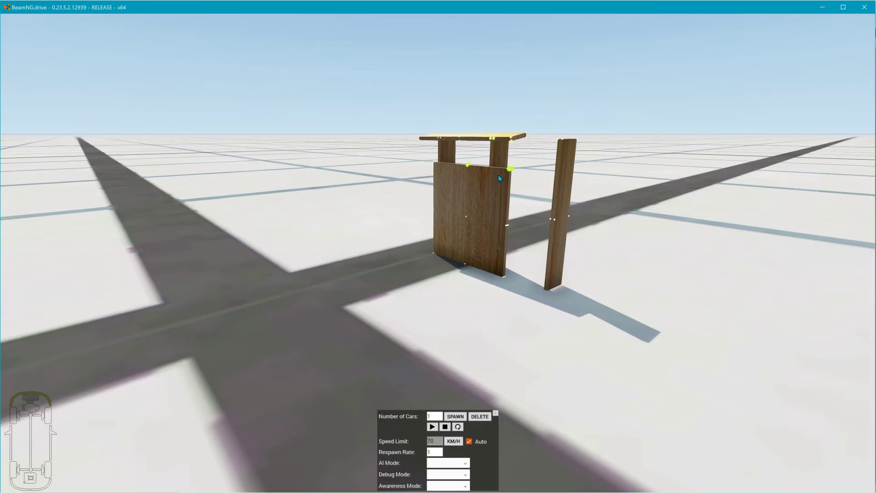
# Step: Pull the plywood panel off the 2x4 frame by its corner nodes, then stretch it between pinned nodes
pyautogui.moveTo(509, 172); pyautogui.dragTo(593, 160)
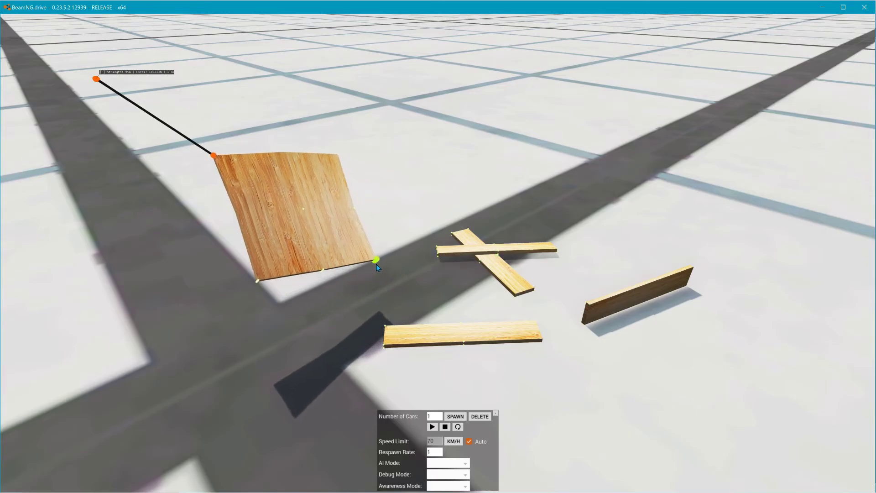
pyautogui.moveTo(377, 265); pyautogui.dragTo(363, 236)
pyautogui.moveTo(345, 197); pyautogui.dragTo(866, 260)
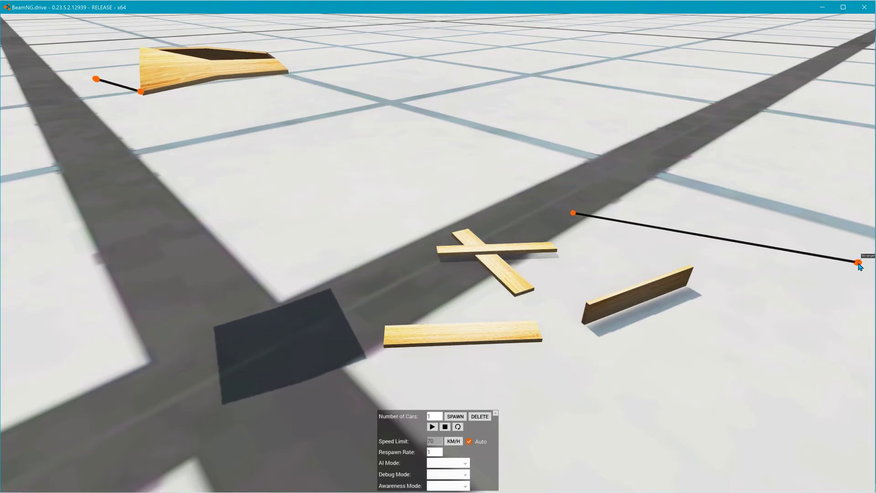
pyautogui.moveTo(732, 241); pyautogui.dragTo(715, 220, button='right')
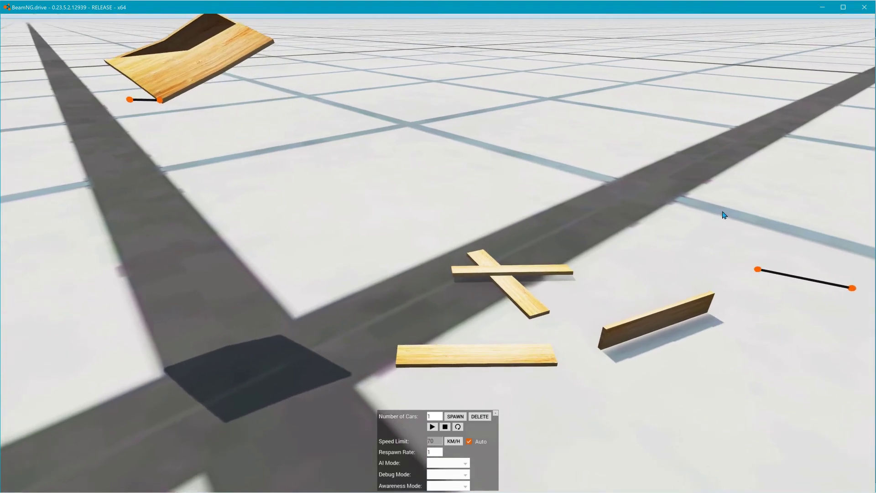
# Step: Restore the mod to its home position and slow the simulation to 8 times slower than realtime
pyautogui.press('Home')
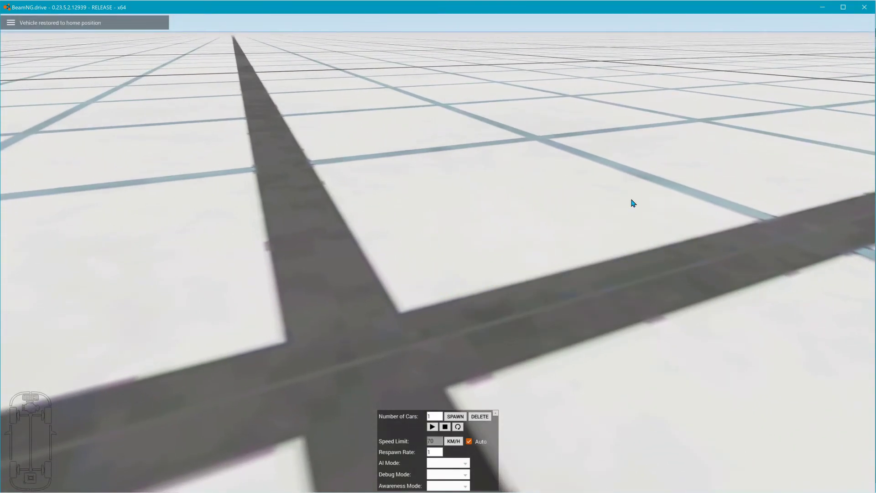
pyautogui.moveTo(633, 202); pyautogui.dragTo(632, 204, button='right')
pyautogui.press('Insert')
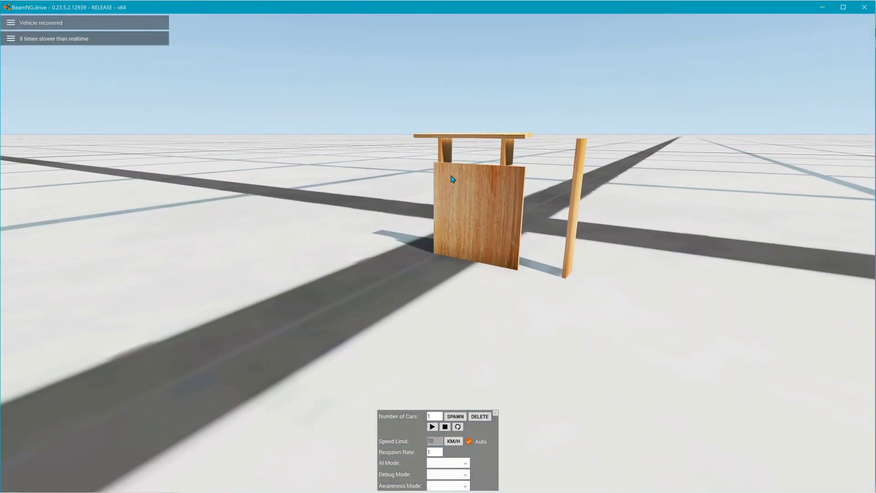
# Step: Drag the recovered mod's panel away from its frame and pull the panel's middle node in the opposite direction
pyautogui.moveTo(438, 165); pyautogui.dragTo(259, 151)
pyautogui.press('Insert')
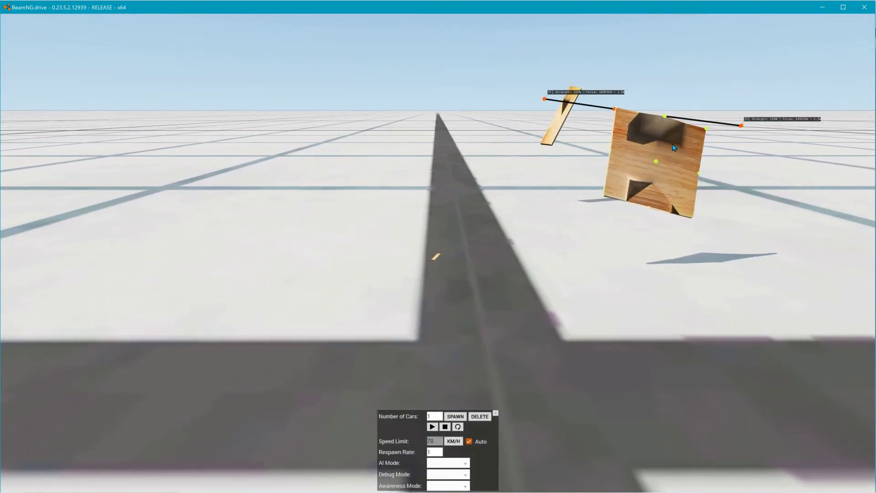
pyautogui.moveTo(653, 166); pyautogui.dragTo(353, 175)
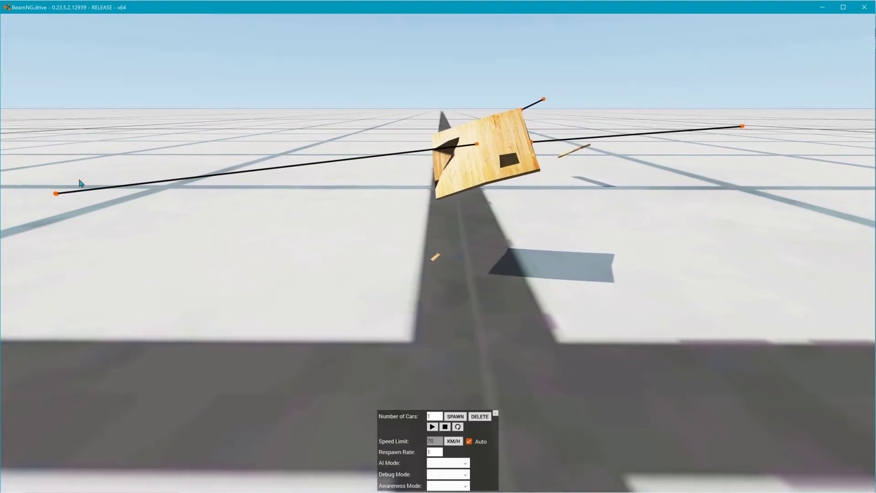
# Step: Grab the loose 2x4 board by its nodes and pin it stretched in the air
pyautogui.press('Home')
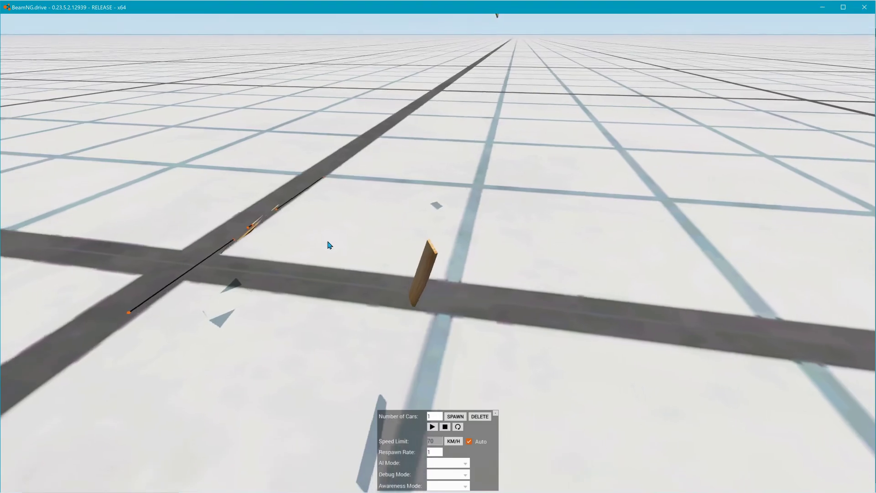
pyautogui.moveTo(407, 291); pyautogui.dragTo(403, 293)
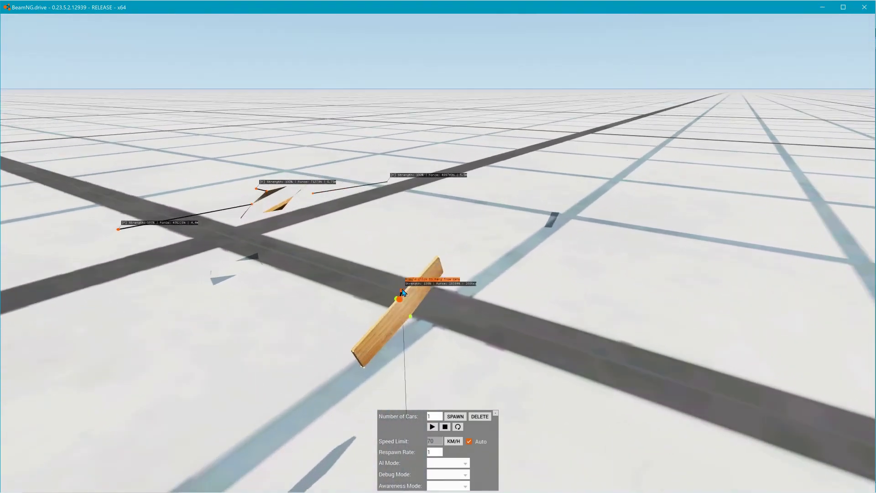
pyautogui.moveTo(483, 143); pyautogui.dragTo(404, 208)
pyautogui.moveTo(446, 269); pyautogui.dragTo(445, 265)
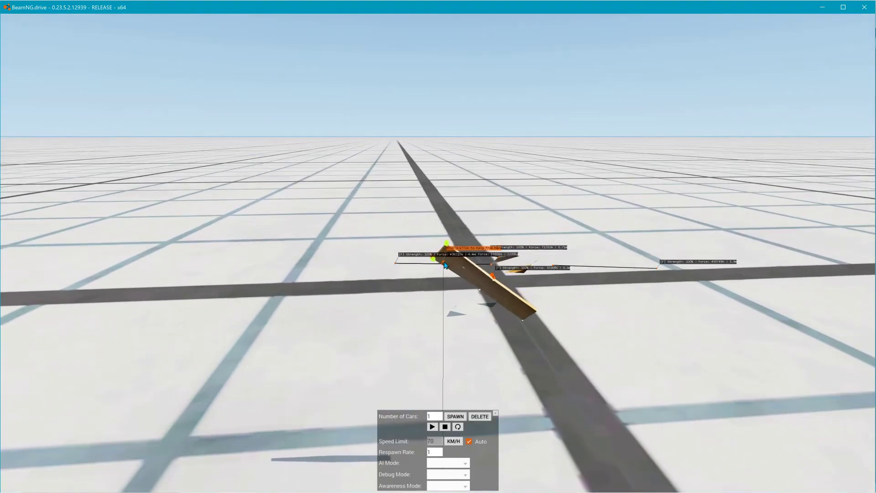
pyautogui.middleClick(33, 189)
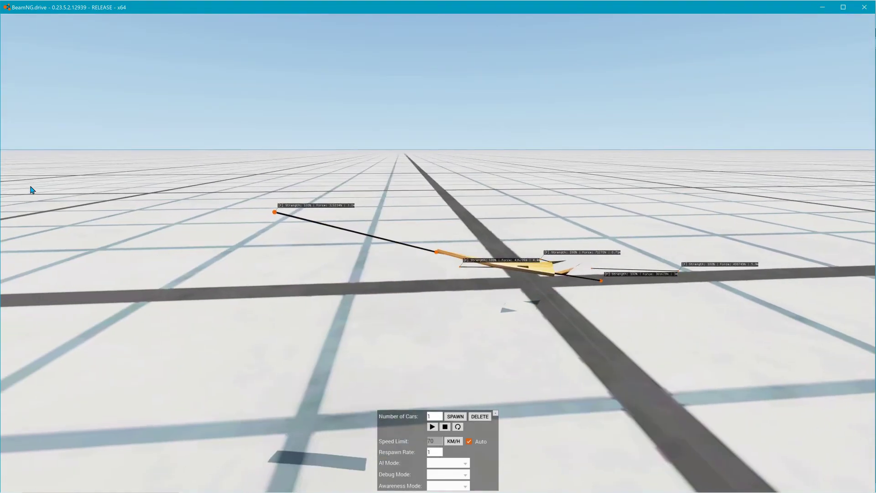
# Step: Restore the mod to its home position and pull the pinned board's nodes further to deform it
pyautogui.press('Home')
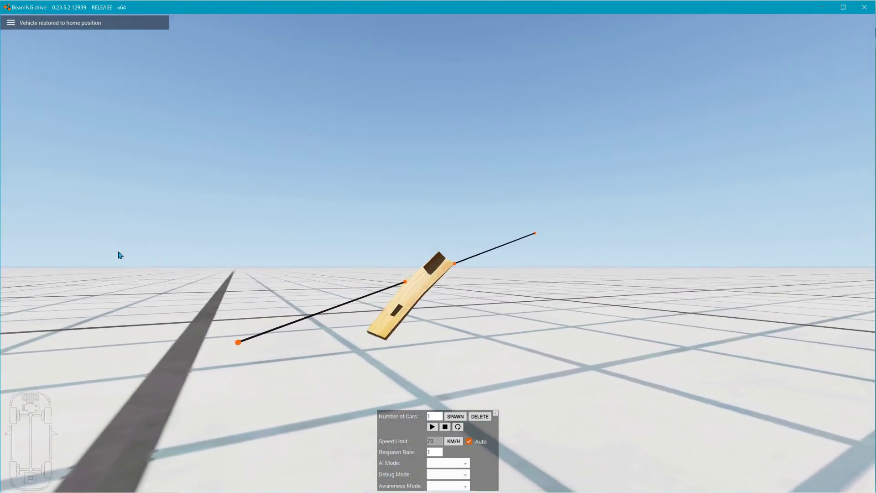
pyautogui.moveTo(364, 231); pyautogui.dragTo(334, 284)
pyautogui.moveTo(347, 317); pyautogui.dragTo(390, 386)
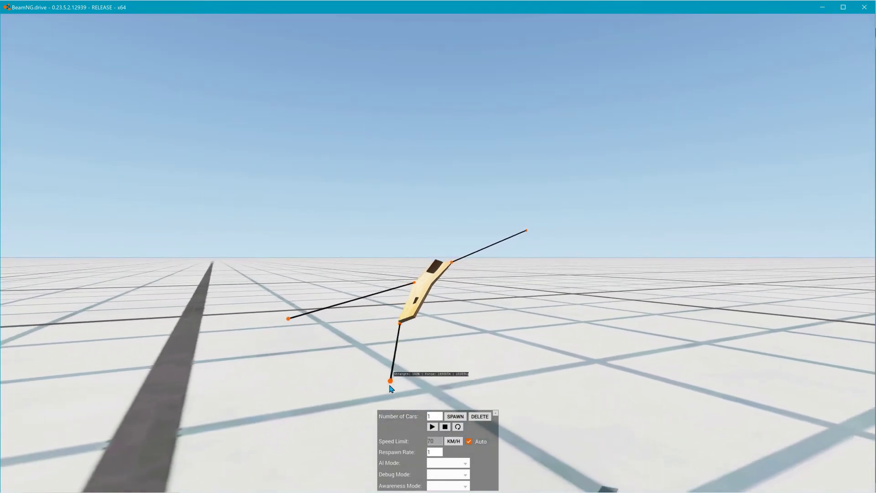
pyautogui.moveTo(153, 156); pyautogui.dragTo(152, 157)
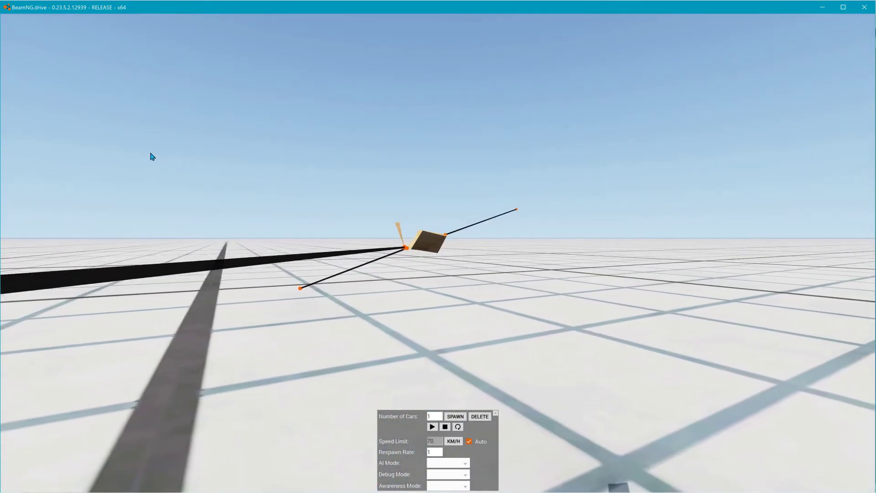
# Step: Restore the mod to its home position and recover it so its pieces lie loose on the grid
pyautogui.press('Home')
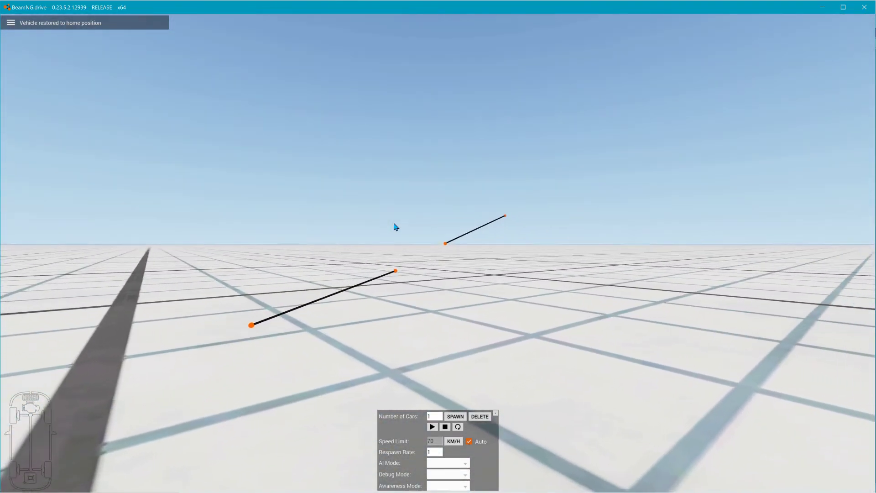
pyautogui.hotkey('alt', 'Down')
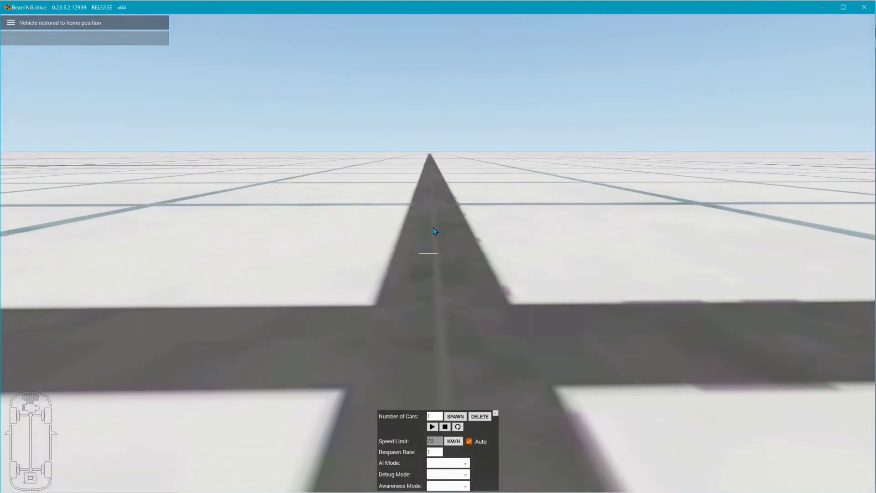
pyautogui.press('r')
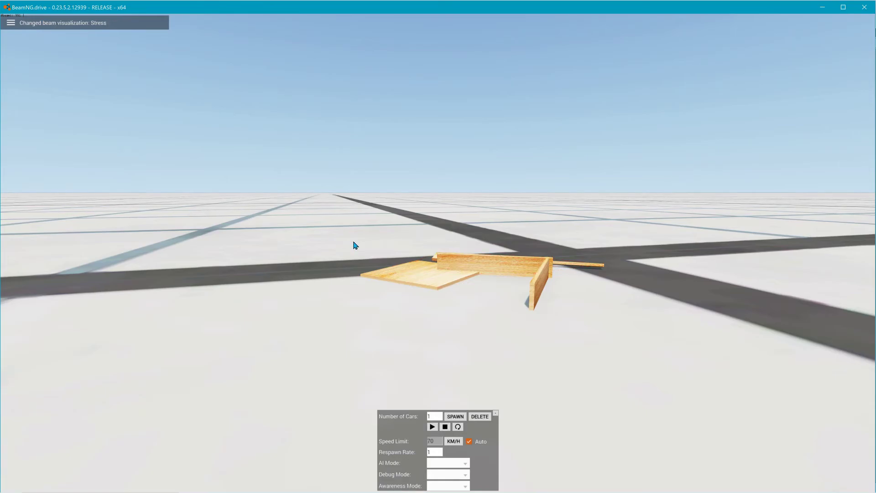
pyautogui.press('Insert')
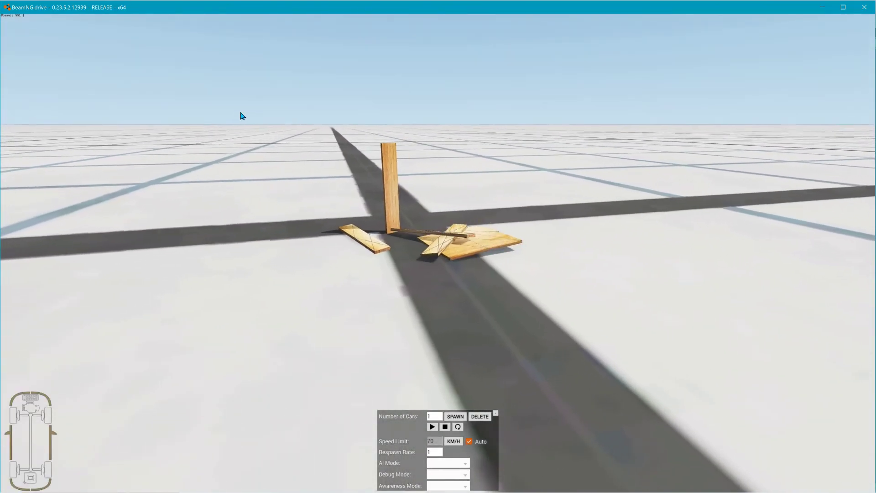
# Step: Switch to the free camera, lift the loose 2x4 board by its end node and pin it in the air
pyautogui.hotkey('shift', 'c')
pyautogui.press('w')
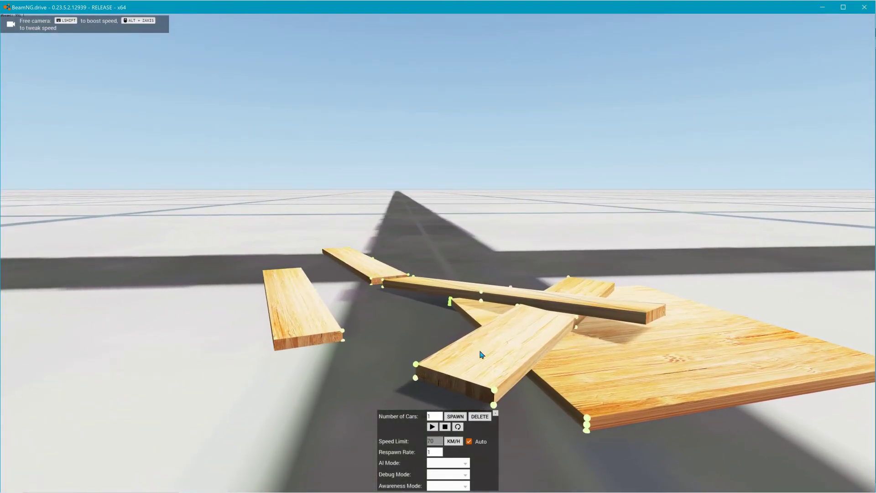
pyautogui.moveTo(497, 386); pyautogui.dragTo(284, 156)
pyautogui.middleClick(284, 157)
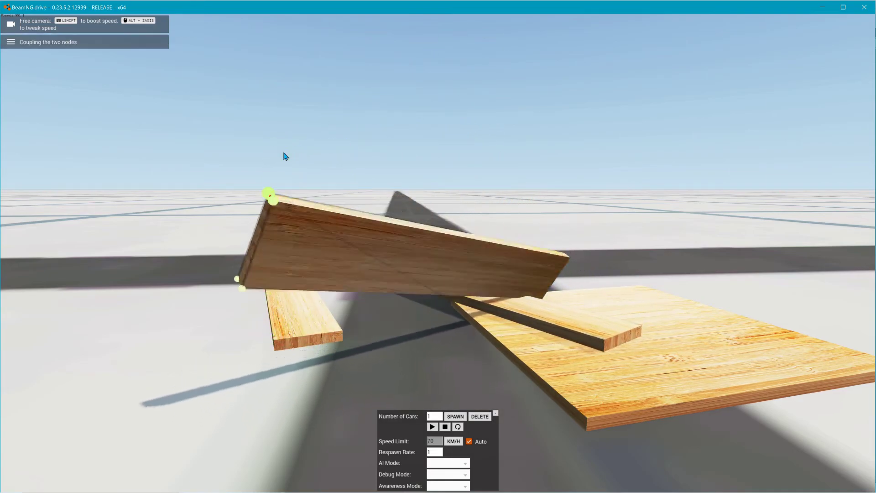
# Step: Pull the board's nodes in opposite directions away from the other pieces to stretch and stress it
pyautogui.moveTo(465, 334); pyautogui.dragTo(358, 220)
pyautogui.moveTo(361, 269)
pyautogui.mouseDown()
pyautogui.moveTo(342, 157)
pyautogui.moveTo(268, 244)
pyautogui.mouseUp()
pyautogui.moveTo(190, 263)
pyautogui.mouseDown()
pyautogui.moveTo(201, 254)
pyautogui.moveTo(129, 295)
pyautogui.moveTo(103, 279)
pyautogui.mouseUp()
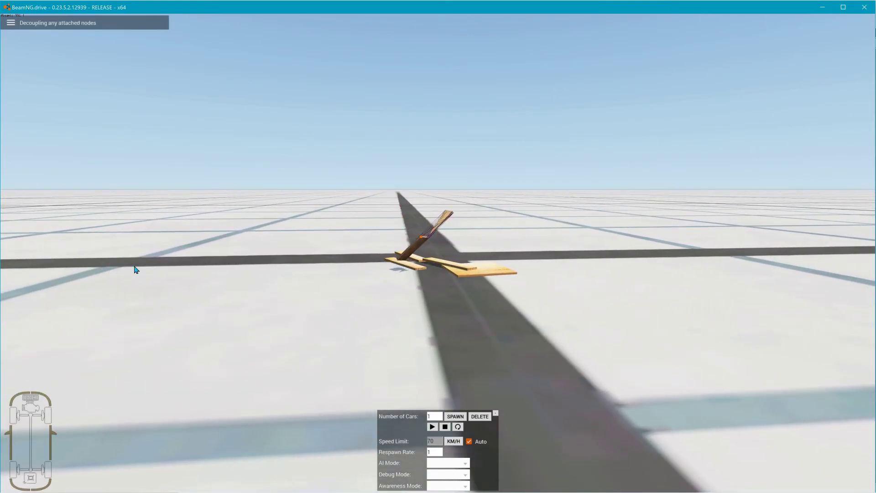
pyautogui.moveTo(429, 255); pyautogui.dragTo(180, 270)
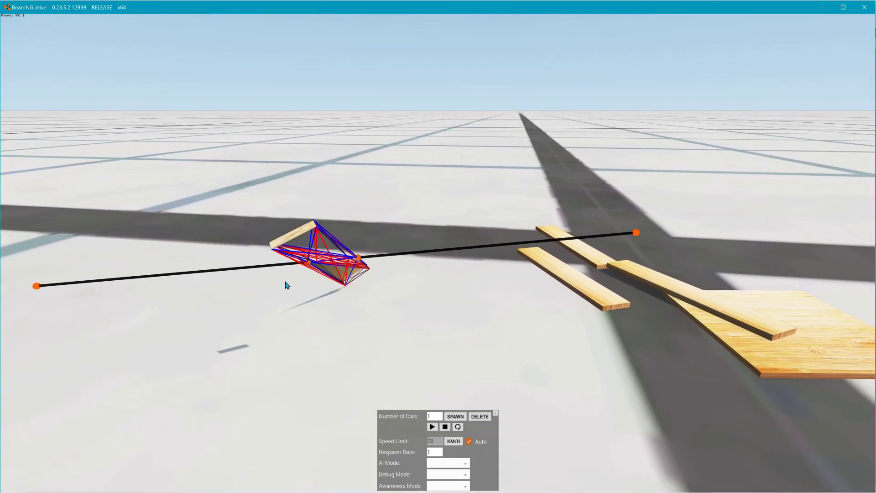
# Step: Cycle the beam visualization through Deformation and Off to With broken to inspect the broken connections between the pieces
pyautogui.hotkey('ctrl', 'b')
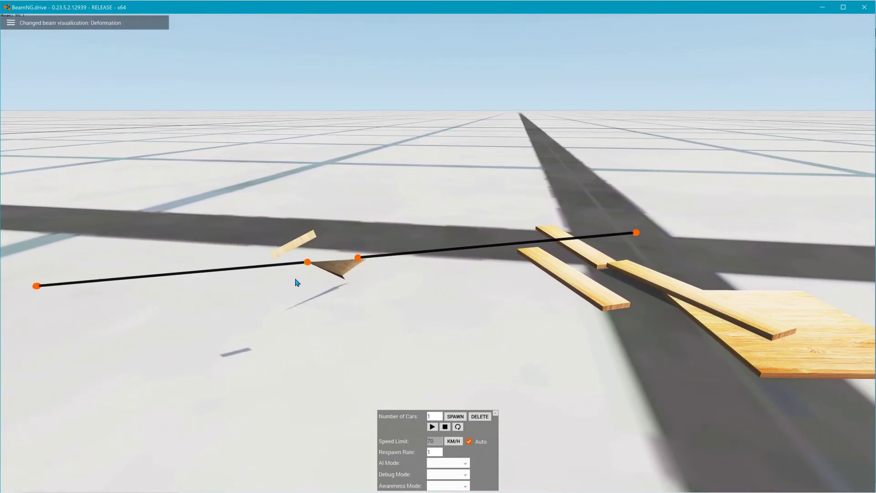
pyautogui.hotkey('ctrl', 'b')
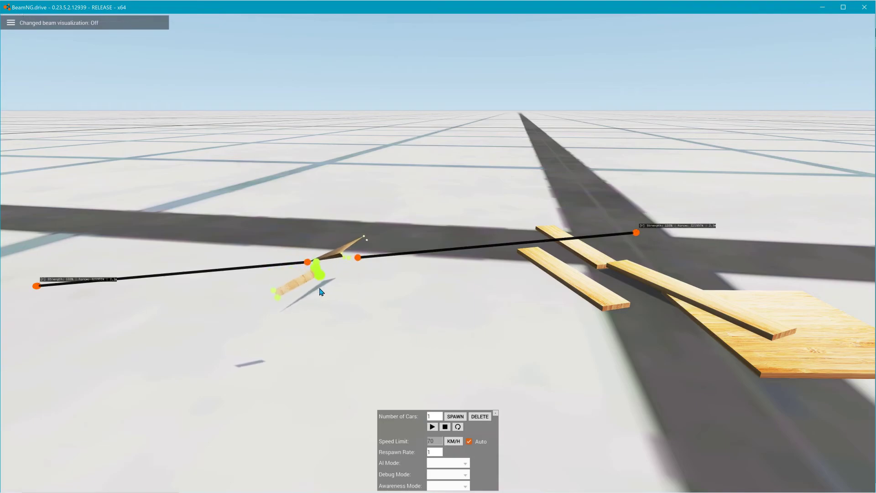
pyautogui.hotkey('ctrl', 'b')
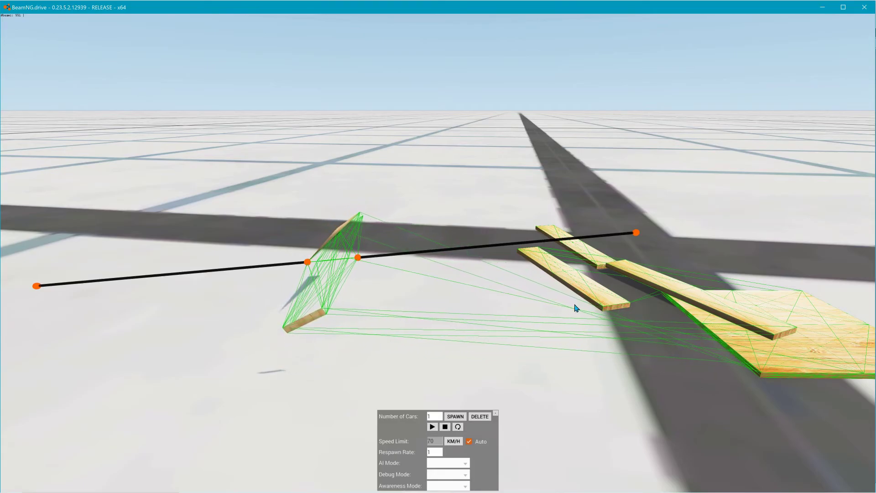
pyautogui.hotkey('ctrl', 'b')
pyautogui.hotkey('ctrl', 'b')
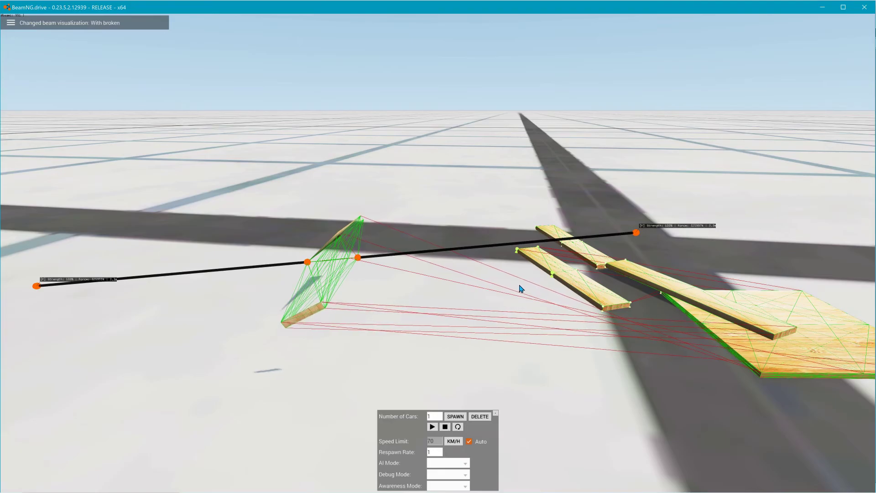
pyautogui.moveTo(519, 287); pyautogui.dragTo(588, 326, button='right')
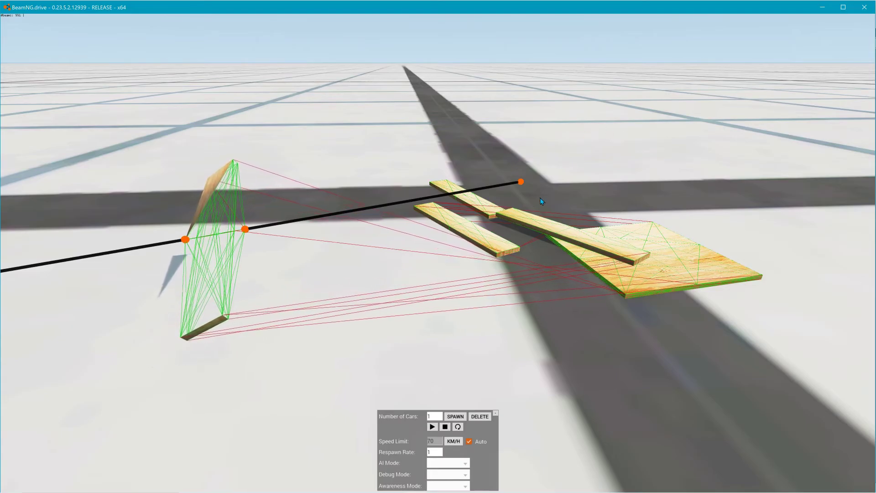
# Step: Minimize the game, shrink the Notepad++ window to reveal the desktop and close the jbeam_exported folder window
pyautogui.click(826, 8)
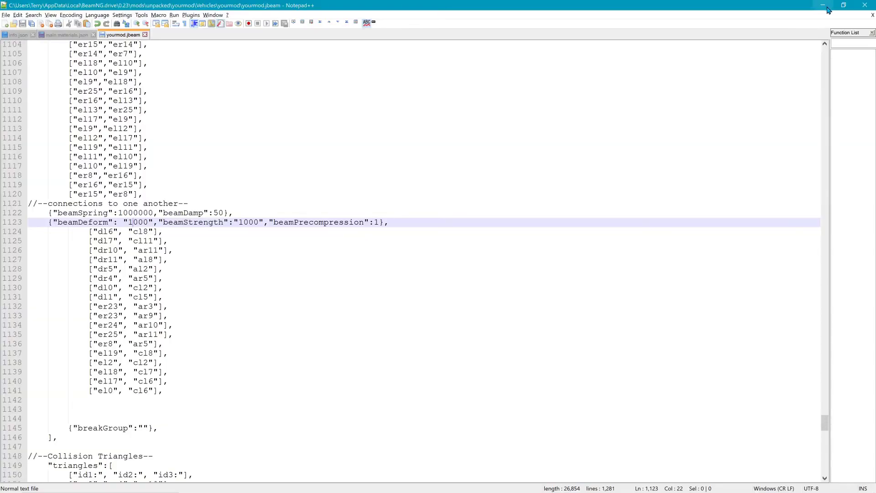
pyautogui.click(844, 5)
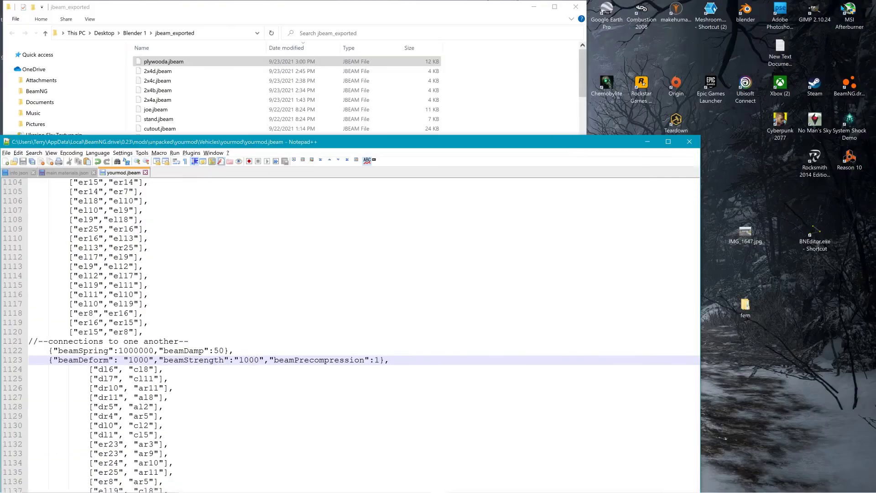
pyautogui.click(576, 6)
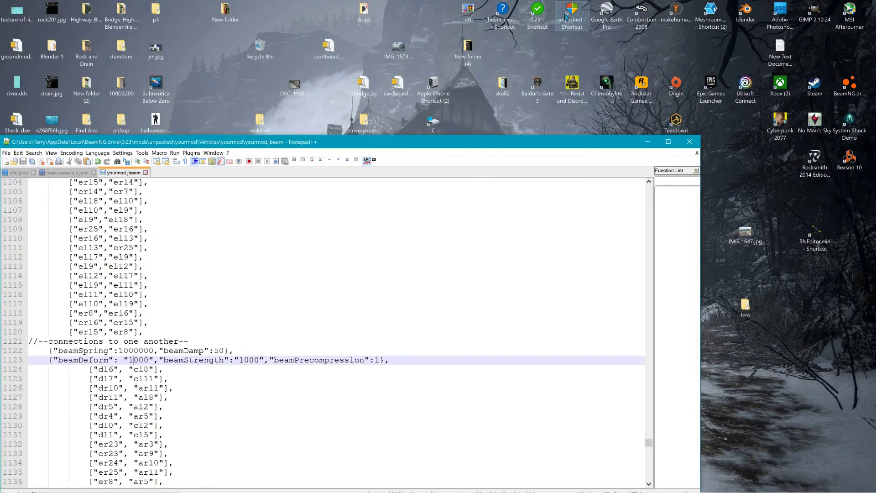
# Step: Open pickup_fenderflare_F.jbeam in Notepad++ from the desktop folder pickup\vehicles\pickup
pyautogui.doubleClick(121, 122)
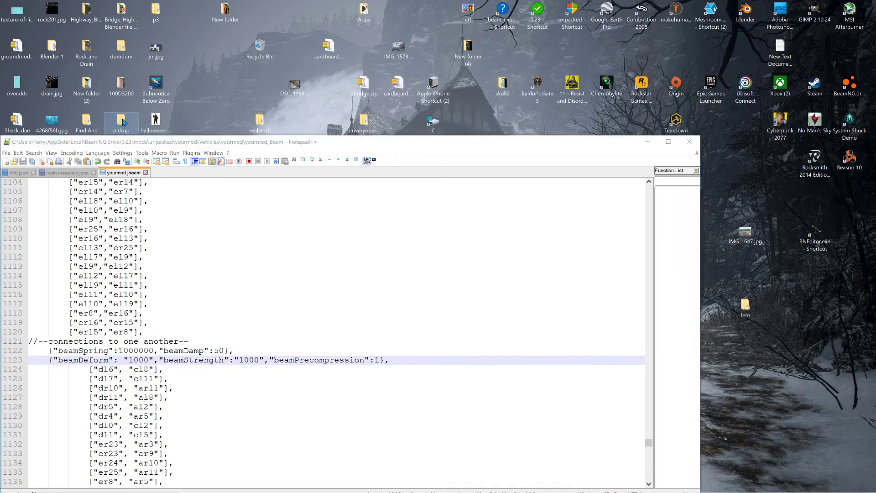
pyautogui.doubleClick(206, 220)
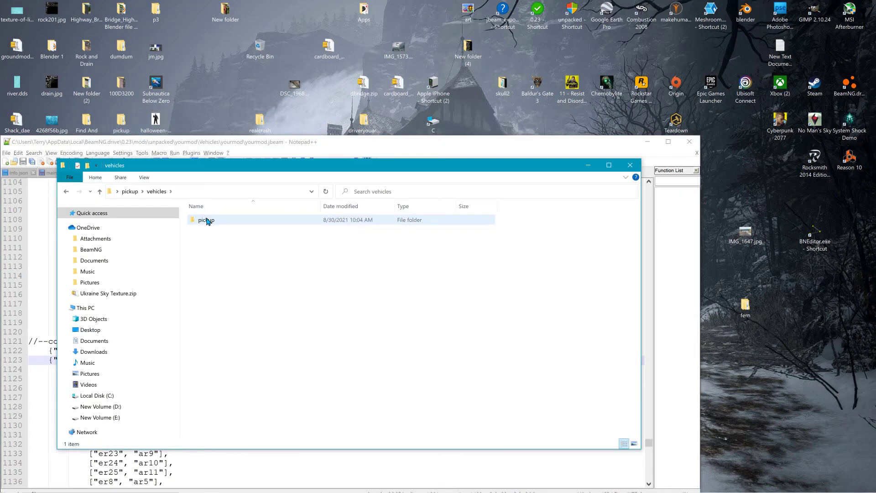
pyautogui.doubleClick(207, 220)
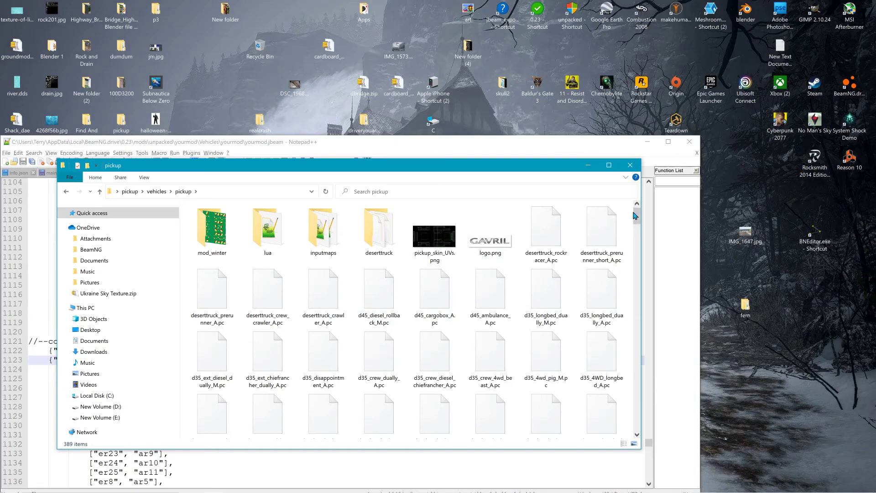
pyautogui.moveTo(635, 216); pyautogui.dragTo(638, 369)
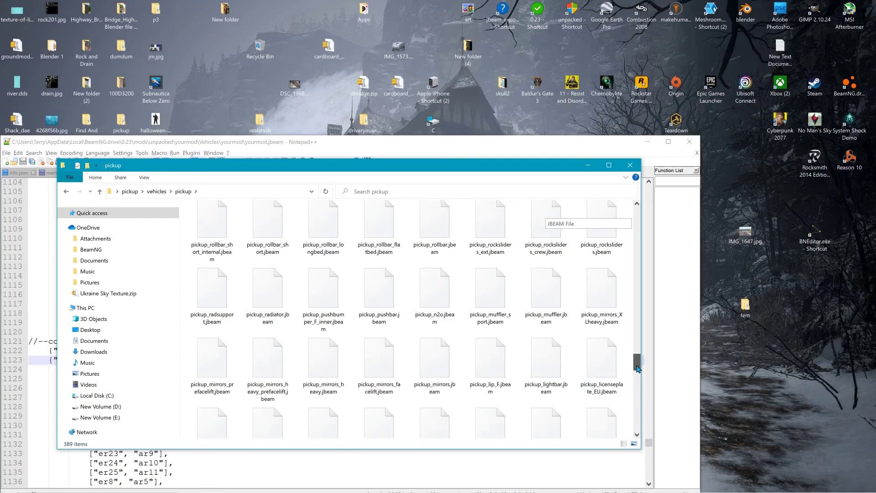
pyautogui.moveTo(638, 369); pyautogui.dragTo(638, 383)
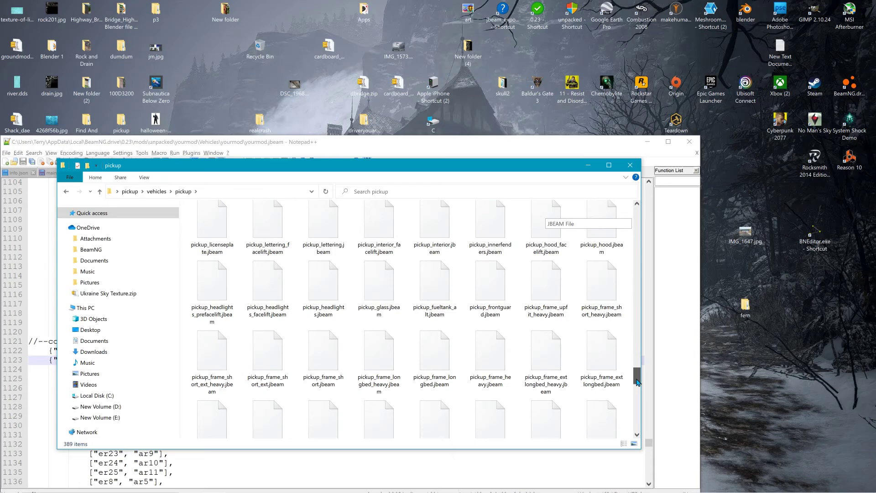
pyautogui.moveTo(638, 383); pyautogui.dragTo(638, 383)
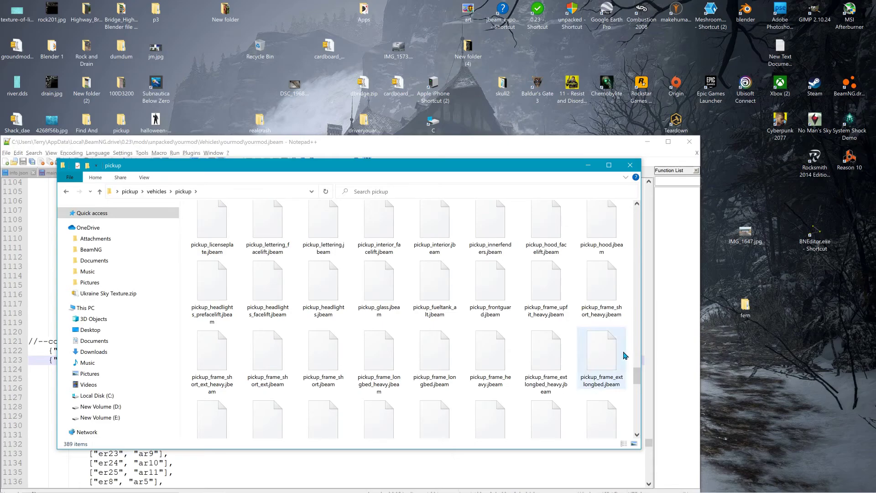
pyautogui.scroll(-3, 623, 343)
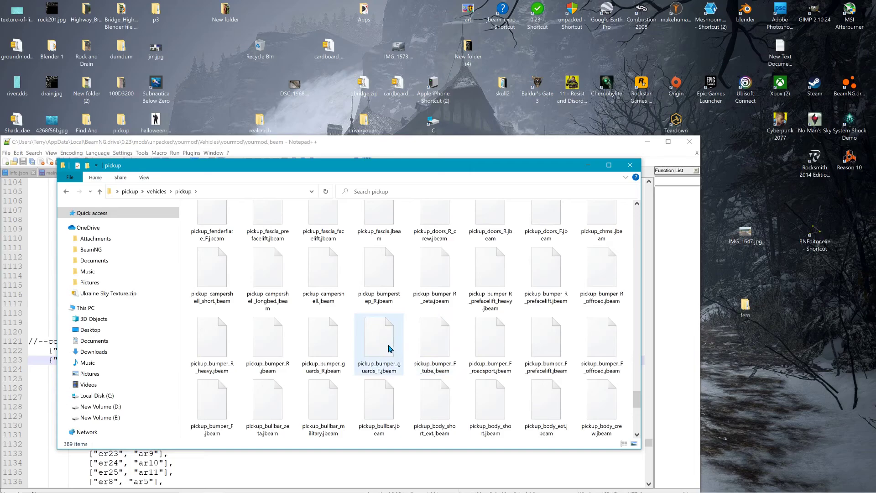
pyautogui.scroll(2, 359, 320)
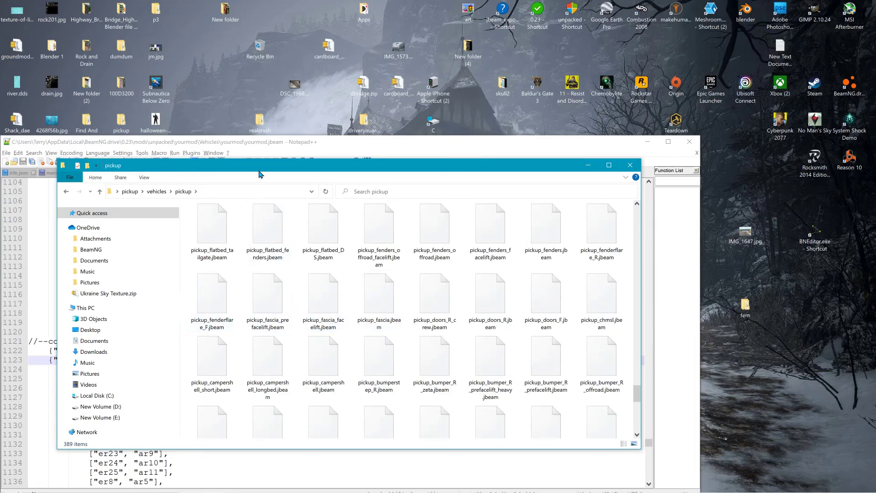
pyautogui.moveTo(267, 171); pyautogui.dragTo(533, 164)
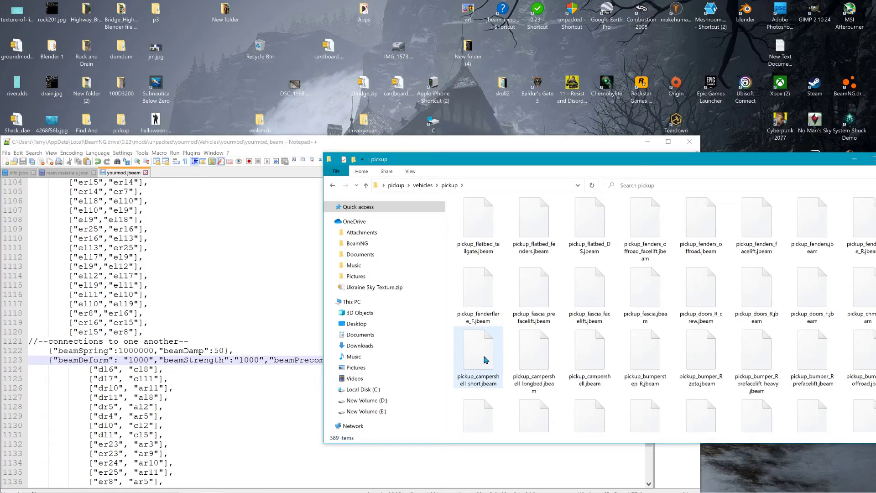
pyautogui.moveTo(478, 299); pyautogui.dragTo(274, 247)
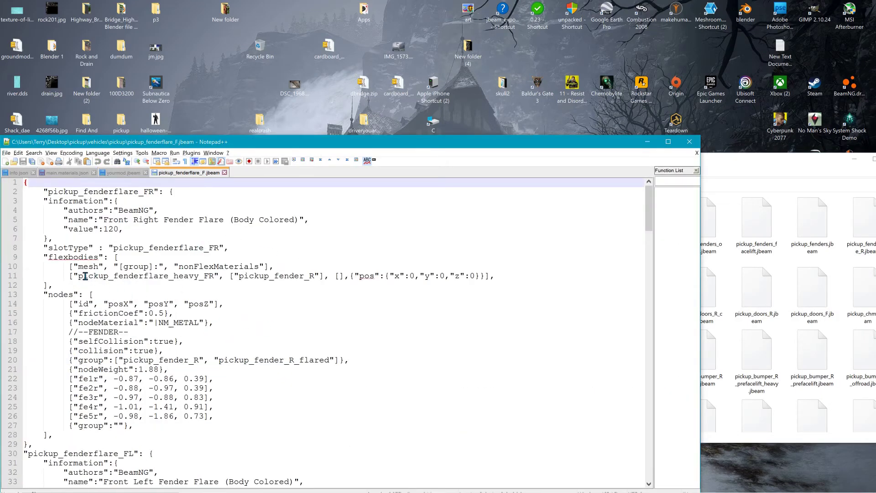
# Step: Examine the flexbodies, group names and node sections of every fender flare part in pickup_fenderflare_F.jbeam
pyautogui.moveTo(78, 266); pyautogui.dragTo(324, 283)
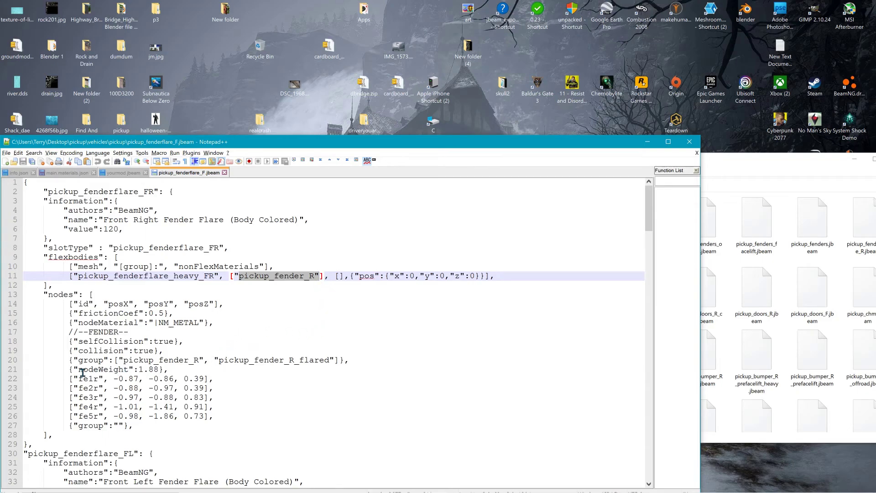
pyautogui.scroll(-1, 83, 369)
pyautogui.scroll(-1, 83, 368)
pyautogui.scroll(-1, 83, 368)
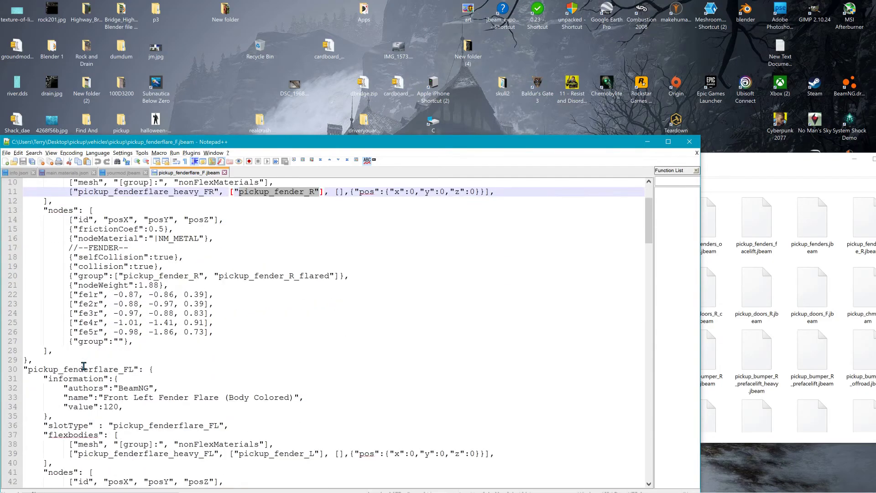
pyautogui.scroll(-6, 84, 362)
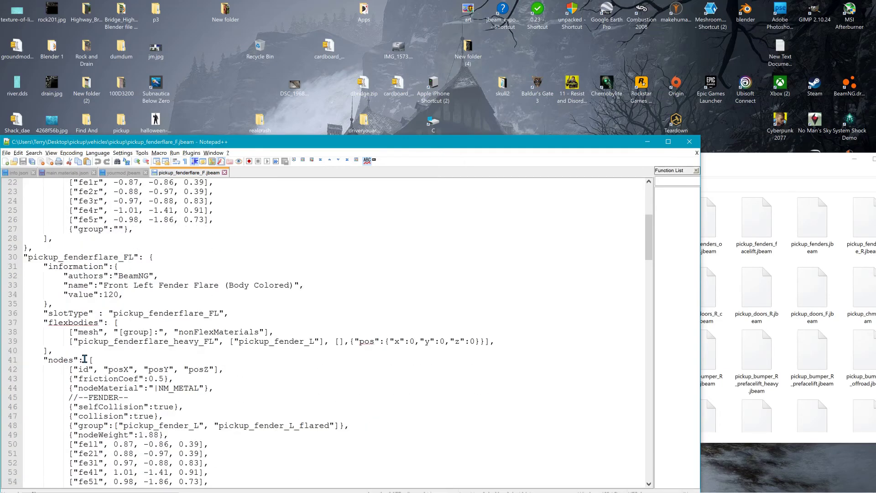
pyautogui.scroll(-1, 85, 359)
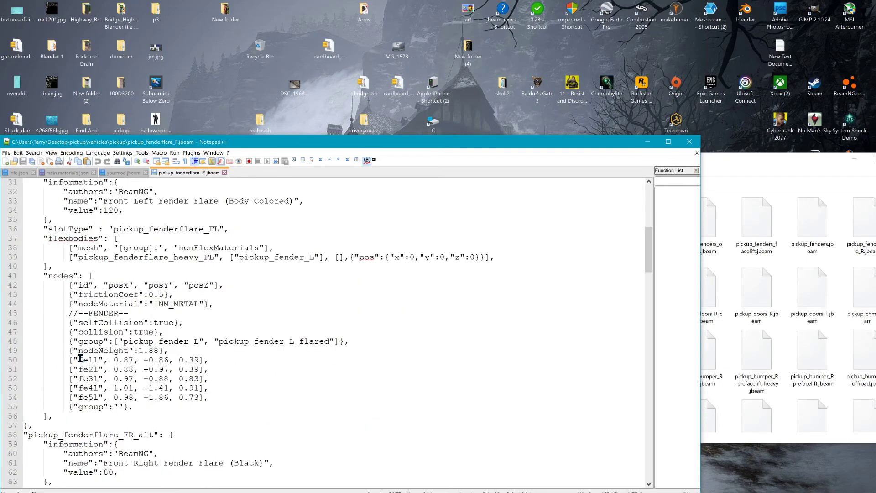
pyautogui.scroll(-3, 80, 359)
pyautogui.scroll(-2, 65, 356)
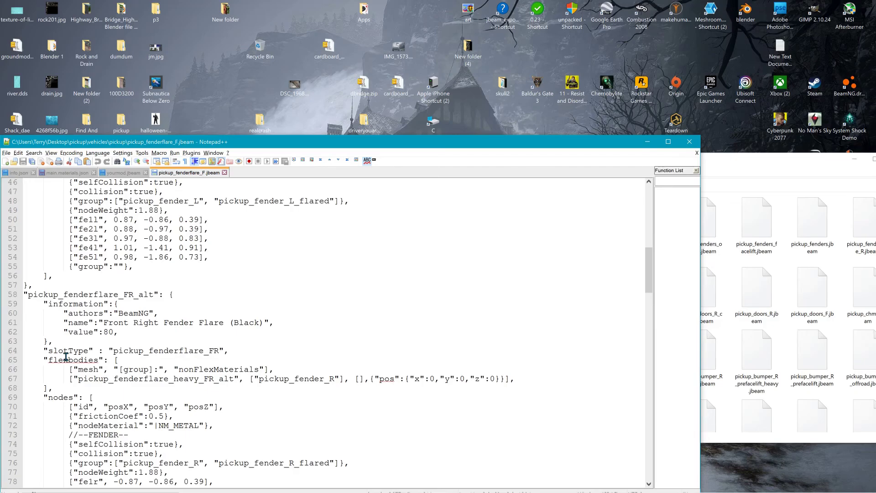
pyautogui.scroll(-16, 66, 357)
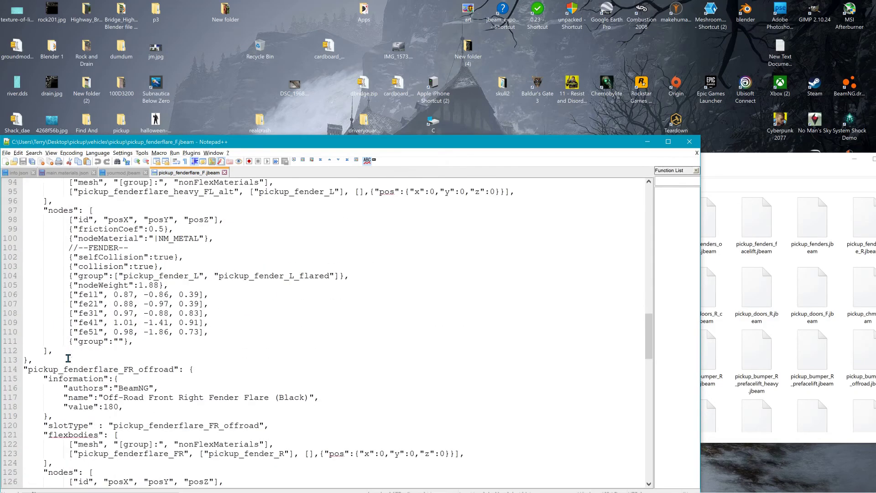
pyautogui.scroll(-14, 68, 358)
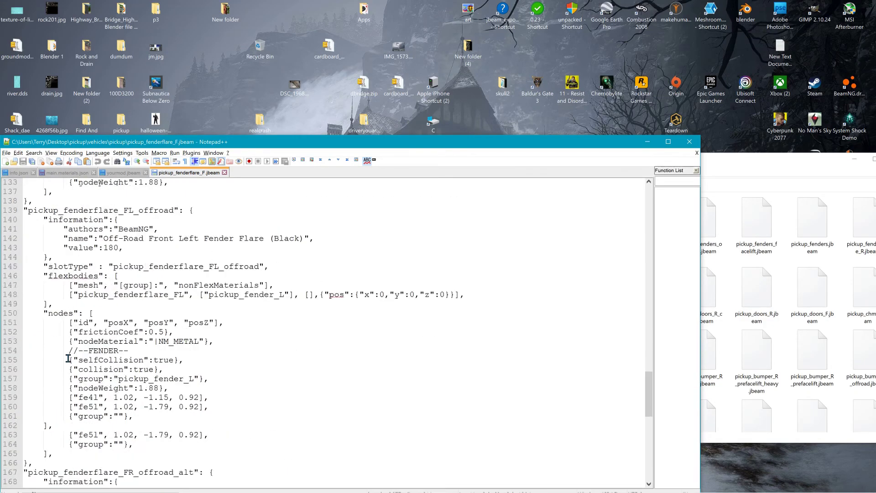
pyautogui.scroll(-9, 68, 358)
pyautogui.scroll(-7, 68, 359)
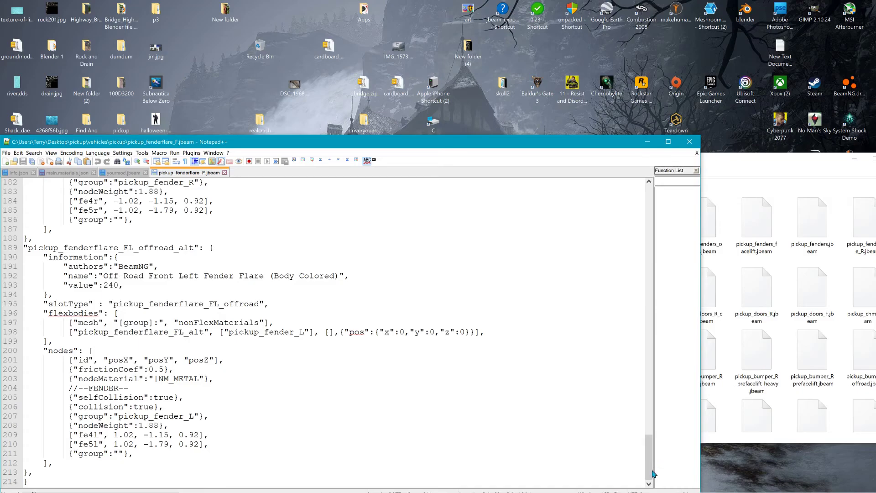
pyautogui.moveTo(649, 474); pyautogui.dragTo(648, 218)
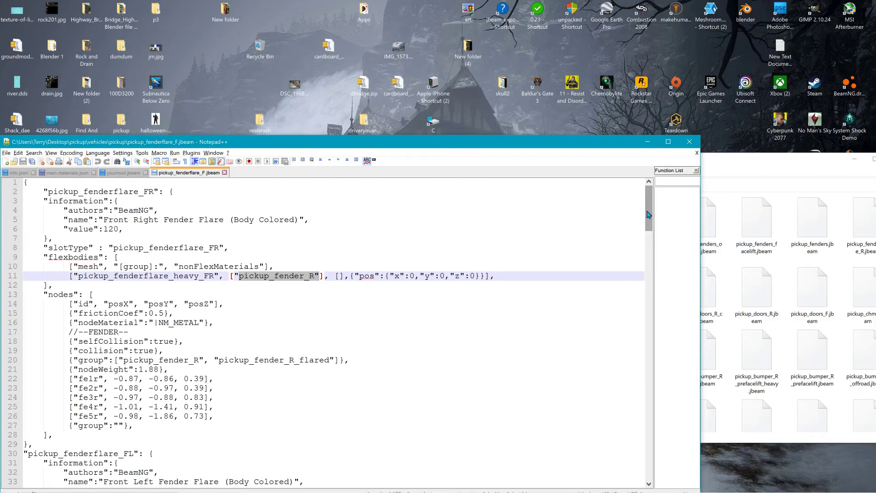
# Step: Open pickup_doors_R.jbeam in Notepad++ from the pickup folder and go to the rear right door's beams section
pyautogui.click(761, 171)
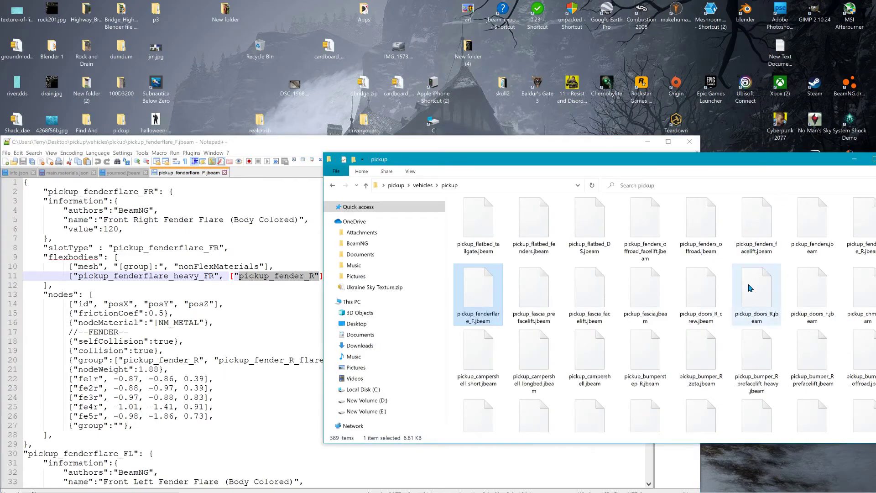
pyautogui.moveTo(760, 290); pyautogui.dragTo(301, 328)
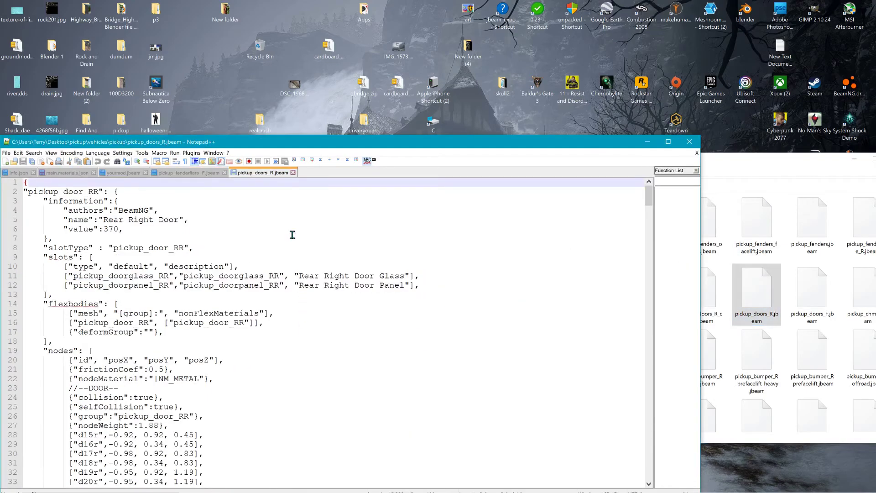
pyautogui.scroll(-9, 294, 368)
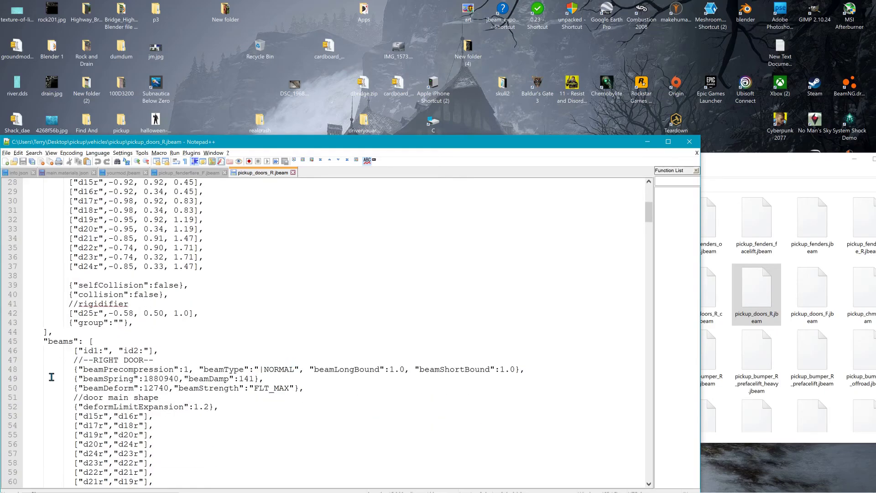
# Step: Examine the beamPrecompression, beamSpring, beamDamp, beamDeform, beamStrength and deformLimitExpansion settings of the door's main shape and corner rigids
pyautogui.moveTo(51, 377); pyautogui.dragTo(521, 375)
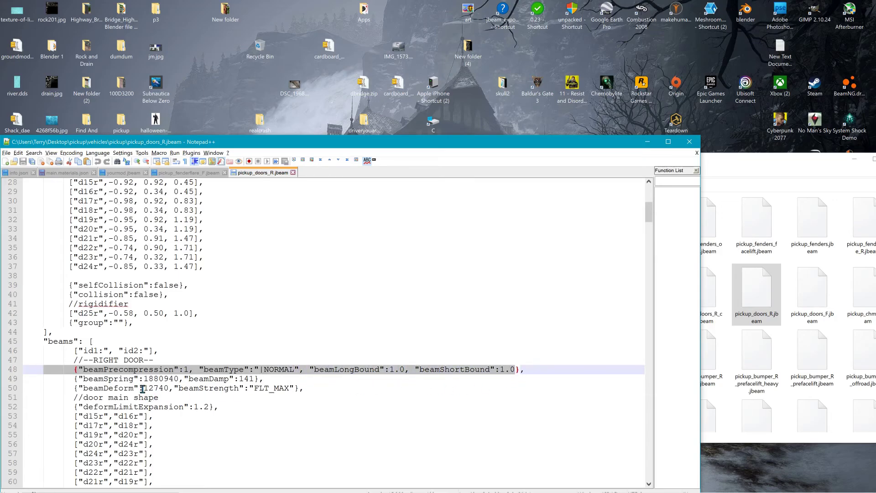
pyautogui.moveTo(137, 379); pyautogui.dragTo(282, 383)
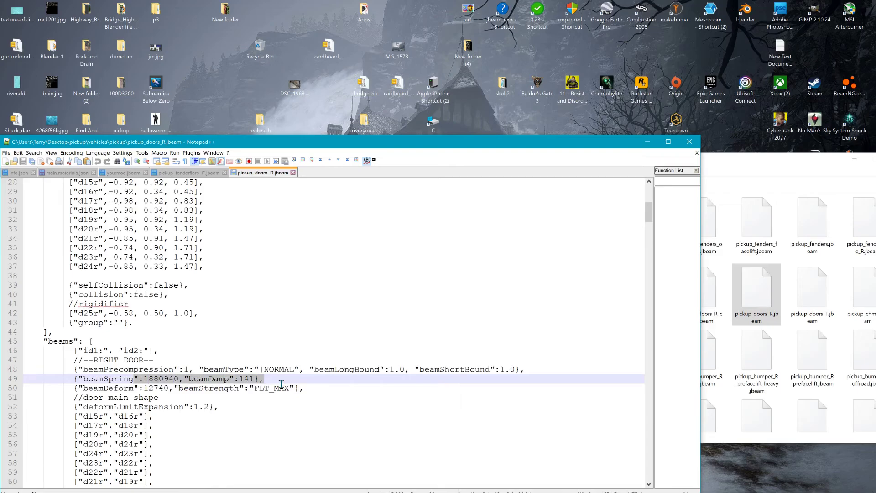
pyautogui.doubleClick(261, 393)
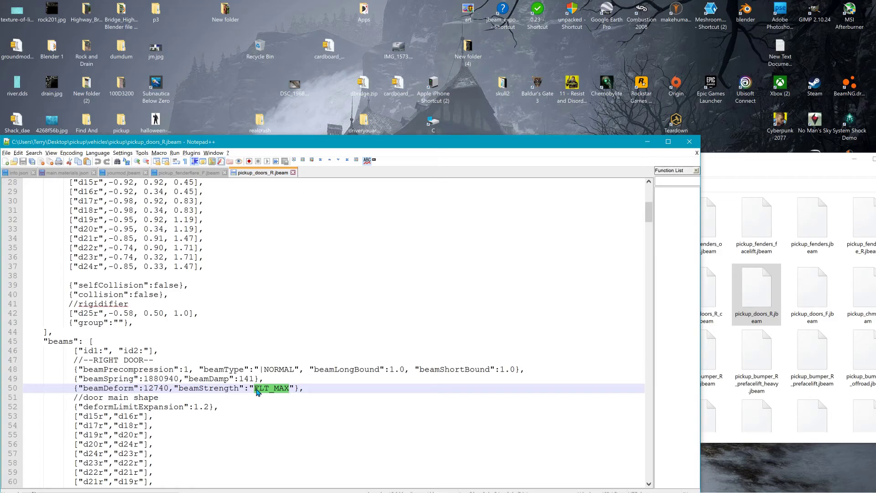
pyautogui.click(288, 391)
pyautogui.scroll(-6, 259, 358)
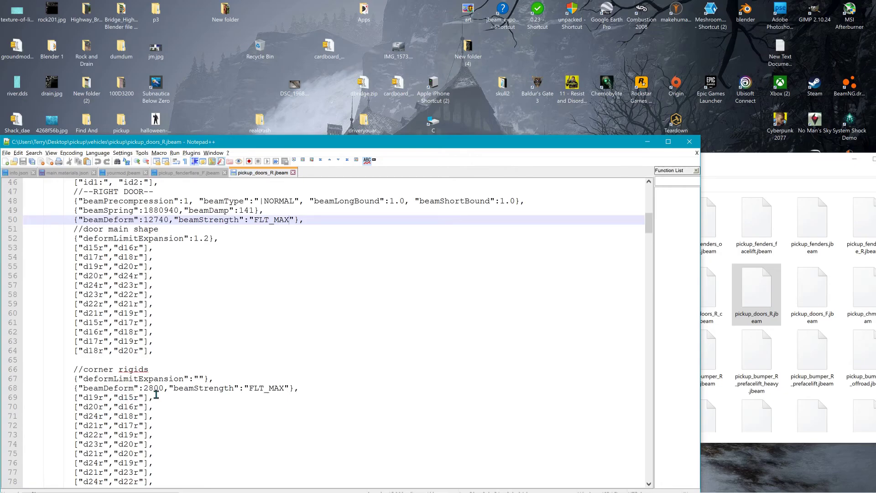
pyautogui.doubleClick(91, 381)
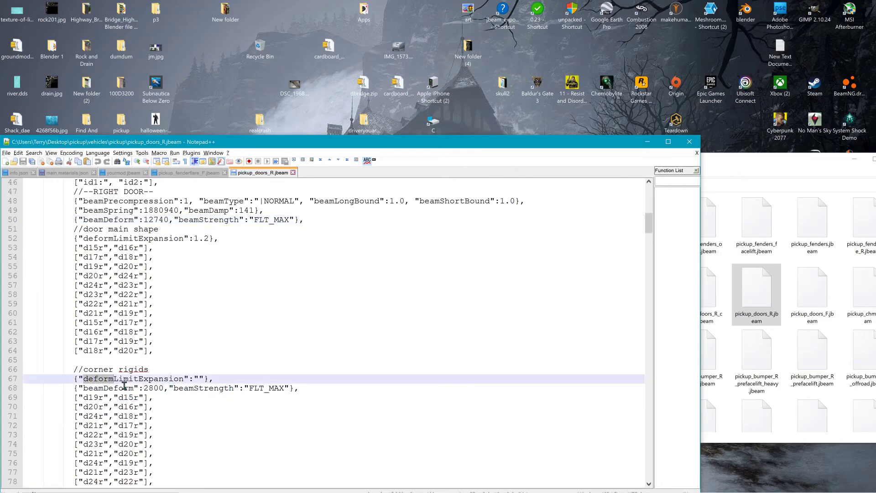
pyautogui.click(209, 379)
# Step: Examine the door's window frame, rigidifier, hinge, latch and support beam sections through the closing beamLongBound and beamShortBound settings
pyautogui.scroll(-7, 215, 407)
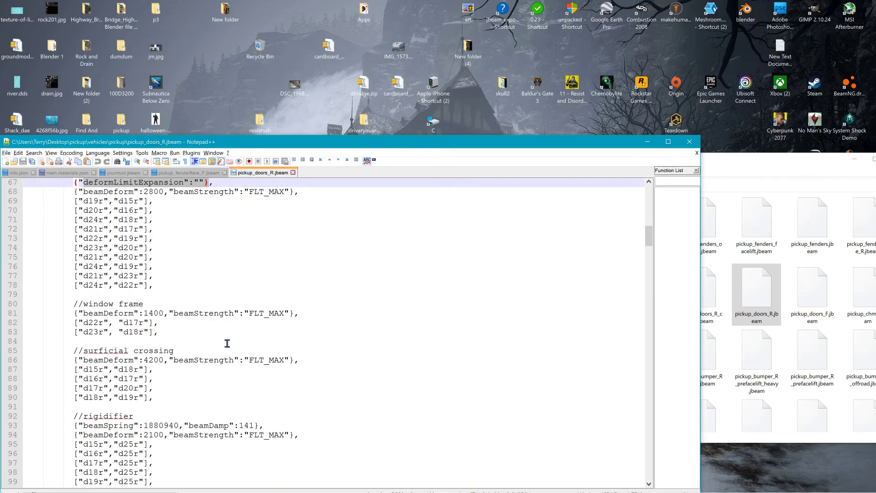
pyautogui.scroll(-4, 213, 369)
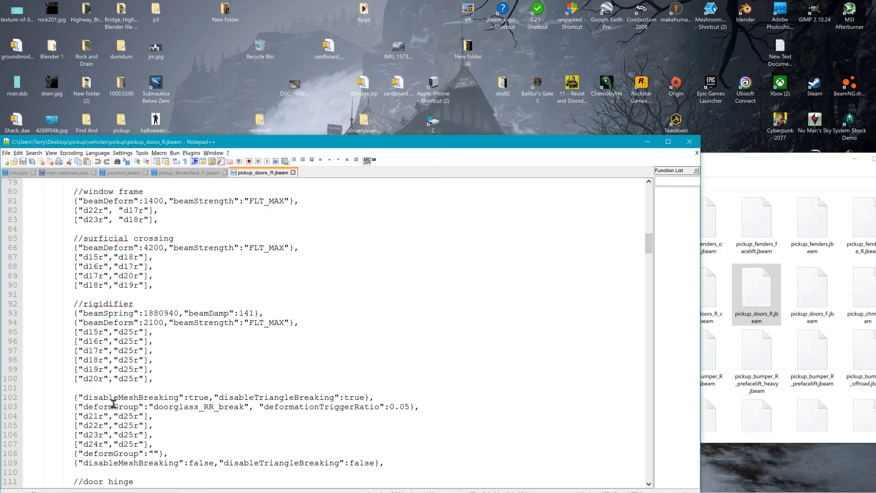
pyautogui.scroll(-4, 254, 419)
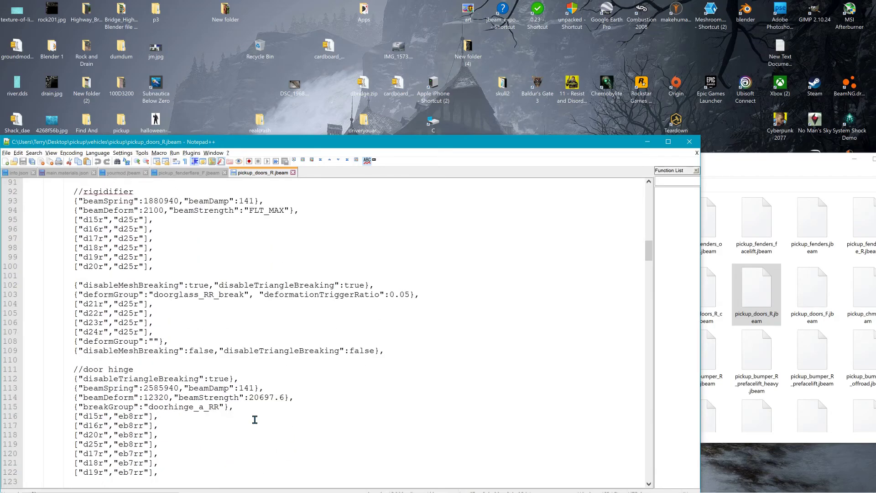
pyautogui.scroll(-8, 259, 414)
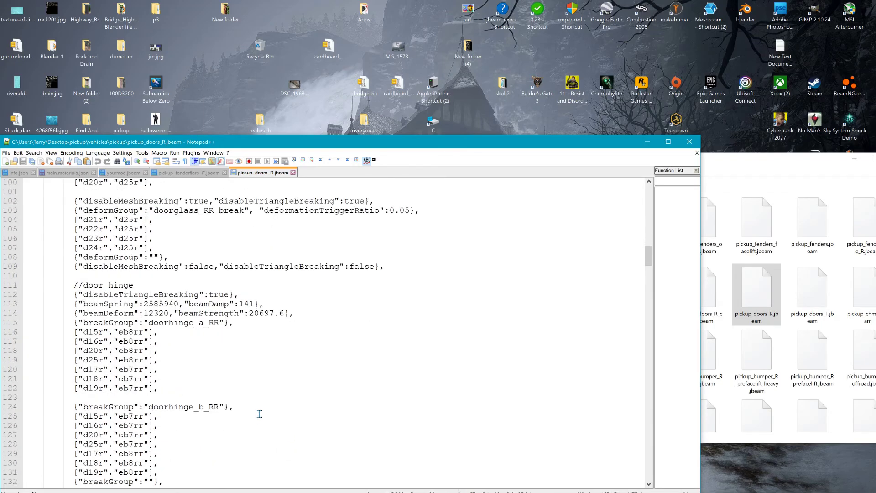
pyautogui.scroll(-12, 261, 410)
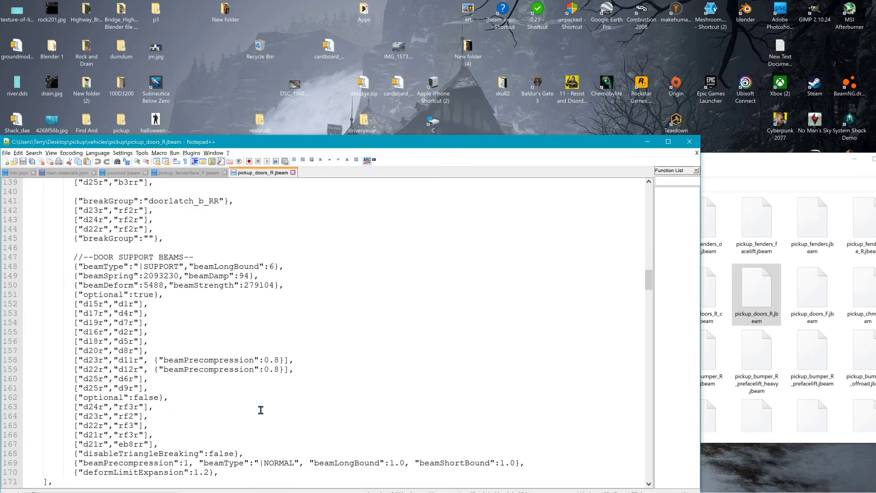
pyautogui.scroll(-1, 265, 399)
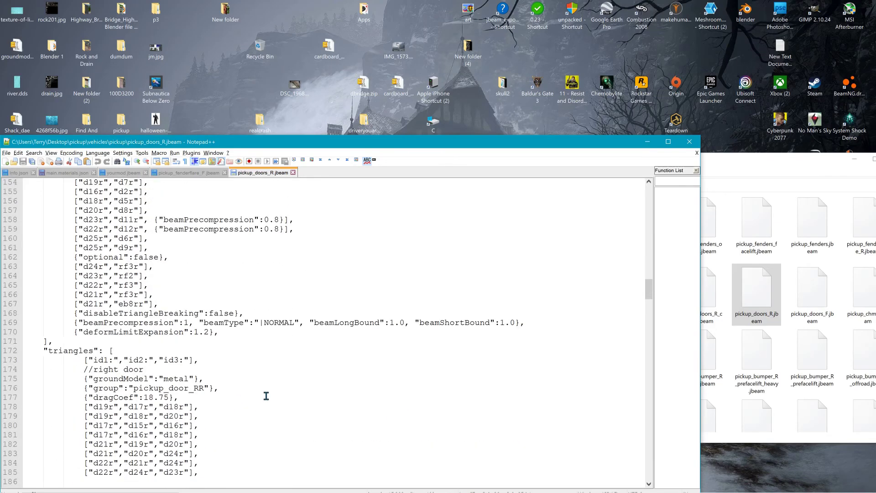
pyautogui.moveTo(314, 322); pyautogui.dragTo(520, 325)
# Step: Switch to Microsoft Edge and open the Nodes - BeamNG wiki page from the favorites
pyautogui.moveTo(129, 492)
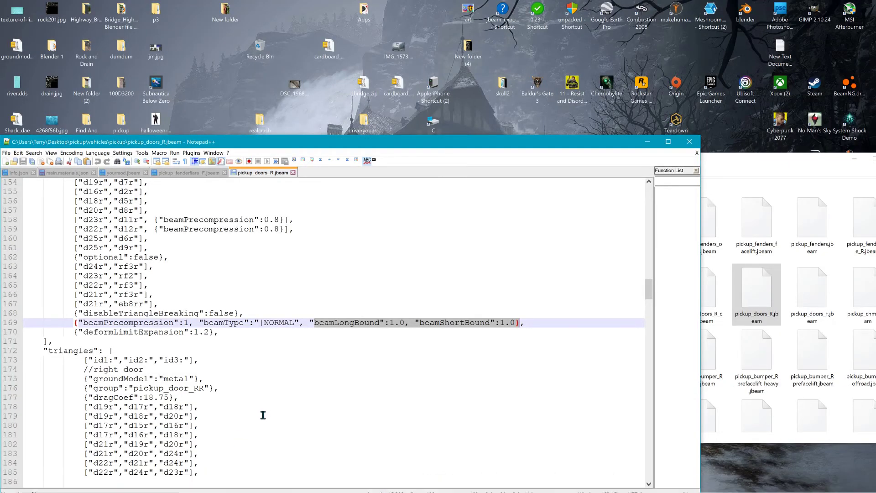
pyautogui.click(186, 487)
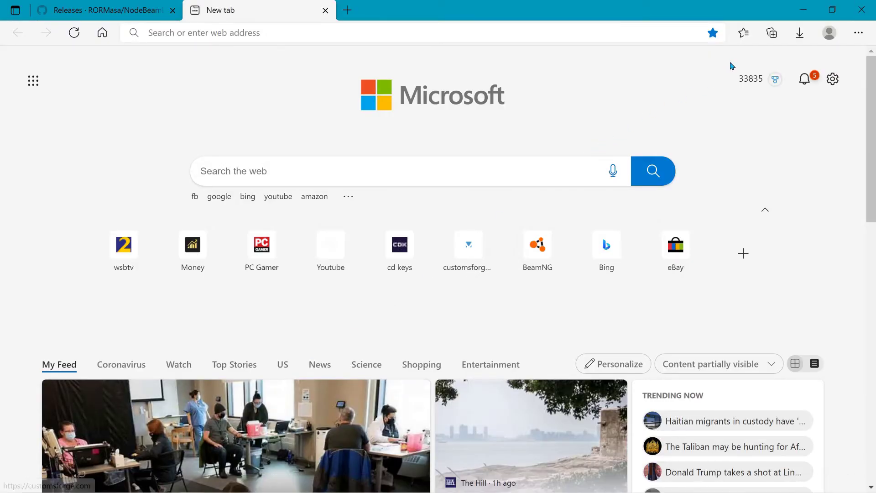
pyautogui.click(743, 33)
pyautogui.scroll(-5, 634, 412)
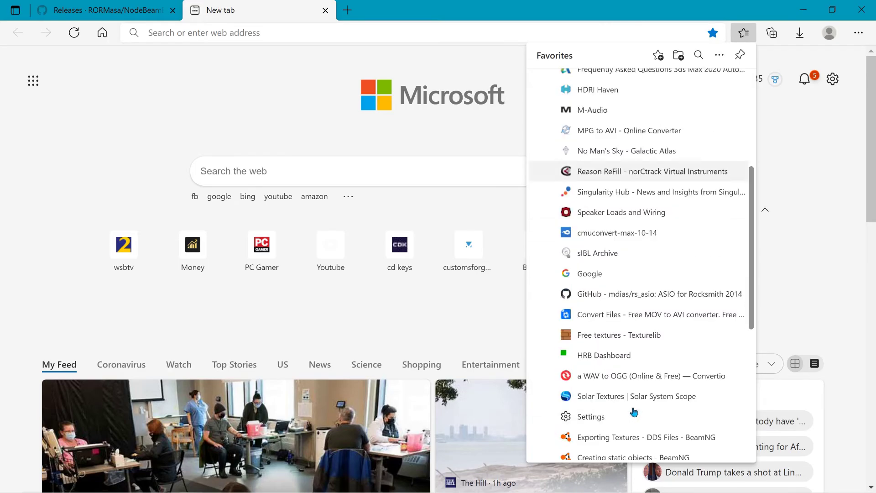
pyautogui.scroll(-4, 632, 411)
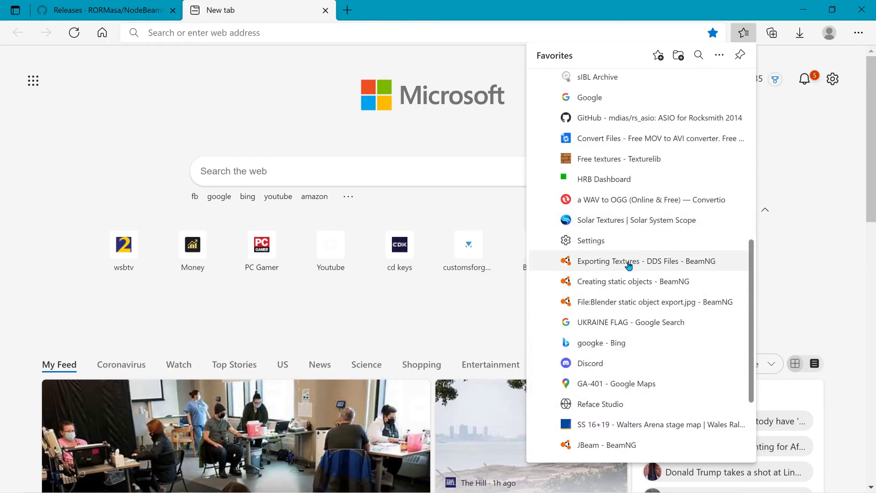
pyautogui.scroll(-3, 626, 346)
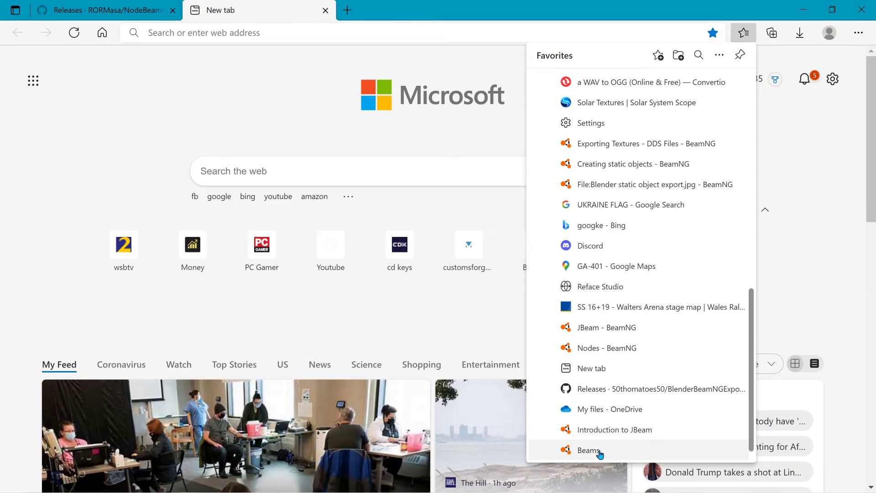
pyautogui.click(605, 349)
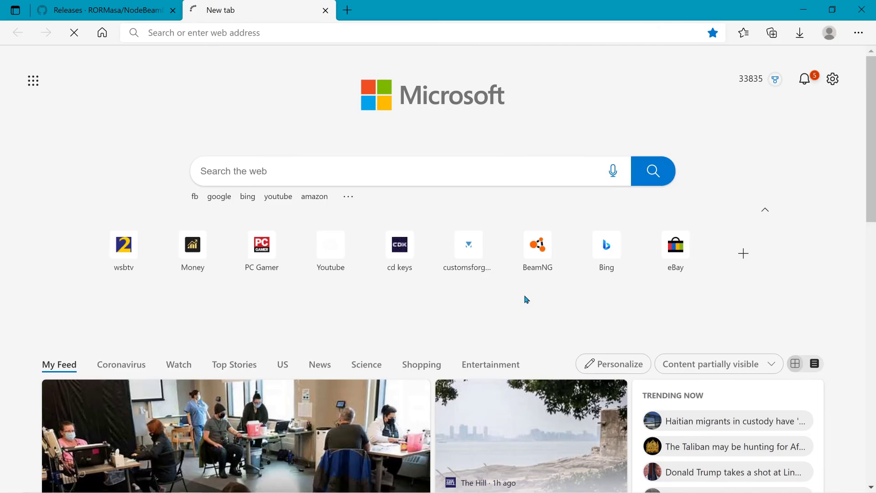
# Step: Look through the Nodes page's argument table, Vehicle Creation links, and simple and advanced examples
pyautogui.scroll(-6, 520, 310)
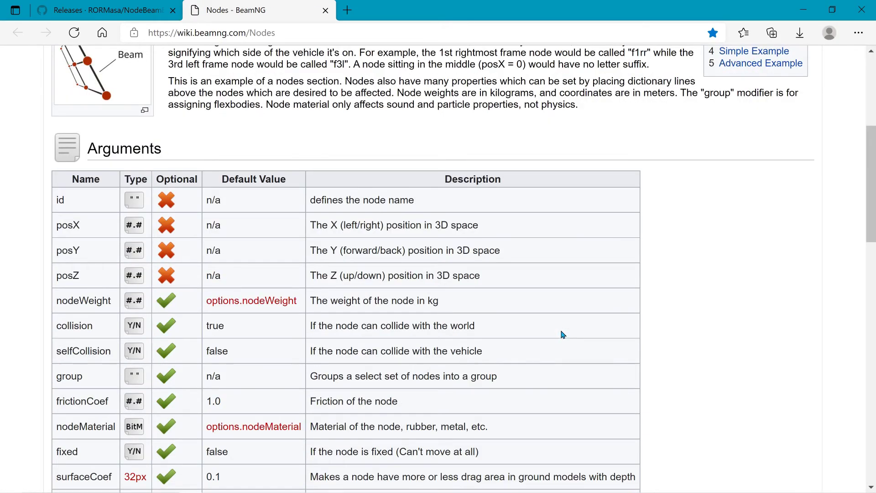
pyautogui.scroll(-15, 564, 331)
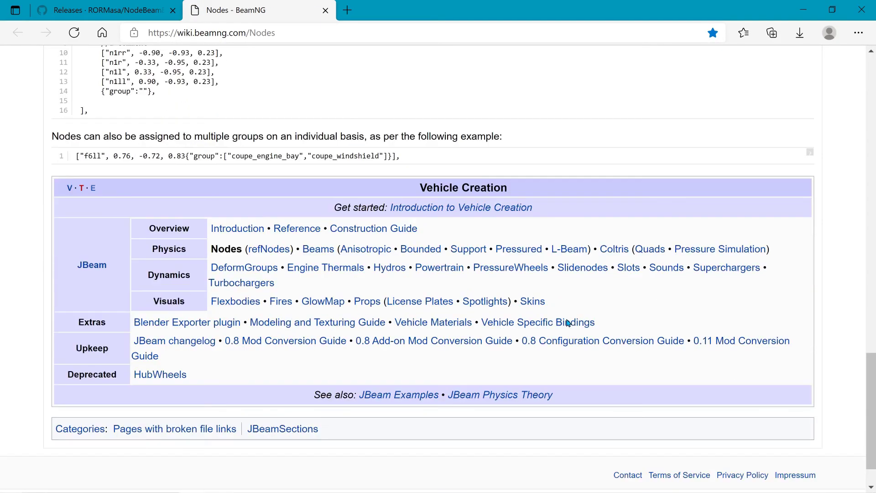
pyautogui.scroll(9, 507, 375)
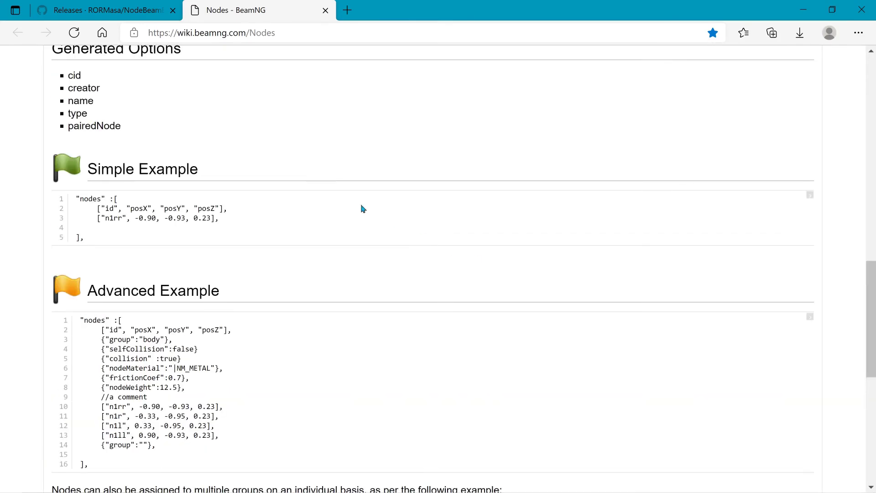
# Step: Open the JBeam - BeamNG wiki page from the favorites
pyautogui.click(713, 33)
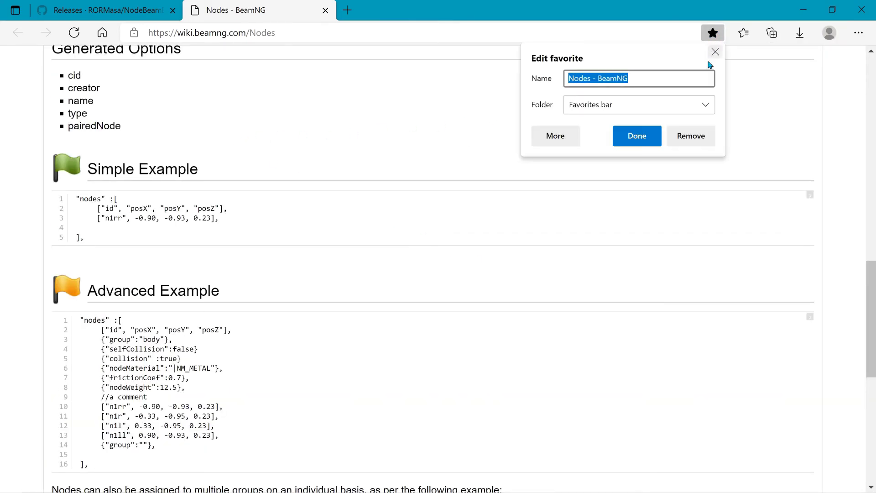
pyautogui.click(716, 51)
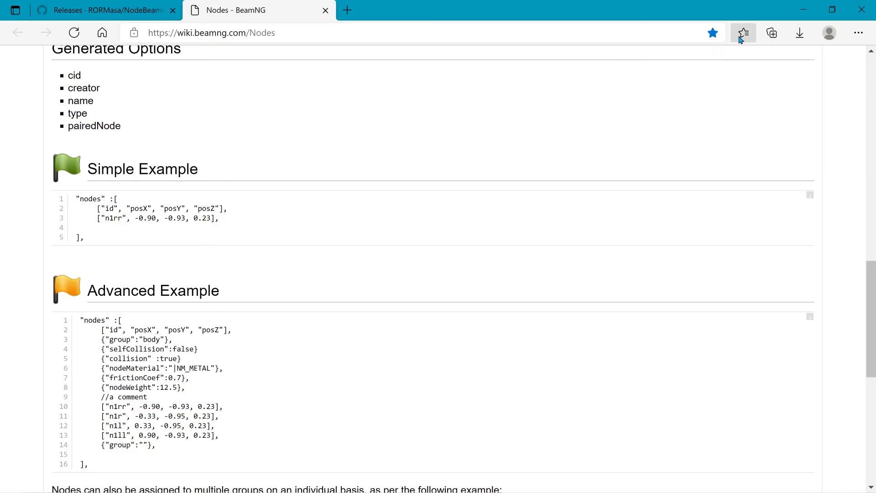
pyautogui.click(743, 33)
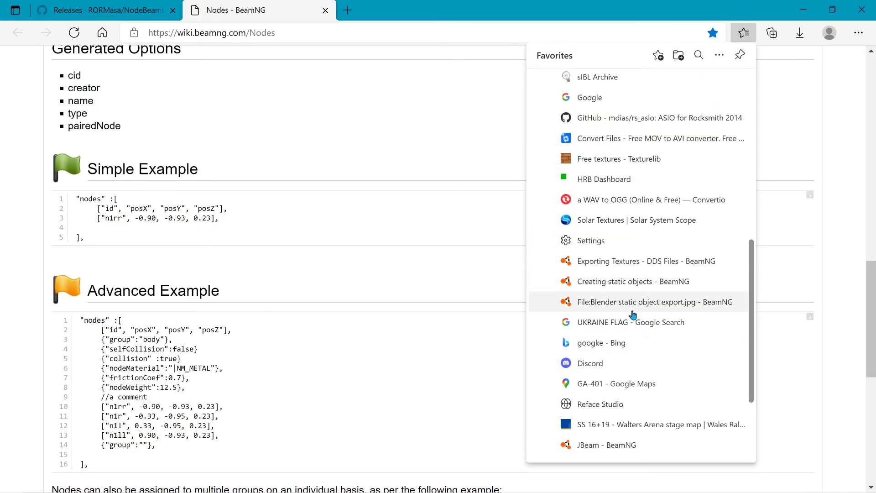
pyautogui.scroll(-2, 630, 393)
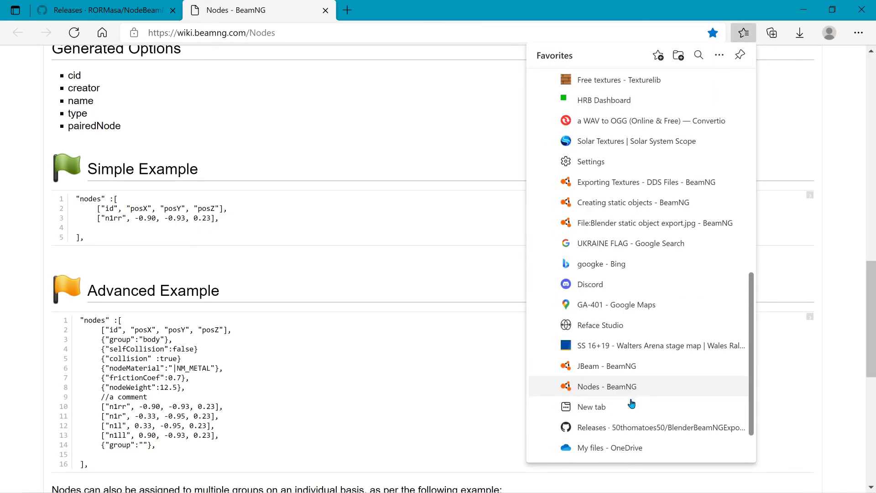
pyautogui.click(607, 366)
# Step: Examine the JBeam page's general structure, example usage, macro structure, table headers and global modifiers sections
pyautogui.scroll(-8, 472, 356)
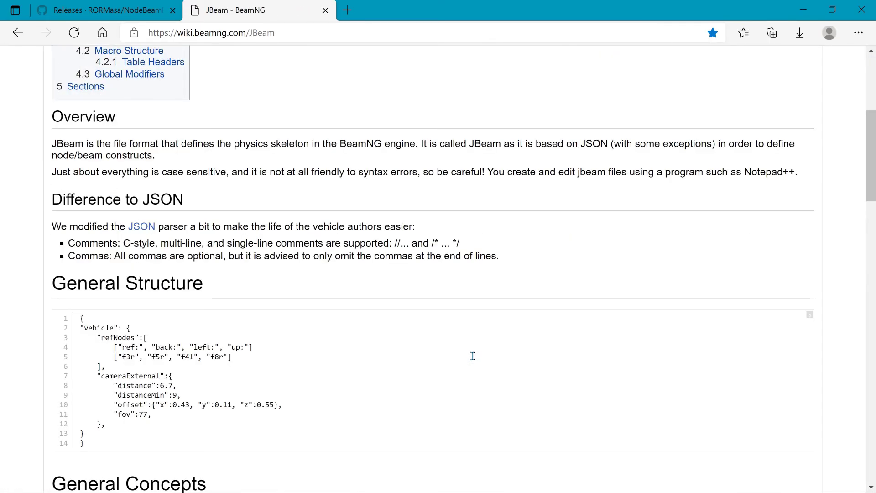
pyautogui.scroll(-8, 457, 350)
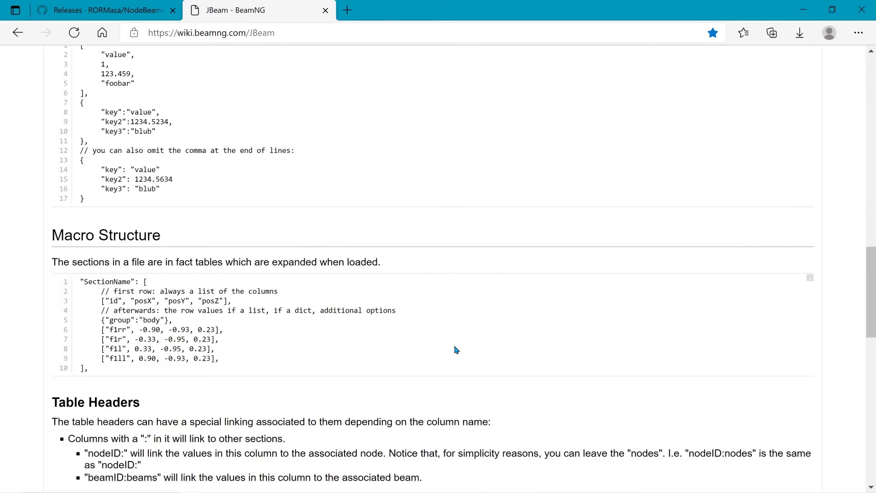
pyautogui.scroll(-10, 456, 349)
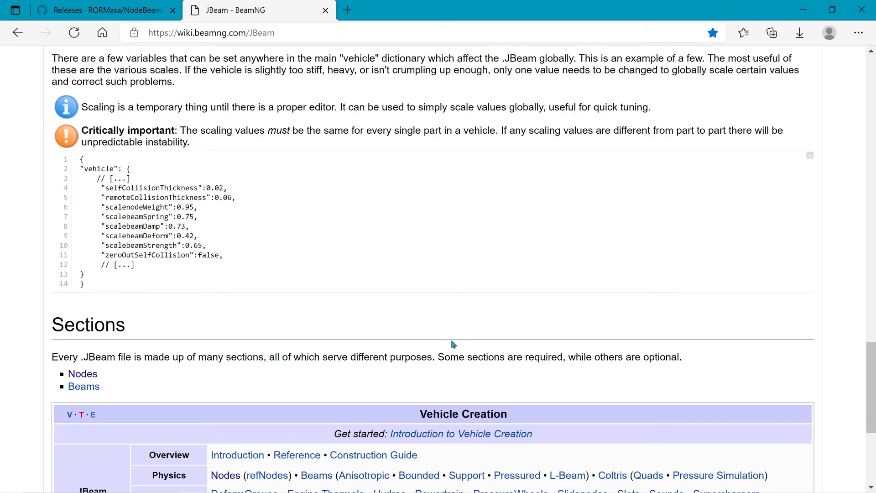
pyautogui.scroll(4, 369, 254)
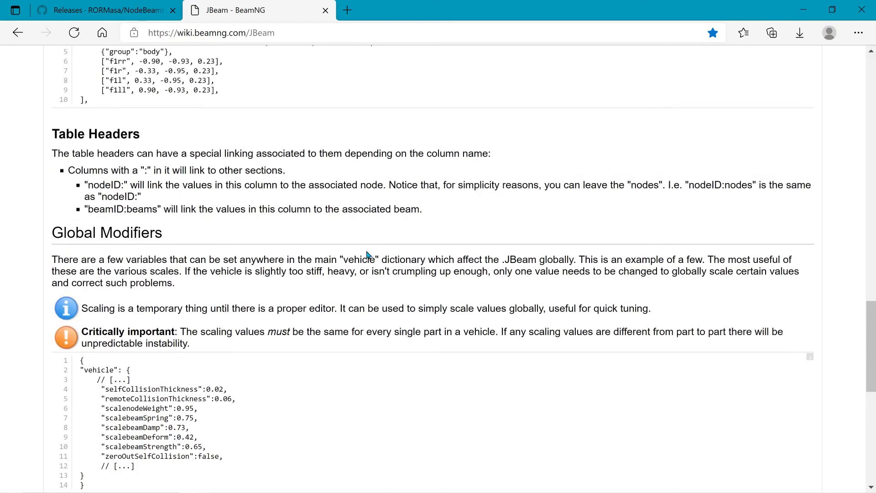
pyautogui.scroll(-1, 323, 261)
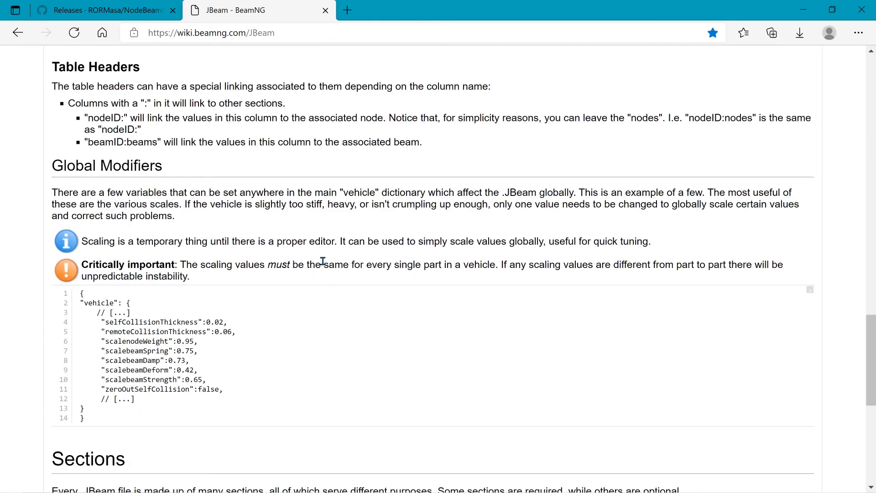
pyautogui.scroll(12, 319, 258)
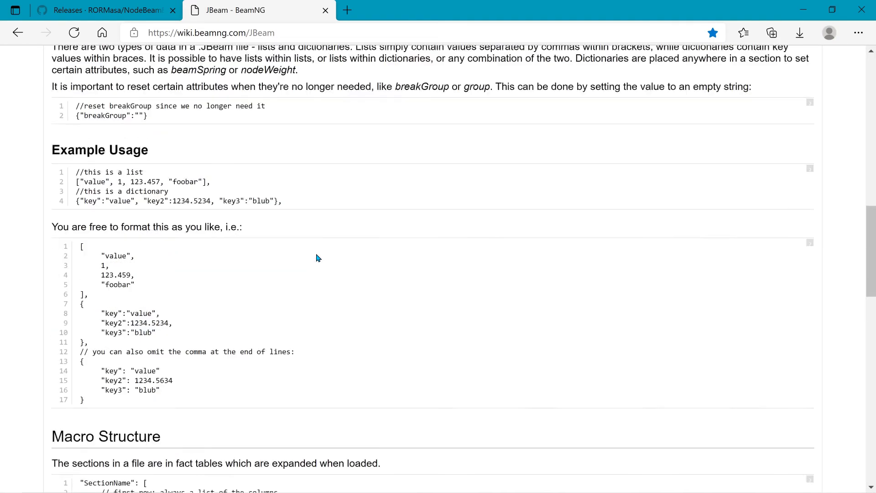
pyautogui.scroll(10, 318, 258)
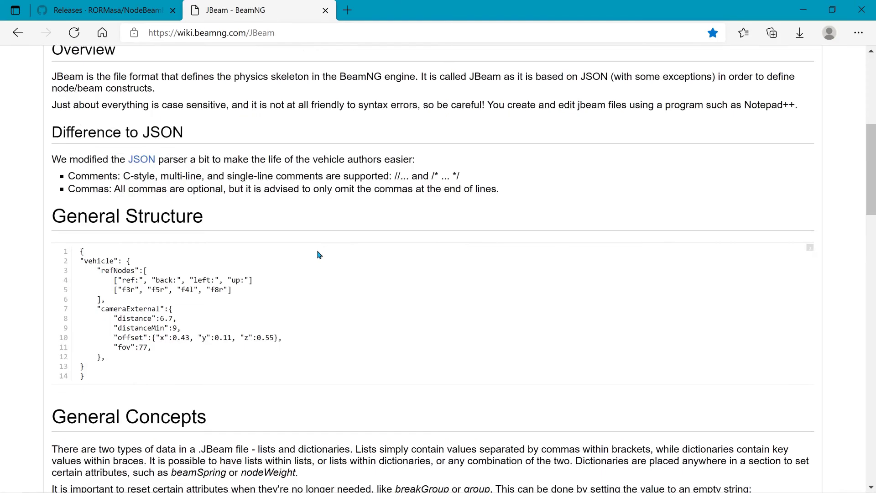
# Step: Open the Introduction to JBeam documentation page from the favorites
pyautogui.click(744, 32)
pyautogui.moveTo(752, 117); pyautogui.dragTo(732, 361)
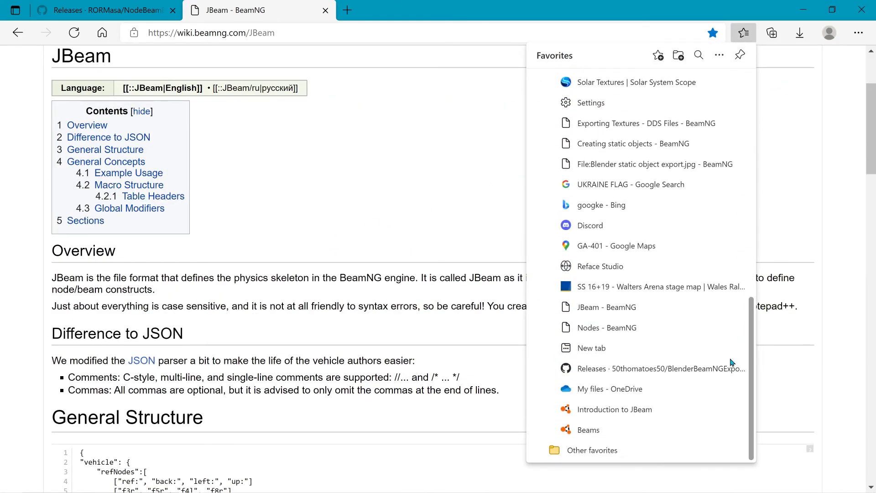
pyautogui.click(645, 410)
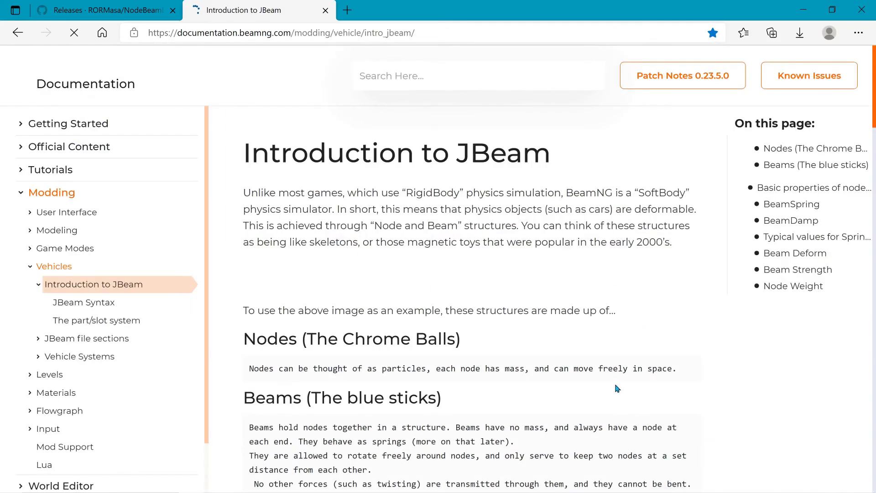
# Step: Examine the page's explanations of nodes, beams and BeamSpring, including the soft and stiff spring comparison
pyautogui.scroll(-3, 572, 267)
pyautogui.scroll(4, 571, 260)
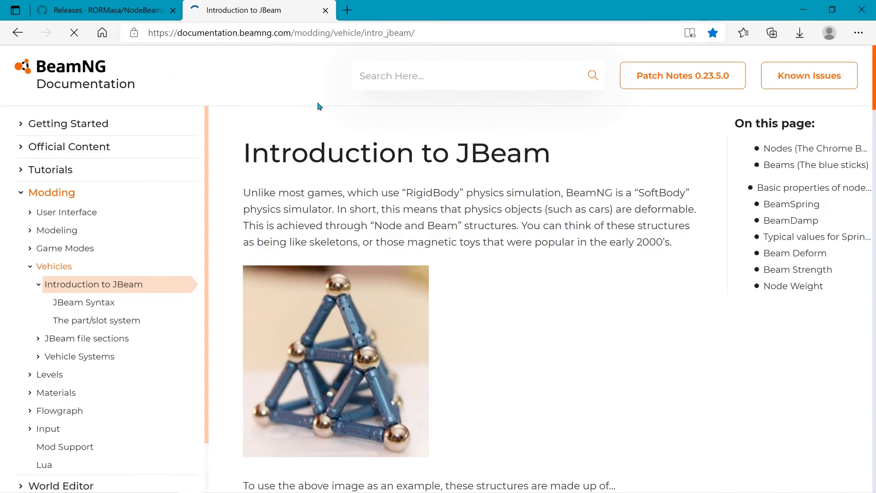
pyautogui.scroll(-6, 487, 336)
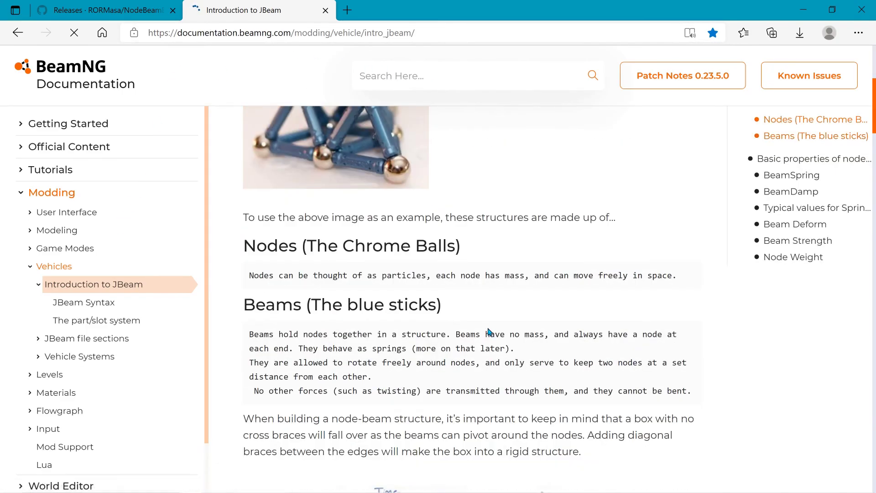
pyautogui.scroll(-4, 490, 334)
pyautogui.scroll(-15, 417, 343)
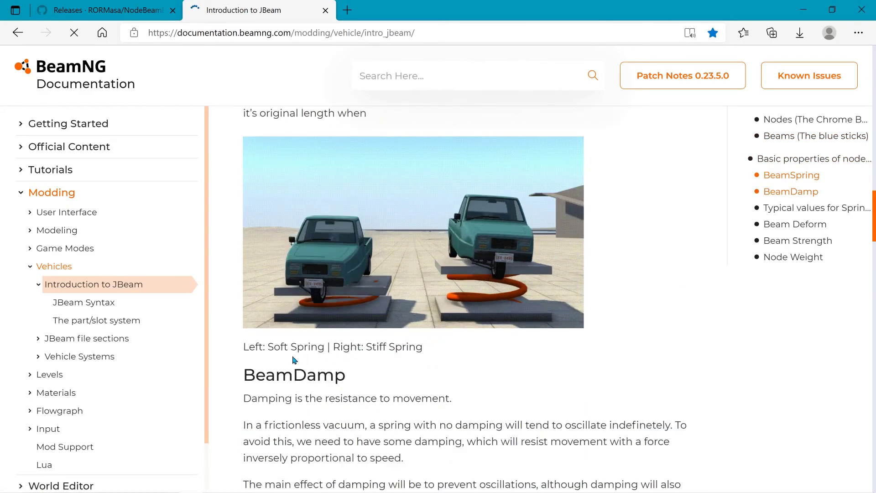
pyautogui.scroll(1, 317, 243)
pyautogui.scroll(1, 315, 237)
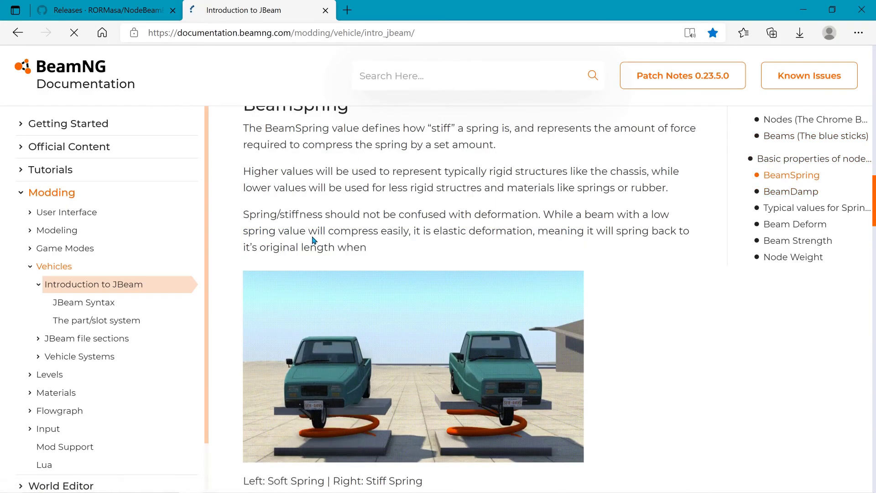
pyautogui.scroll(1, 283, 205)
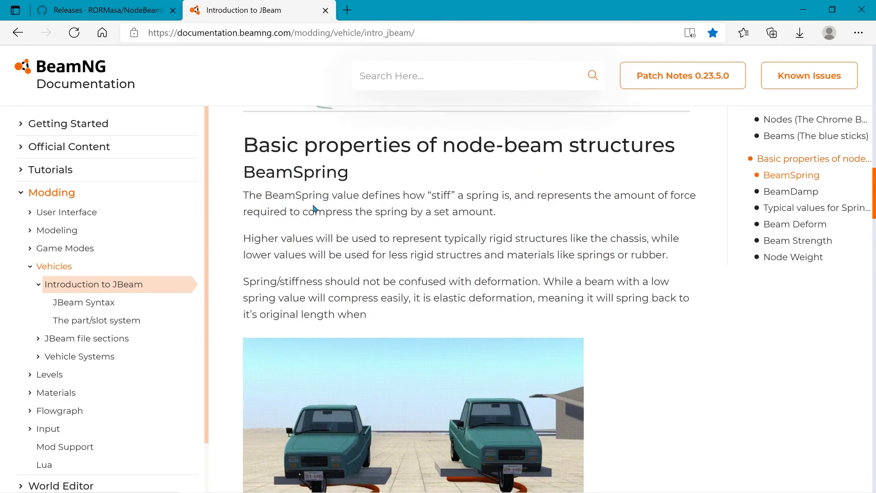
pyautogui.scroll(-3, 425, 205)
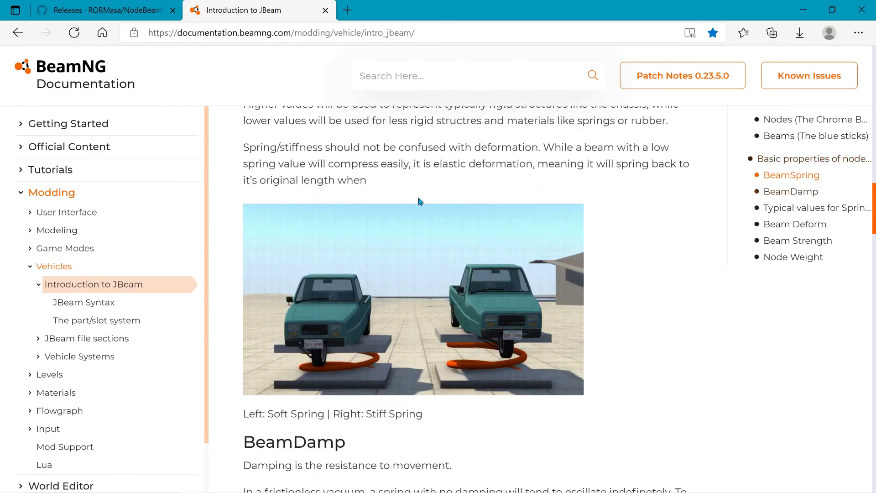
# Step: Switch to Notepad++ and highlight the beamSpring setting under "connections to one another" in yourmod.jbeam
pyautogui.hotkey('alt', 'Tab')
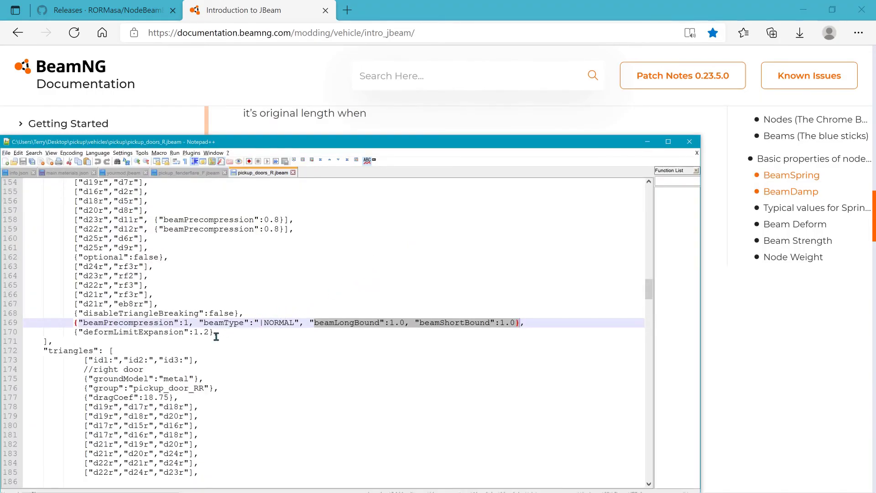
pyautogui.moveTo(647, 288); pyautogui.dragTo(651, 204)
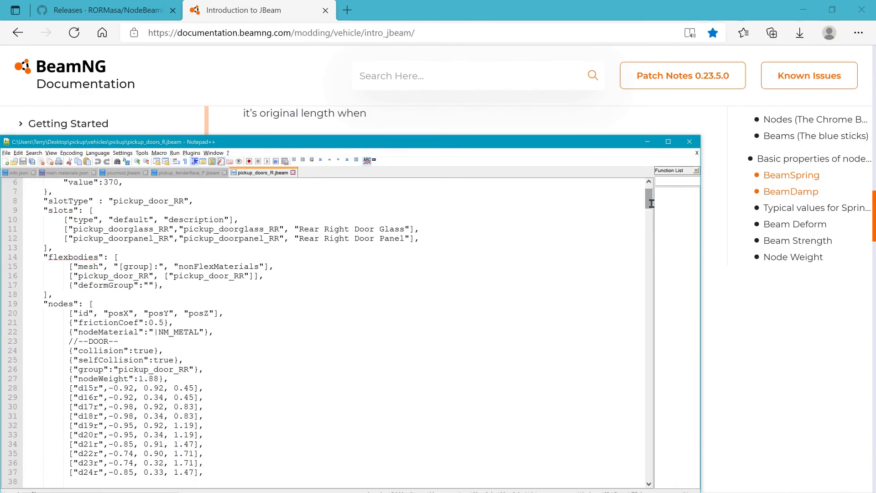
pyautogui.click(123, 172)
pyautogui.doubleClick(68, 352)
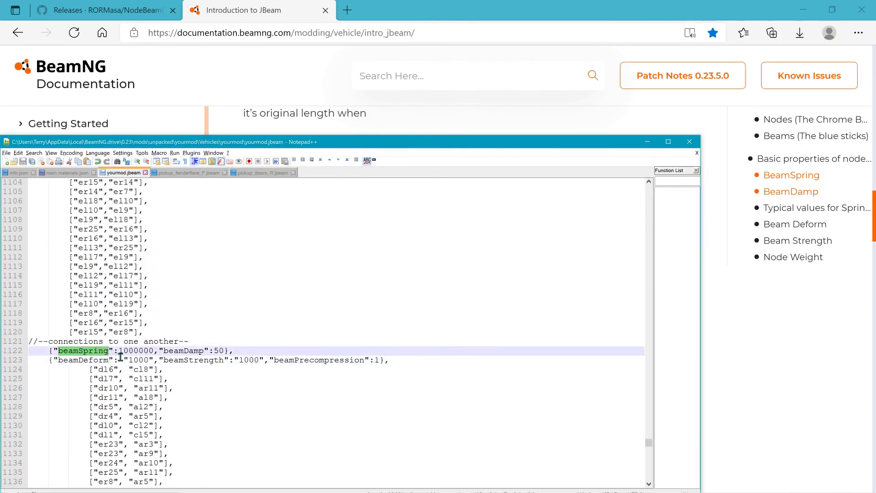
pyautogui.moveTo(68, 351); pyautogui.dragTo(162, 354)
# Step: Read the BeamDamp section in Edge and locate the matching beamDamp value in yourmod.jbeam in Notepad++
pyautogui.hotkey('alt', 'Tab')
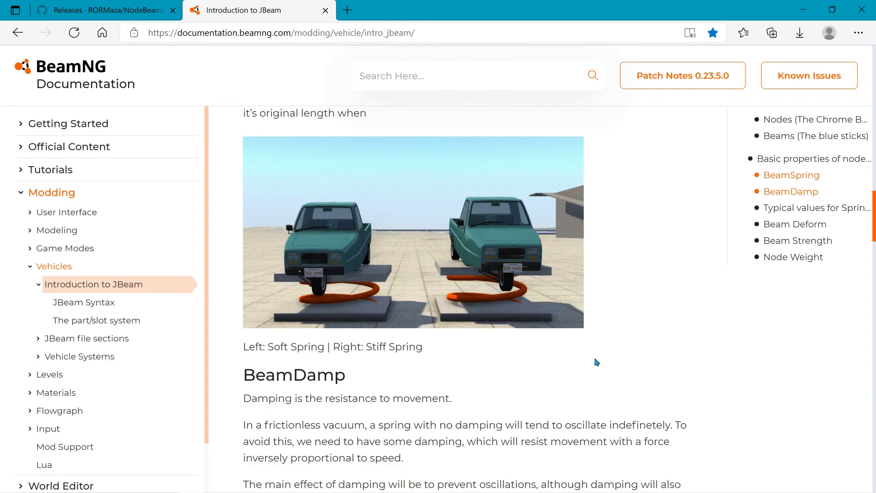
pyautogui.scroll(-8, 597, 361)
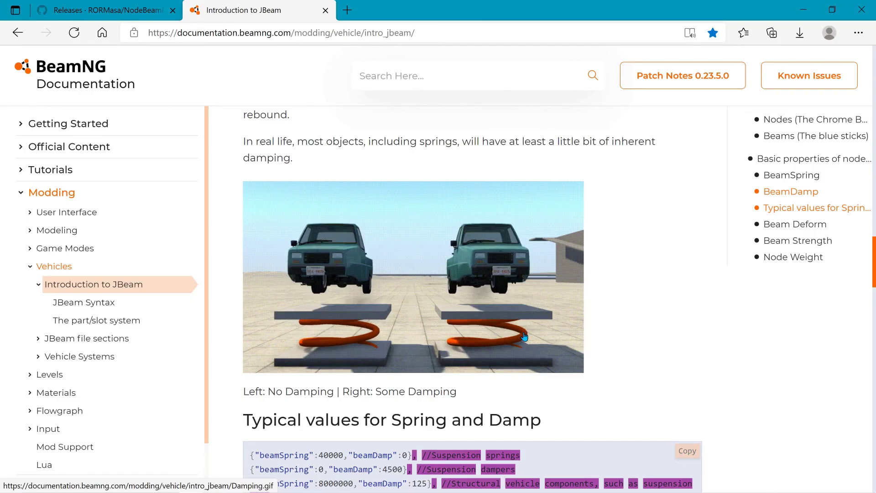
pyautogui.hotkey('alt', 'Tab')
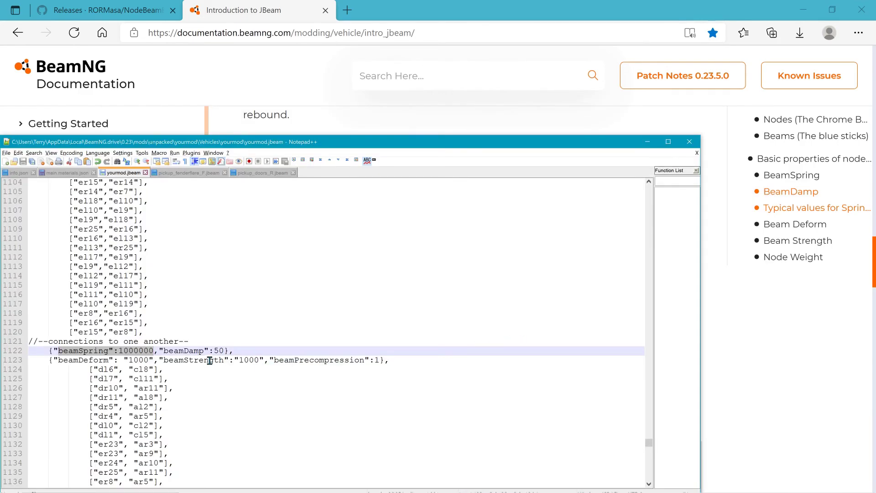
pyautogui.click(224, 351)
# Step: Return to Edge, review the typical spring and damp values, and highlight the Beam Deform caption about practically infinite deformation
pyautogui.hotkey('alt', 'Tab')
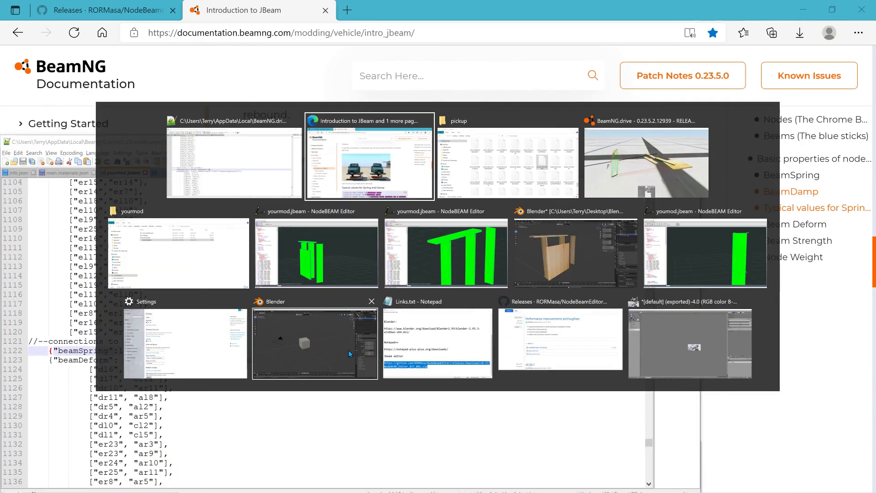
pyautogui.scroll(-5, 450, 351)
pyautogui.scroll(-3, 450, 351)
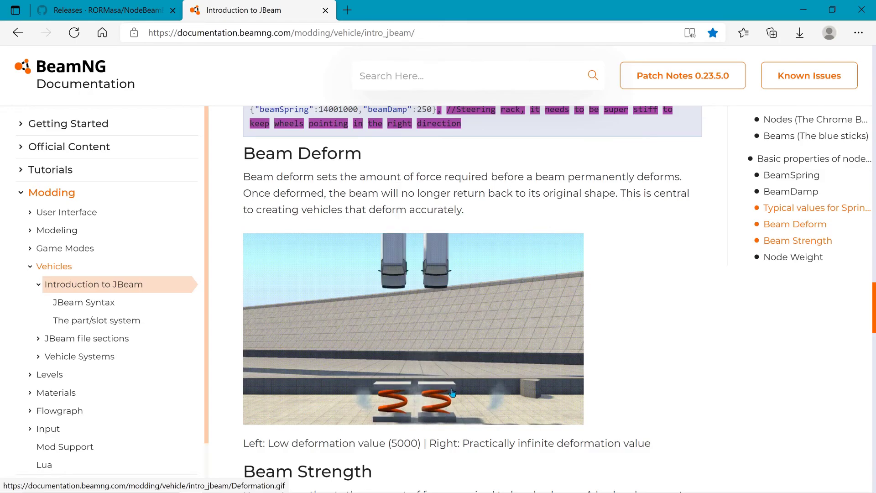
pyautogui.scroll(-1, 452, 393)
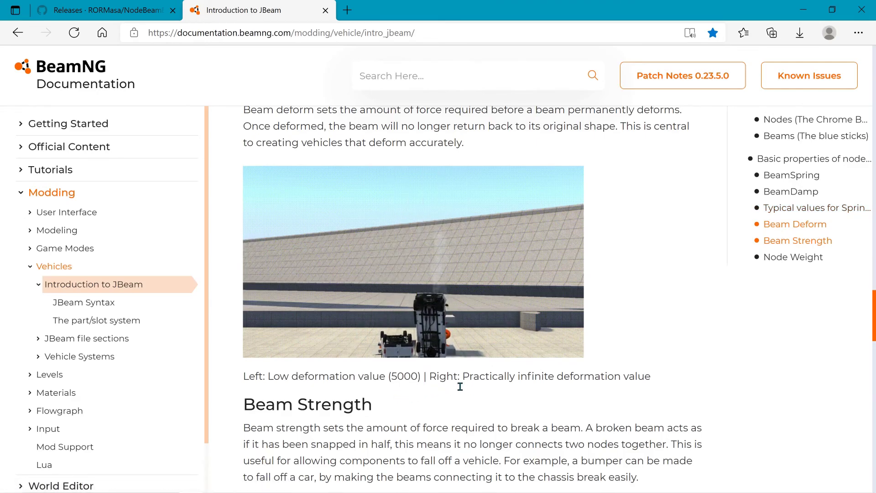
pyautogui.moveTo(470, 382); pyautogui.dragTo(649, 381)
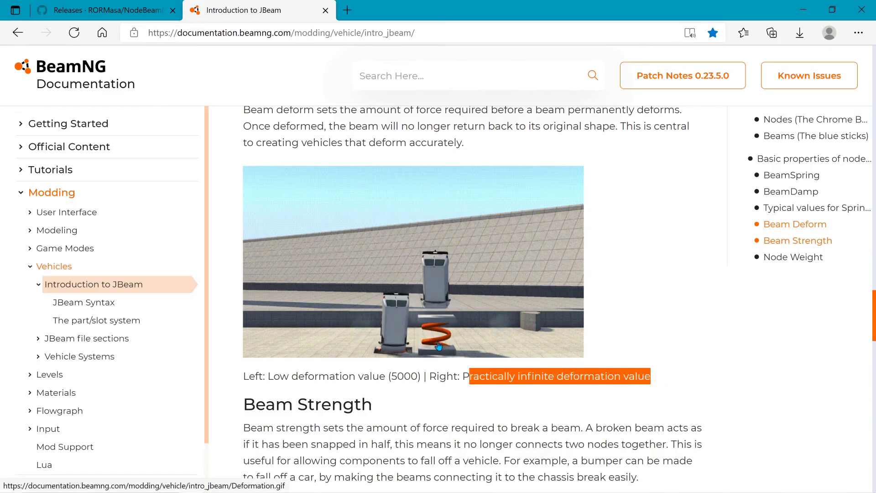
# Step: Switch to Notepad++ and highlight the beamDeform value in the connections section of yourmod.jbeam
pyautogui.hotkey('alt', 'Tab')
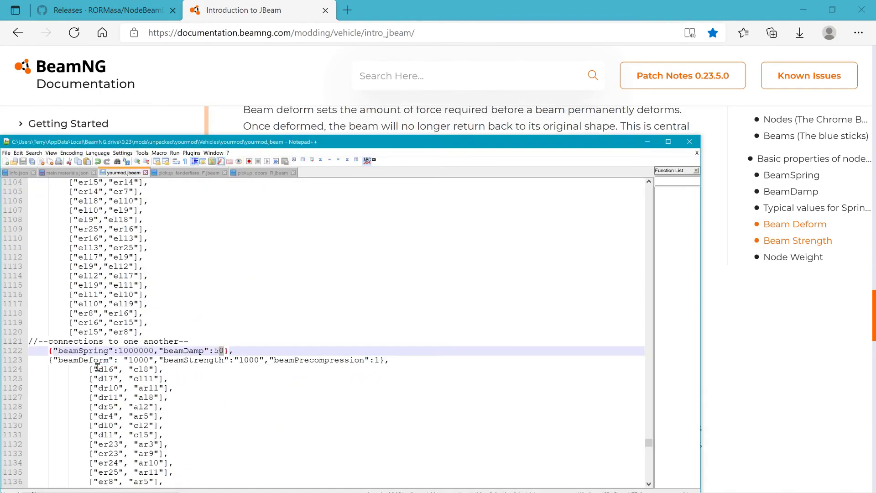
pyautogui.moveTo(129, 361); pyautogui.dragTo(146, 363)
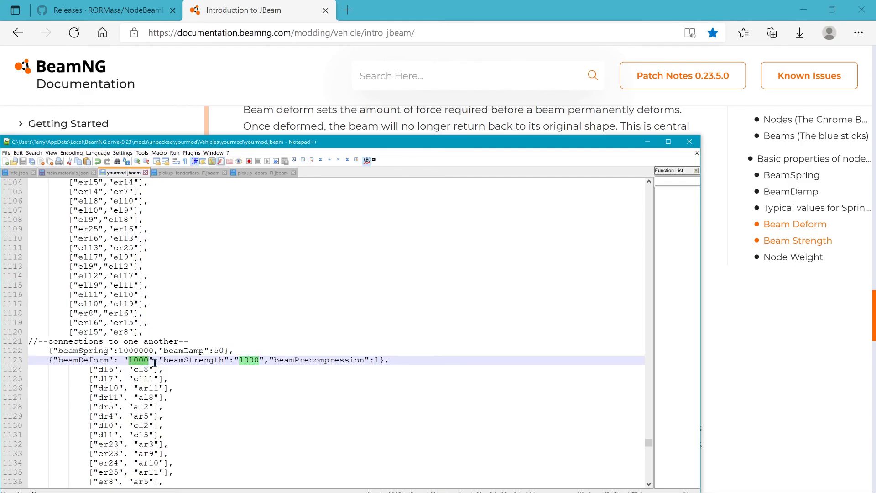
pyautogui.press('Left')
# Step: Study the Beam Strength section and its low and high strength comparison in Edge, and check the beam settings in yourmod.jbeam in Notepad++
pyautogui.hotkey('alt', 'Tab')
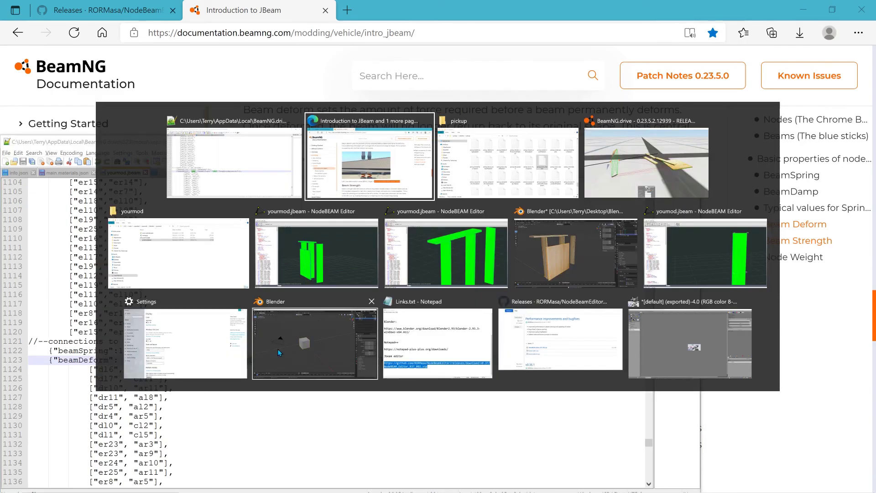
pyautogui.scroll(-3, 411, 393)
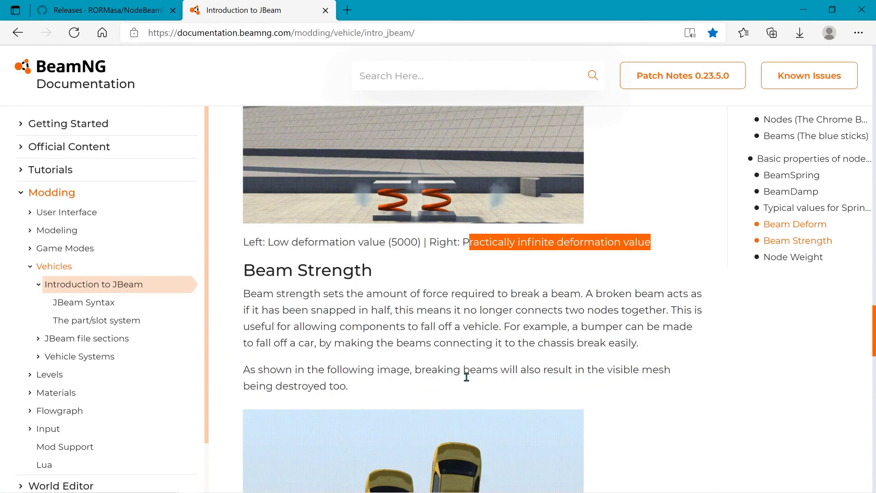
pyautogui.scroll(-6, 585, 362)
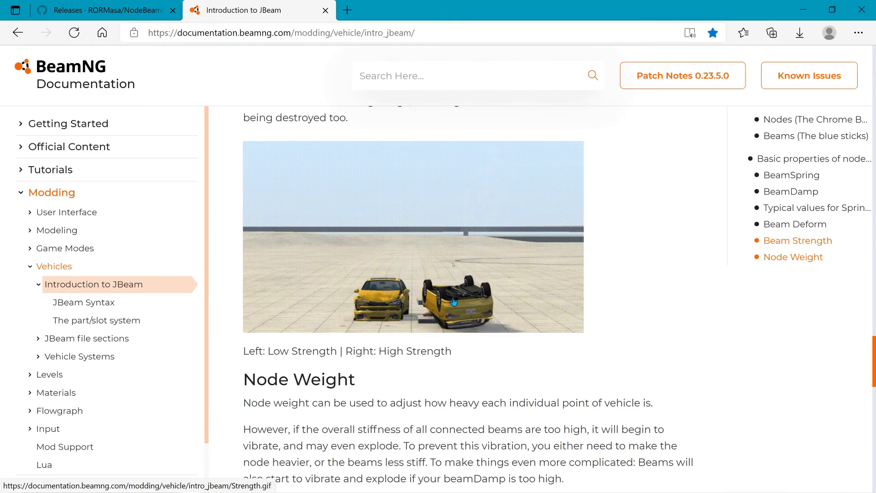
pyautogui.scroll(-3, 456, 302)
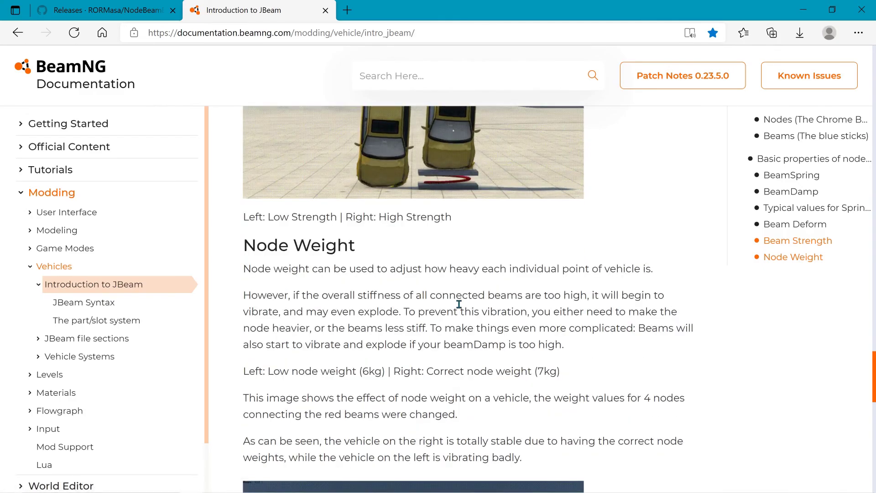
pyautogui.scroll(3, 460, 301)
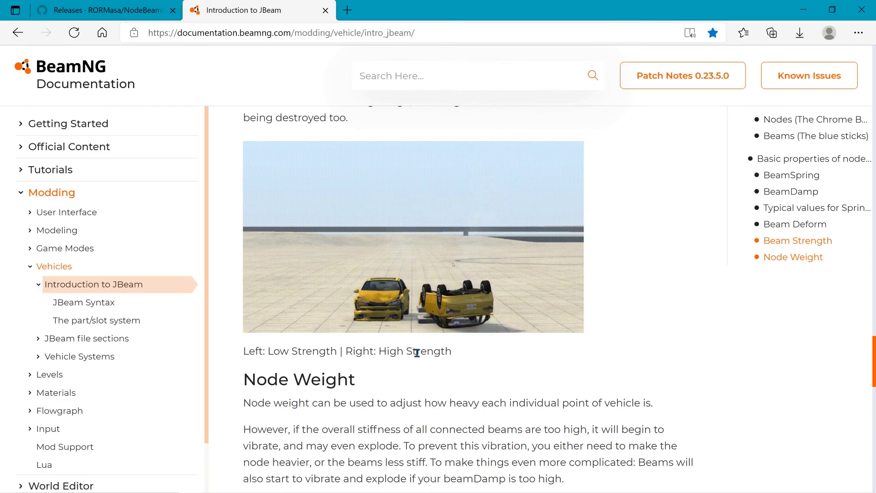
pyautogui.hotkey('alt', 'Tab')
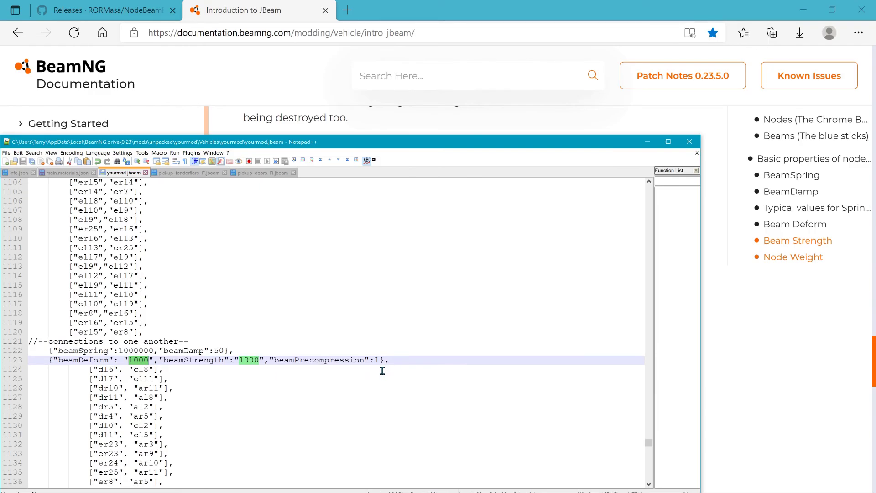
pyautogui.scroll(-16, 386, 366)
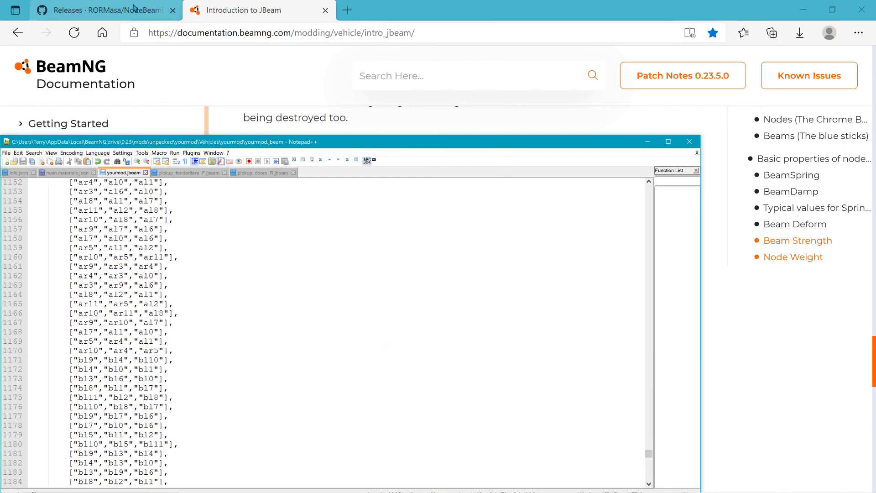
# Step: Switch back to Edge and examine the Node Weight section and its image of a vibrating and a stable vehicle
pyautogui.click(230, 15)
pyautogui.scroll(-2, 363, 272)
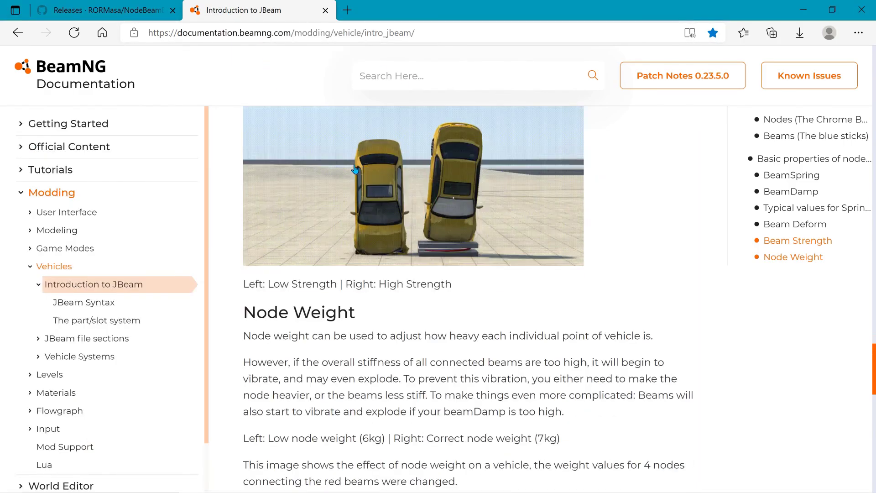
pyautogui.scroll(-4, 363, 272)
pyautogui.scroll(-3, 362, 273)
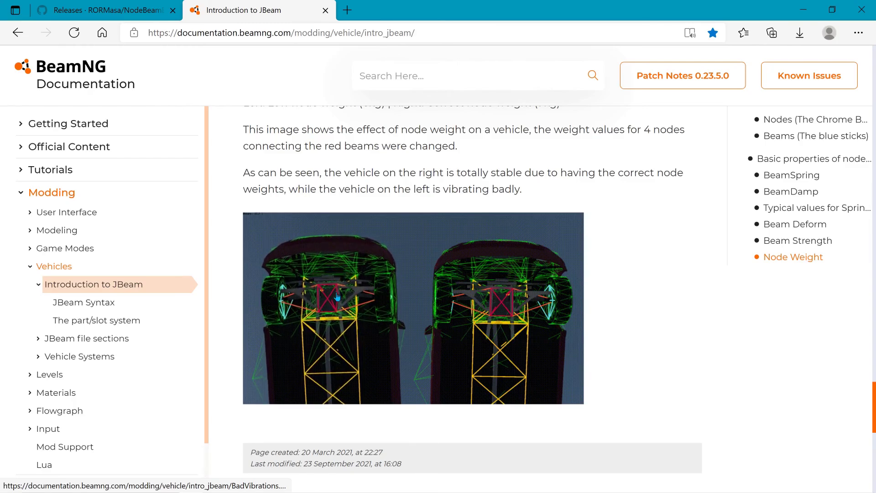
pyautogui.scroll(-3, 329, 304)
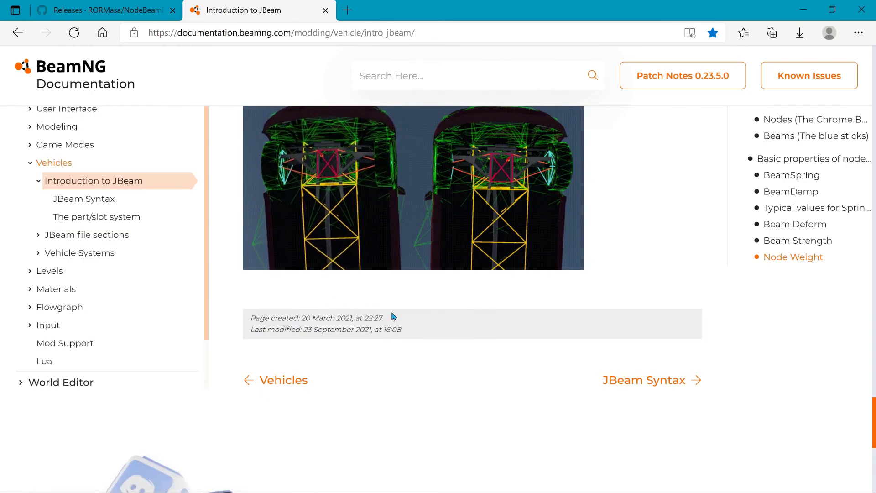
pyautogui.scroll(2, 394, 316)
pyautogui.scroll(3, 354, 253)
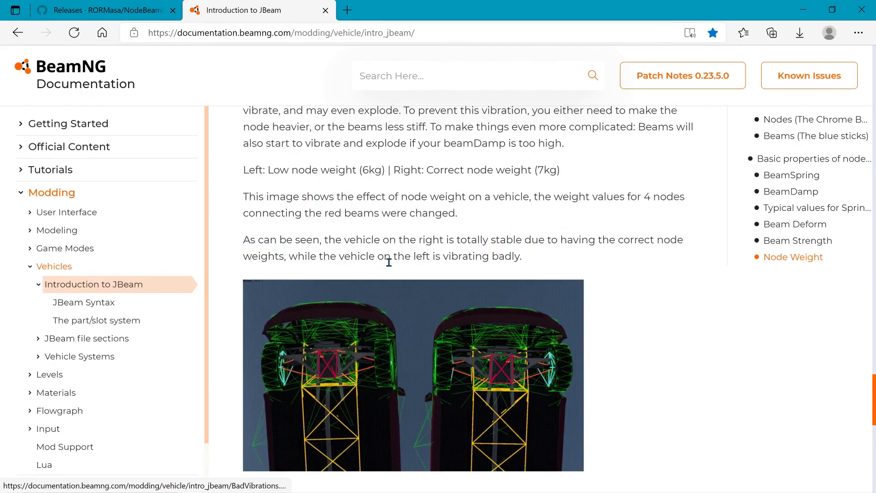
pyautogui.scroll(-3, 603, 392)
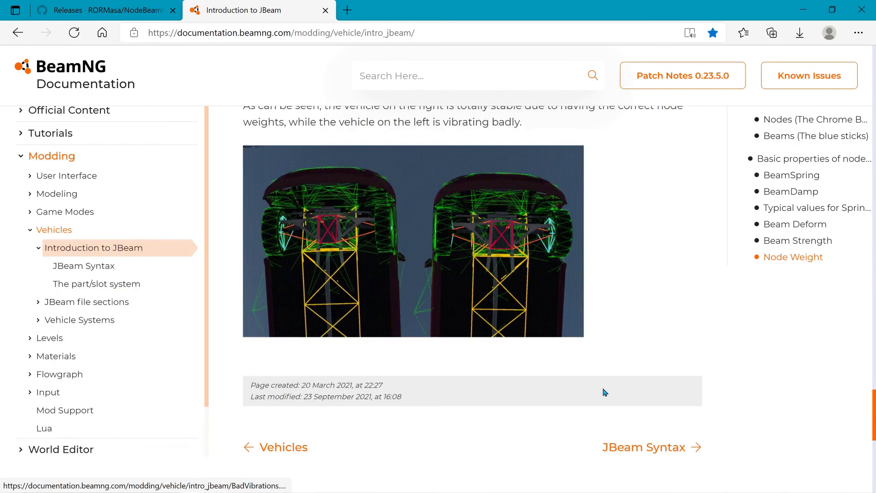
# Step: Open the JBeam Syntax documentation page and read through its structure, tables, section links and modifiers examples
pyautogui.click(636, 448)
pyautogui.scroll(-10, 636, 448)
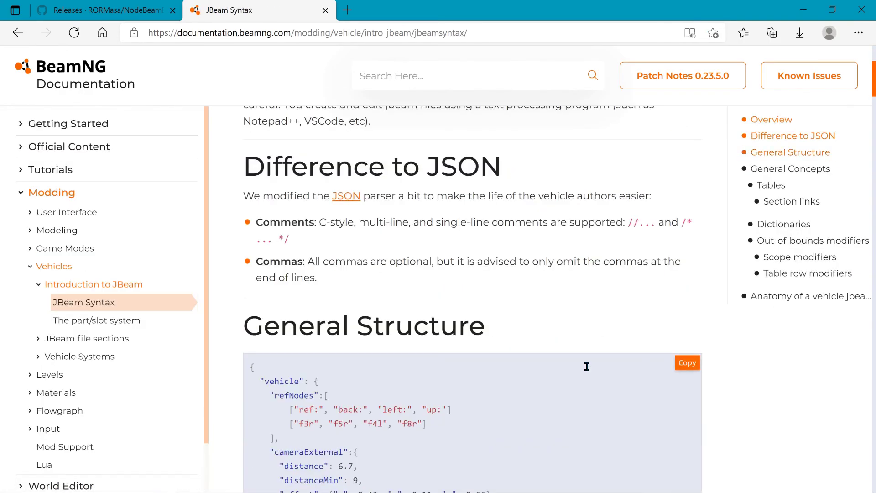
pyautogui.scroll(-14, 587, 367)
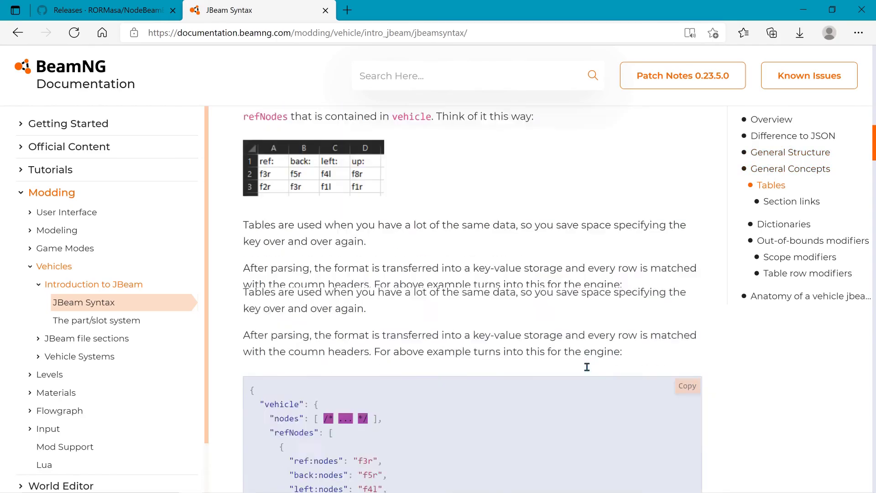
pyautogui.scroll(-4, 590, 374)
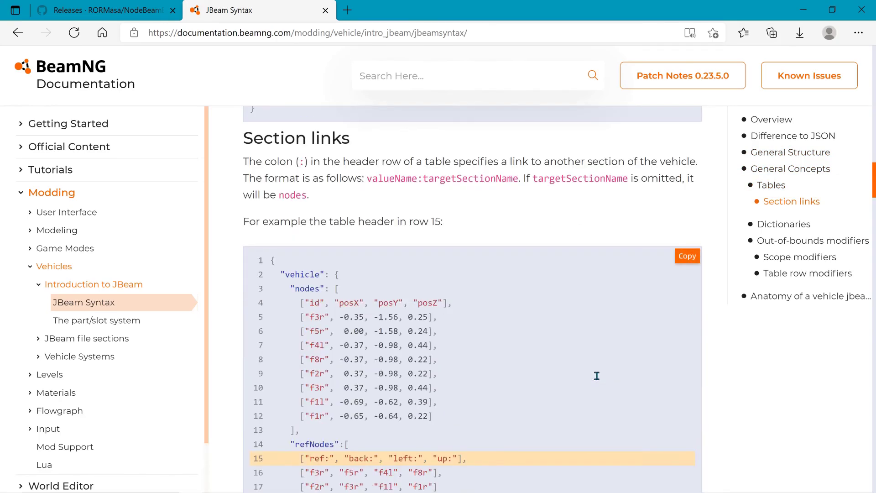
pyautogui.scroll(-16, 597, 376)
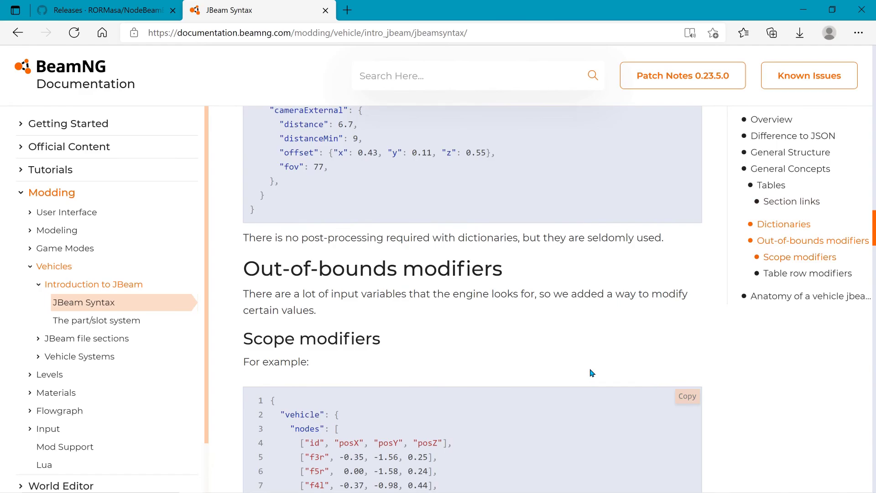
pyautogui.scroll(-20, 597, 376)
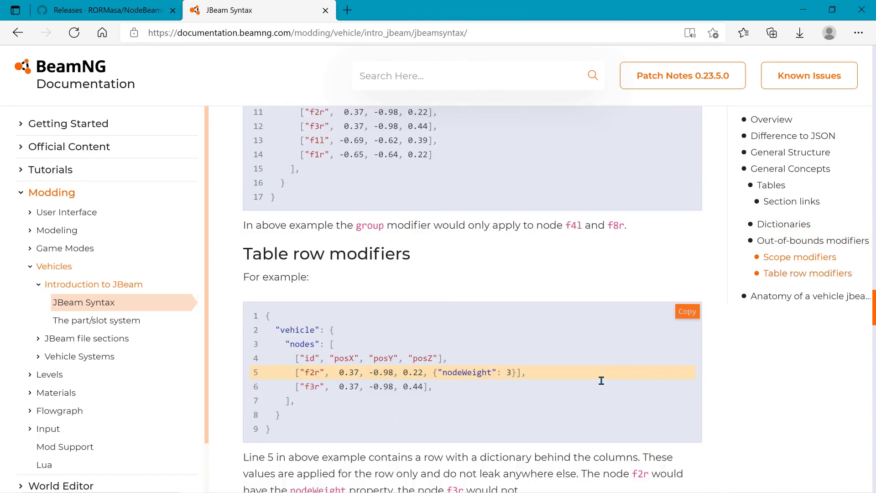
pyautogui.scroll(-4, 598, 379)
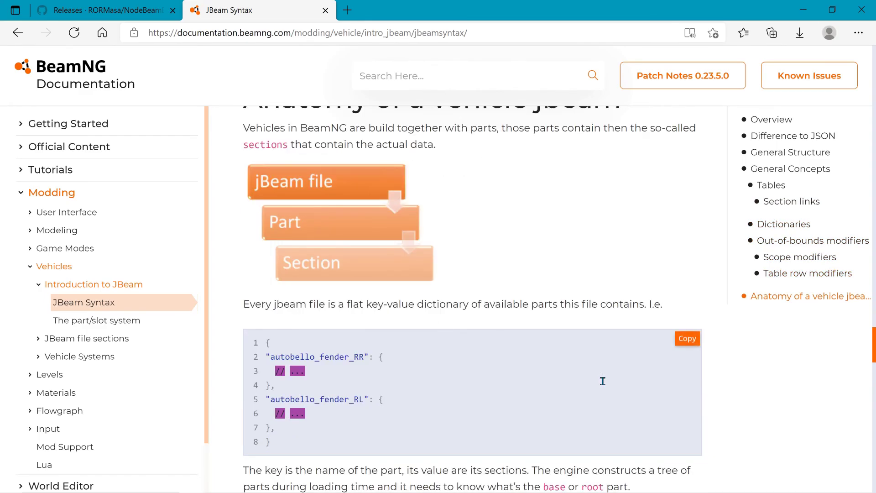
# Step: Read the Anatomy of a vehicle jbeam section and highlight the "slotType":"main" text
pyautogui.scroll(3, 598, 376)
pyautogui.scroll(-4, 591, 372)
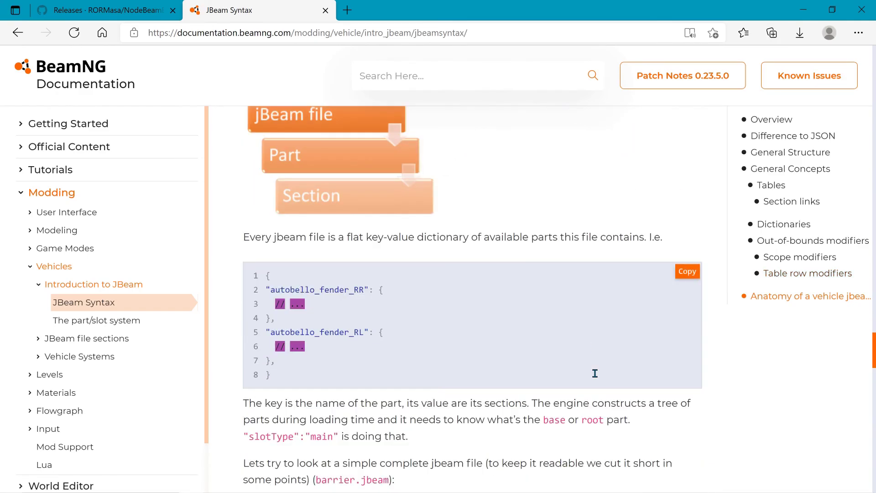
pyautogui.scroll(-3, 594, 373)
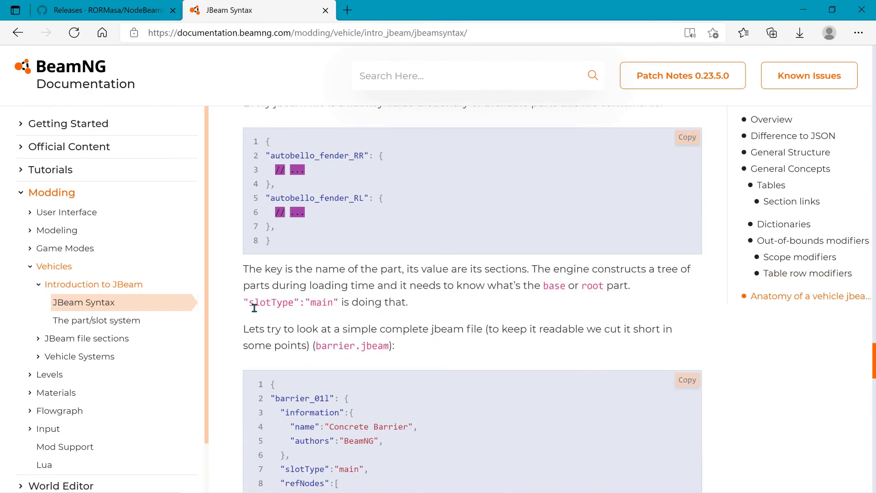
pyautogui.moveTo(254, 308); pyautogui.dragTo(318, 310)
# Step: Examine the complete barrier.jbeam example, including its nodes, beams and triangles, and the dissection notes below it
pyautogui.scroll(-6, 389, 338)
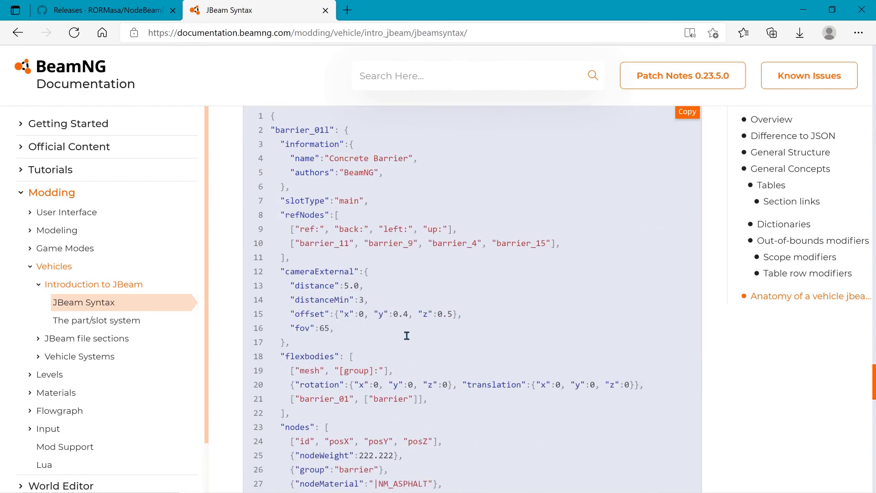
pyautogui.scroll(-7, 327, 264)
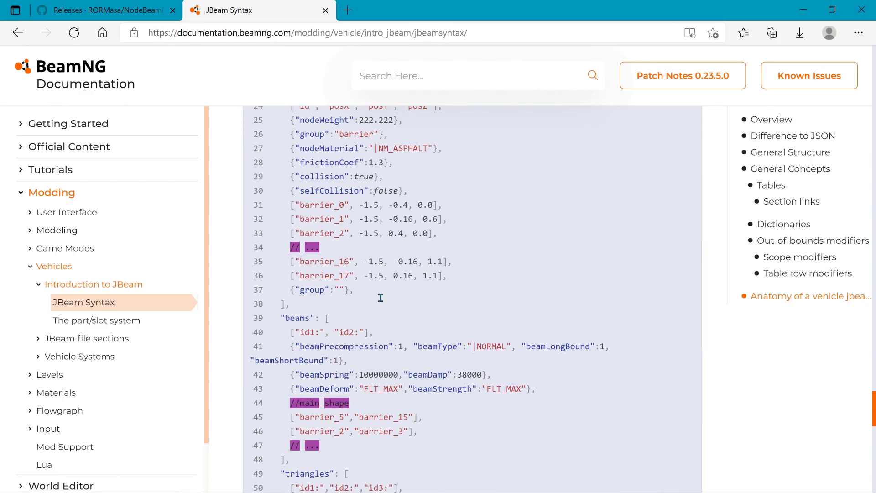
pyautogui.scroll(-4, 380, 297)
pyautogui.scroll(-2, 381, 297)
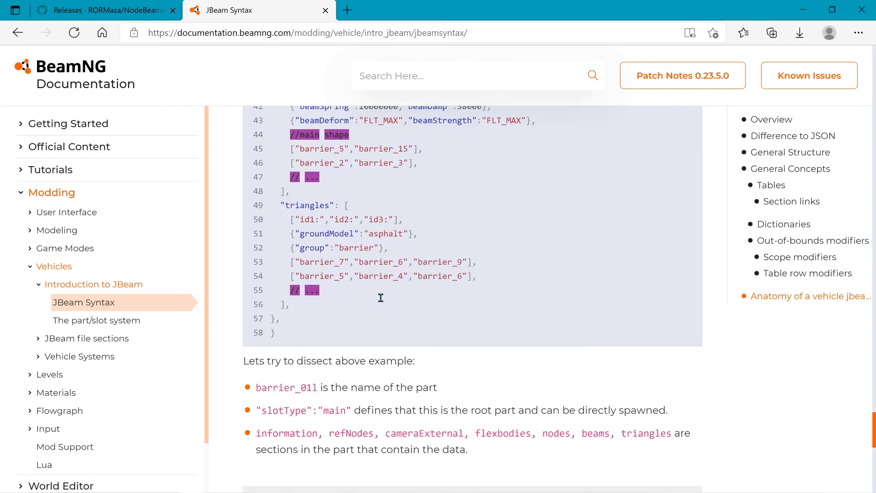
pyautogui.scroll(4, 381, 298)
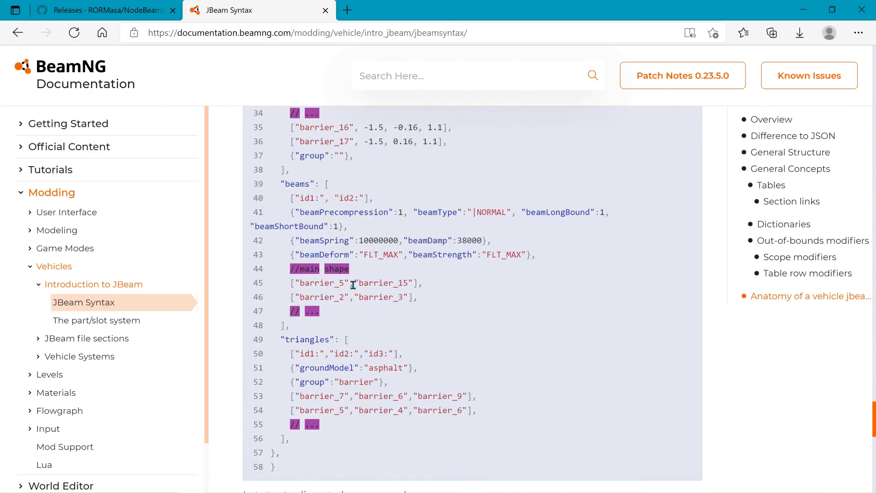
pyautogui.scroll(-7, 422, 297)
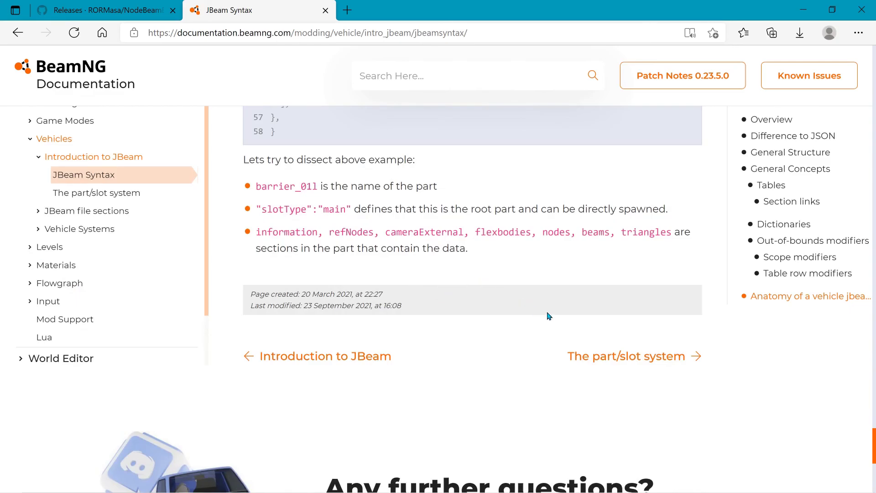
# Step: Switch to Notepad++, maximize its window, and review the collision triangles and connections sections of yourmod.jbeam
pyautogui.hotkey('alt', 'Tab')
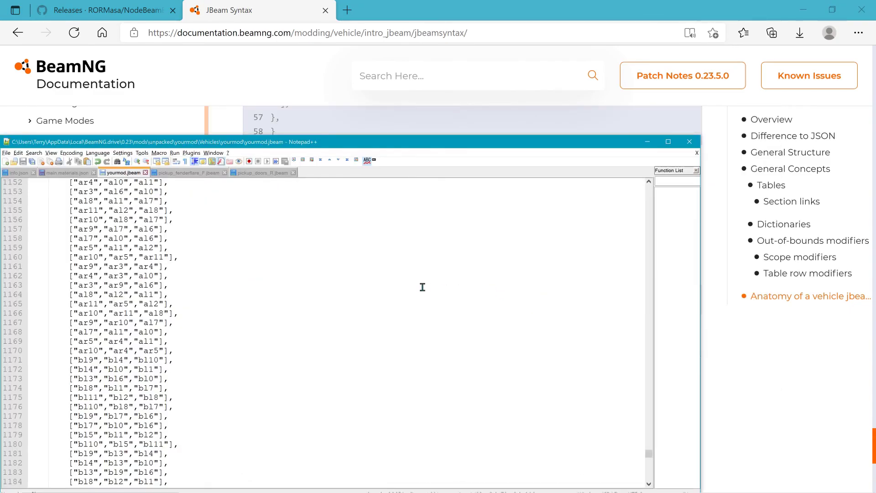
pyautogui.moveTo(316, 143); pyautogui.dragTo(386, 137)
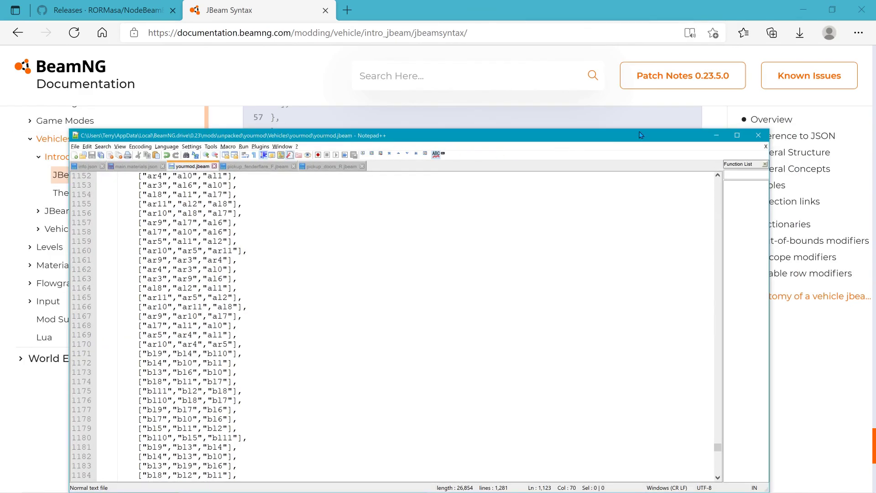
pyautogui.click(737, 135)
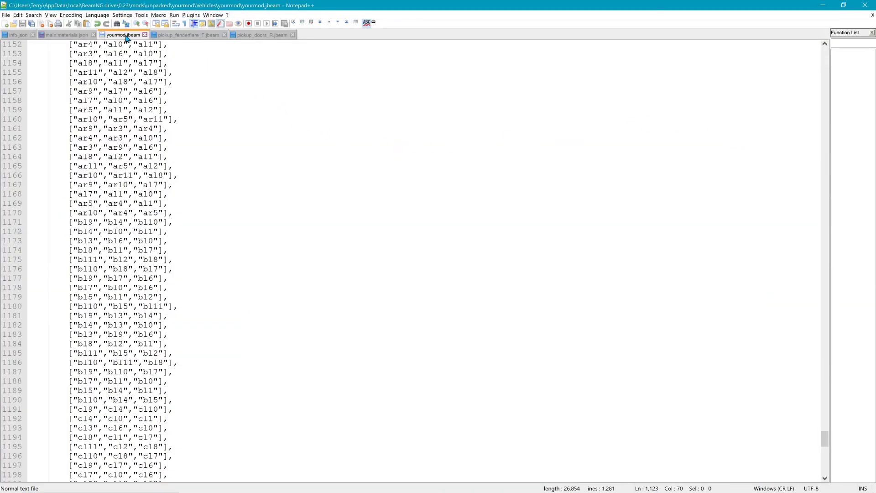
pyautogui.scroll(3, 164, 100)
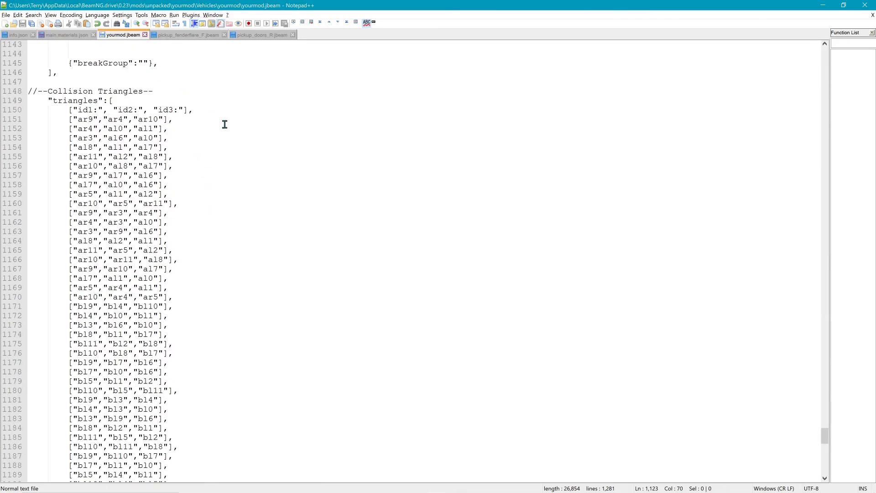
pyautogui.scroll(10, 225, 130)
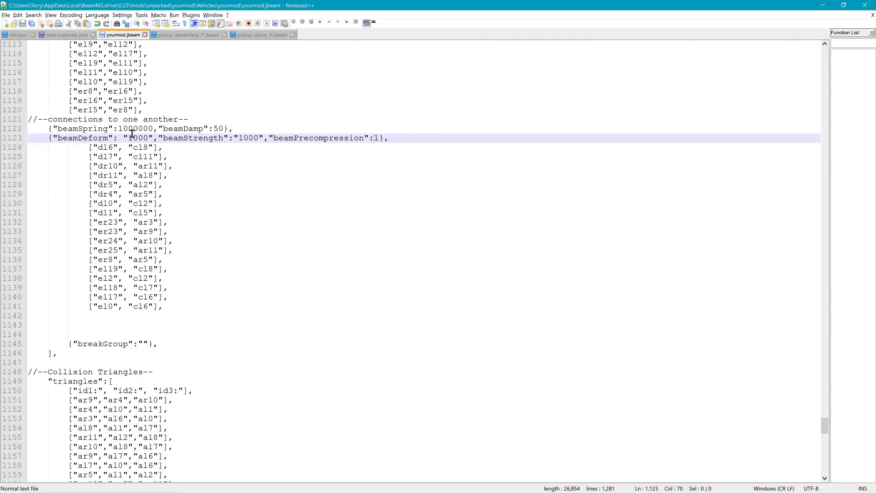
# Step: Go back to the beginning of yourmod.jbeam and review its information, refNodes, cameraExternal, flexbodies and nodes settings
pyautogui.scroll(15, 210, 146)
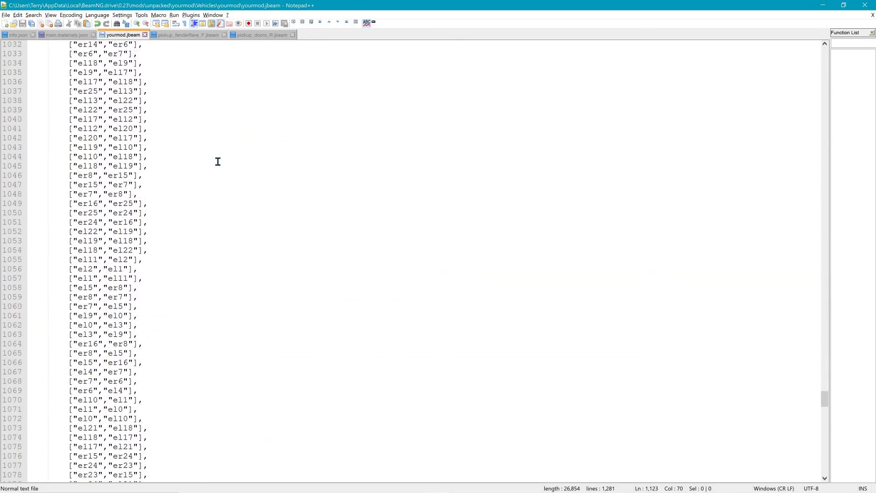
pyautogui.scroll(13, 218, 162)
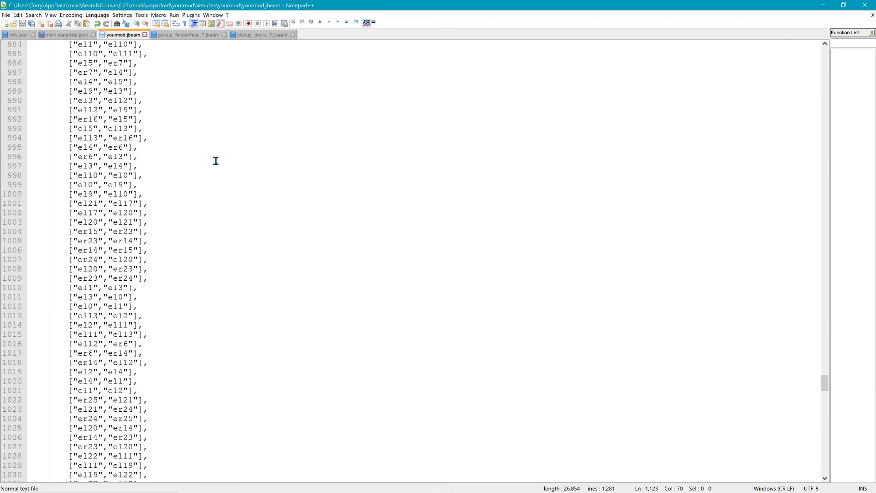
pyautogui.scroll(5, 216, 161)
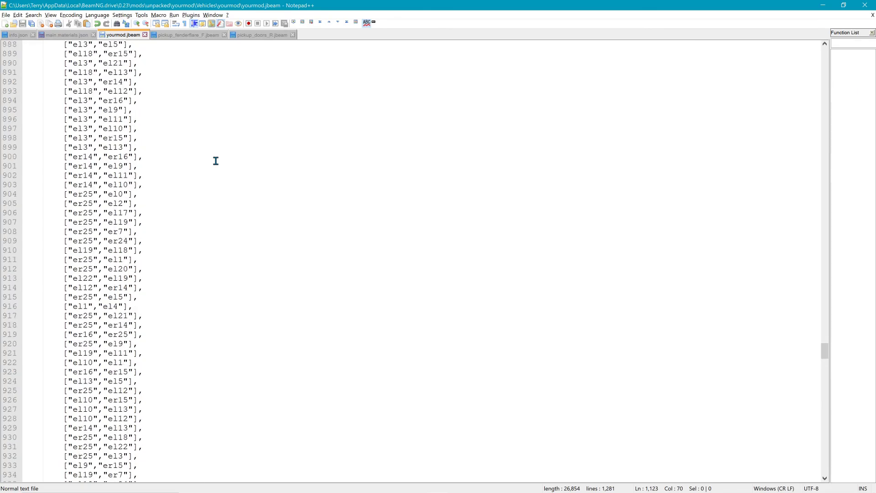
pyautogui.scroll(5, 216, 160)
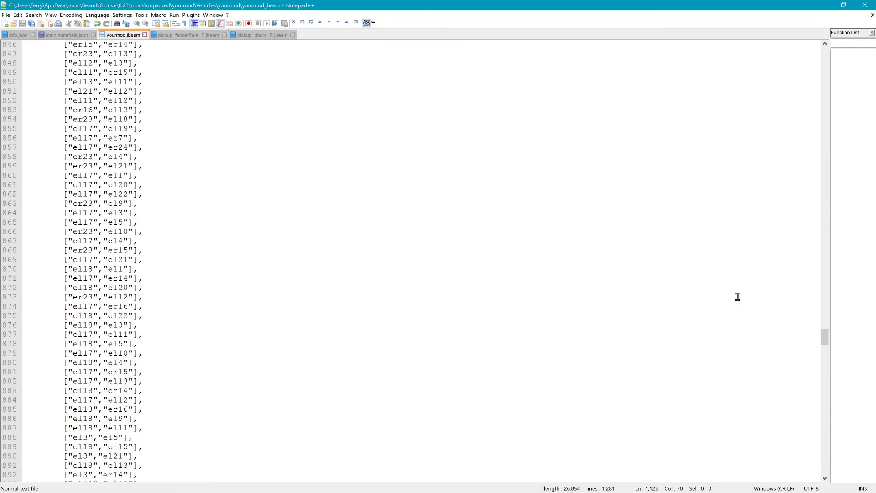
pyautogui.moveTo(824, 338); pyautogui.dragTo(806, 68)
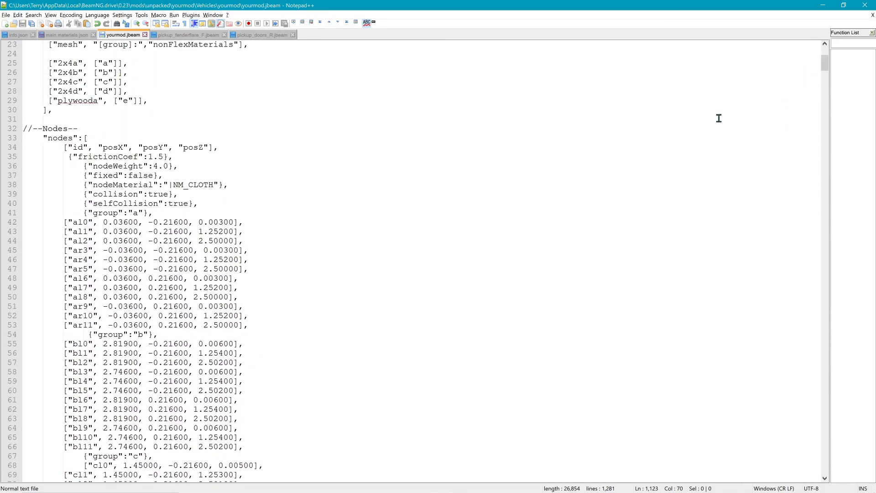
pyautogui.scroll(7, 337, 313)
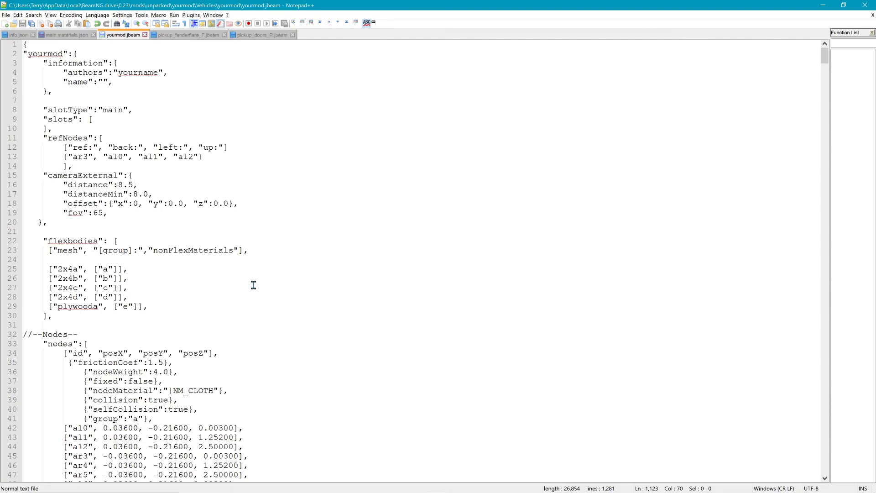
pyautogui.scroll(-4, 143, 319)
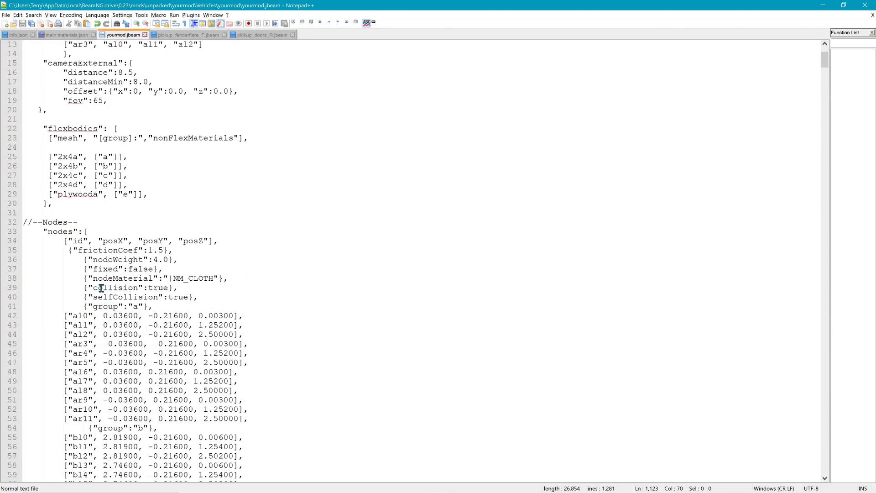
# Step: Highlight the NM_CLOTH value of nodeMaterial in the nodes section and clear the selection
pyautogui.moveTo(94, 279); pyautogui.dragTo(218, 287)
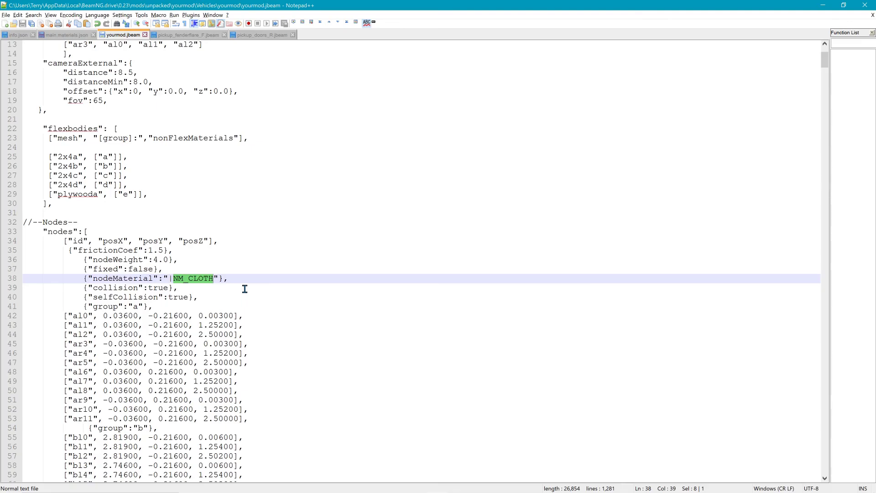
pyautogui.click(191, 284)
pyautogui.doubleClick(201, 284)
pyautogui.click(213, 283)
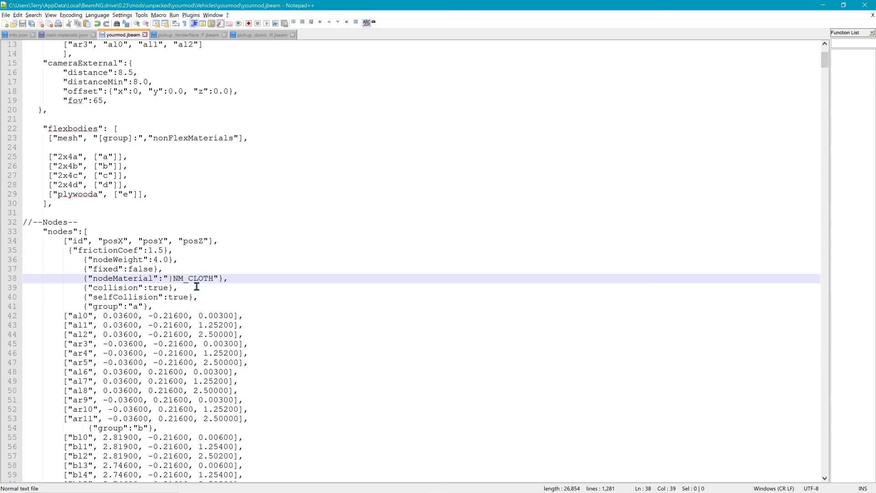
pyautogui.moveTo(188, 283); pyautogui.dragTo(214, 283)
pyautogui.doubleClick(184, 281)
pyautogui.click(235, 289)
pyautogui.moveTo(215, 285); pyautogui.dragTo(201, 287)
pyautogui.click(290, 281)
# Step: Minimize Notepad++ and Edge, then separate the pickup and yourmod folder windows, shrinking the yourmod window so both are visible
pyautogui.click(822, 6)
pyautogui.click(803, 9)
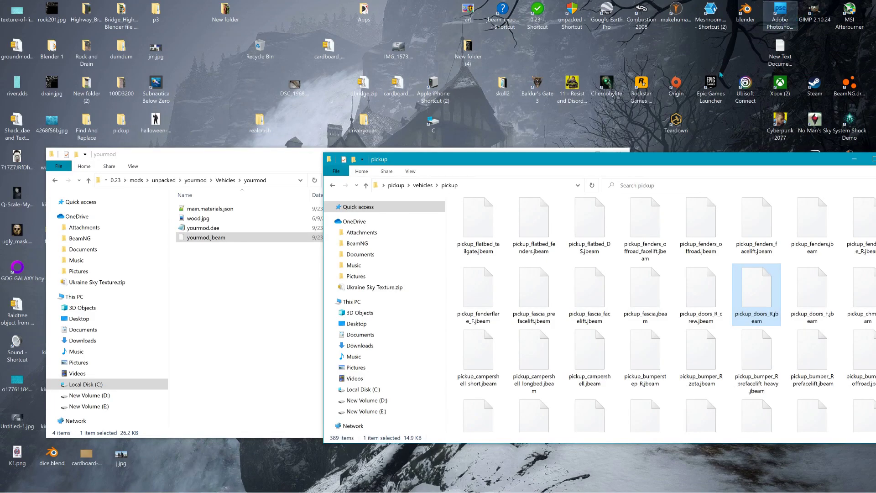
pyautogui.moveTo(625, 160); pyautogui.dragTo(452, 210)
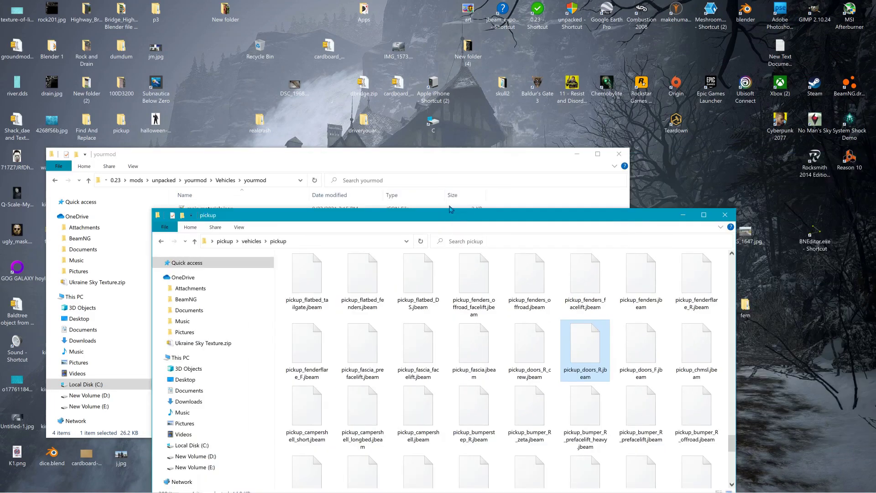
pyautogui.click(446, 167)
pyautogui.moveTo(442, 158); pyautogui.dragTo(407, 32)
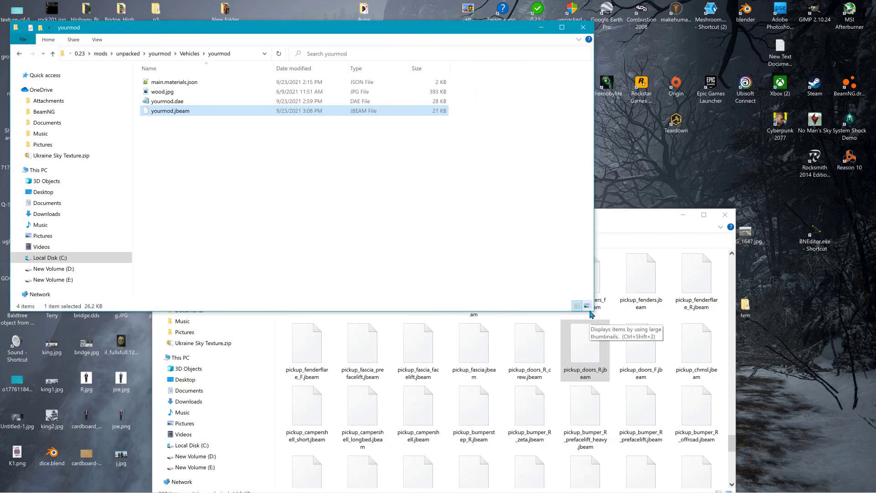
pyautogui.moveTo(590, 307); pyautogui.dragTo(551, 193)
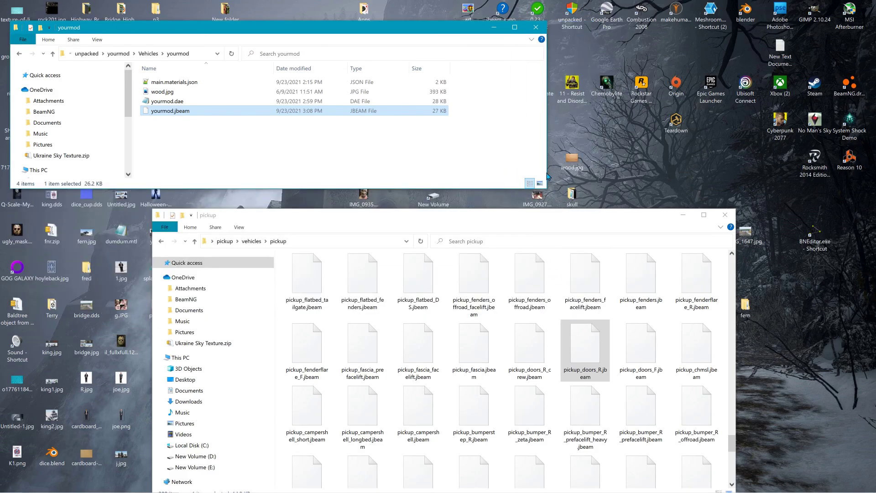